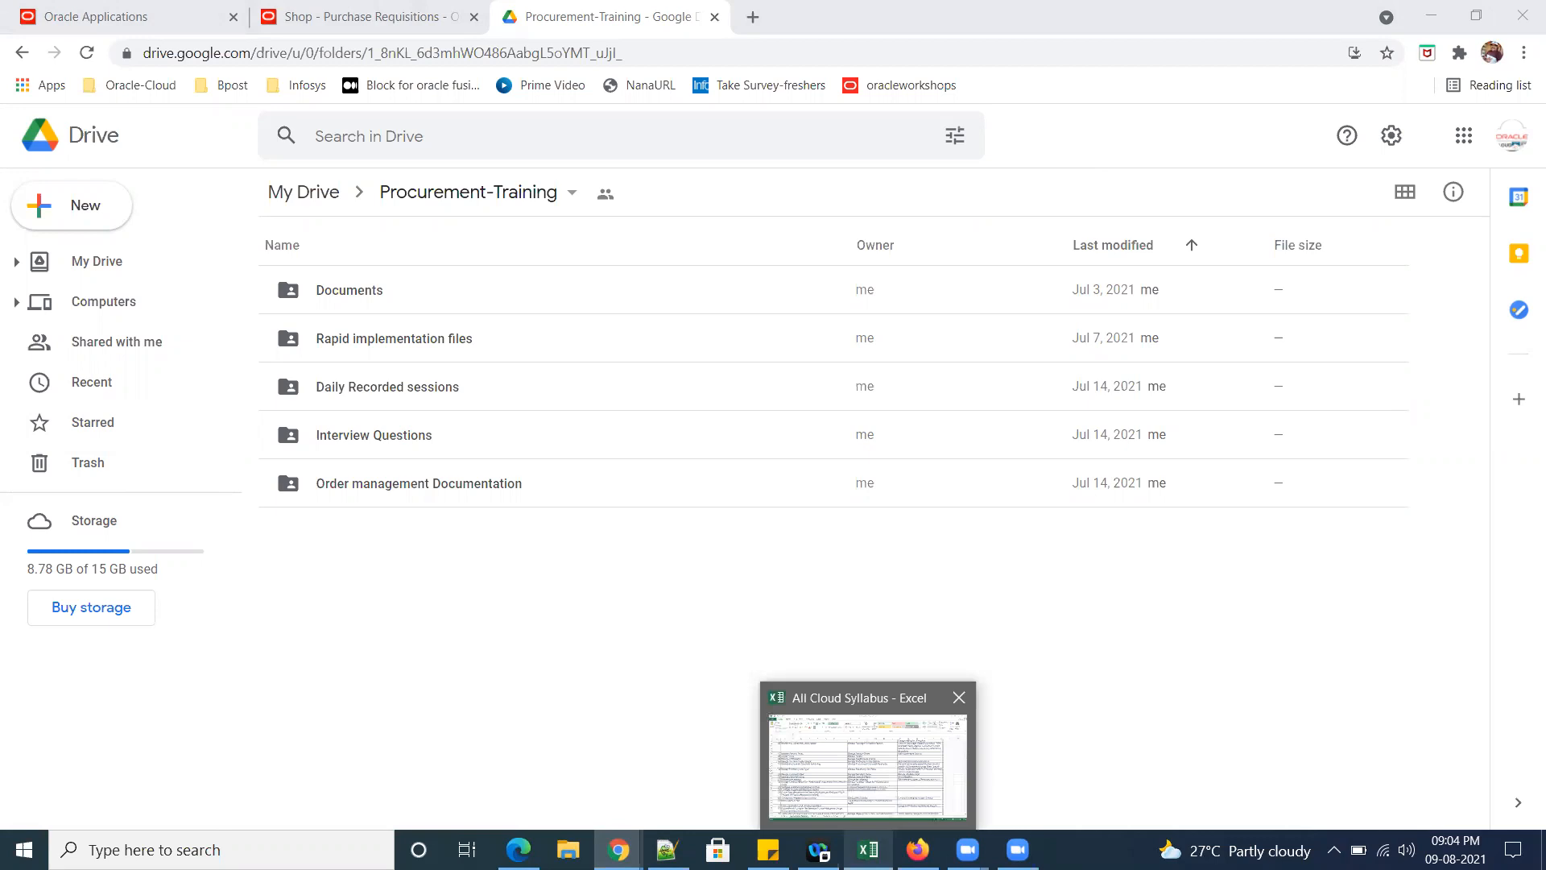
# Switch to Excel and open the recent workbook Training practice-sheet.
pyautogui.click(868, 765)
pyautogui.click(222, 850)
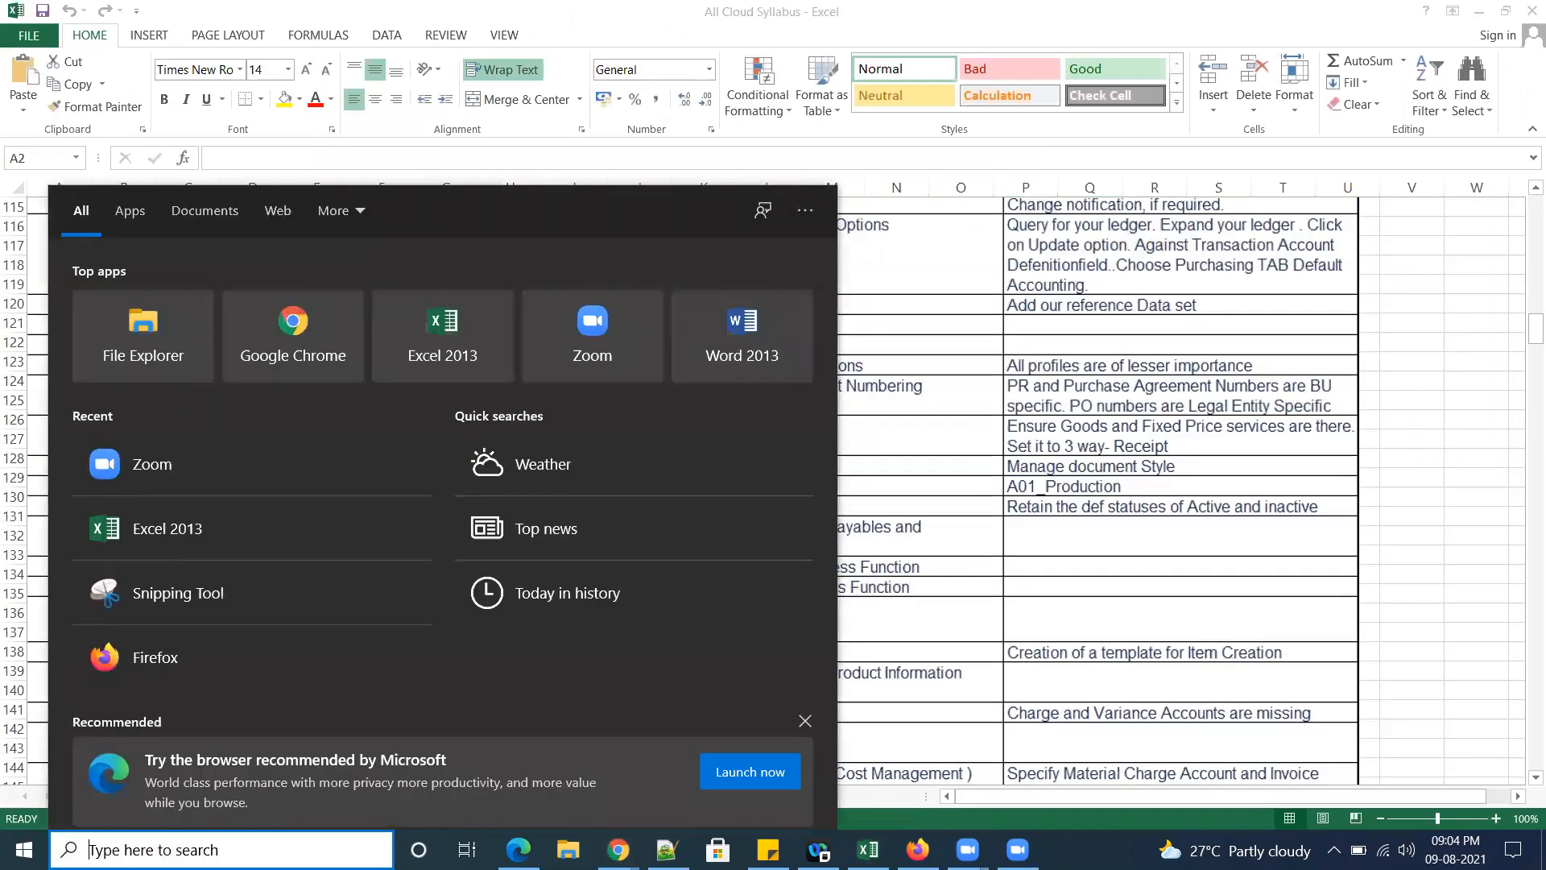
pyautogui.write('e')
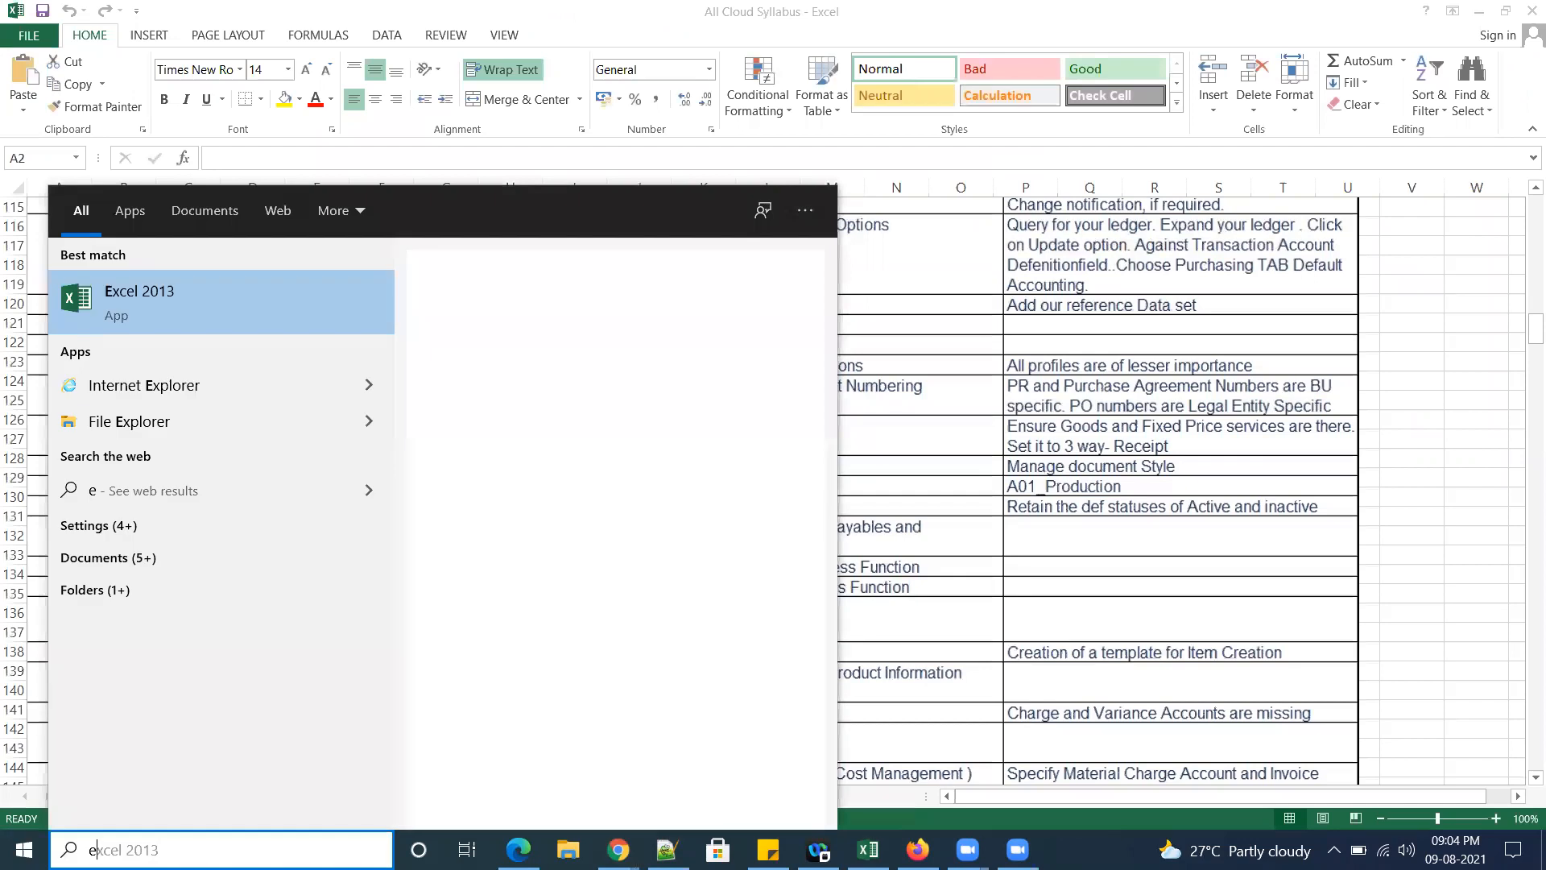
pyautogui.write('x')
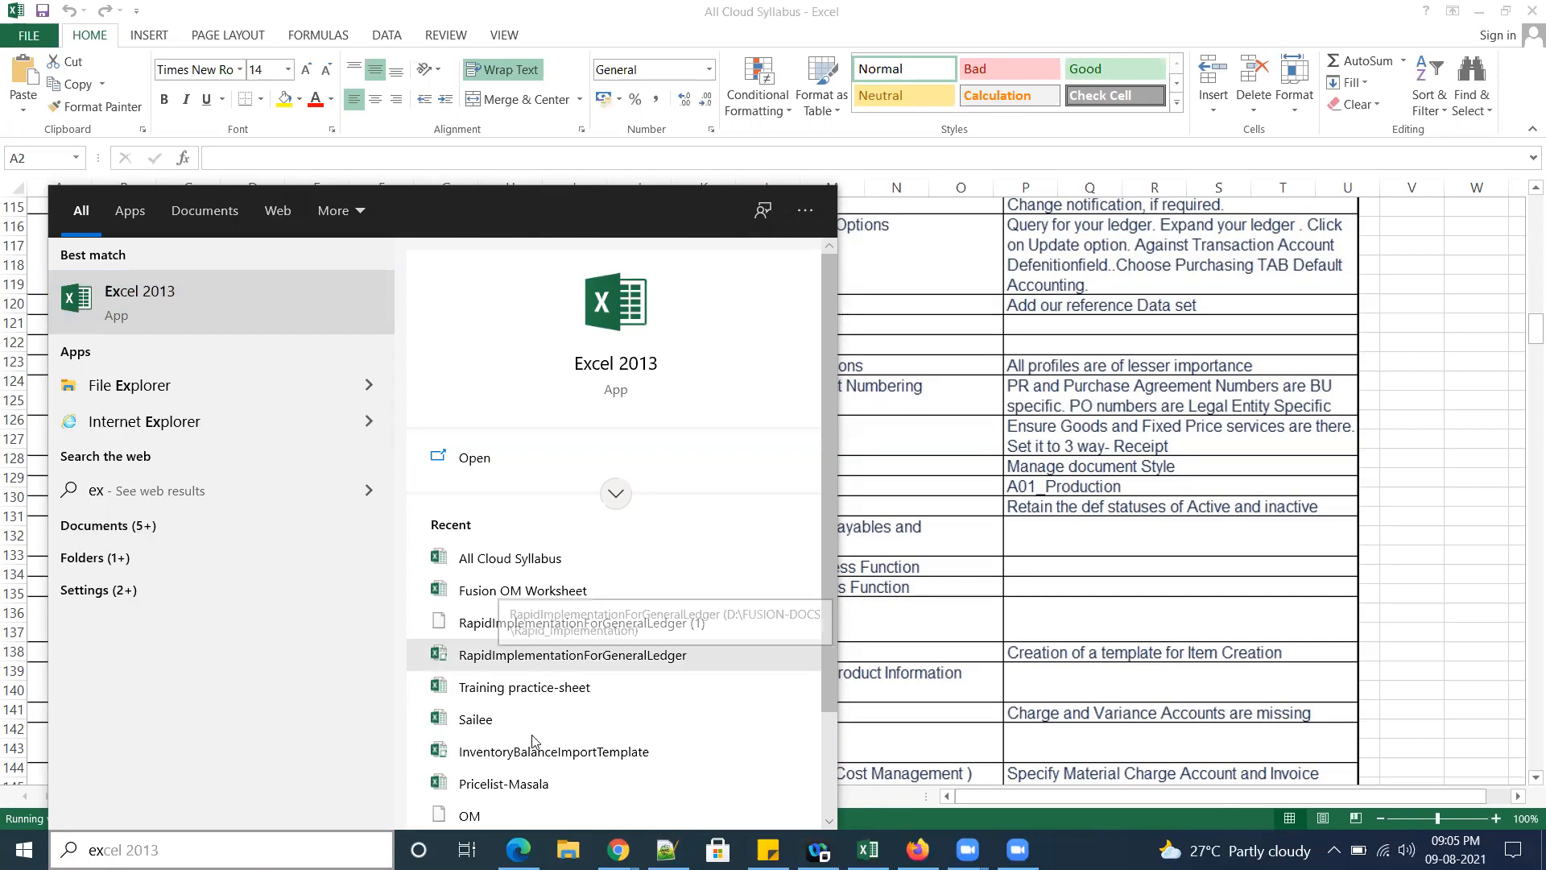
pyautogui.click(541, 688)
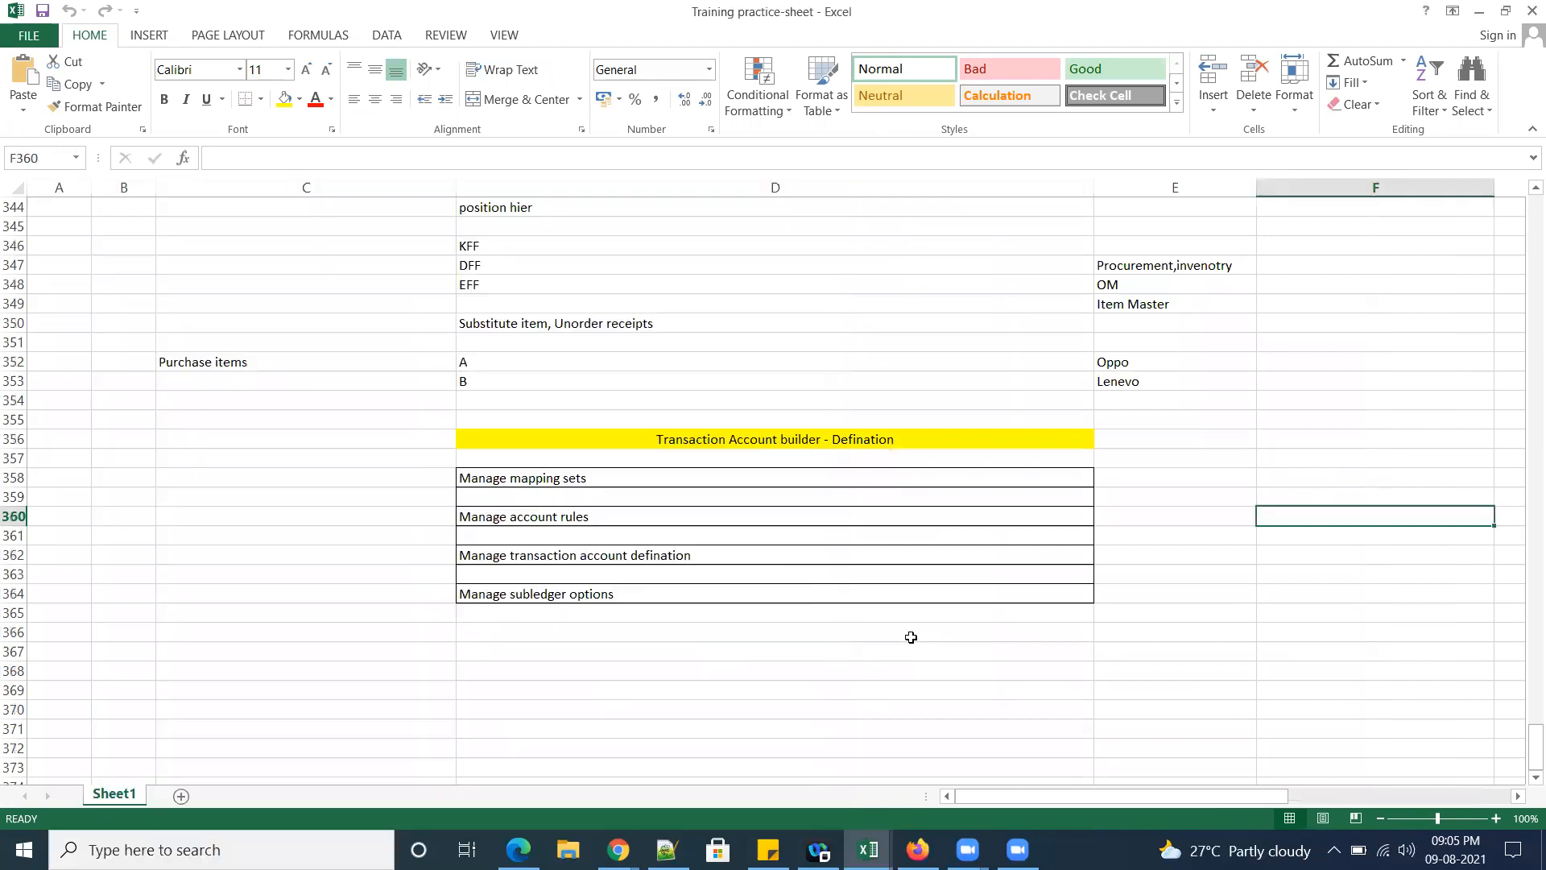
# Enter the heading "PR-creations" in cell D368, below the Transaction Account builder table.
pyautogui.scroll(-2, 909, 637)
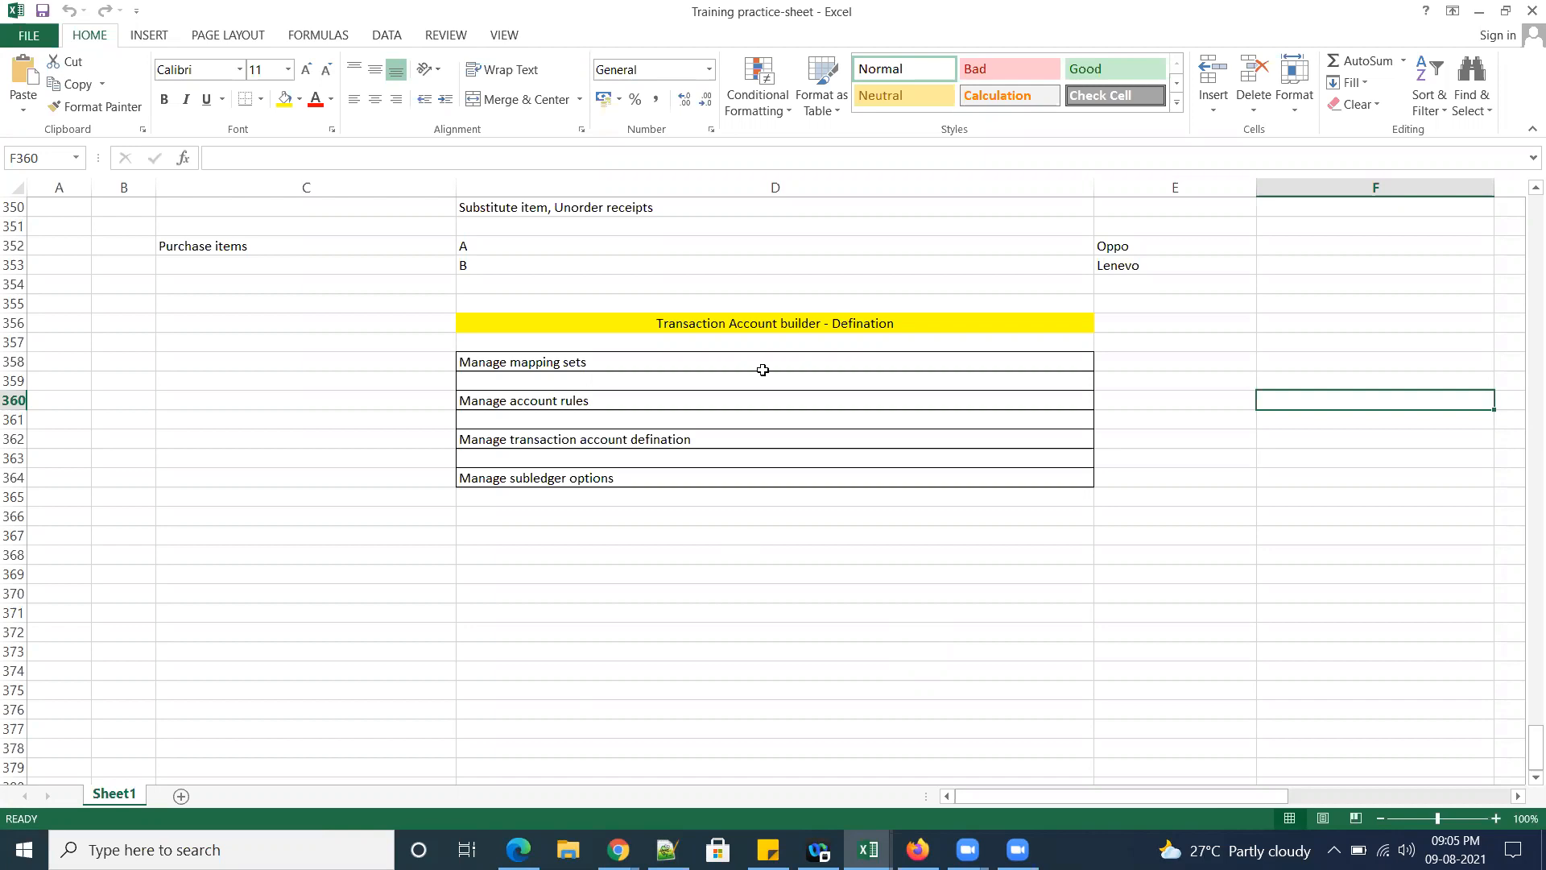
pyautogui.scroll(-8, 763, 370)
pyautogui.scroll(6, 787, 448)
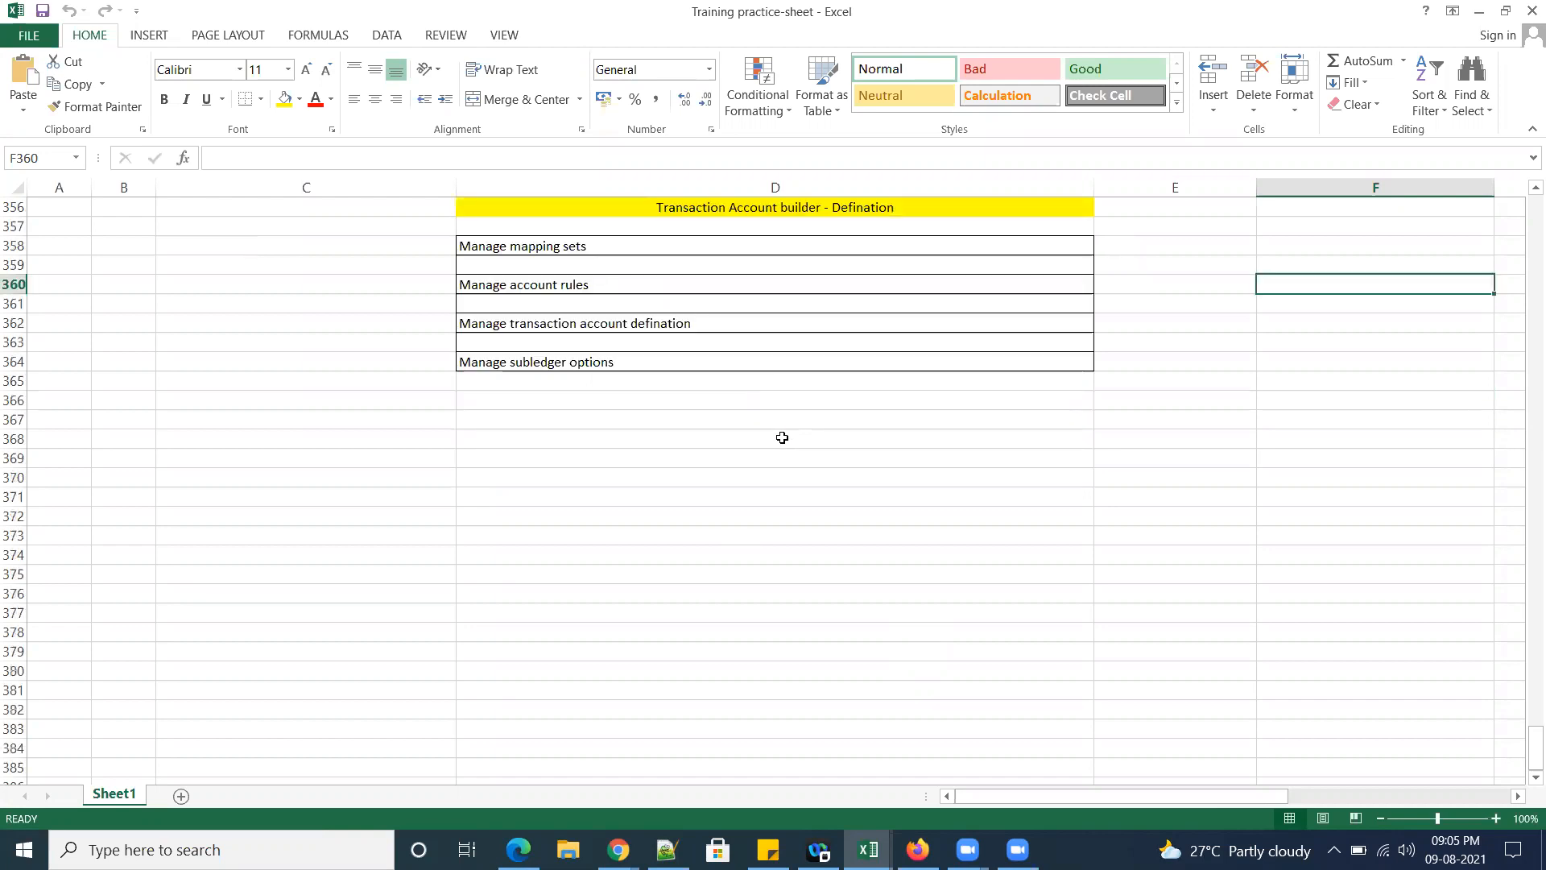
pyautogui.click(782, 437)
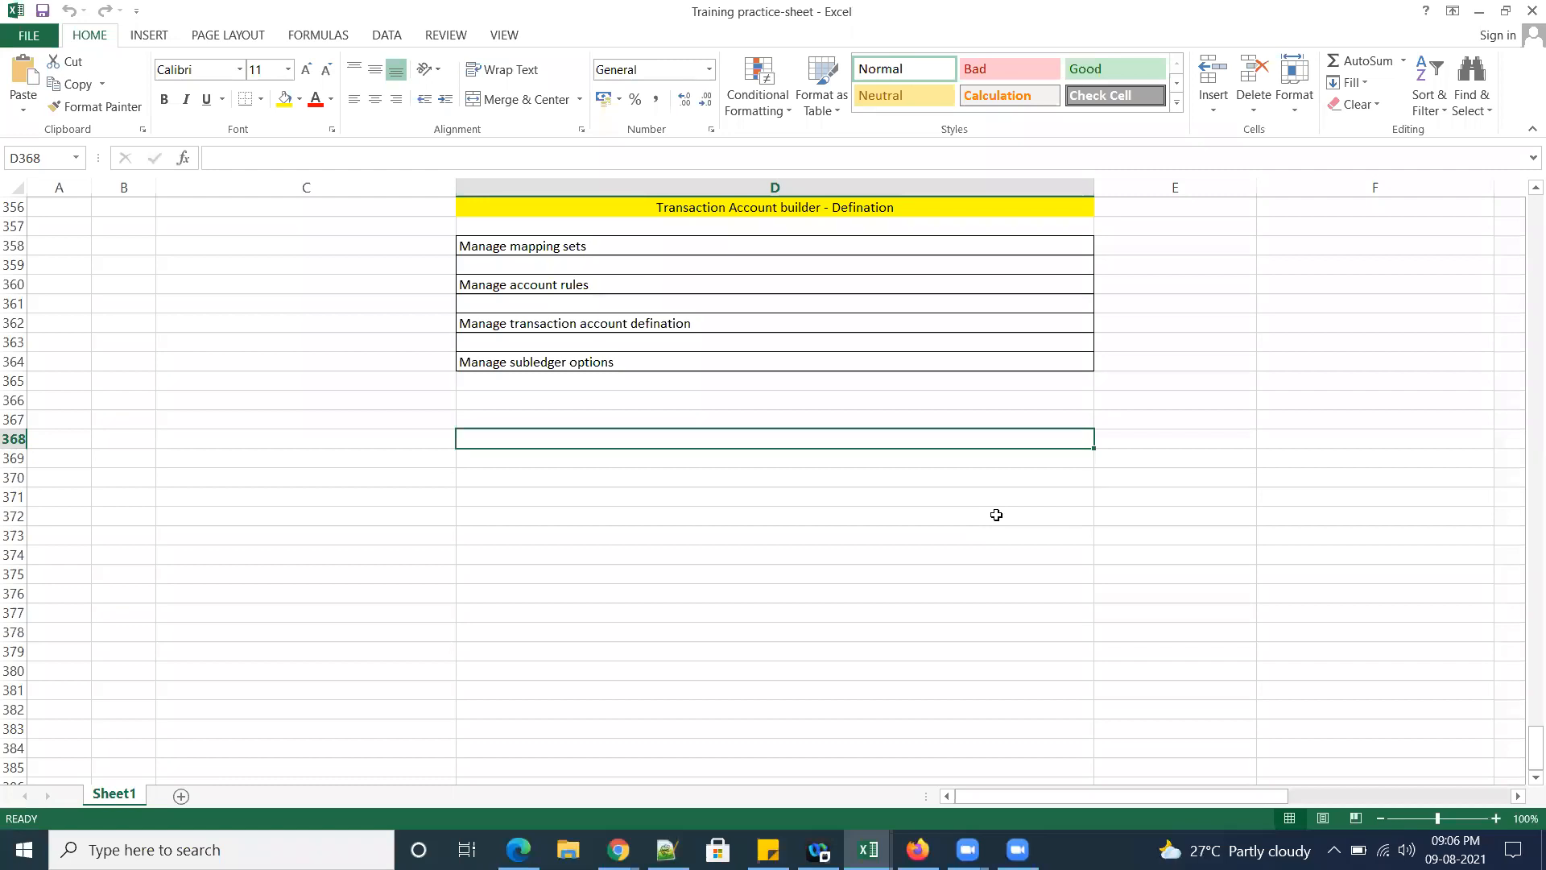
pyautogui.press('F2')
pyautogui.write('PR-creations')
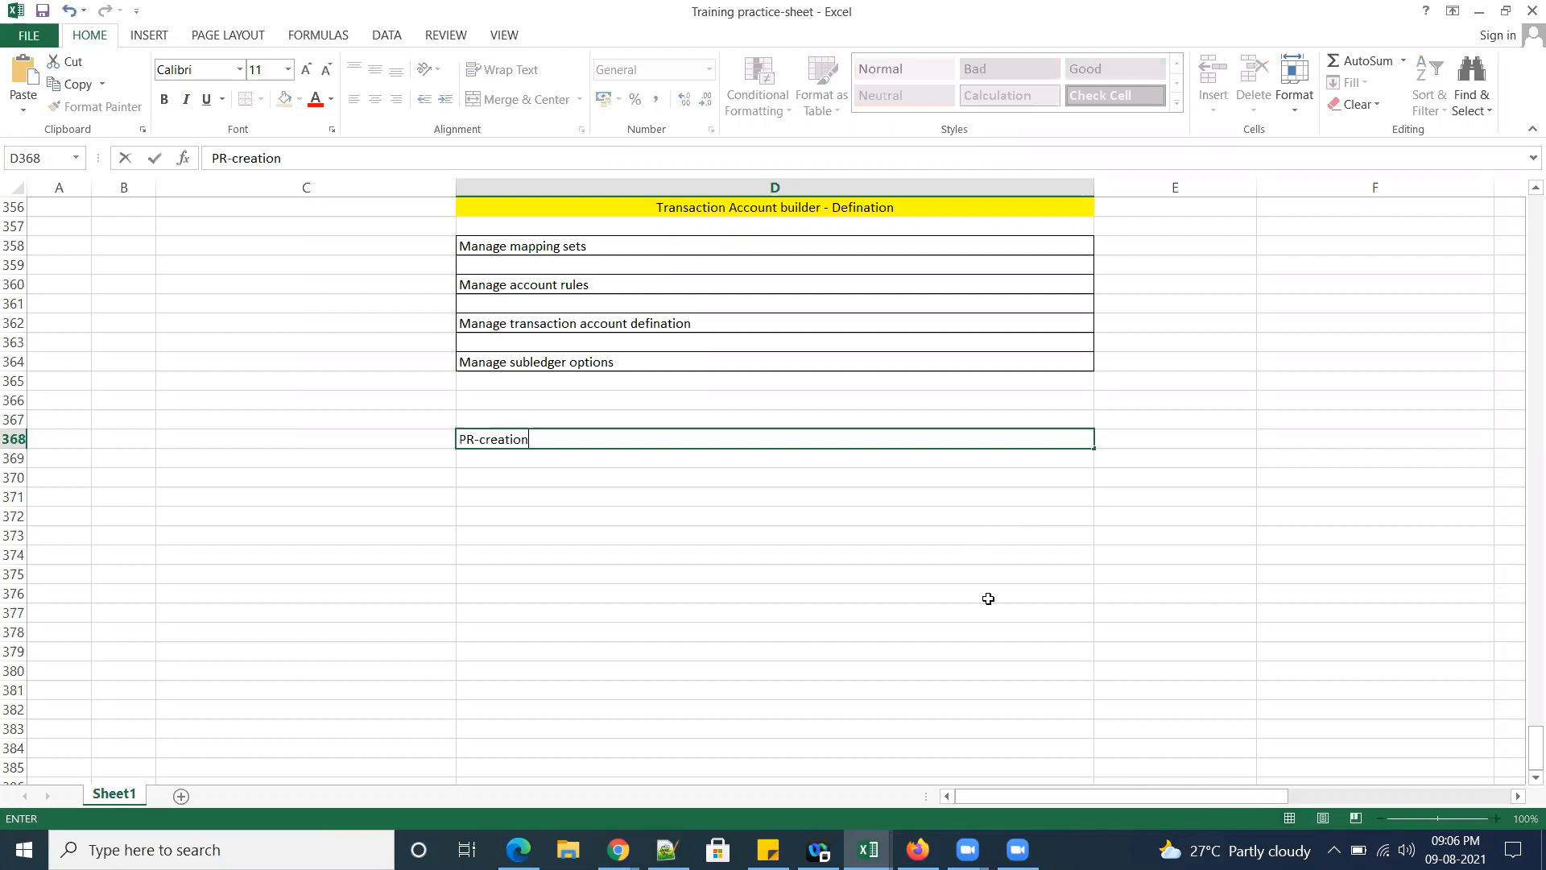
# Center the PR-creations heading in its cell and enlarge its font to size 18.
pyautogui.click(988, 600)
pyautogui.press('Up')
pyautogui.press('Up')
pyautogui.press('Up')
pyautogui.press('Up')
pyautogui.press('Up')
pyautogui.press('Up')
pyautogui.press('Up')
pyautogui.press('Up')
pyautogui.press('Up')
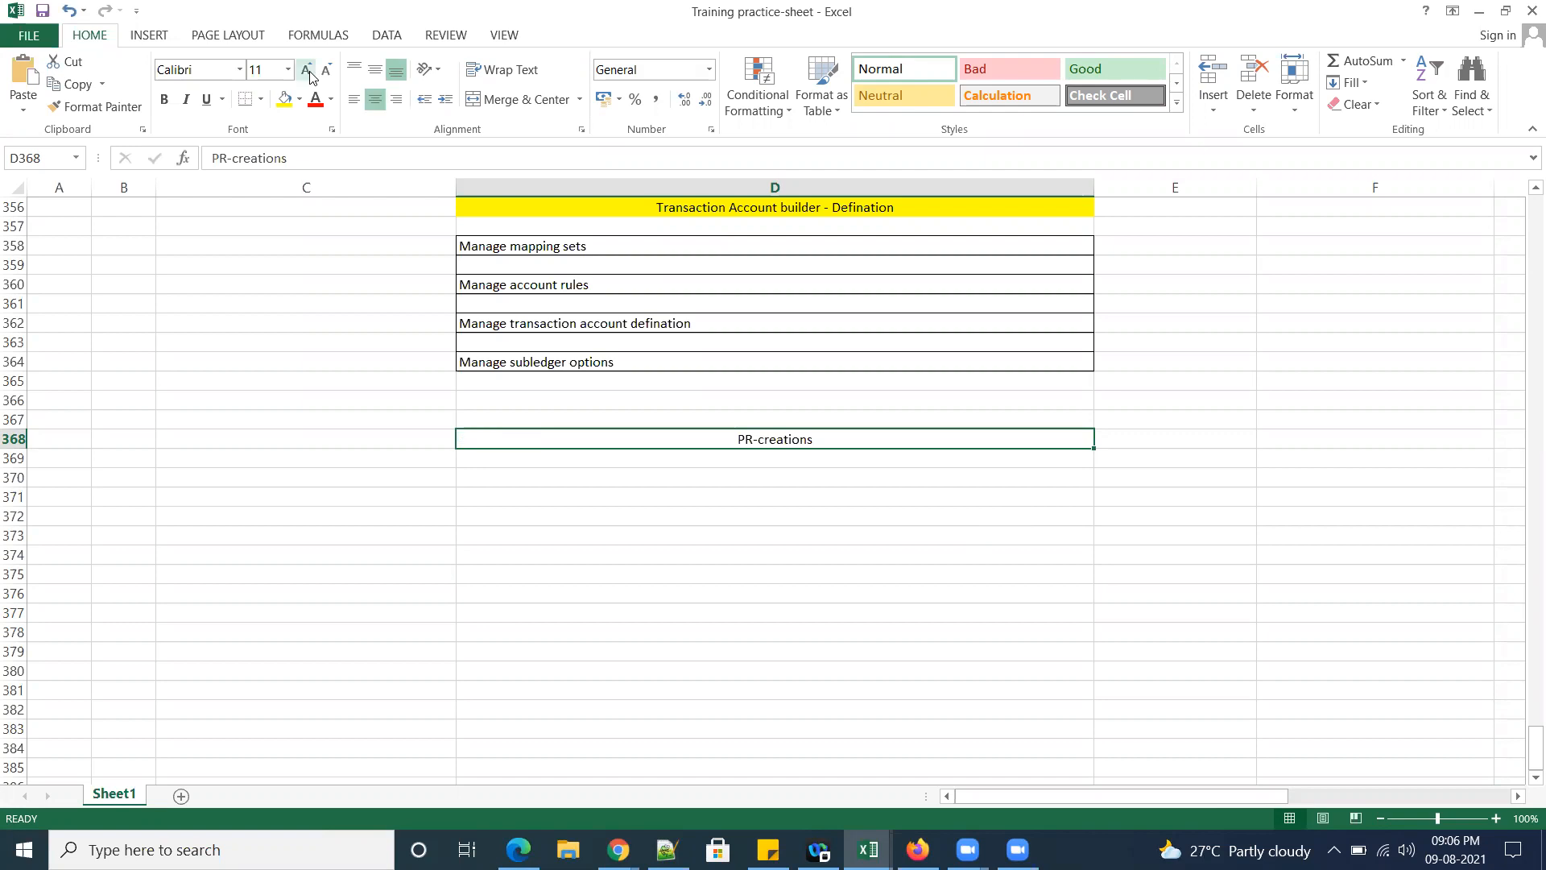
pyautogui.click(307, 70)
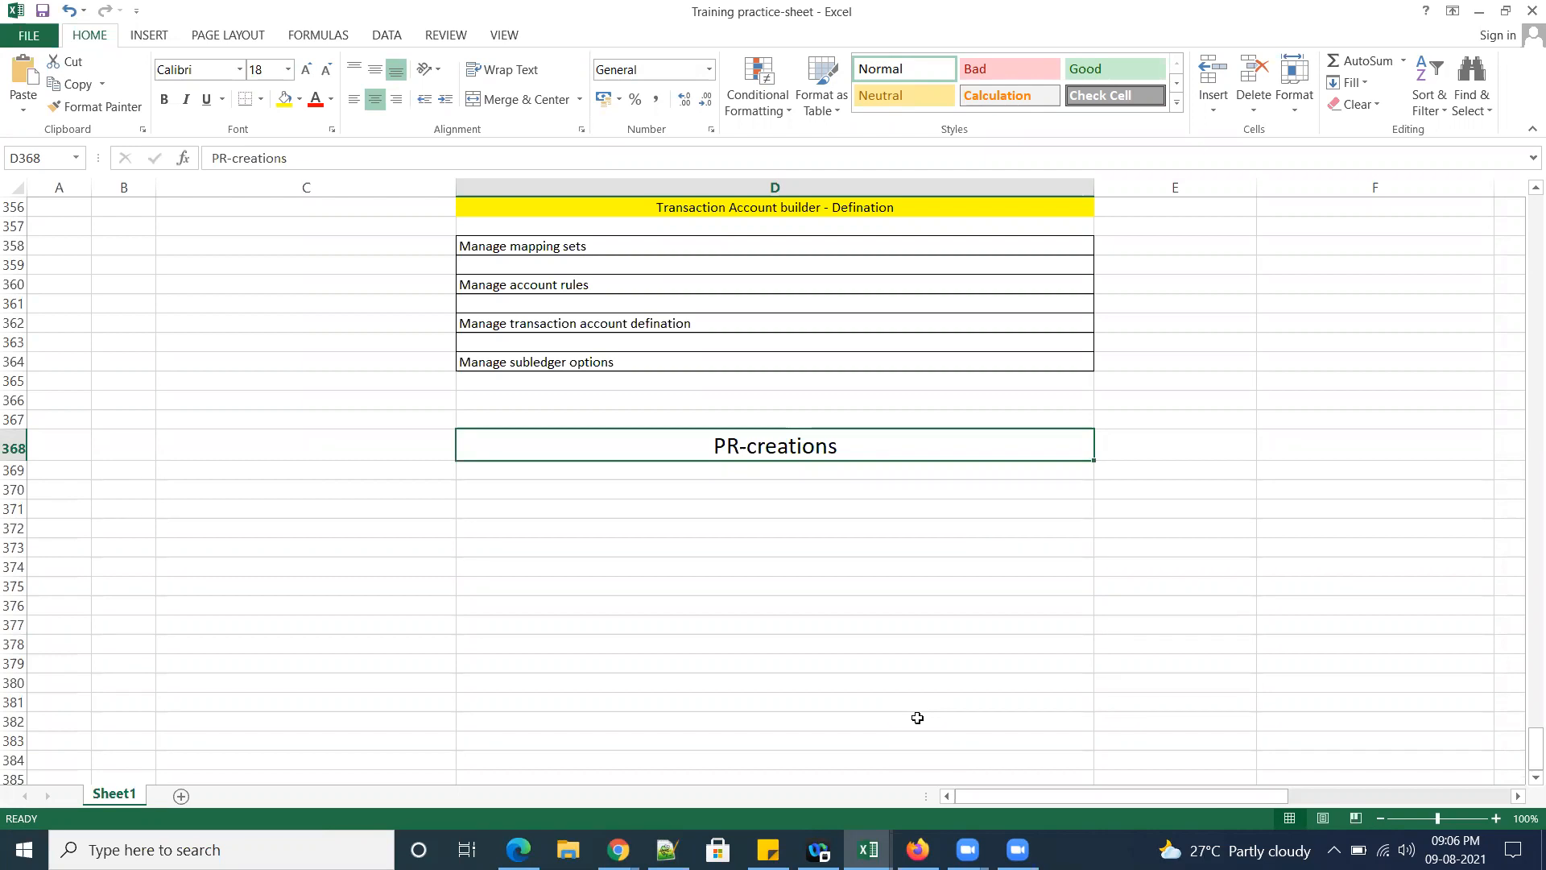
# List "1. Enter item - for PR" in cell D371 and "2. Non catalog item" in cell D372.
pyautogui.click(630, 510)
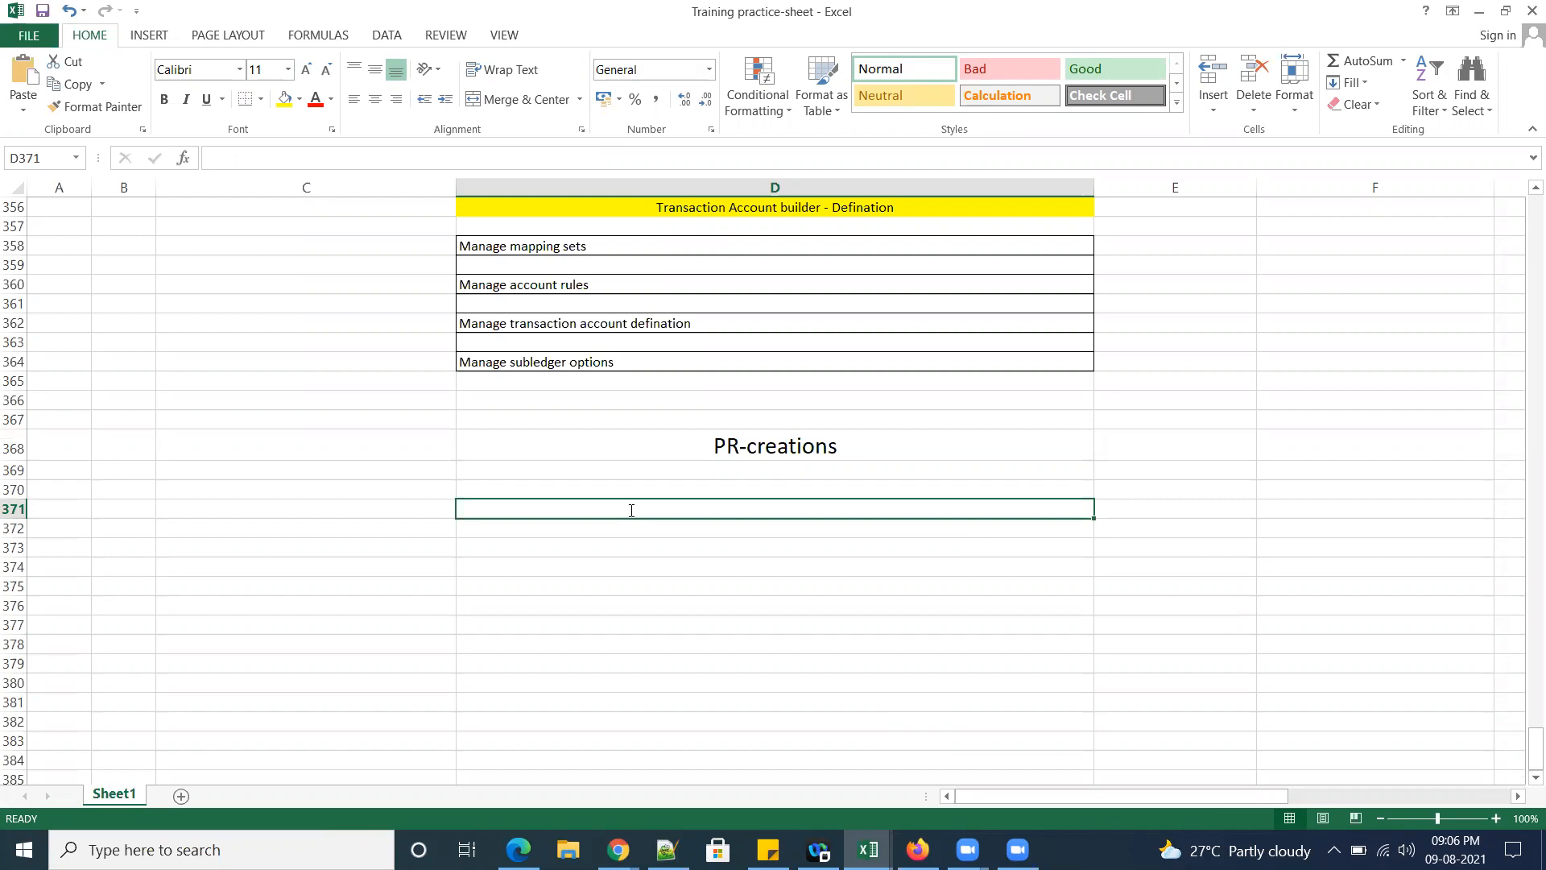
pyautogui.write('1')
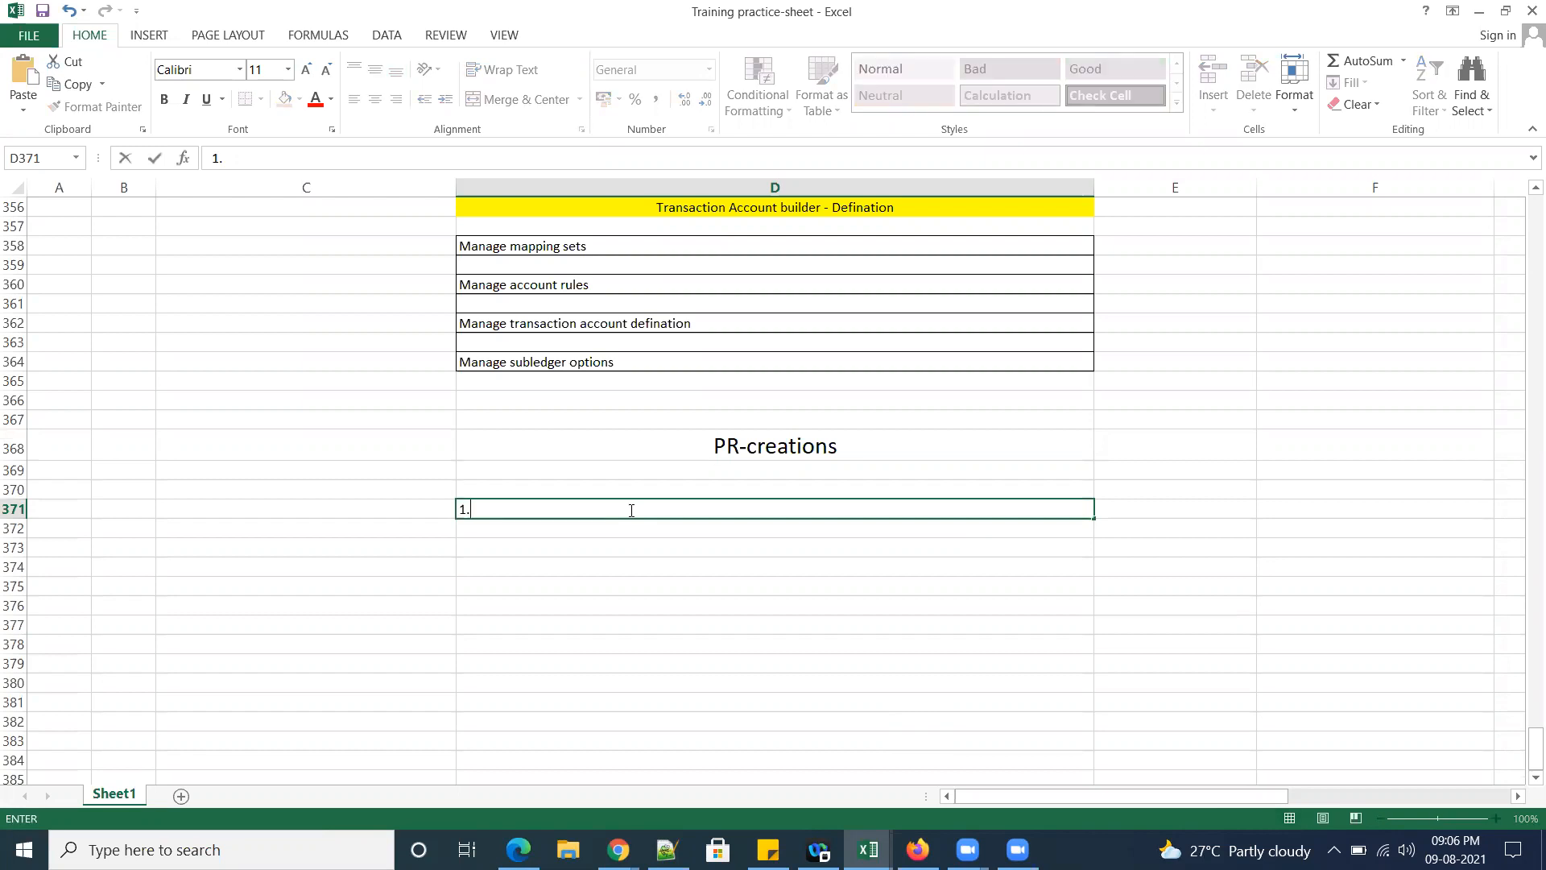
pyautogui.write('. Enter item - for PR')
pyautogui.press('Return')
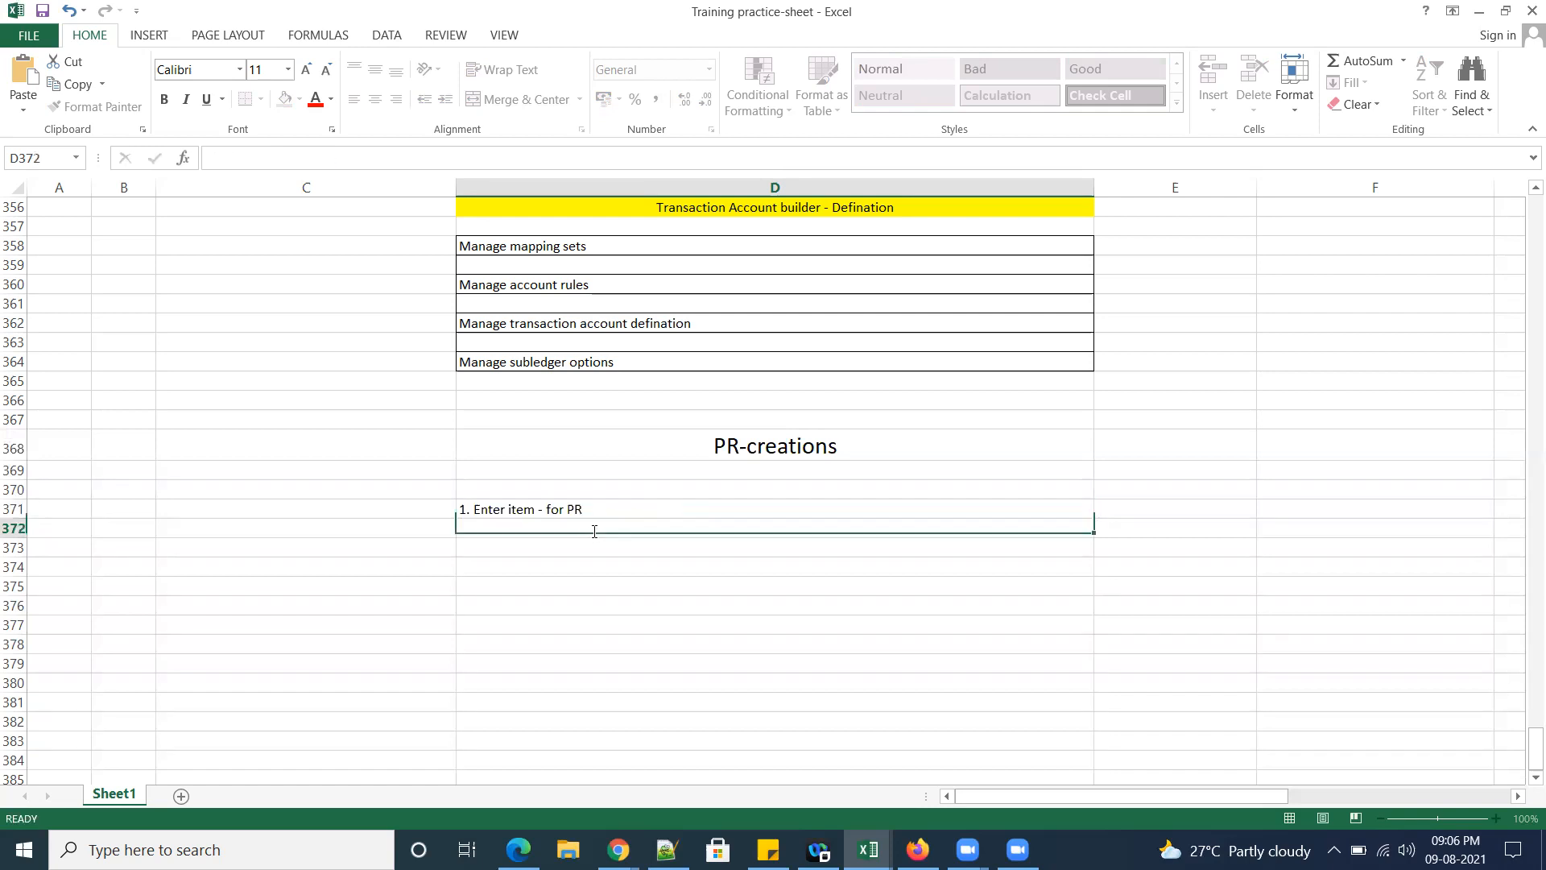
pyautogui.write('2. Non catalog item')
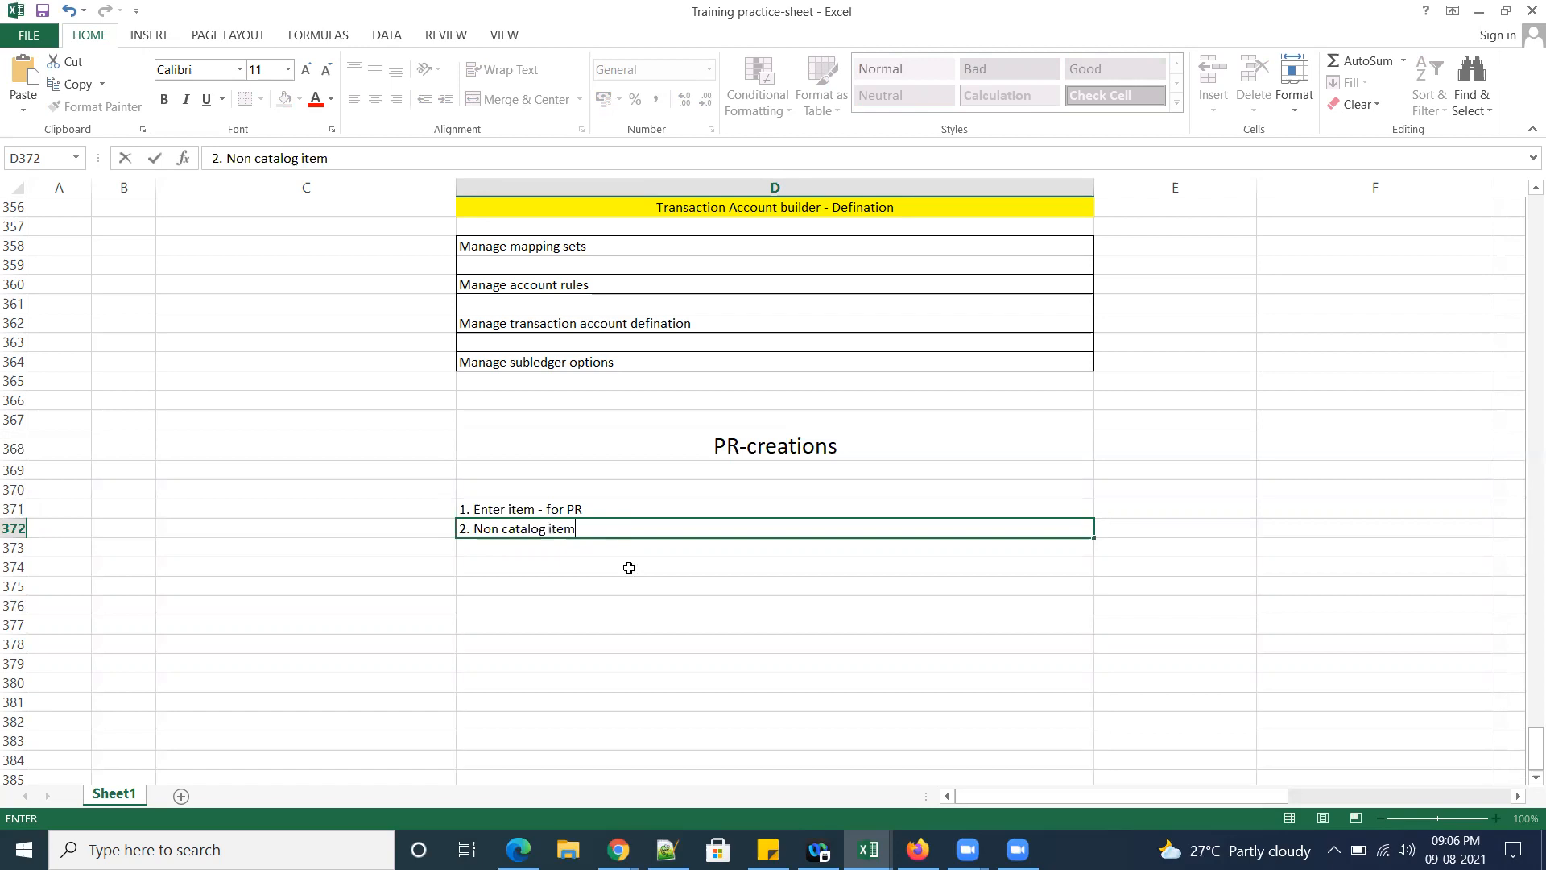
pyautogui.press('Return')
# Add "3. Catalog - punch out catalog, local catalog and information catalog" in cell D373.
pyautogui.write('3')
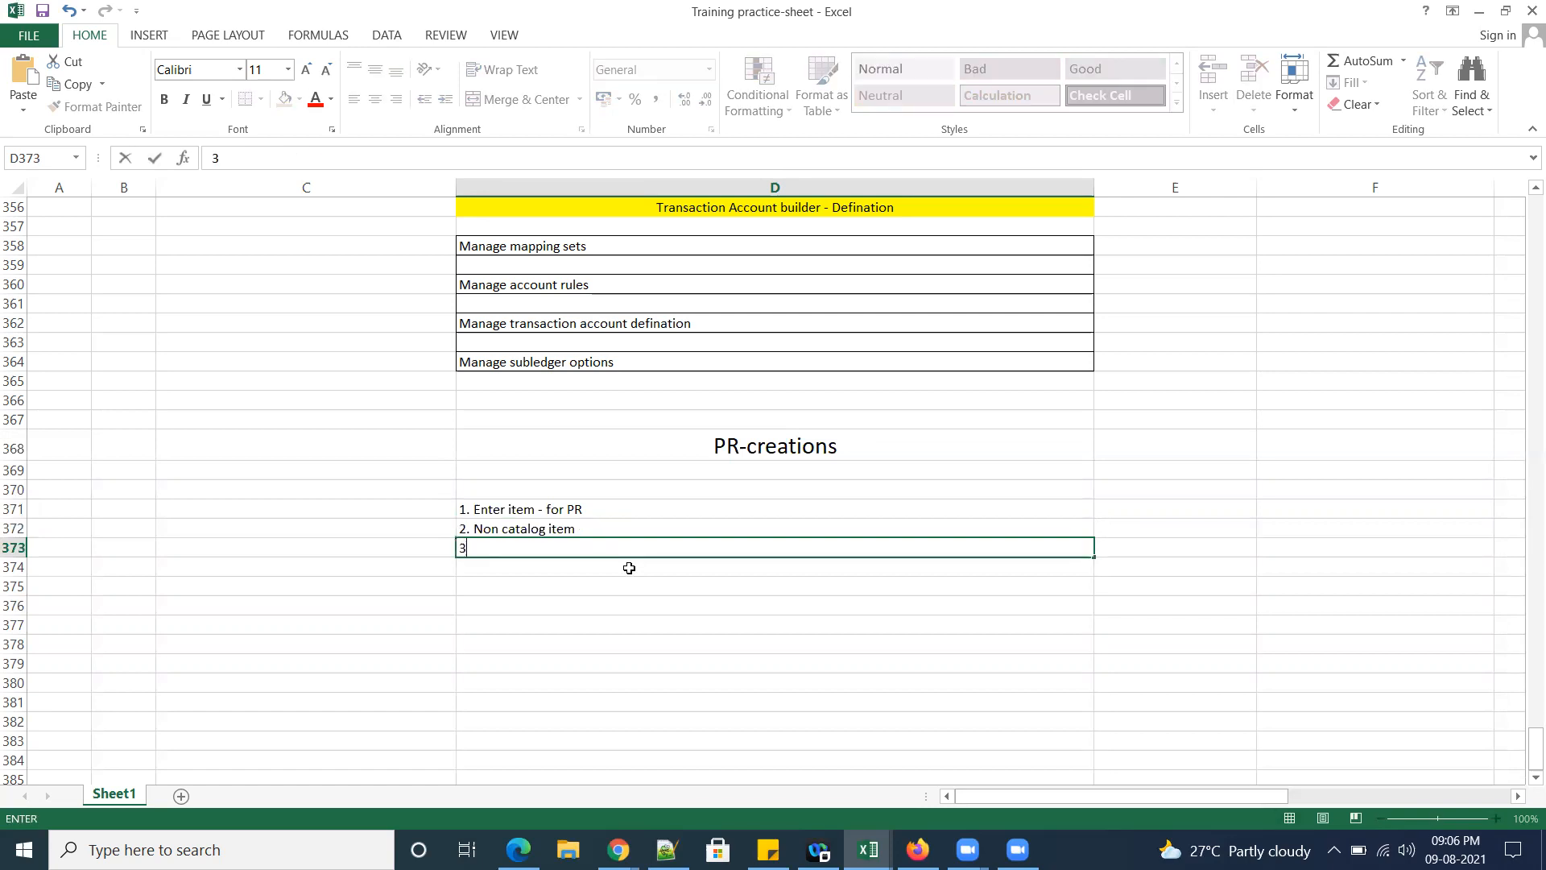
pyautogui.write('. Catalogs')
pyautogui.press('BackSpace')
pyautogui.write('- punch out catalog, local catalog and information catalog')
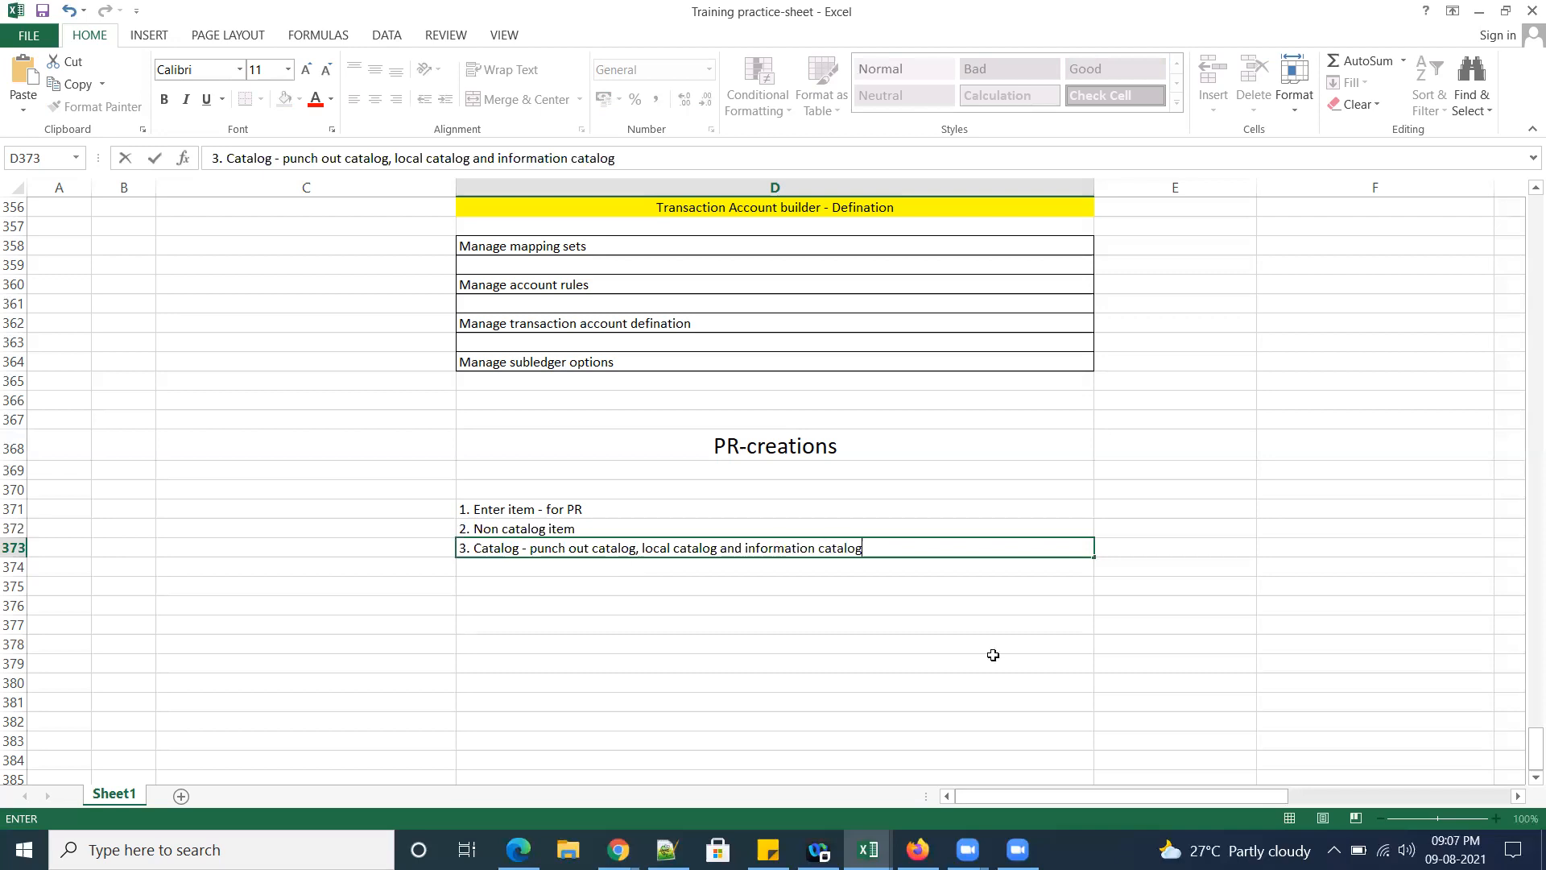
pyautogui.press('Return')
pyautogui.press('Return')
pyautogui.press('Return')
pyautogui.press('Return')
pyautogui.press('Return')
pyautogui.press('Return')
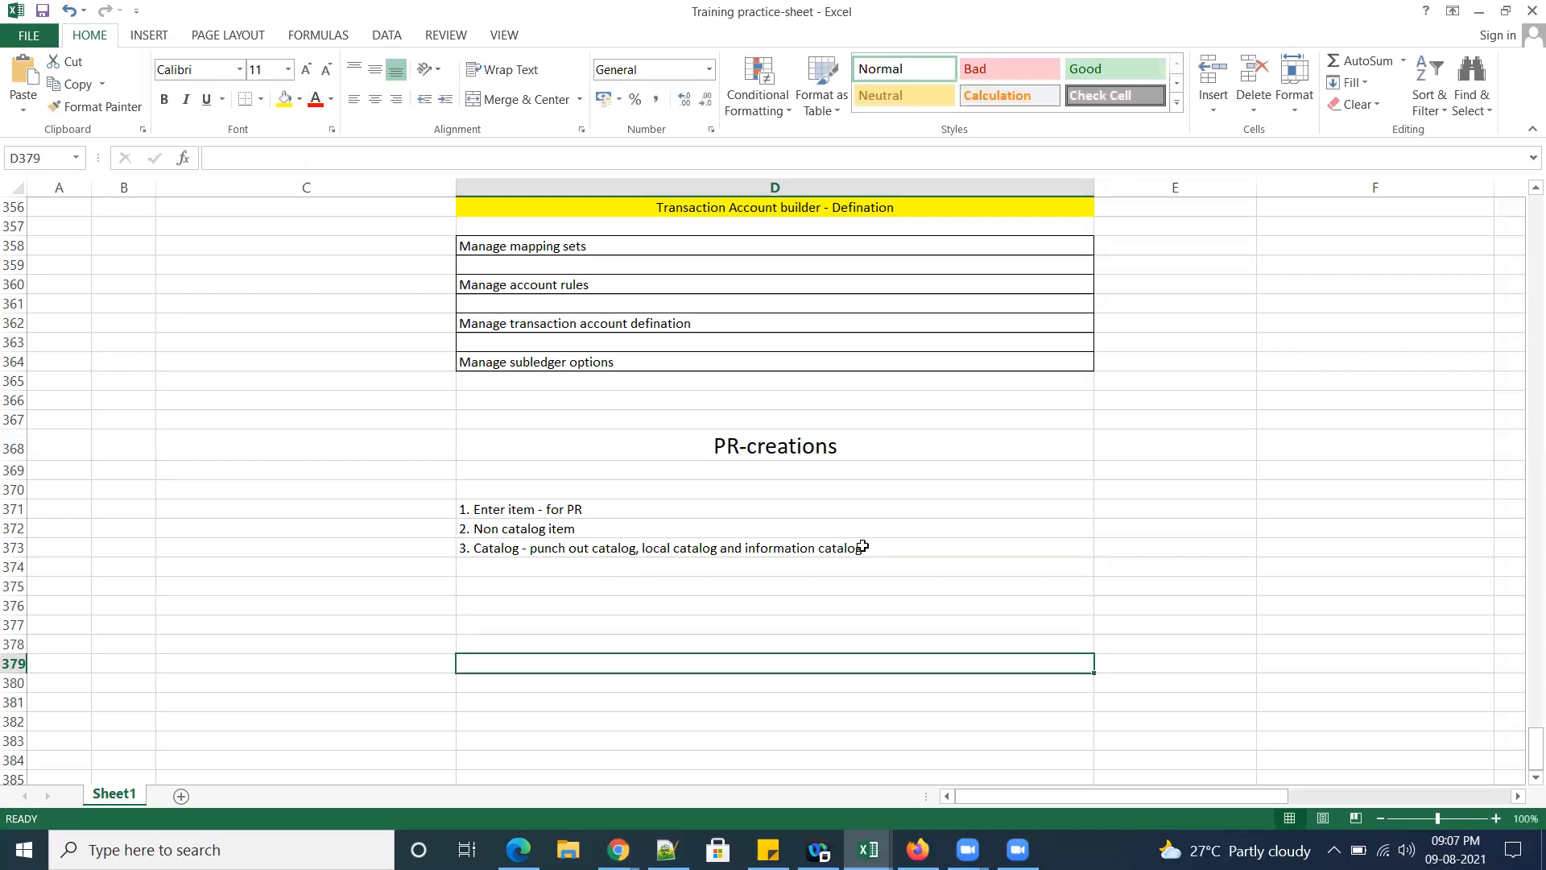
pyautogui.click(862, 547)
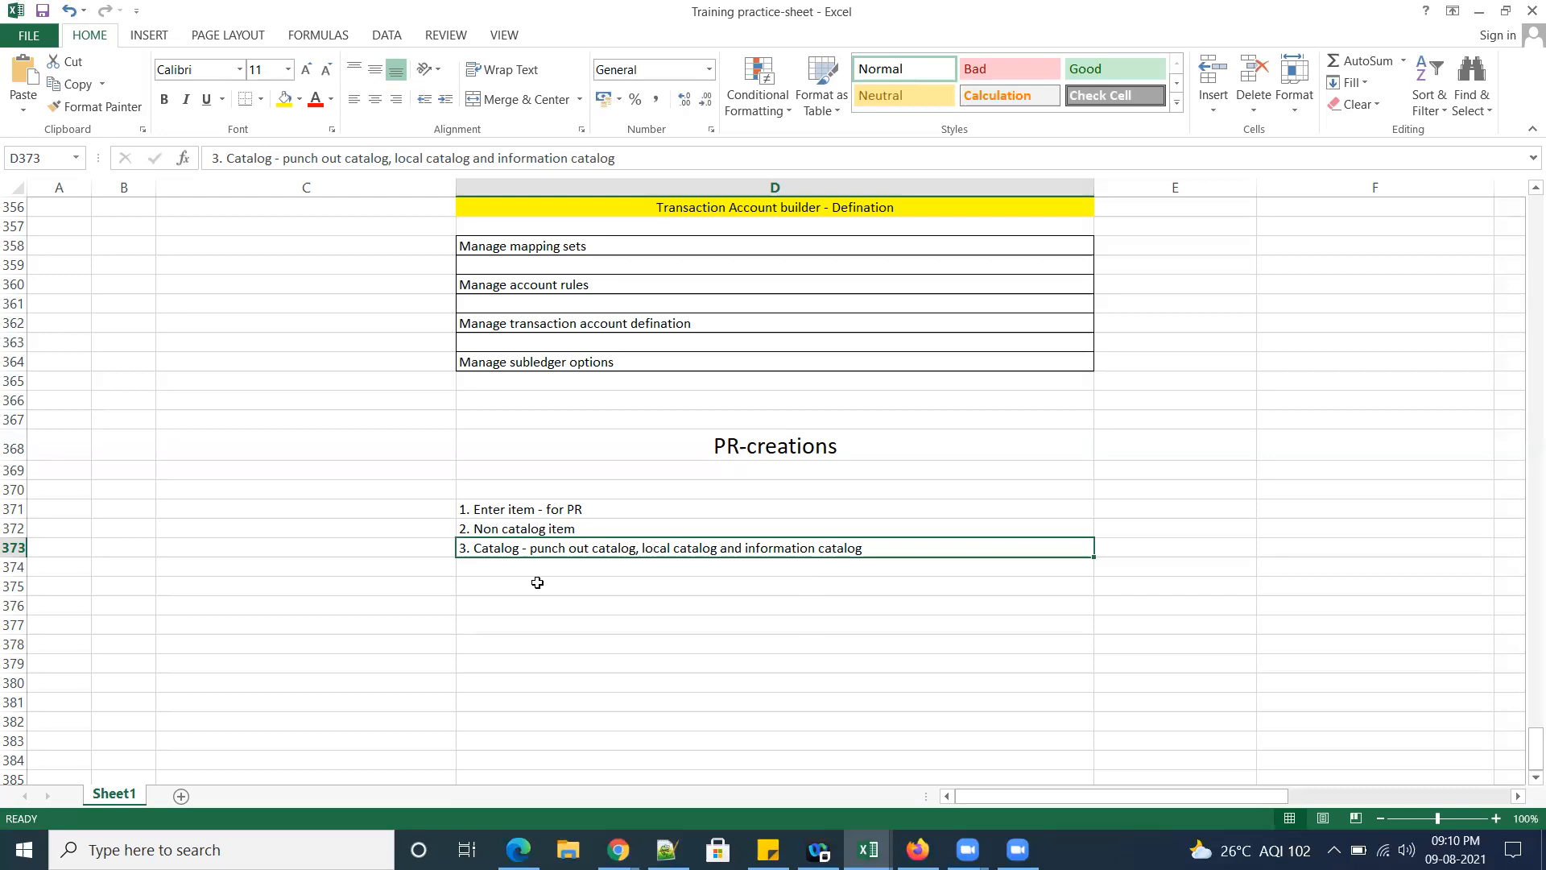
# Continue the list with "4. Public list" in cell D374 and "5. Smart form" in cell D375.
pyautogui.press('Down')
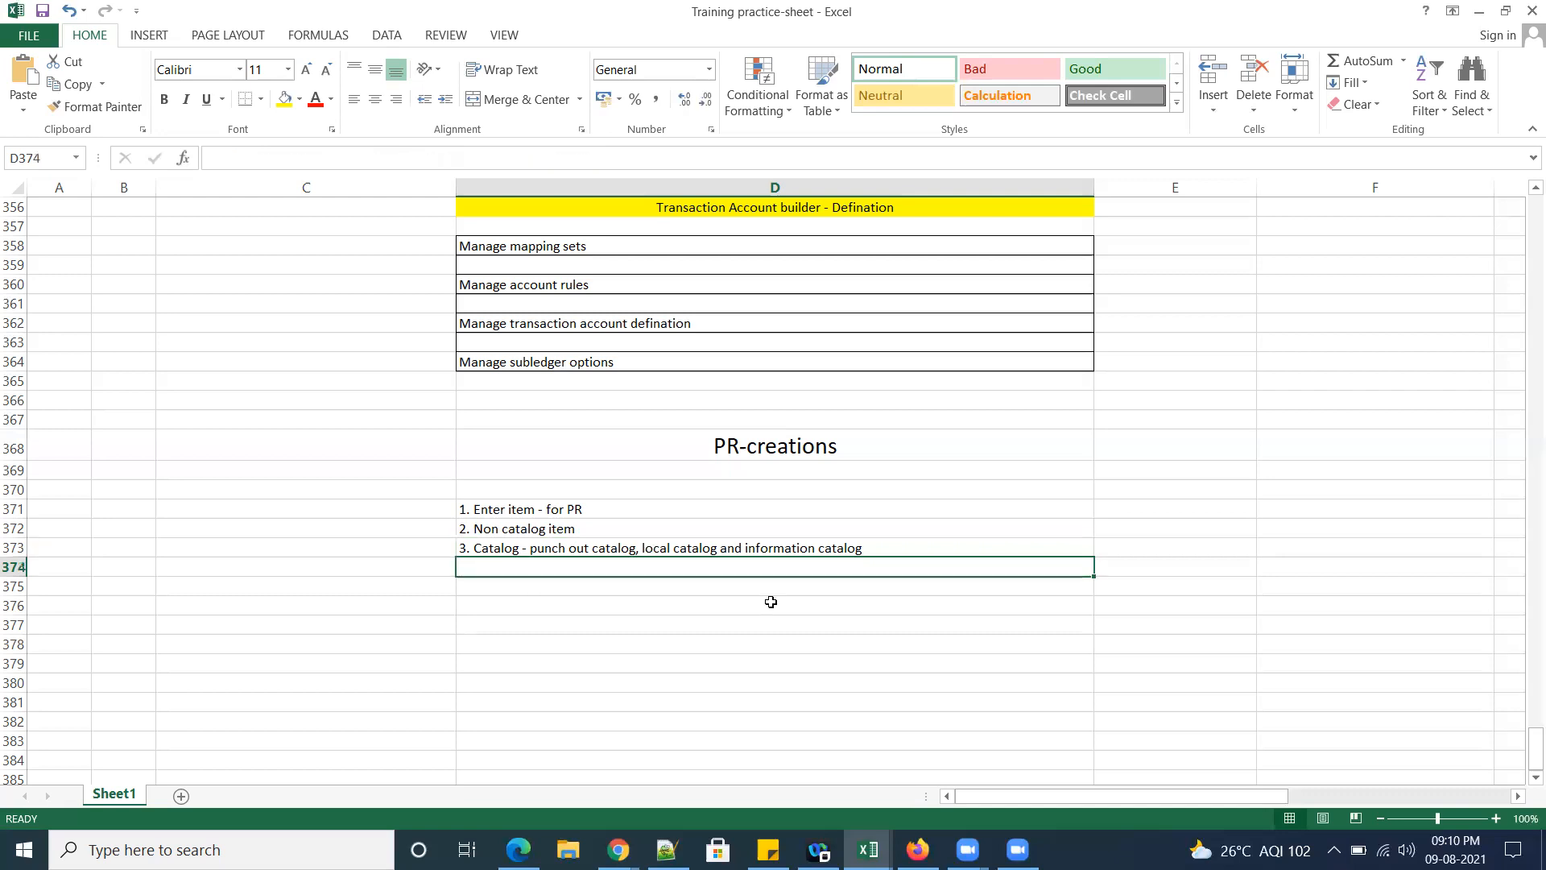
pyautogui.write('4.')
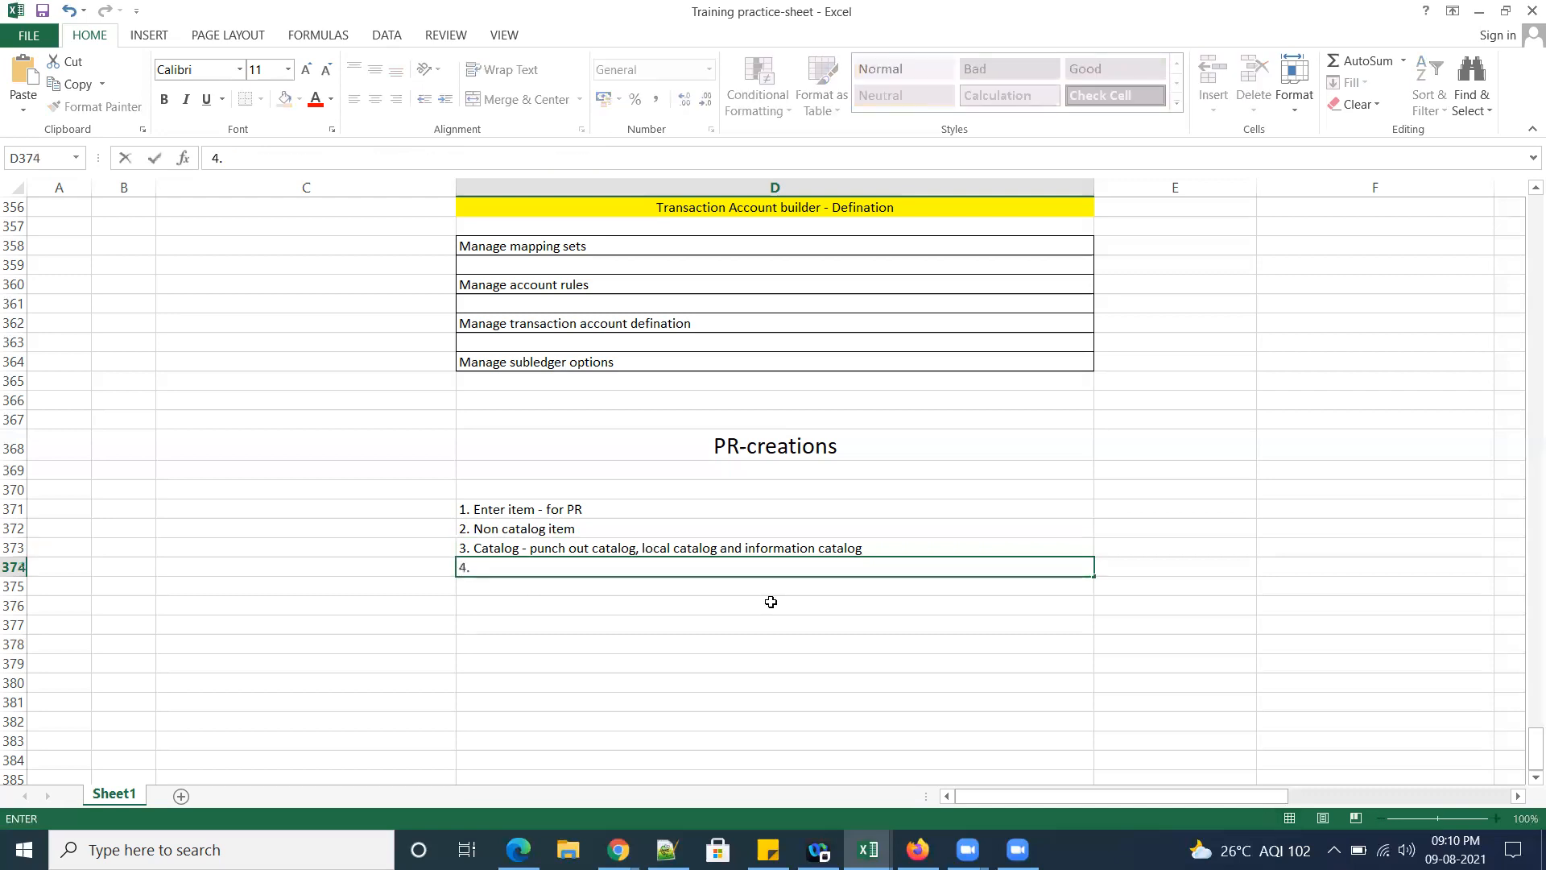
pyautogui.write(' Public list')
pyautogui.press('Return')
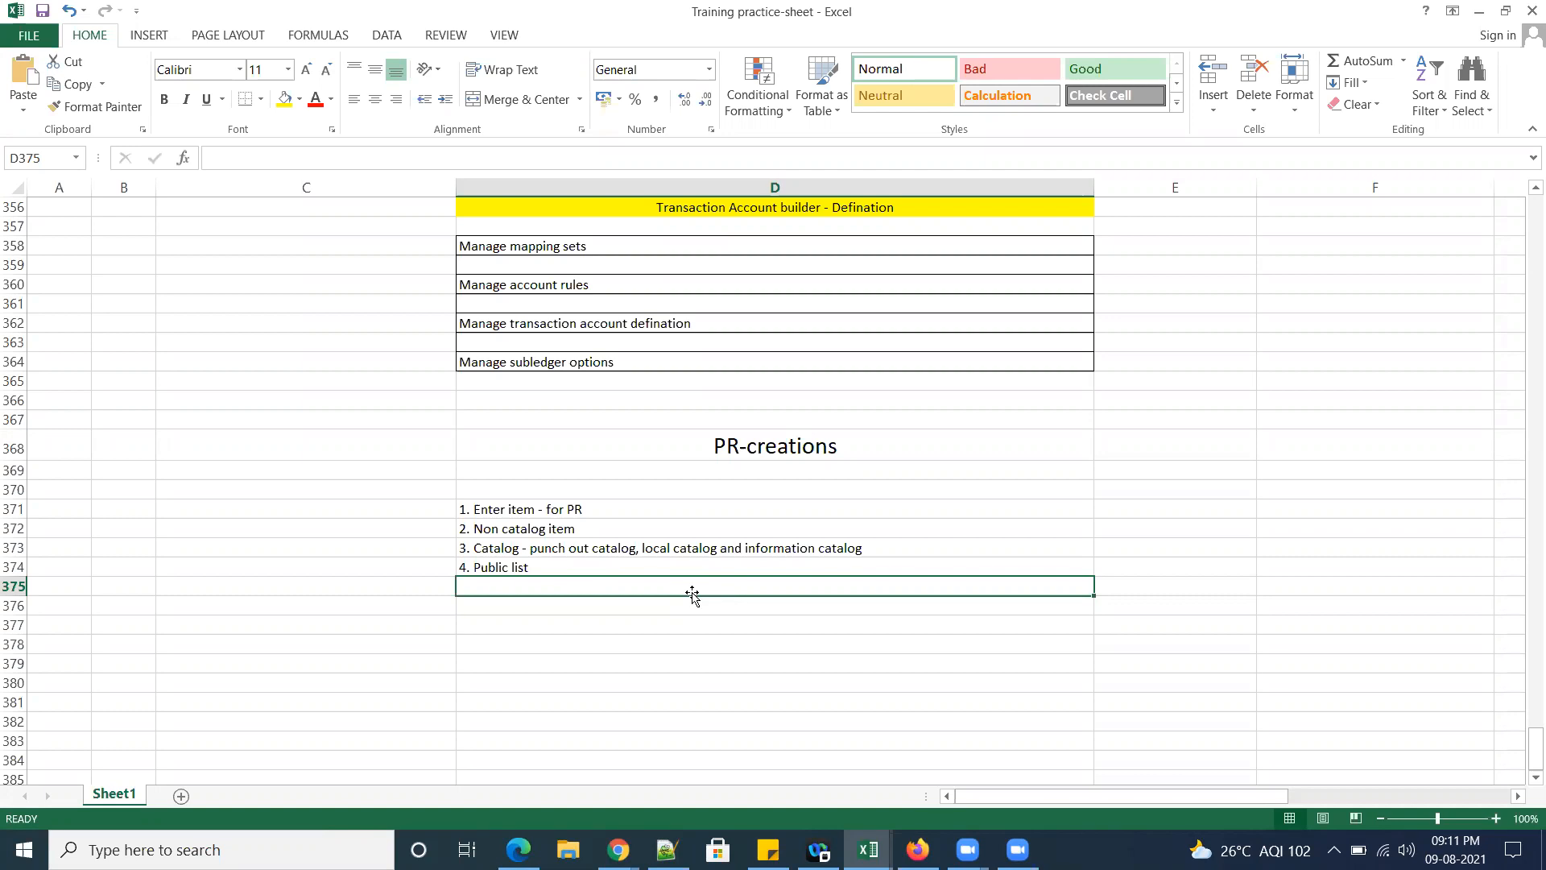
pyautogui.write('5. Smart form')
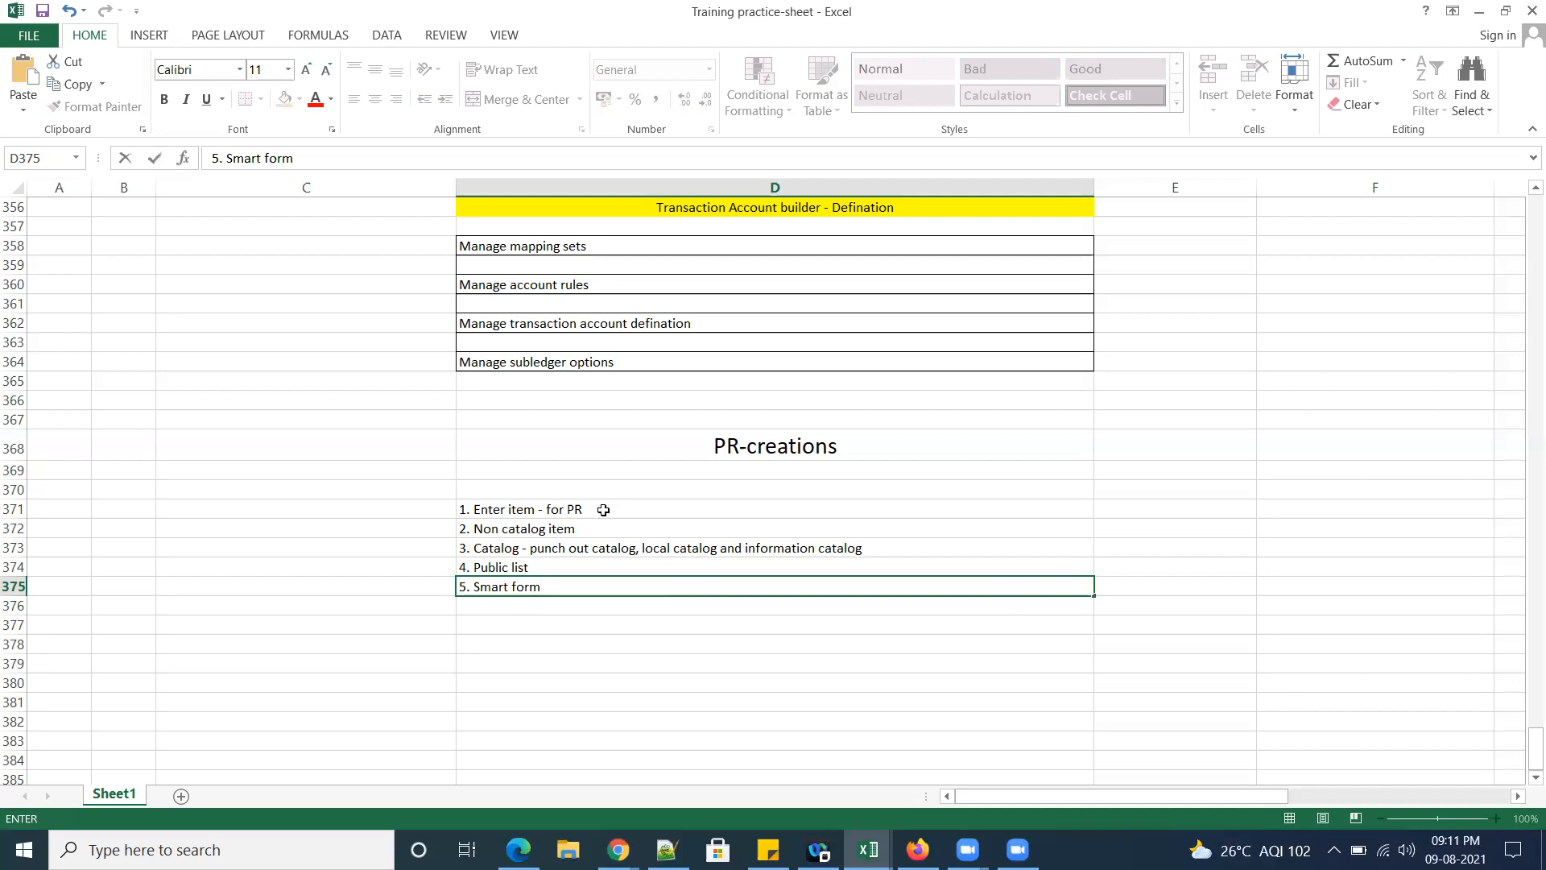
# Apply borders to the first two PR-creation list entries in cells D371:D372.
pyautogui.moveTo(676, 509); pyautogui.dragTo(676, 528)
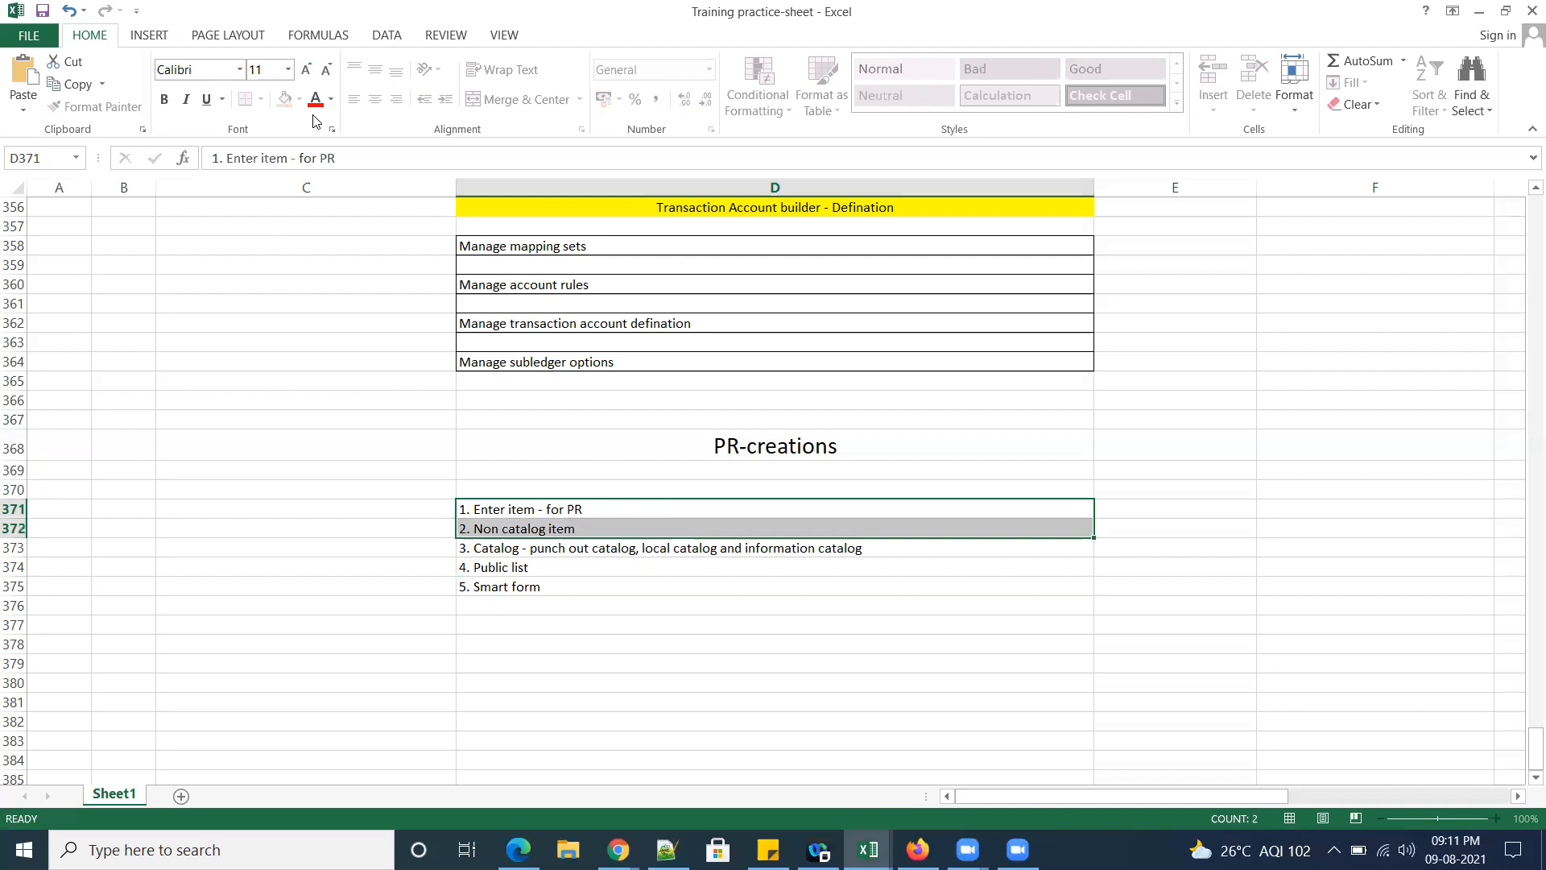
pyautogui.click(262, 99)
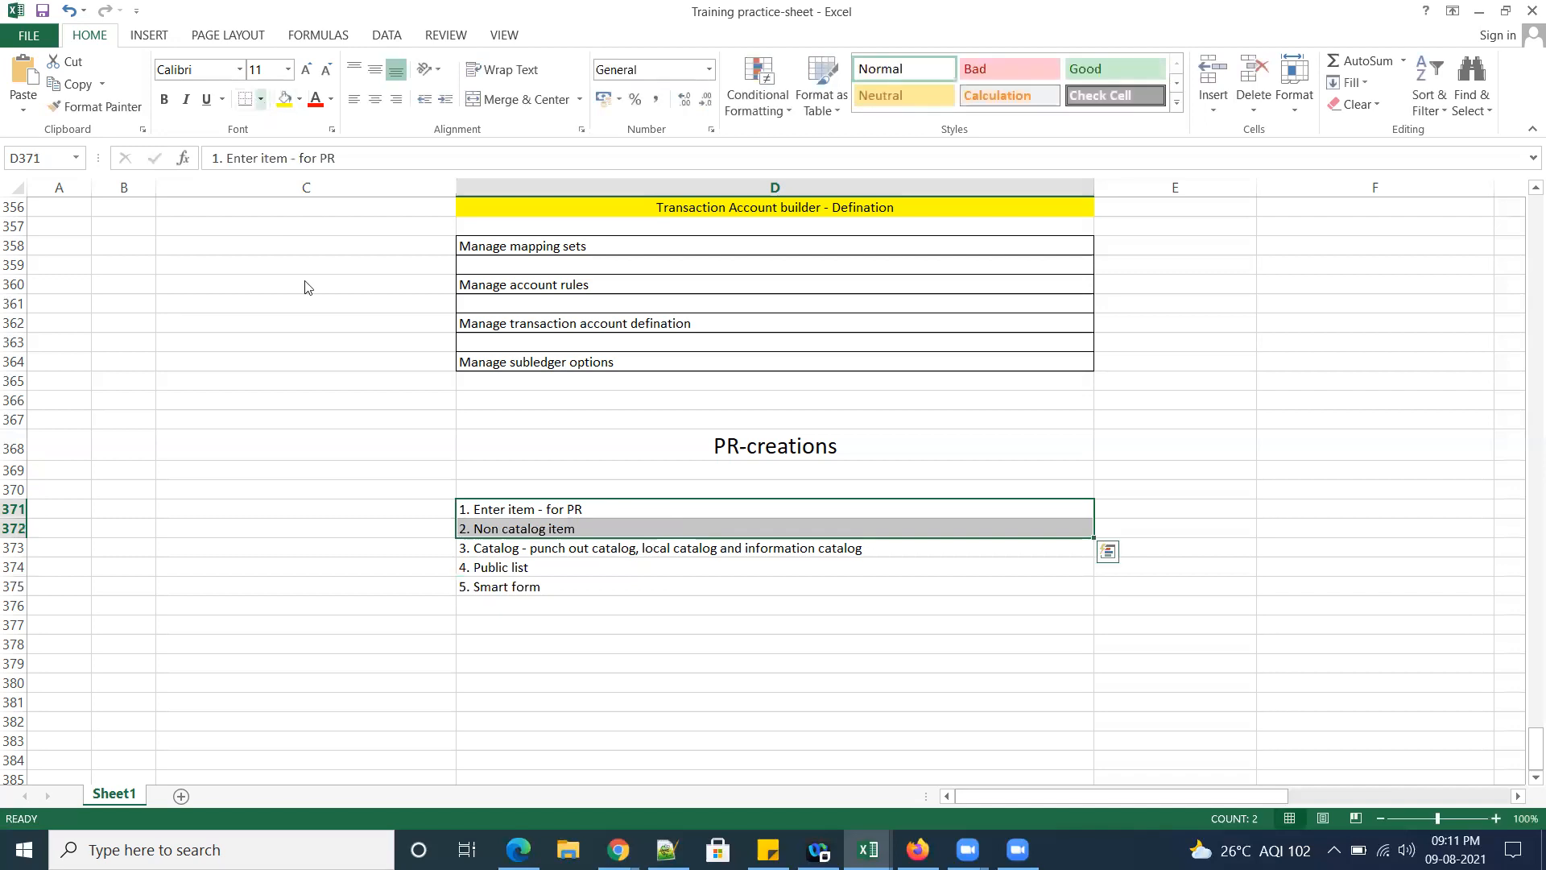
pyautogui.click(299, 219)
# Switch to Oracle Applications in Chrome, open Purchase Requisitions and view the additional requisition tasks.
pyautogui.click(674, 814)
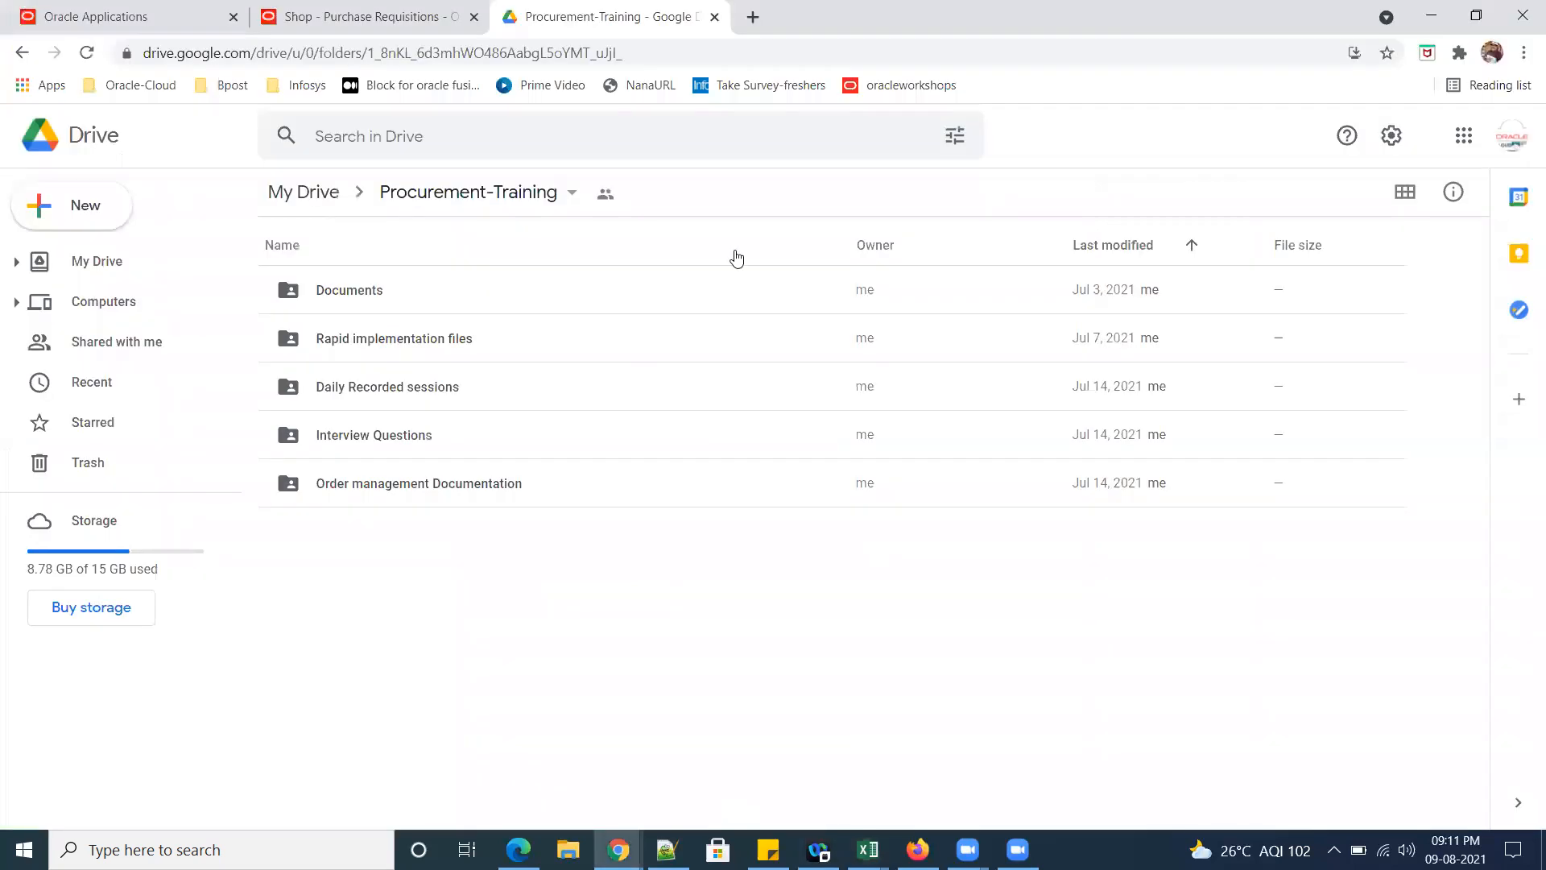
pyautogui.click(368, 17)
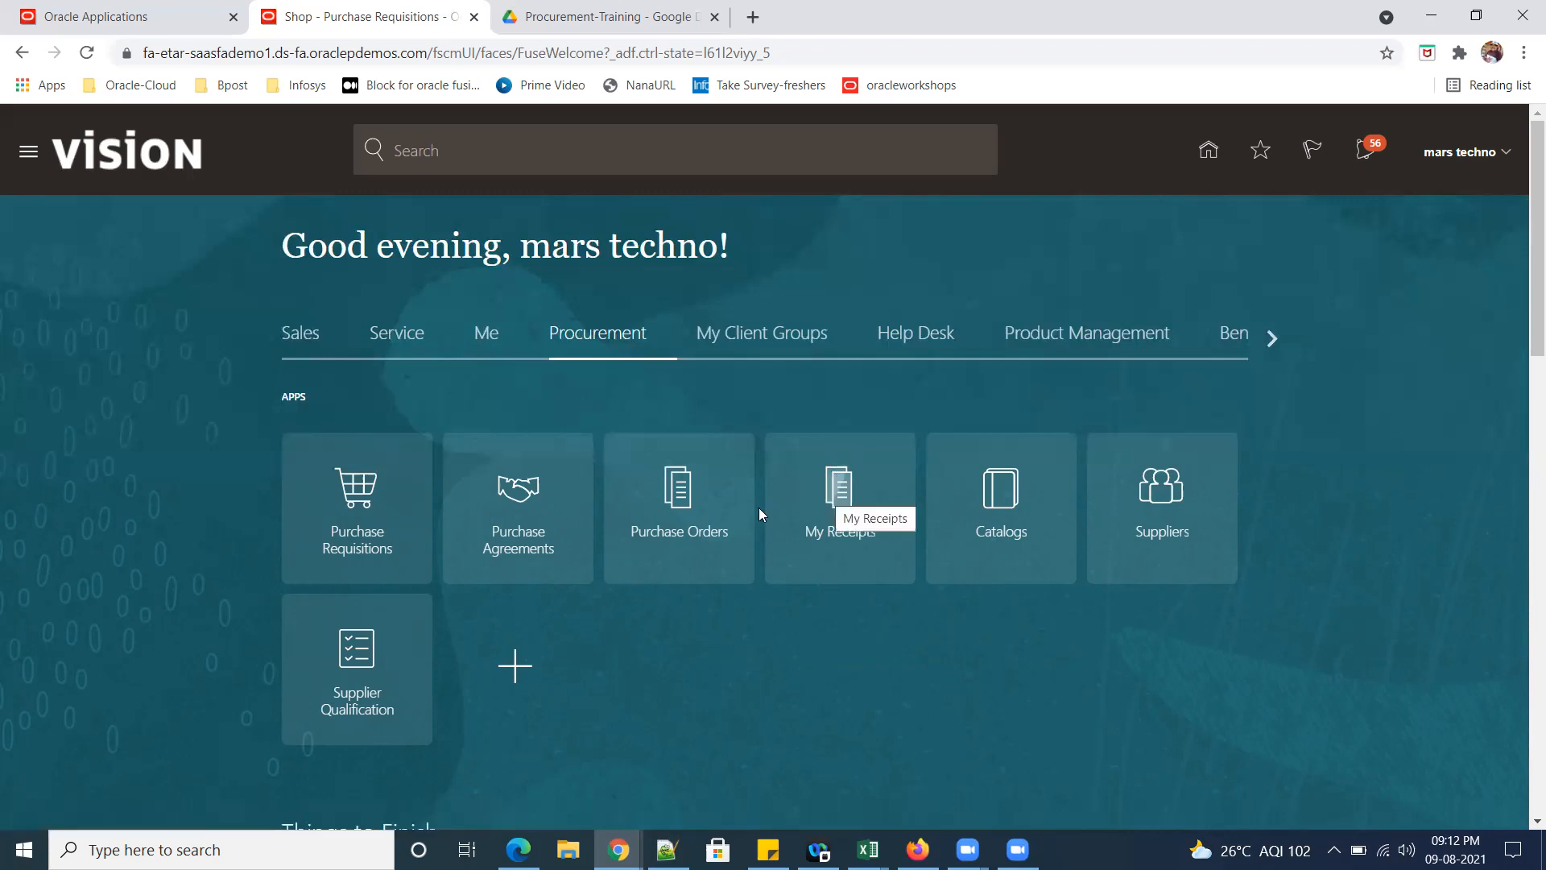
pyautogui.click(342, 551)
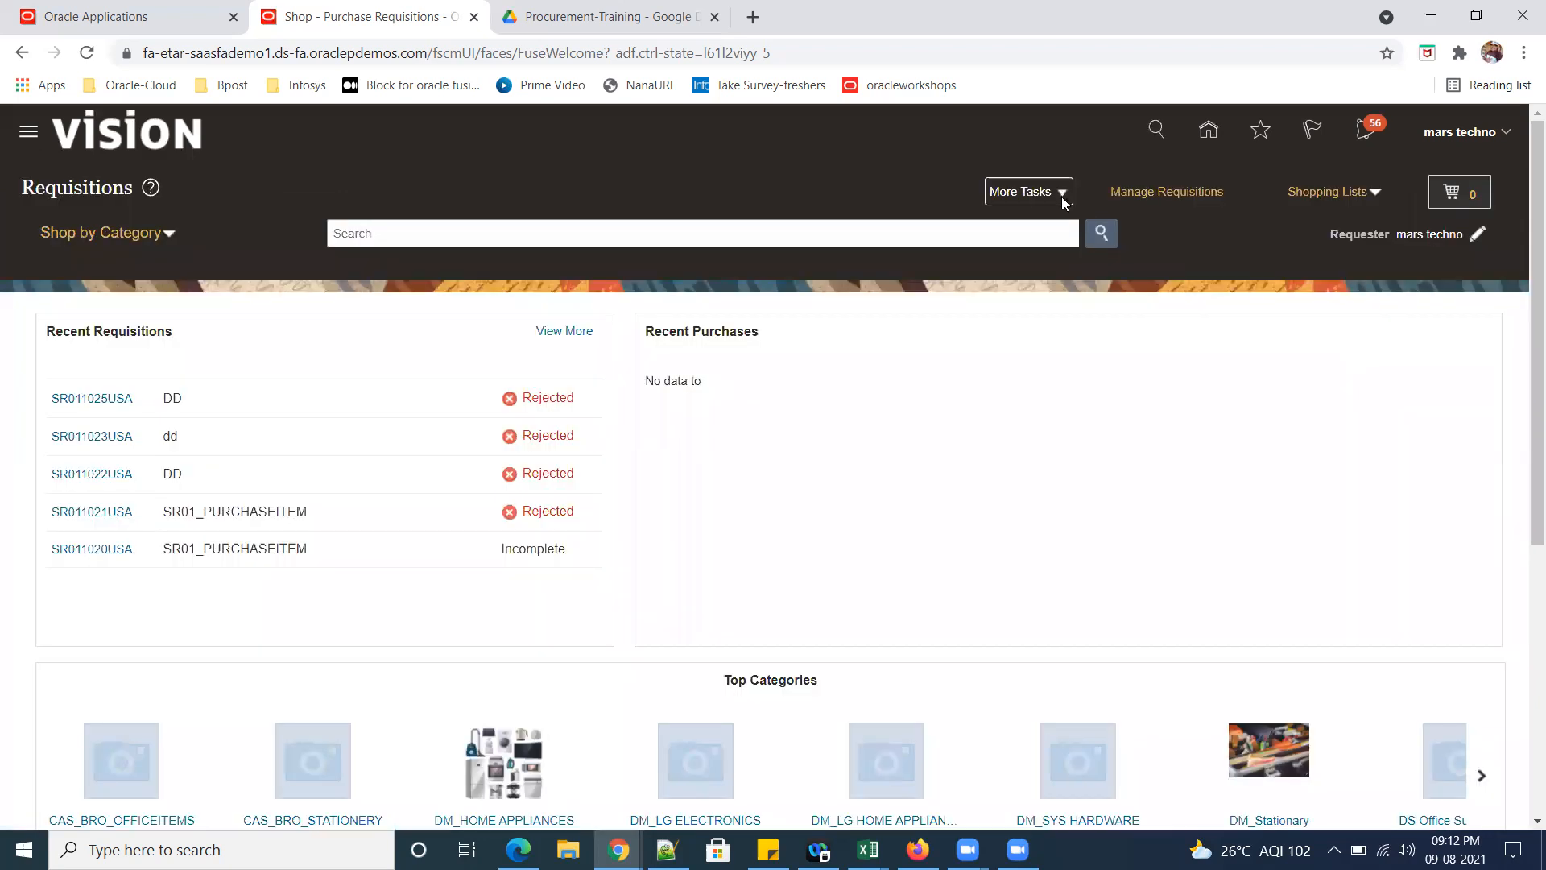
pyautogui.click(1062, 197)
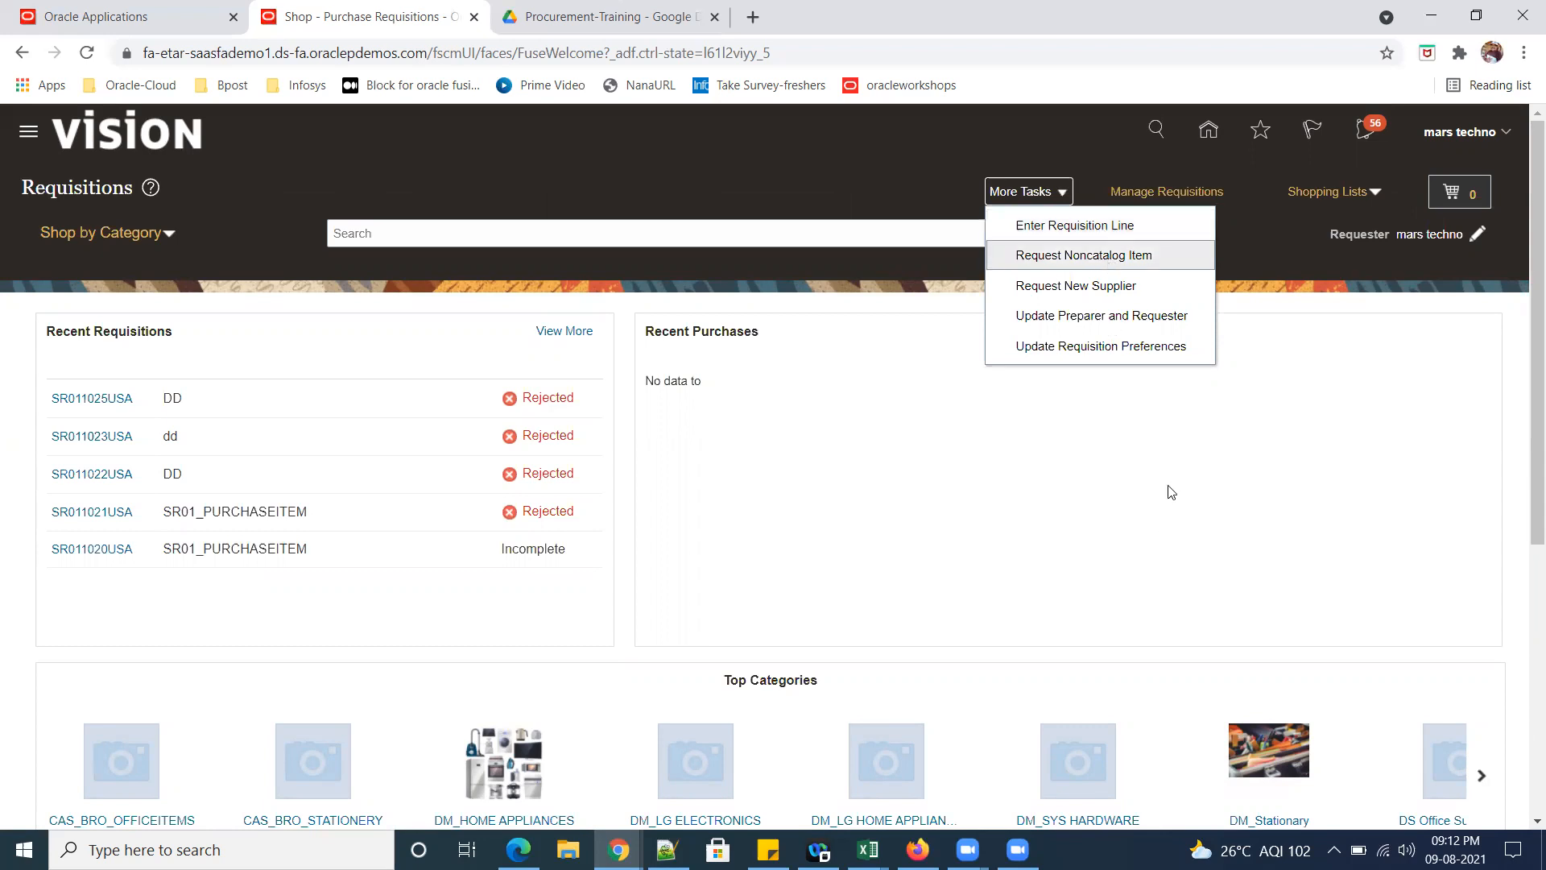
# Open the Catalogs work area and review its list of catalog management tasks.
pyautogui.click(1193, 464)
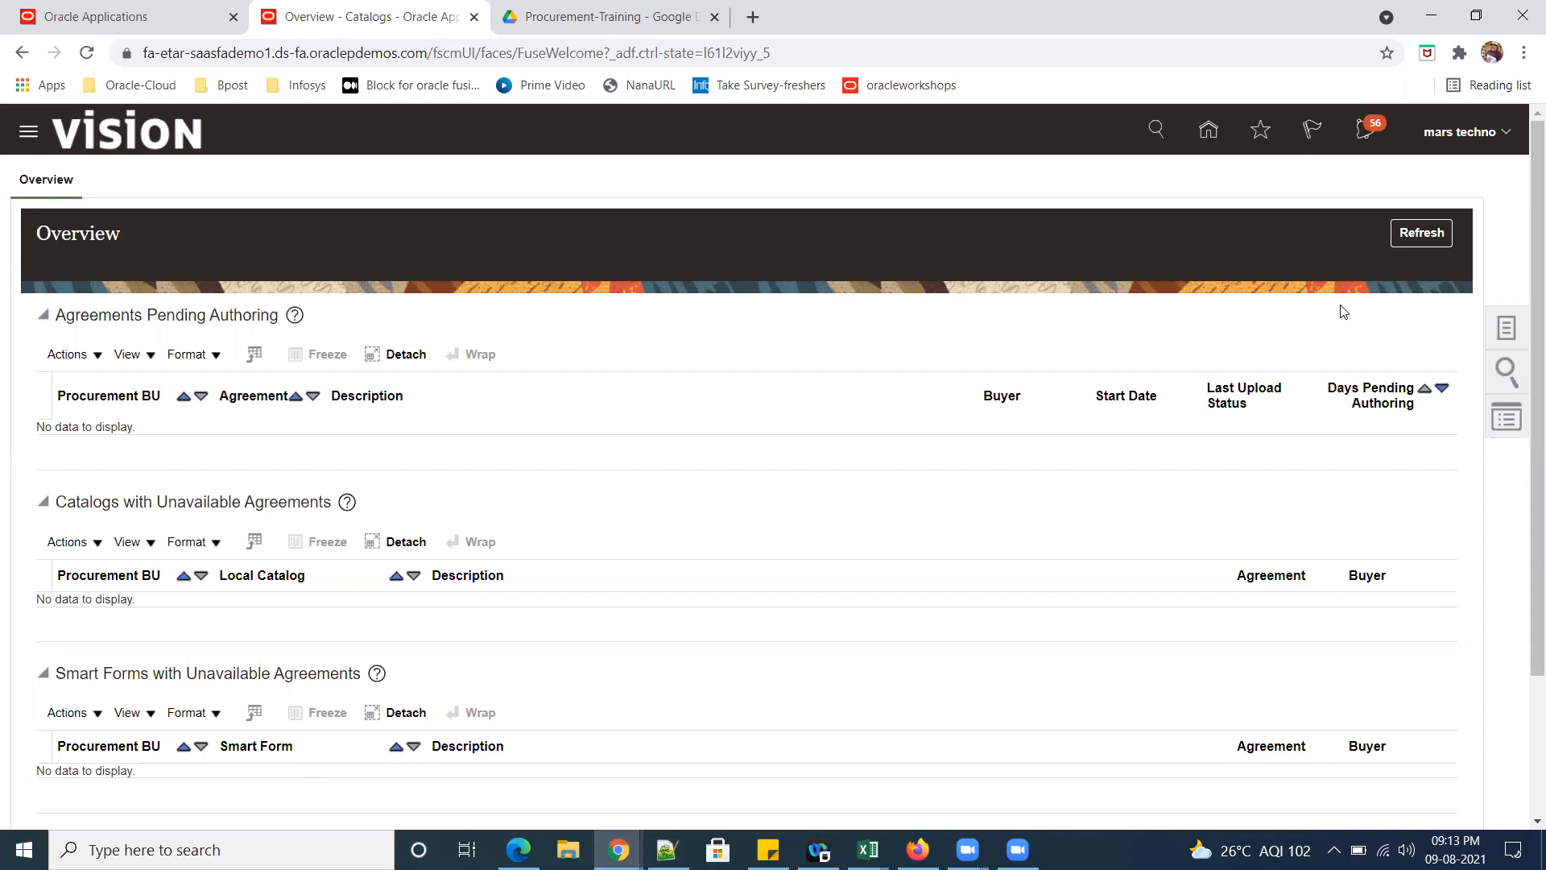
pyautogui.click(1506, 328)
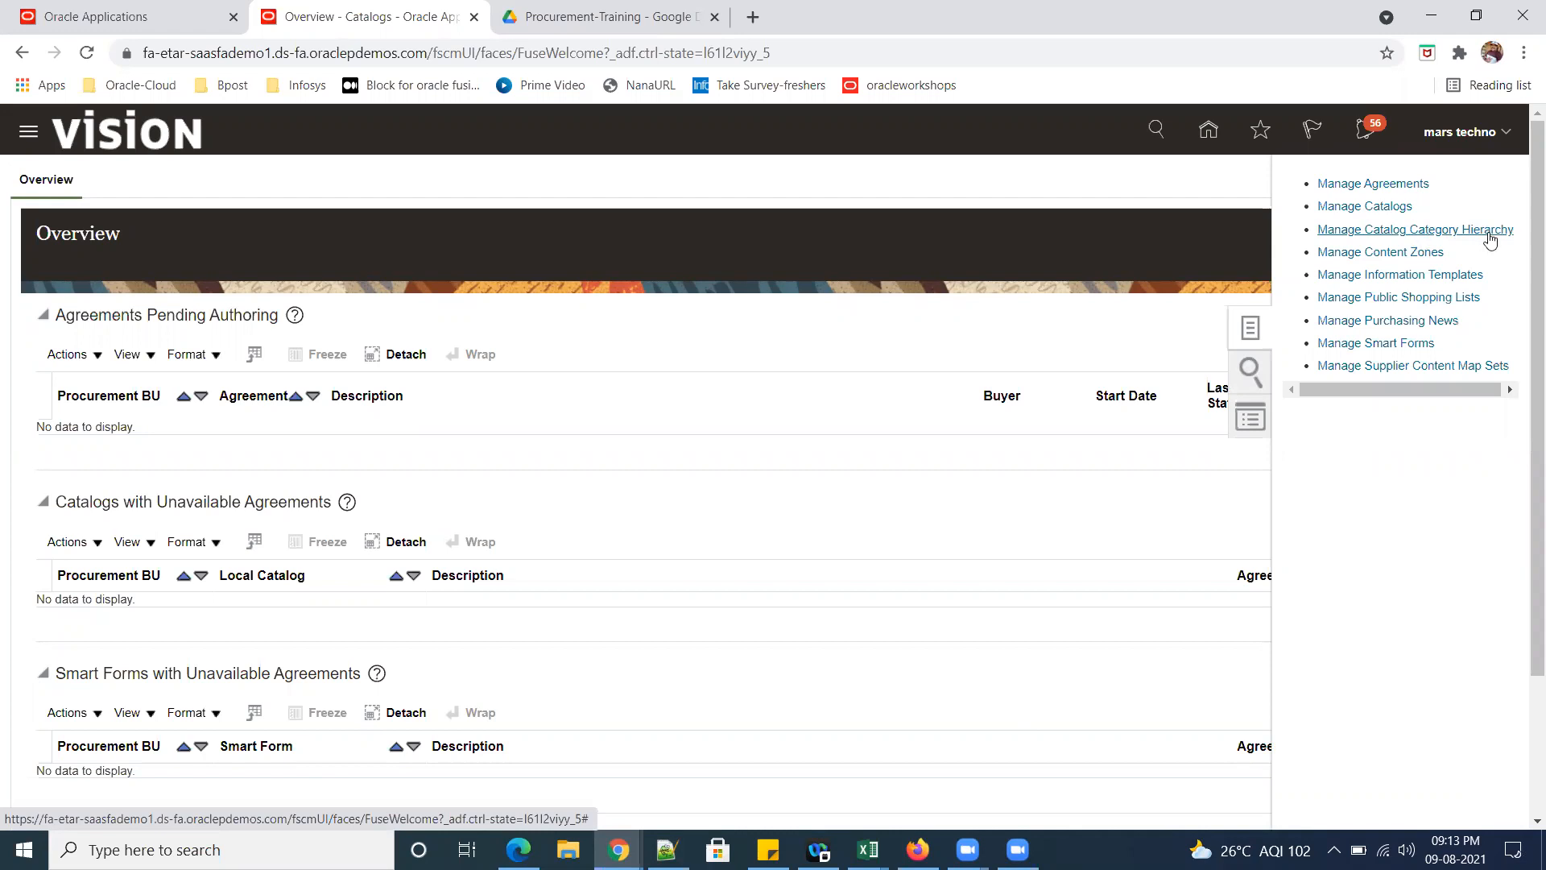
pyautogui.click(1489, 234)
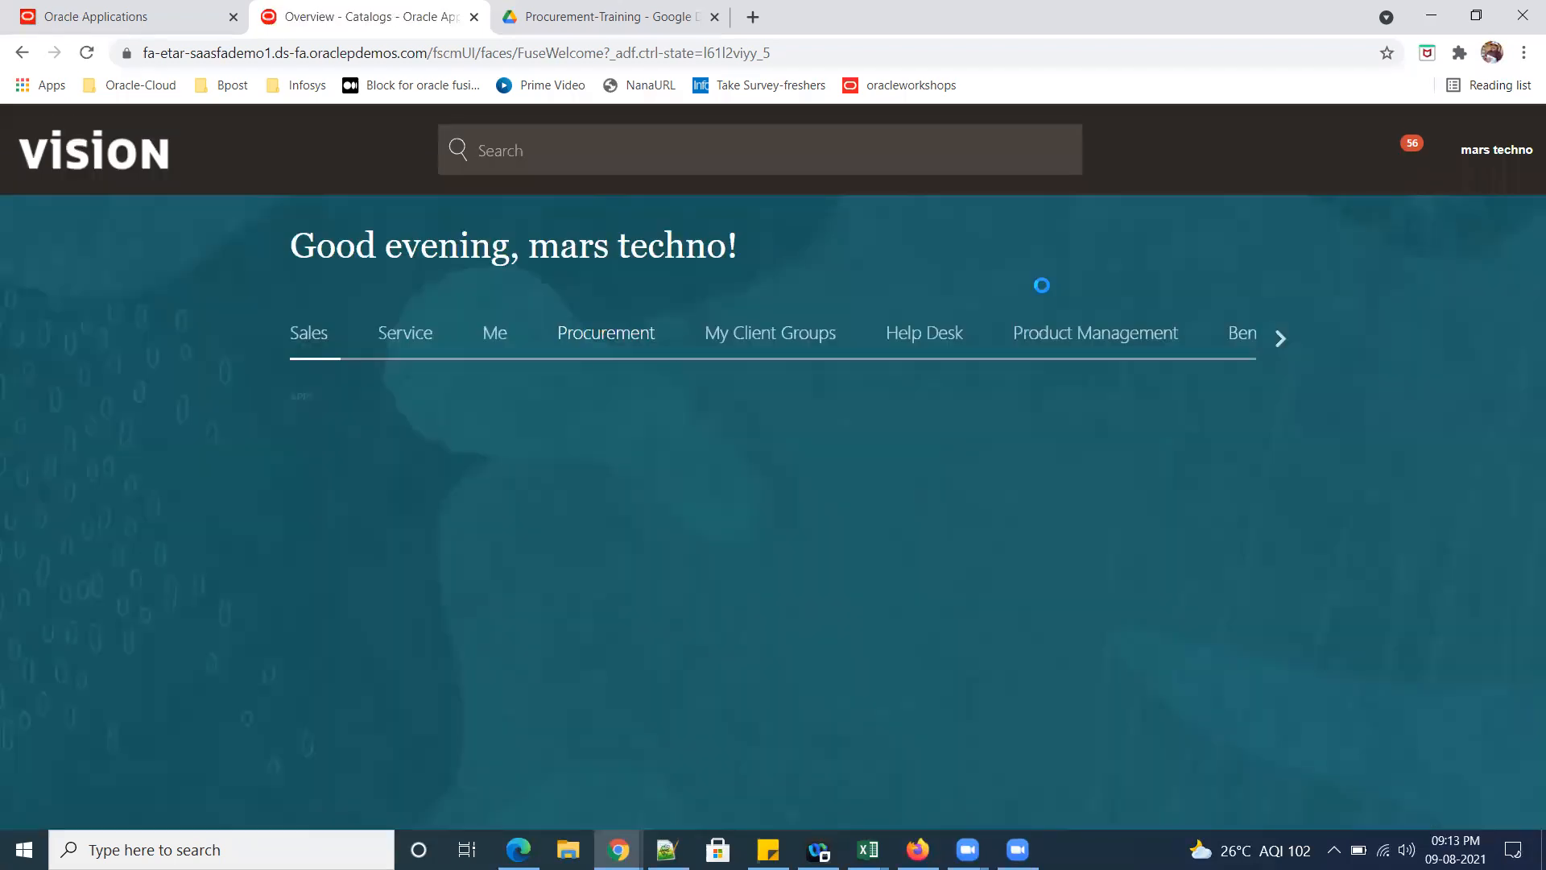
# Open Setup and Maintenance, switch to the Procurement setup and locate the Self Service Procurement functional area.
pyautogui.click(1510, 155)
pyautogui.click(1176, 453)
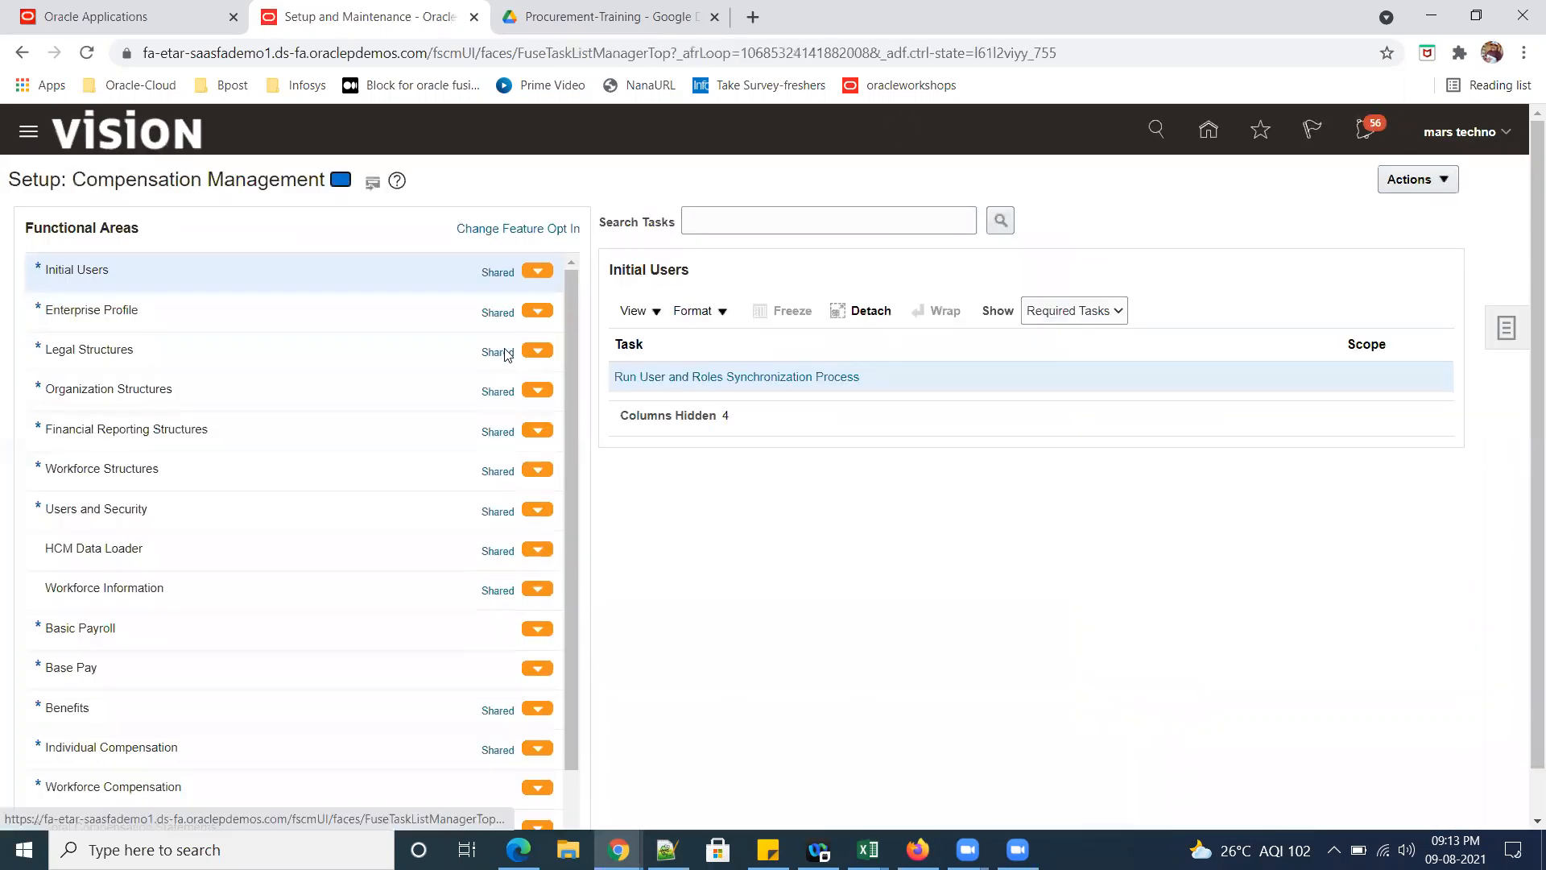
pyautogui.scroll(-1, 462, 419)
pyautogui.click(461, 419)
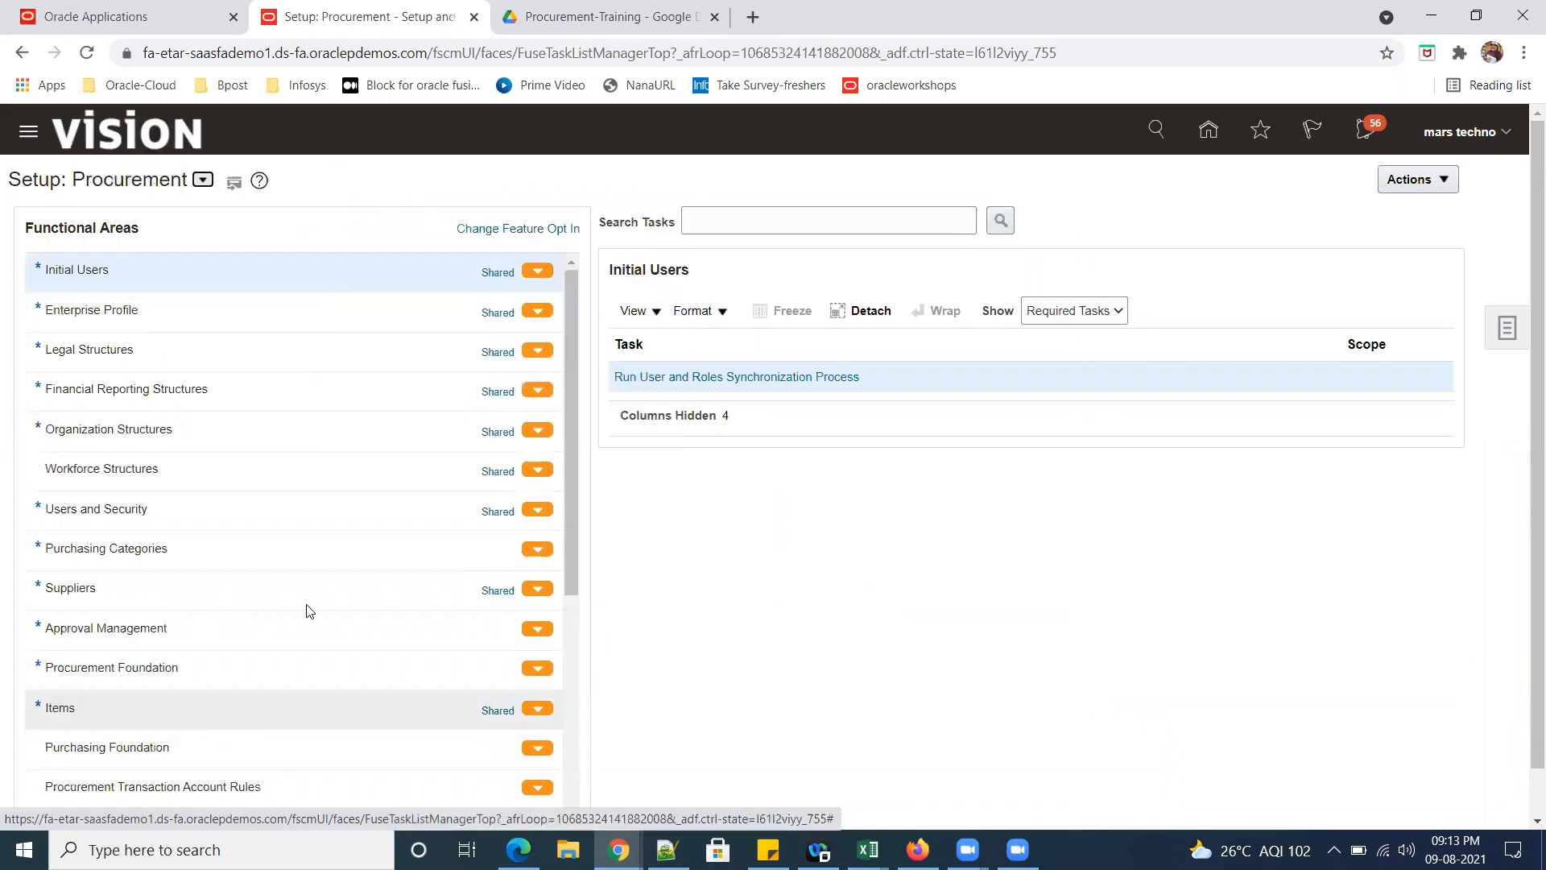
pyautogui.scroll(-3, 304, 598)
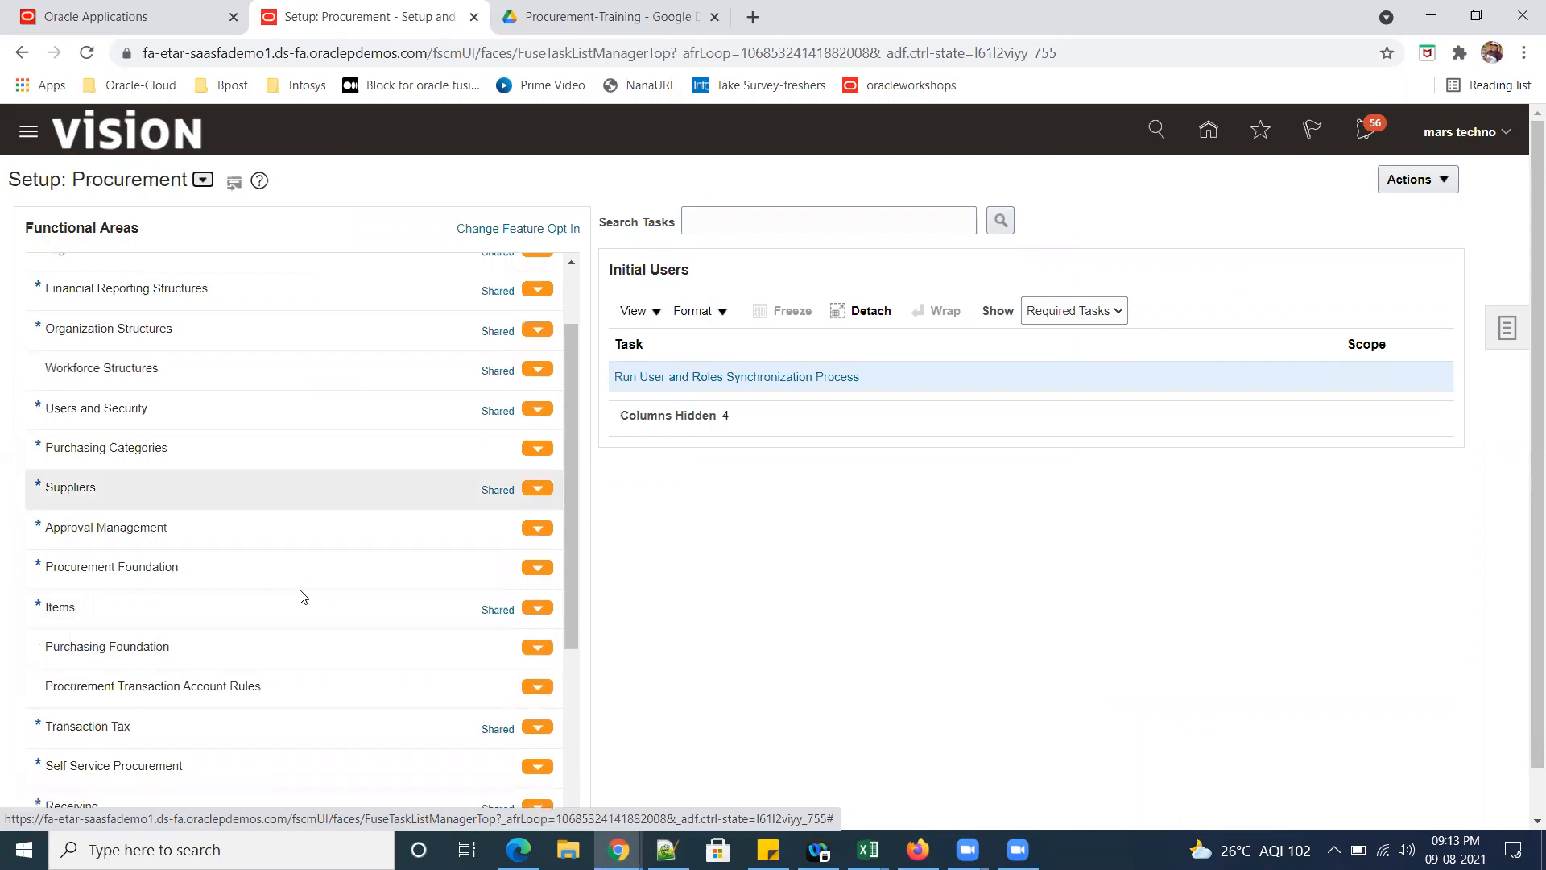
pyautogui.scroll(-1, 306, 580)
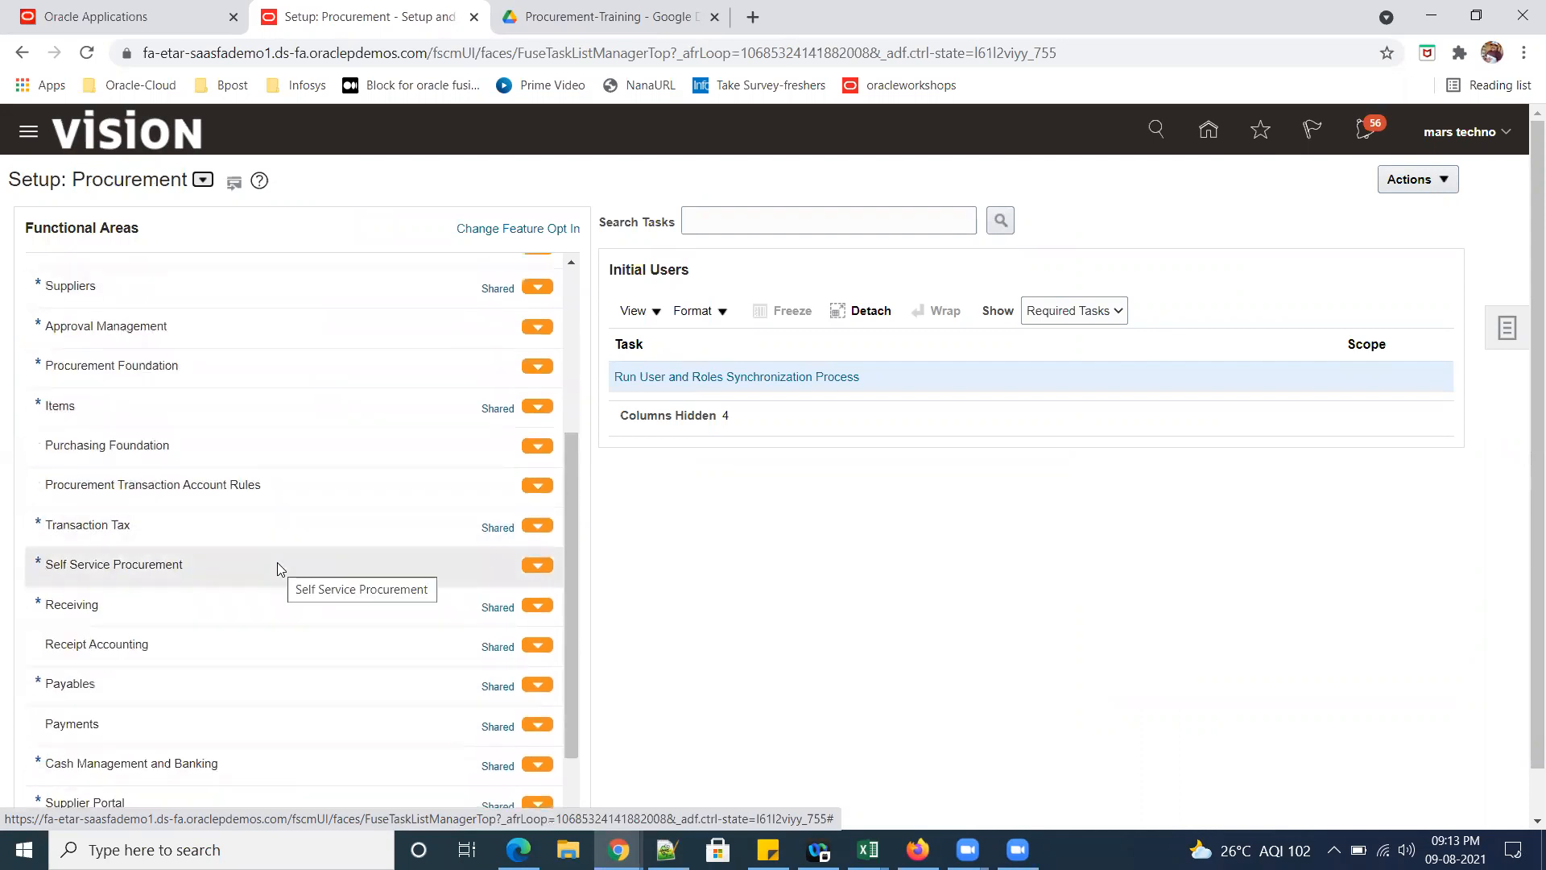
# Open the Manage Functional Area Catalogs task of the Purchasing Categories functional area.
pyautogui.scroll(3, 279, 562)
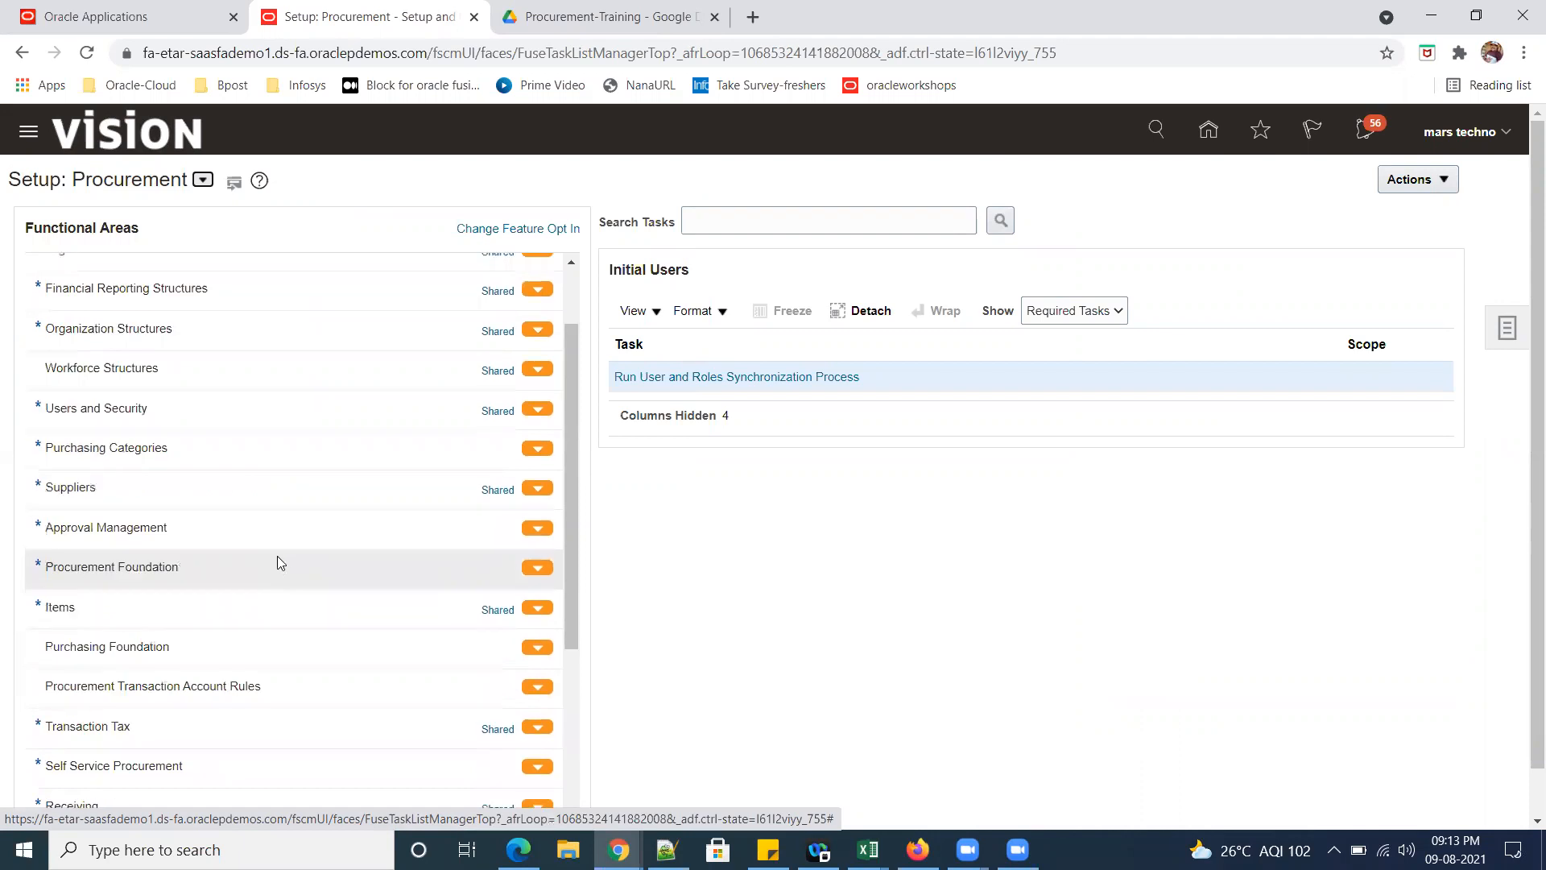
pyautogui.click(169, 447)
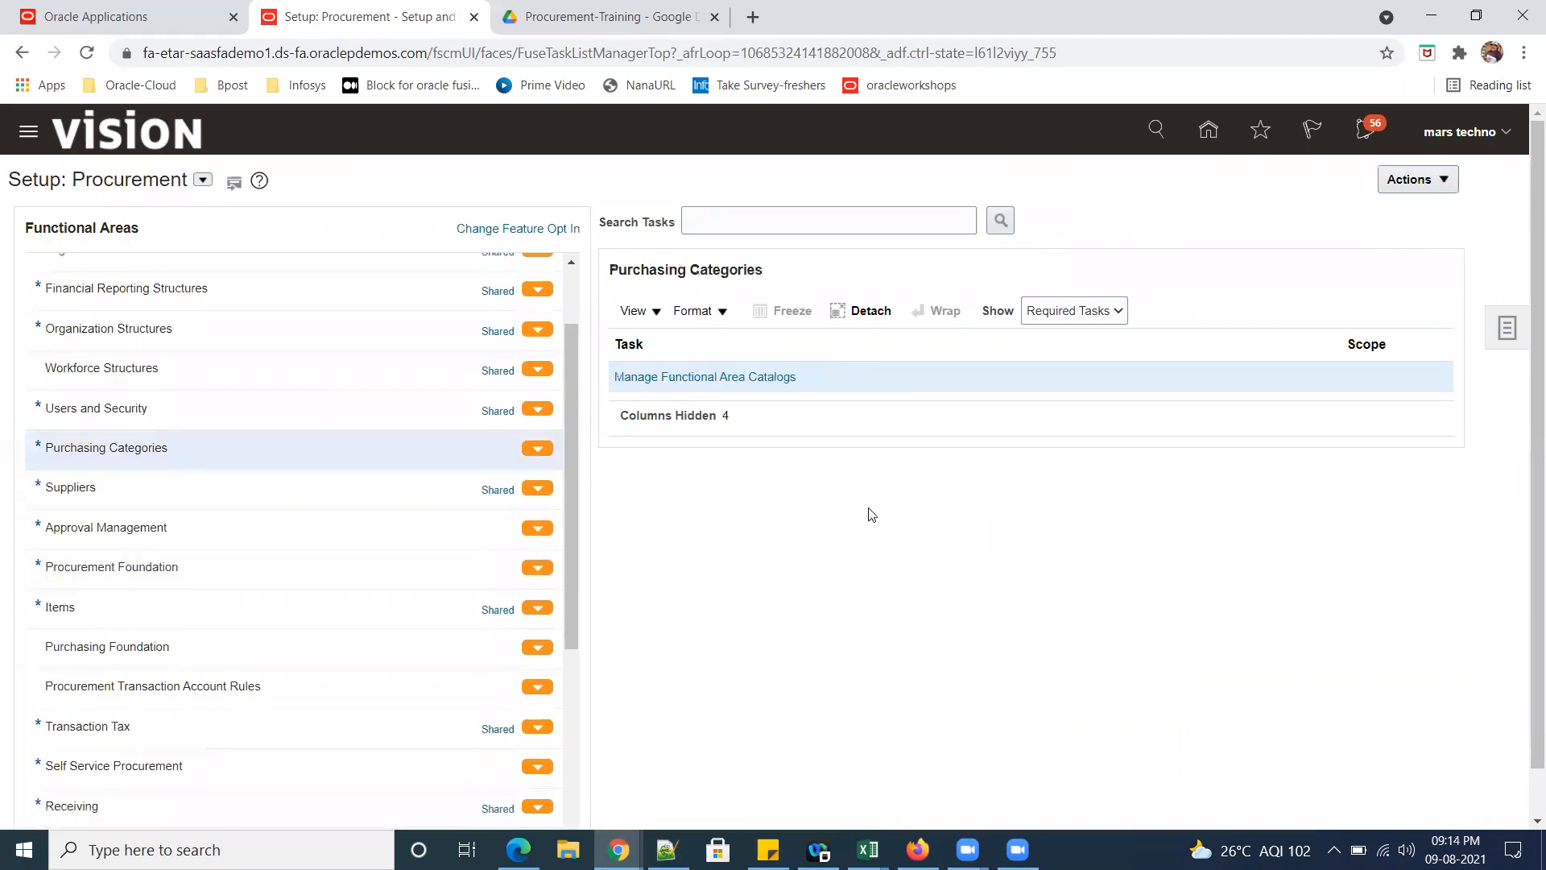
pyautogui.click(691, 378)
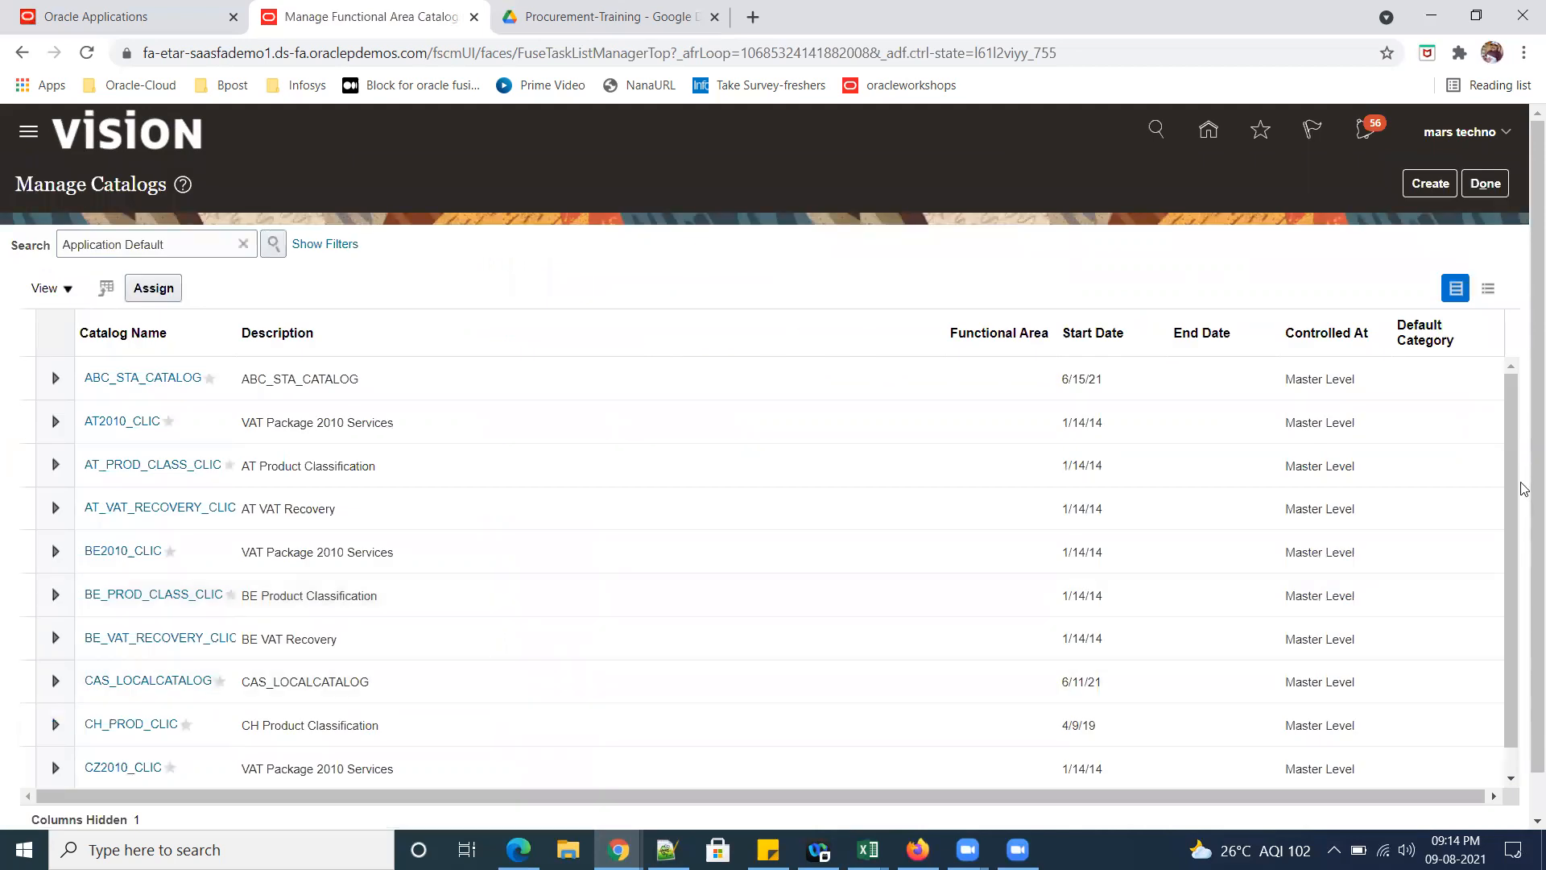
# Browse the list of existing catalogs with their descriptions and start dates, and return to its beginning.
pyautogui.scroll(-1, 1525, 503)
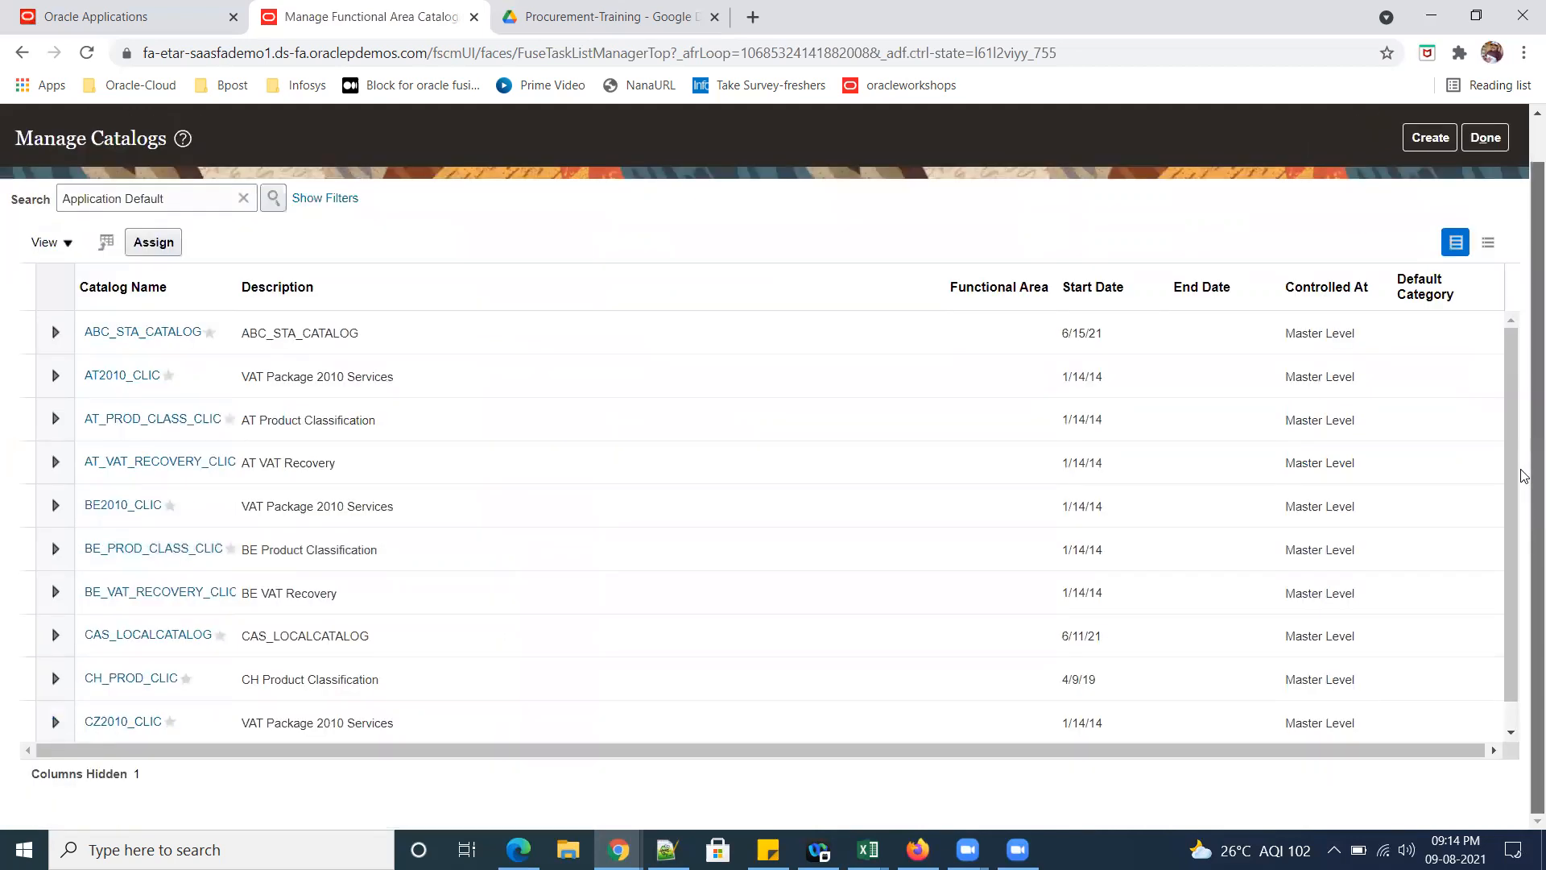
pyautogui.scroll(1, 1524, 475)
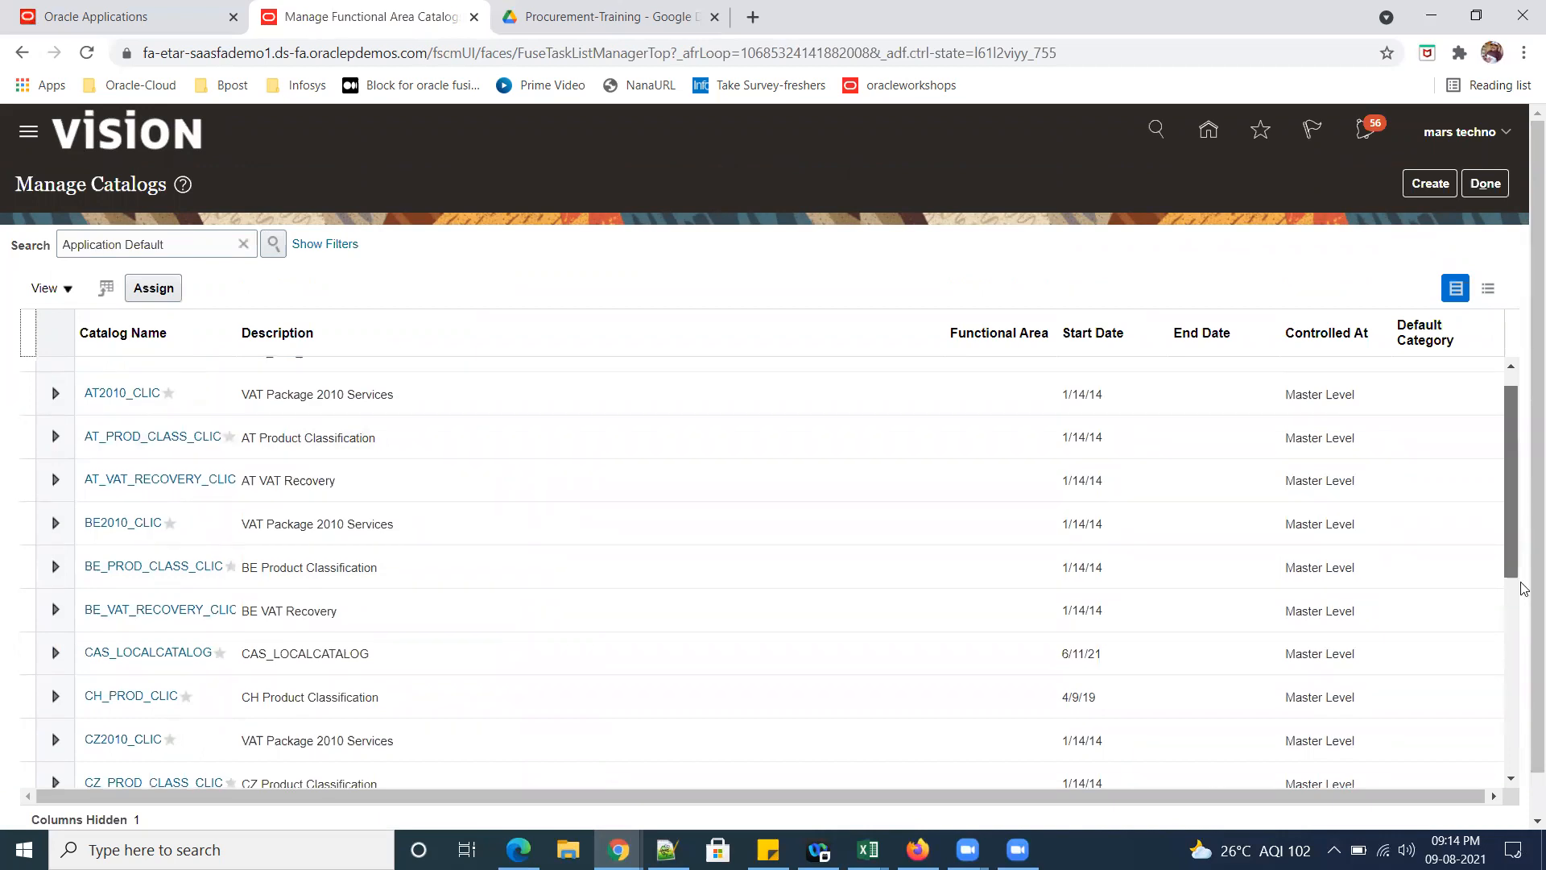
pyautogui.scroll(-5, 1523, 588)
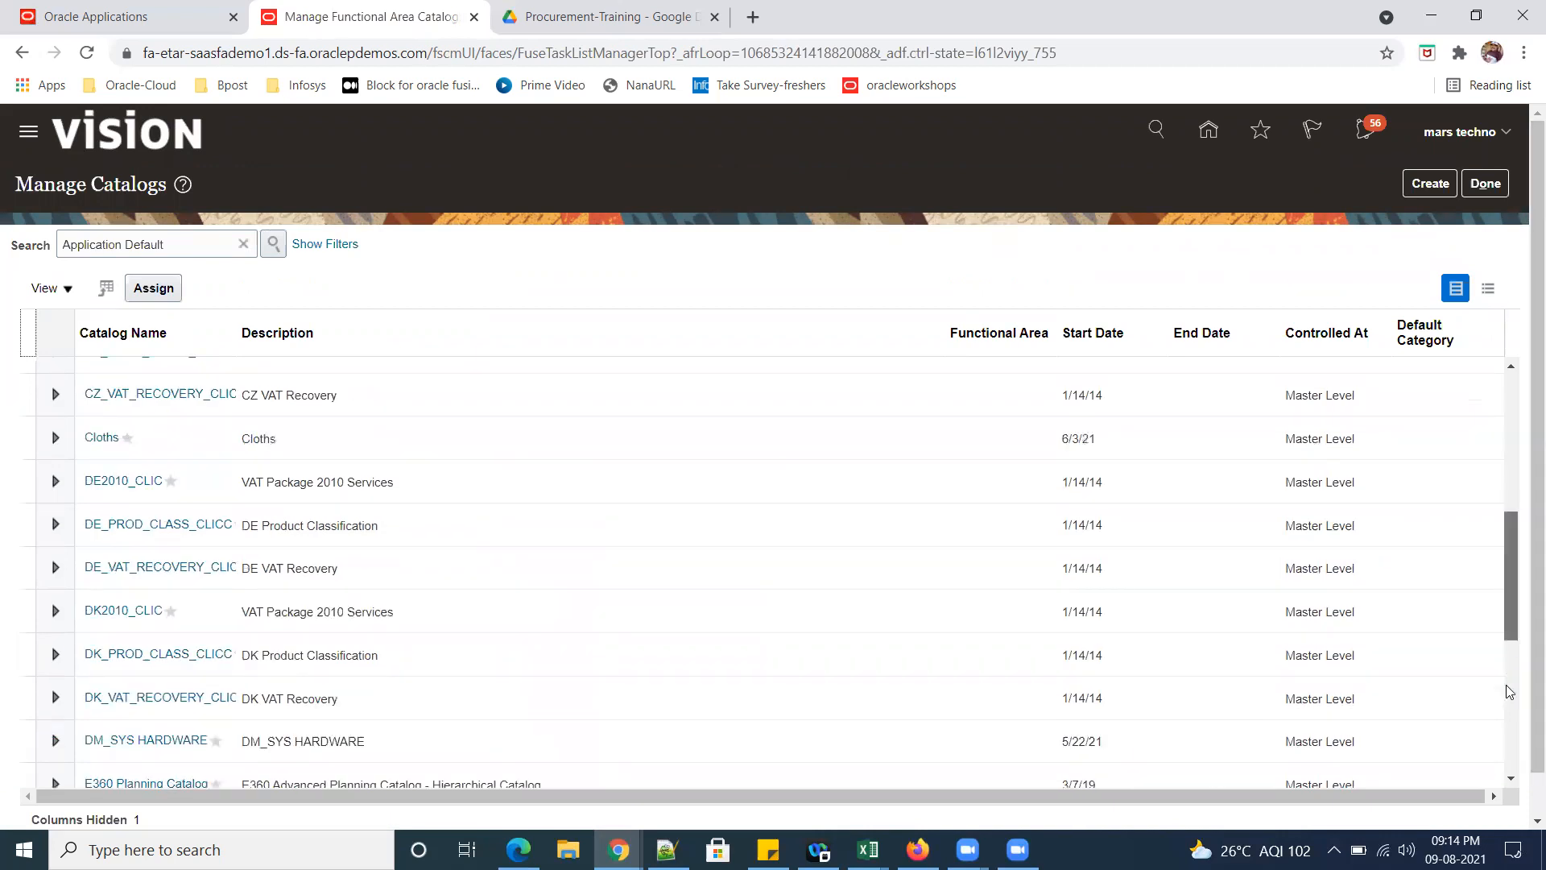
pyautogui.scroll(-5, 1512, 669)
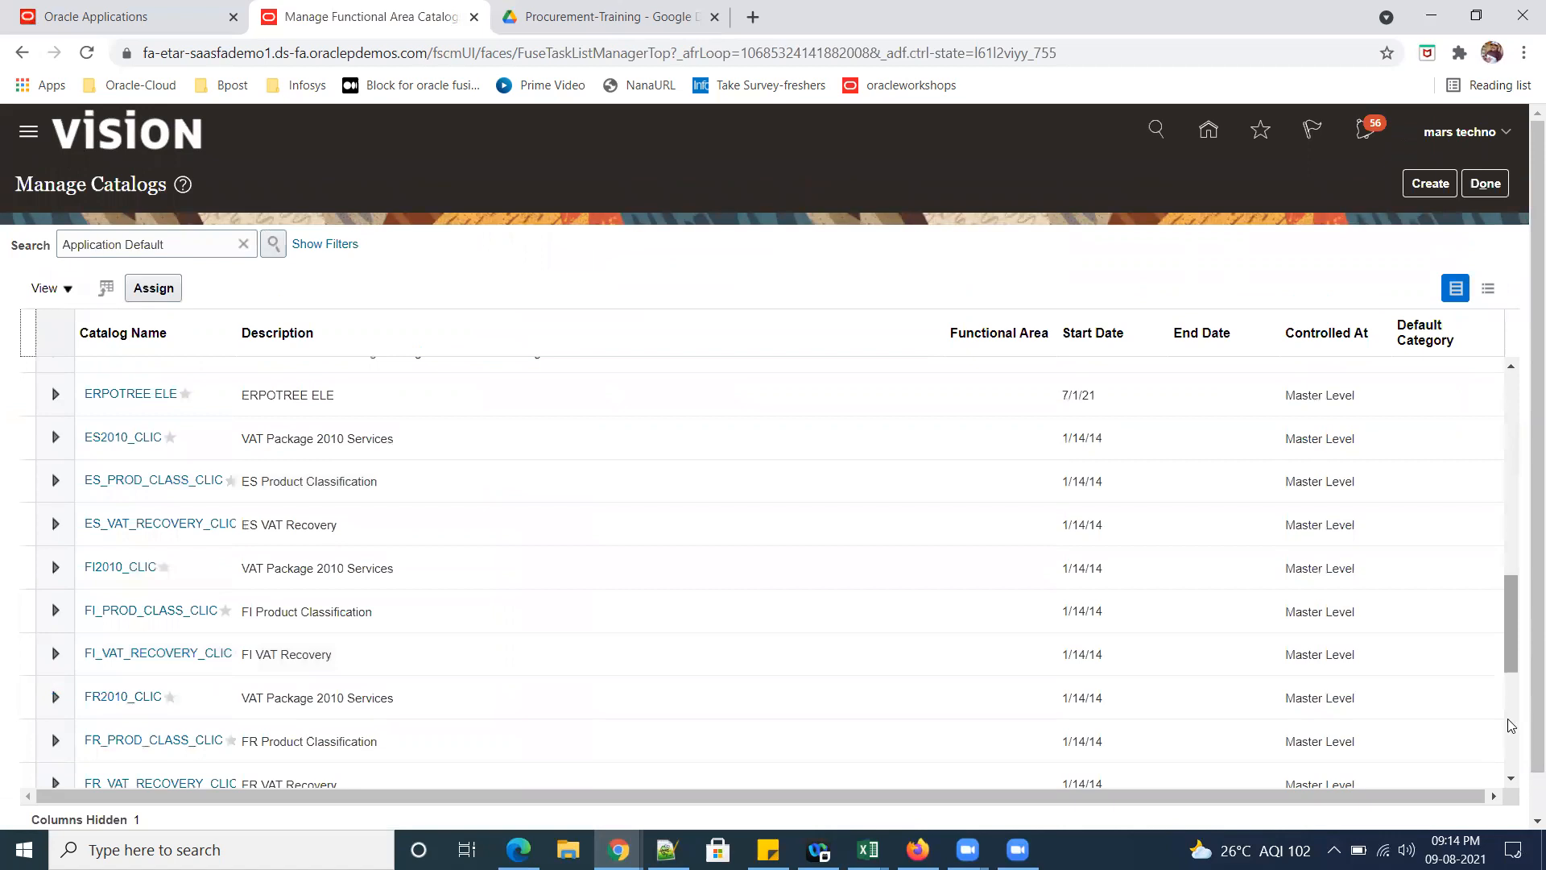
pyautogui.scroll(-3, 1513, 701)
pyautogui.scroll(-2, 1512, 645)
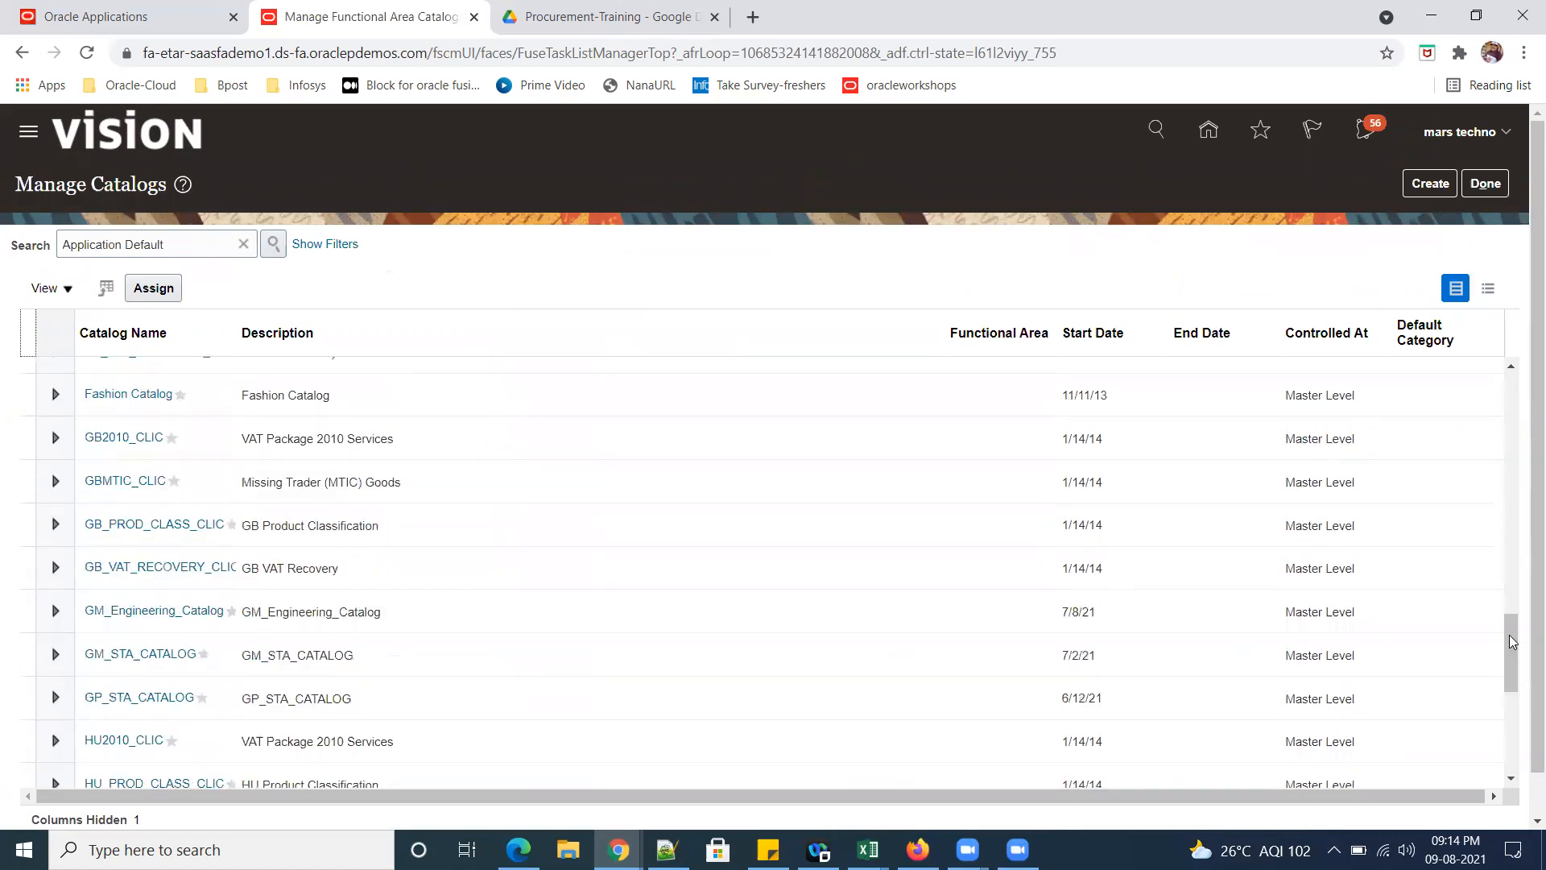
pyautogui.click(1513, 757)
pyautogui.scroll(-1, 759, 518)
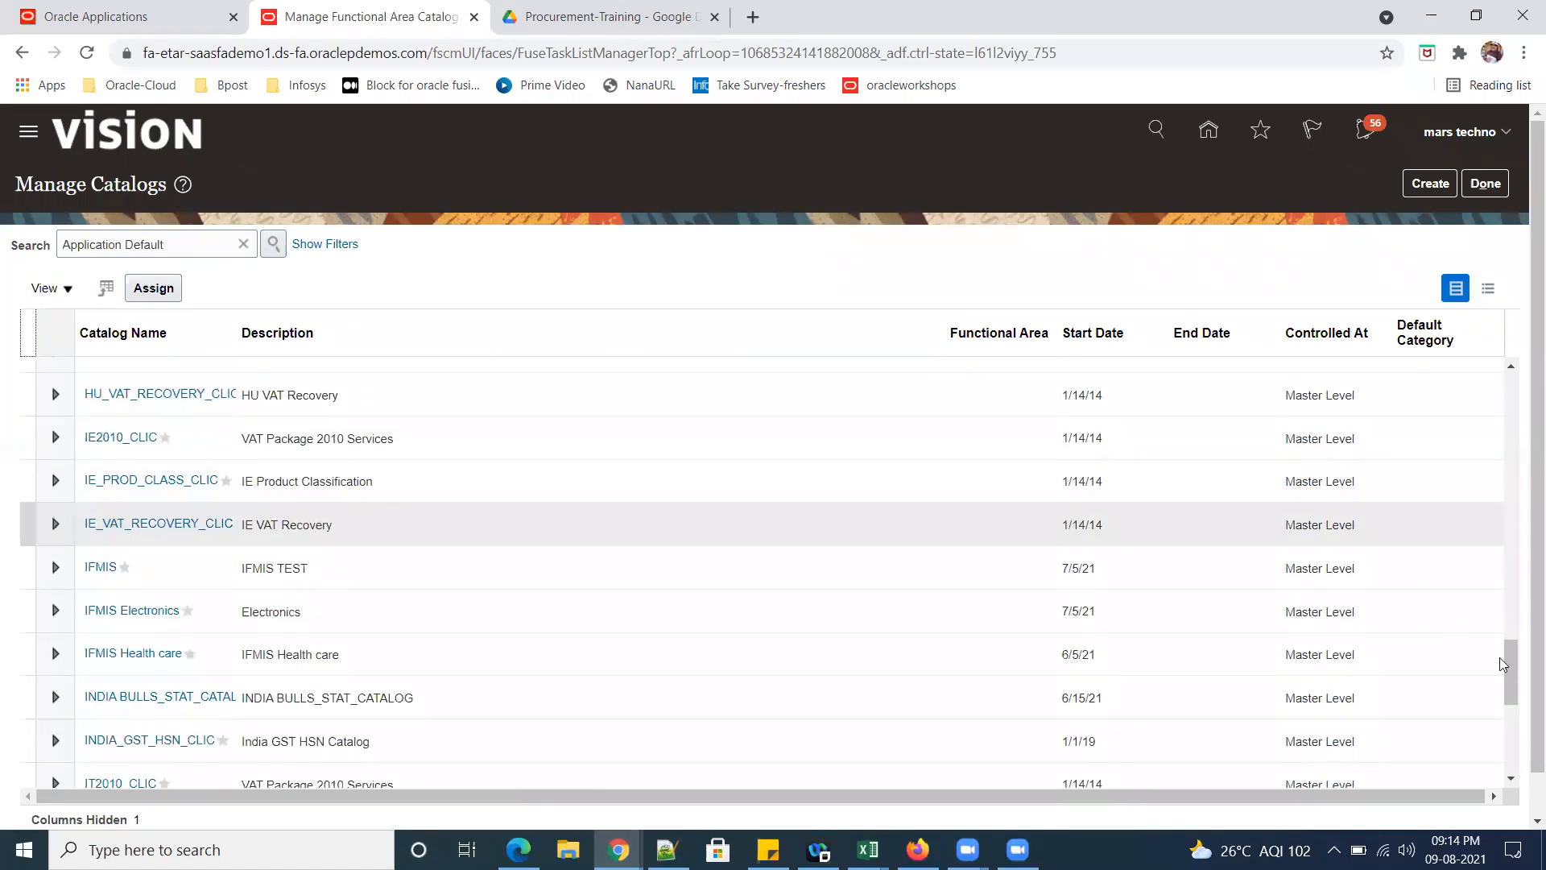
pyautogui.click(1513, 419)
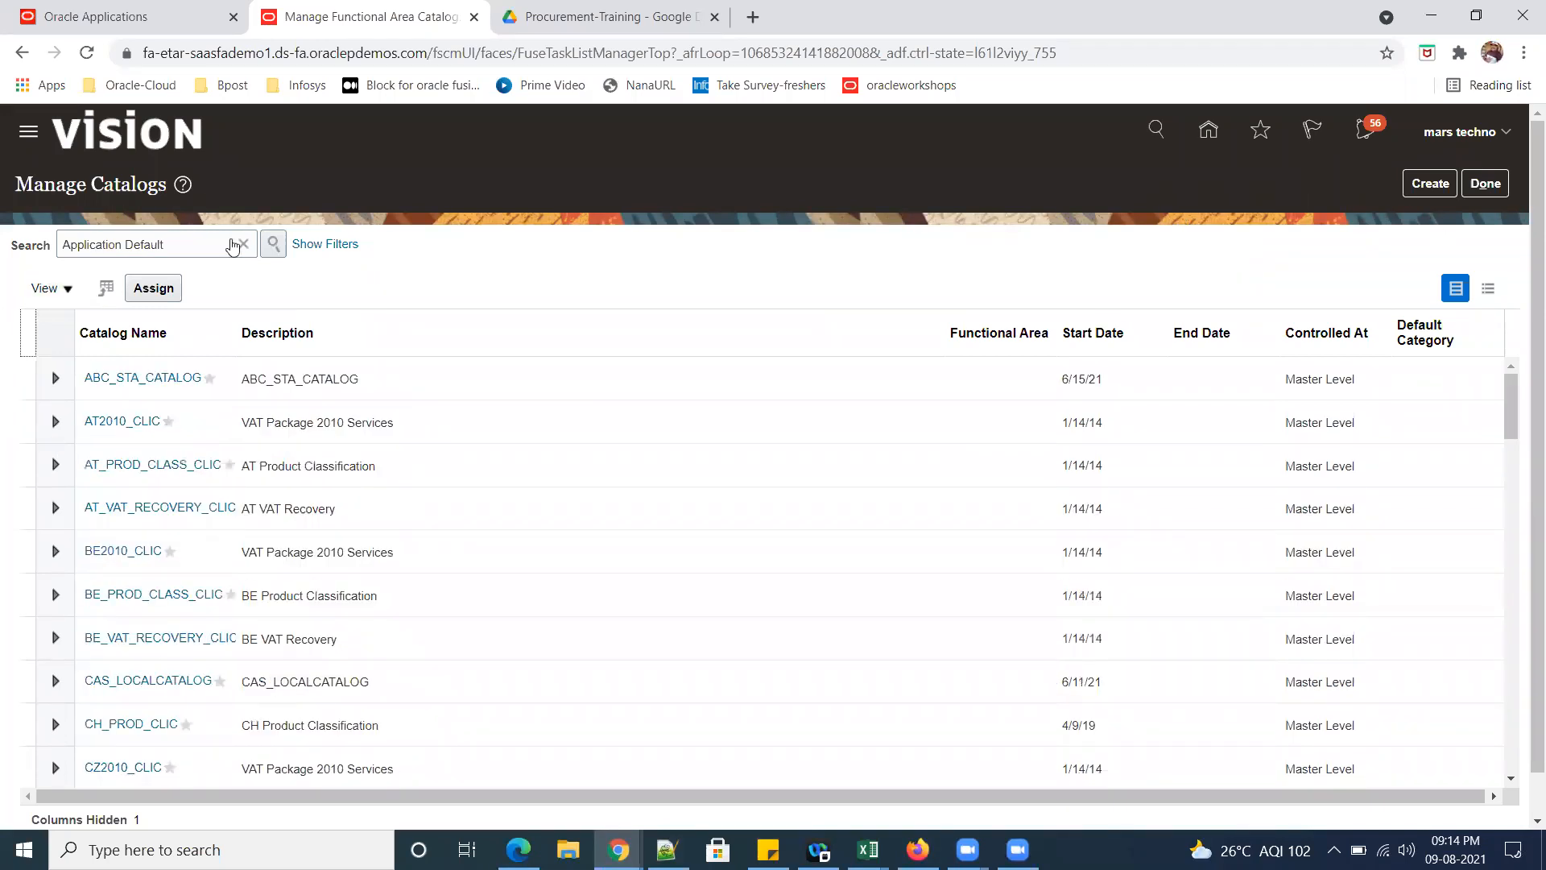
# Show the catalog filters, review the Active Catalogs and Saved Search options, run the default search and hide the filters.
pyautogui.click(326, 244)
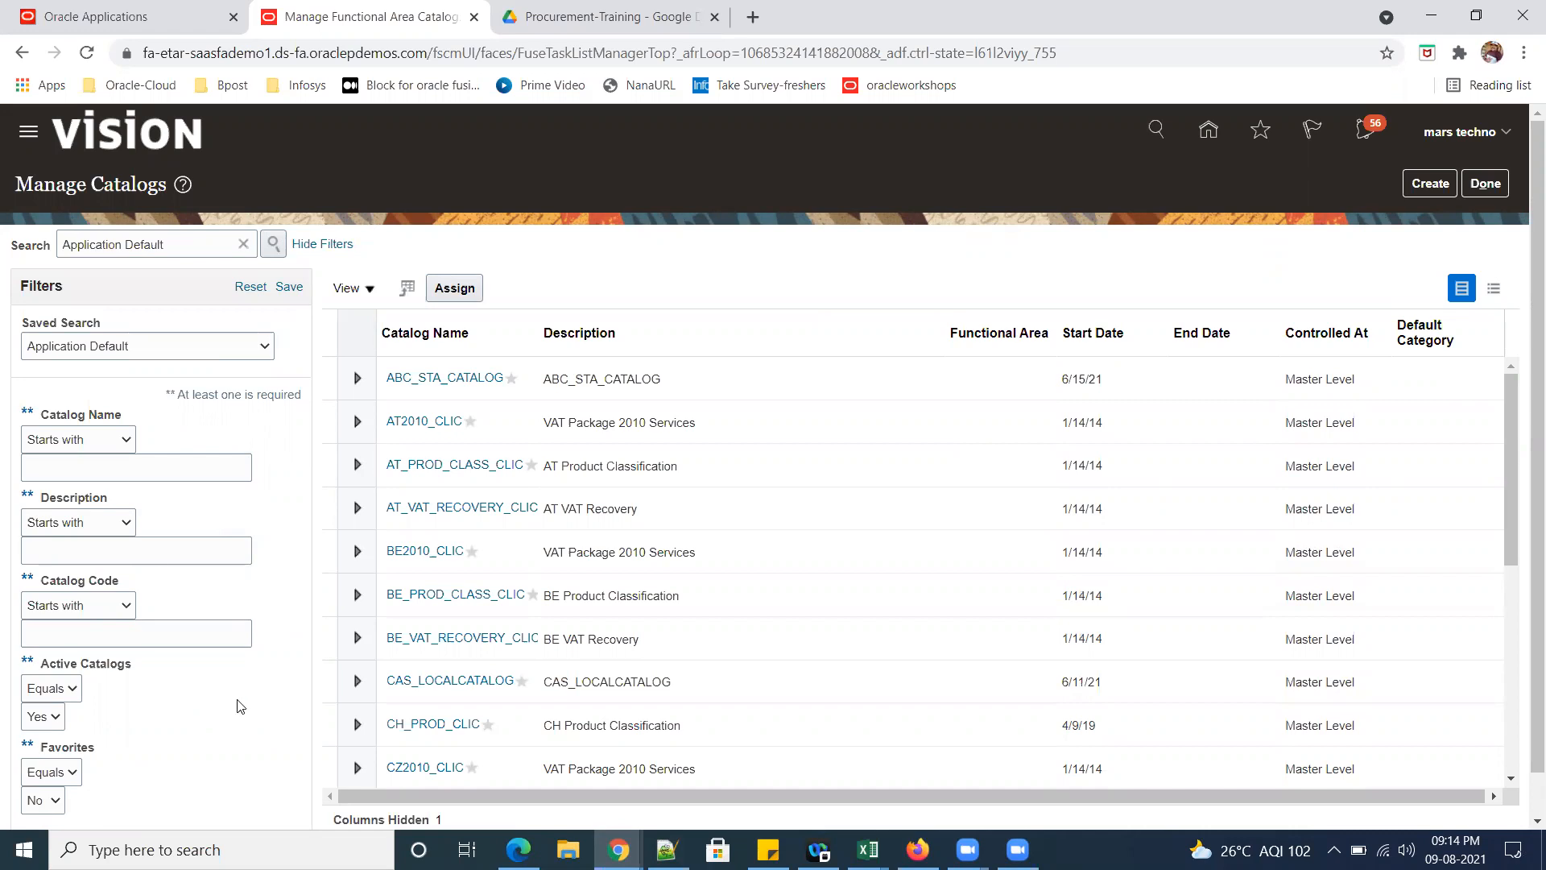
pyautogui.scroll(-1, 240, 707)
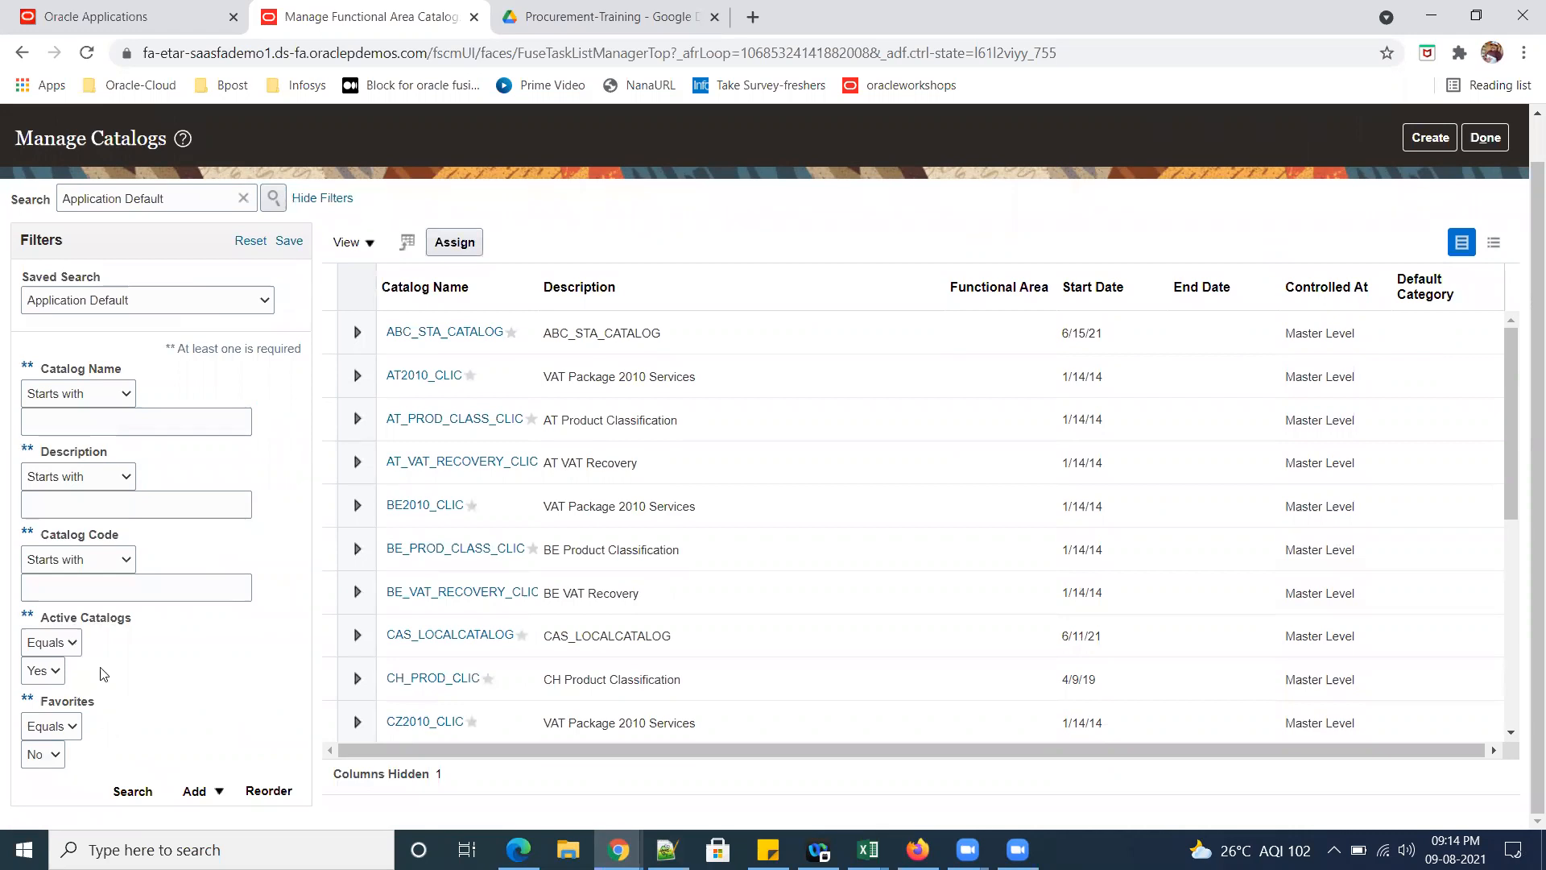
pyautogui.click(50, 671)
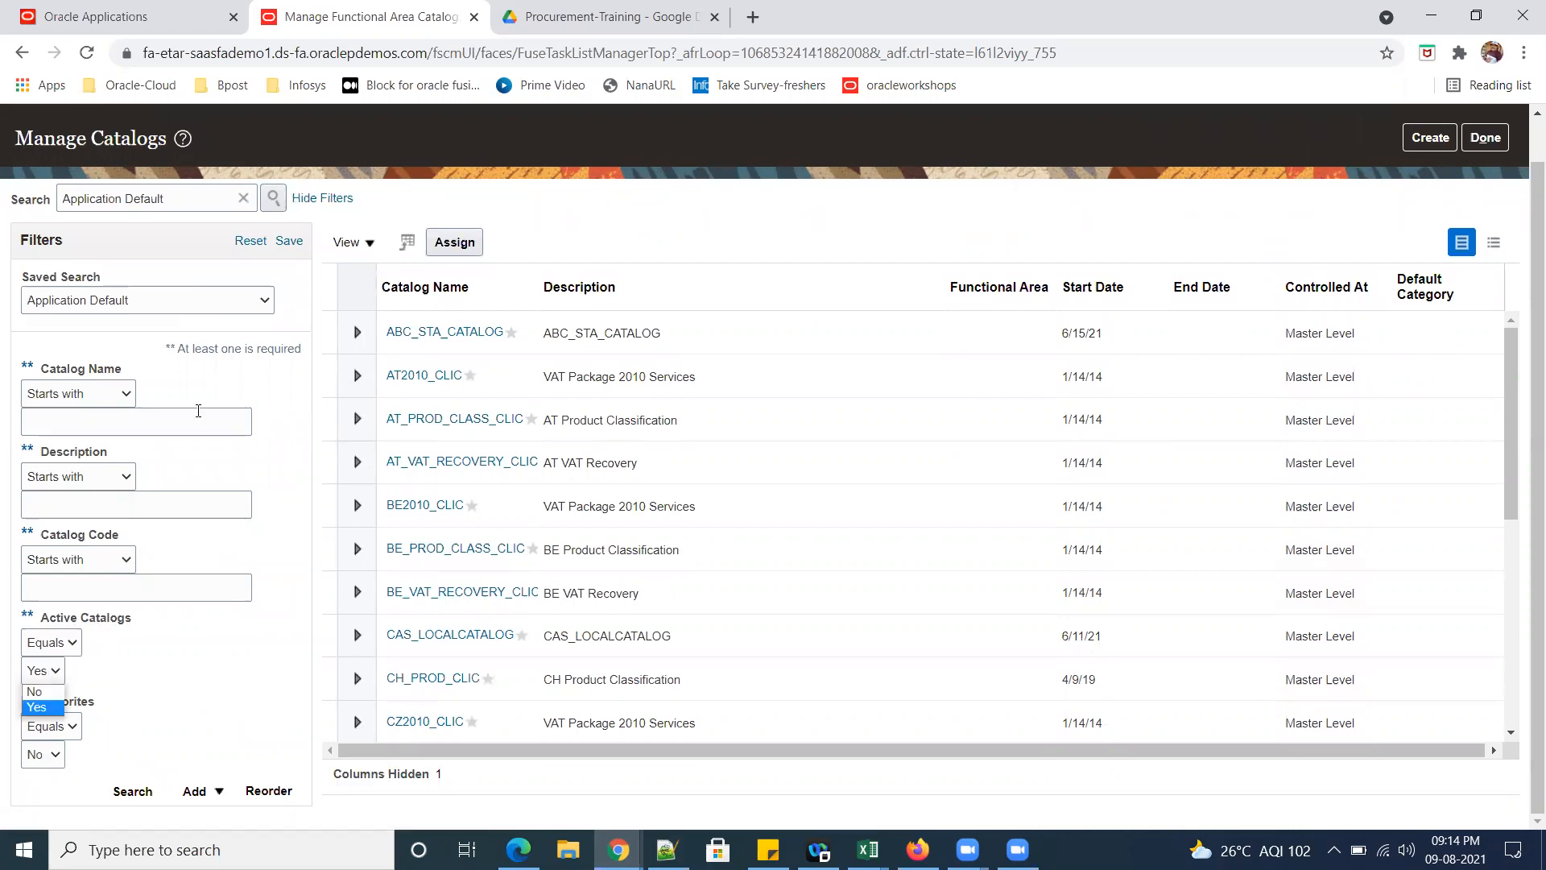
pyautogui.click(378, 234)
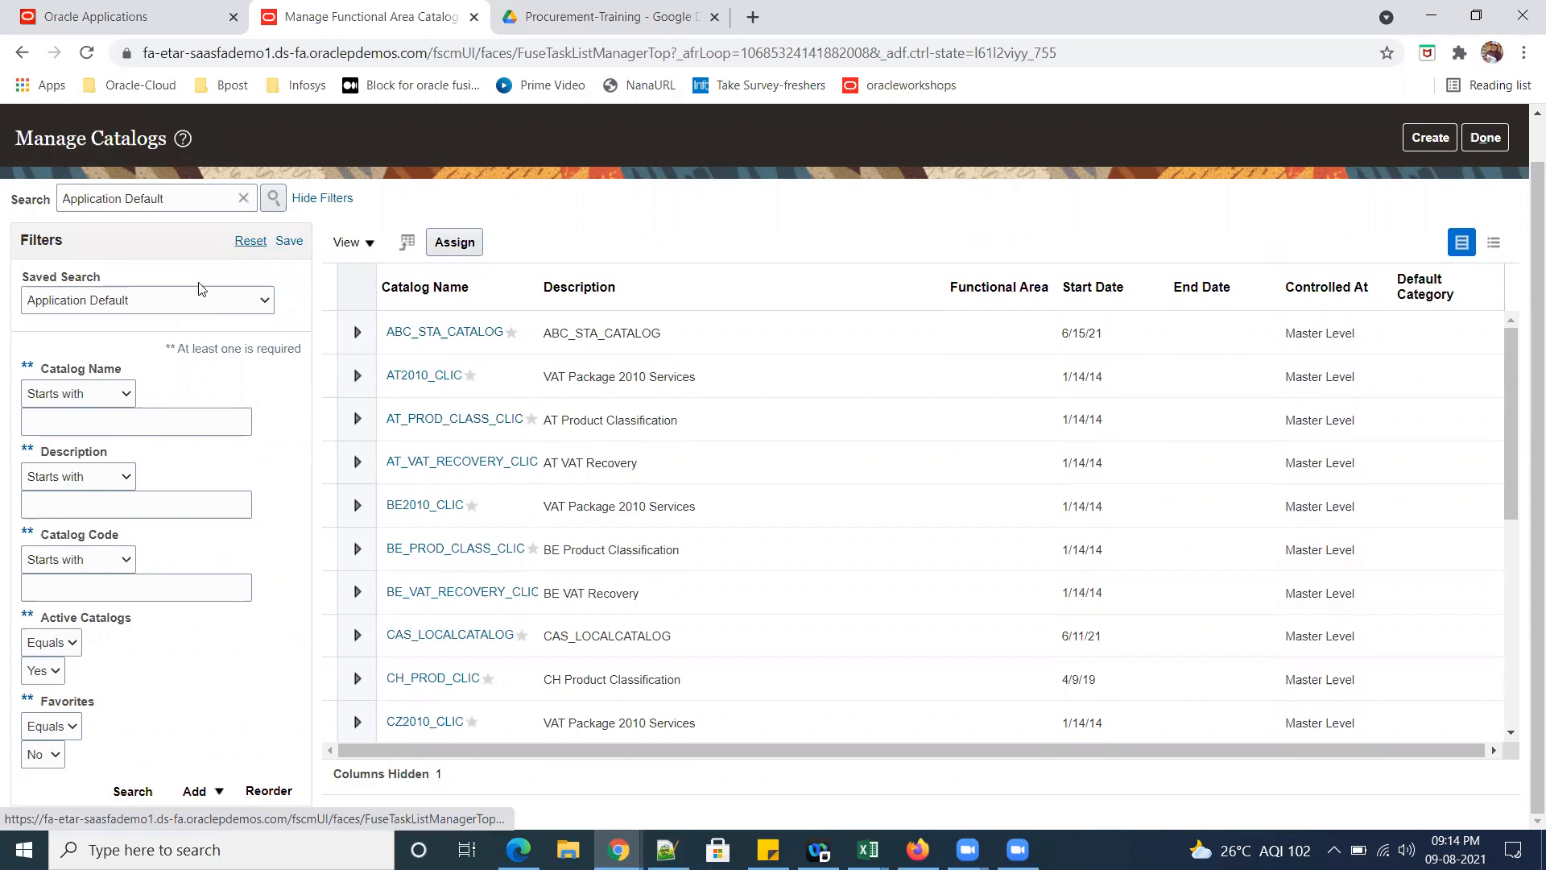
pyautogui.click(264, 301)
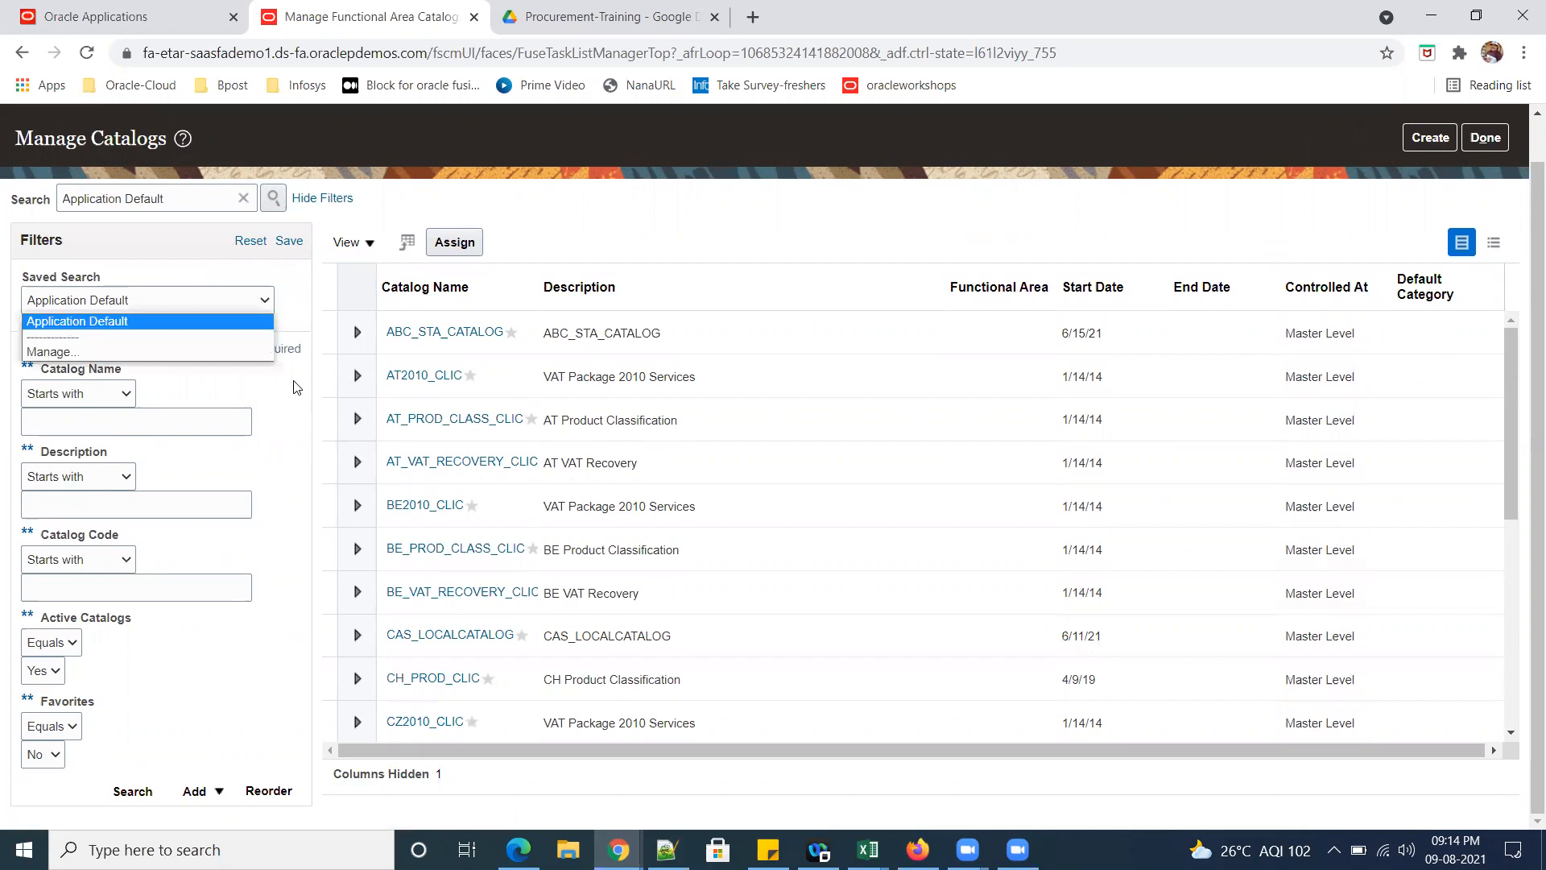
pyautogui.click(276, 222)
pyautogui.click(122, 798)
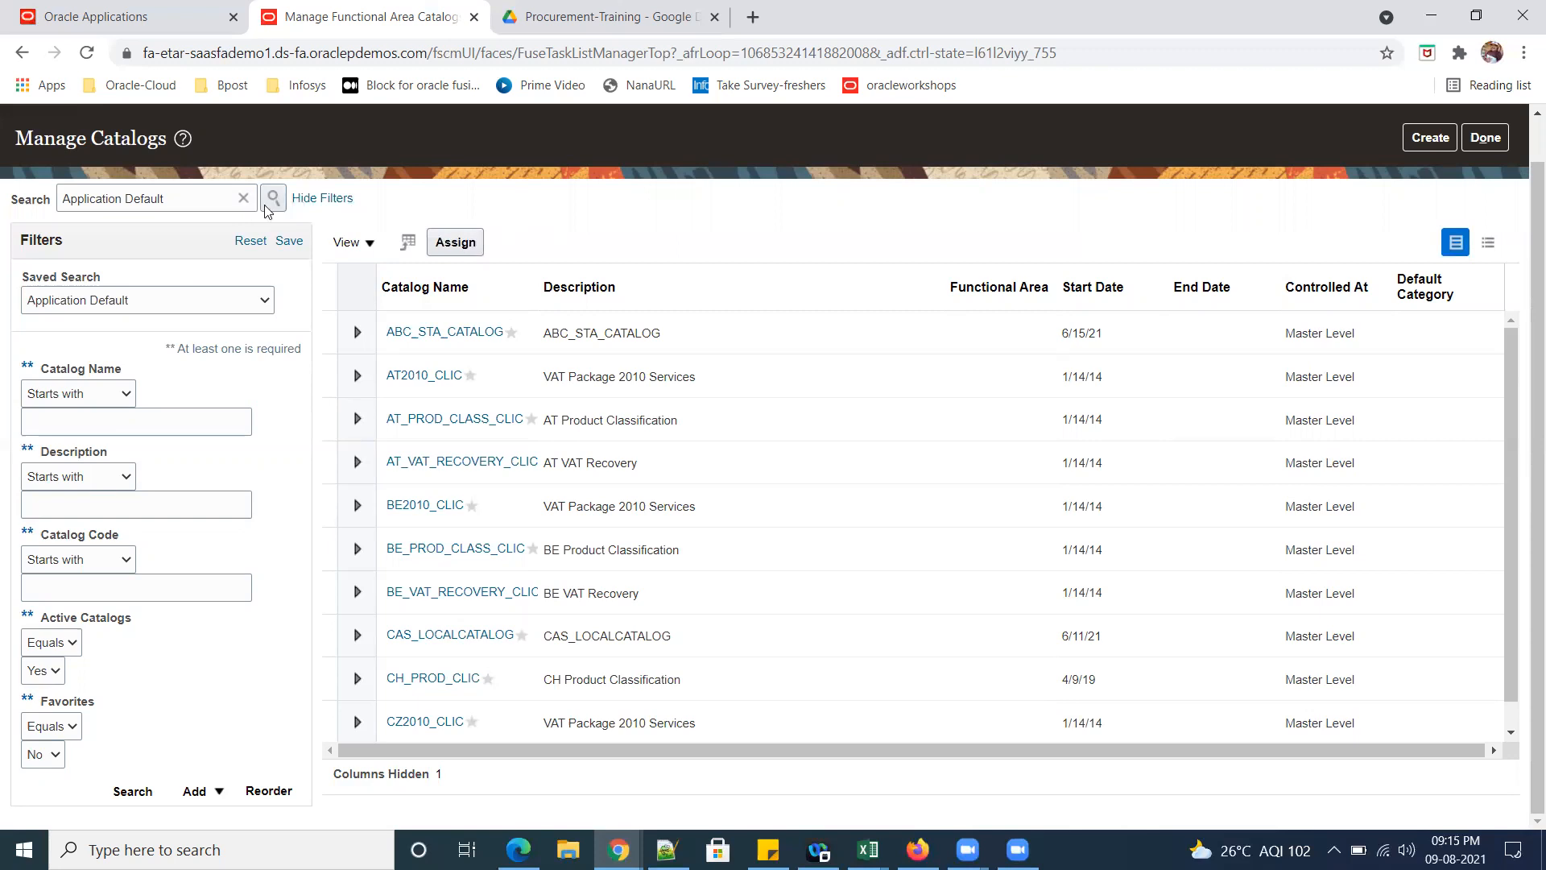
pyautogui.click(310, 203)
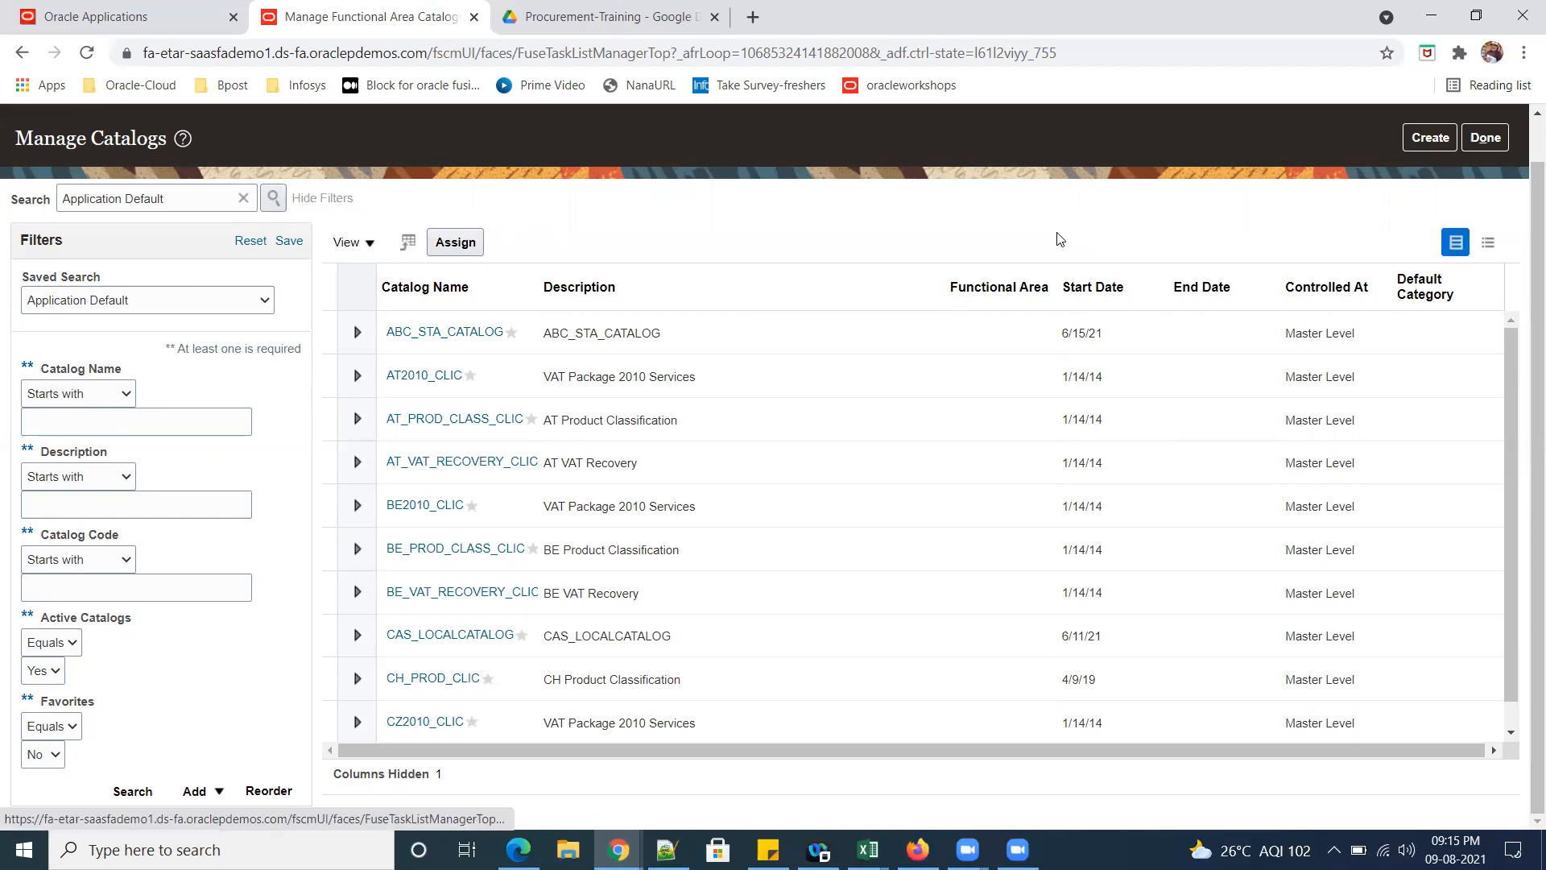
# Sort the catalogs by functional area in ascending order, and open the Purchasing catalog with its category tree expanded.
pyautogui.click(1028, 289)
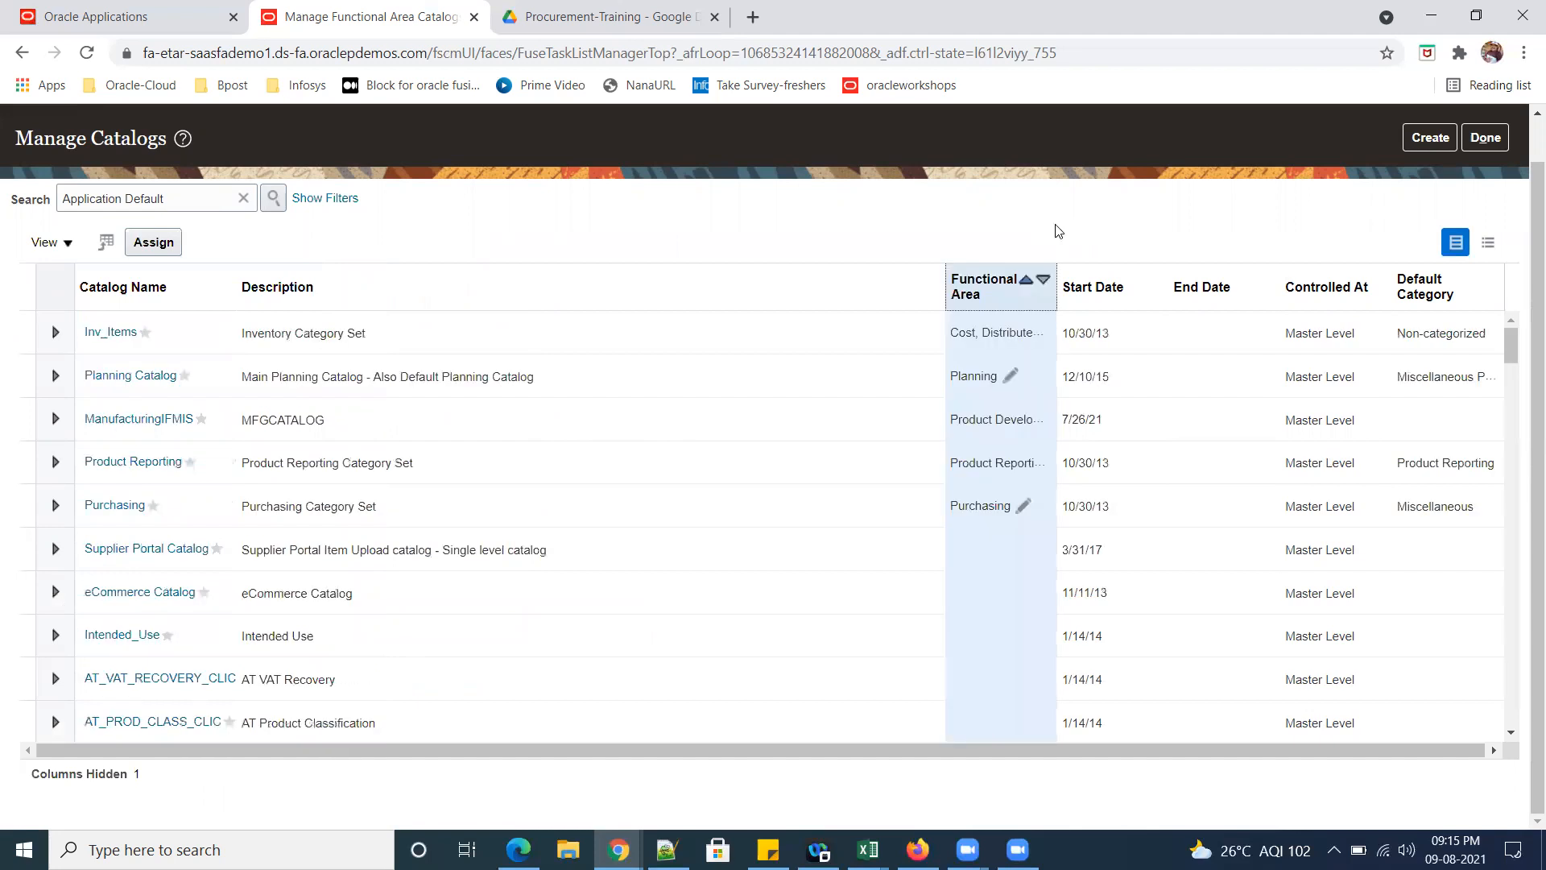
pyautogui.click(138, 514)
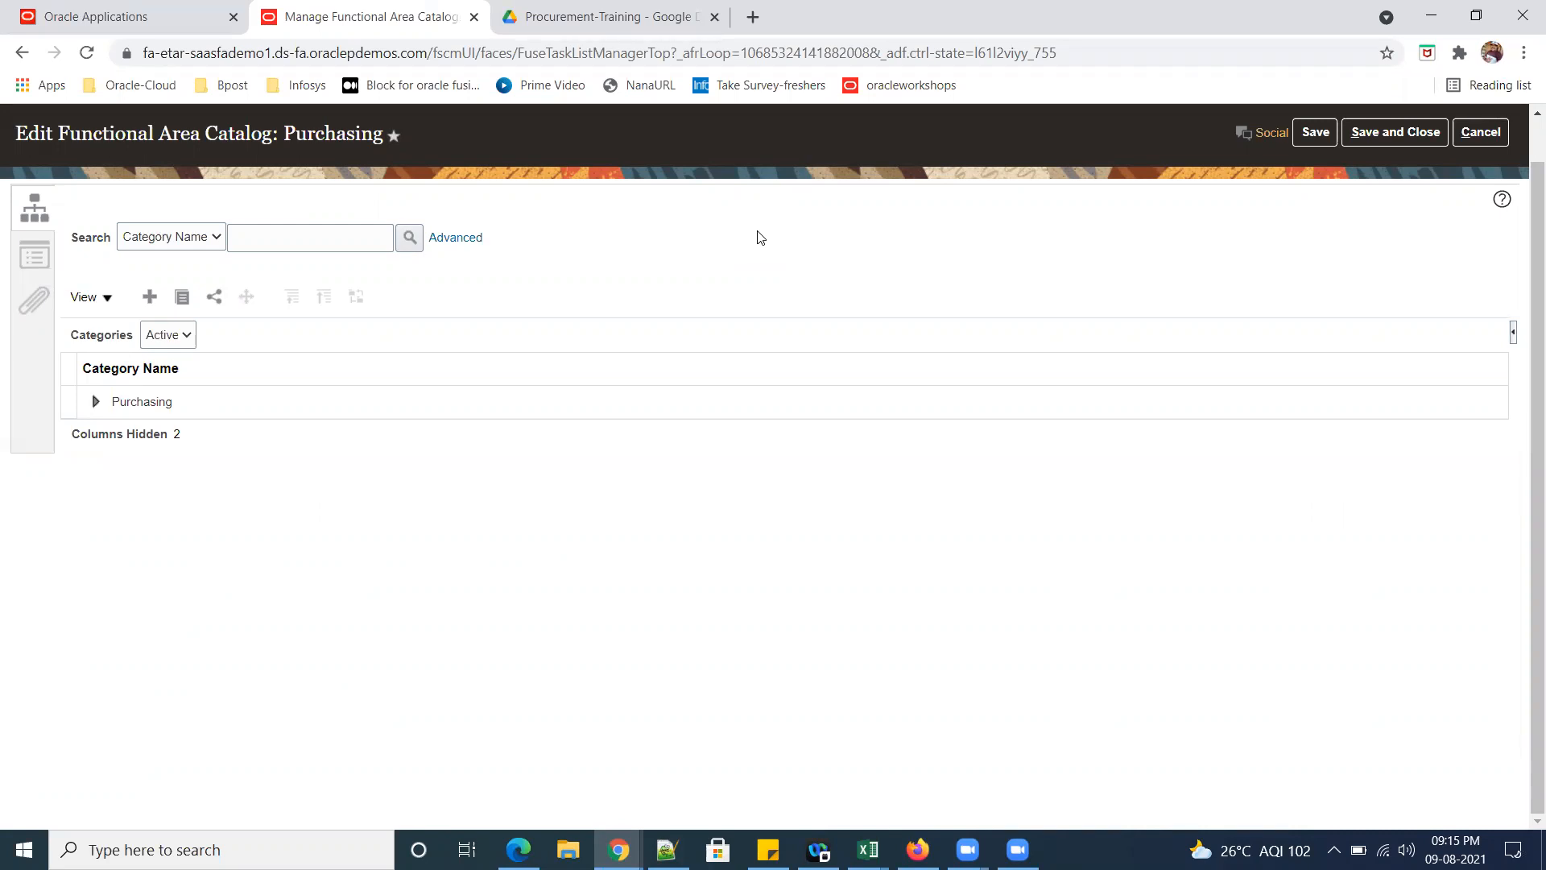
pyautogui.click(201, 400)
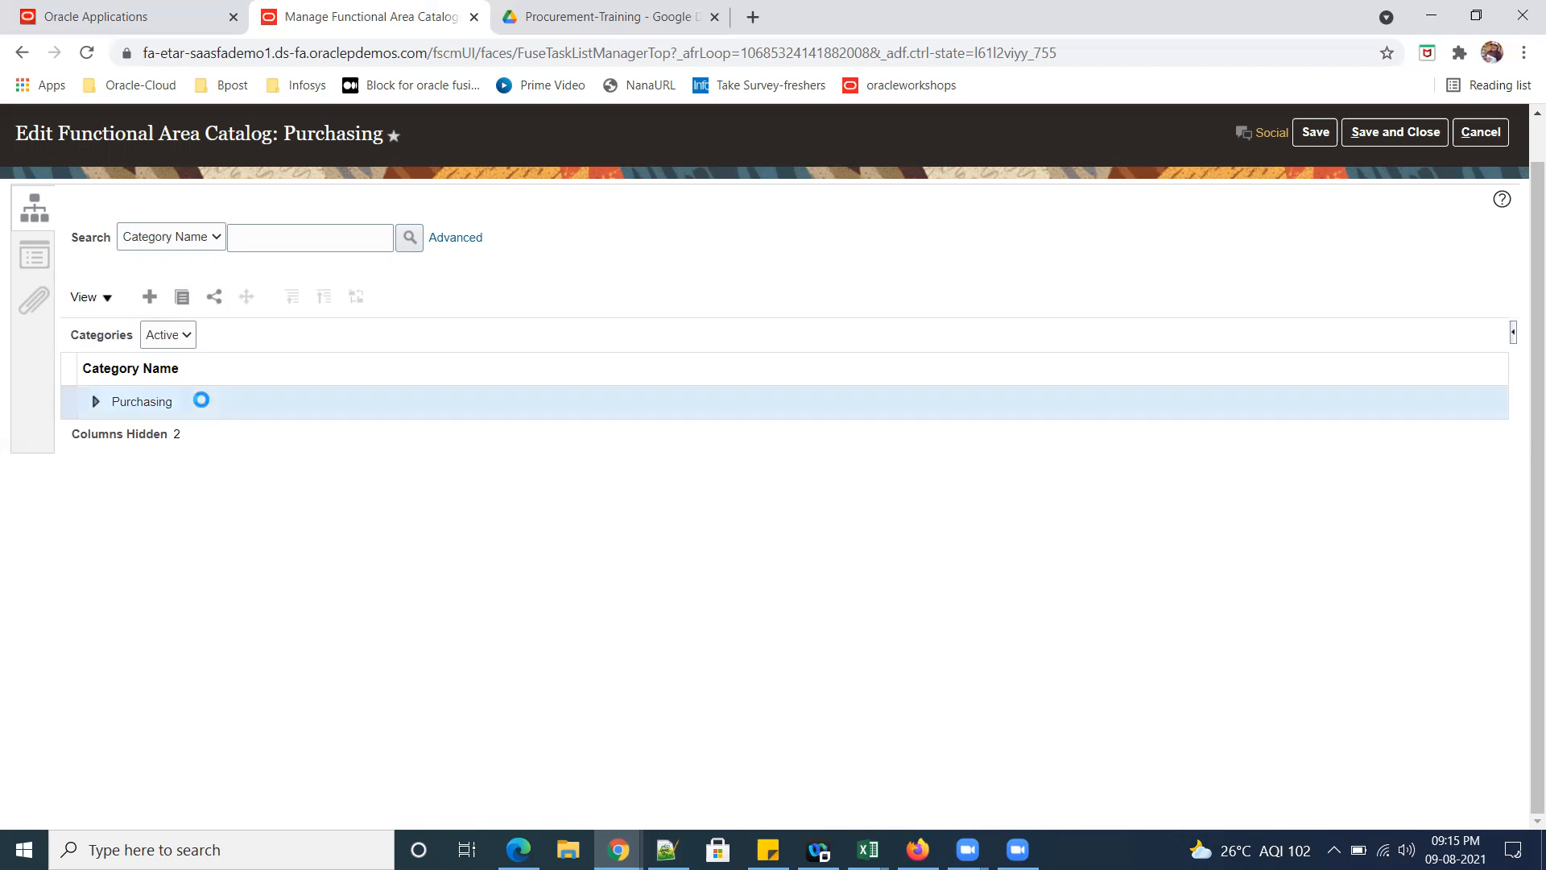
pyautogui.click(95, 401)
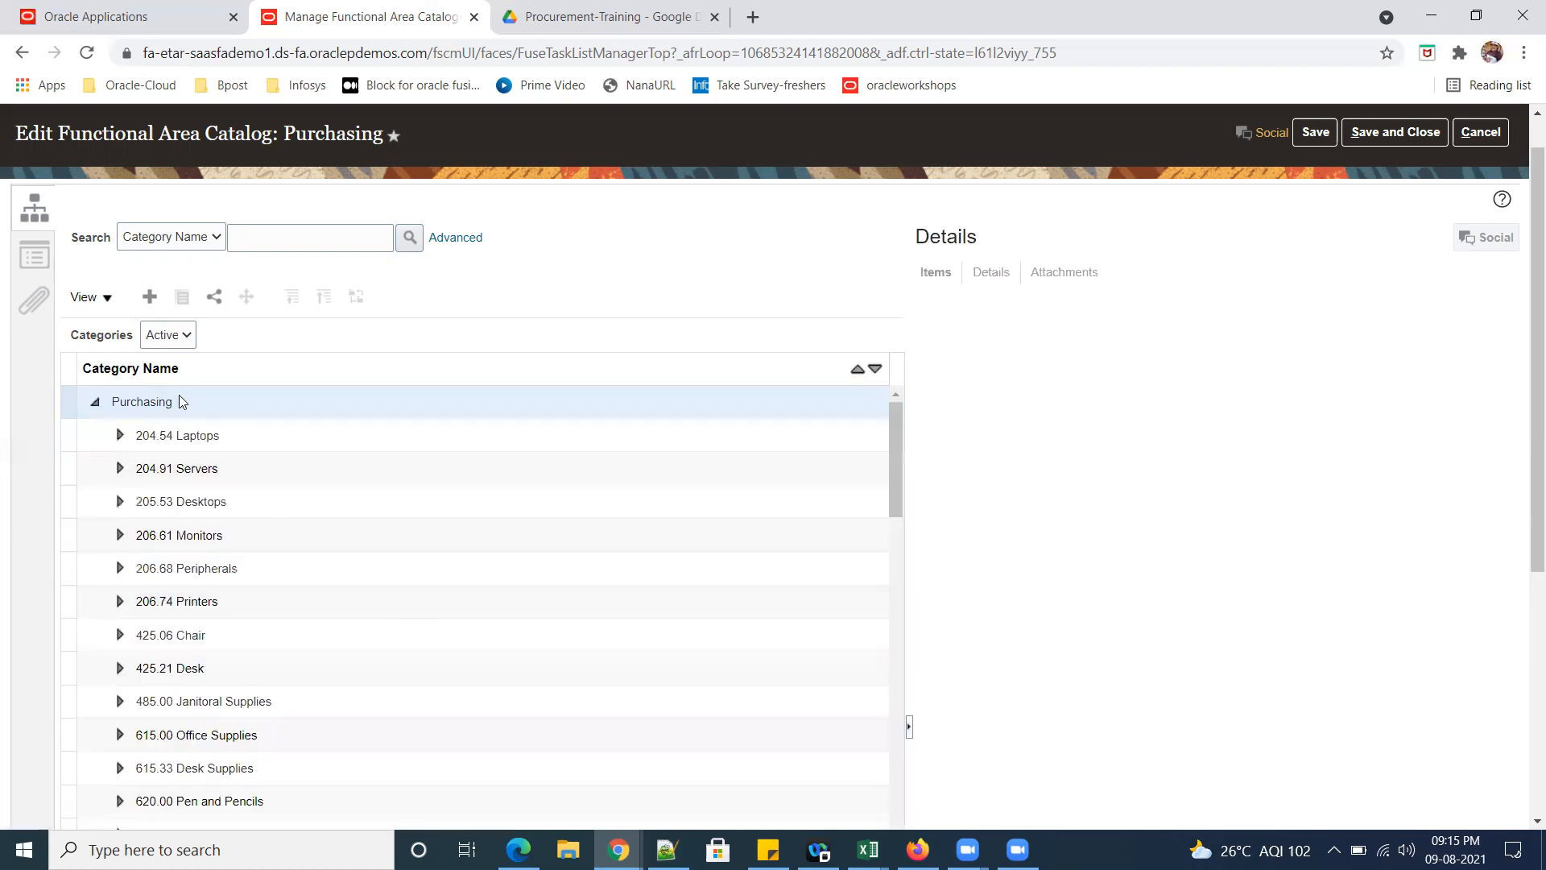
# Start a new functional area category under Purchasing with Sr02_Electronic_items as both category name and category code.
pyautogui.click(149, 301)
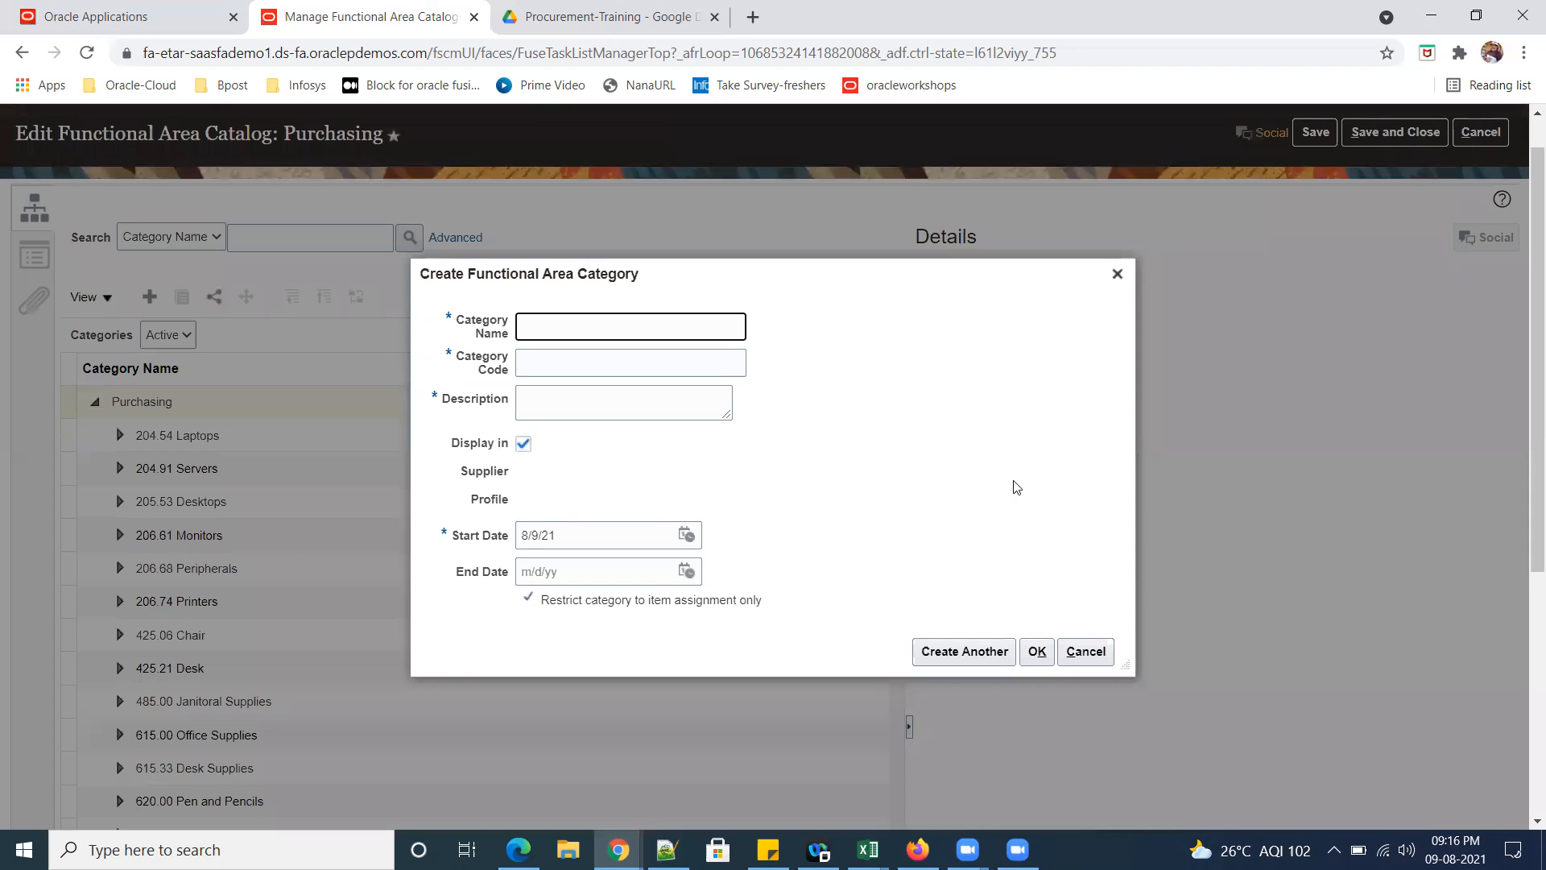
pyautogui.write('Sr02_Electronic_items')
pyautogui.click(616, 364)
pyautogui.write('Sr02r02_Electronic_items')
pyautogui.press('BackSpace')
pyautogui.press('BackSpace')
pyautogui.press('BackSpace')
pyautogui.press('BackSpace')
pyautogui.write('S')
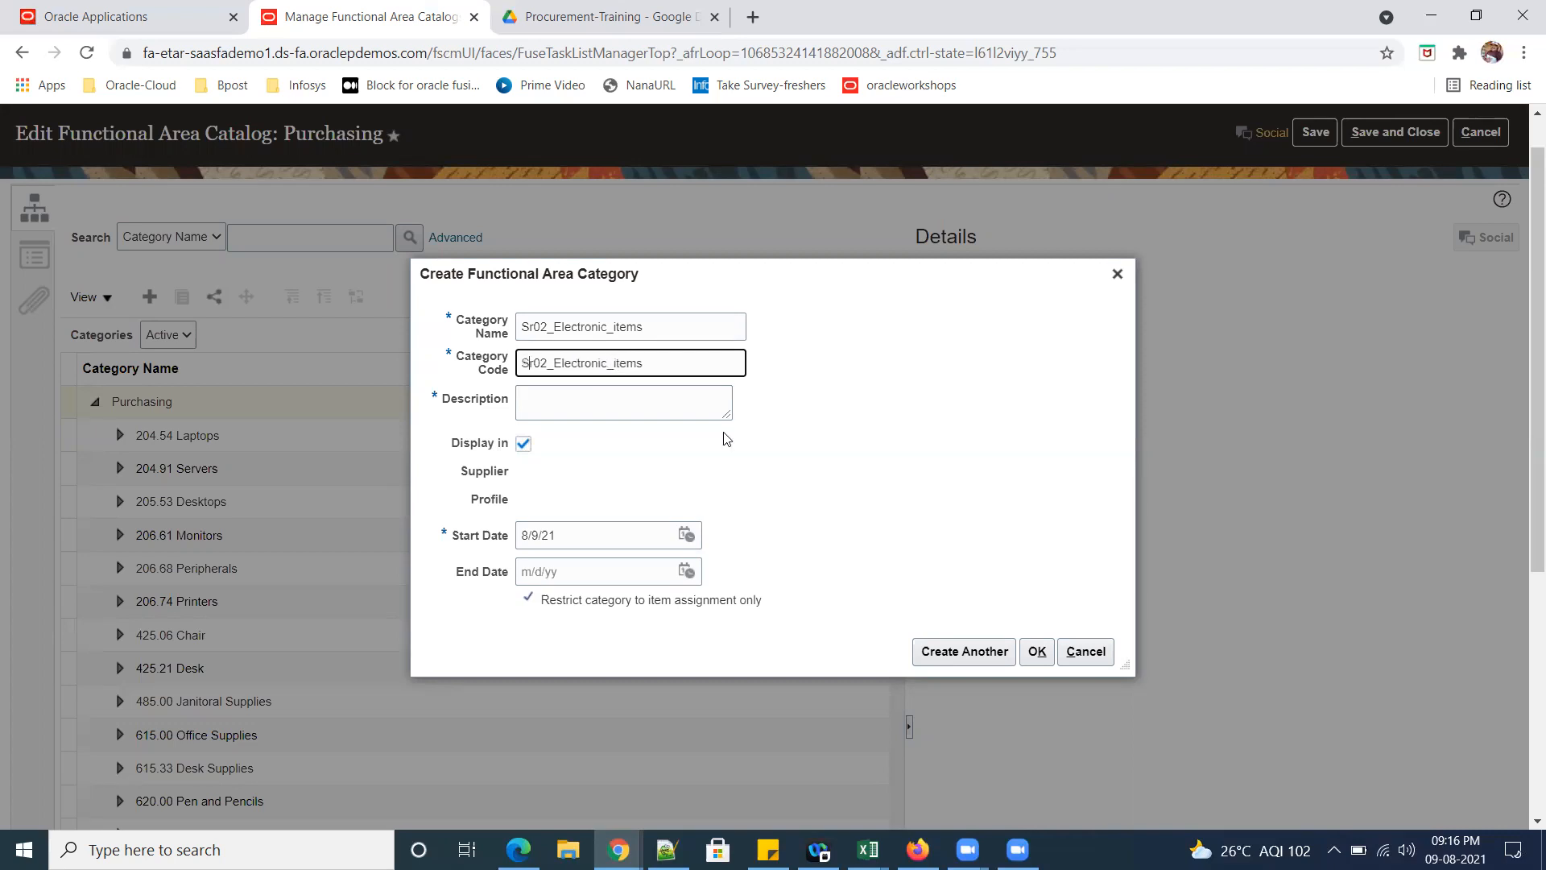
# Create the category with its name copied as the description, and save and close the Purchasing catalog.
pyautogui.press('Tab')
pyautogui.moveTo(654, 327); pyautogui.dragTo(506, 358)
pyautogui.hotkey('ctrl', 'c')
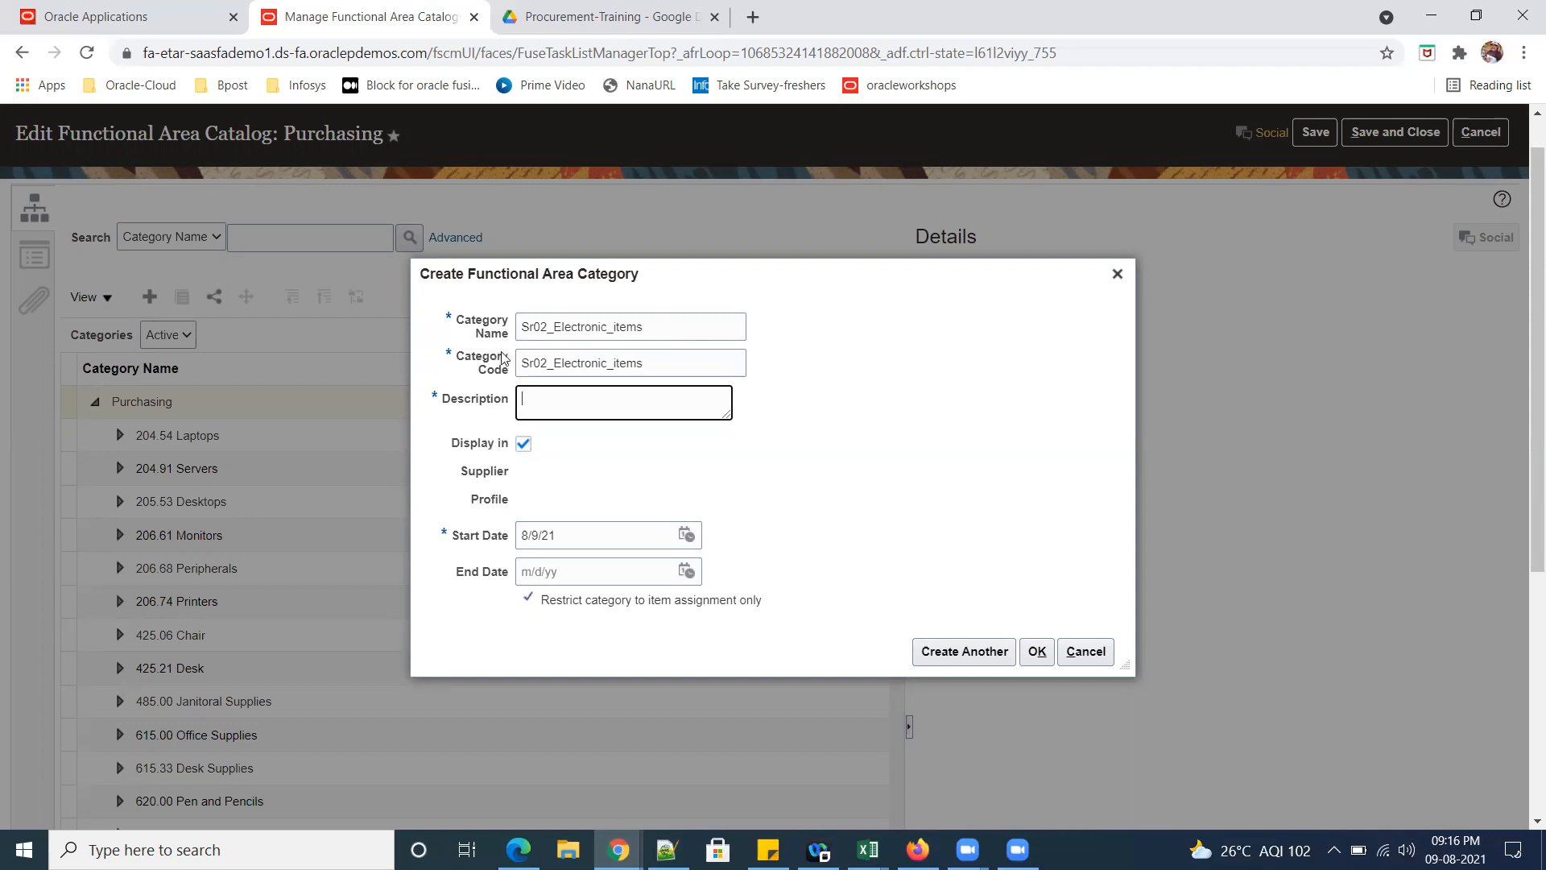
pyautogui.click(575, 400)
pyautogui.hotkey('ctrl', 'v')
pyautogui.click(1037, 654)
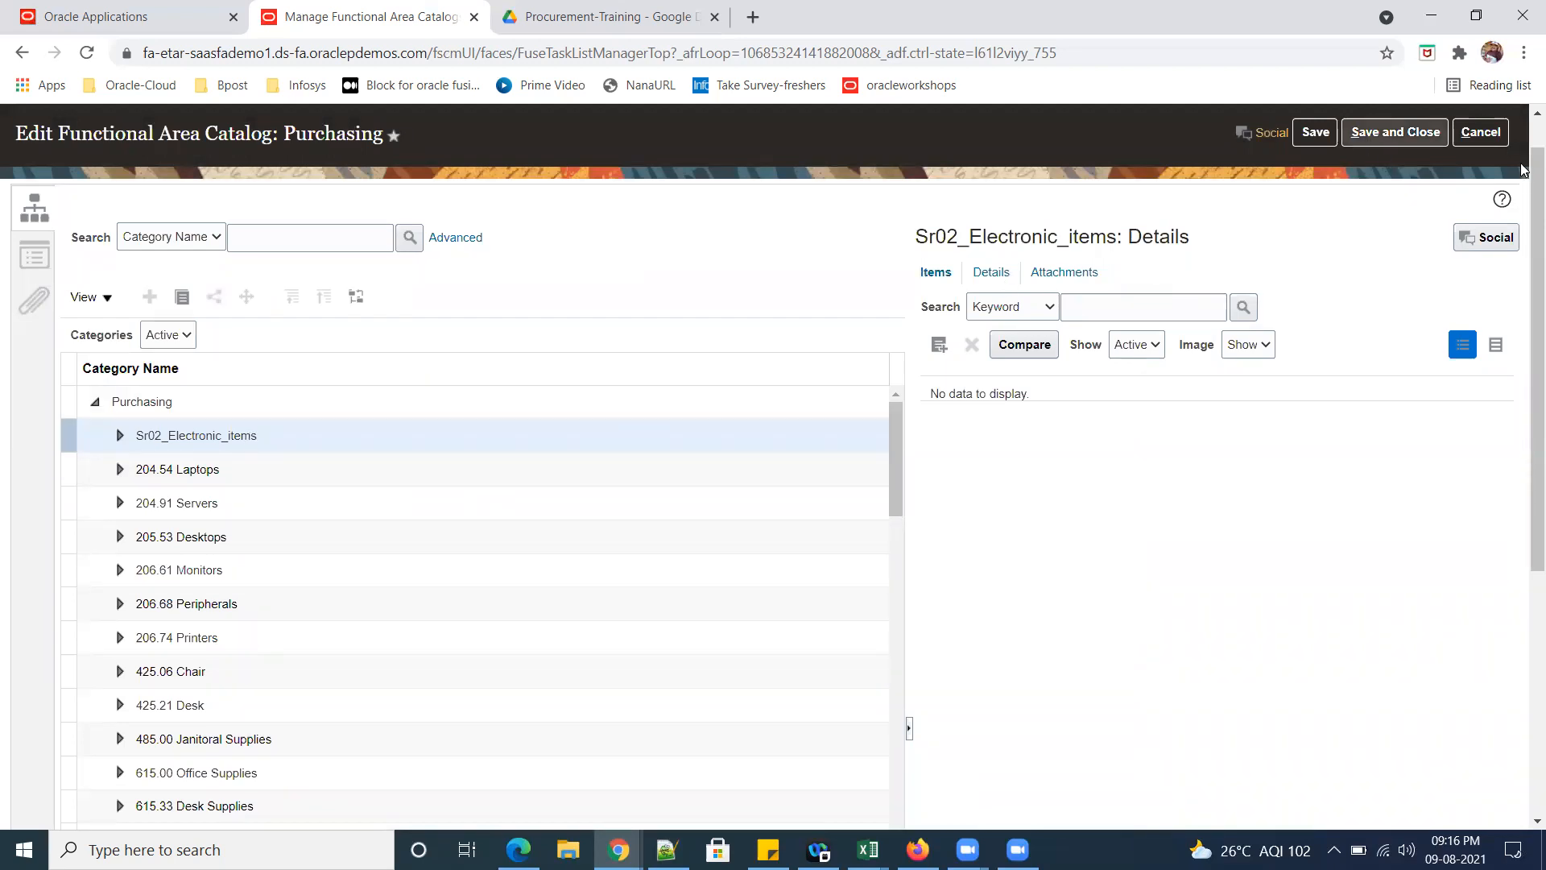
pyautogui.click(1406, 133)
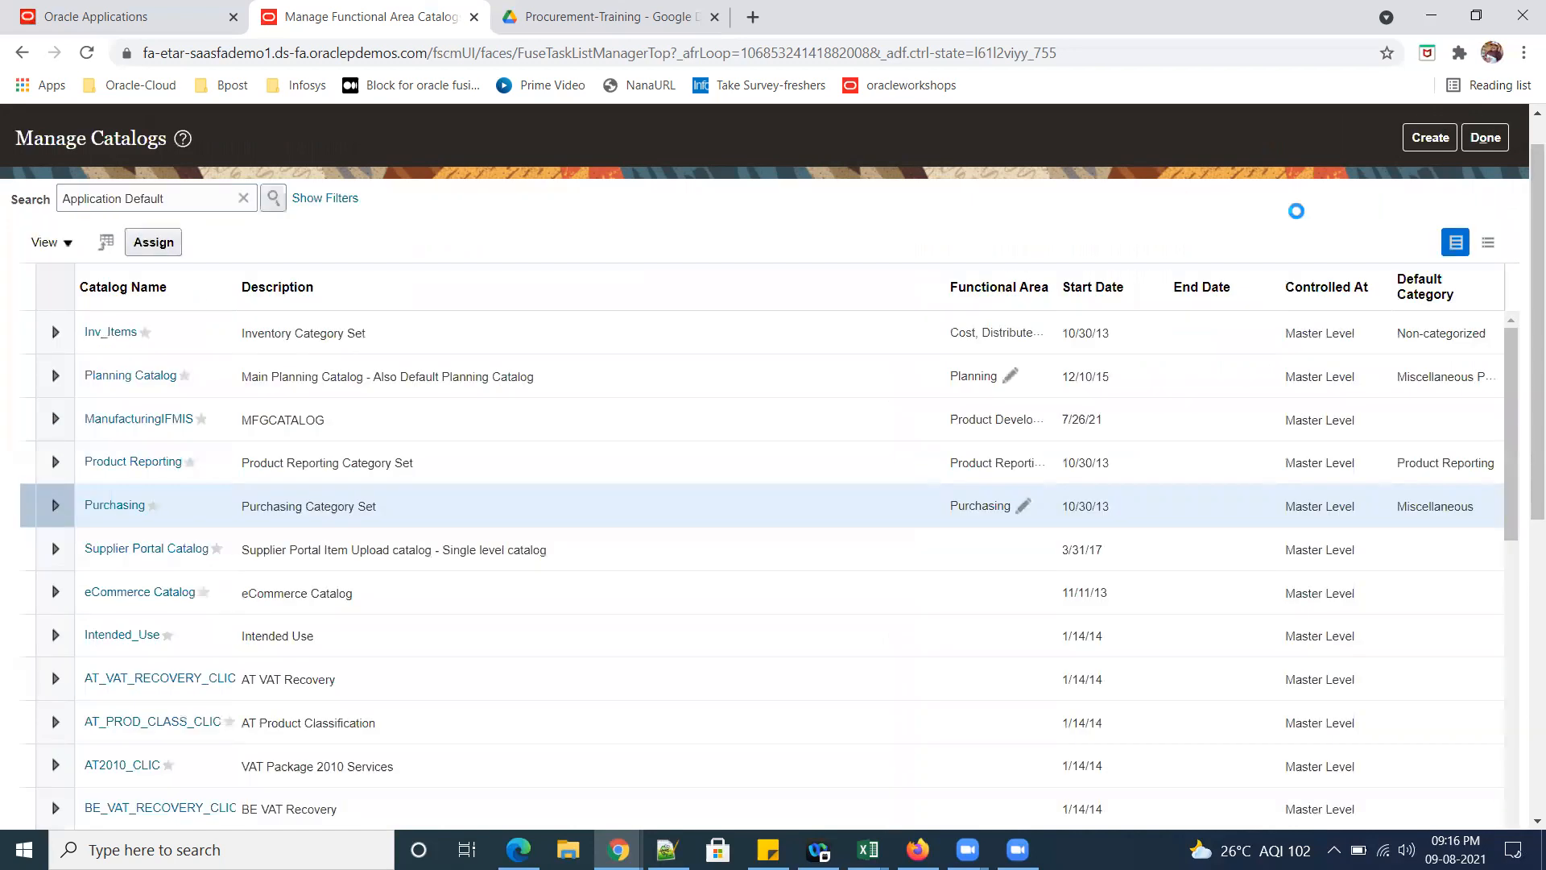
pyautogui.click(1486, 138)
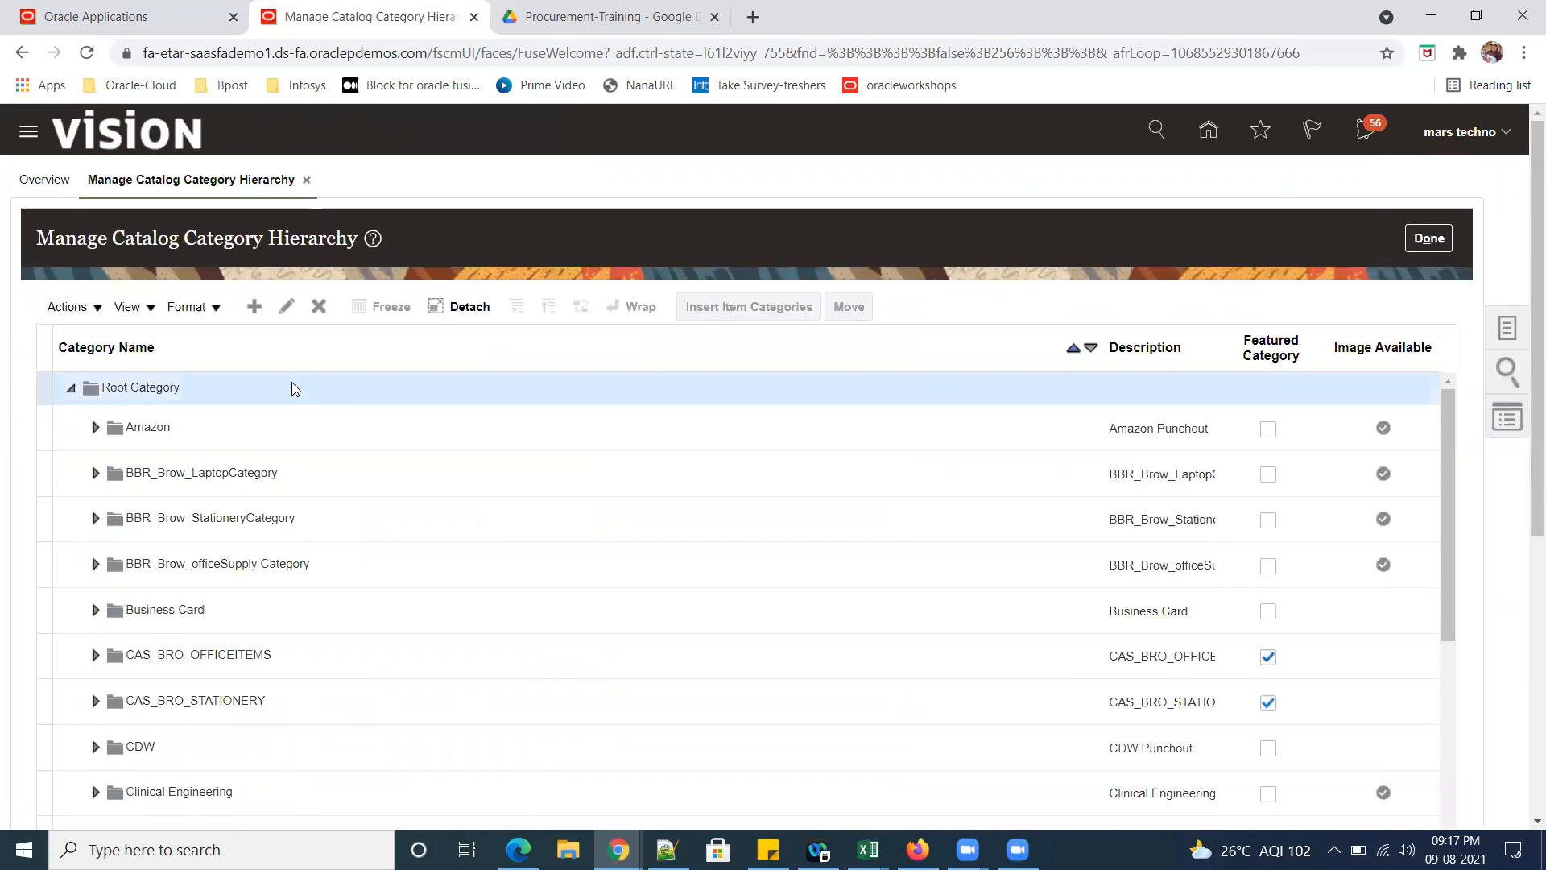
# Create a browsing category SR02_Electronic_items under Root Category in the catalog category hierarchy, using the same text as its description.
pyautogui.click(286, 306)
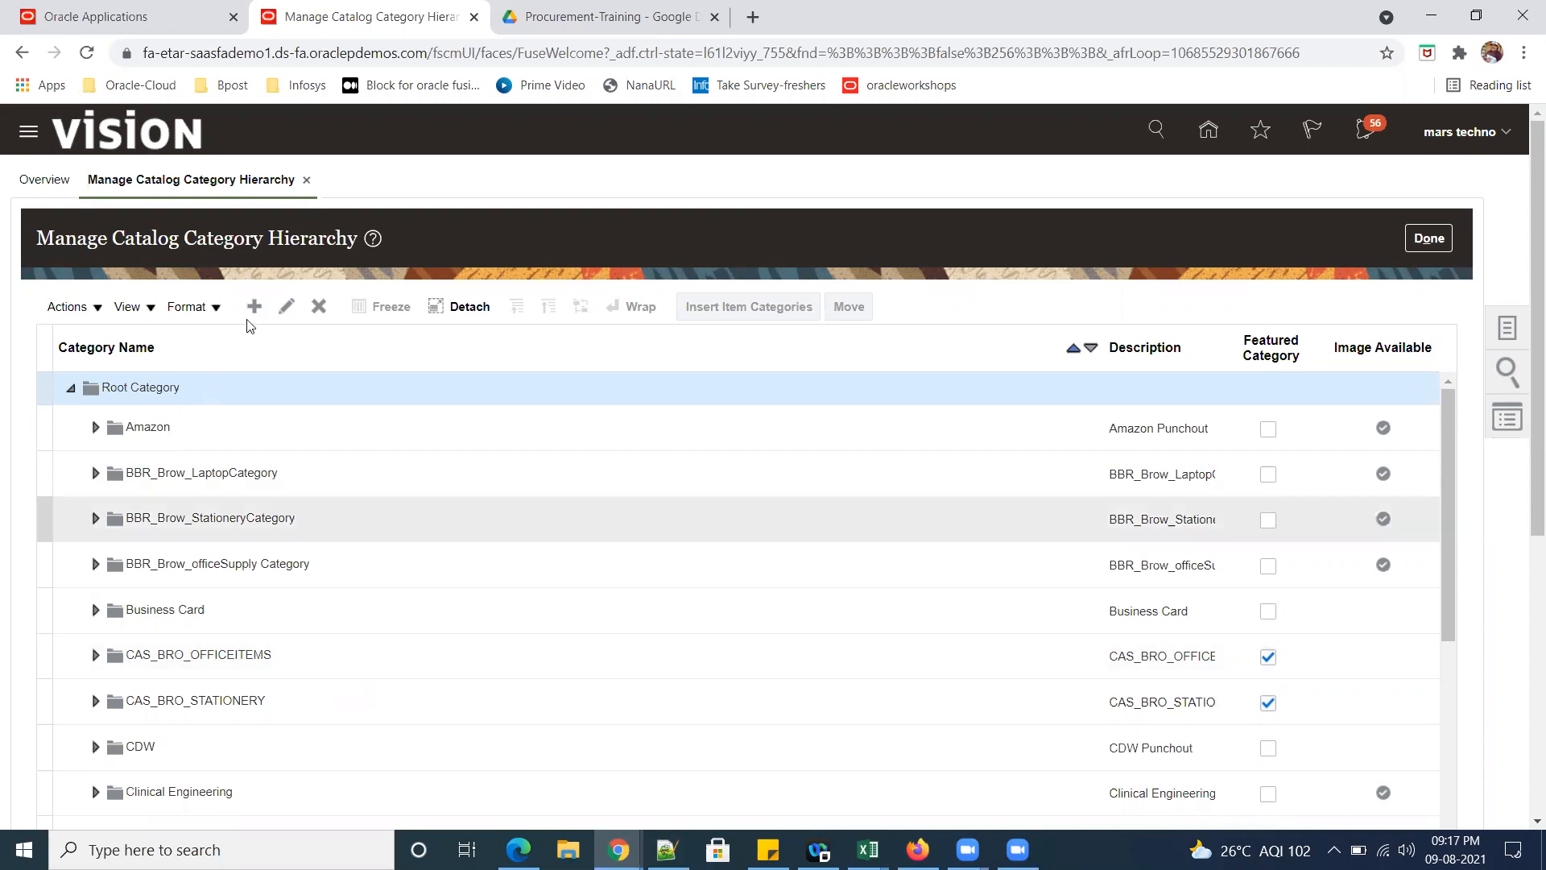
pyautogui.click(253, 308)
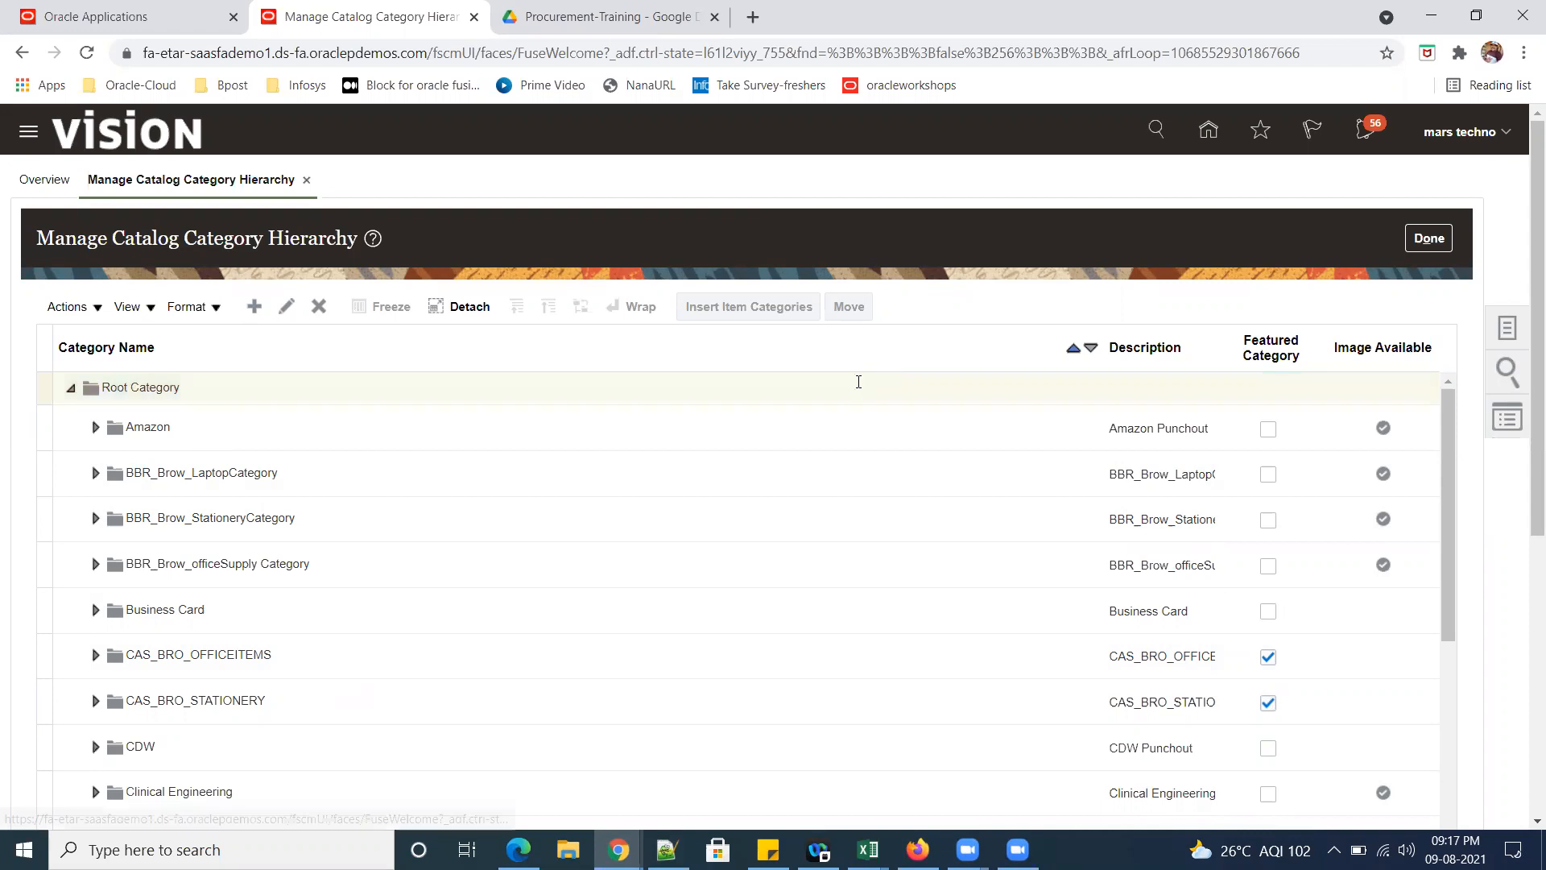
pyautogui.write('Sr')
pyautogui.write('R02')
pyautogui.write('_Ele')
pyautogui.write('ctron')
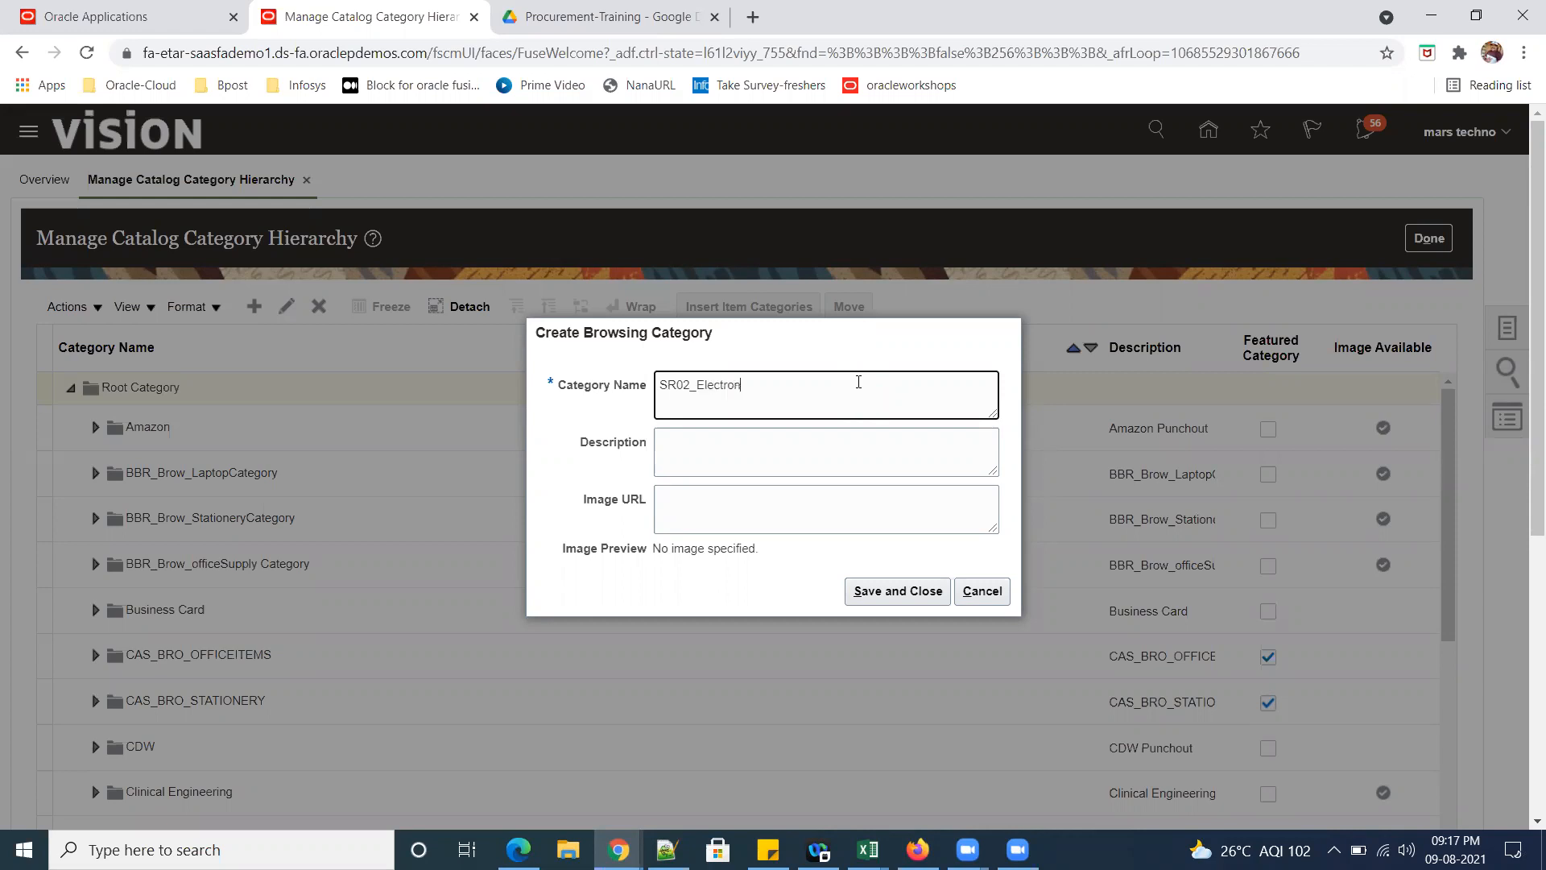
pyautogui.write('ic_items')
pyautogui.doubleClick(690, 386)
pyautogui.hotkey('ctrl', 'c')
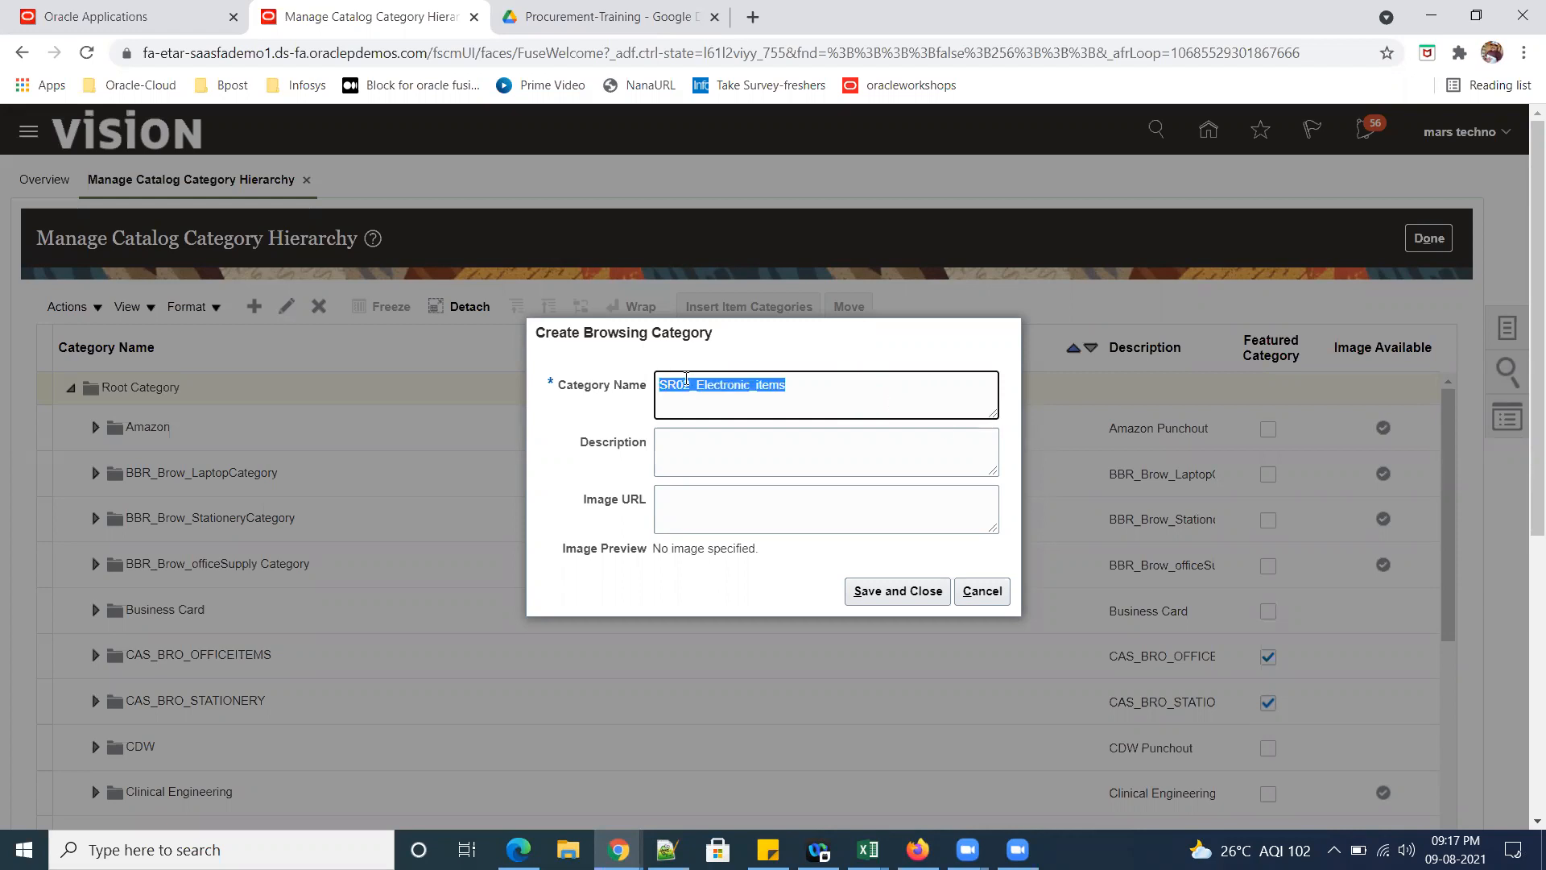
pyautogui.click(736, 466)
pyautogui.hotkey('ctrl', 'v')
pyautogui.click(895, 597)
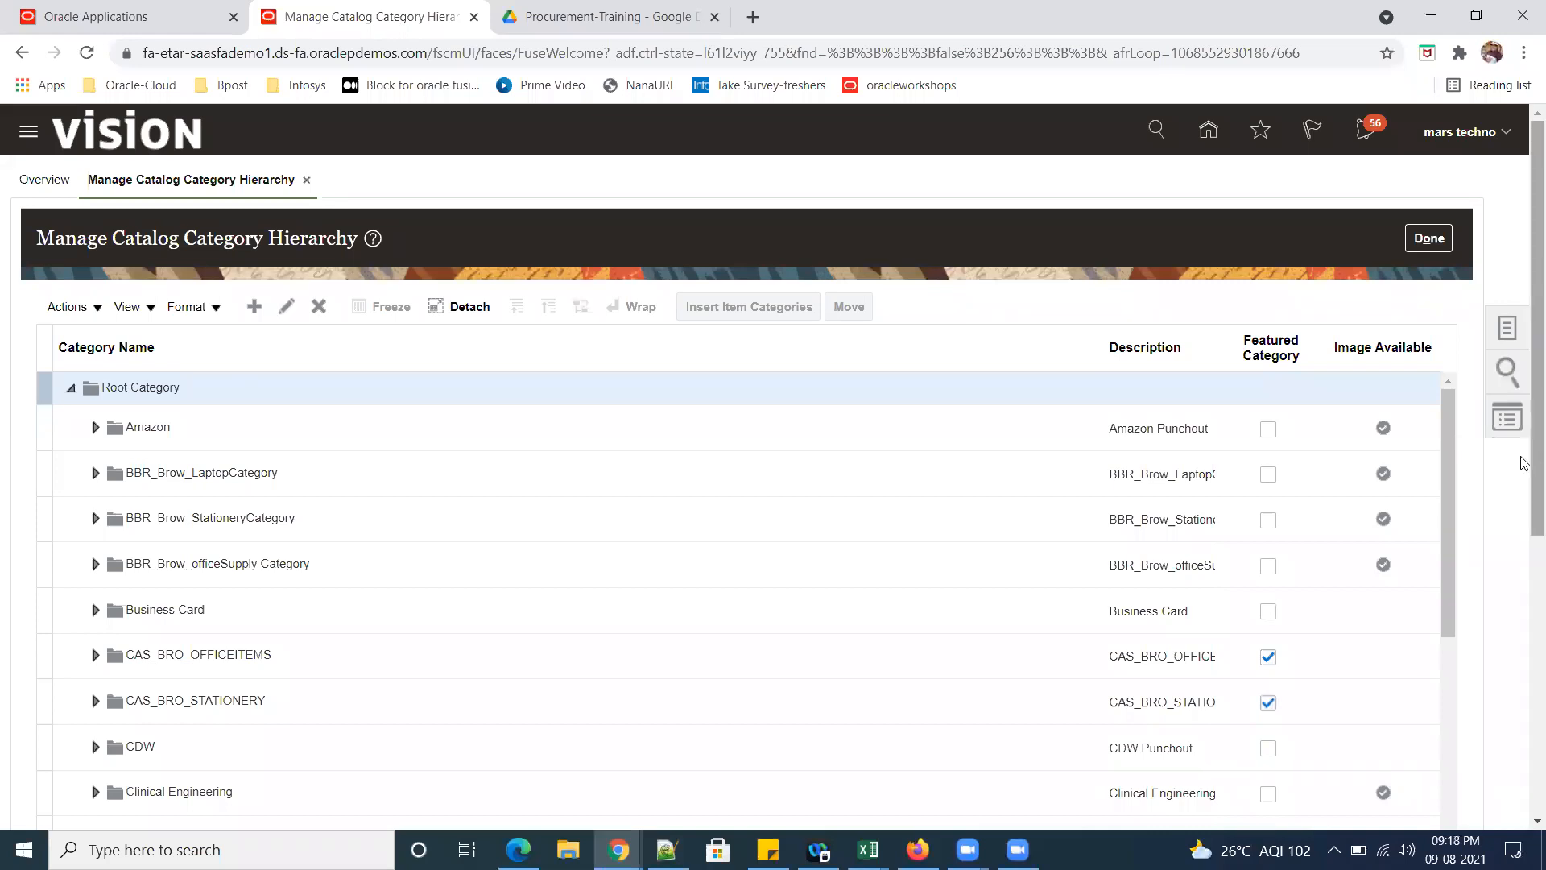
# Locate and select the SR02_Electronic_items browsing category in the catalog category hierarchy.
pyautogui.moveTo(1450, 461); pyautogui.dragTo(1459, 607)
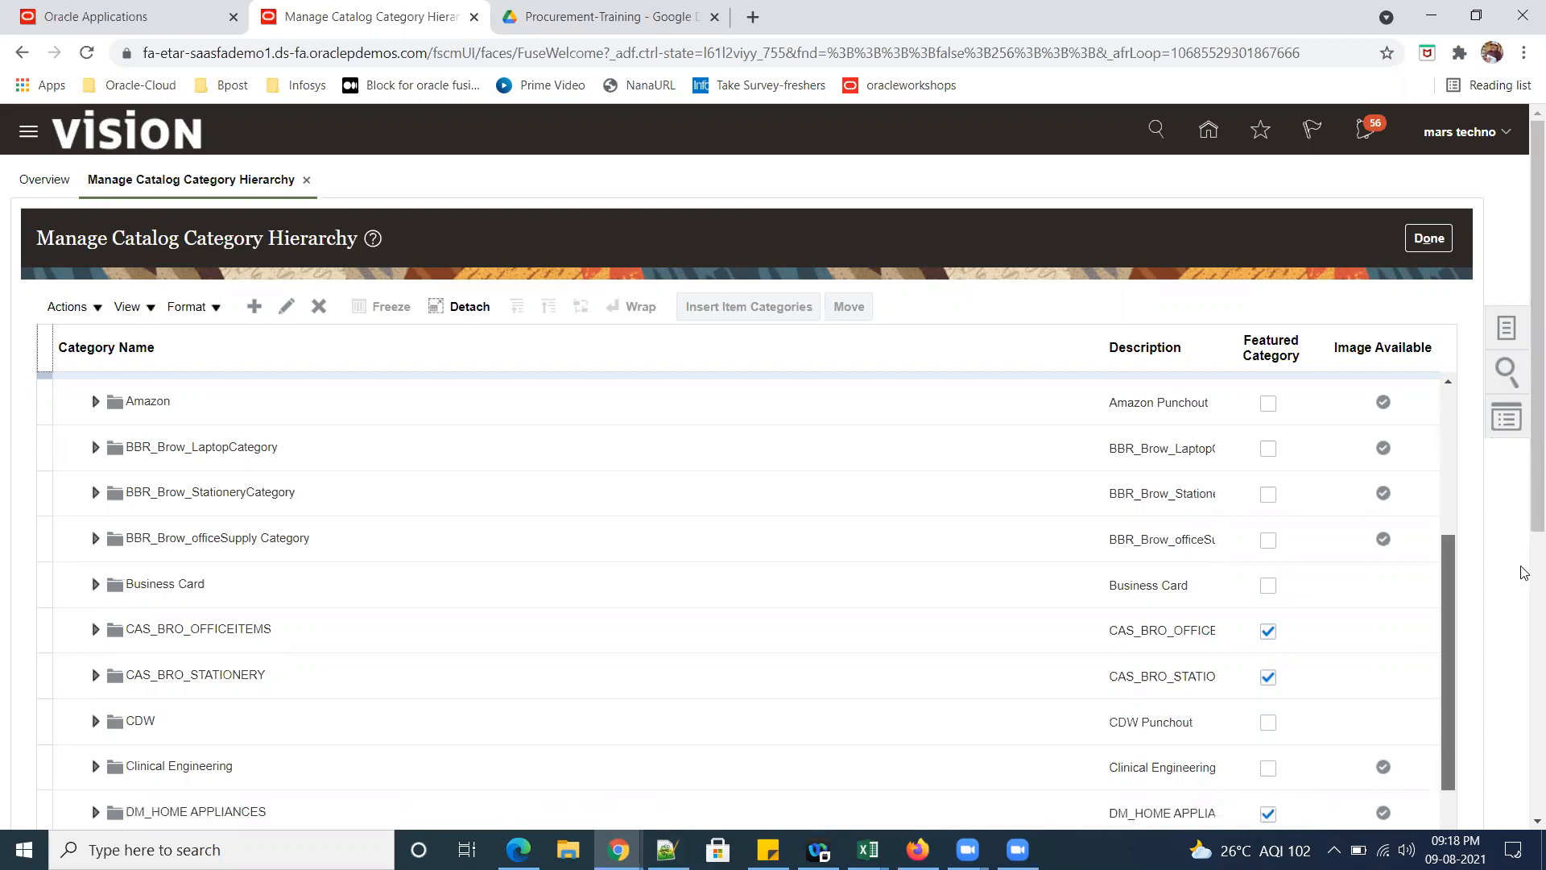
pyautogui.scroll(-3, 1522, 556)
pyautogui.moveTo(1447, 410); pyautogui.dragTo(1523, 823)
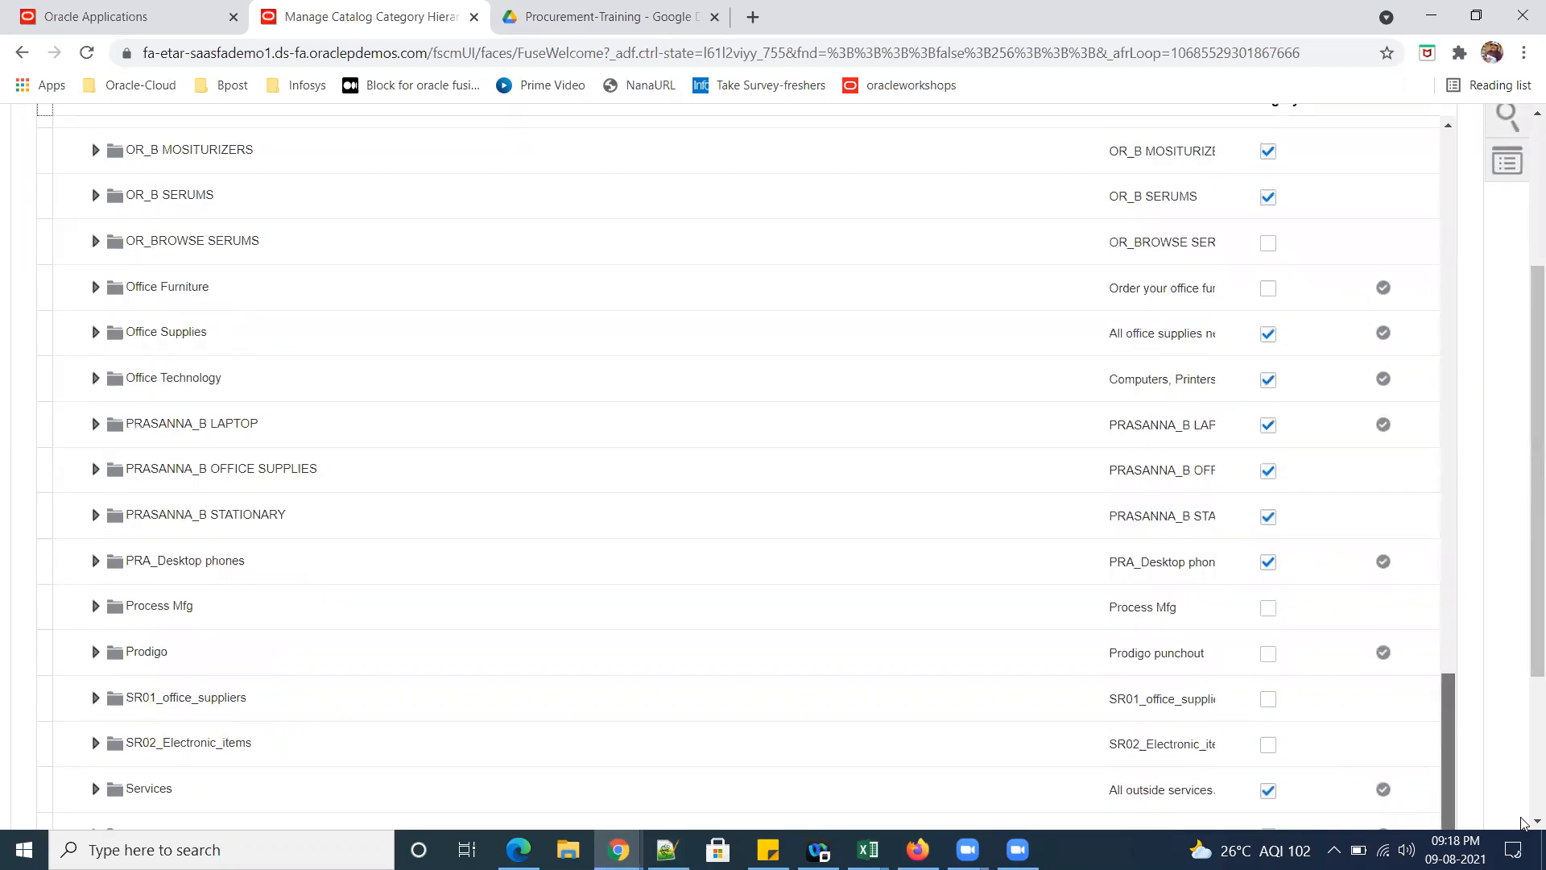
pyautogui.click(264, 650)
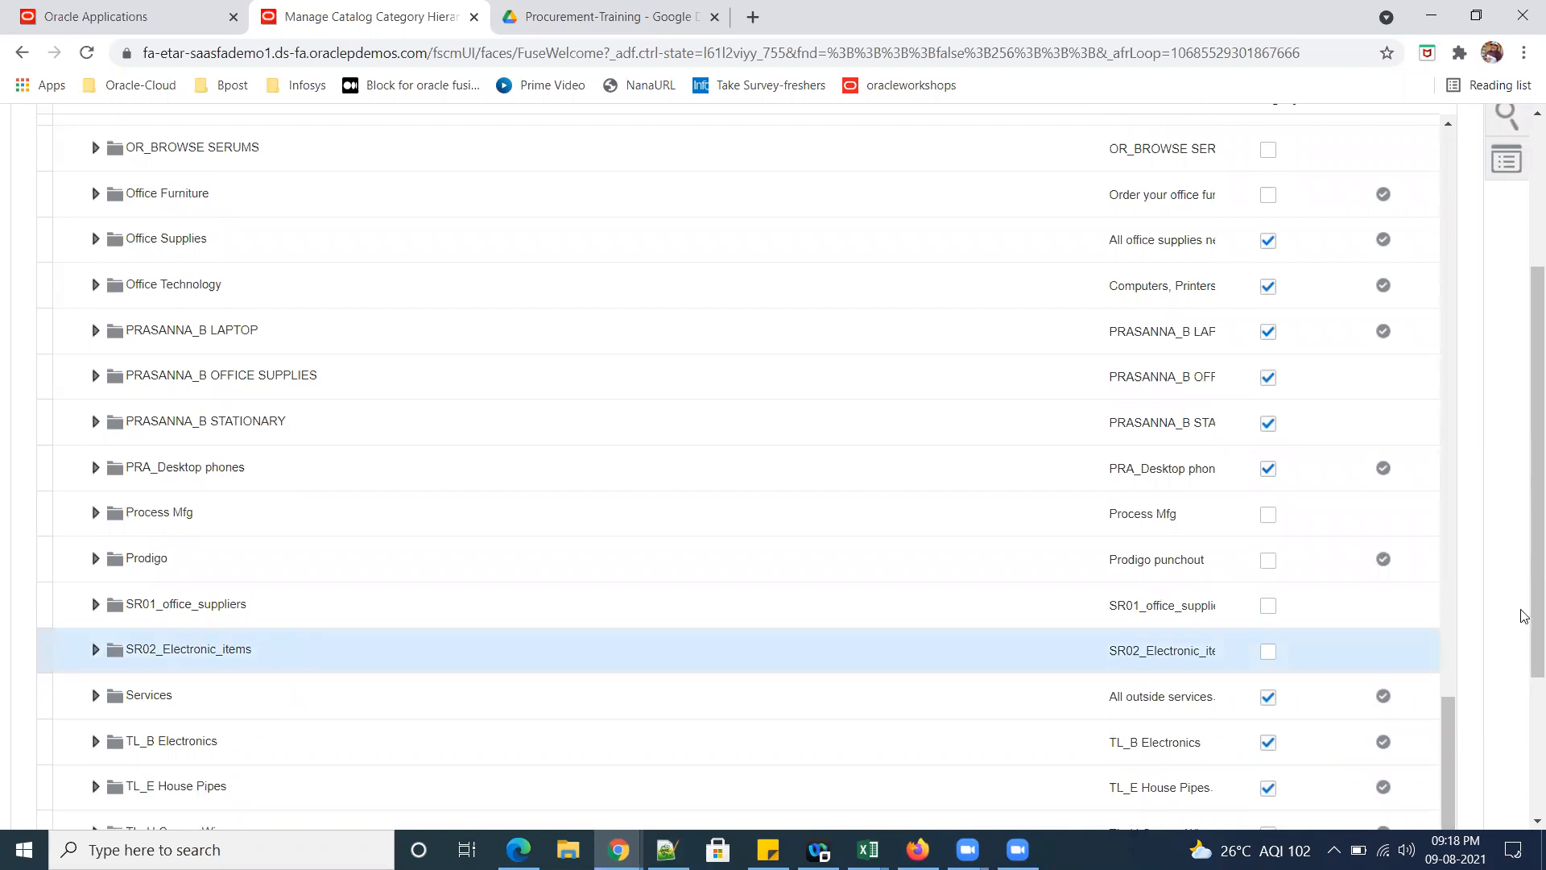
# Insert the Sr02_Electronic_items item category under the SR02_Electronic_items browsing category.
pyautogui.scroll(3, 1524, 564)
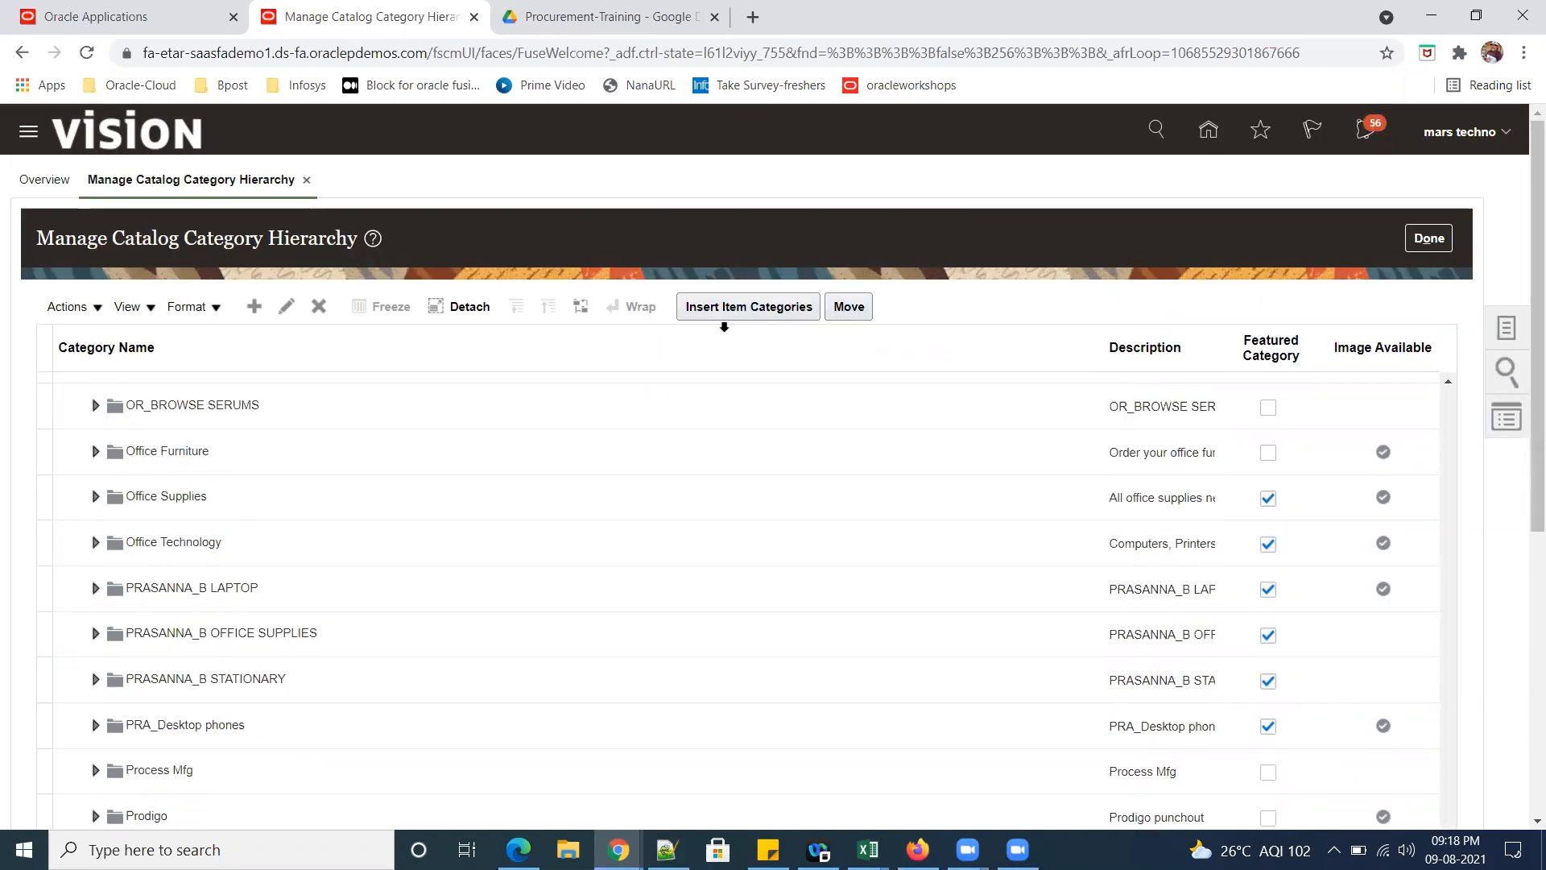
pyautogui.click(777, 303)
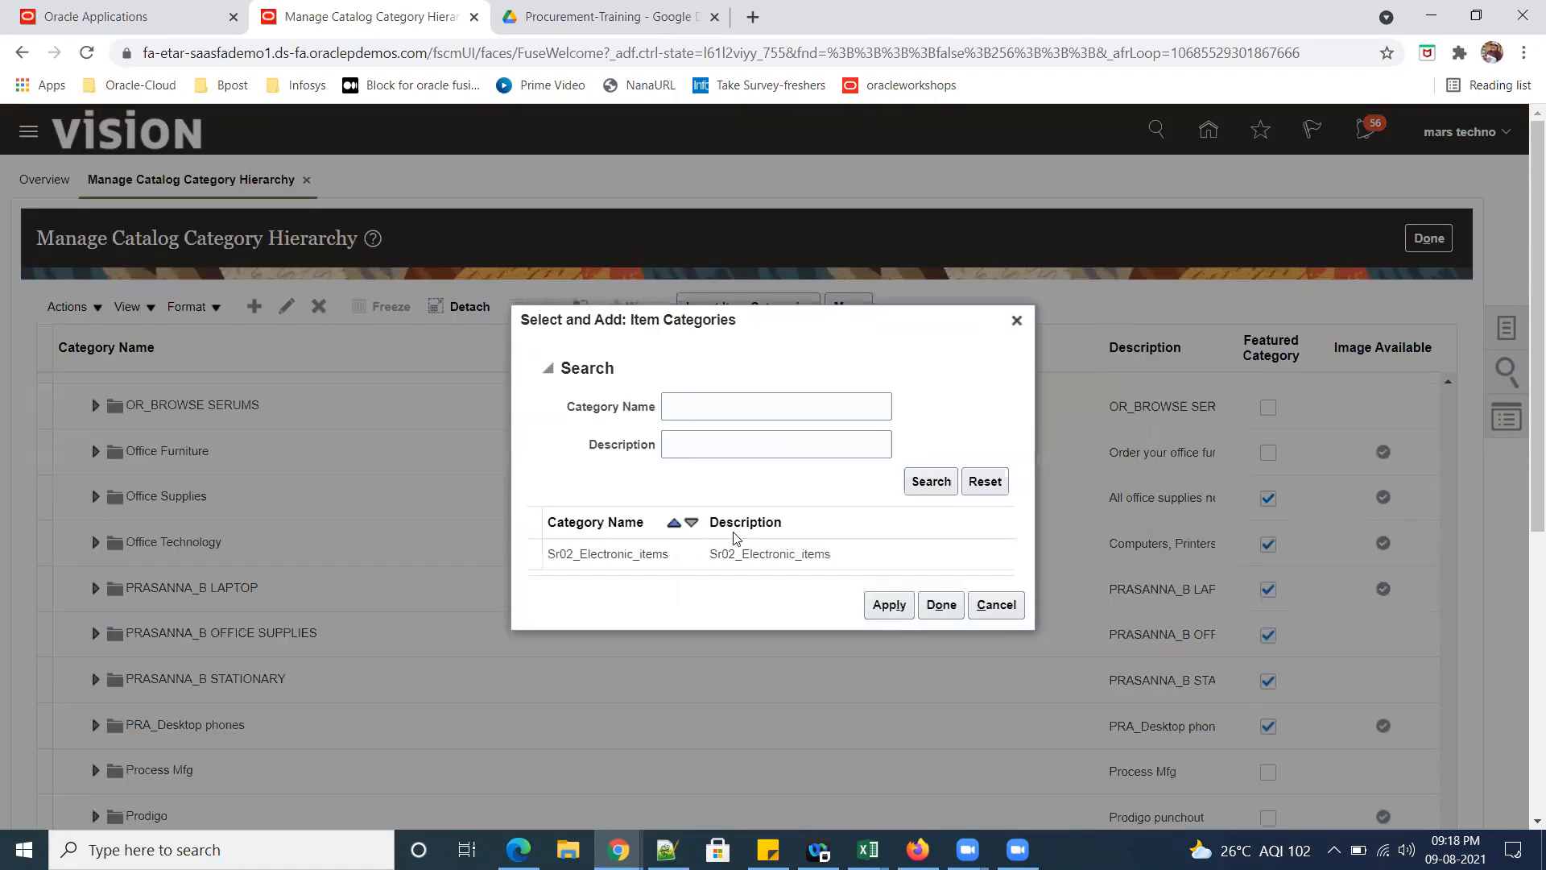
pyautogui.click(681, 572)
pyautogui.click(928, 483)
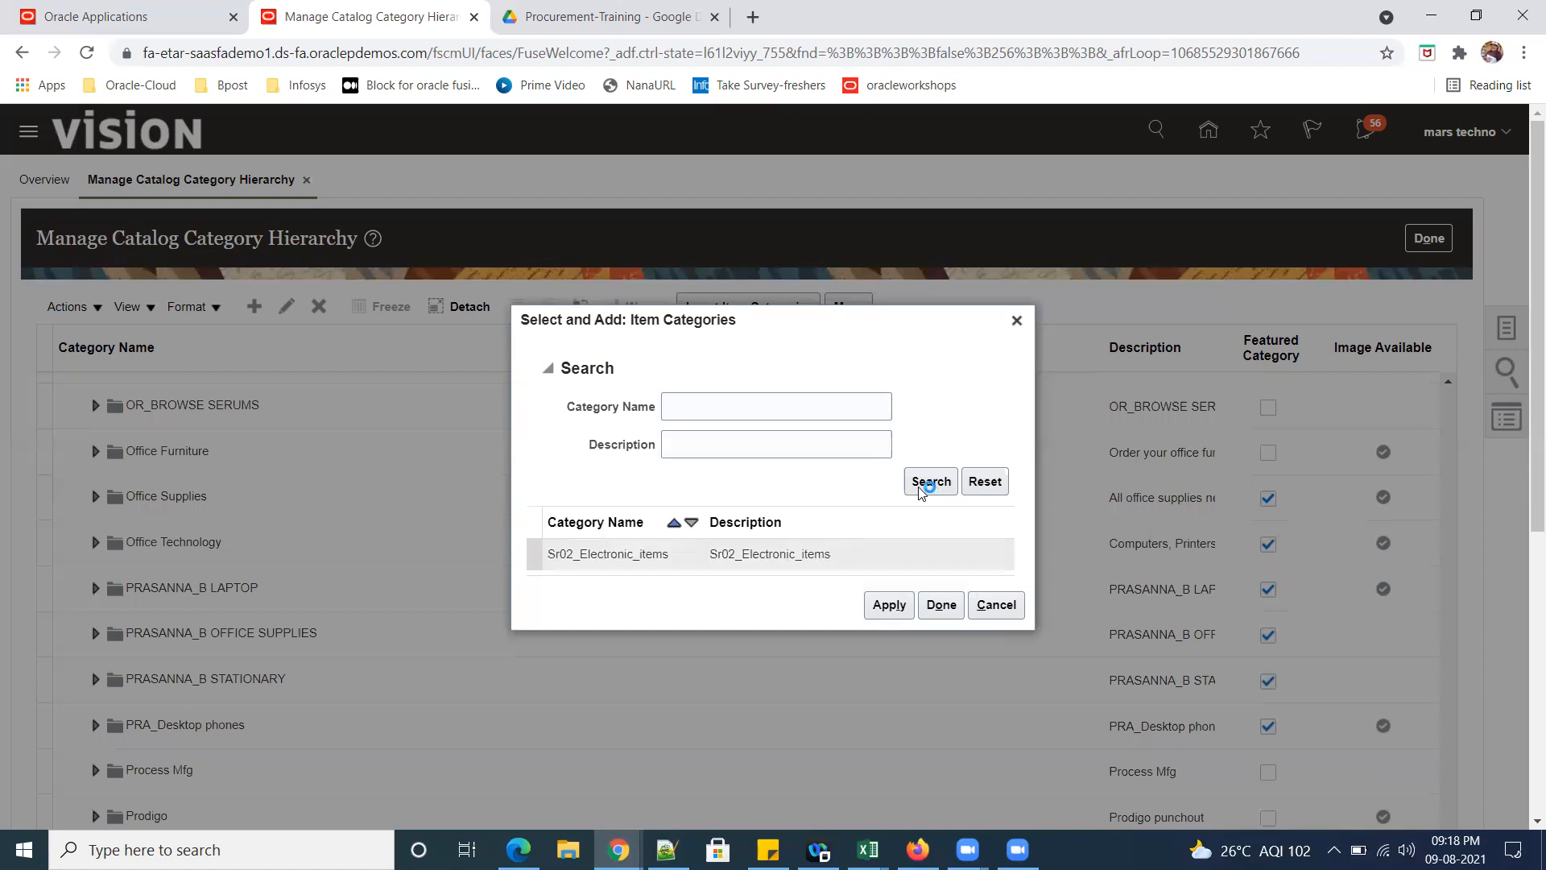
pyautogui.click(771, 557)
pyautogui.click(922, 487)
pyautogui.click(810, 556)
pyautogui.click(840, 554)
pyautogui.click(942, 604)
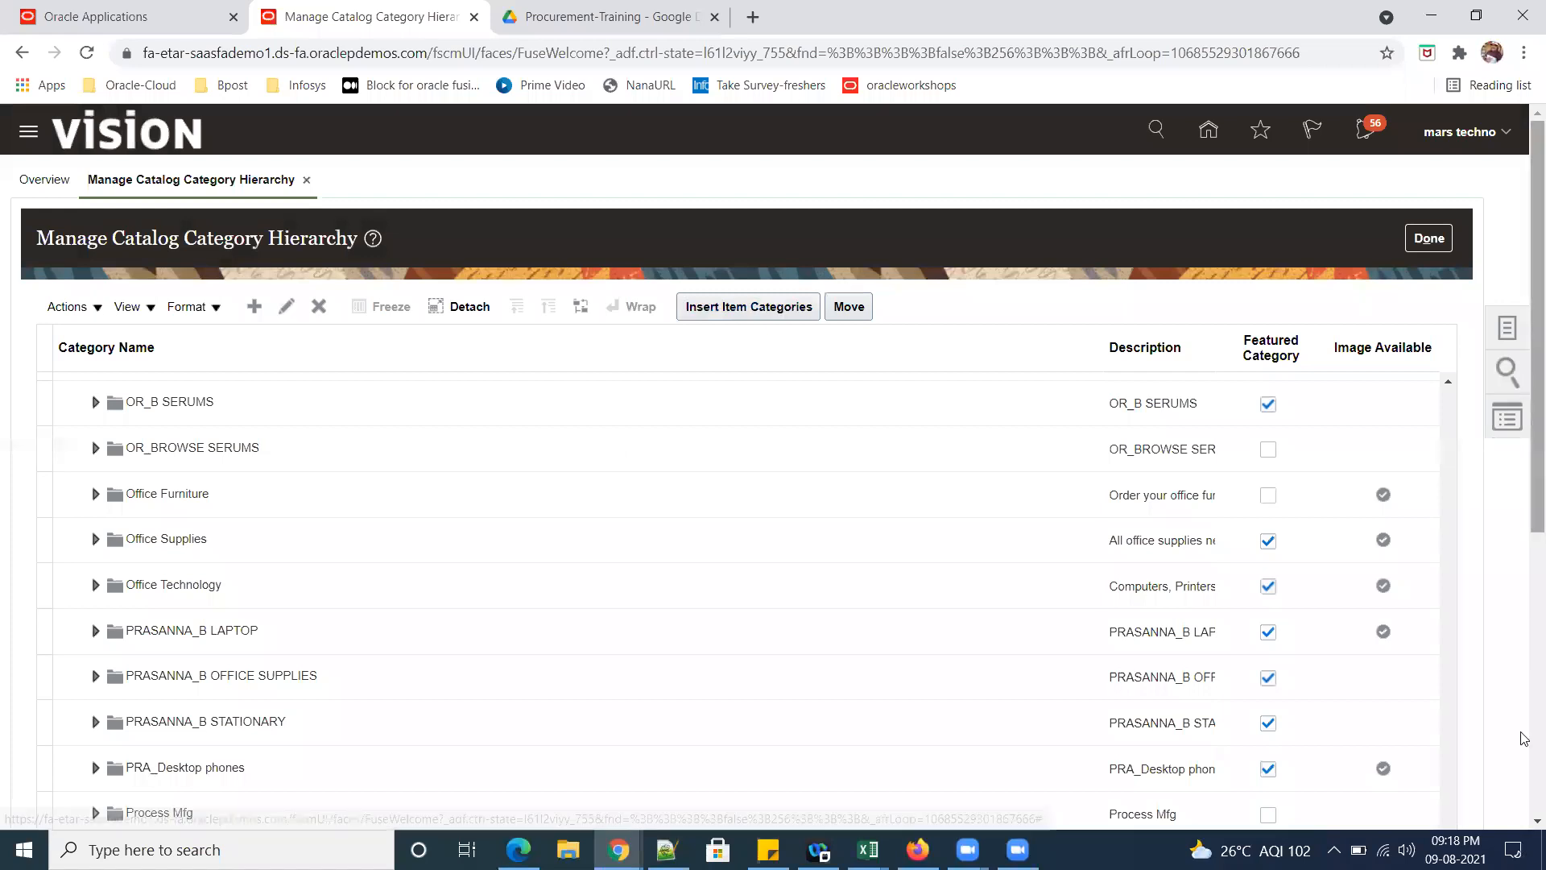
# Expand the SR02_Electronic_items browsing category to check its nested item category, and leave the catalog category hierarchy.
pyautogui.scroll(-6, 1524, 733)
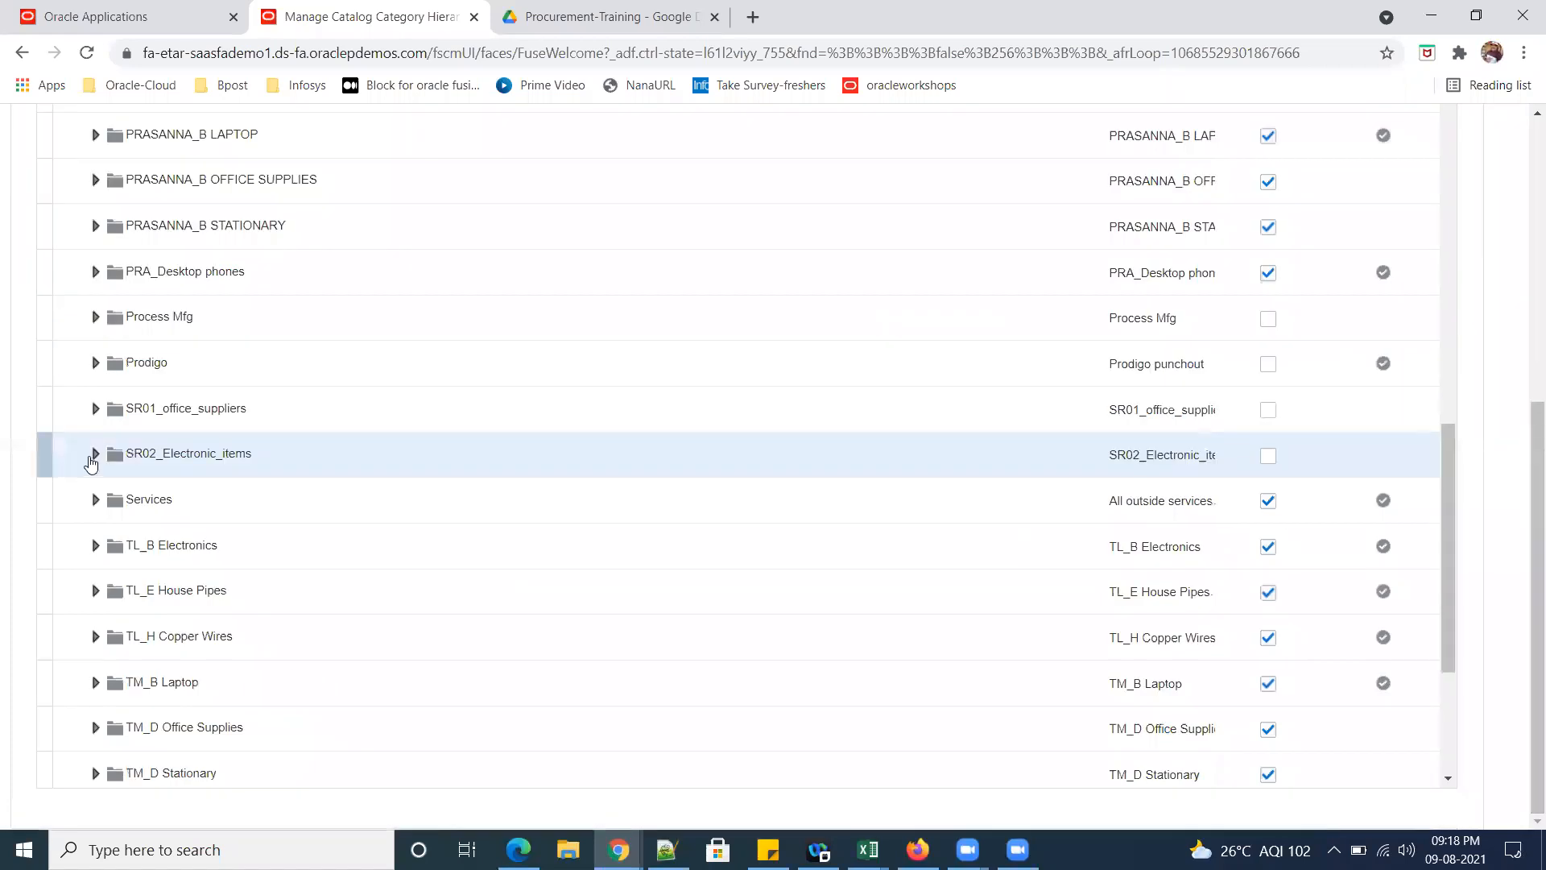
pyautogui.click(95, 453)
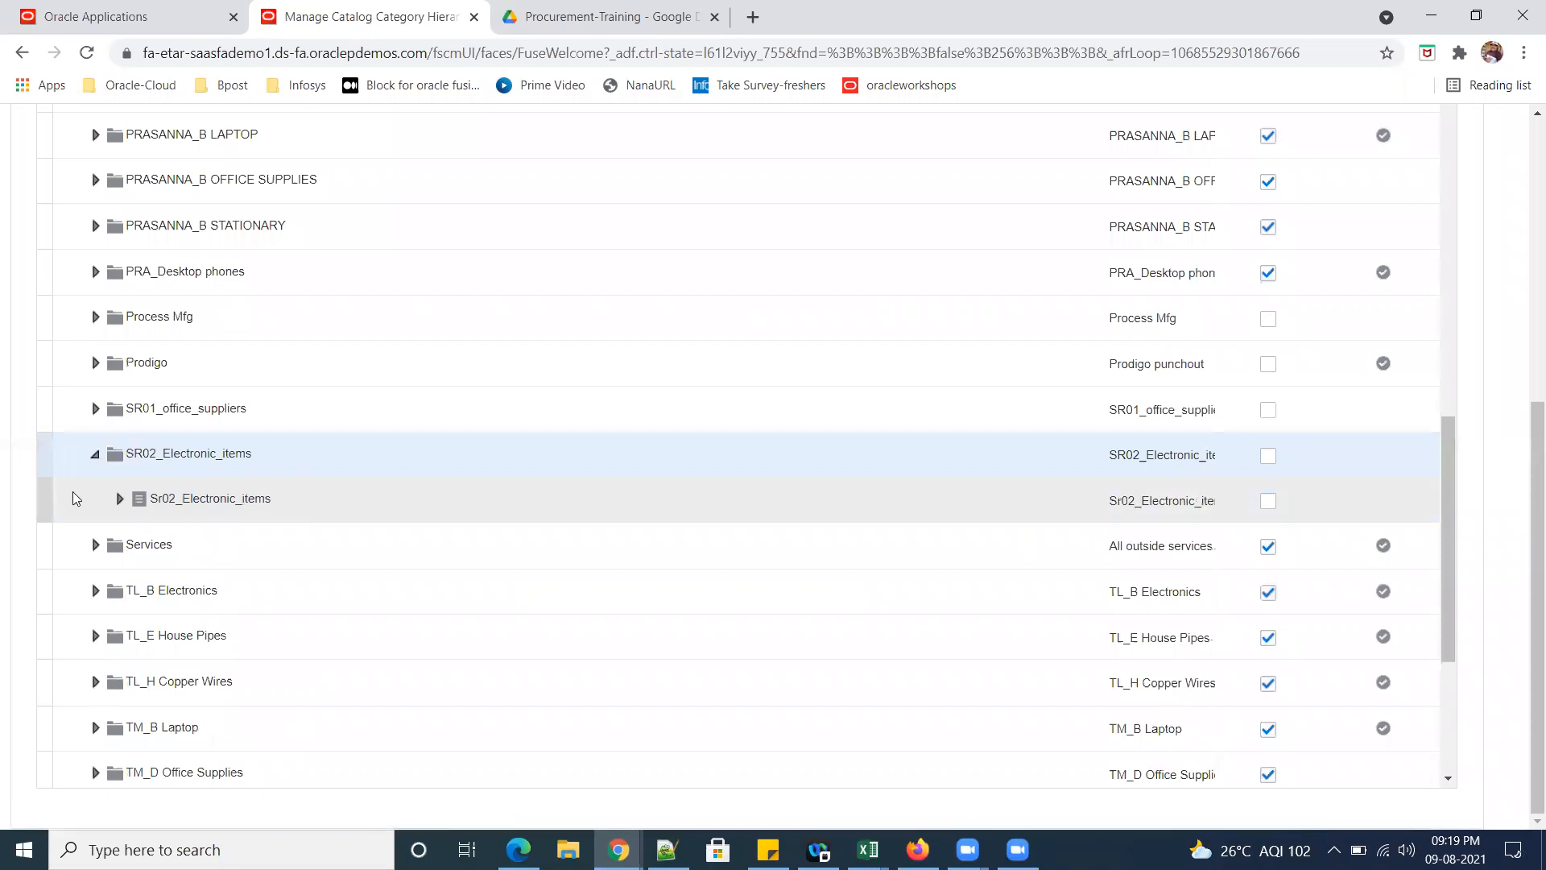
pyautogui.click(119, 498)
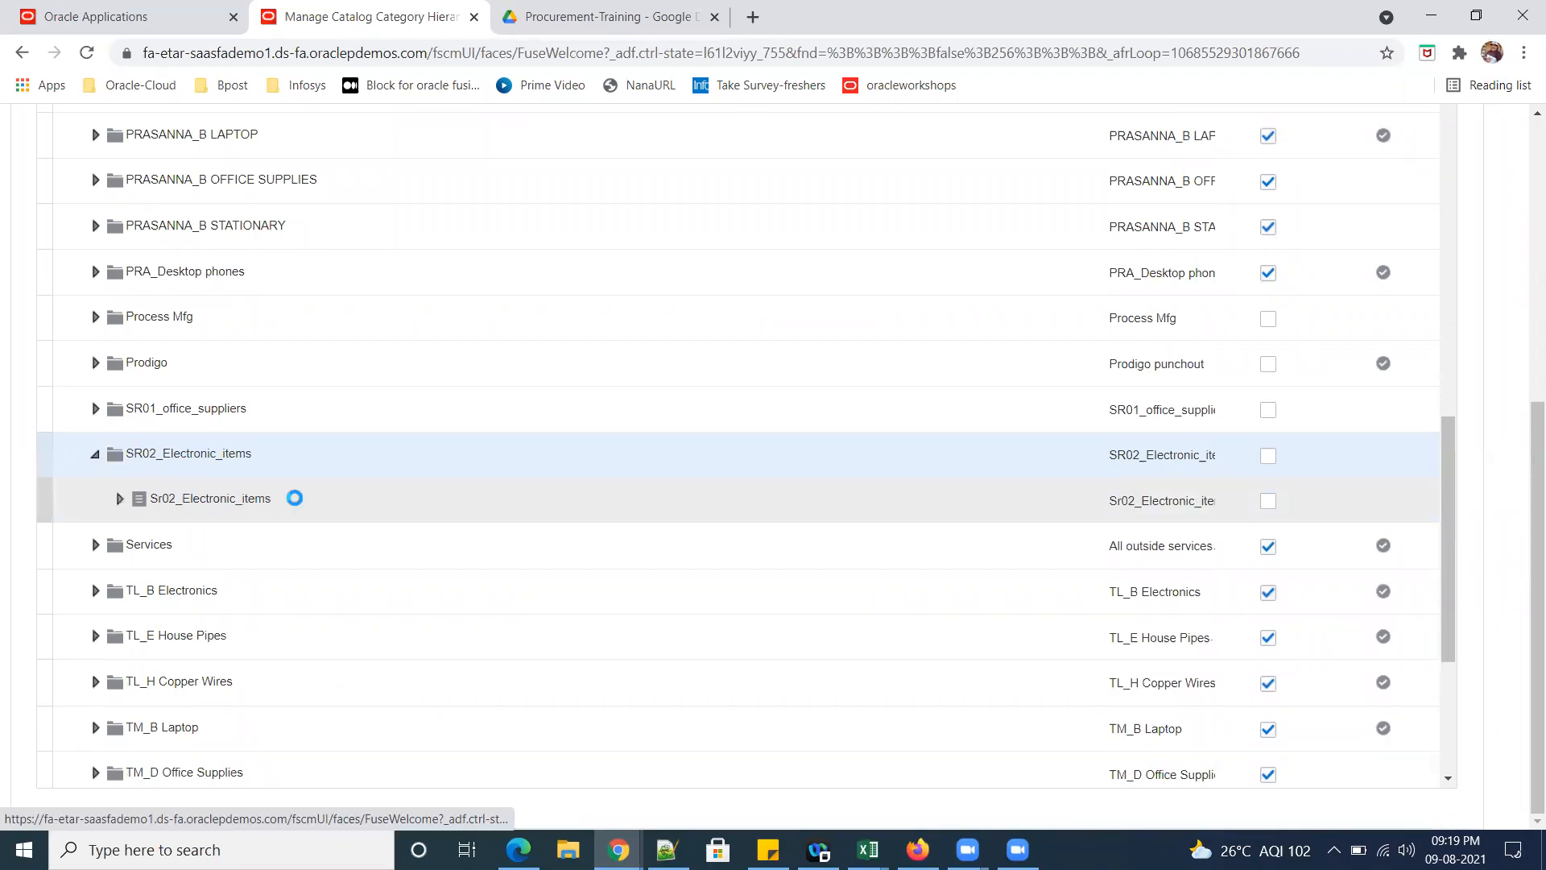
pyautogui.click(247, 501)
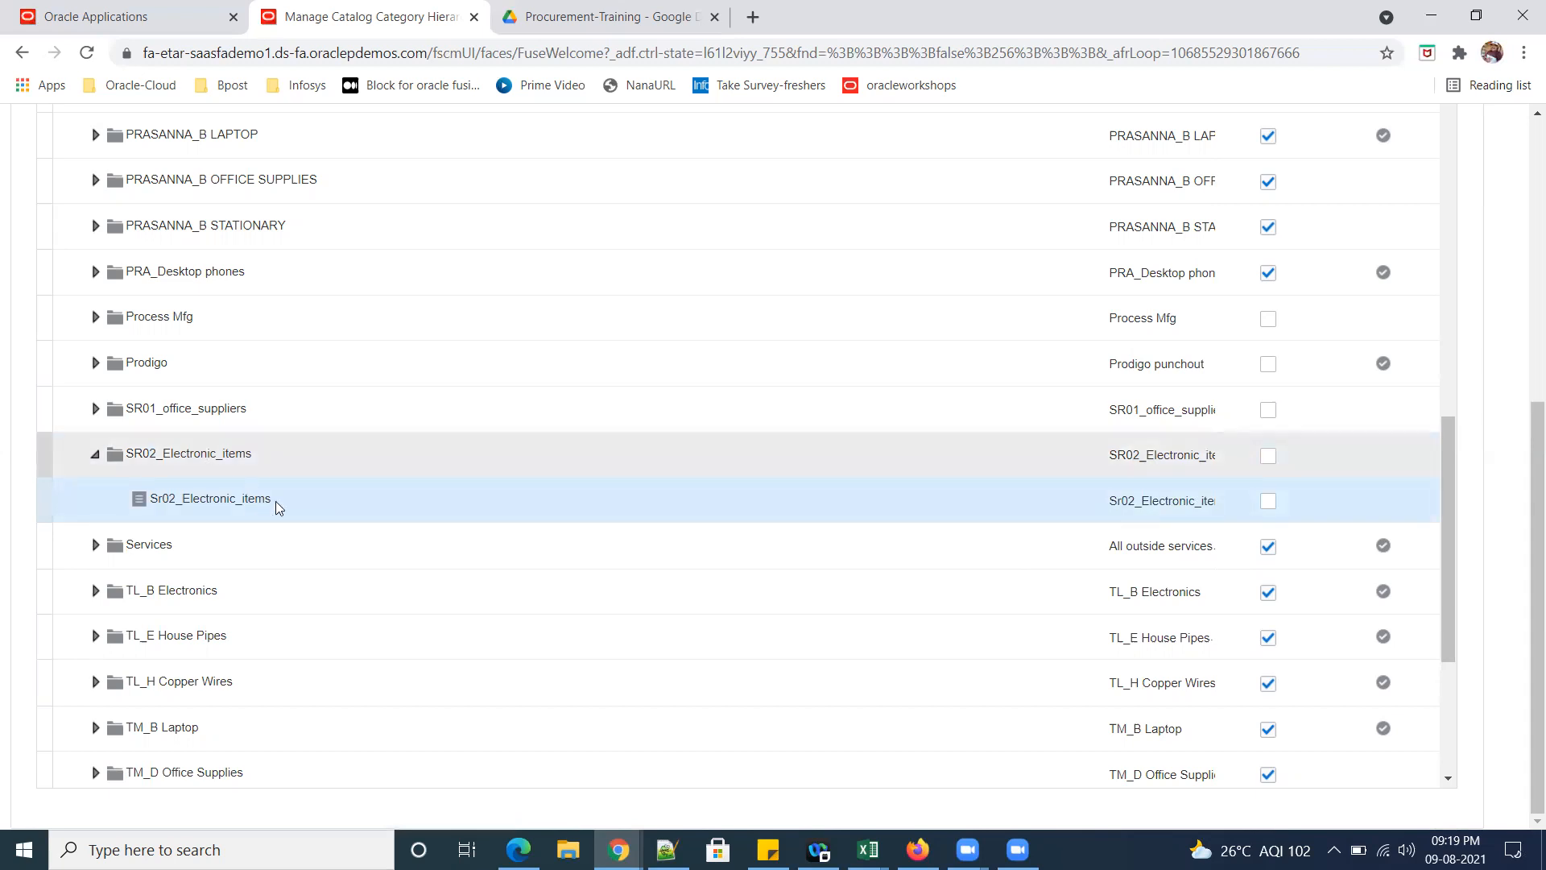
pyautogui.click(243, 445)
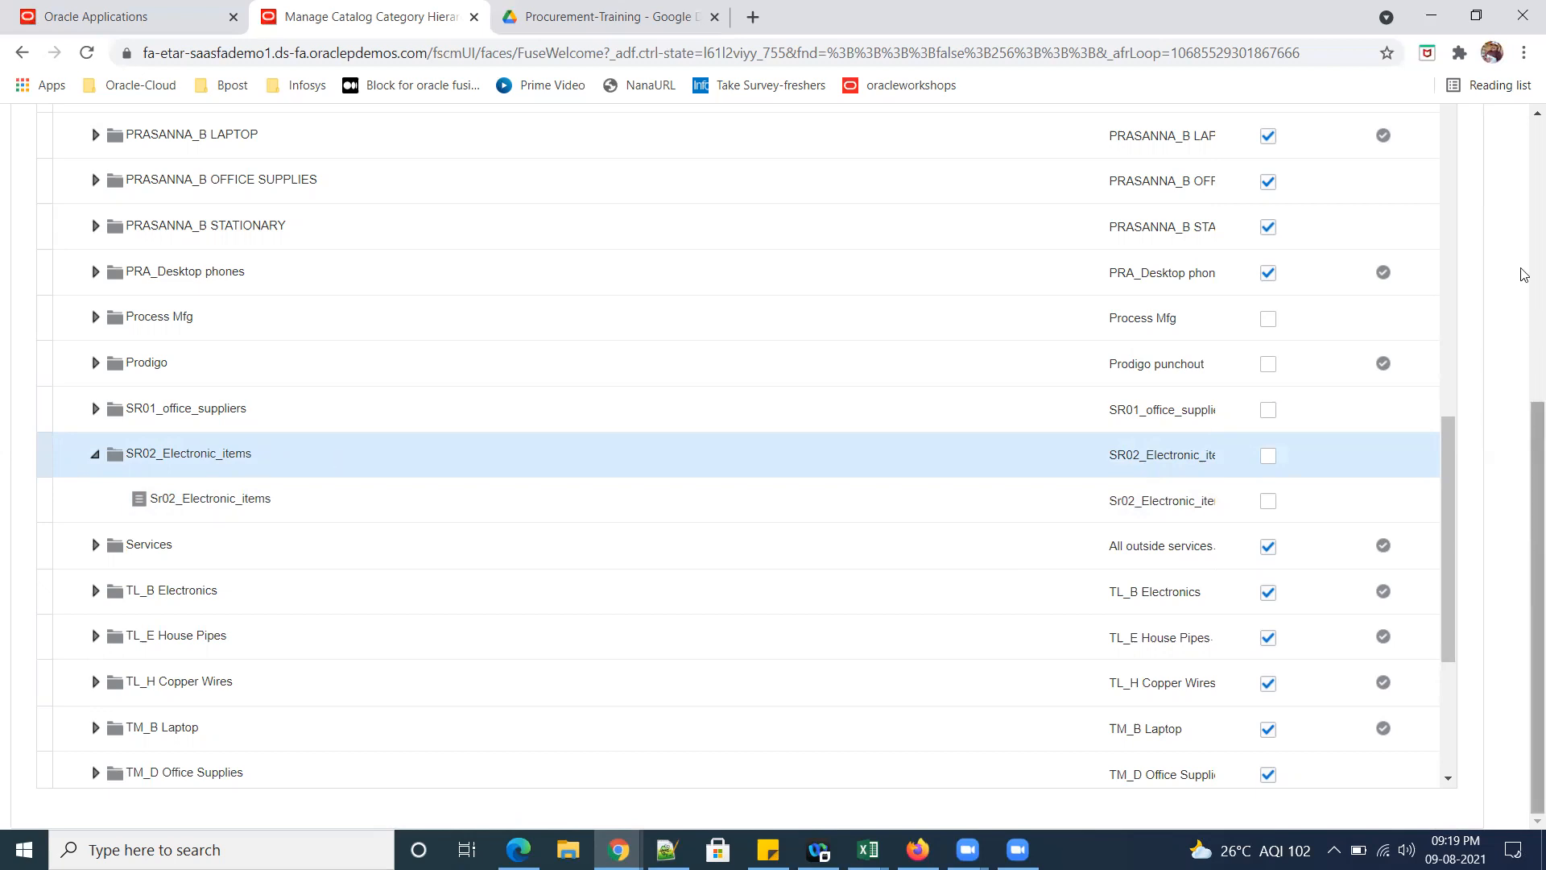
pyautogui.scroll(6, 1525, 274)
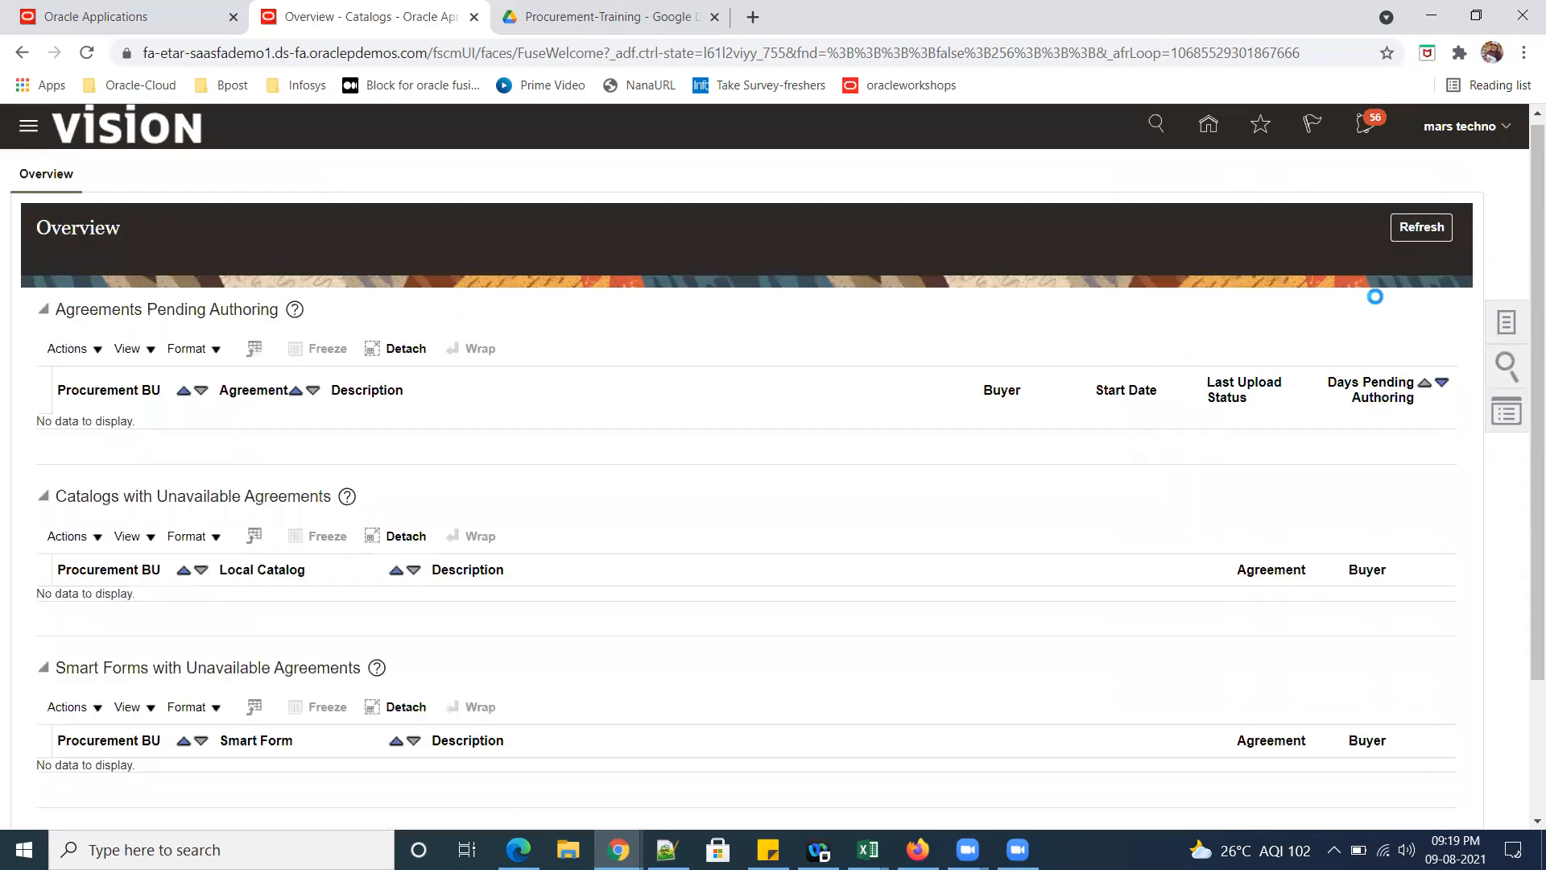
# Start a new local catalog named SR02_LOCAL_CATALOG for the SR01 US Business Units procurement BU.
pyautogui.click(1519, 344)
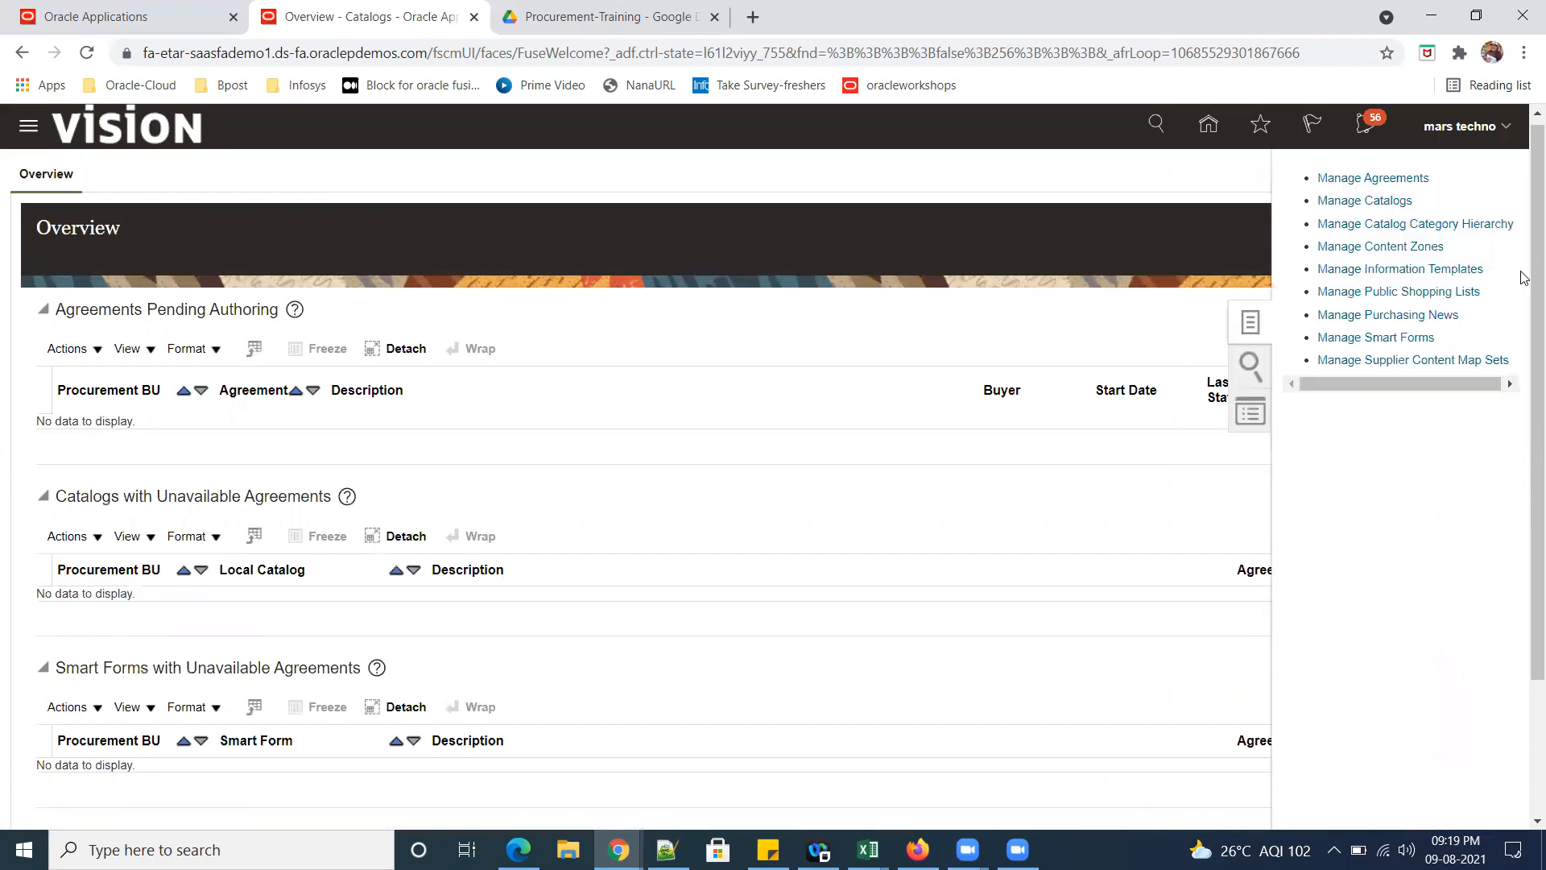
pyautogui.click(1389, 201)
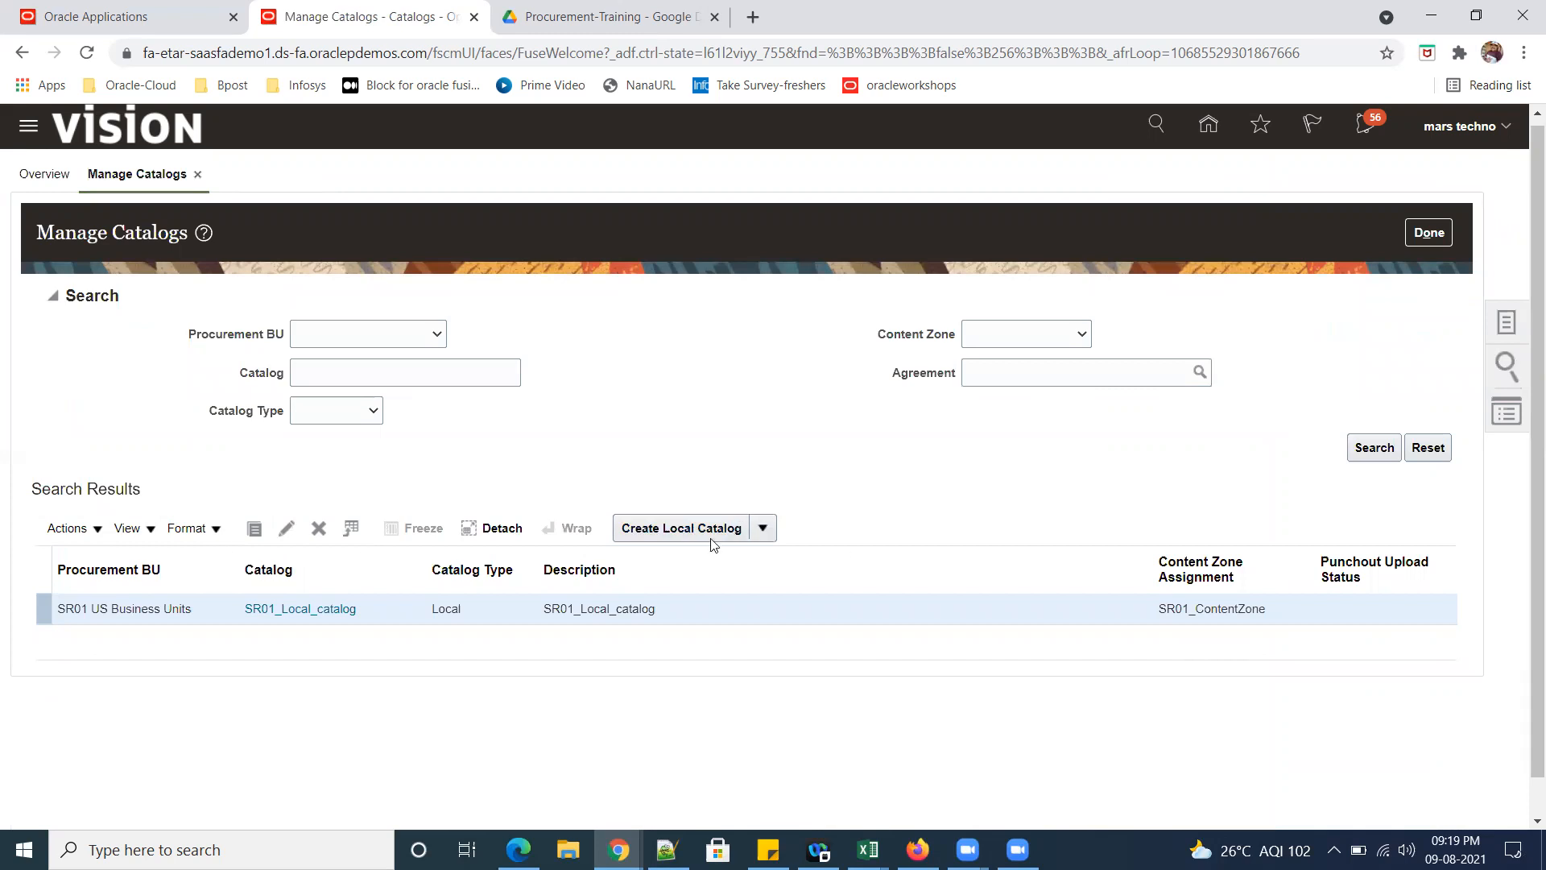
pyautogui.click(668, 532)
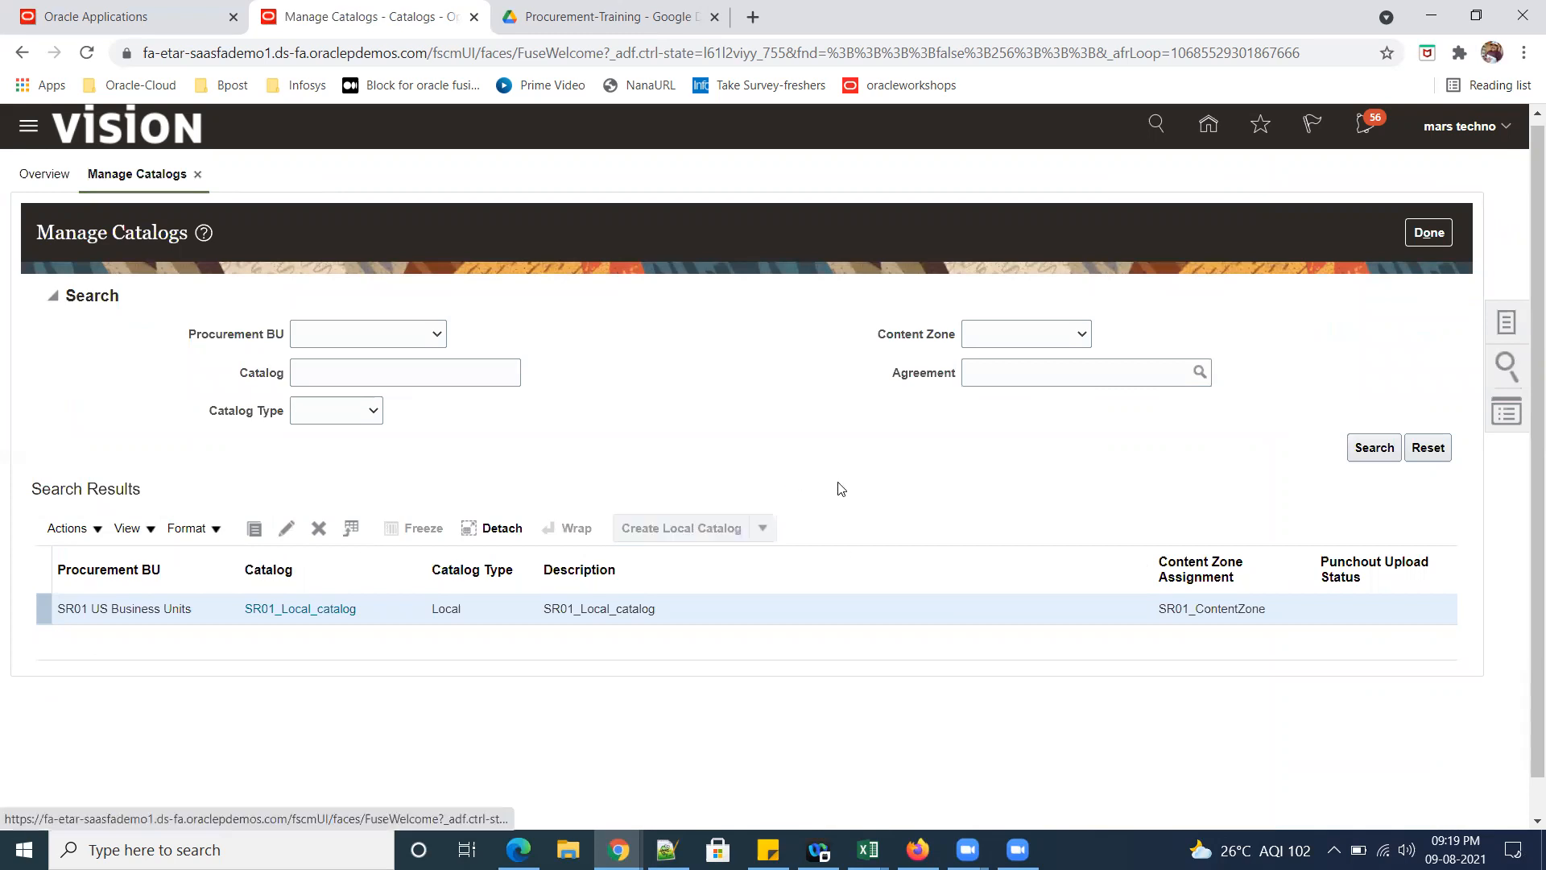
pyautogui.click(261, 346)
pyautogui.write('SR02_LO')
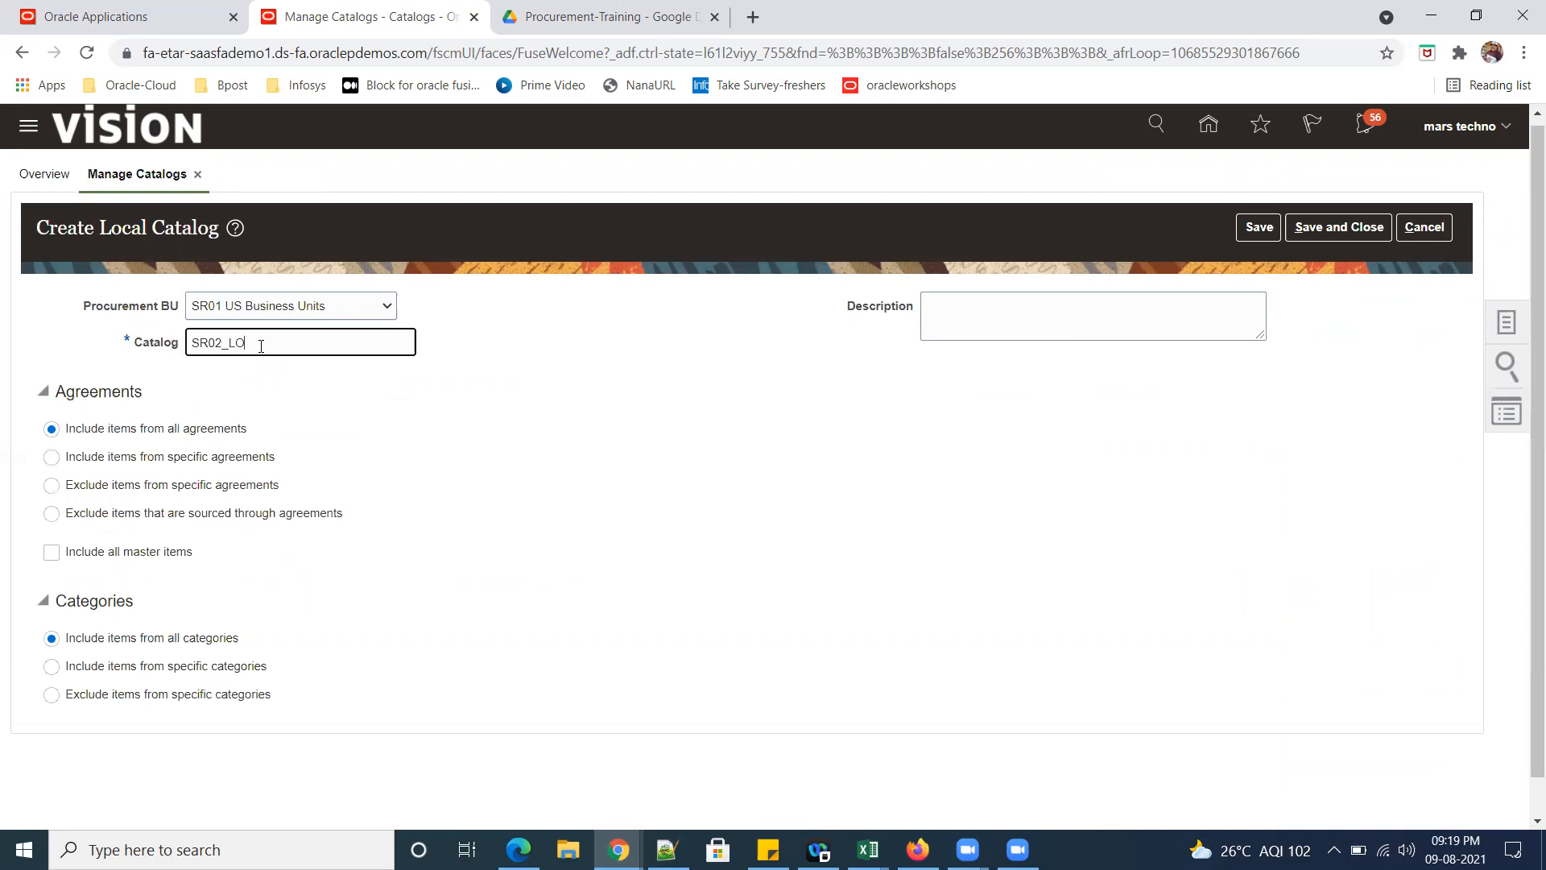
pyautogui.write('CAL_CATALOG')
pyautogui.click(593, 382)
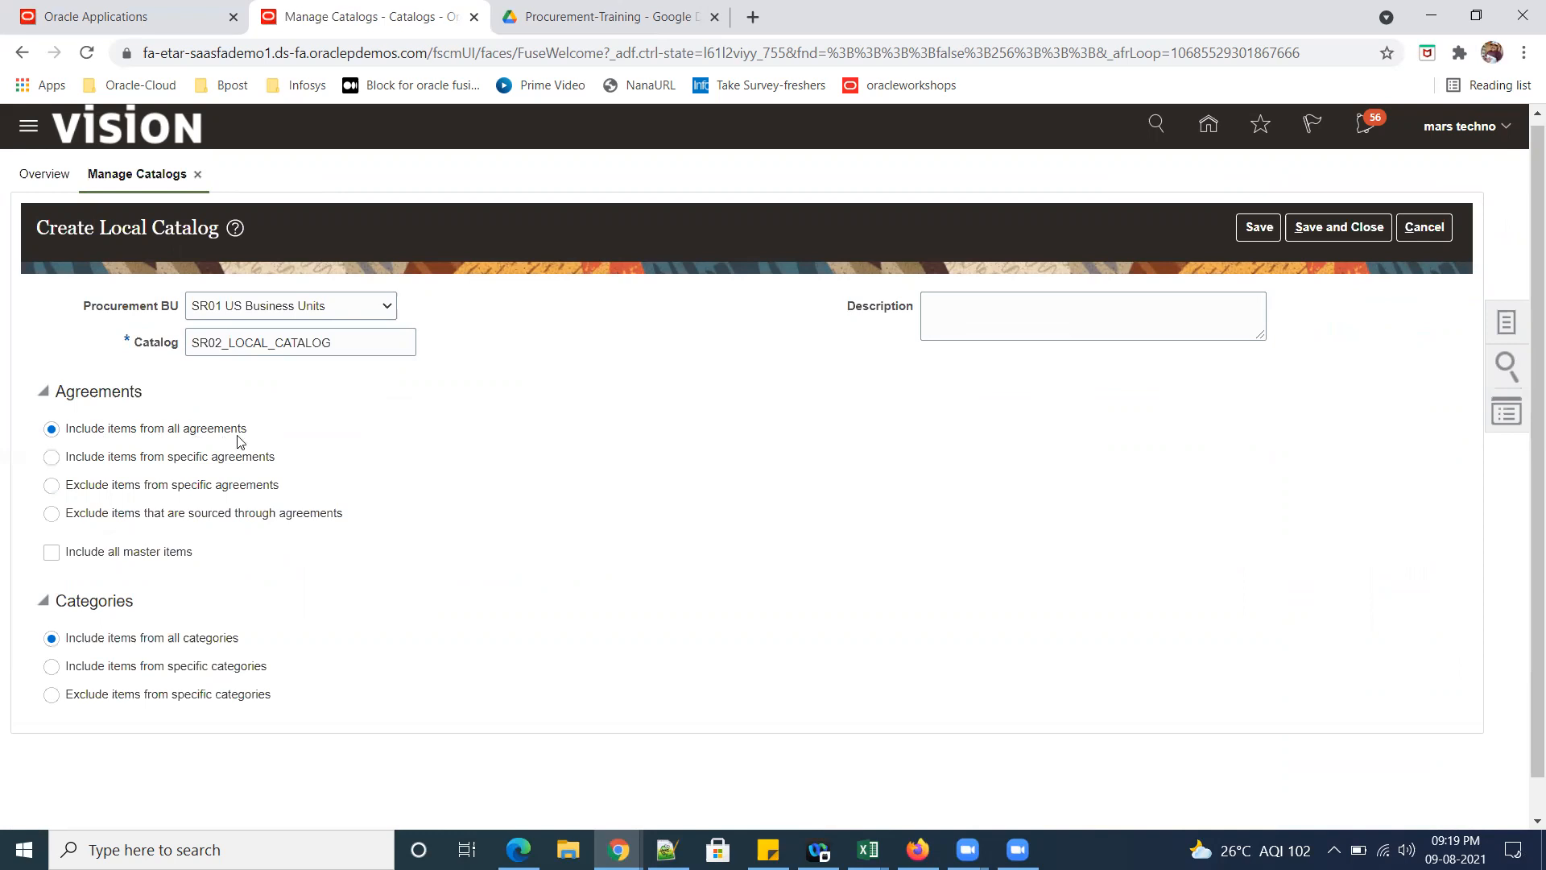
# Preview the option to include items from specific agreements, and switch back to including items from all agreements.
pyautogui.tripleClick(69, 441)
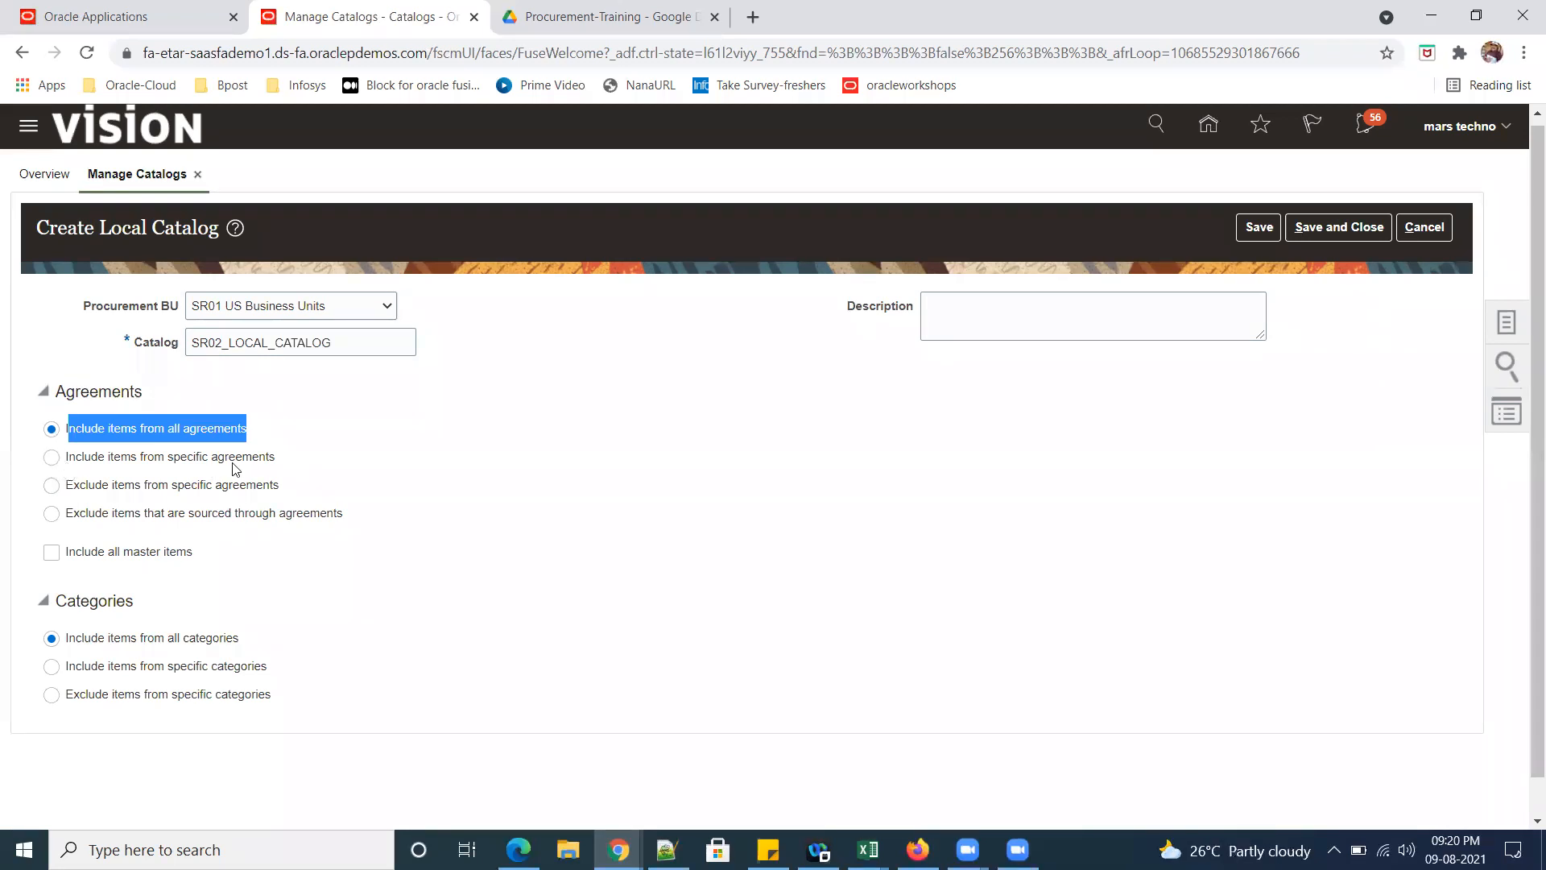
pyautogui.moveTo(278, 459); pyautogui.dragTo(68, 470)
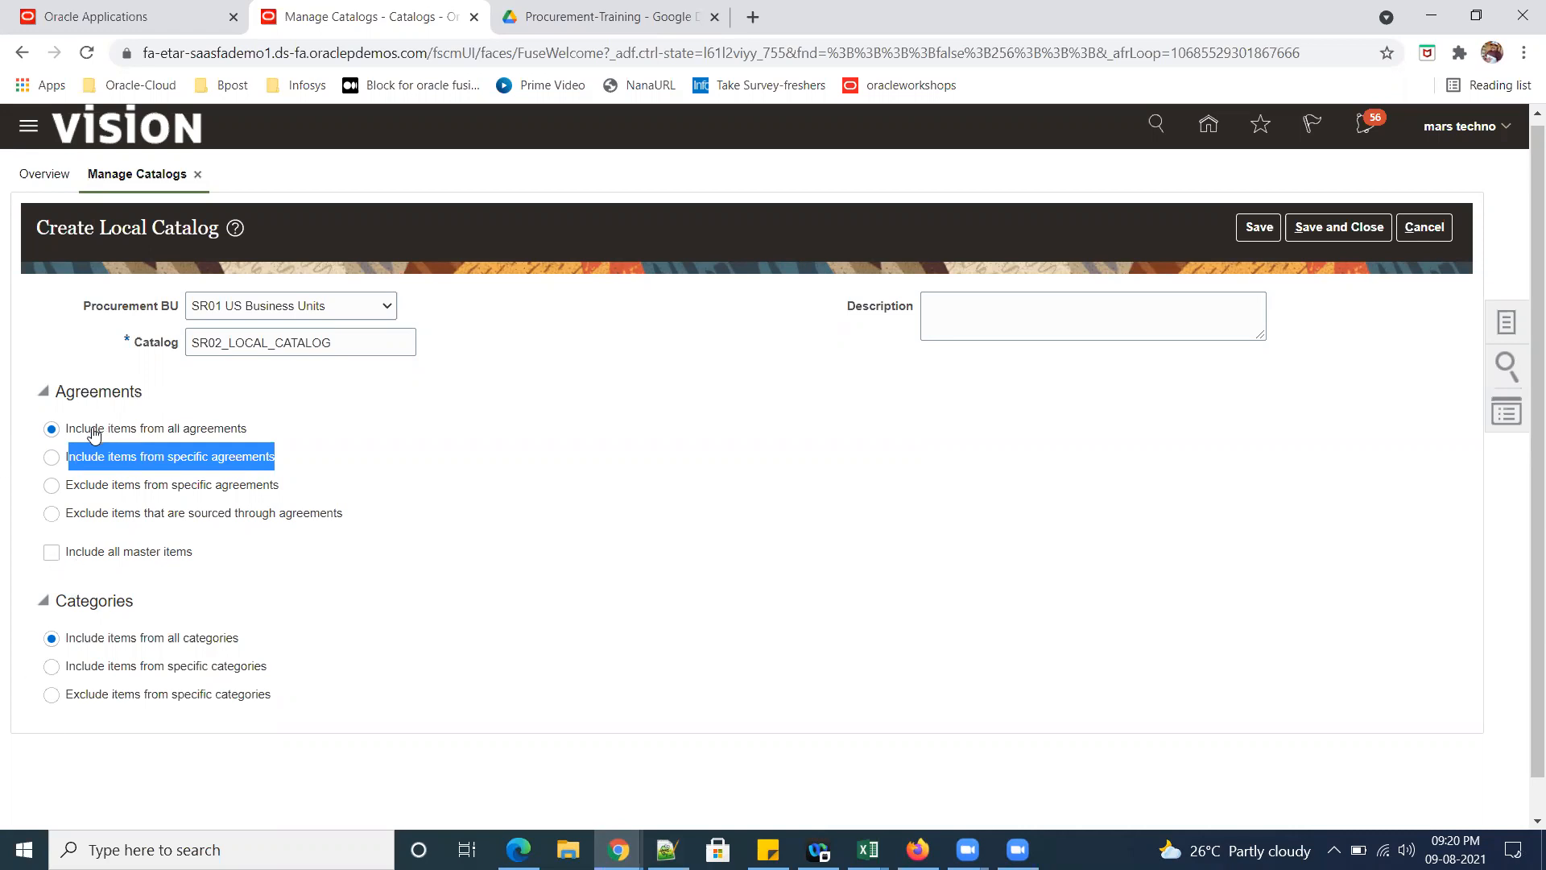
pyautogui.click(53, 460)
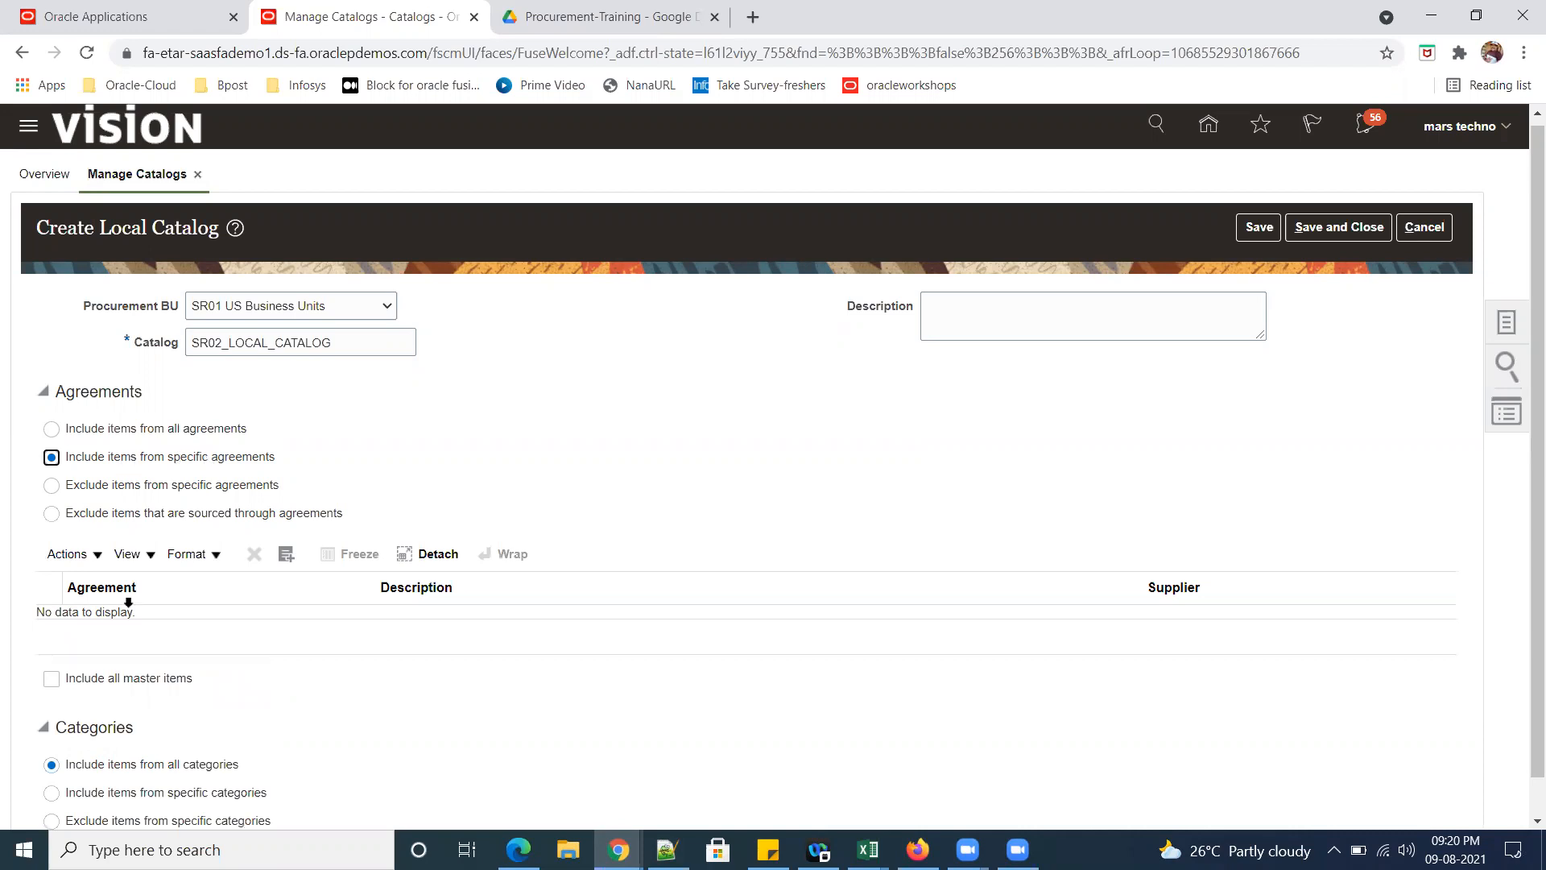
pyautogui.click(60, 435)
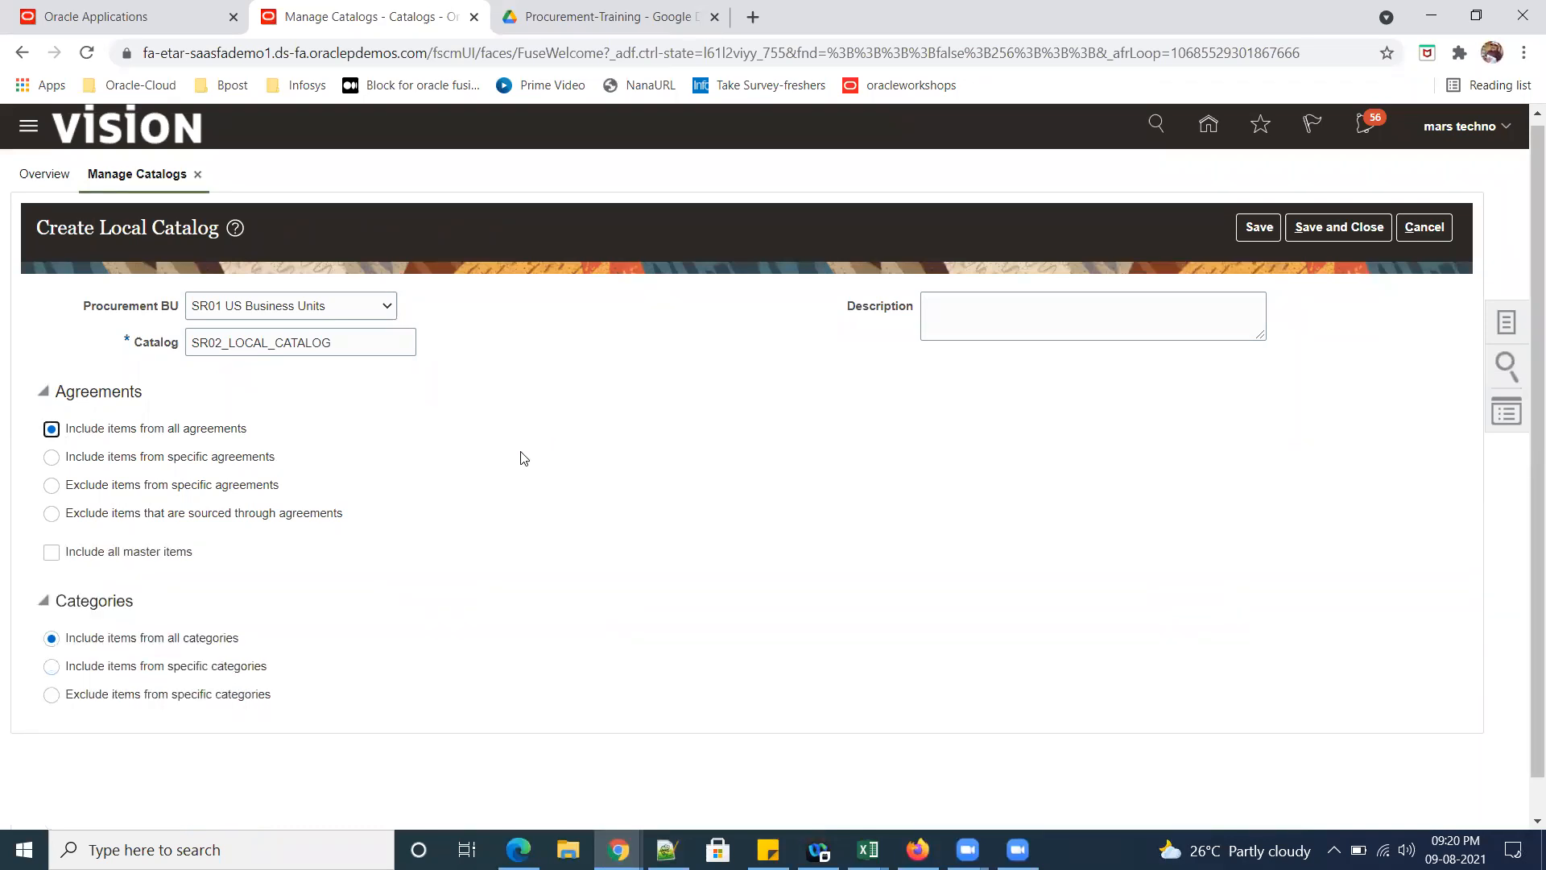
# Limit the catalog to specific categories, searching for SR02 and adding the Sr02_Electronic_items category of type Item.
pyautogui.scroll(-1, 567, 447)
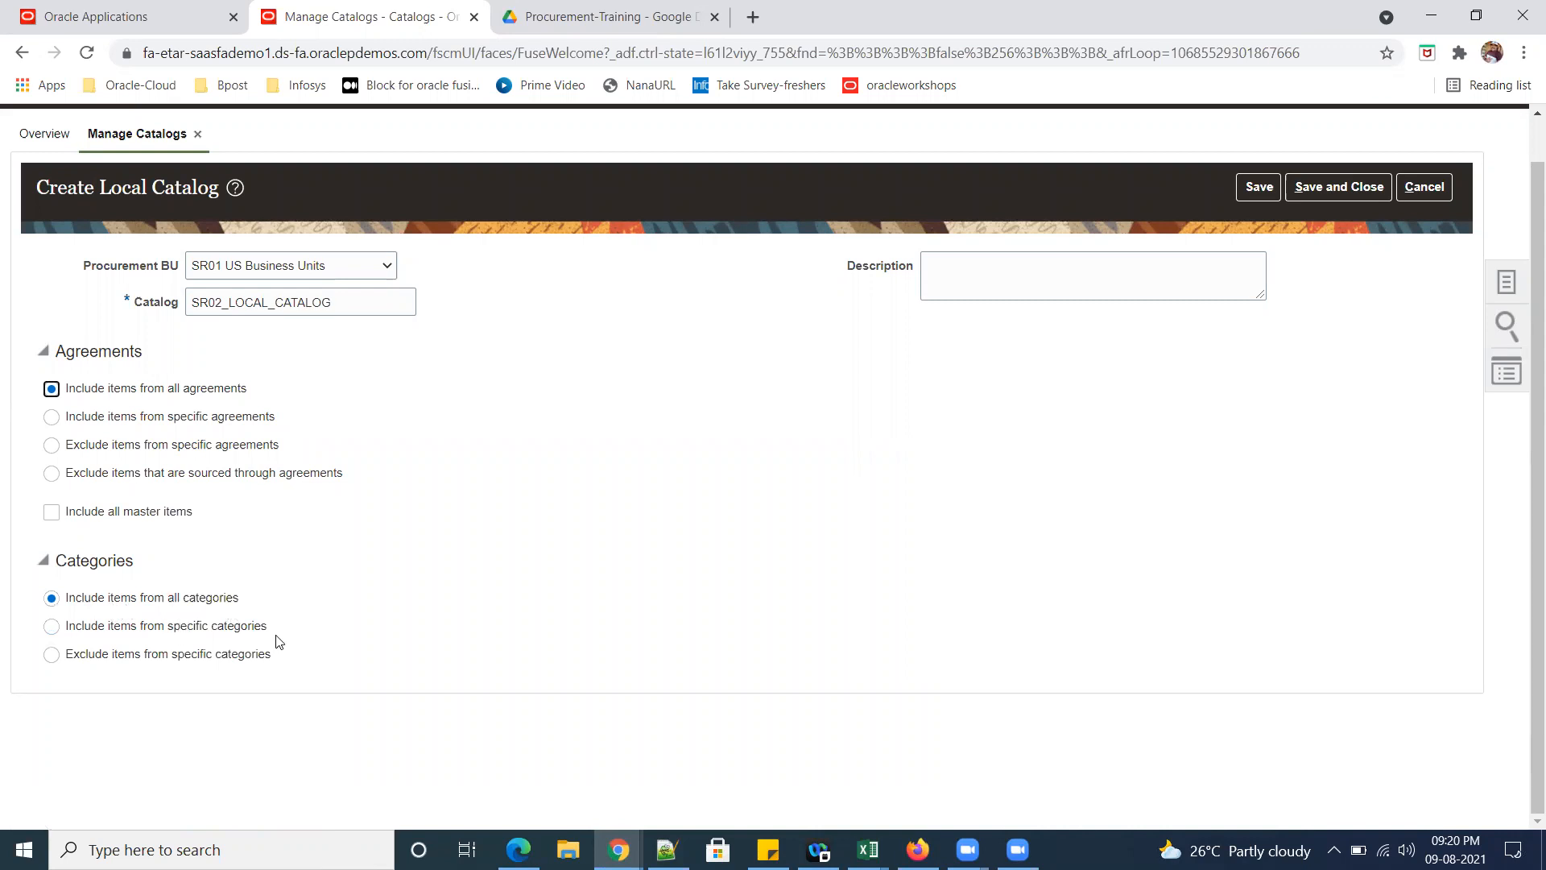
pyautogui.click(52, 627)
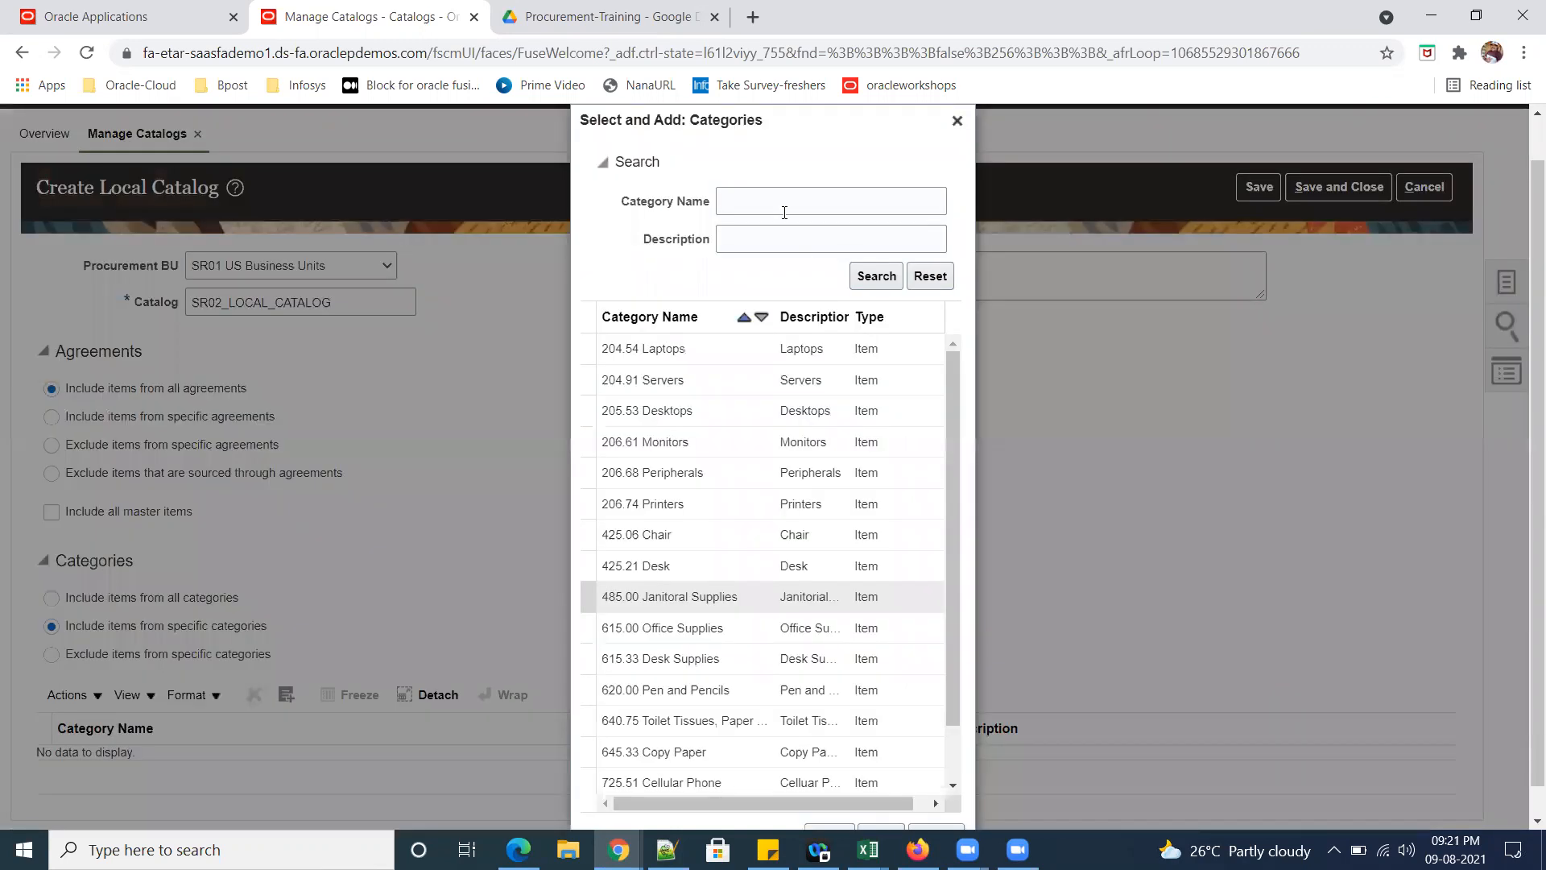
pyautogui.click(799, 210)
pyautogui.write('SR')
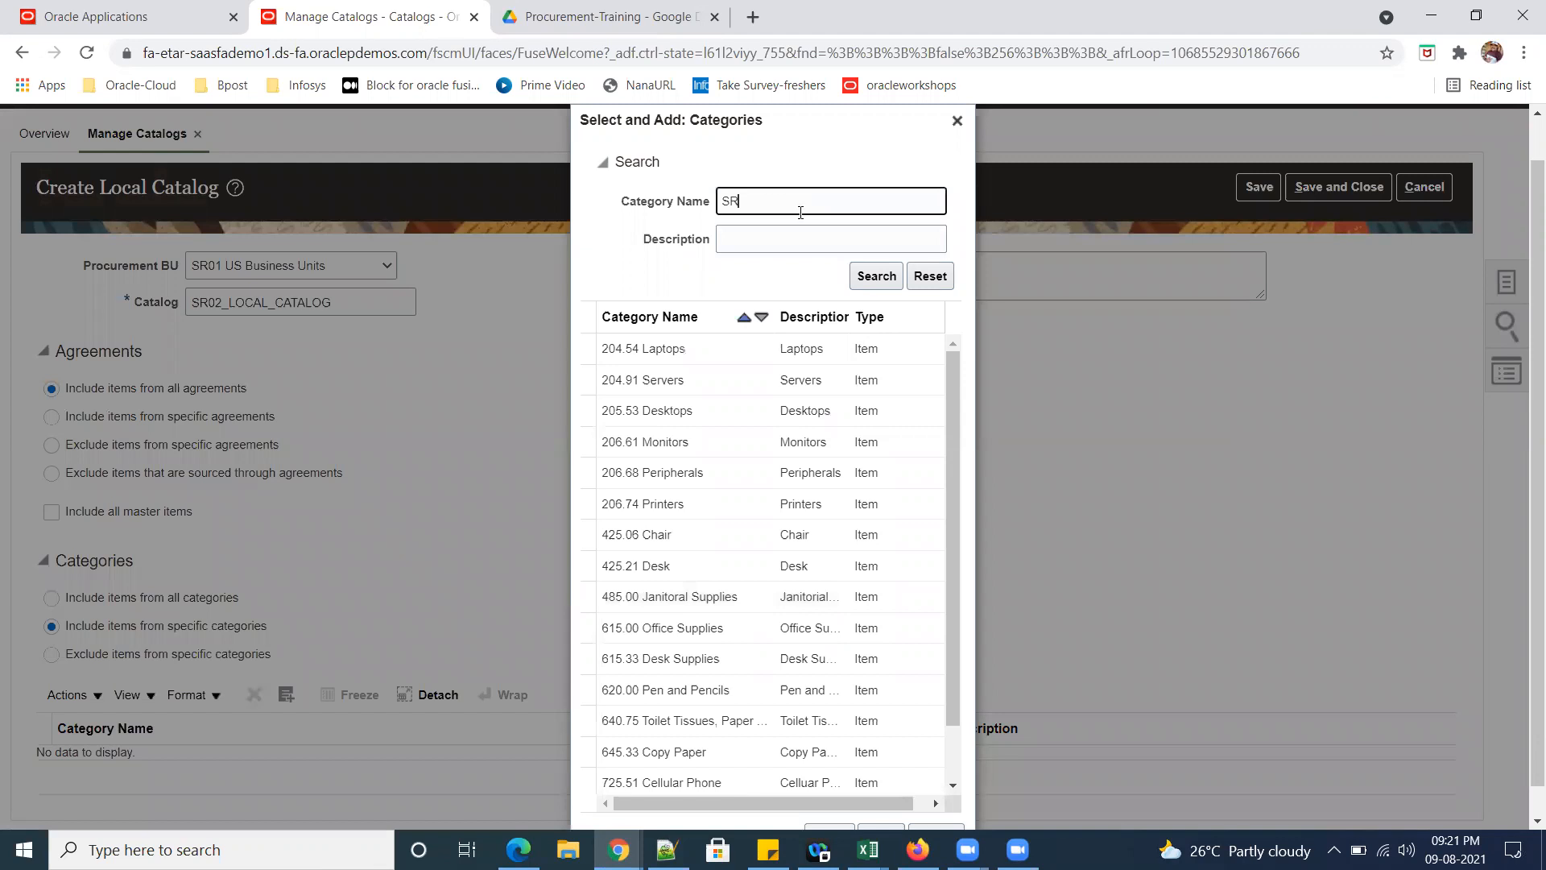
pyautogui.click(861, 283)
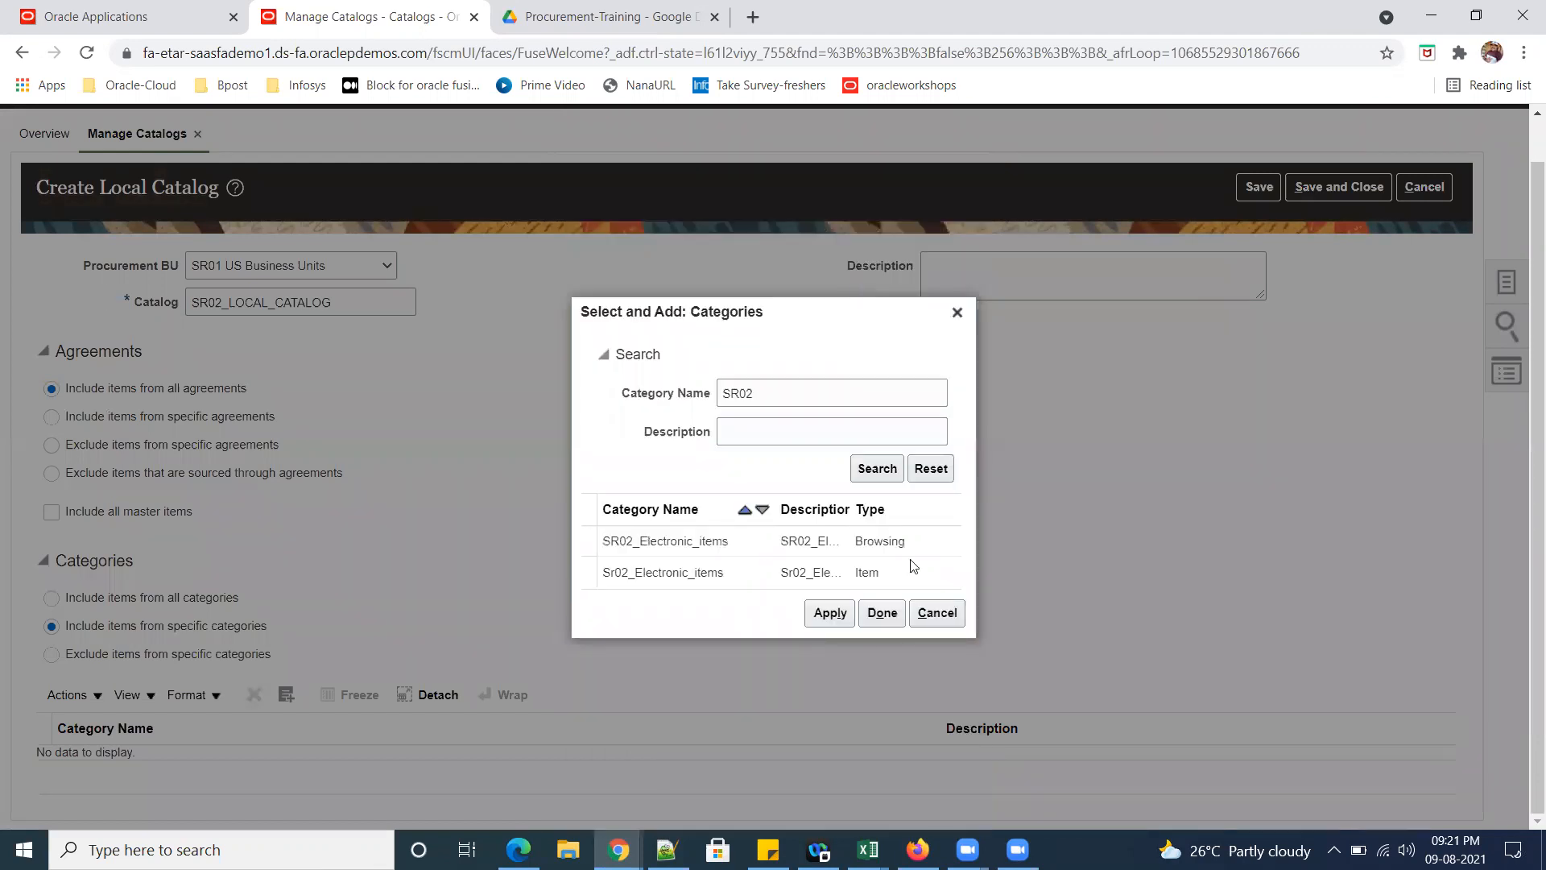
pyautogui.click(914, 568)
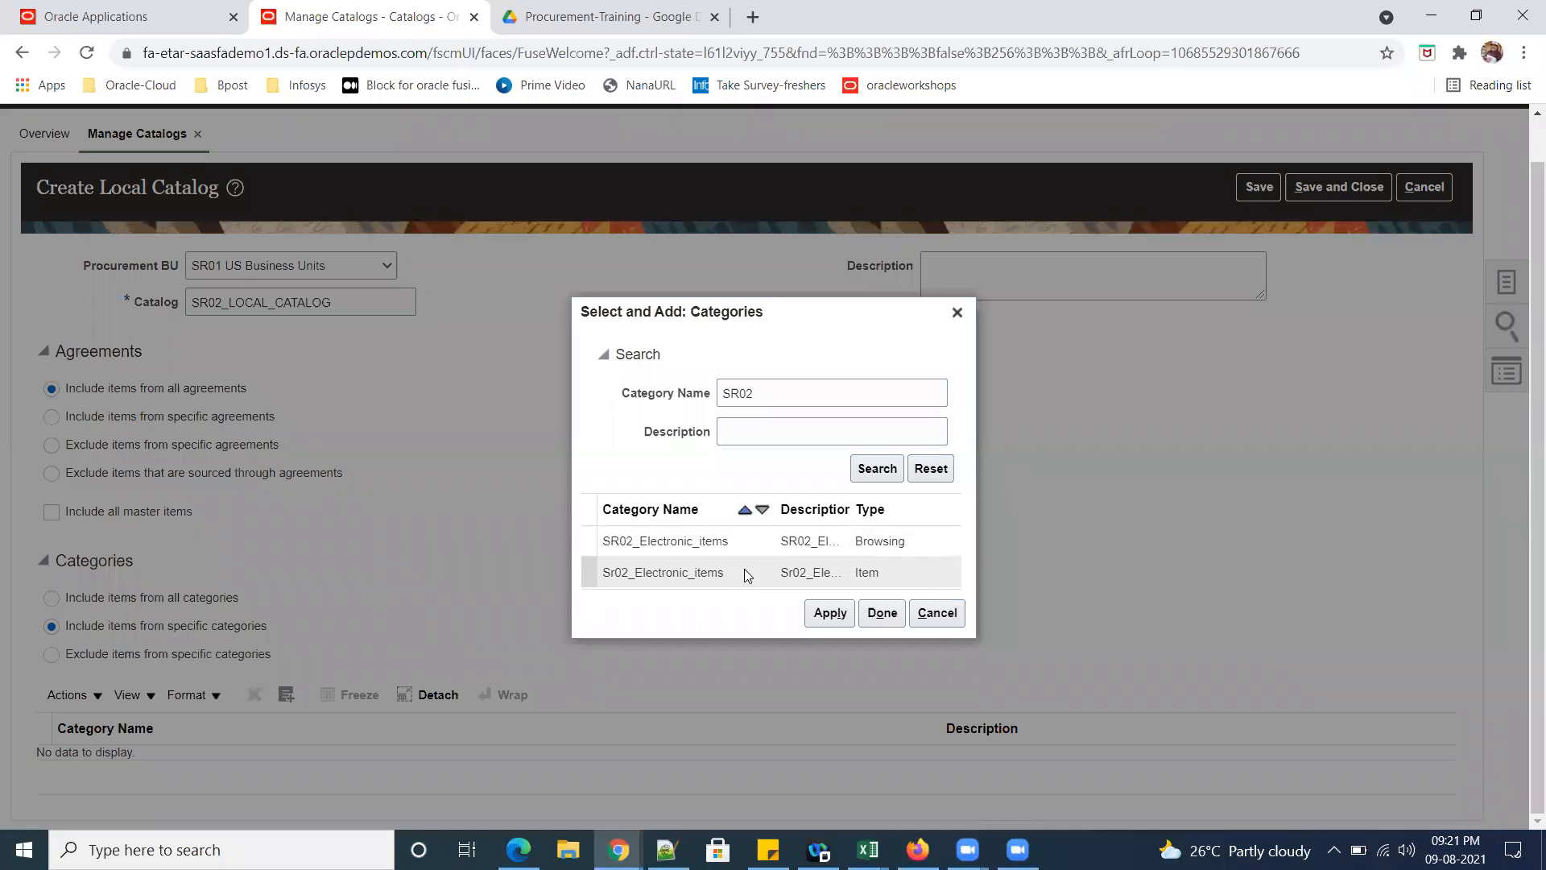
pyautogui.click(832, 619)
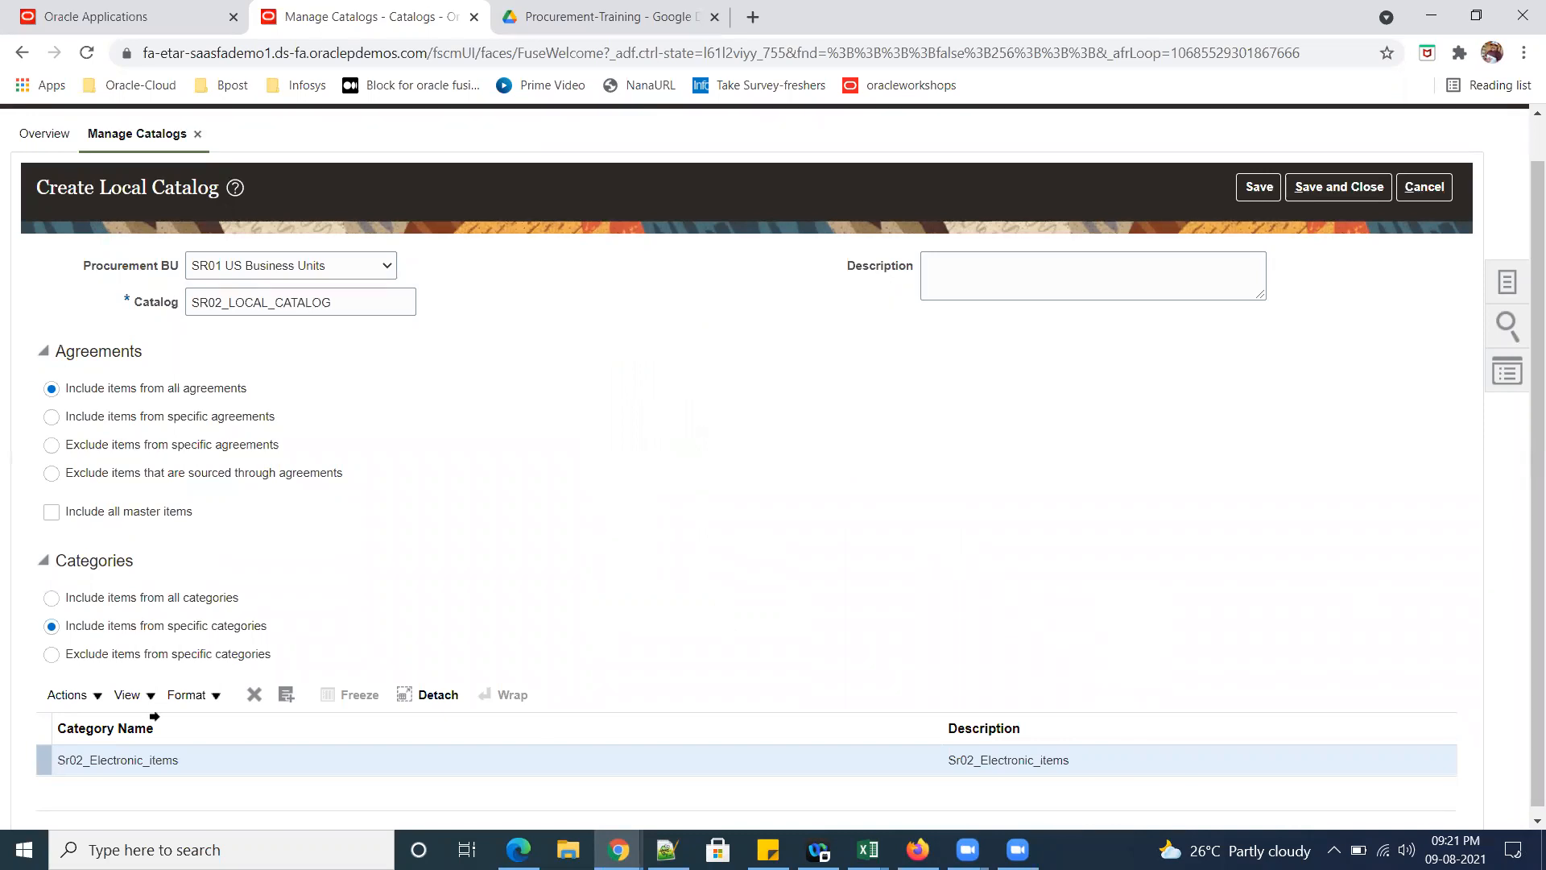
# Save and close the new local catalog, and acknowledge the confirmation.
pyautogui.scroll(1, 1056, 500)
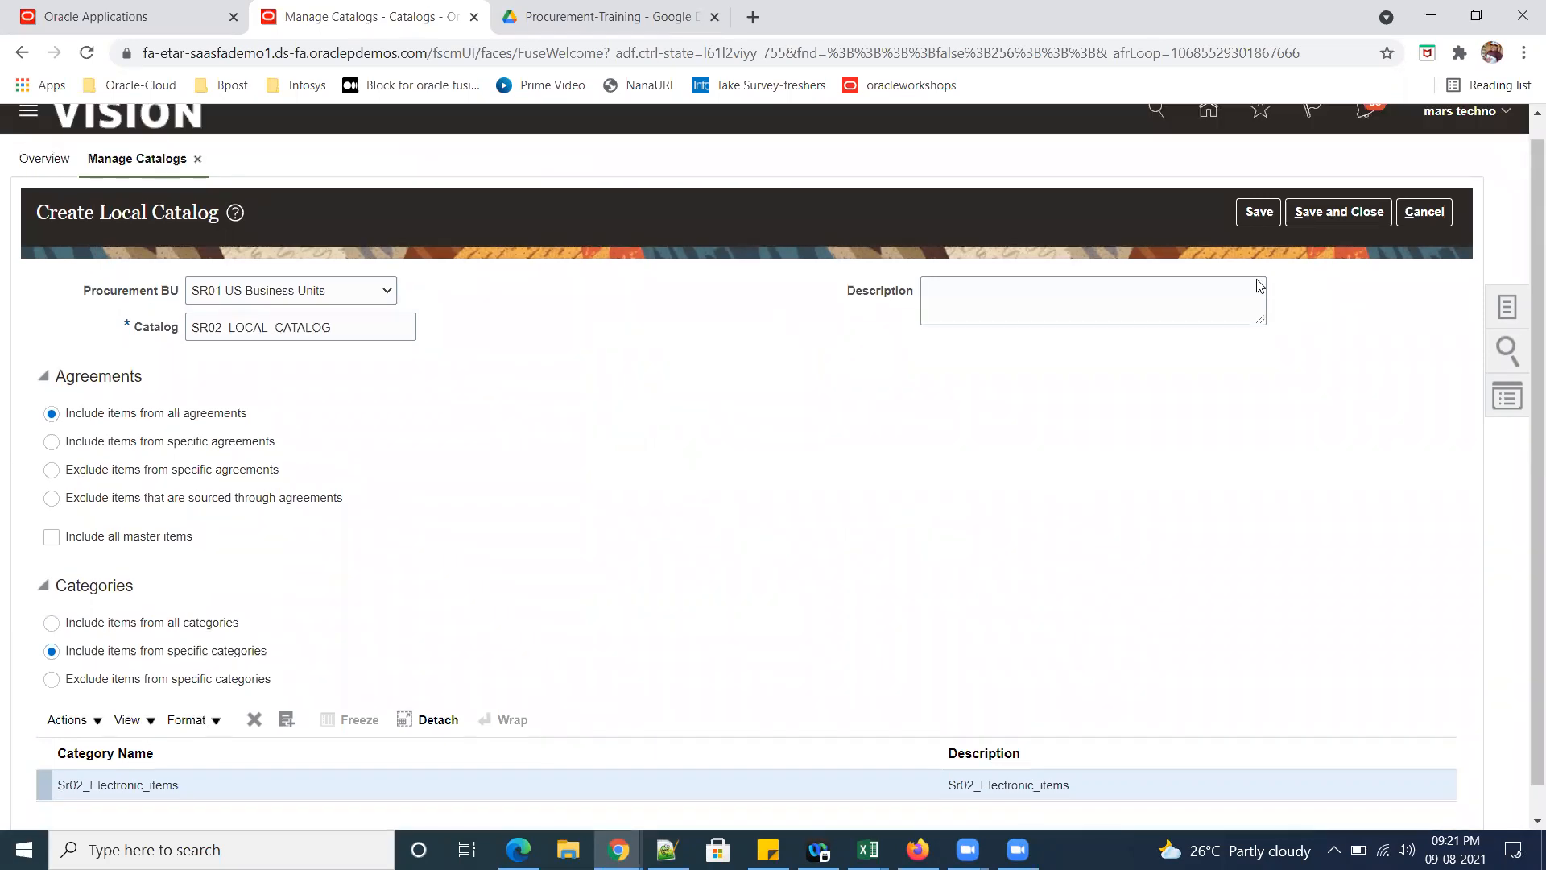
pyautogui.scroll(1, 1262, 240)
pyautogui.click(1261, 235)
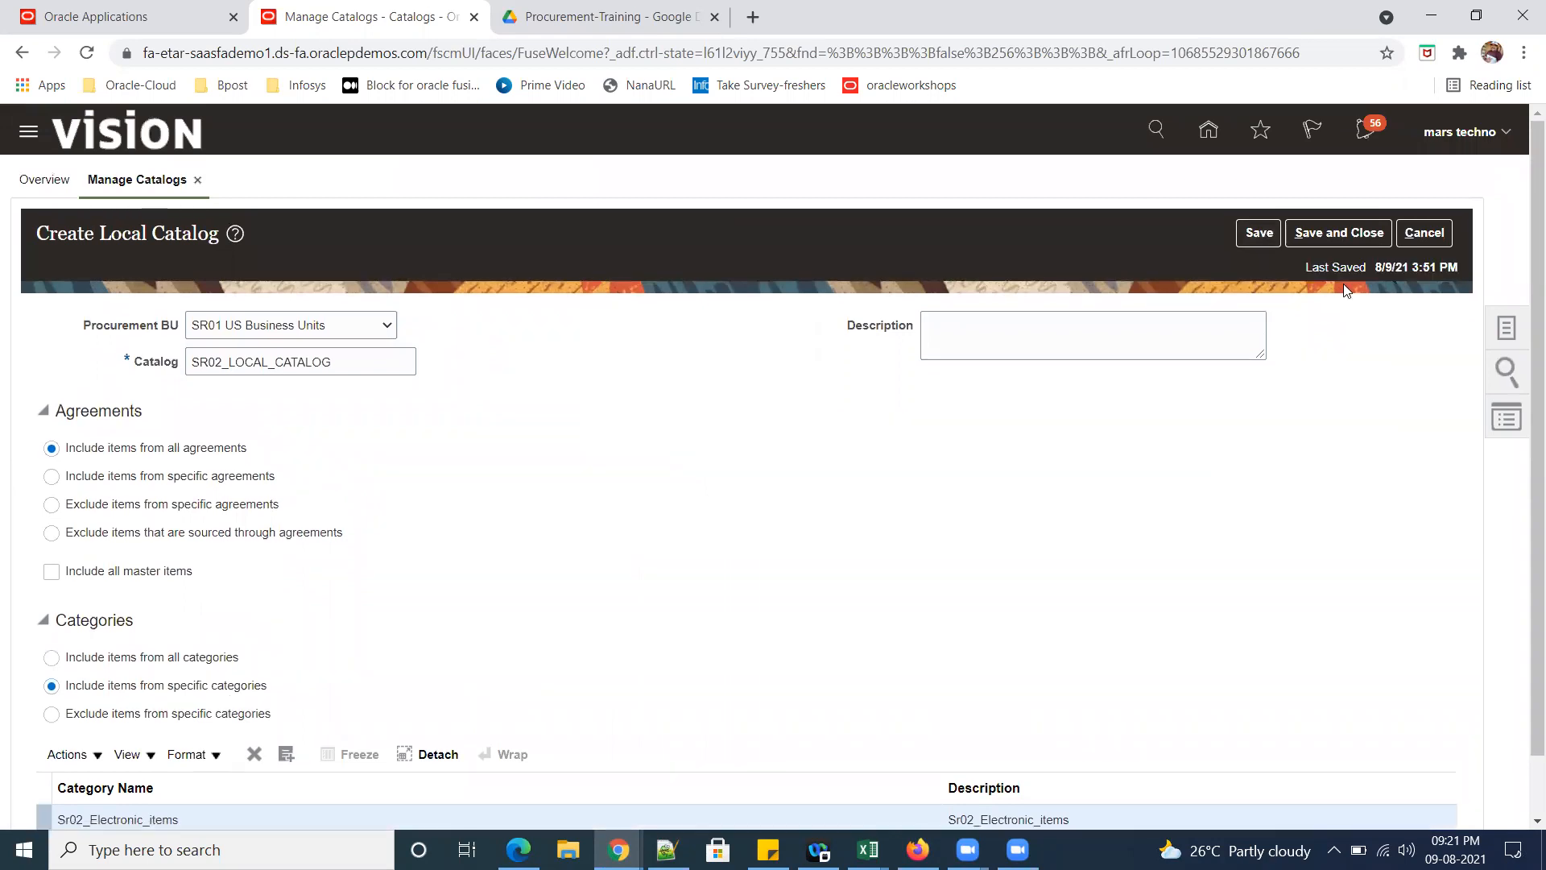
pyautogui.click(1348, 239)
pyautogui.click(819, 324)
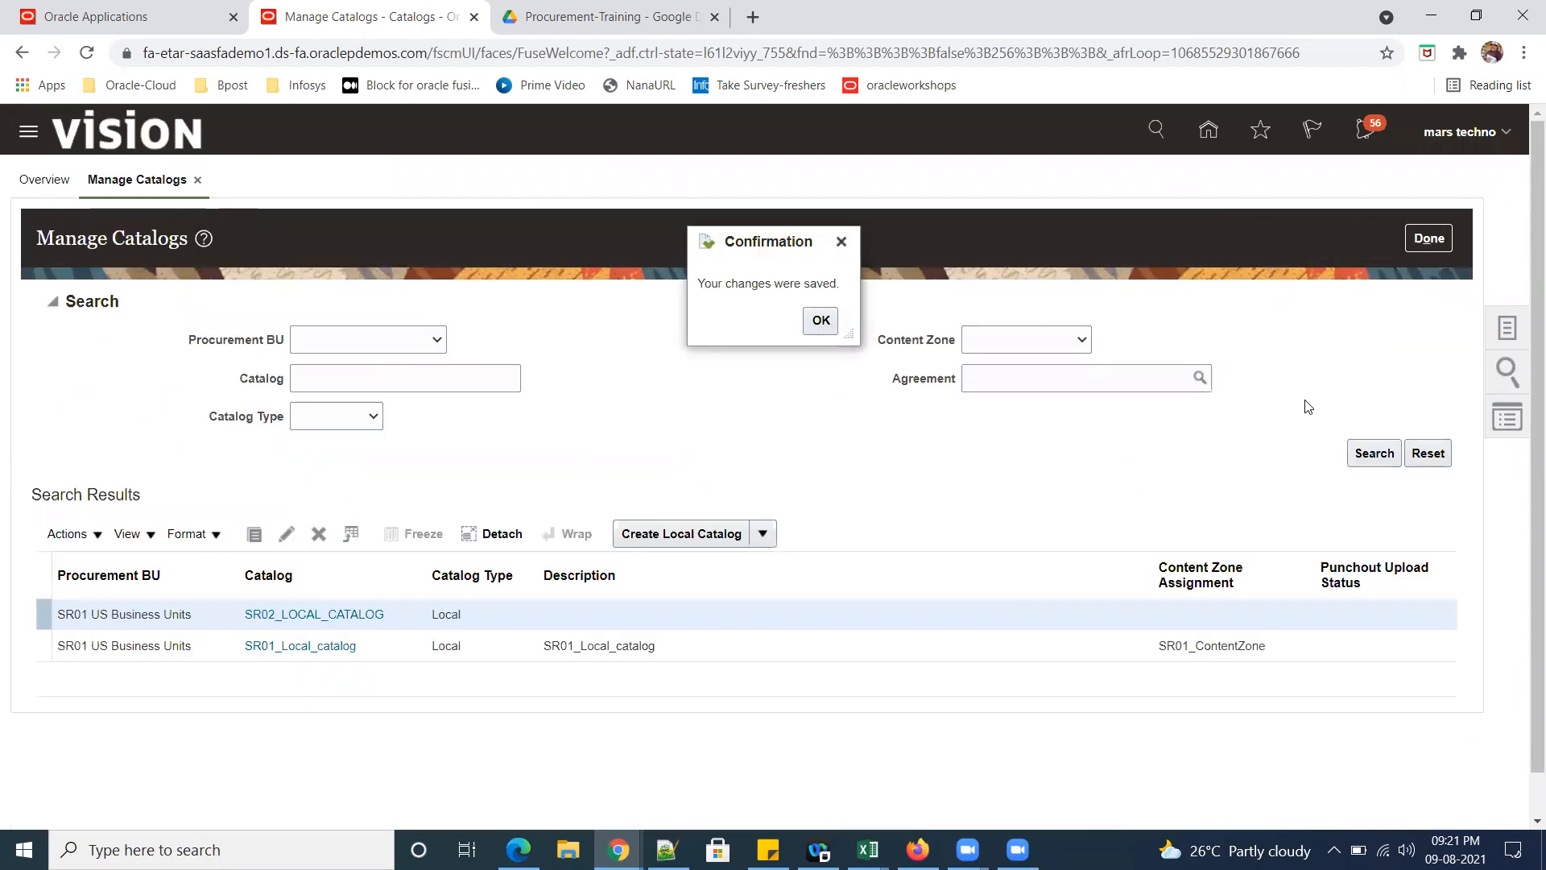
# Create a blanket purchase agreement for SR01 US Business Units with supplier sr01_company1, site mars1234 and currency USD.
pyautogui.click(1208, 129)
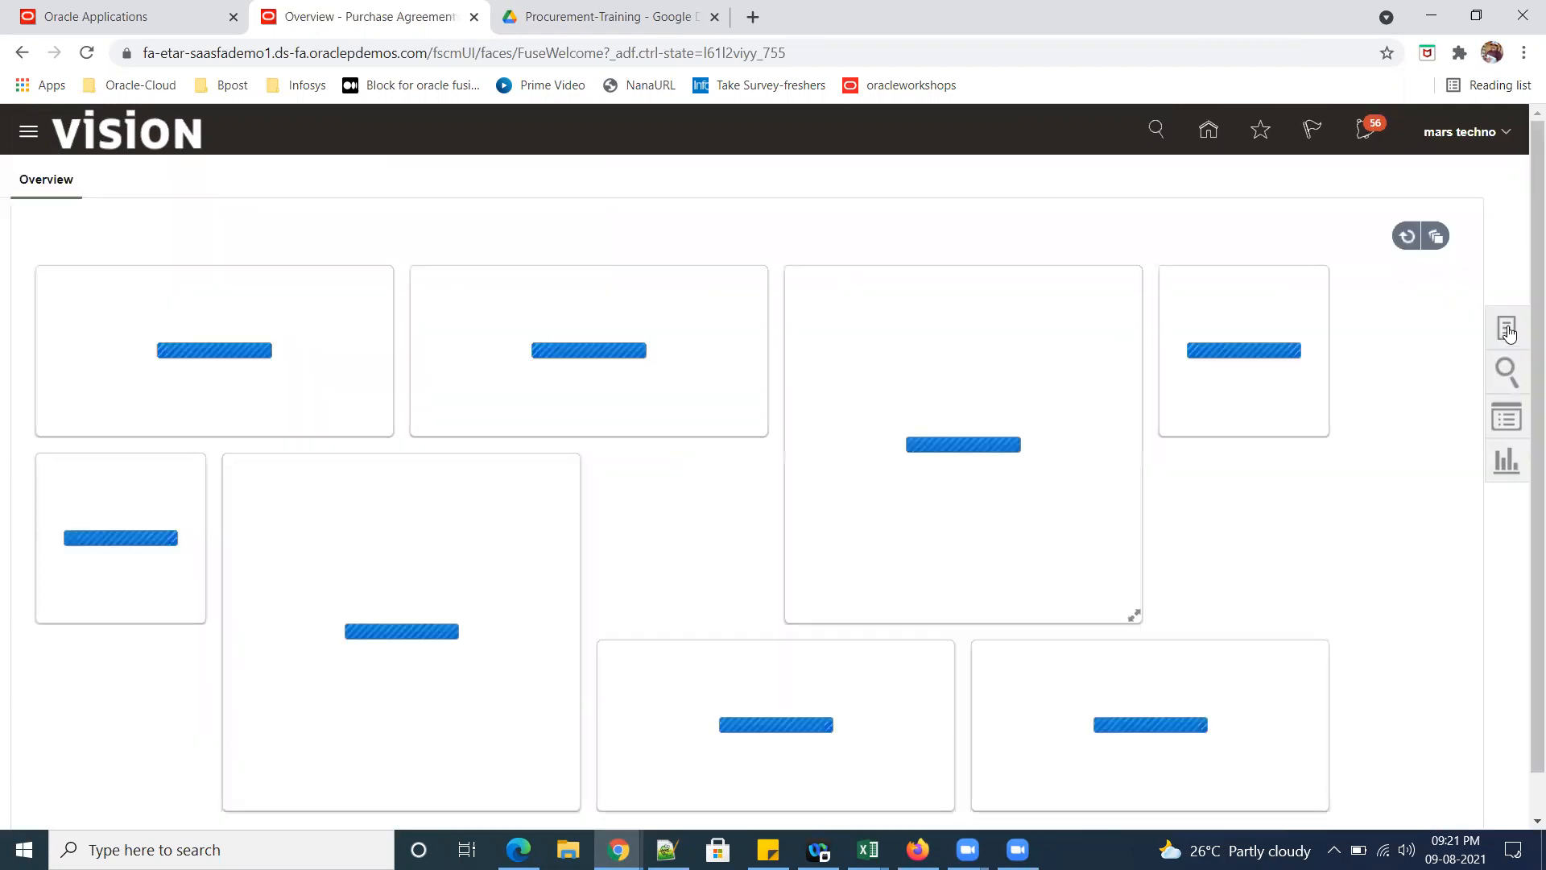
pyautogui.click(1508, 333)
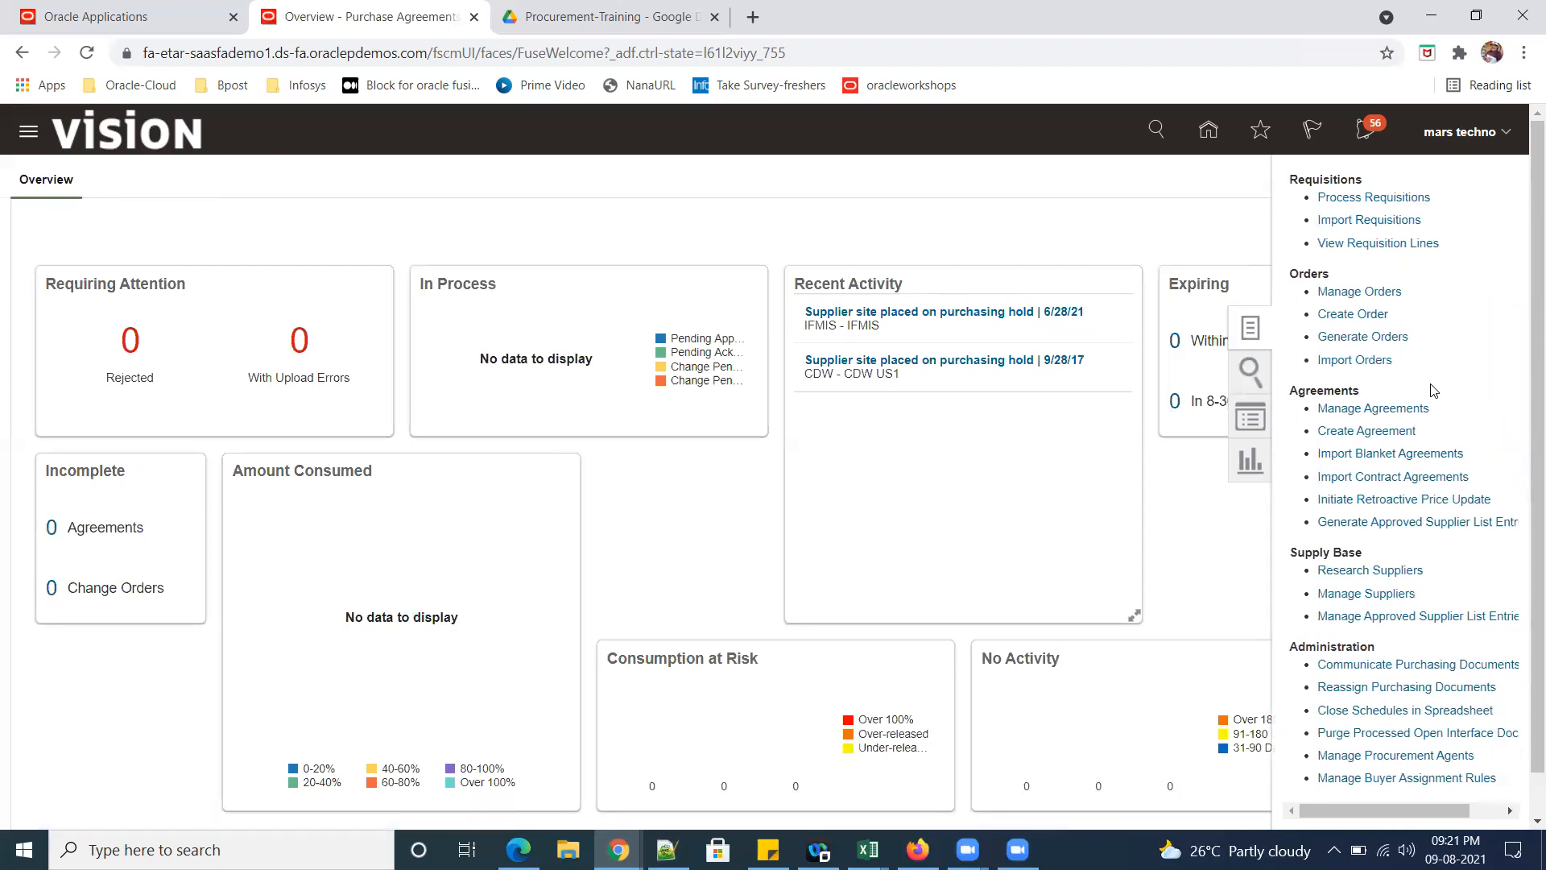
pyautogui.click(1375, 431)
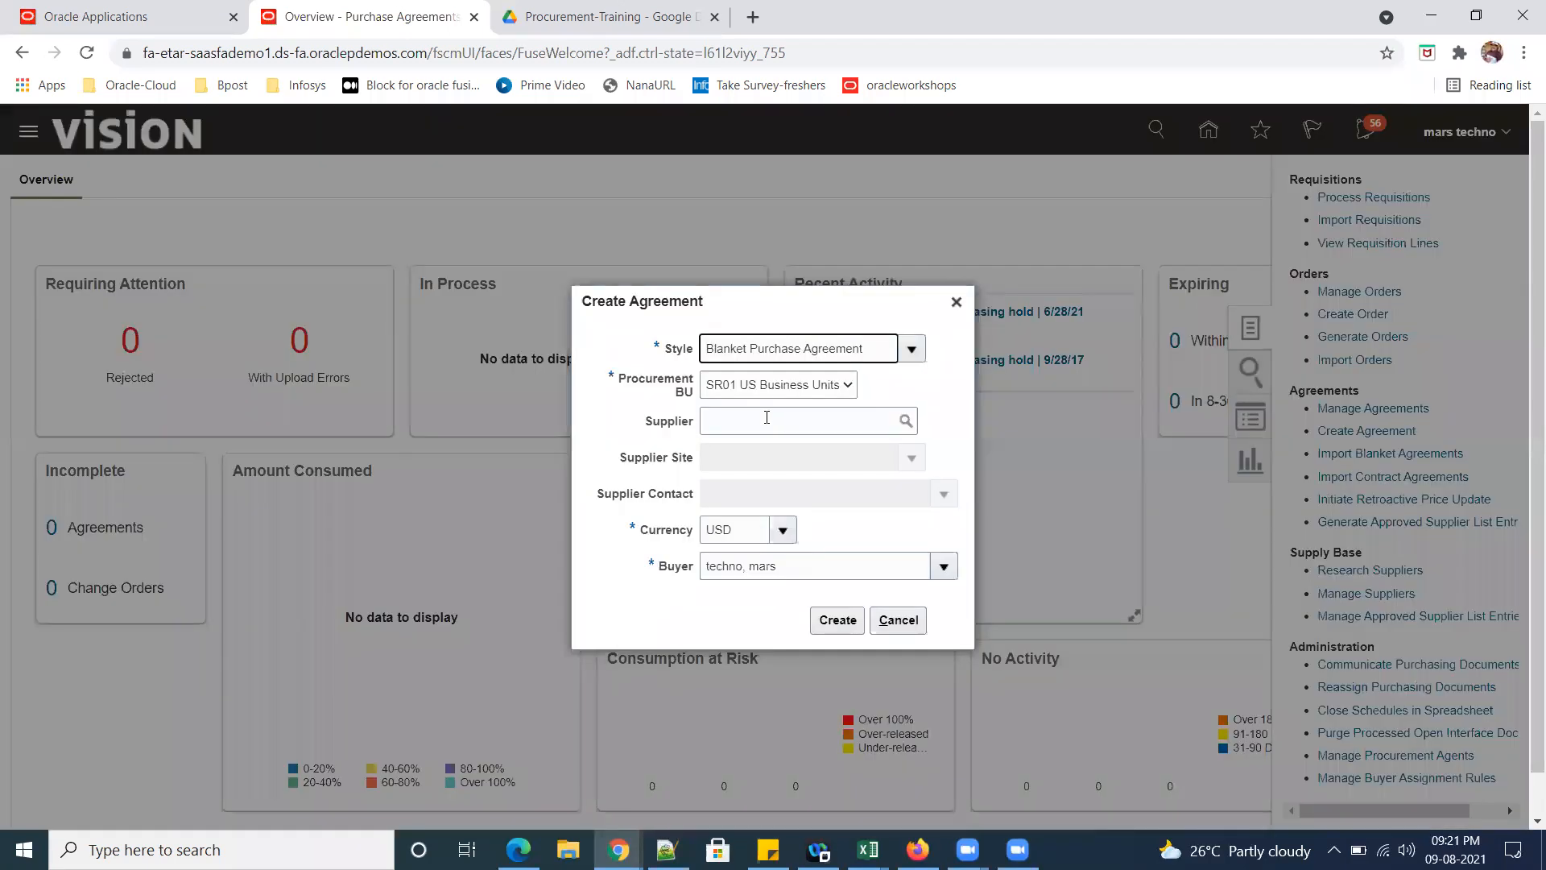
pyautogui.click(767, 417)
pyautogui.write('SR01_company1')
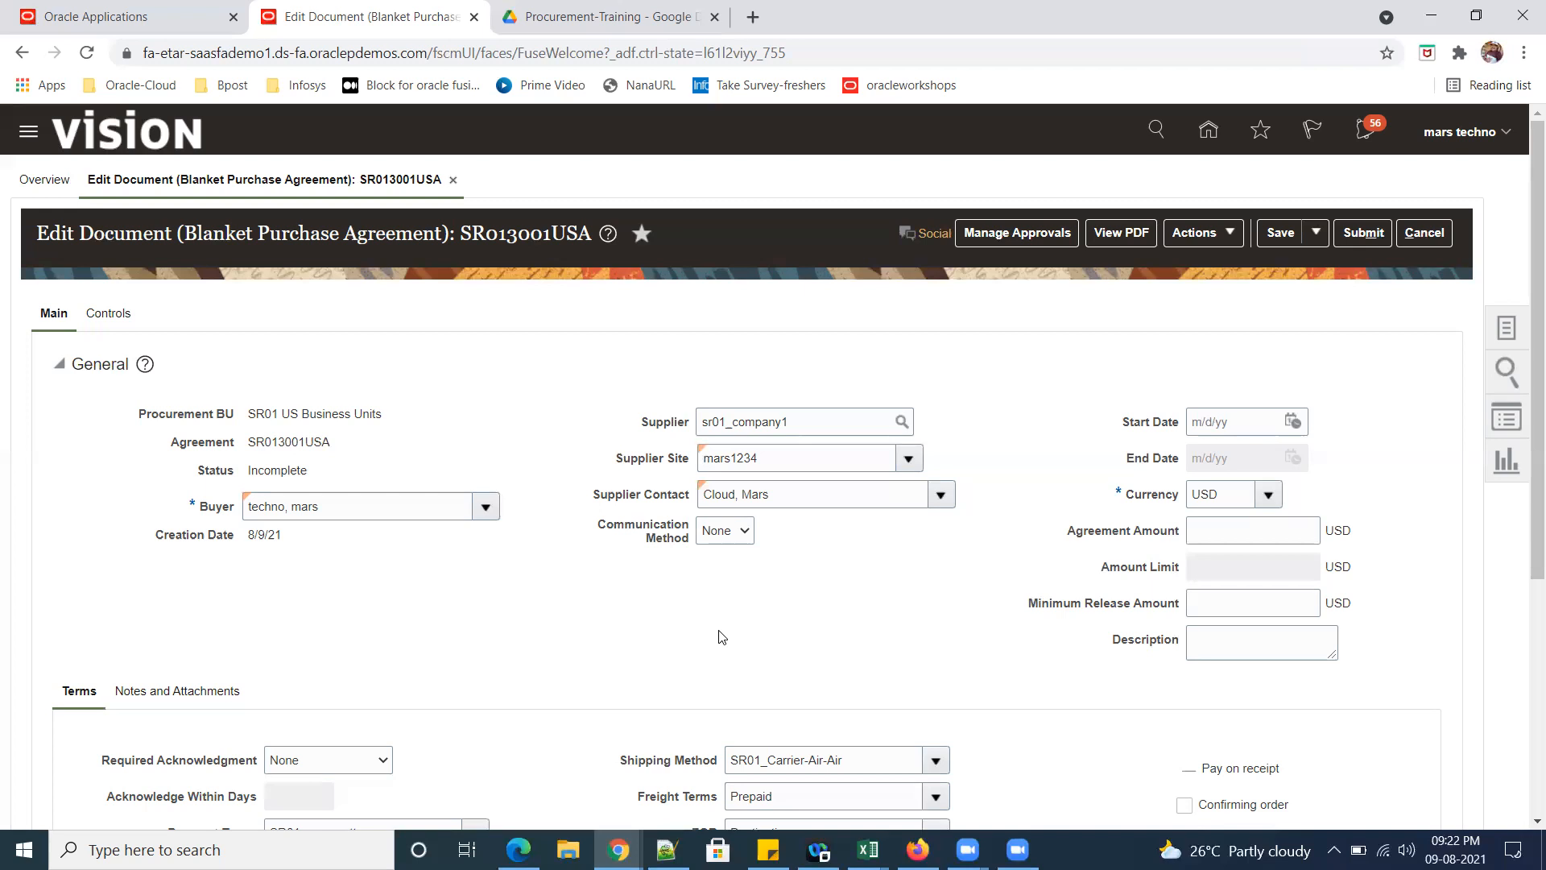
# Set the blanket purchase agreement's start date to 8/9/21 and its end date to 8/11/22.
pyautogui.scroll(-5, 723, 637)
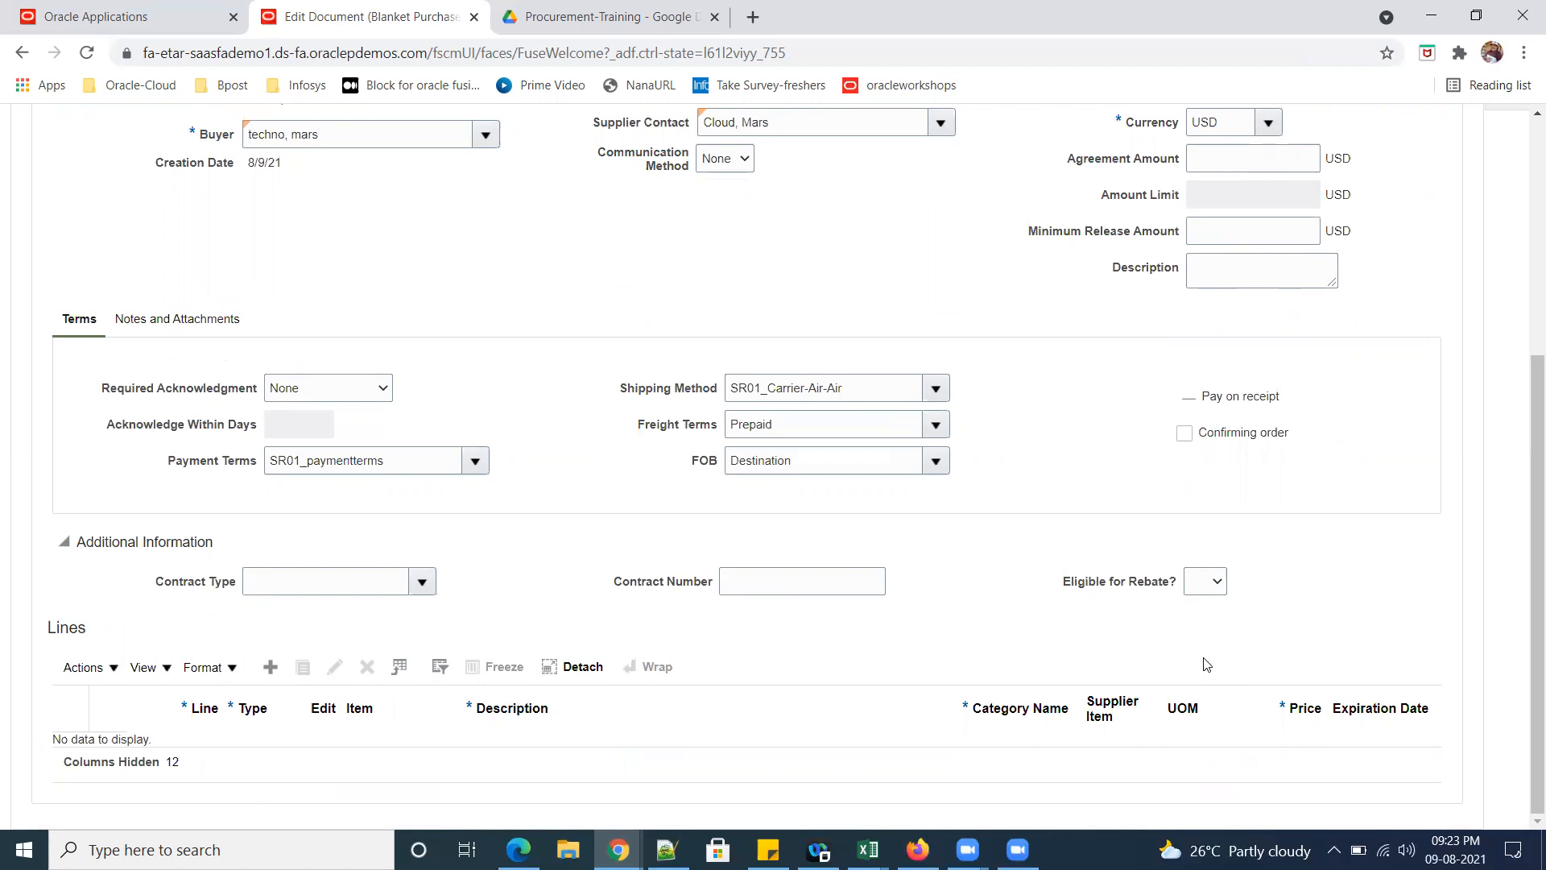
pyautogui.scroll(4, 1158, 672)
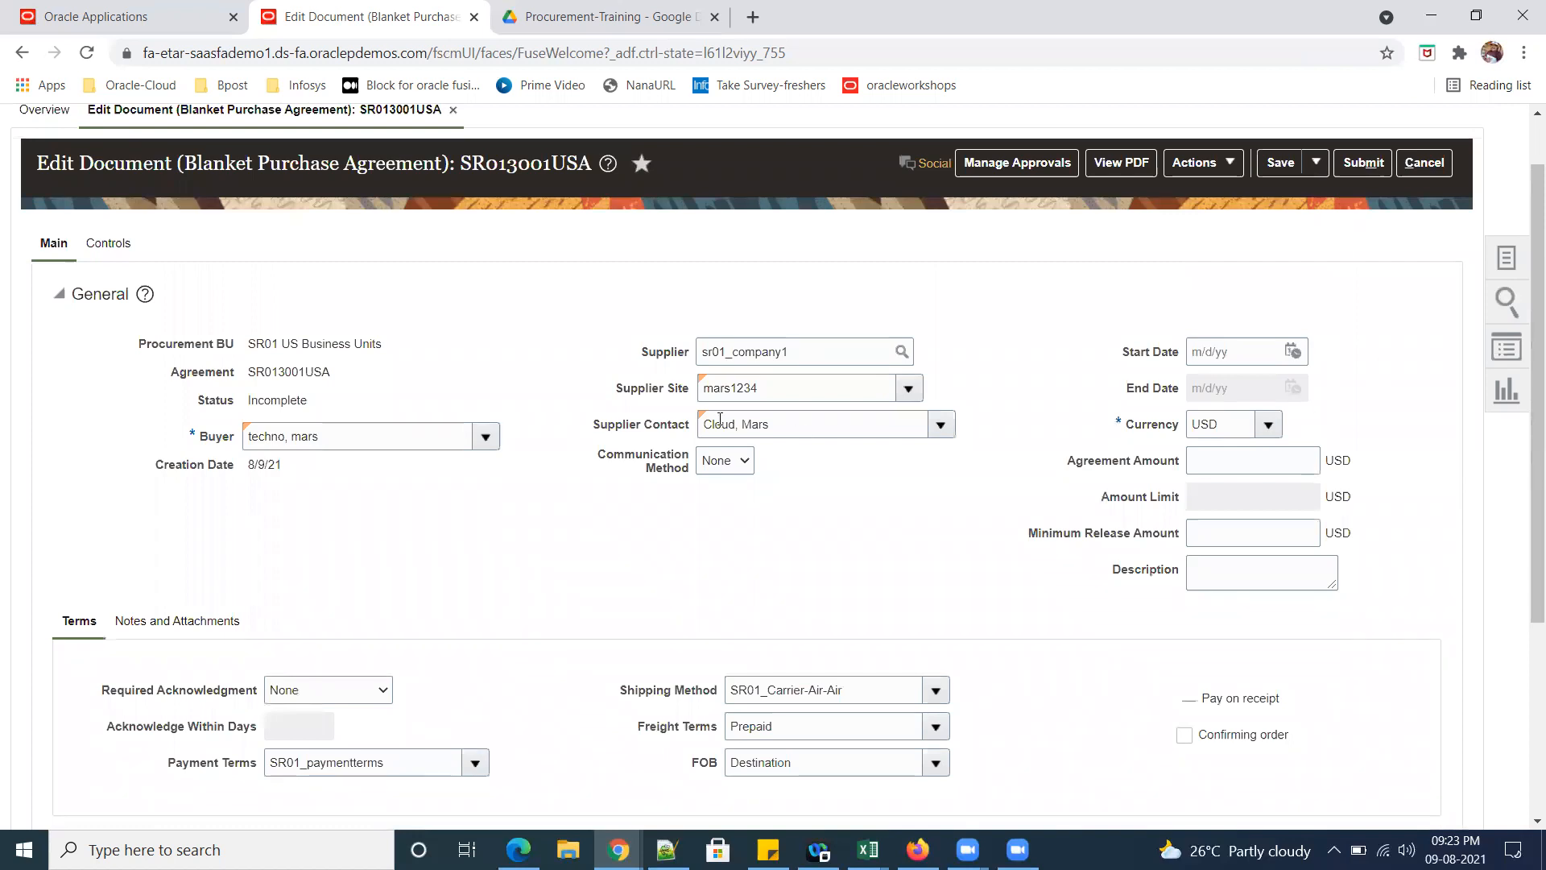
pyautogui.click(1293, 352)
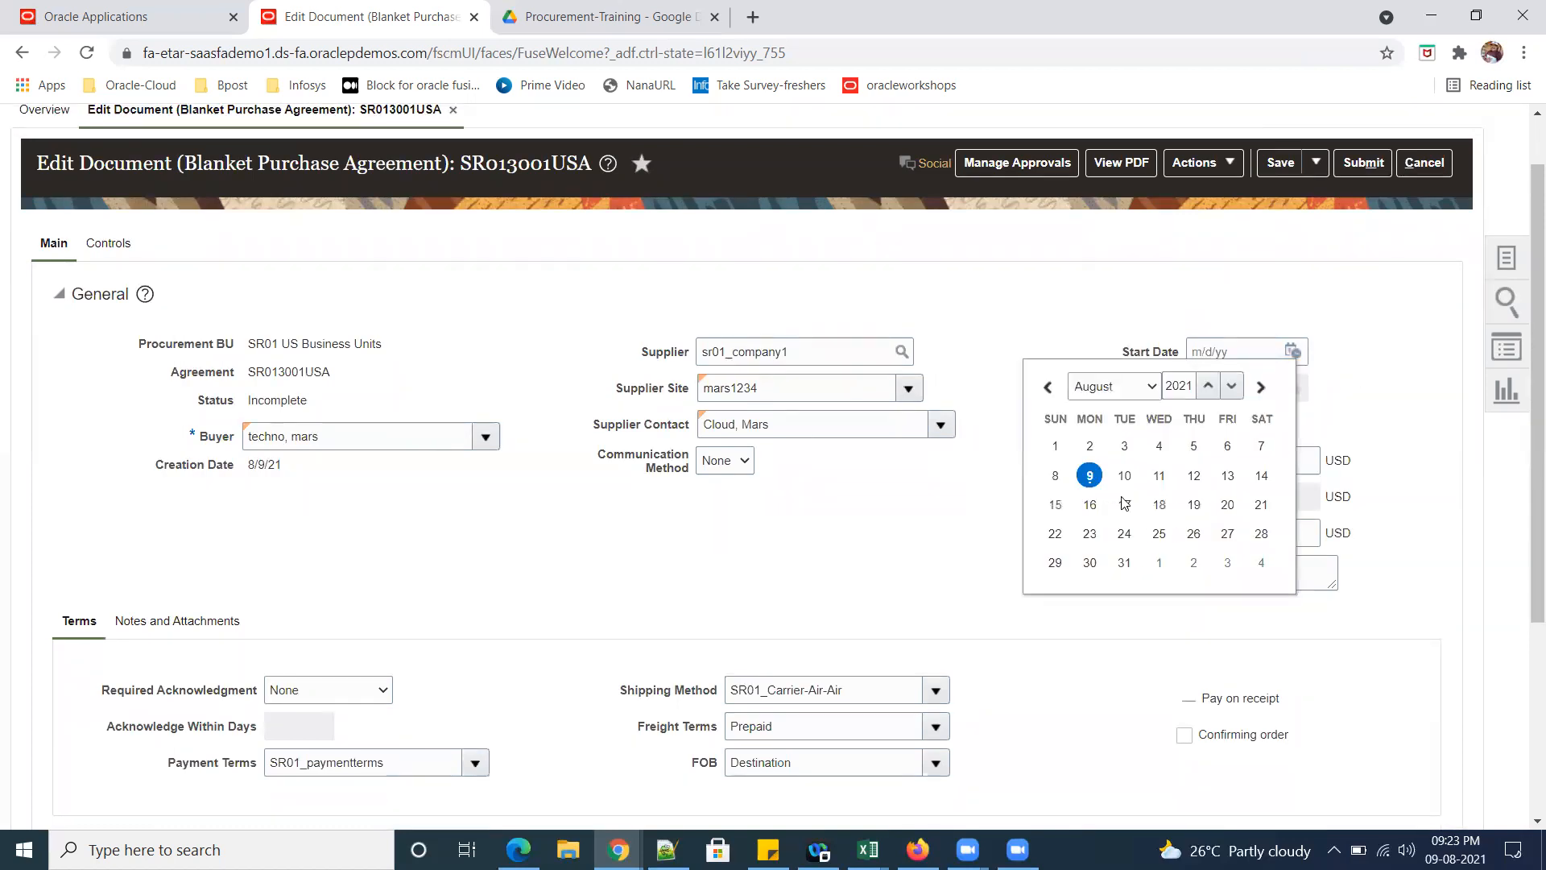
pyautogui.click(1090, 477)
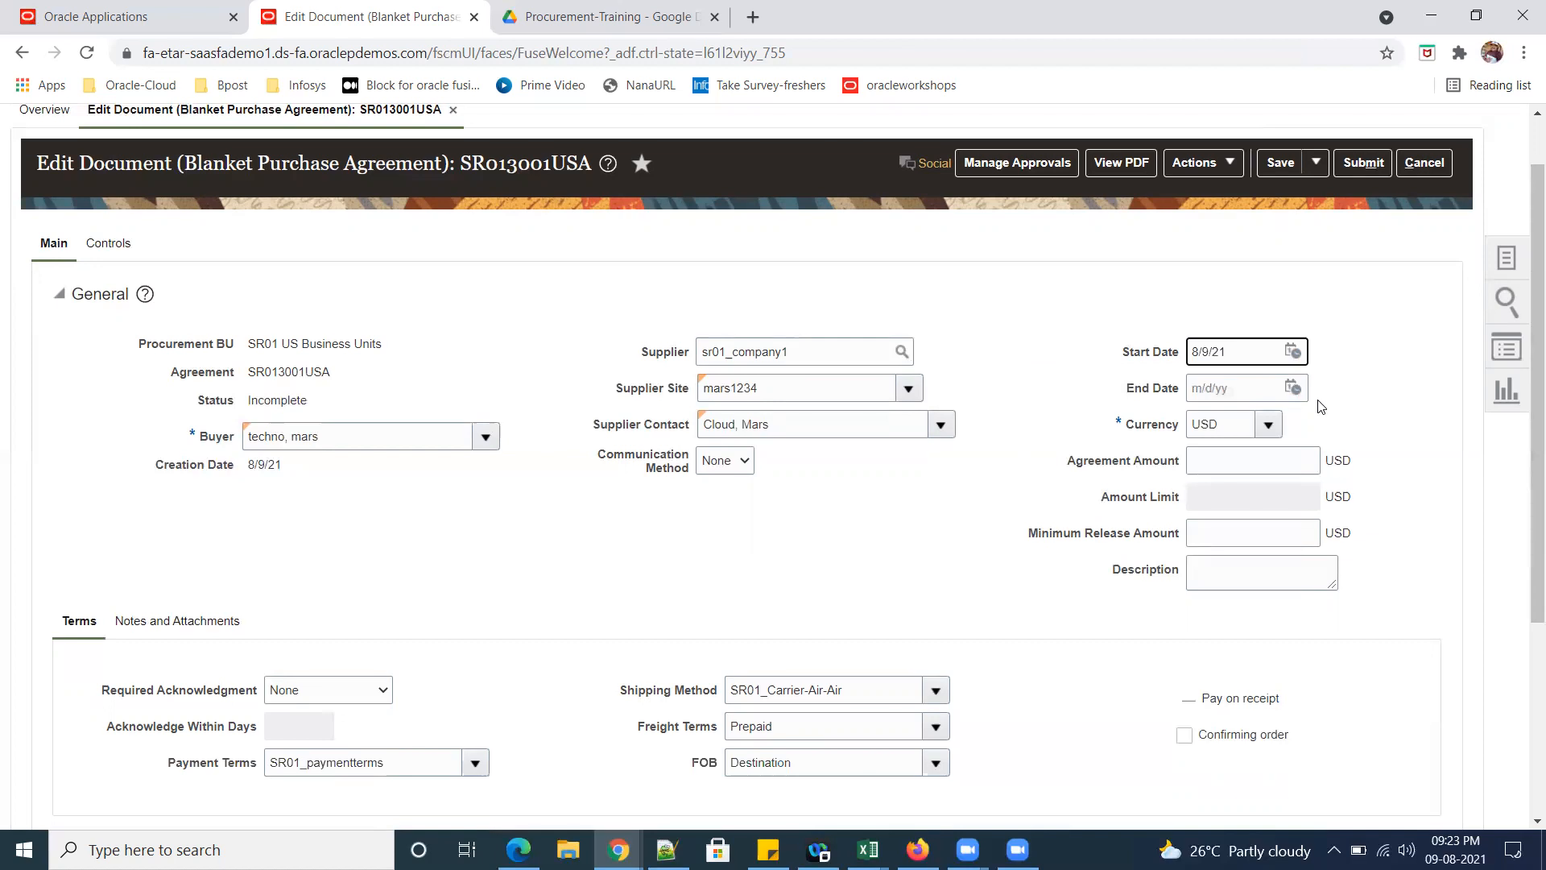
pyautogui.click(1293, 389)
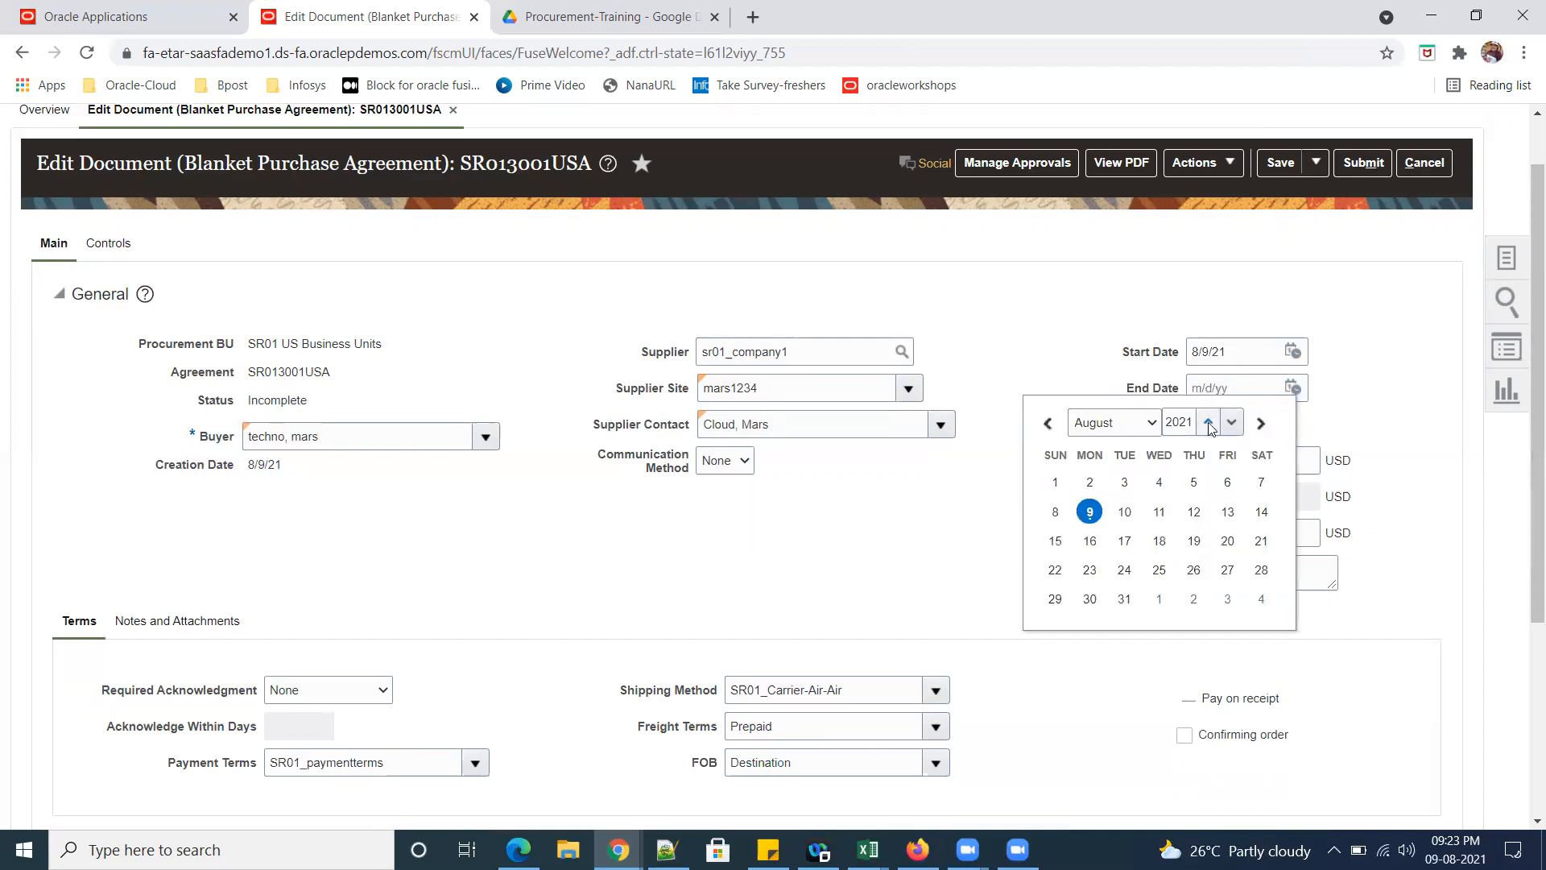
pyautogui.click(1210, 427)
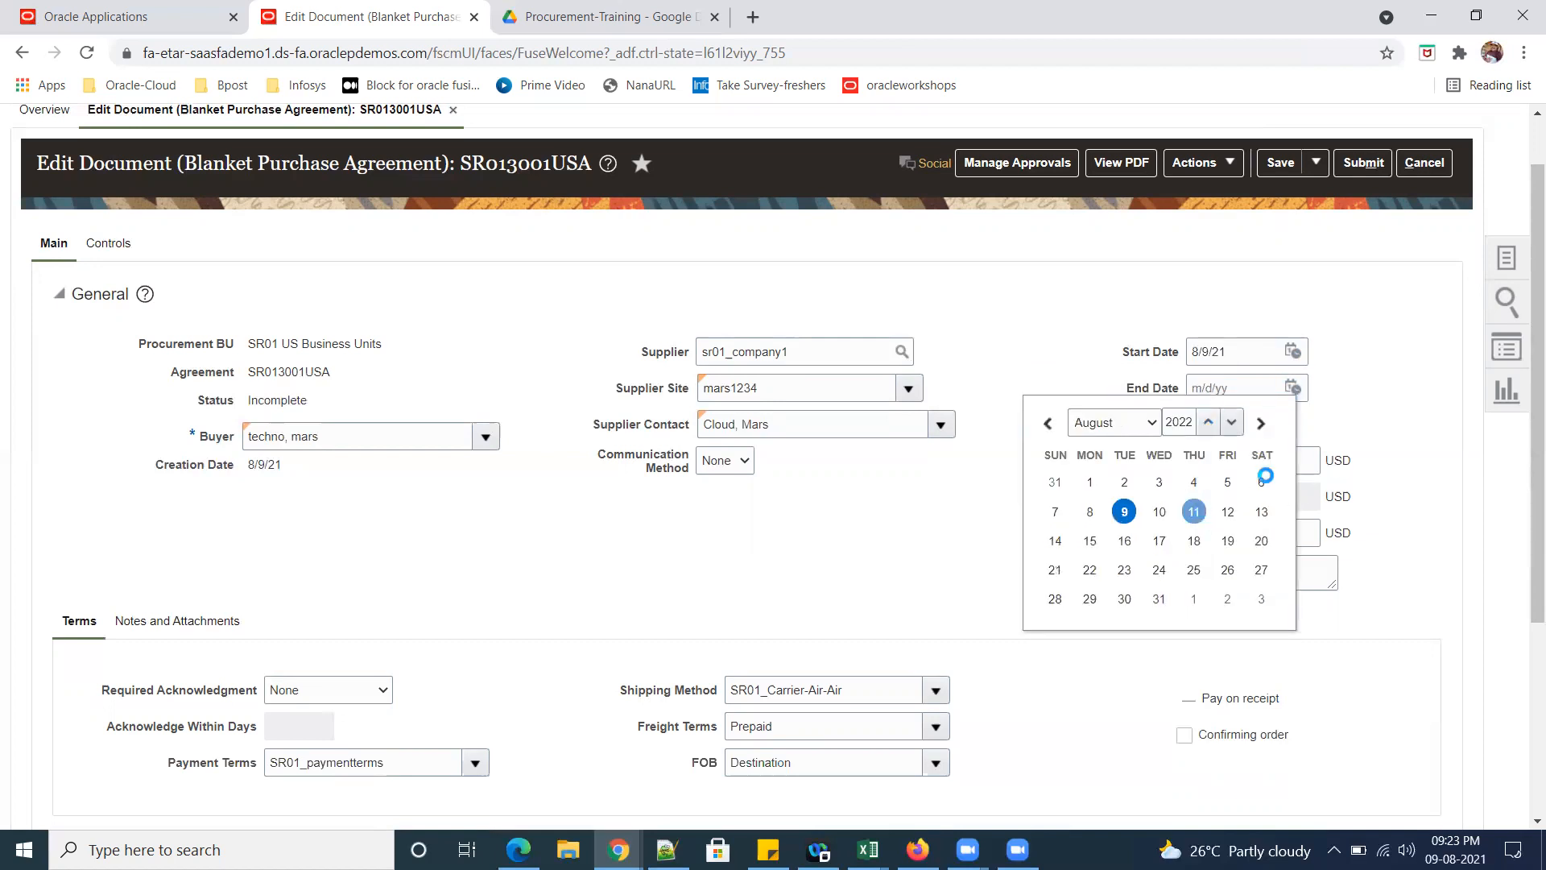
pyautogui.click(1193, 512)
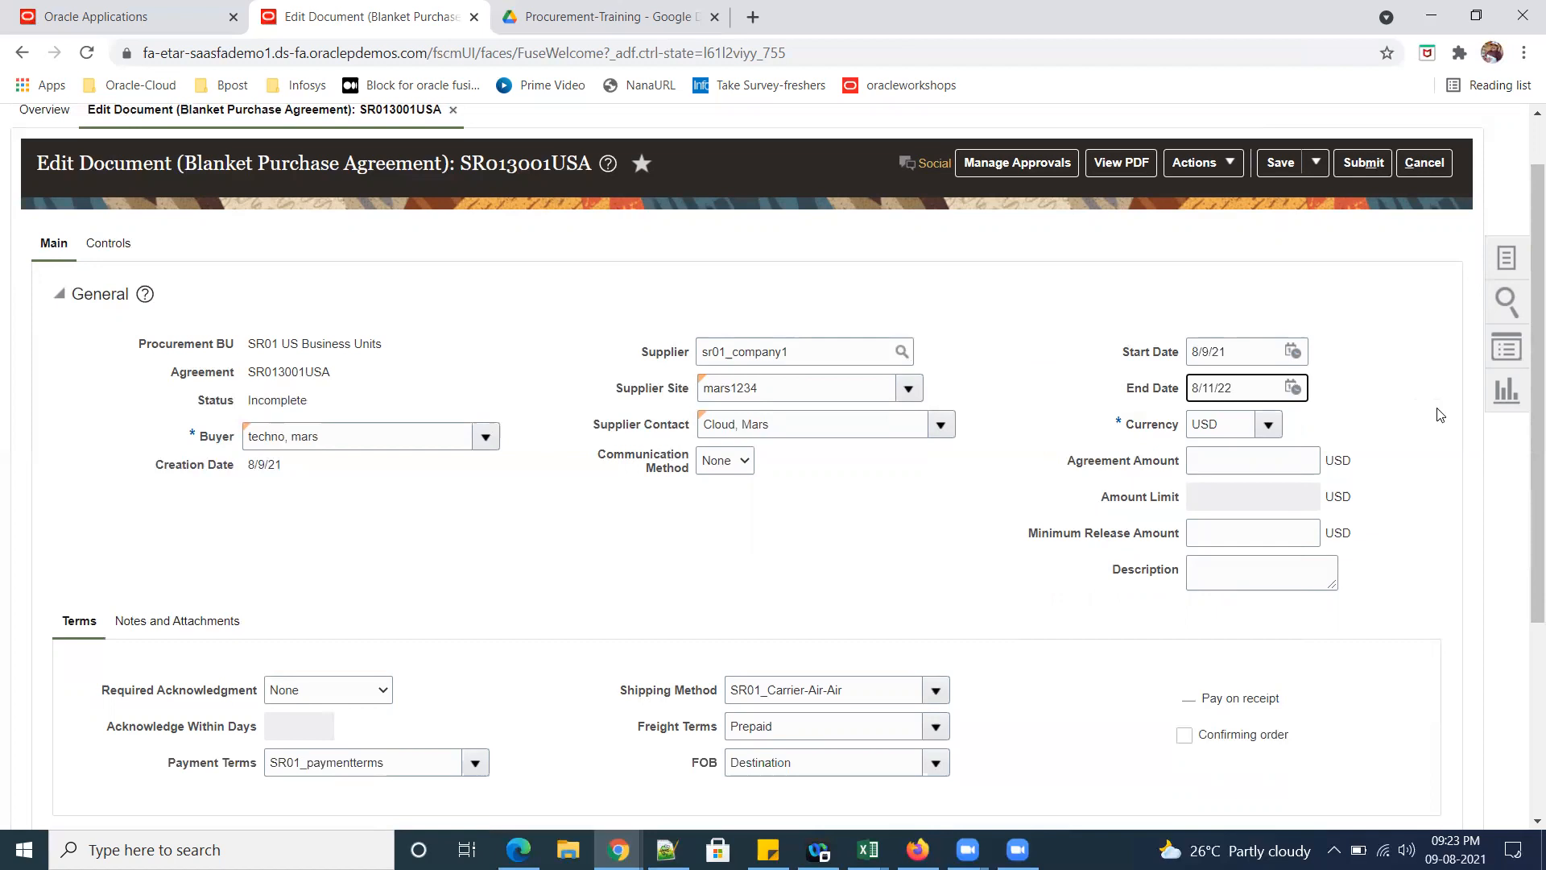
# Set the agreement amount to 45,000 USD and the minimum release amount to 100 USD.
pyautogui.click(1225, 462)
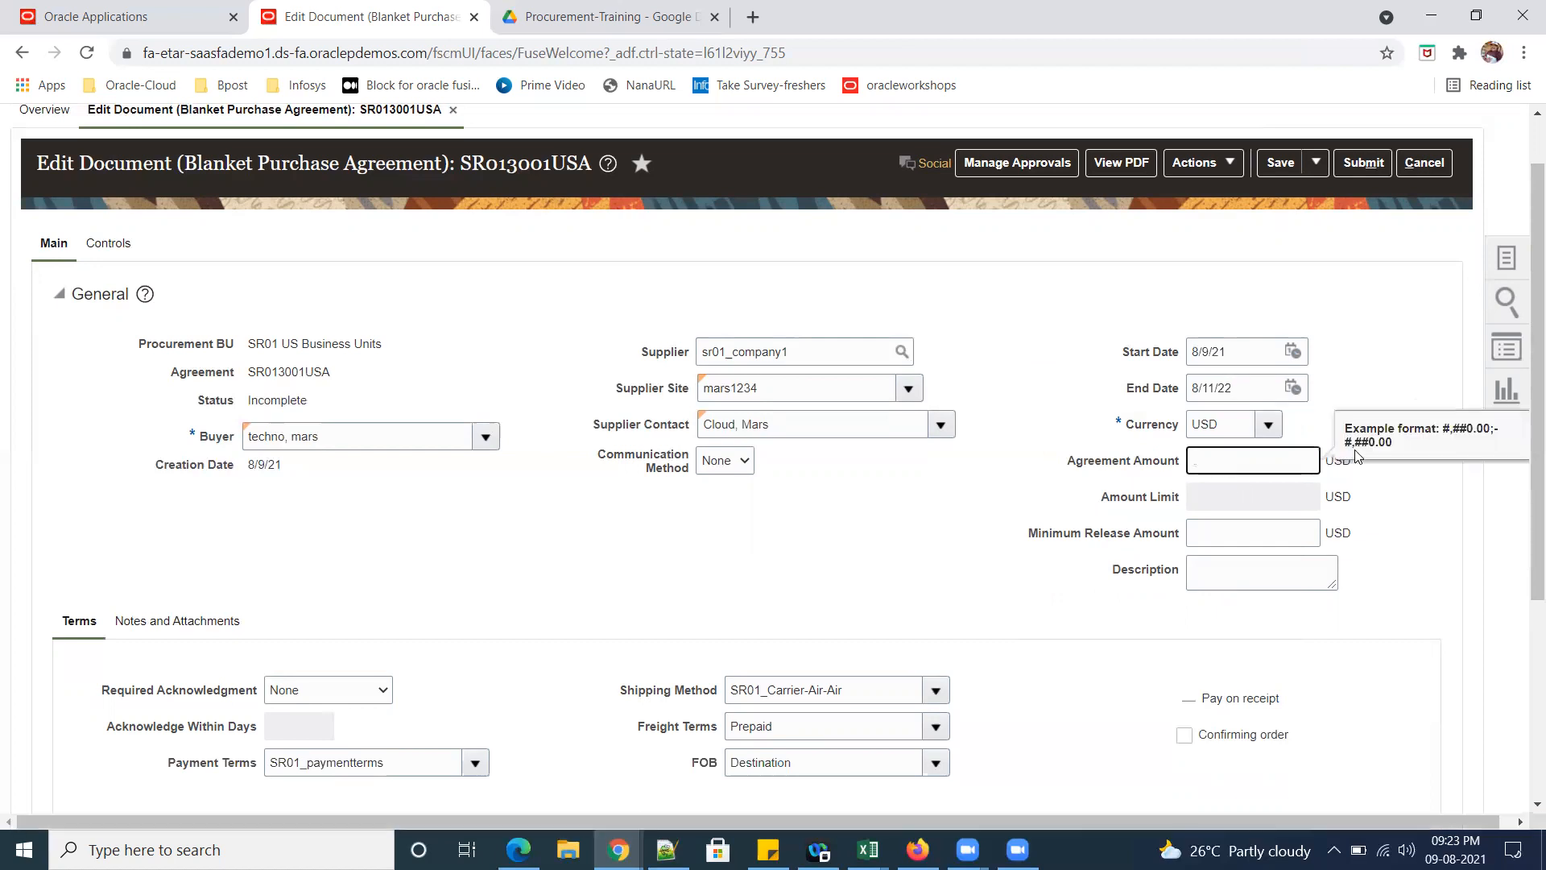
pyautogui.write('450000')
pyautogui.press('BackSpace')
pyautogui.click(1227, 535)
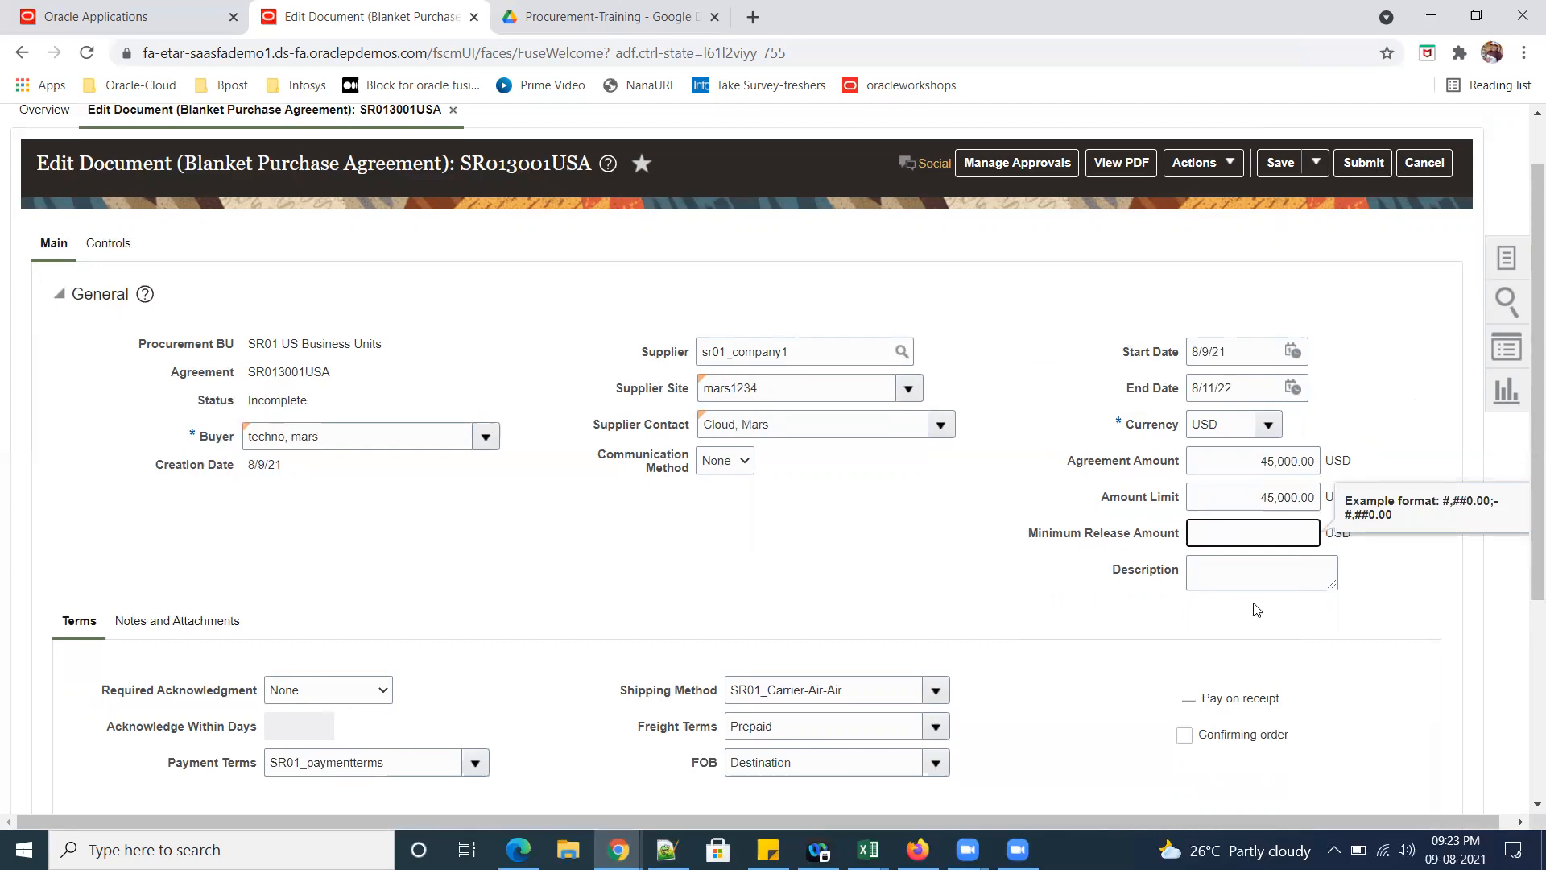
pyautogui.write('00')
pyautogui.click(1339, 609)
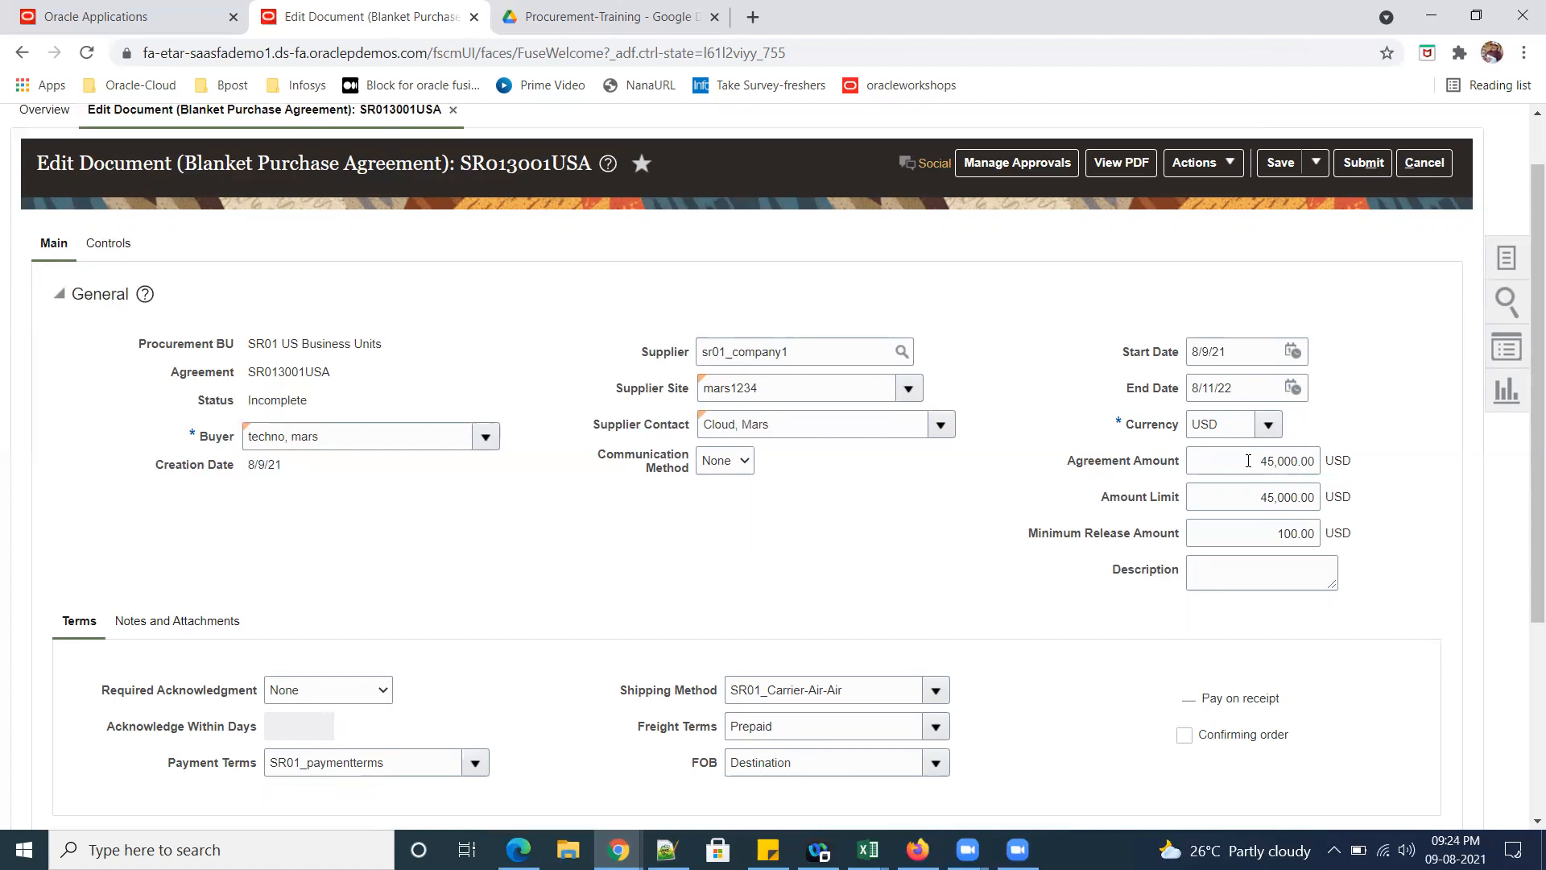
# Add a goods line to the agreement, searching items for SR01 and choosing SR01_Lenevo_mobile.
pyautogui.scroll(-3, 1035, 570)
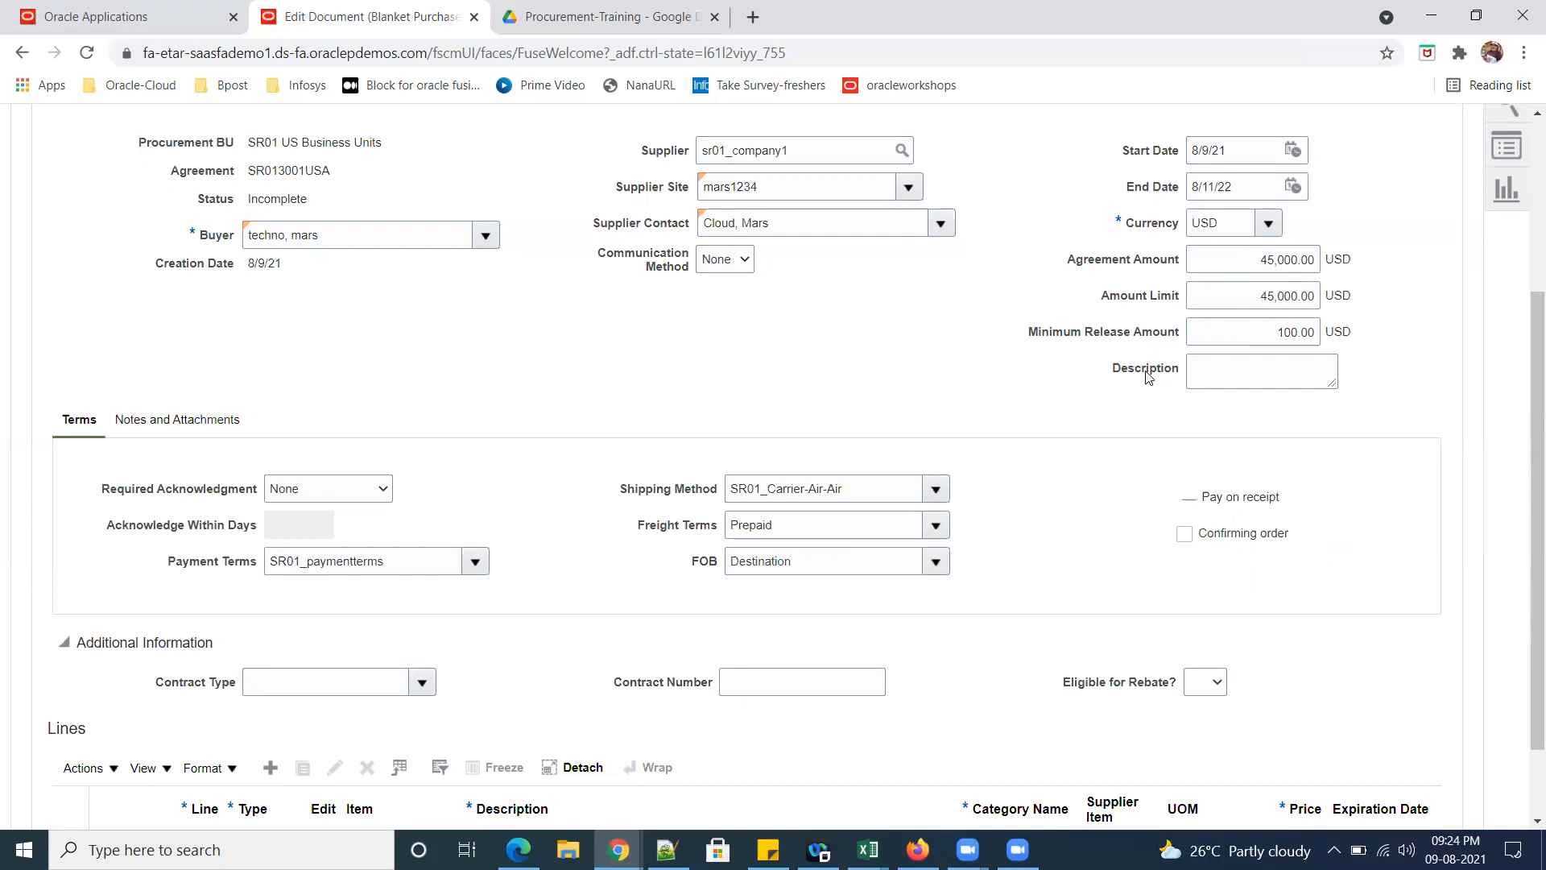
pyautogui.scroll(4, 1007, 399)
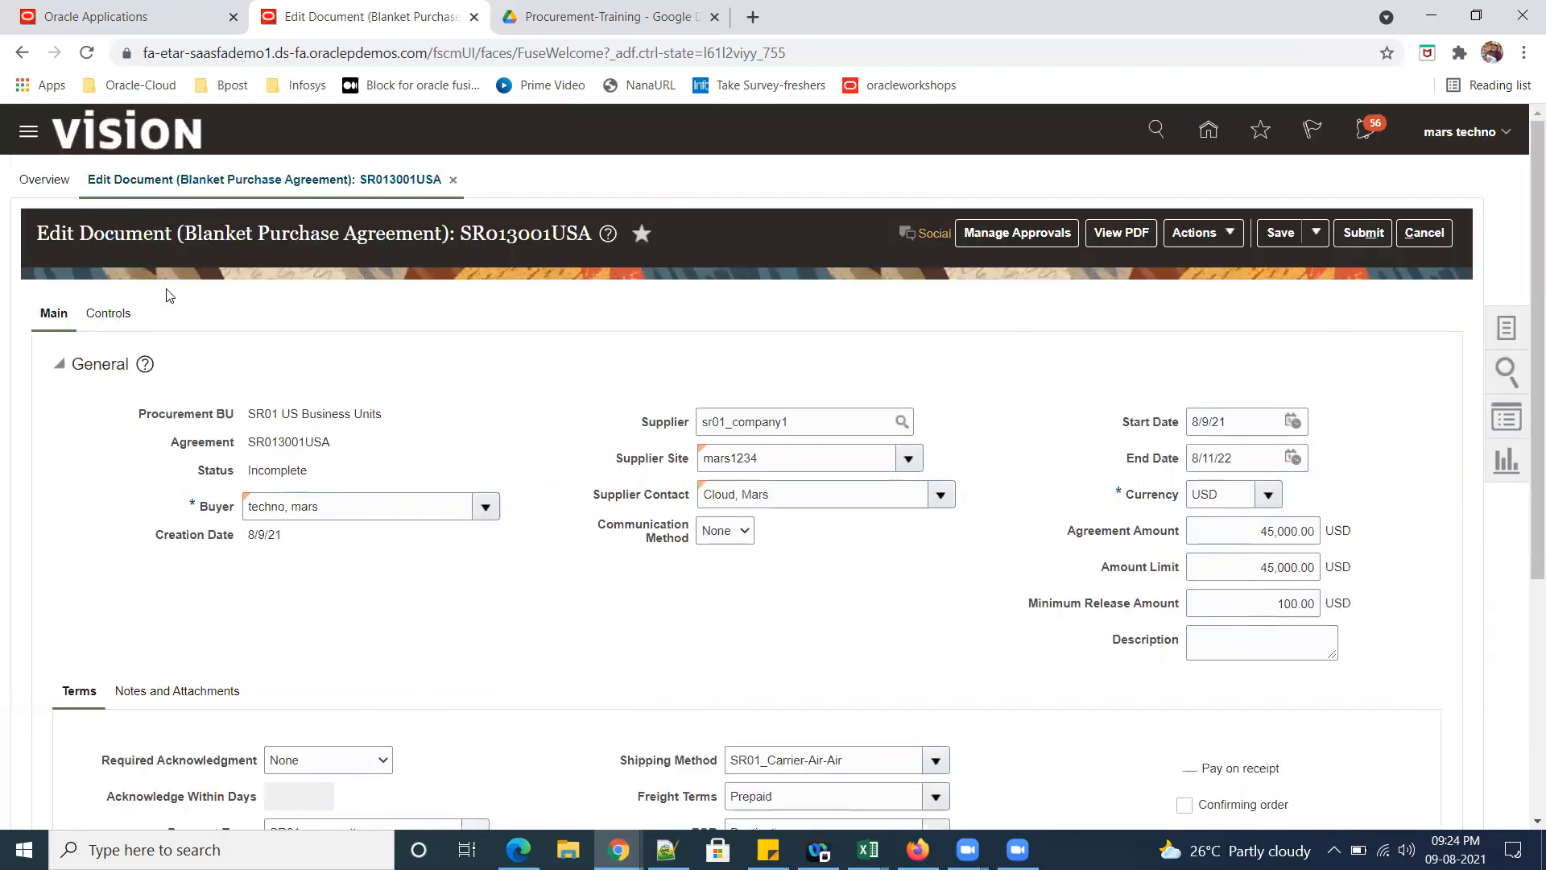
pyautogui.scroll(-5, 451, 465)
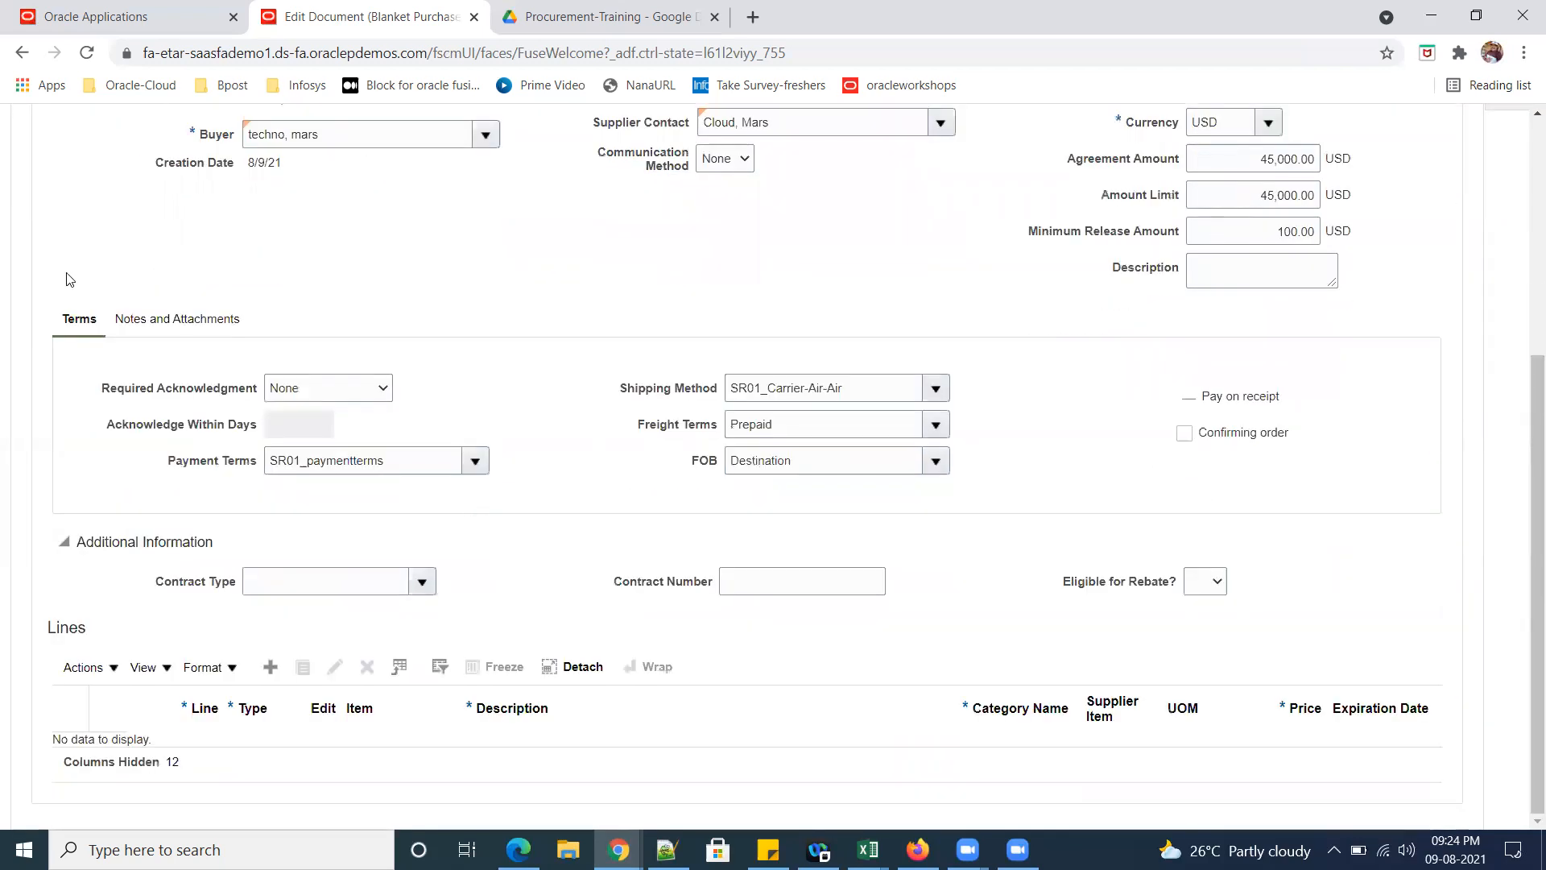
pyautogui.scroll(3, 126, 153)
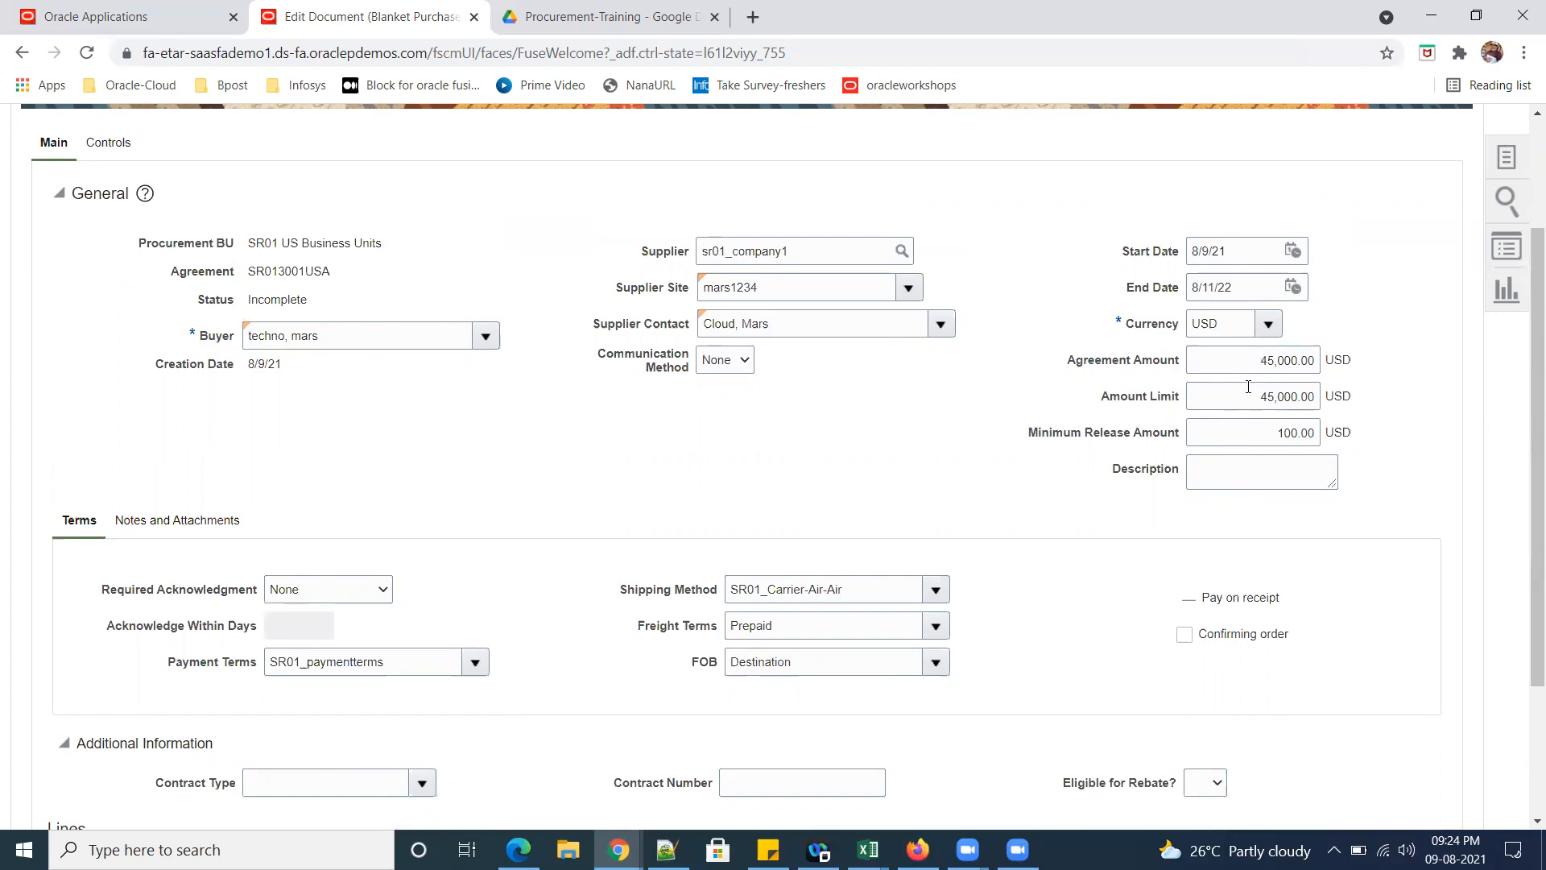
pyautogui.scroll(-1, 355, 681)
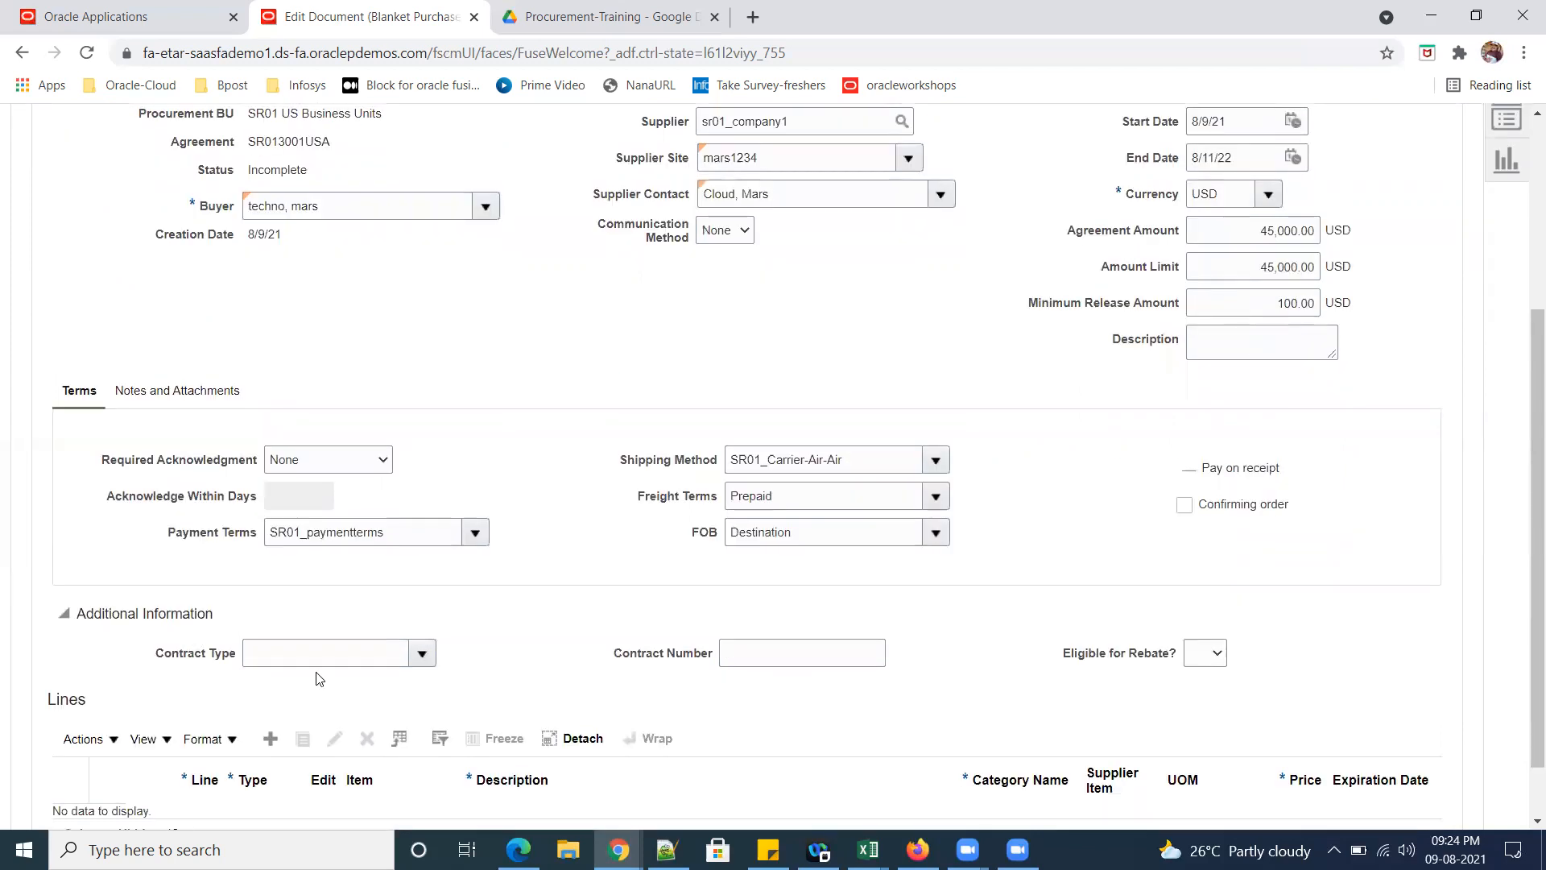
pyautogui.scroll(-1, 268, 681)
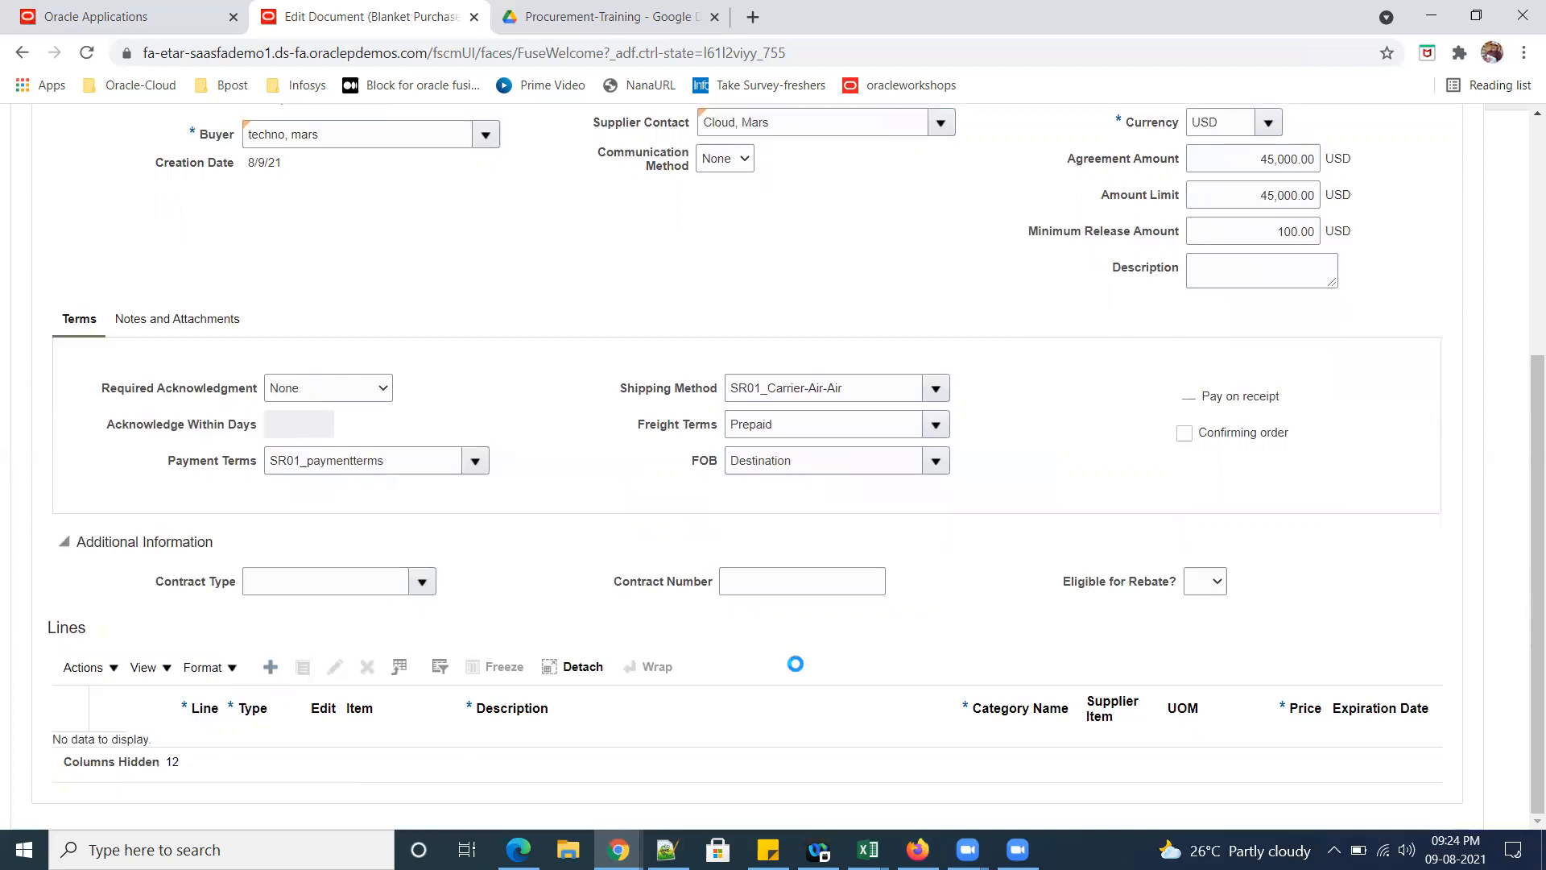
pyautogui.click(387, 752)
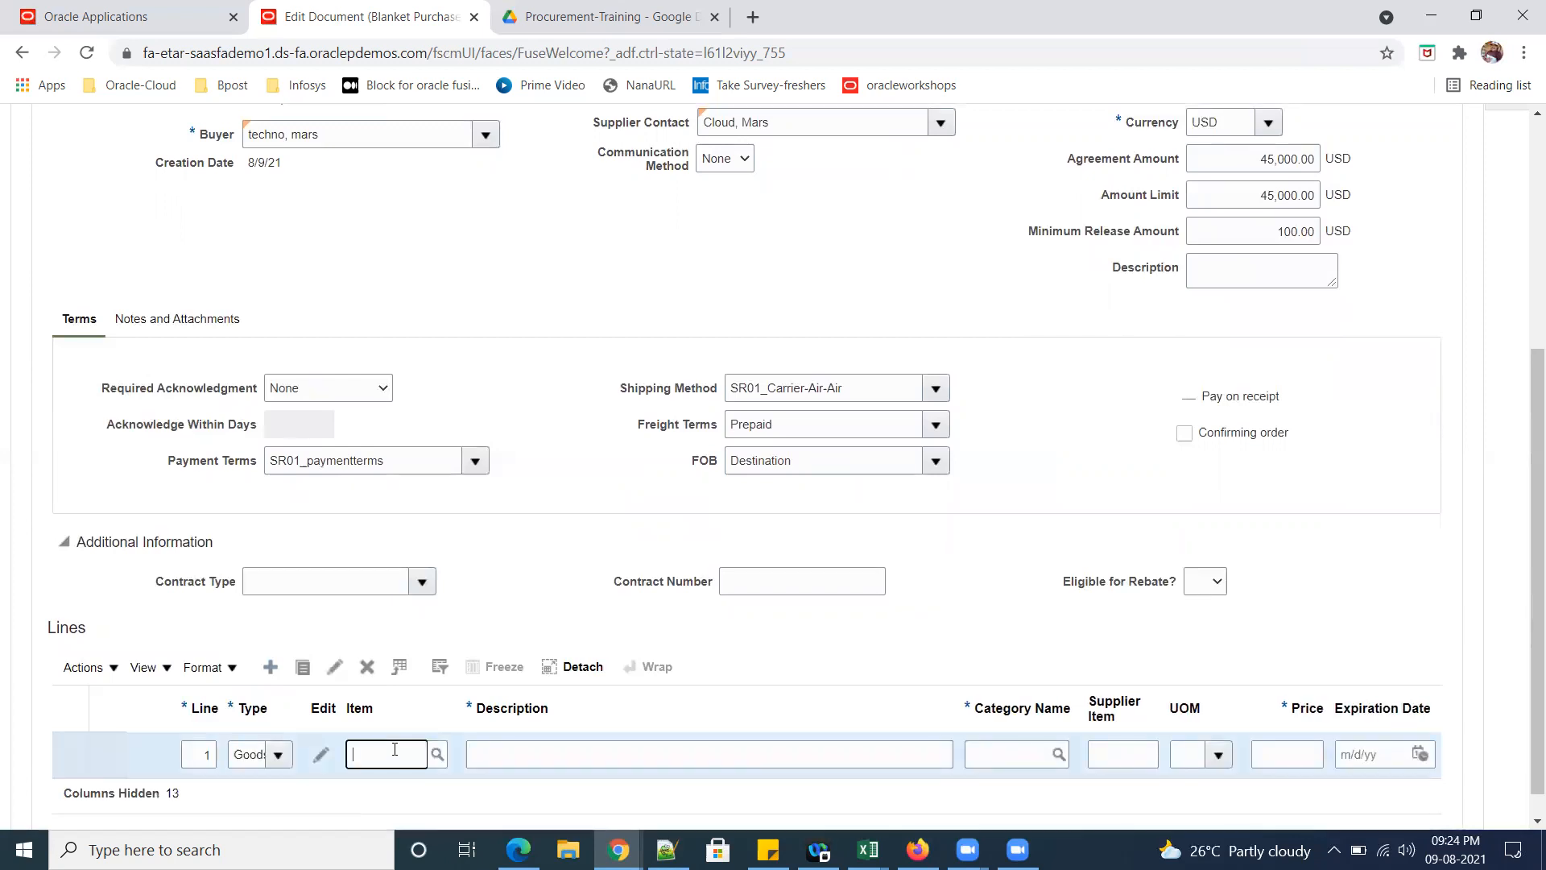
pyautogui.write('SR01')
pyautogui.press('Tab')
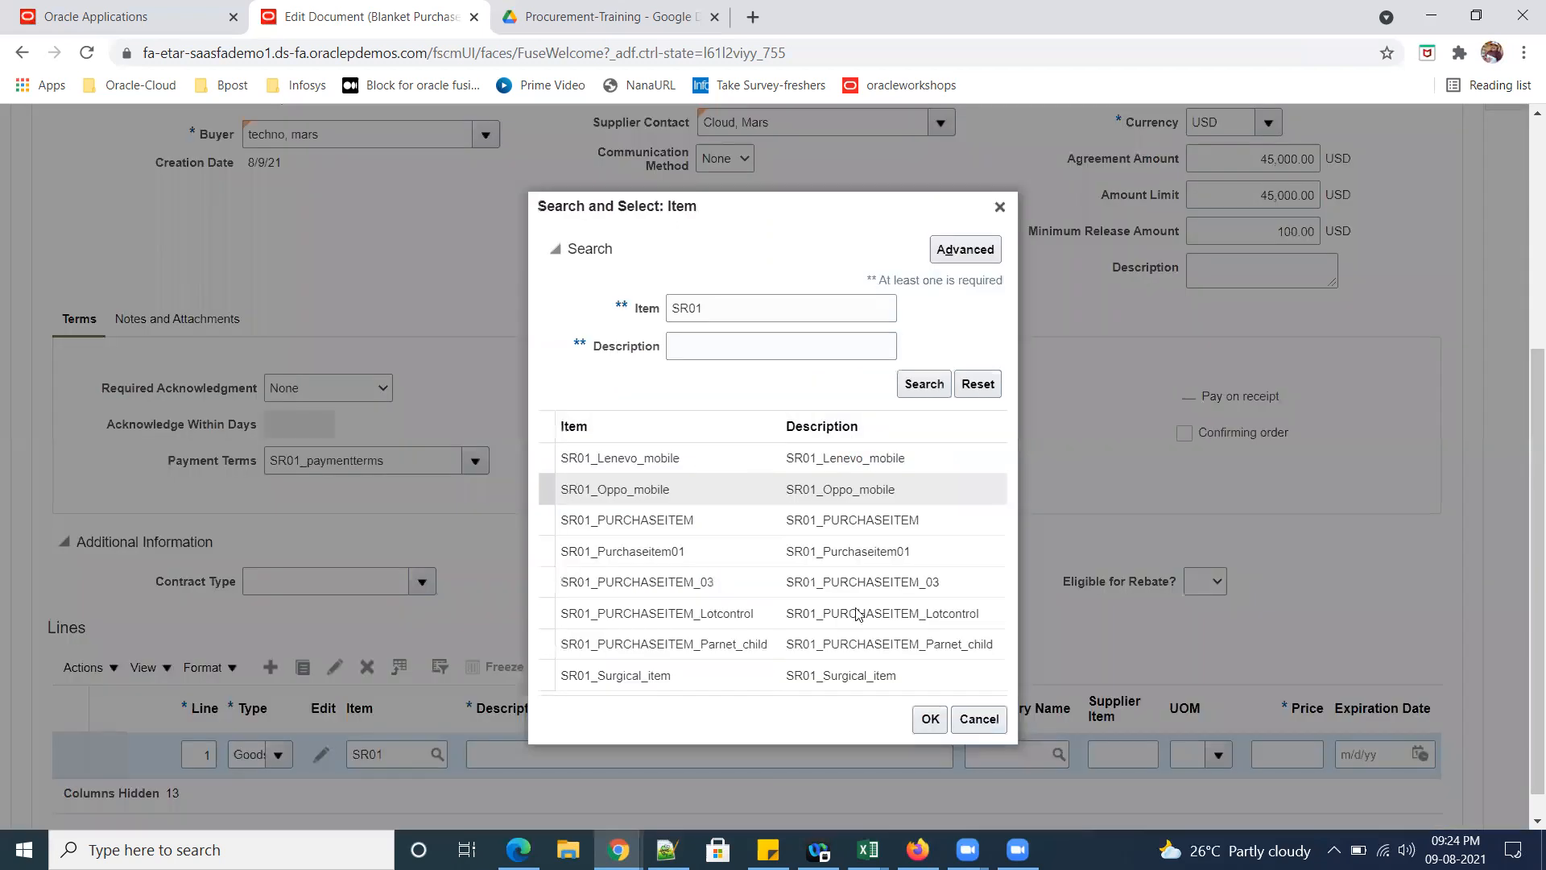
pyautogui.press('Return')
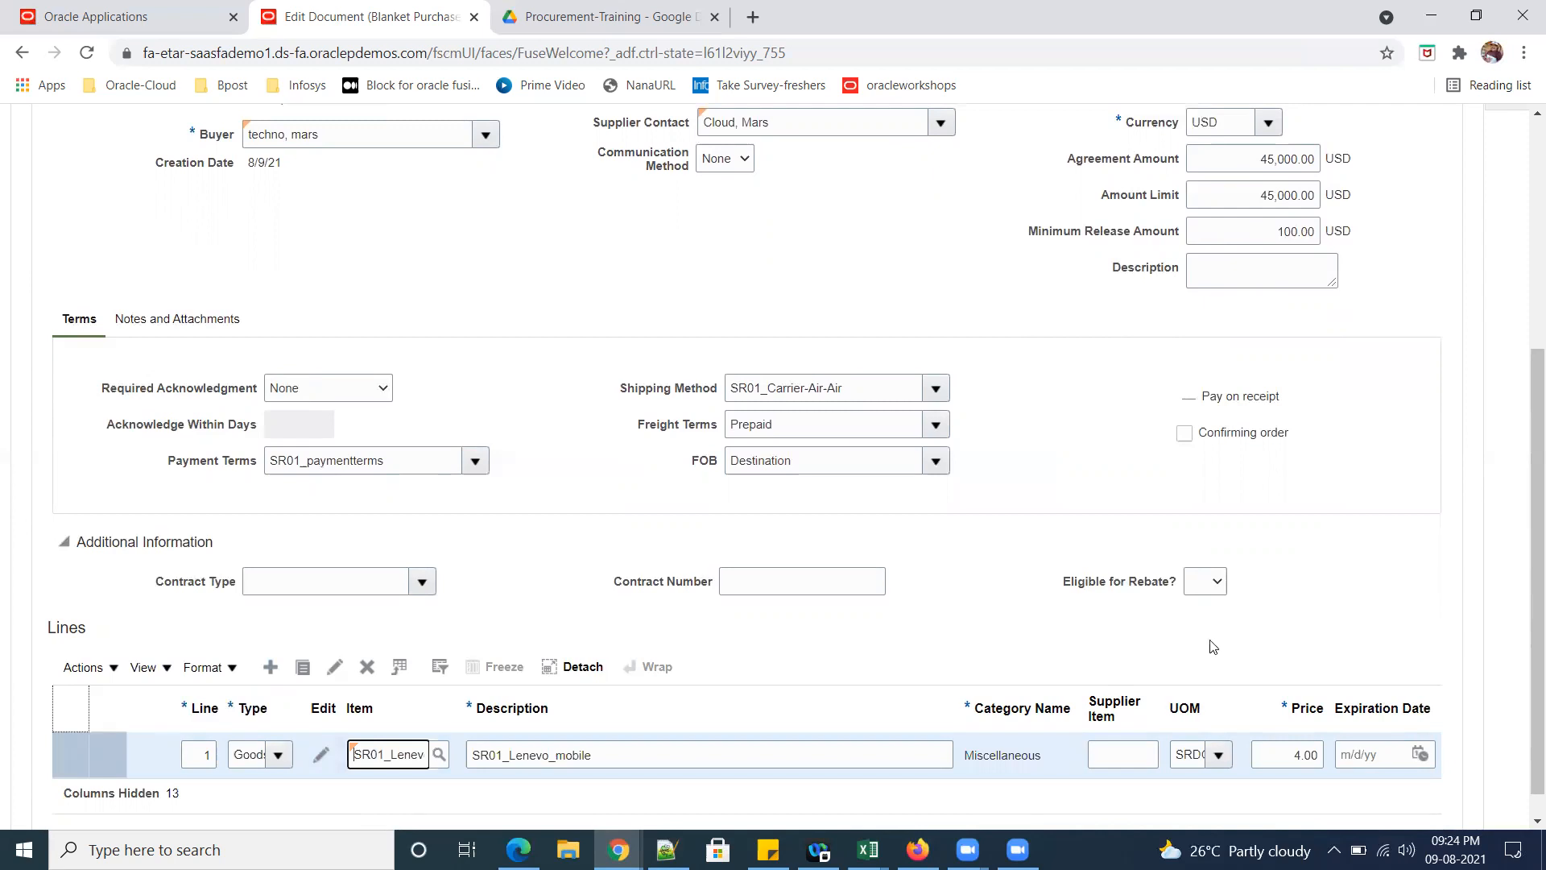
# Set the price of the SR01_Lenevo_mobile line to 40, leaving its supplier item and expiration date empty.
pyautogui.scroll(-1, 1119, 714)
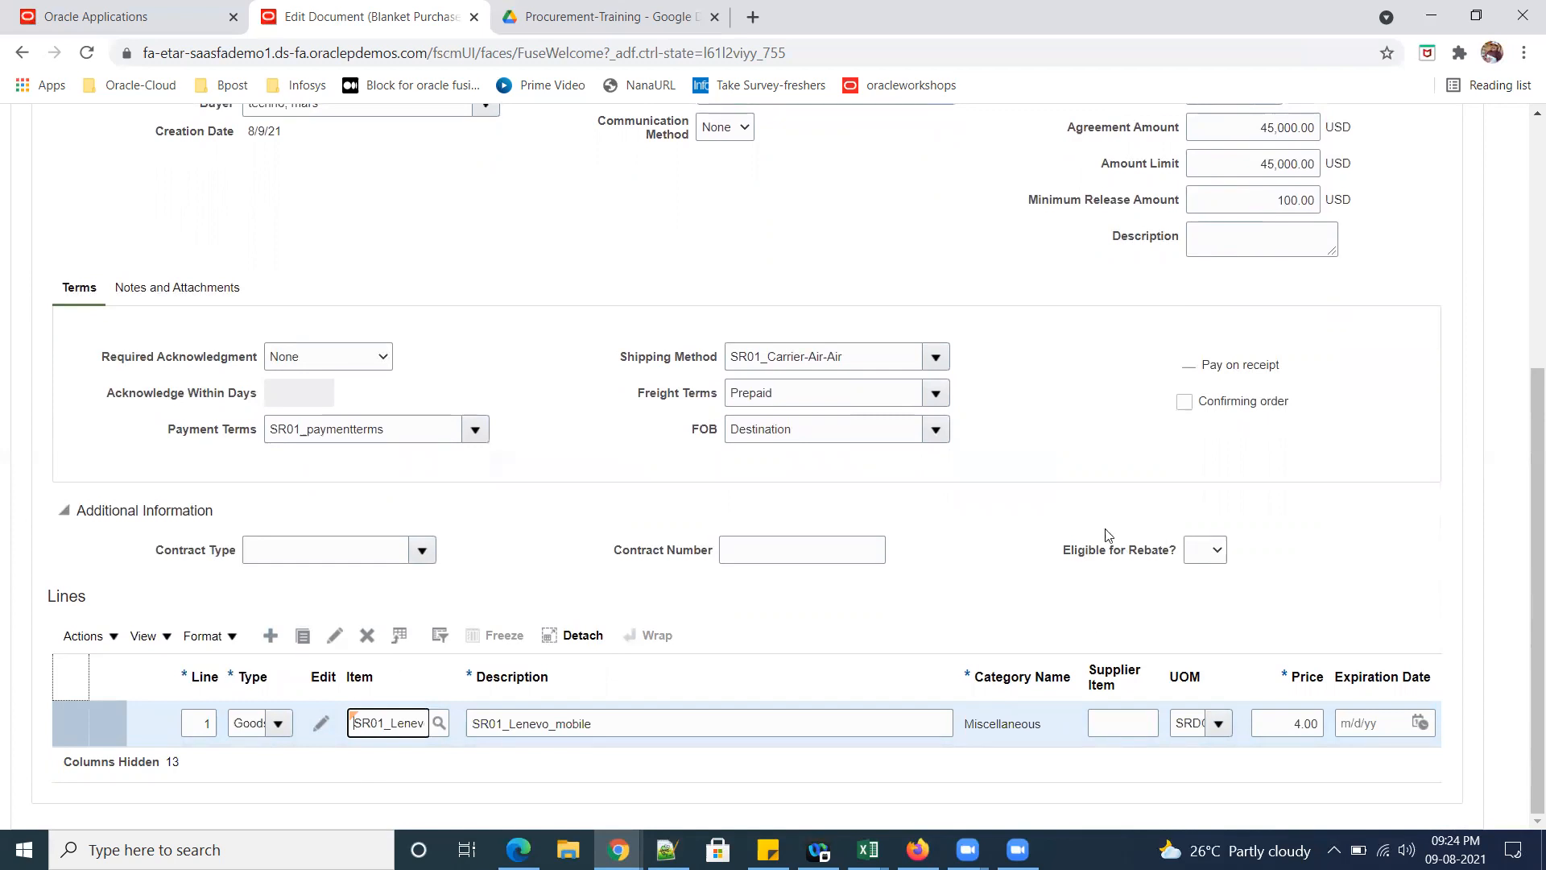
pyautogui.click(1117, 721)
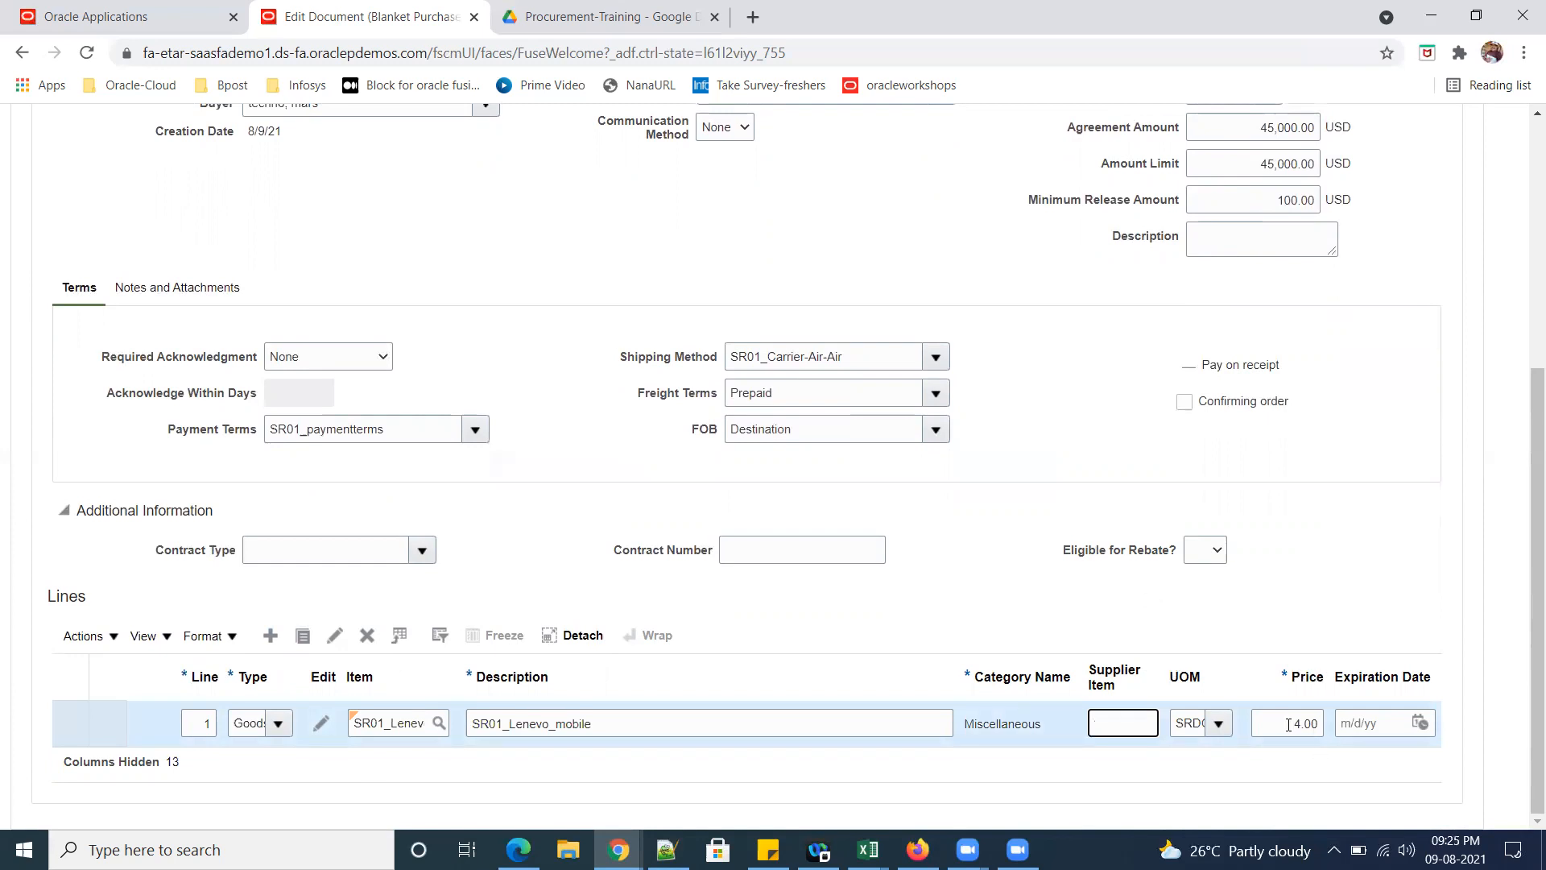
pyautogui.click(1316, 724)
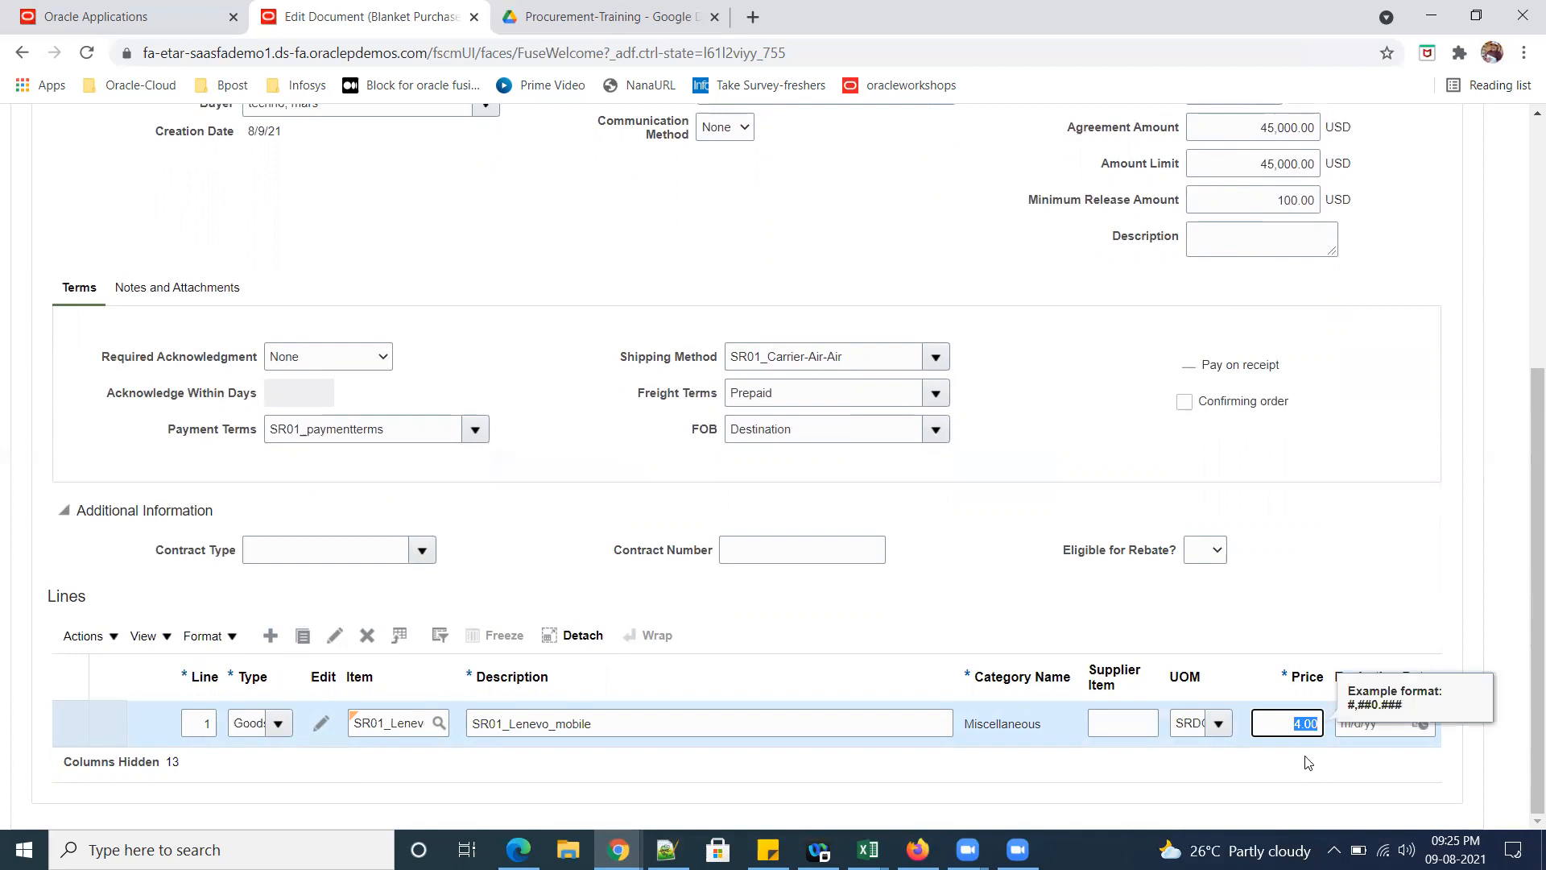
pyautogui.write('40')
pyautogui.press('Tab')
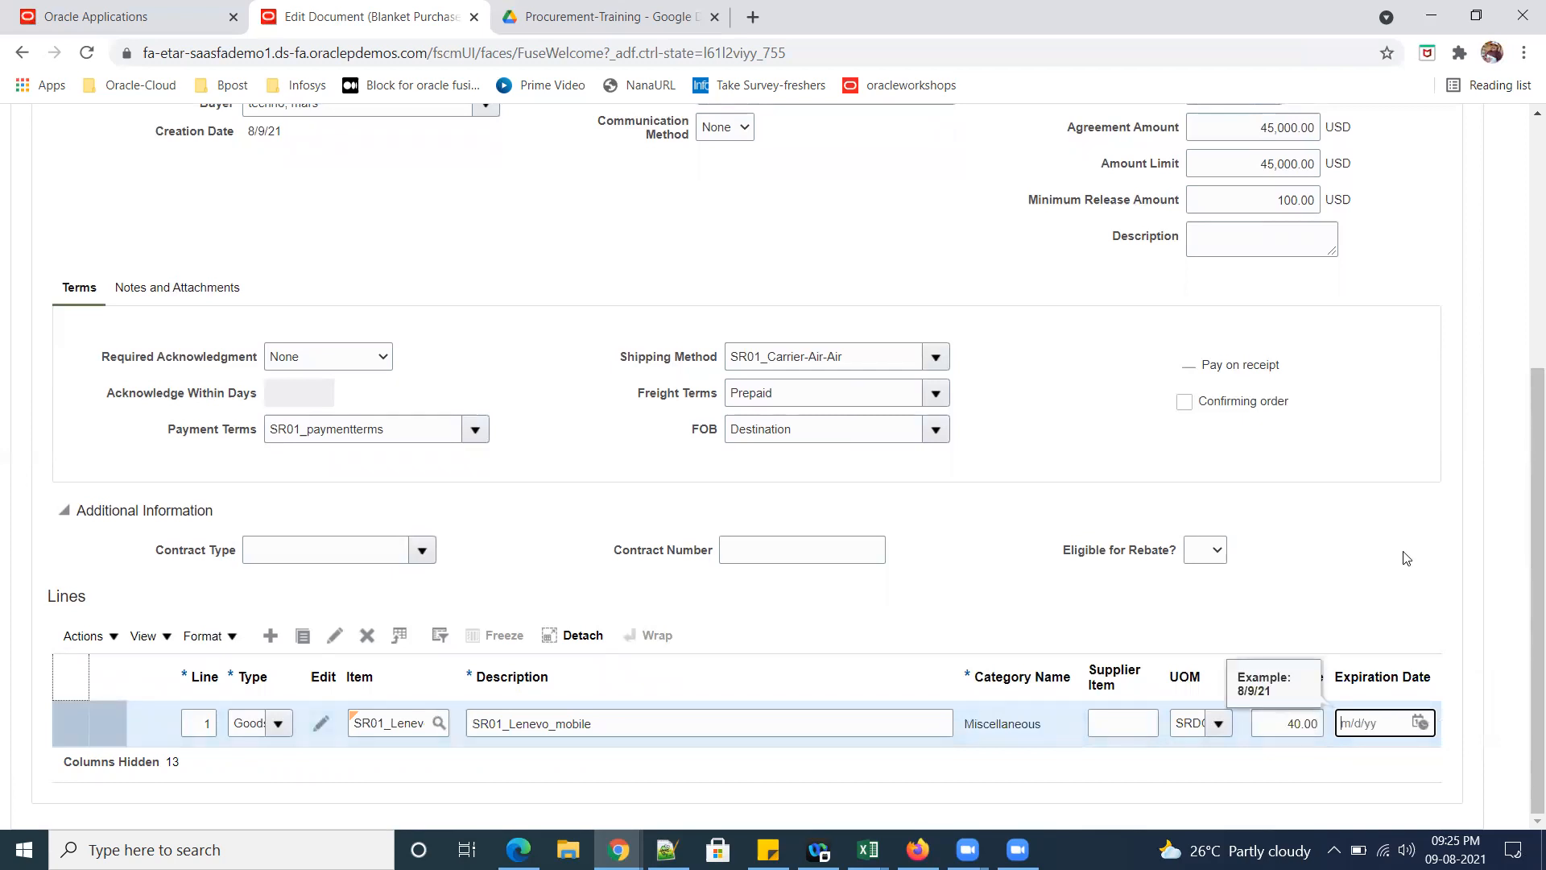
pyautogui.click(1288, 591)
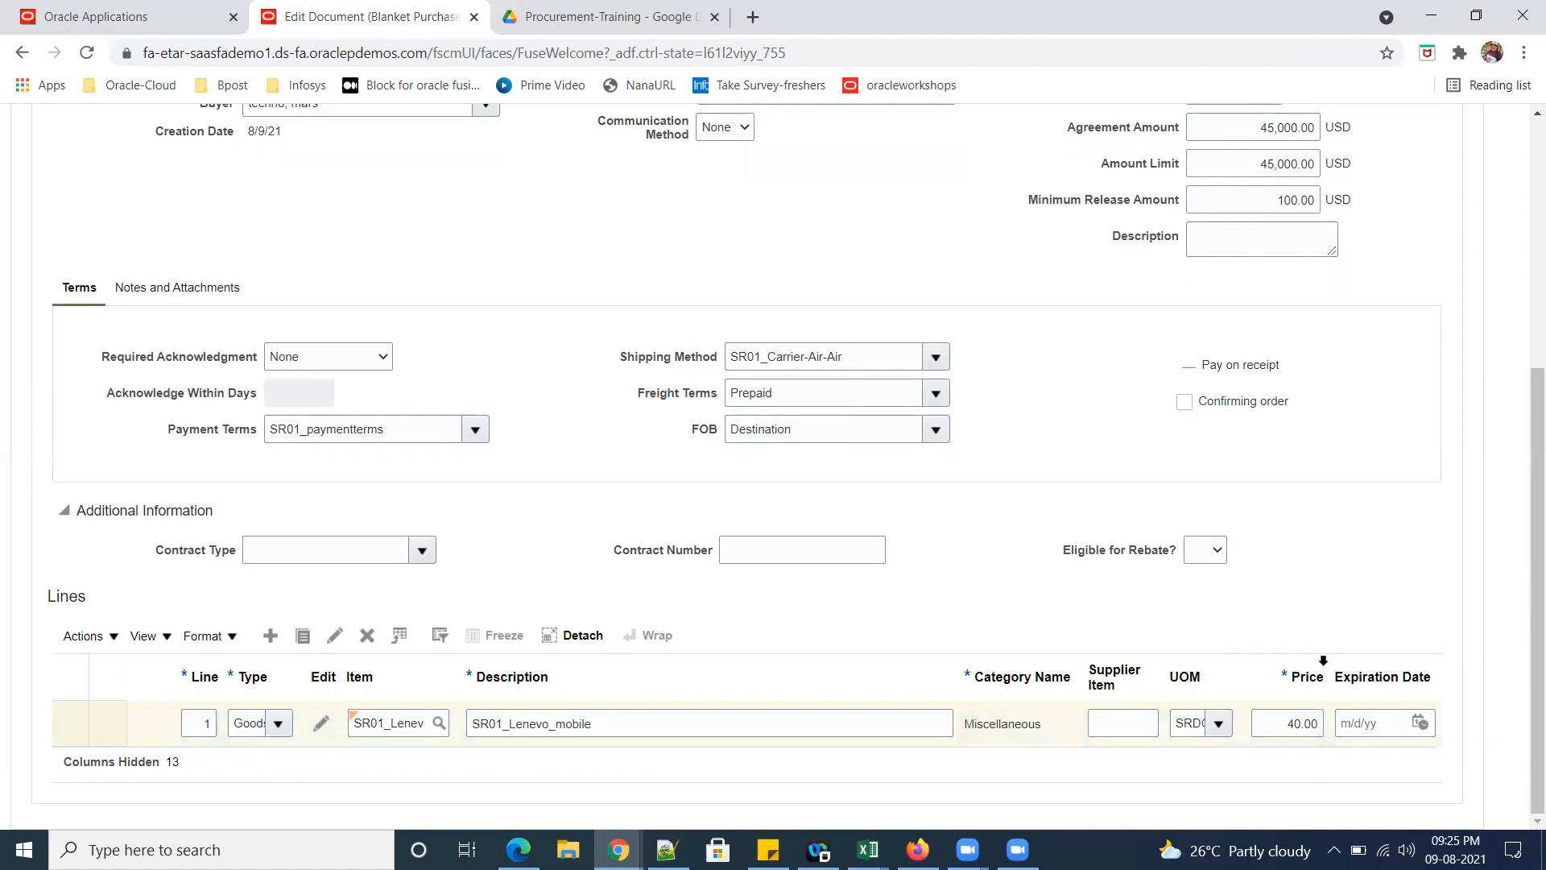
# Check the agreement's header and line details, and save the blanket purchase agreement.
pyautogui.scroll(2, 1316, 705)
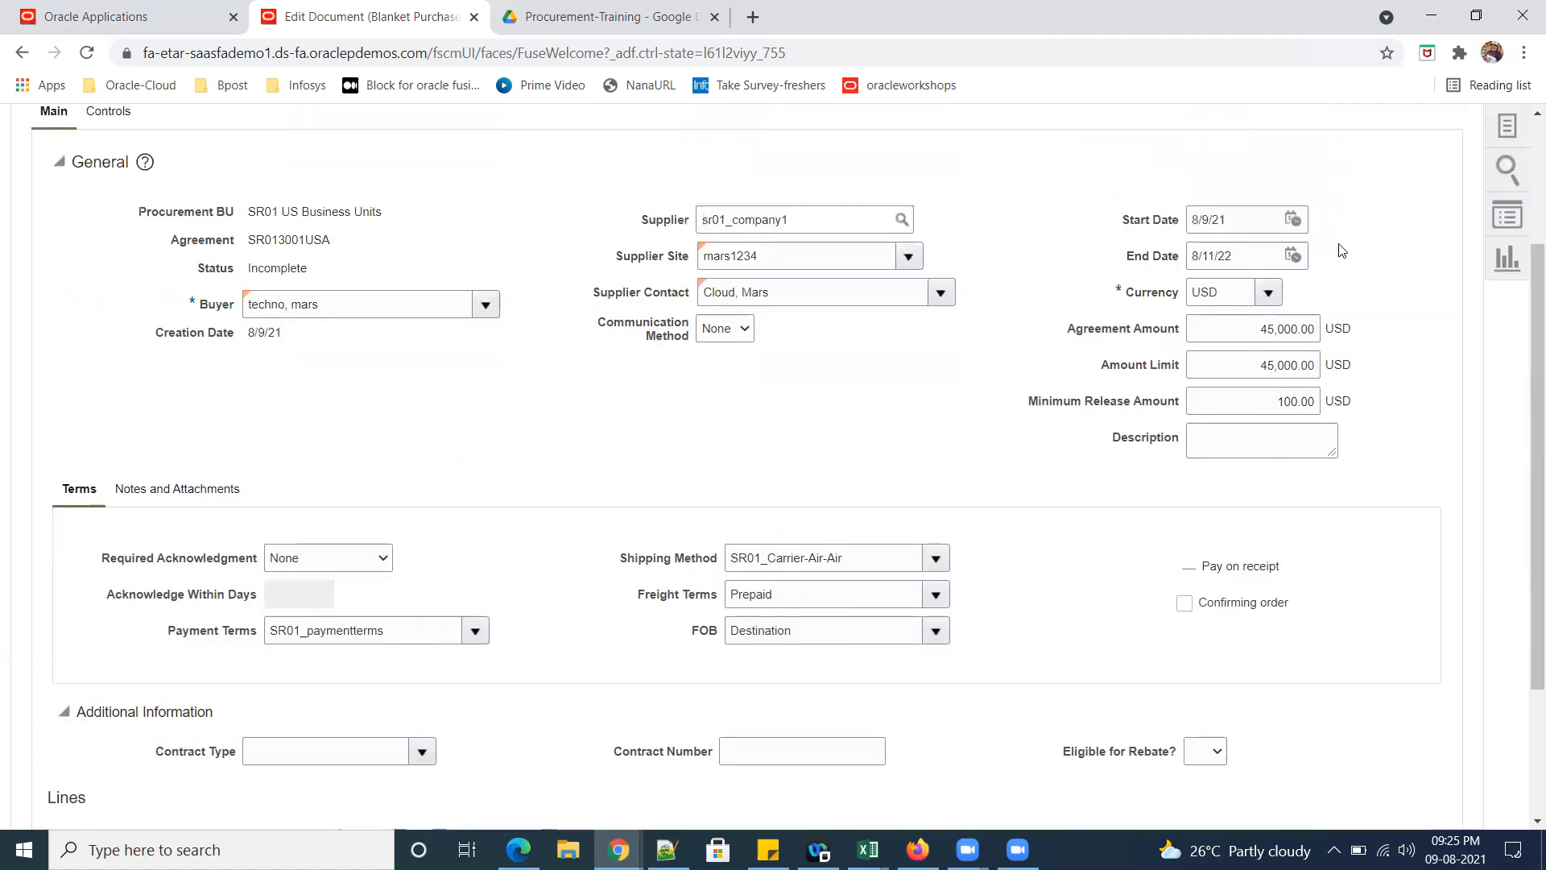
pyautogui.scroll(-2, 503, 646)
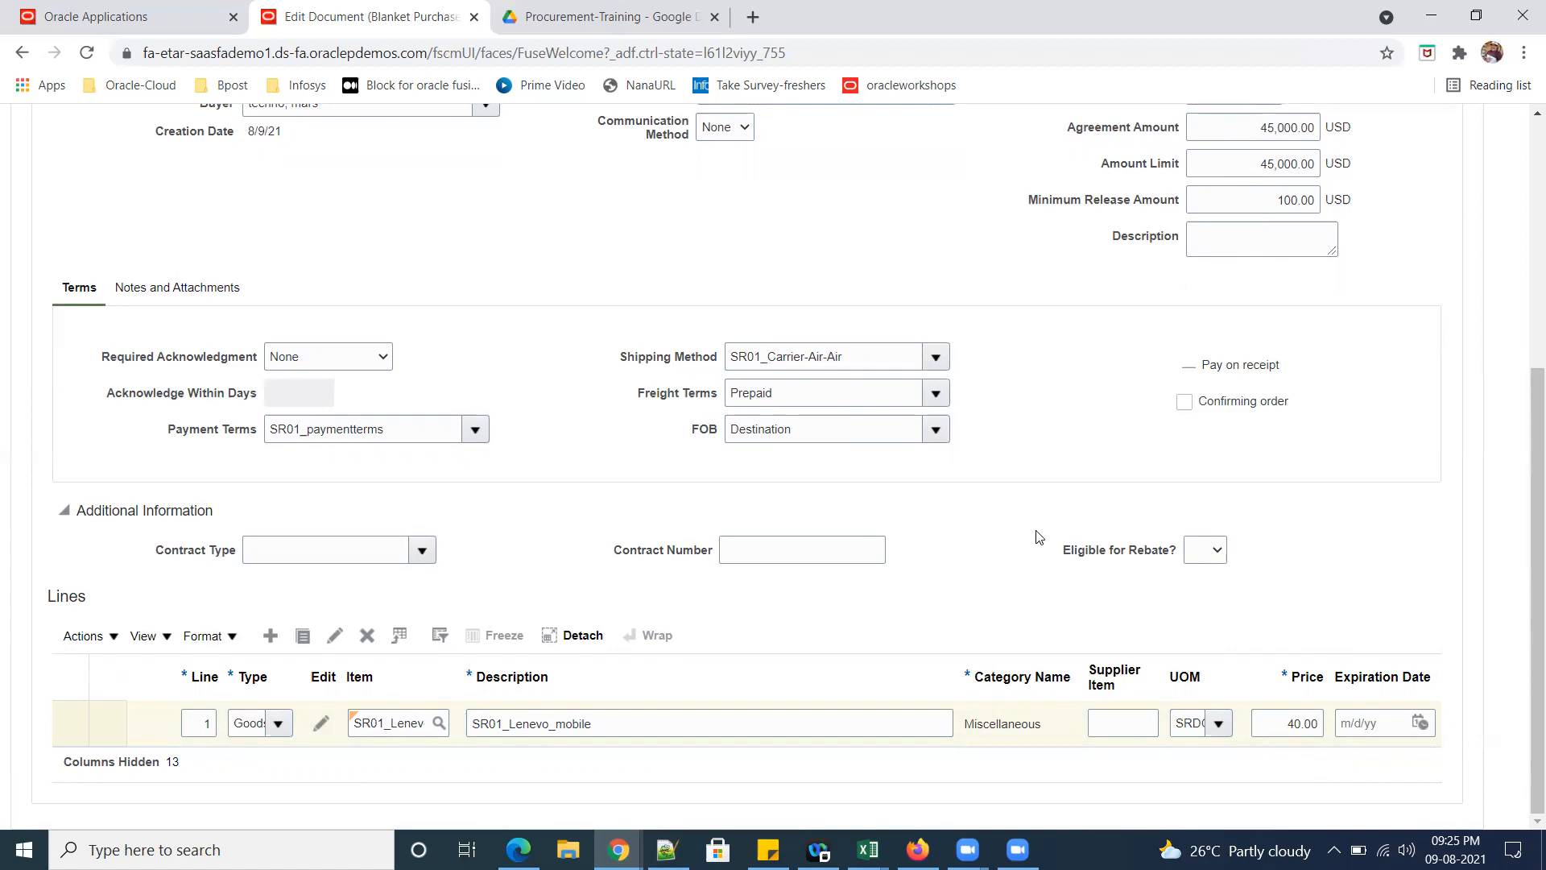
pyautogui.scroll(1, 476, 442)
pyautogui.scroll(3, 476, 443)
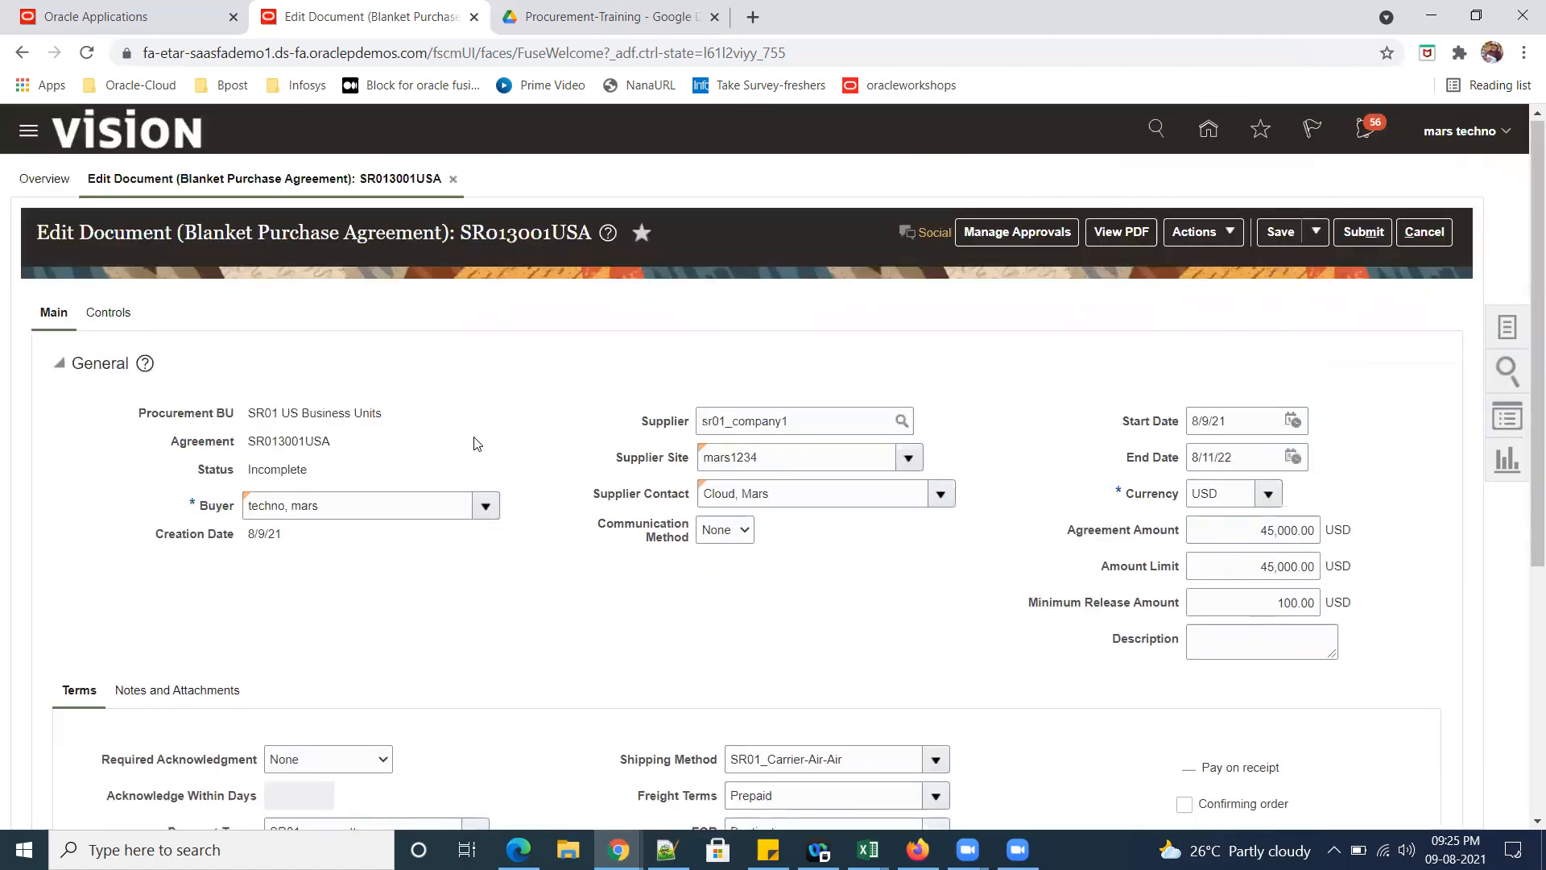
pyautogui.click(1279, 232)
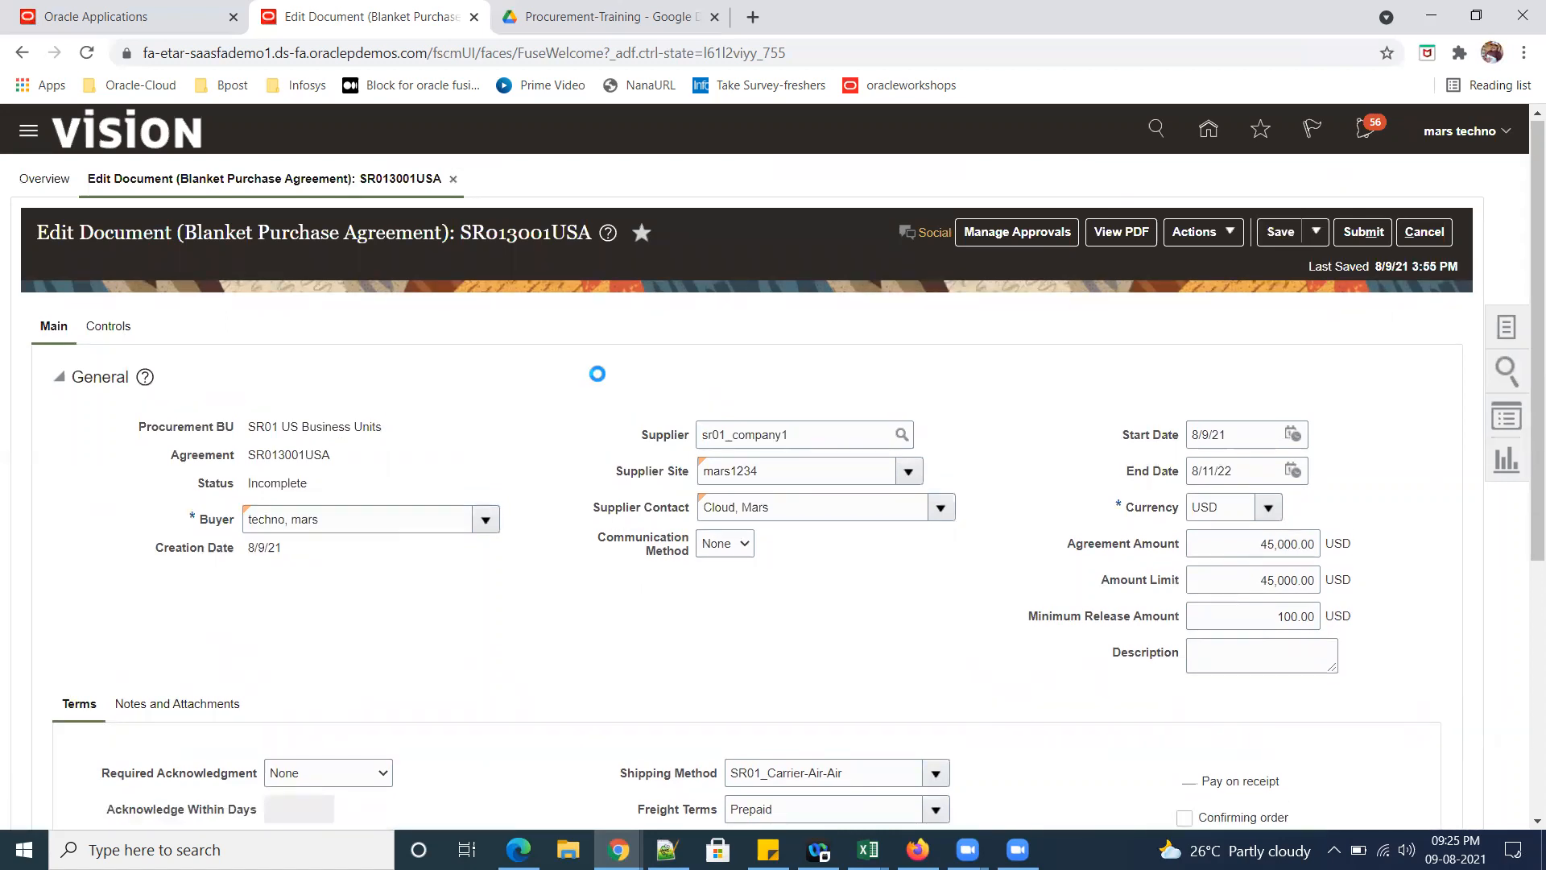
# Examine the agreement's controls: business unit access, order creation options, retroactive pricing and notification controls.
pyautogui.scroll(-2, 631, 379)
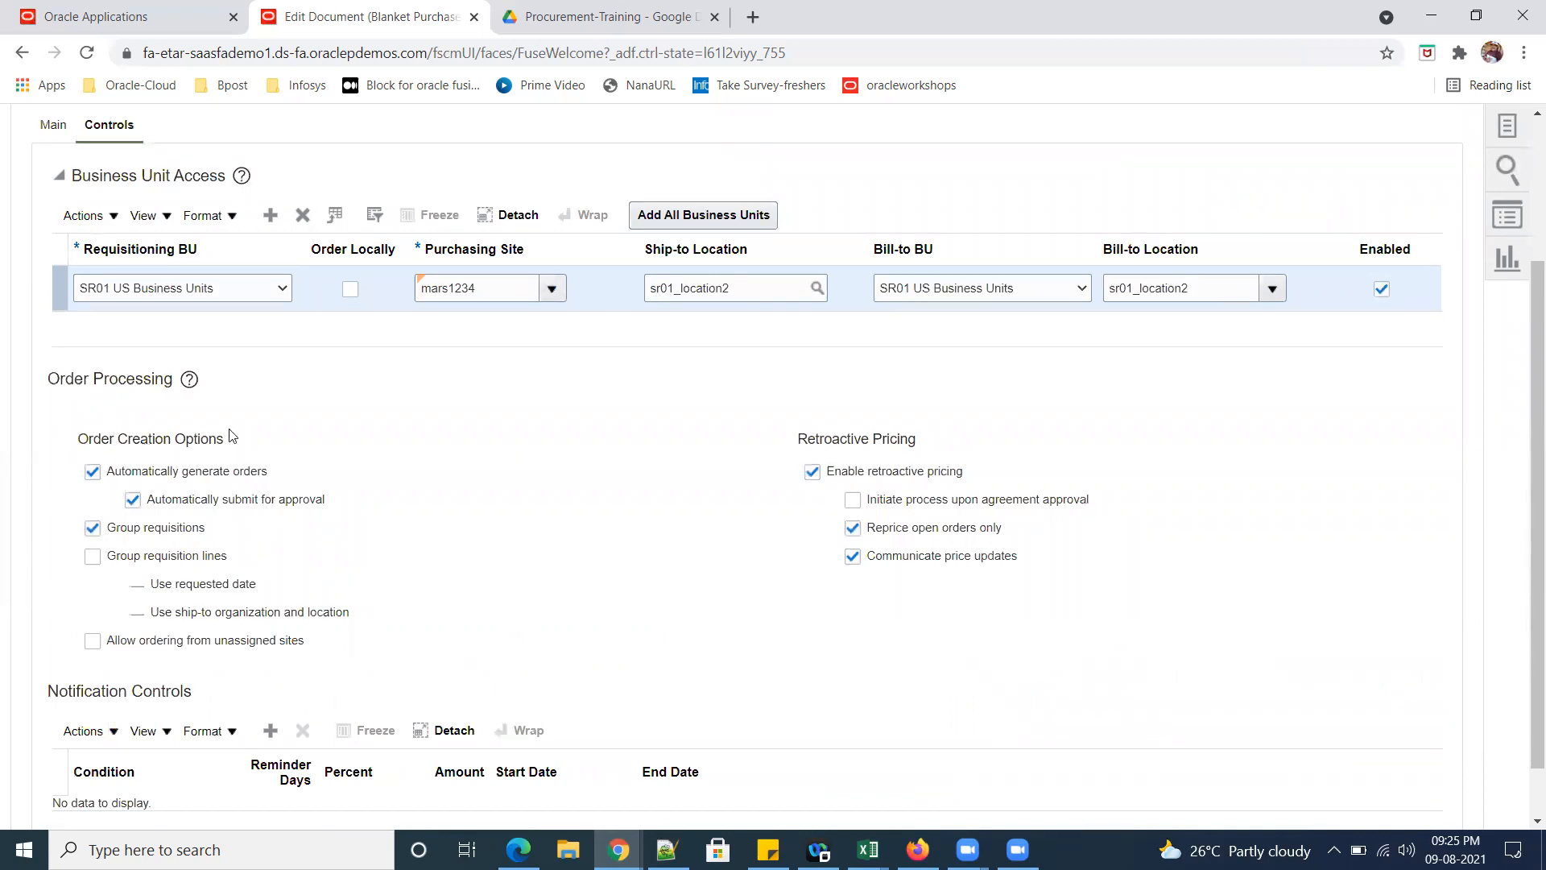
pyautogui.moveTo(327, 453); pyautogui.dragTo(300, 453)
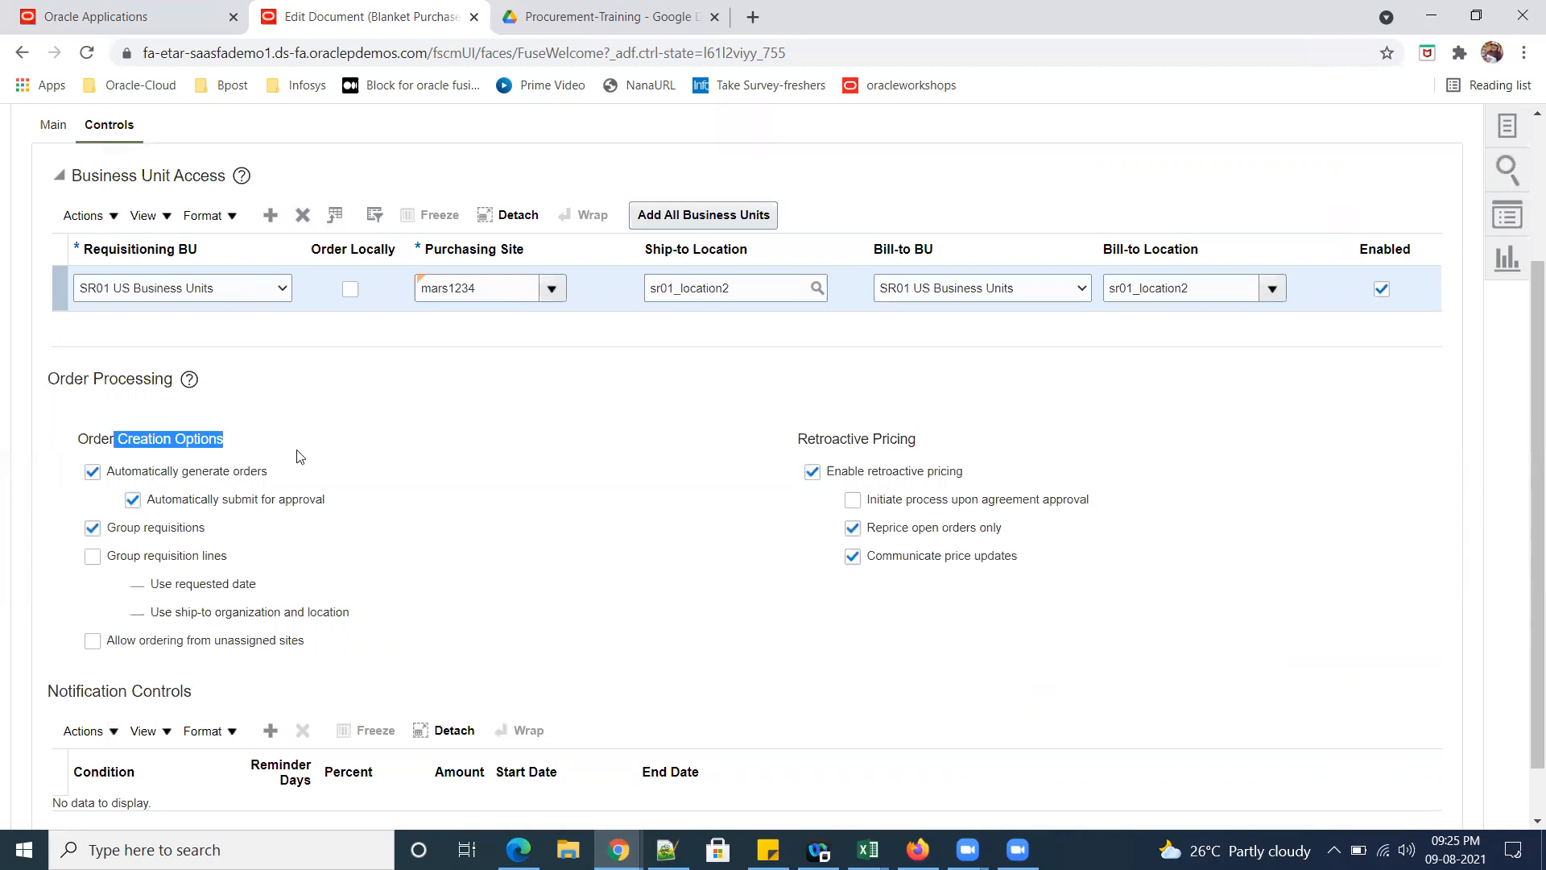
pyautogui.click(149, 479)
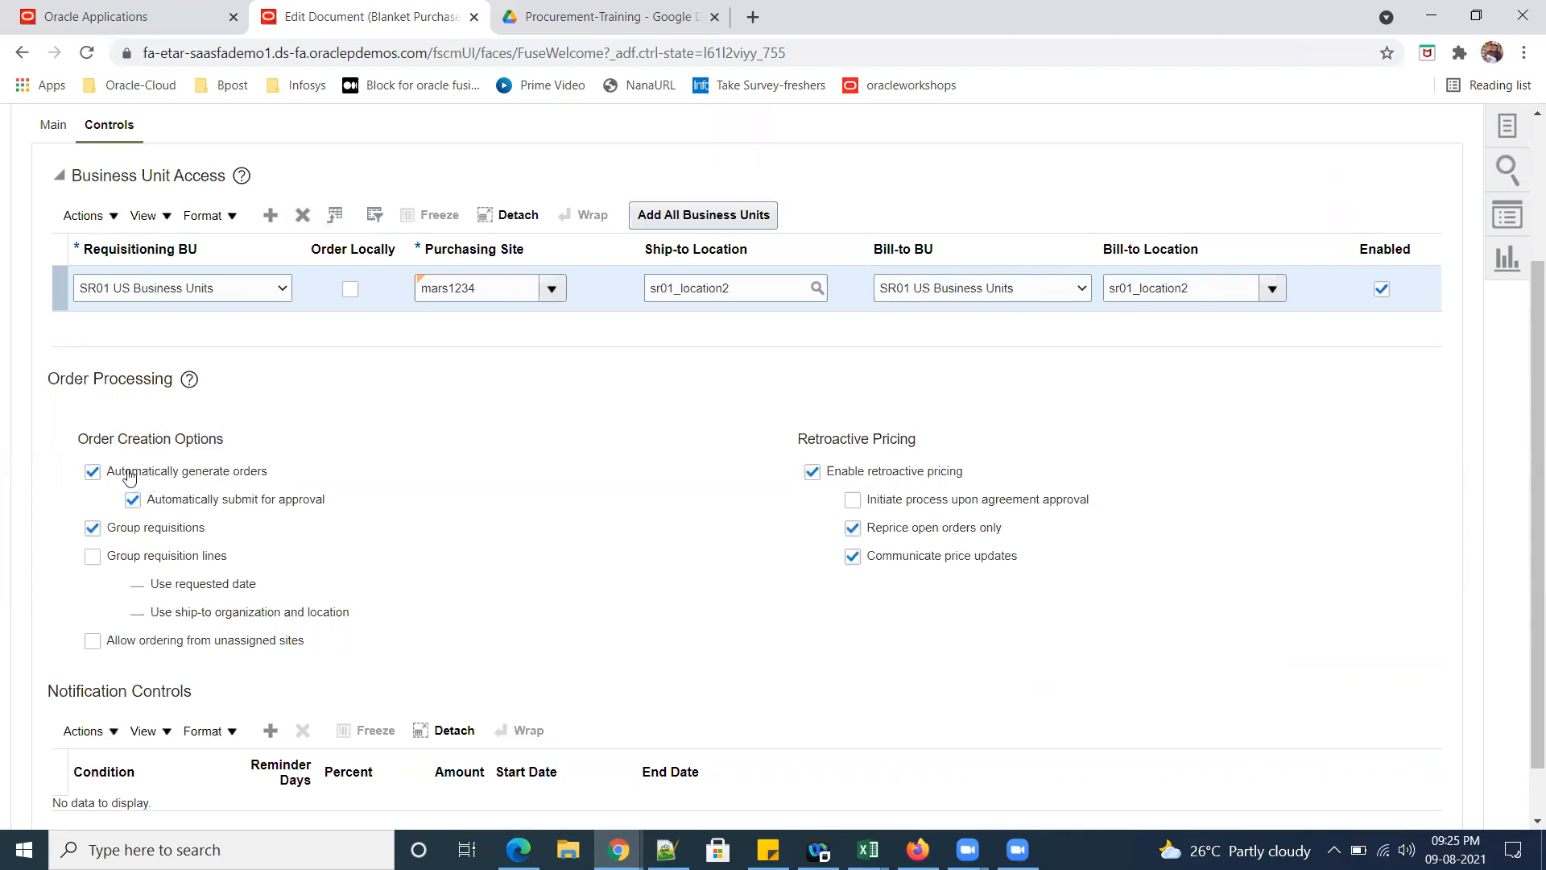
pyautogui.tripleClick(117, 477)
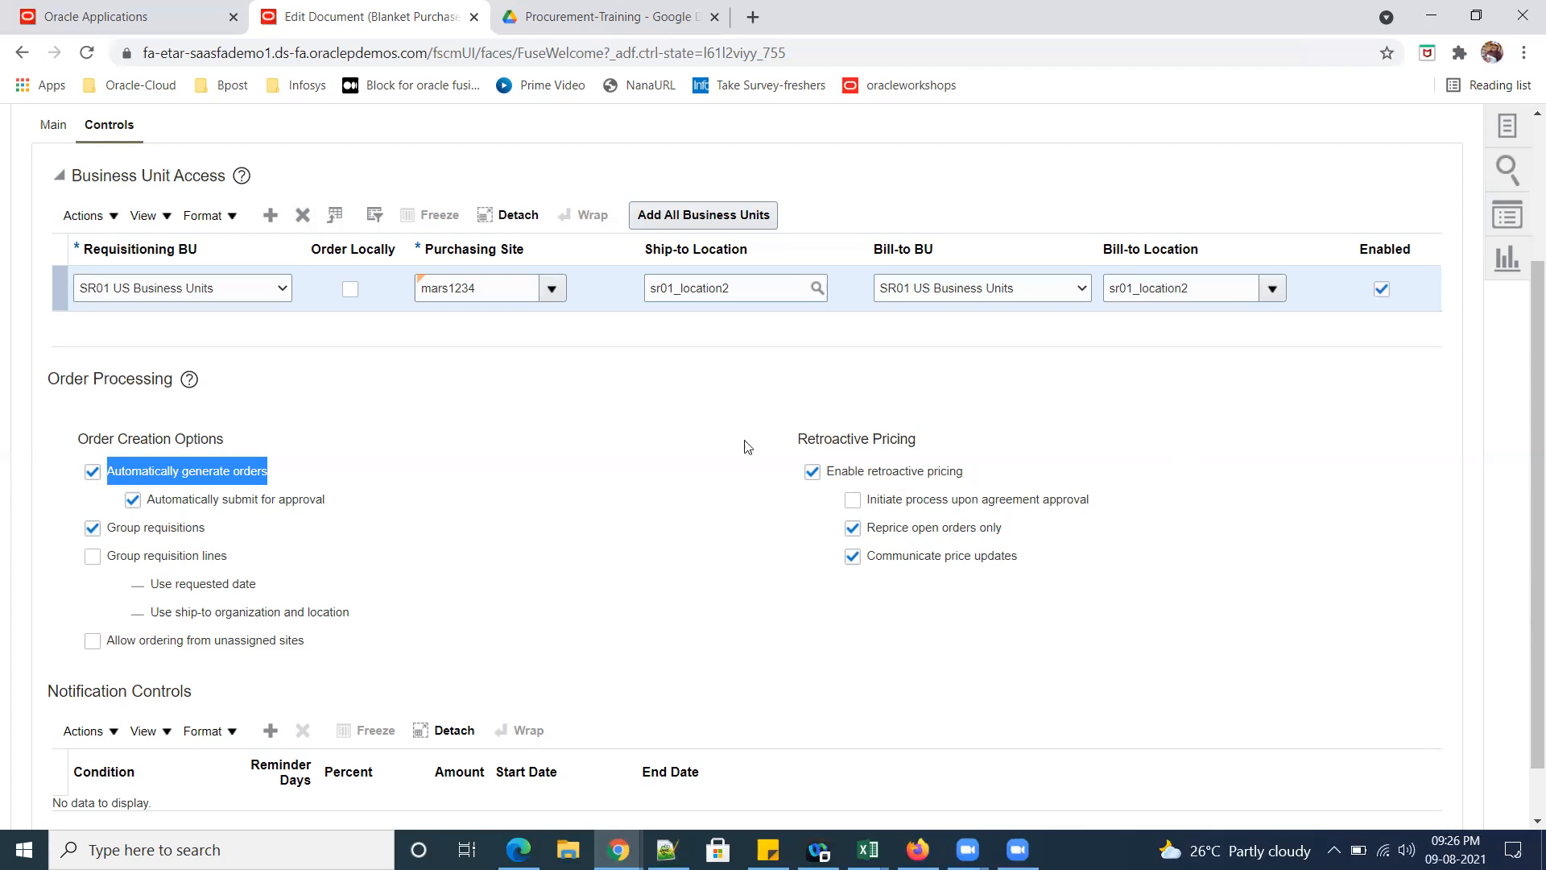
pyautogui.tripleClick(917, 439)
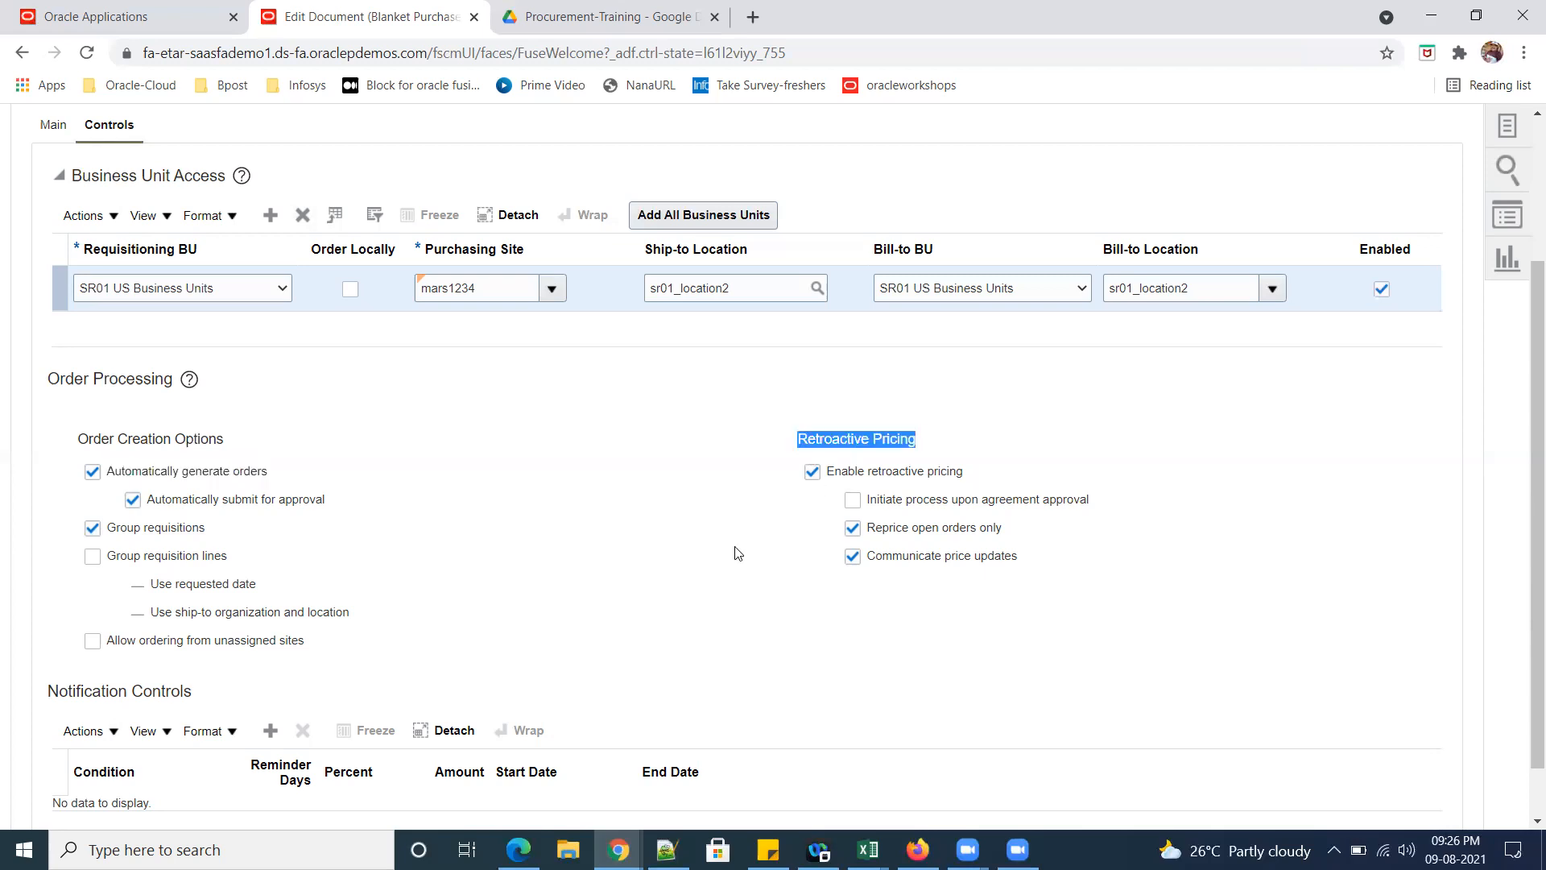
pyautogui.scroll(-1, 656, 593)
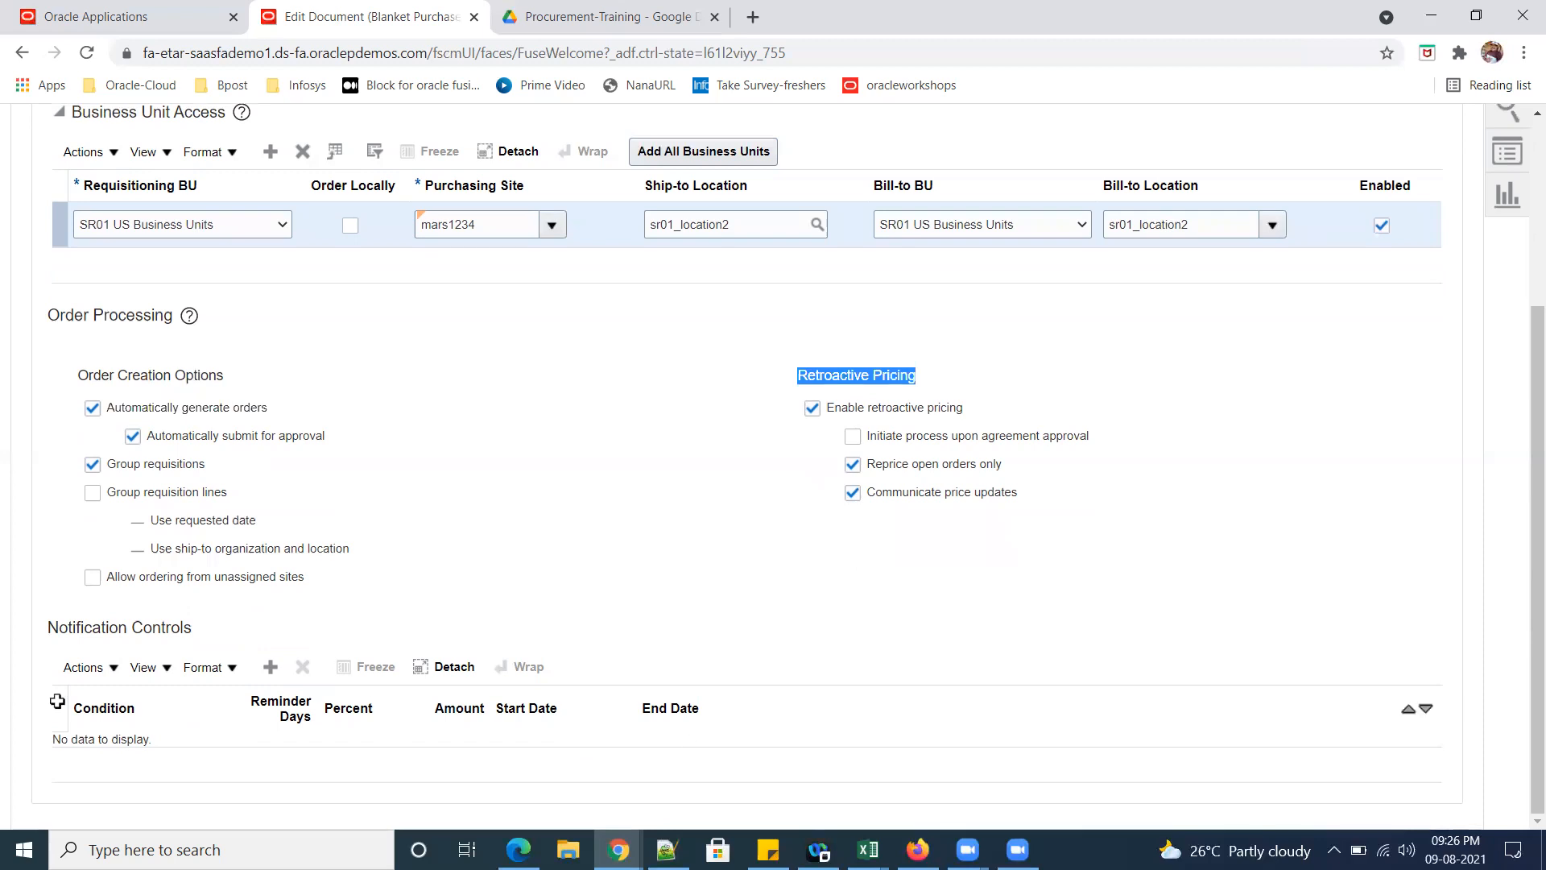
pyautogui.doubleClick(64, 628)
pyautogui.moveTo(165, 622); pyautogui.dragTo(197, 630)
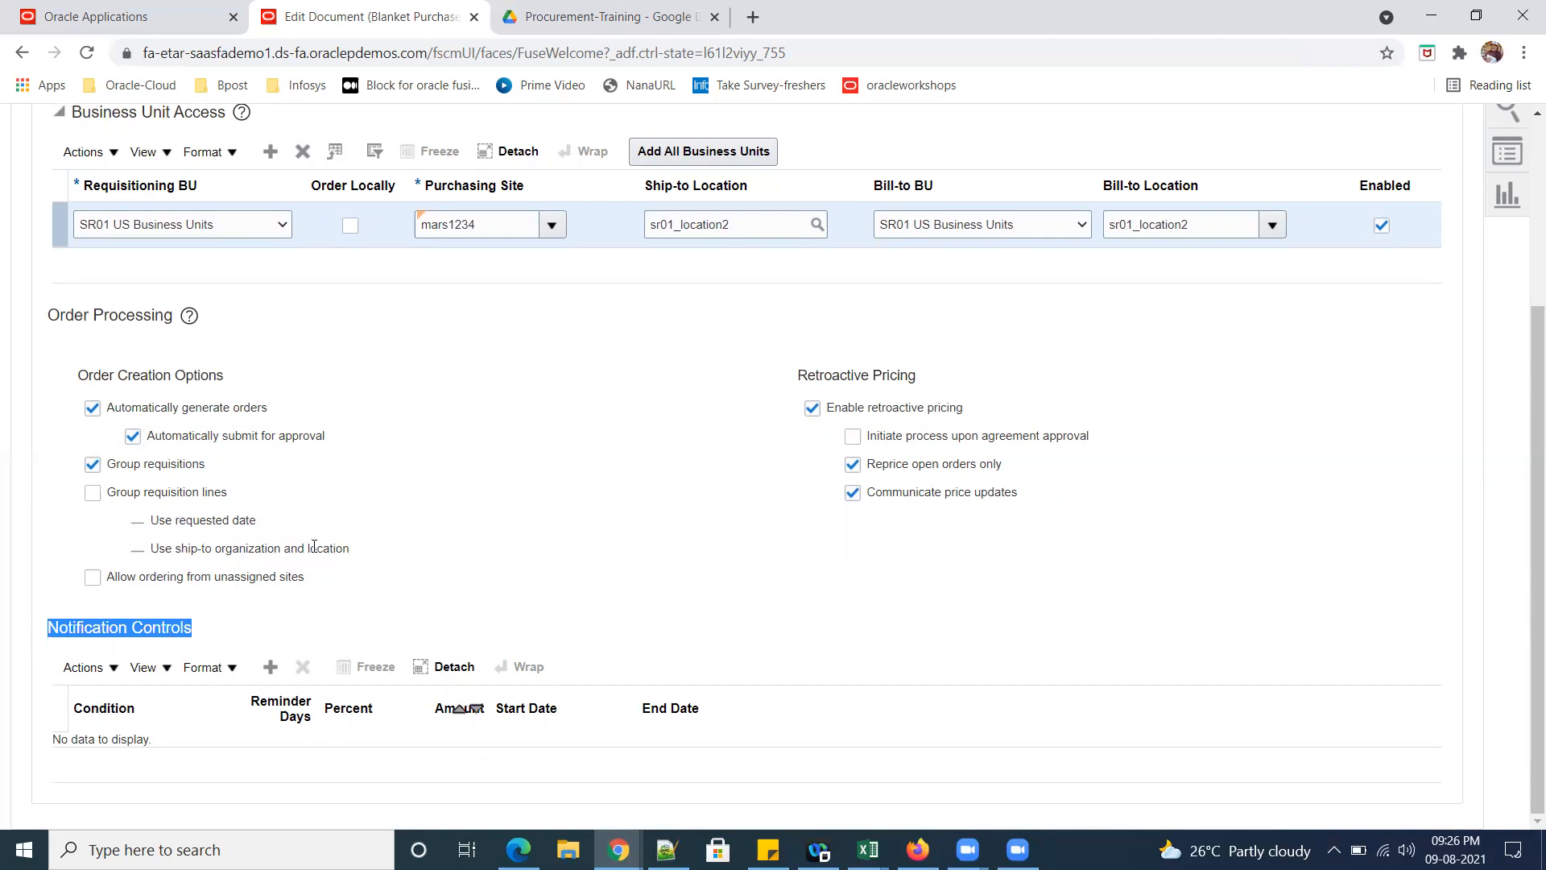
pyautogui.scroll(1, 483, 557)
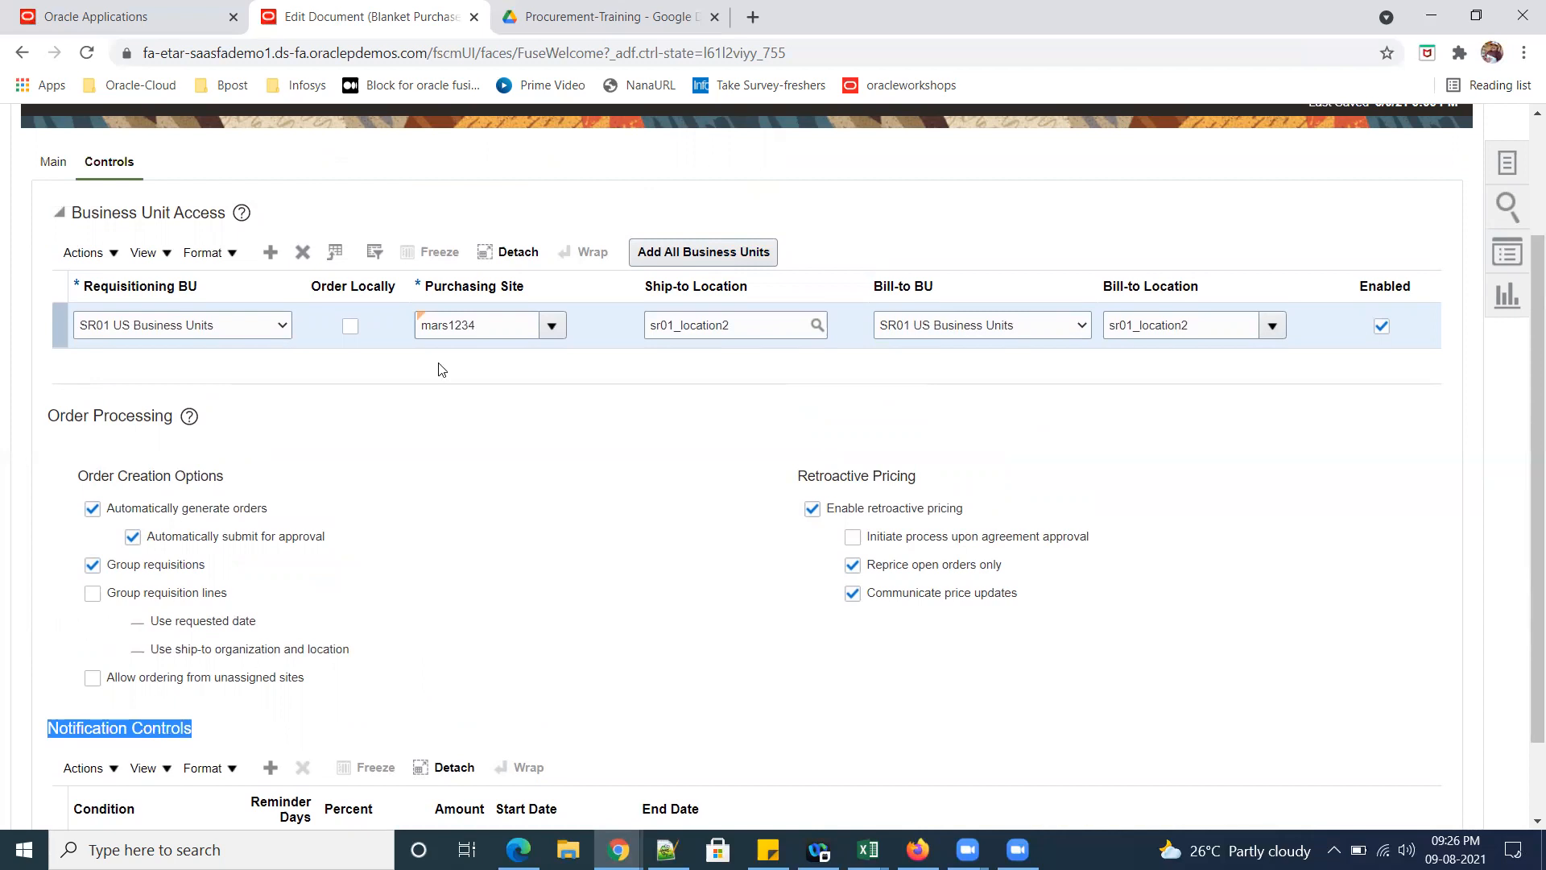
pyautogui.click(272, 255)
pyautogui.click(726, 292)
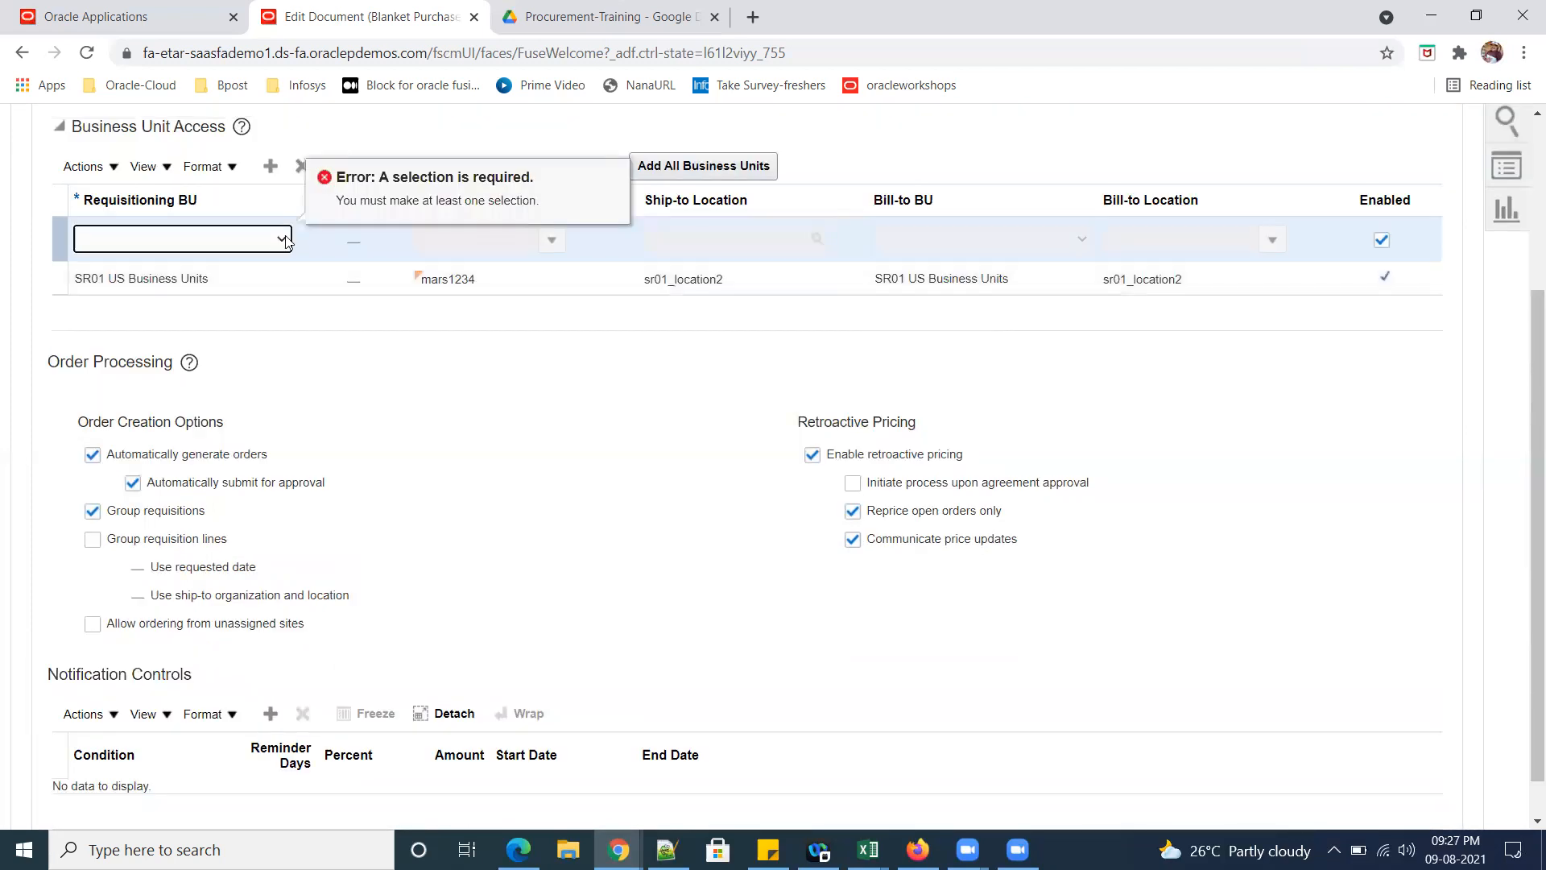
pyautogui.click(283, 239)
pyautogui.click(441, 412)
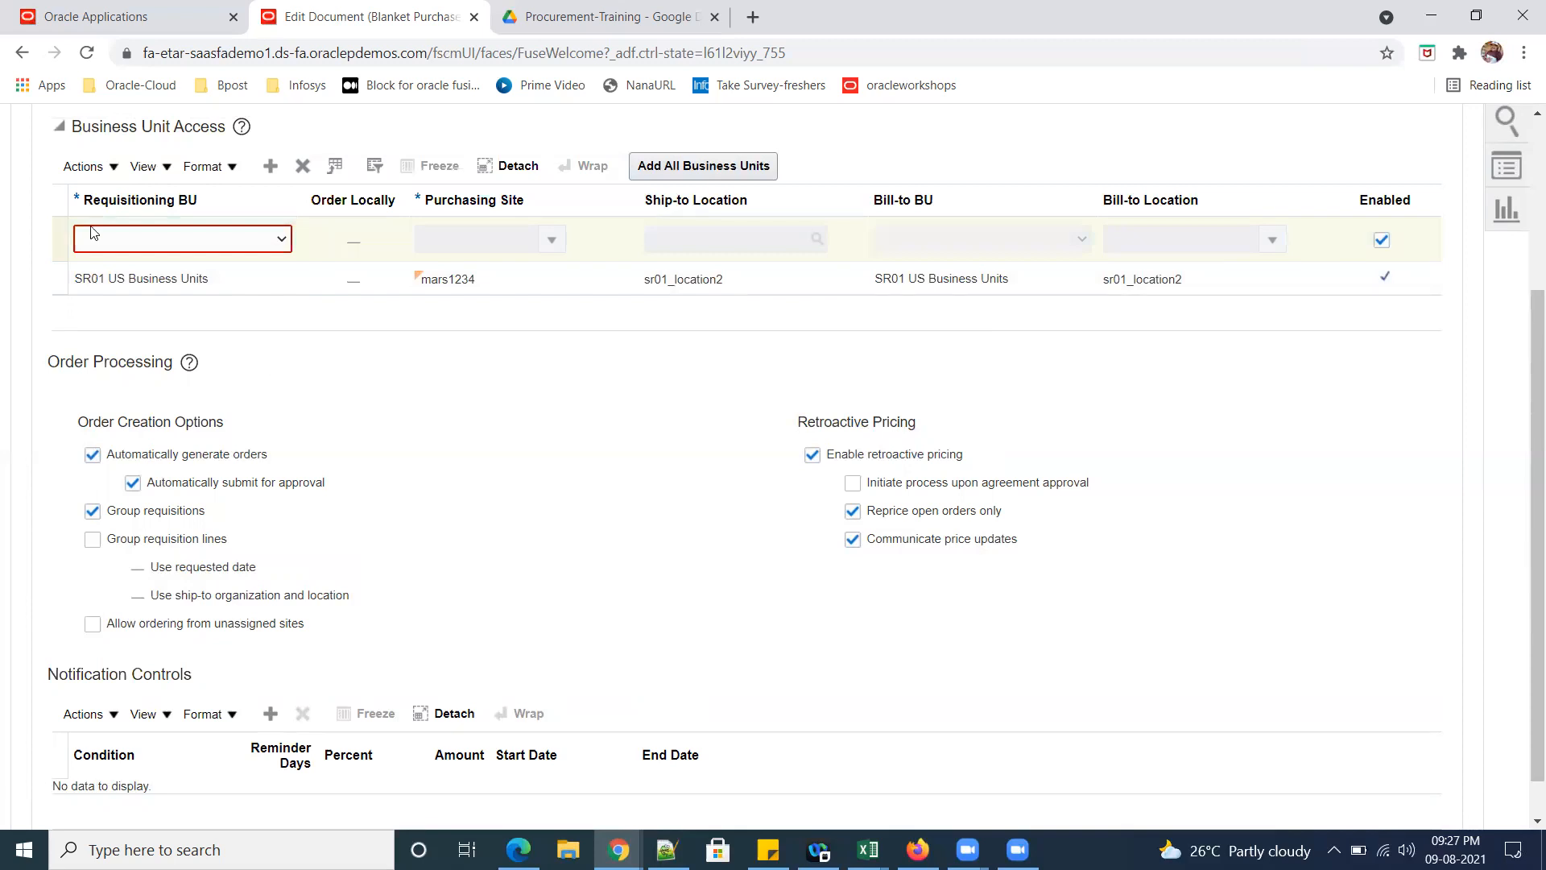
pyautogui.click(305, 172)
pyautogui.click(282, 240)
pyautogui.click(303, 167)
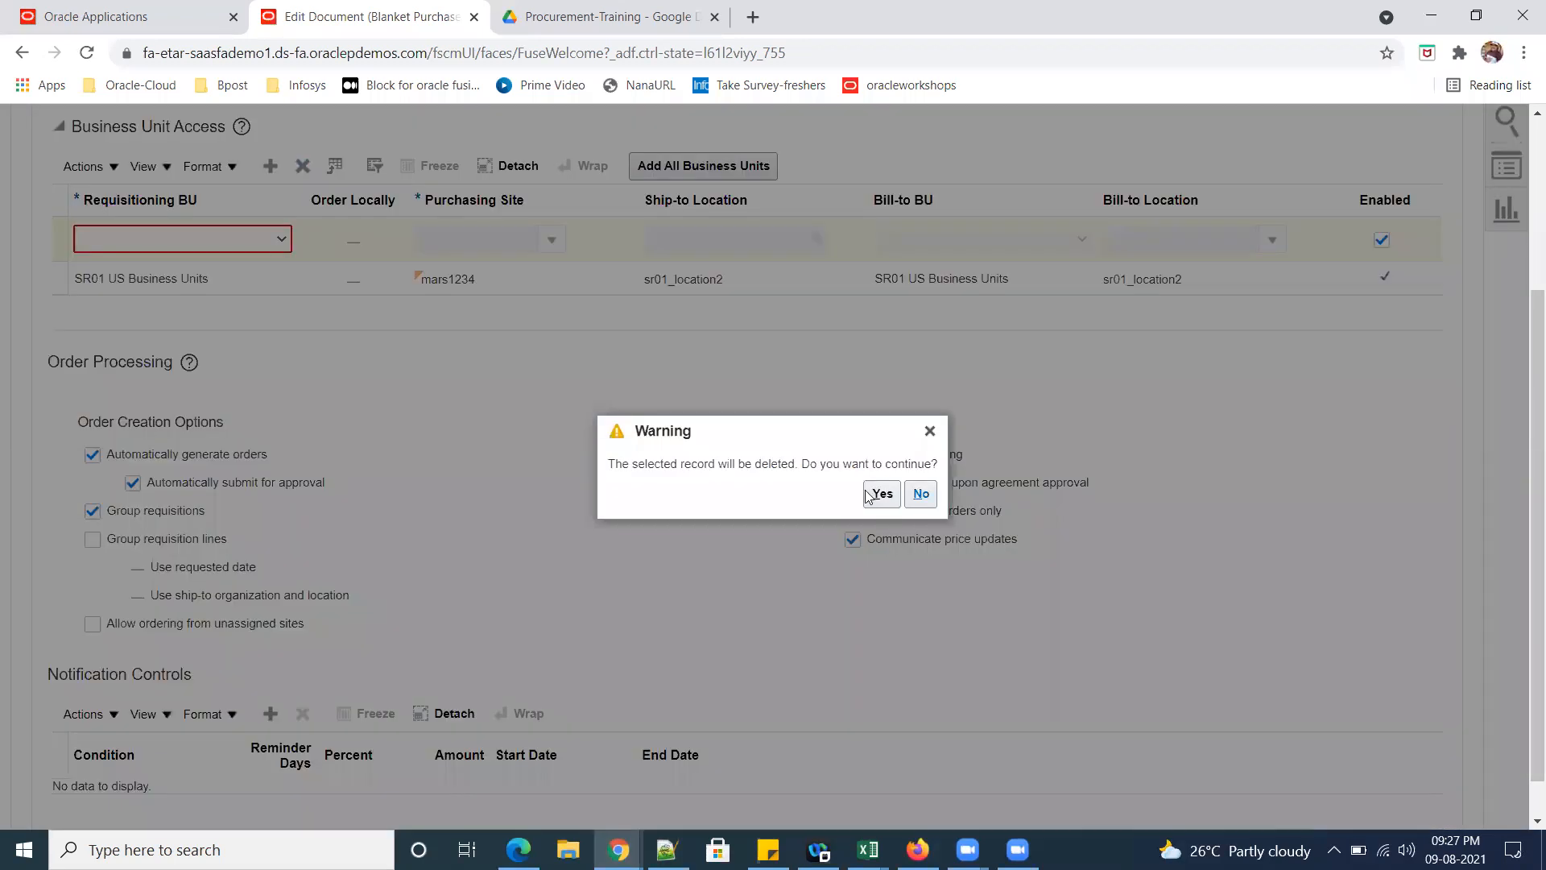
pyautogui.click(882, 494)
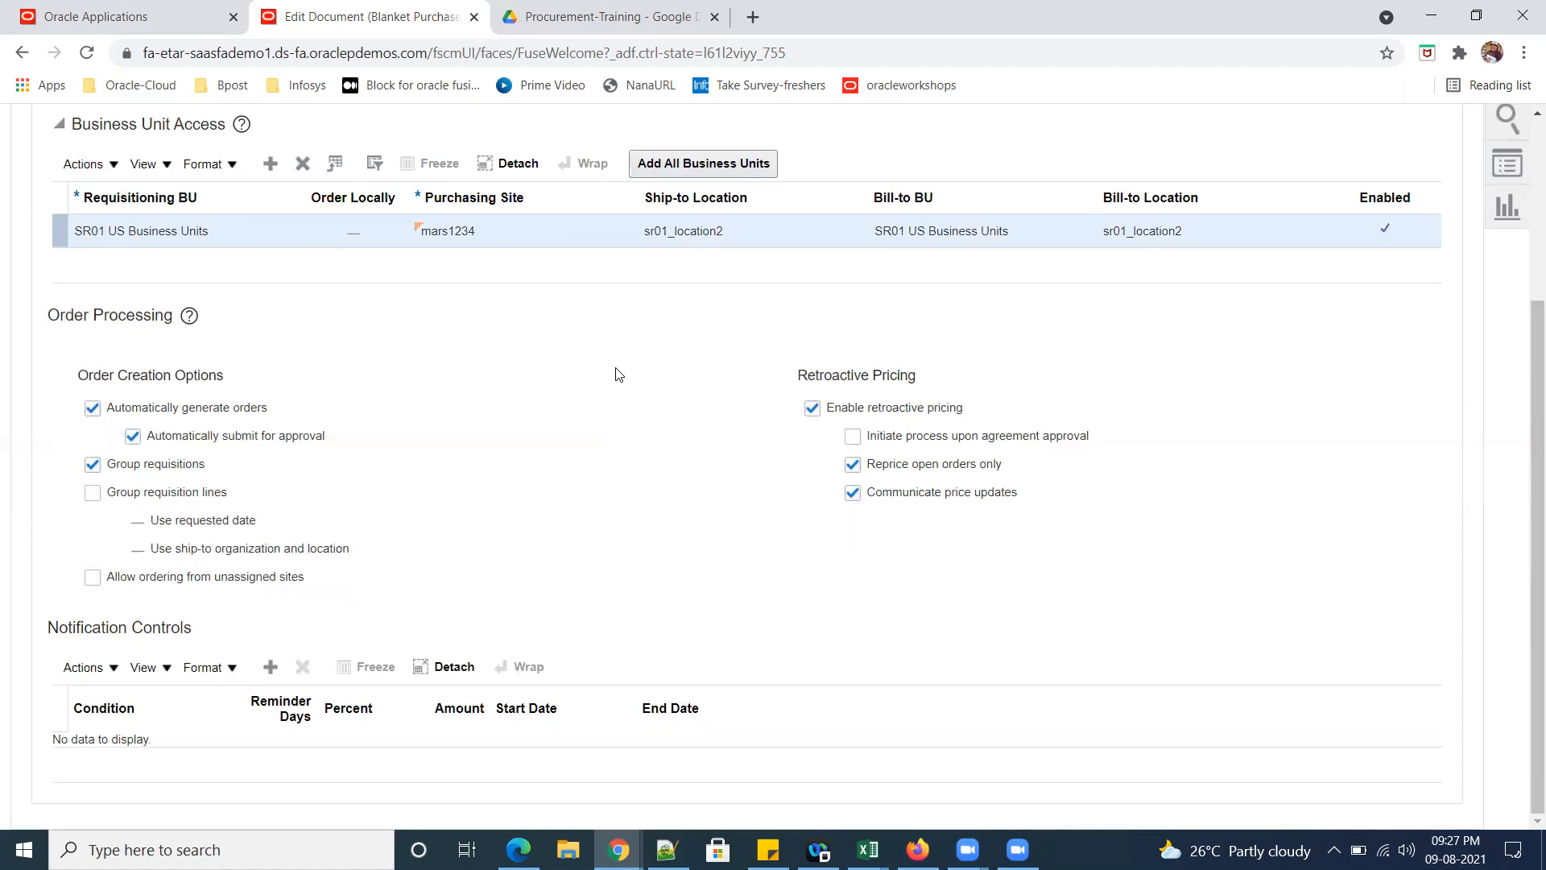
# Add all business units to the agreement's business unit access and delete the sr02_procurementBU row.
pyautogui.click(735, 171)
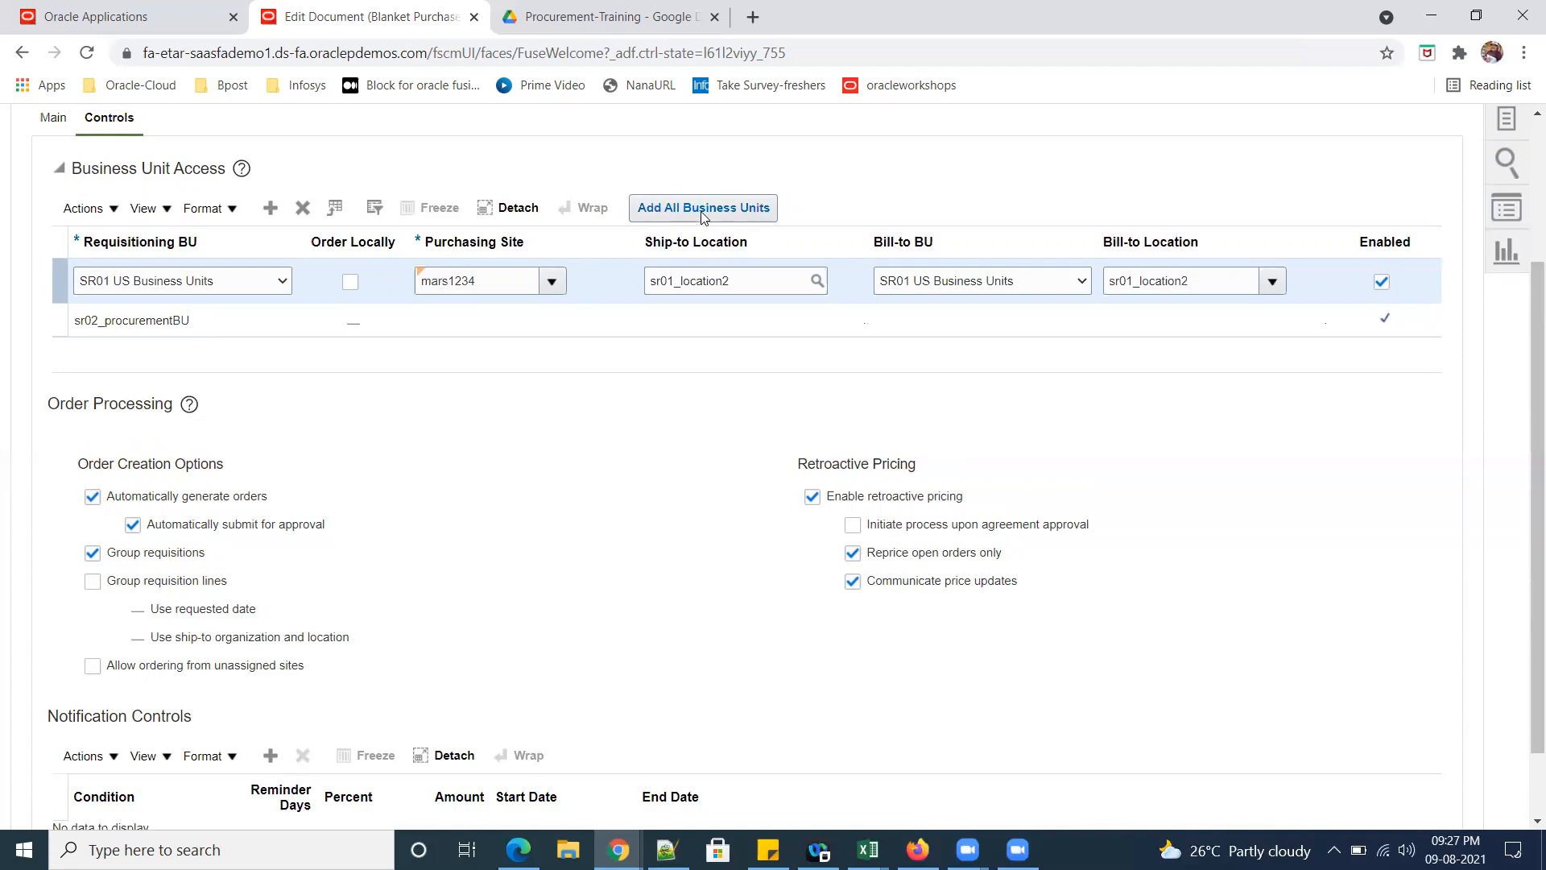
pyautogui.click(209, 328)
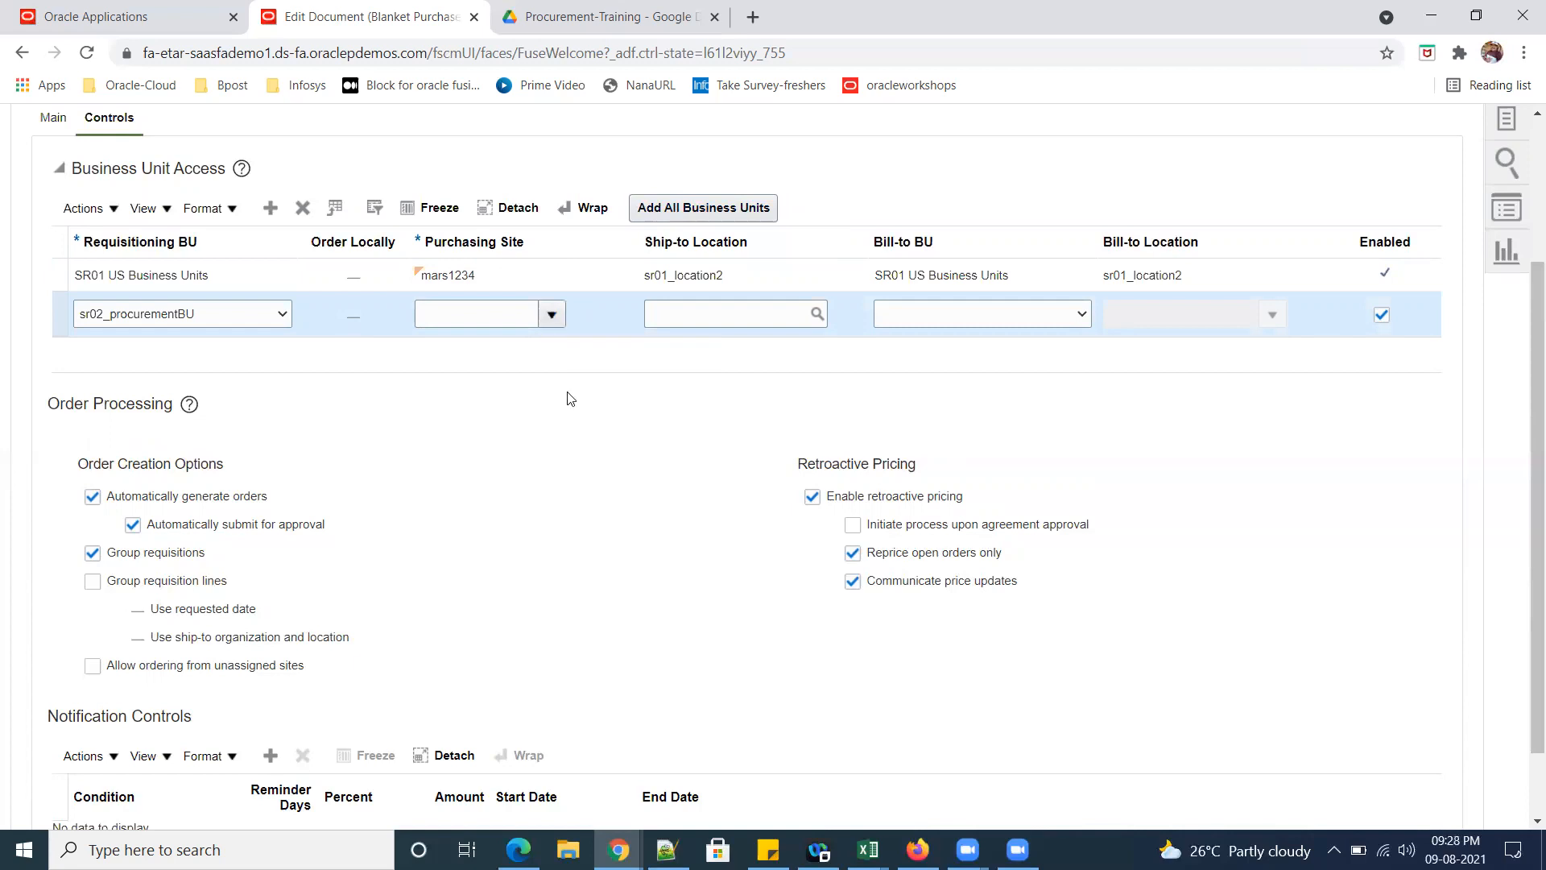
pyautogui.click(445, 346)
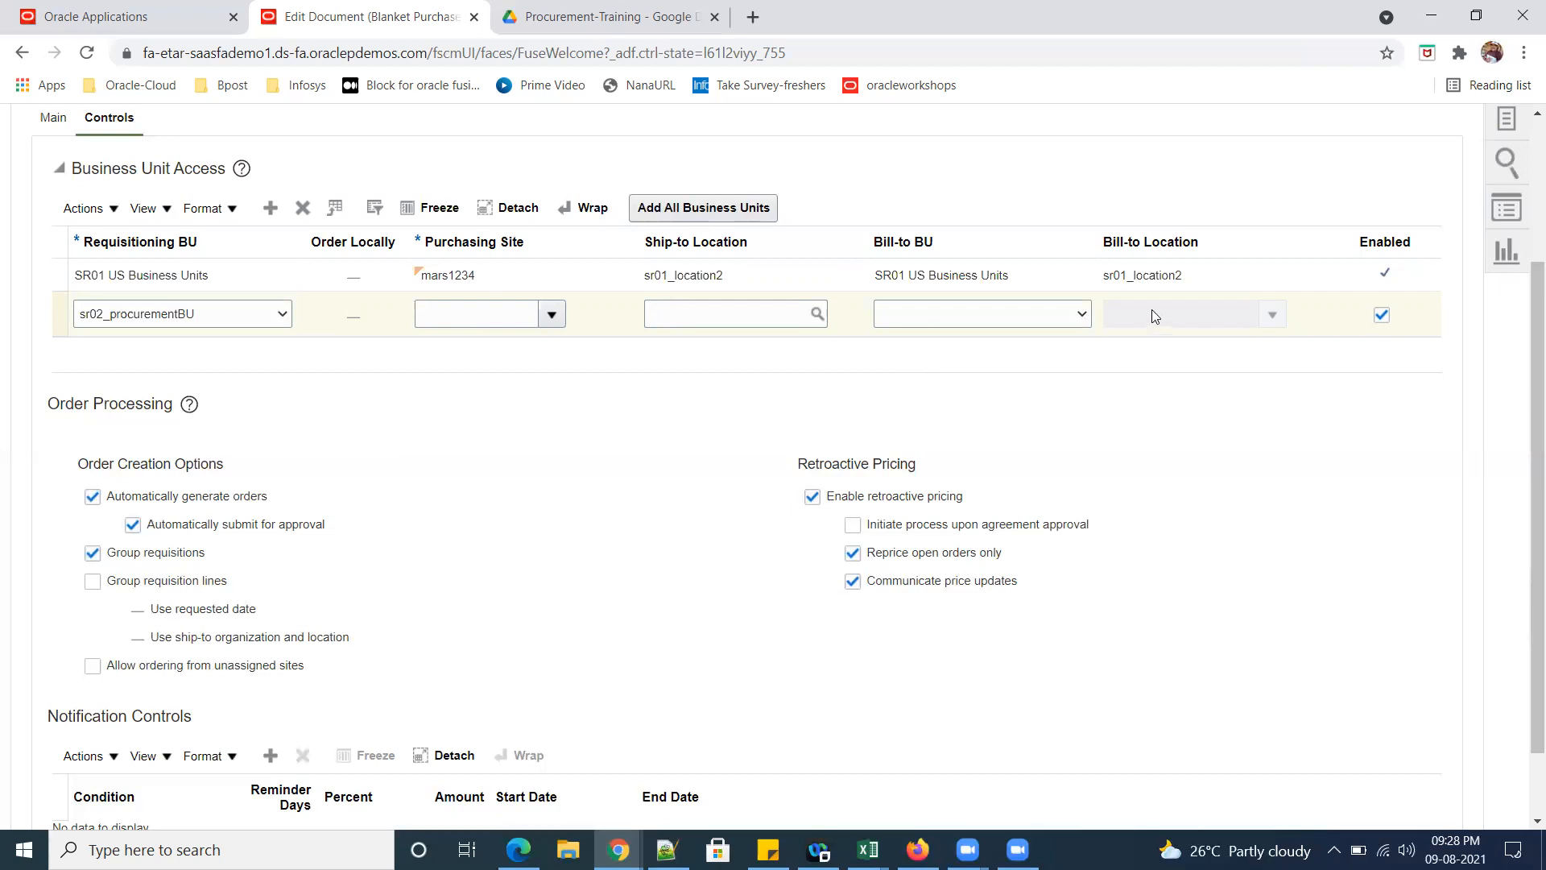
pyautogui.click(328, 315)
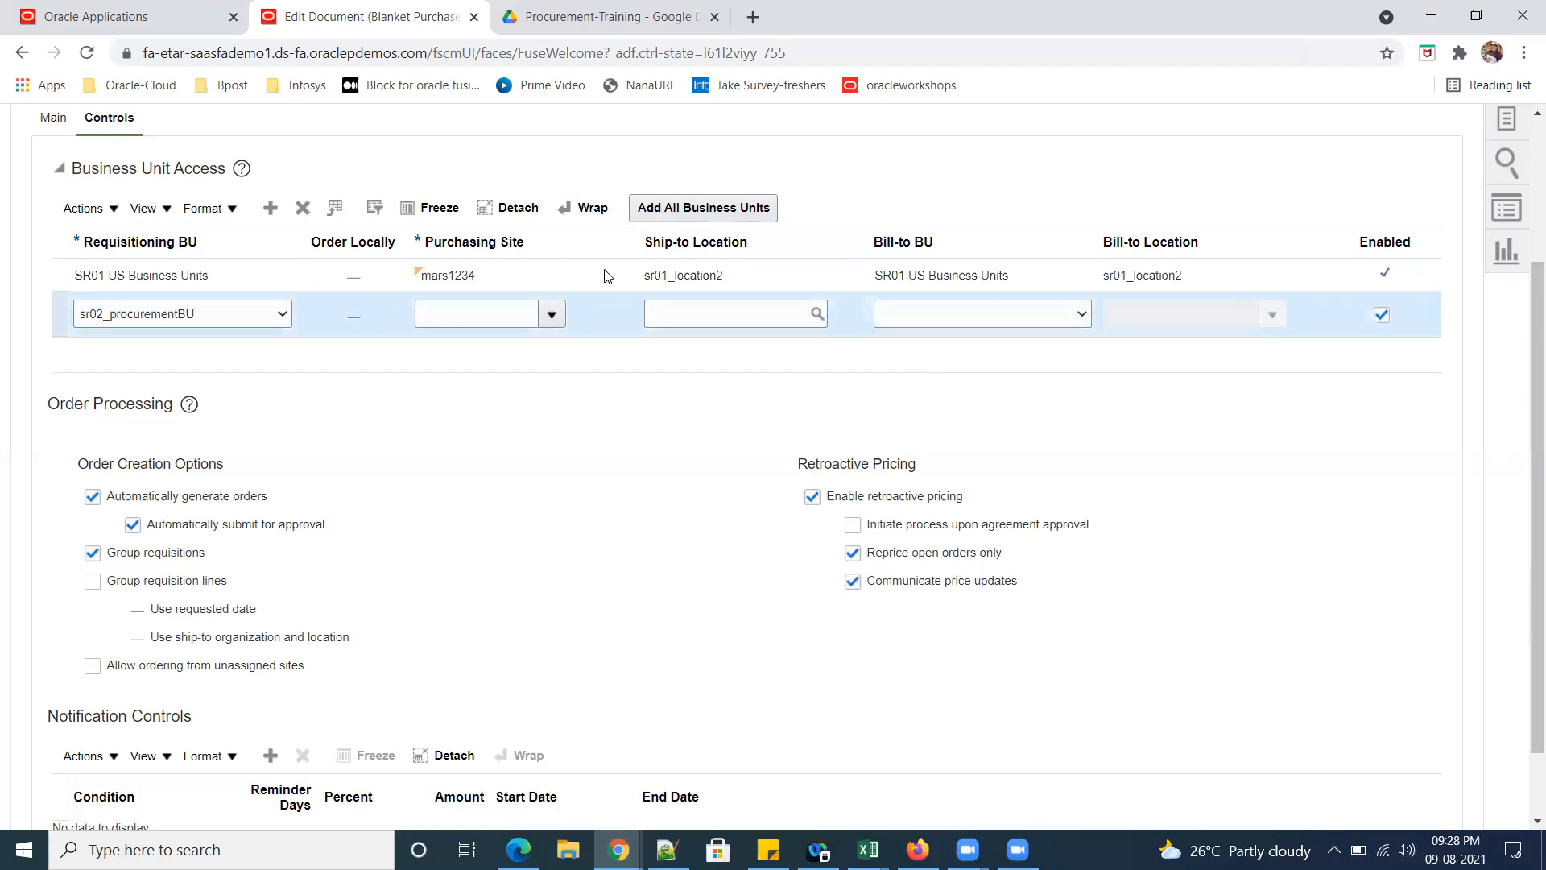
pyautogui.click(306, 211)
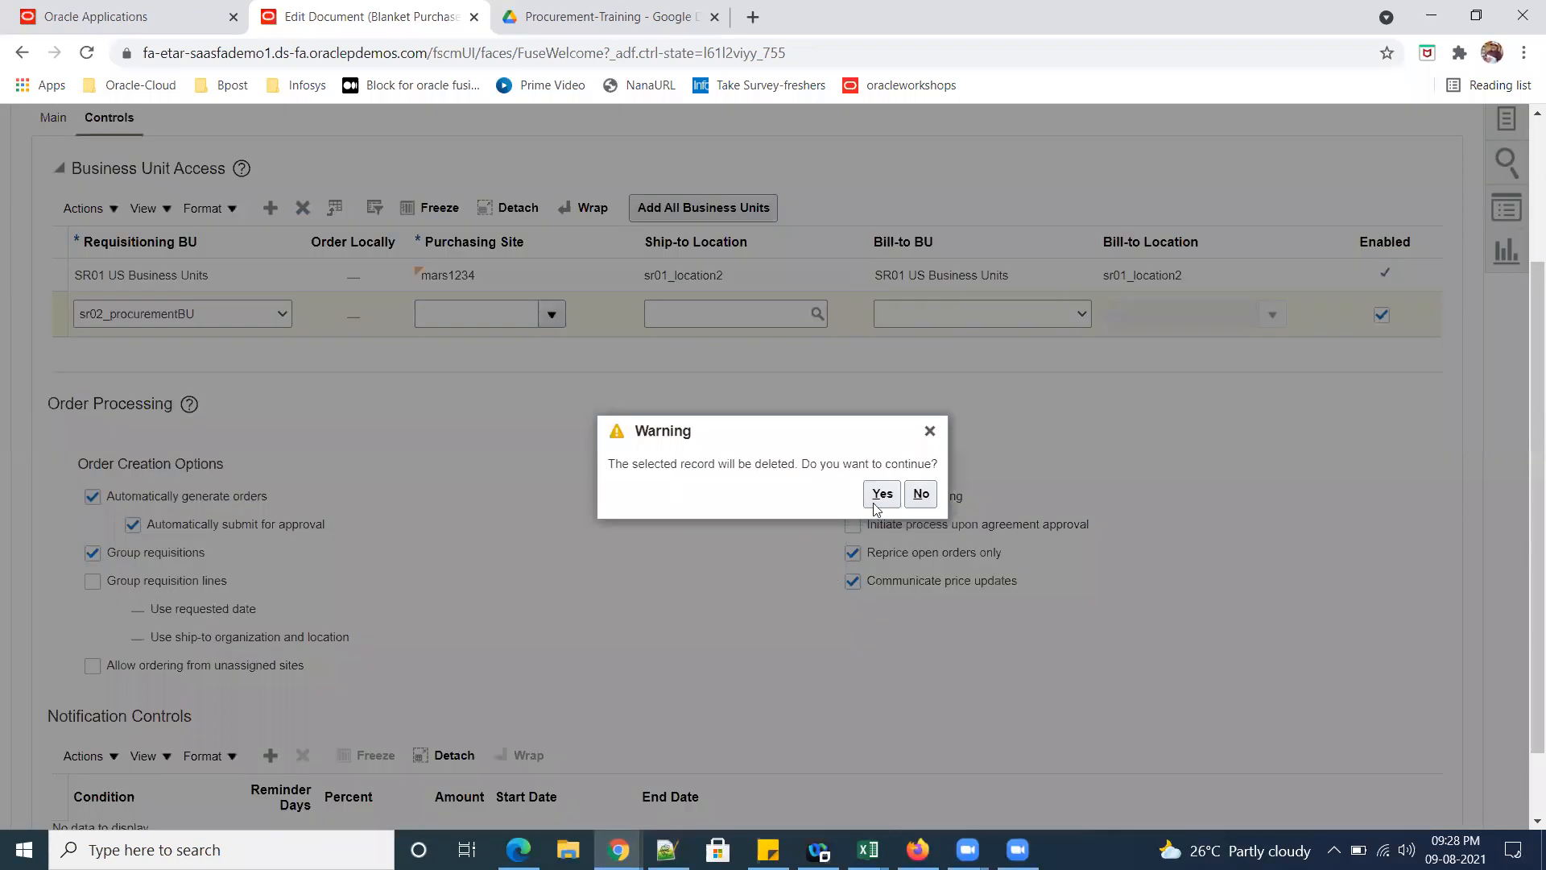
pyautogui.click(878, 500)
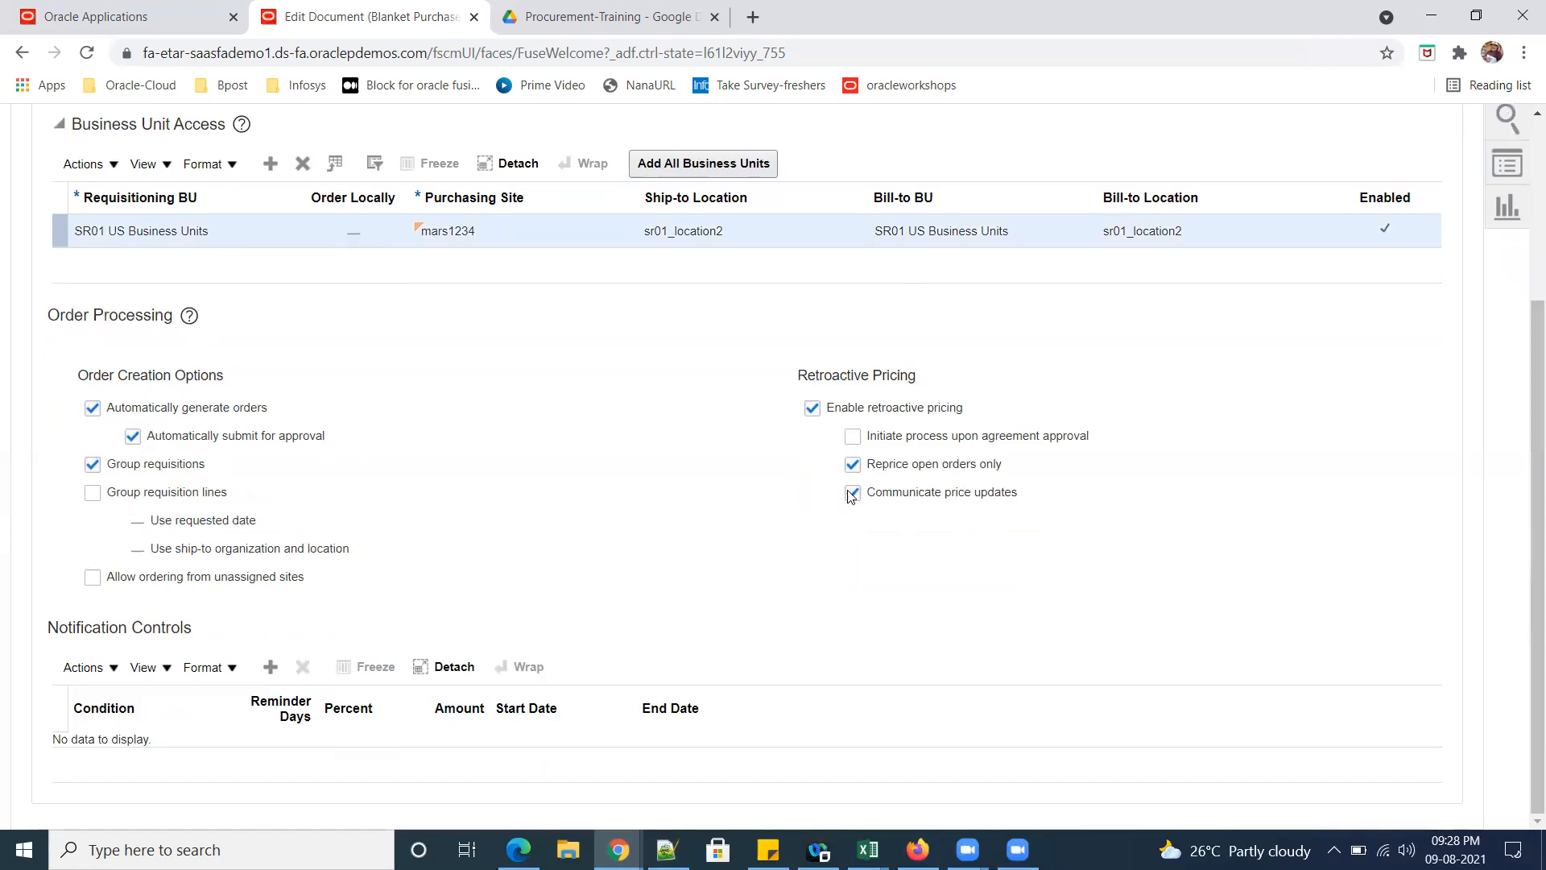
# Submit the blanket purchase agreement for approval, copy its number from the confirmation and dismiss the message.
pyautogui.scroll(3, 1278, 207)
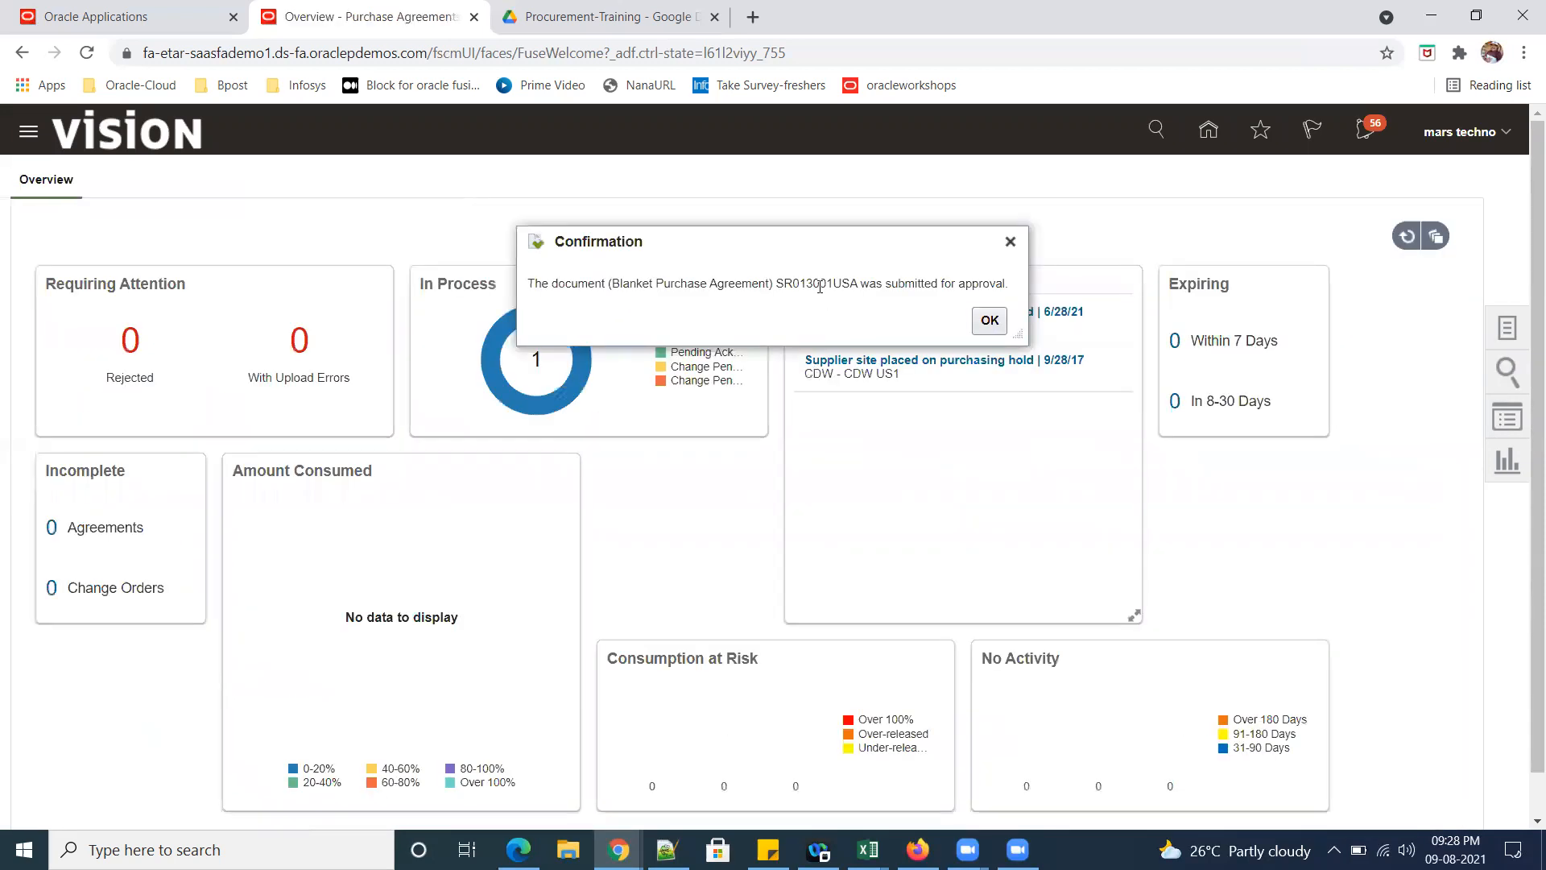
pyautogui.doubleClick(821, 285)
pyautogui.hotkey('ctrl', 'c')
pyautogui.click(989, 320)
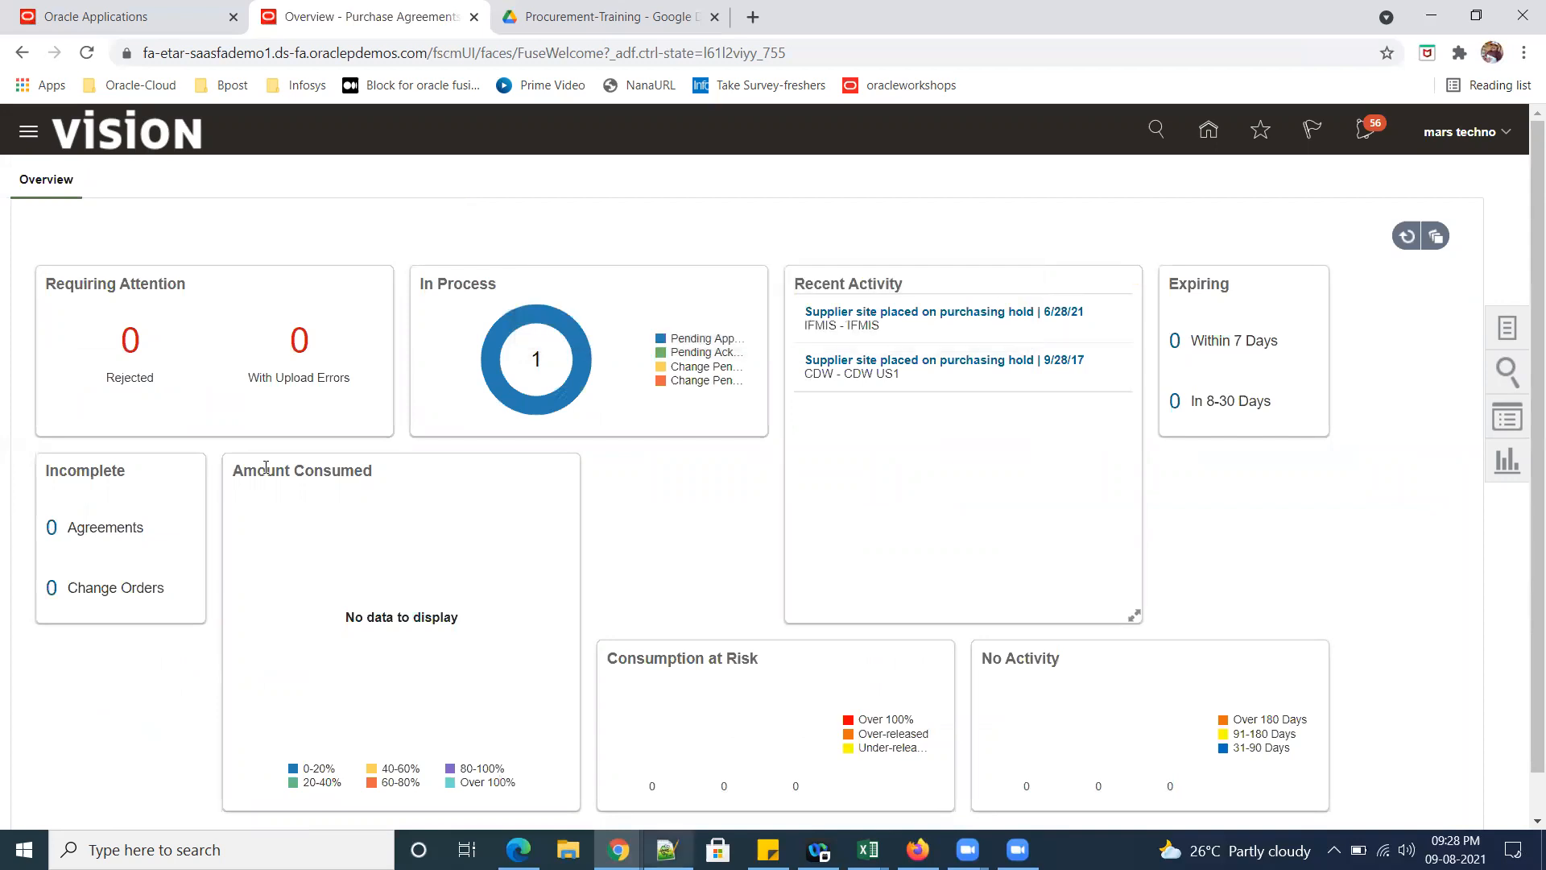
# Switch to Notepad++, paste the copied agreement number on a new line below the existing notes, and return to the browser.
pyautogui.hotkey('alt', 'Tab')
pyautogui.press('Return')
pyautogui.press('Return')
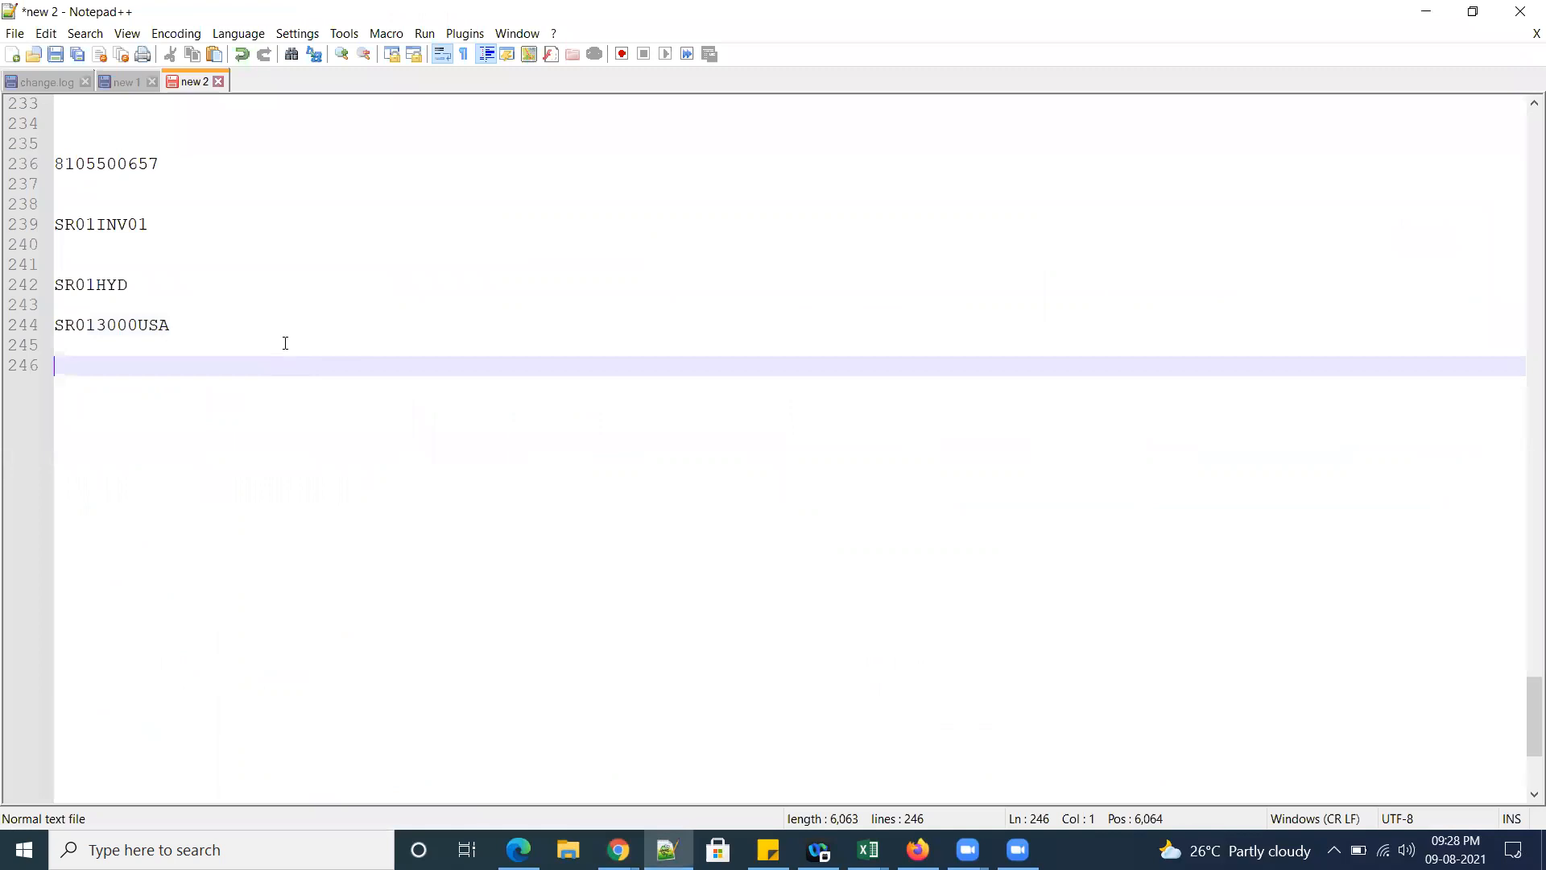
pyautogui.hotkey('ctrl', 'v')
pyautogui.hotkey('alt', 'Tab')
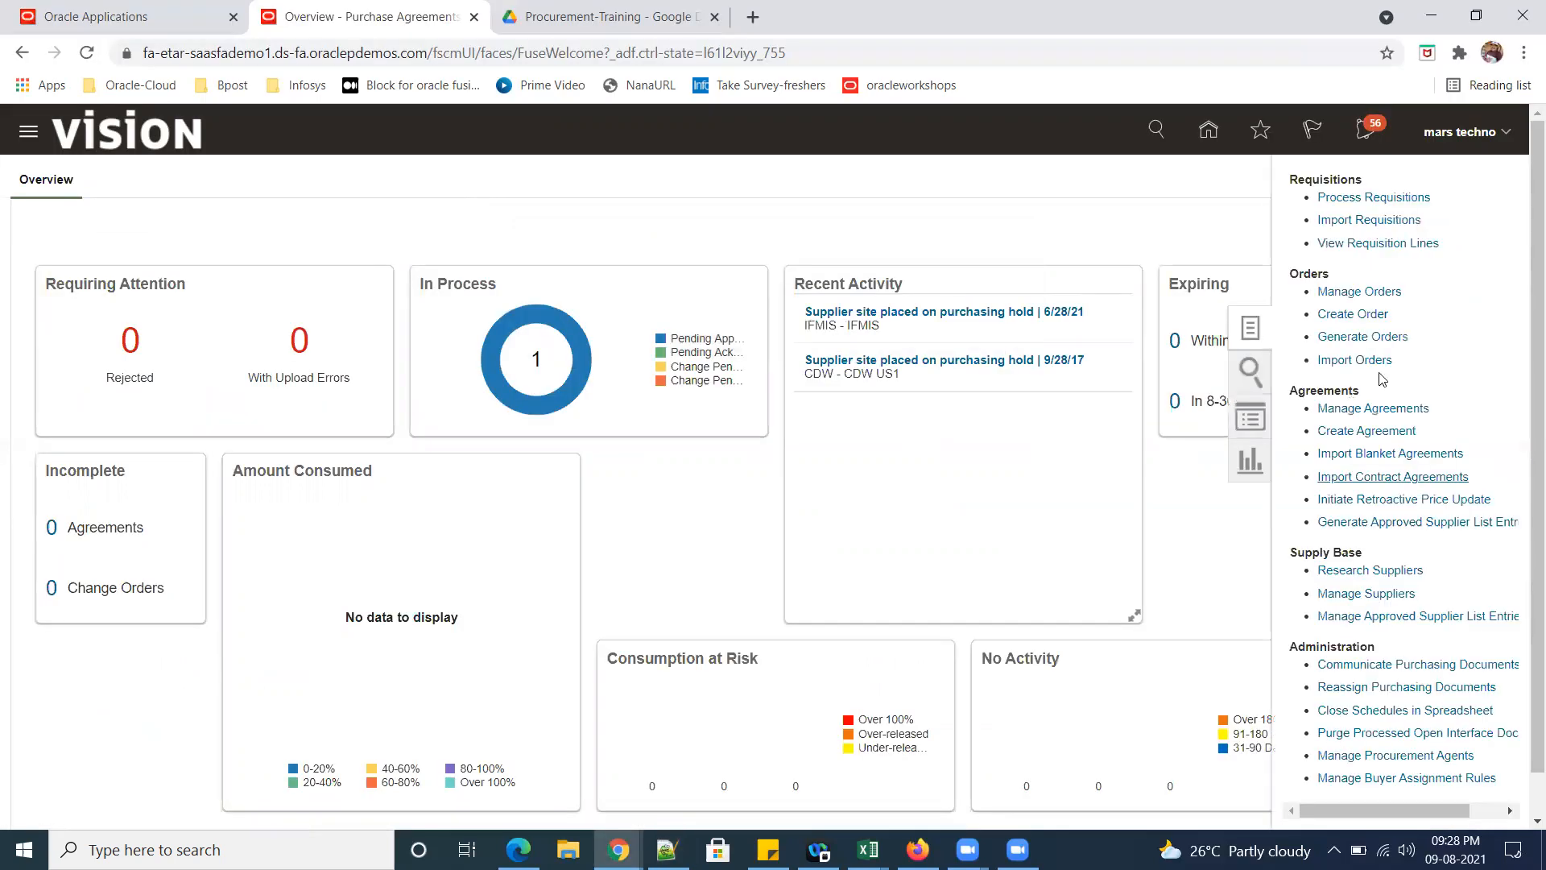
# Open agreement management and search for the submitted agreement by its copied number.
pyautogui.click(1400, 427)
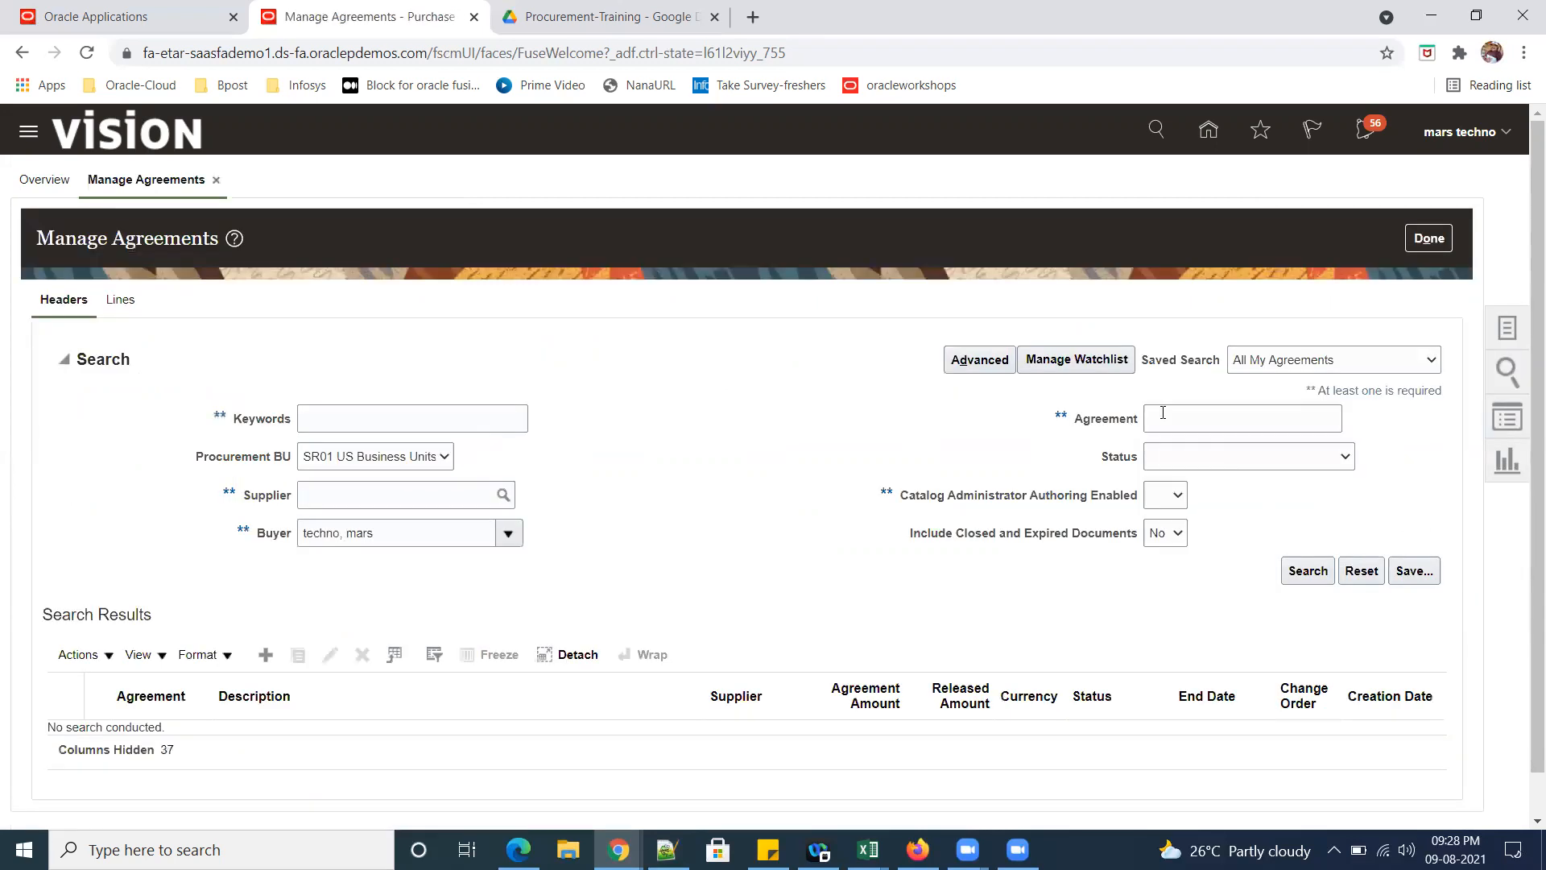
pyautogui.click(1163, 413)
pyautogui.hotkey('ctrl', 'v')
pyautogui.click(1315, 571)
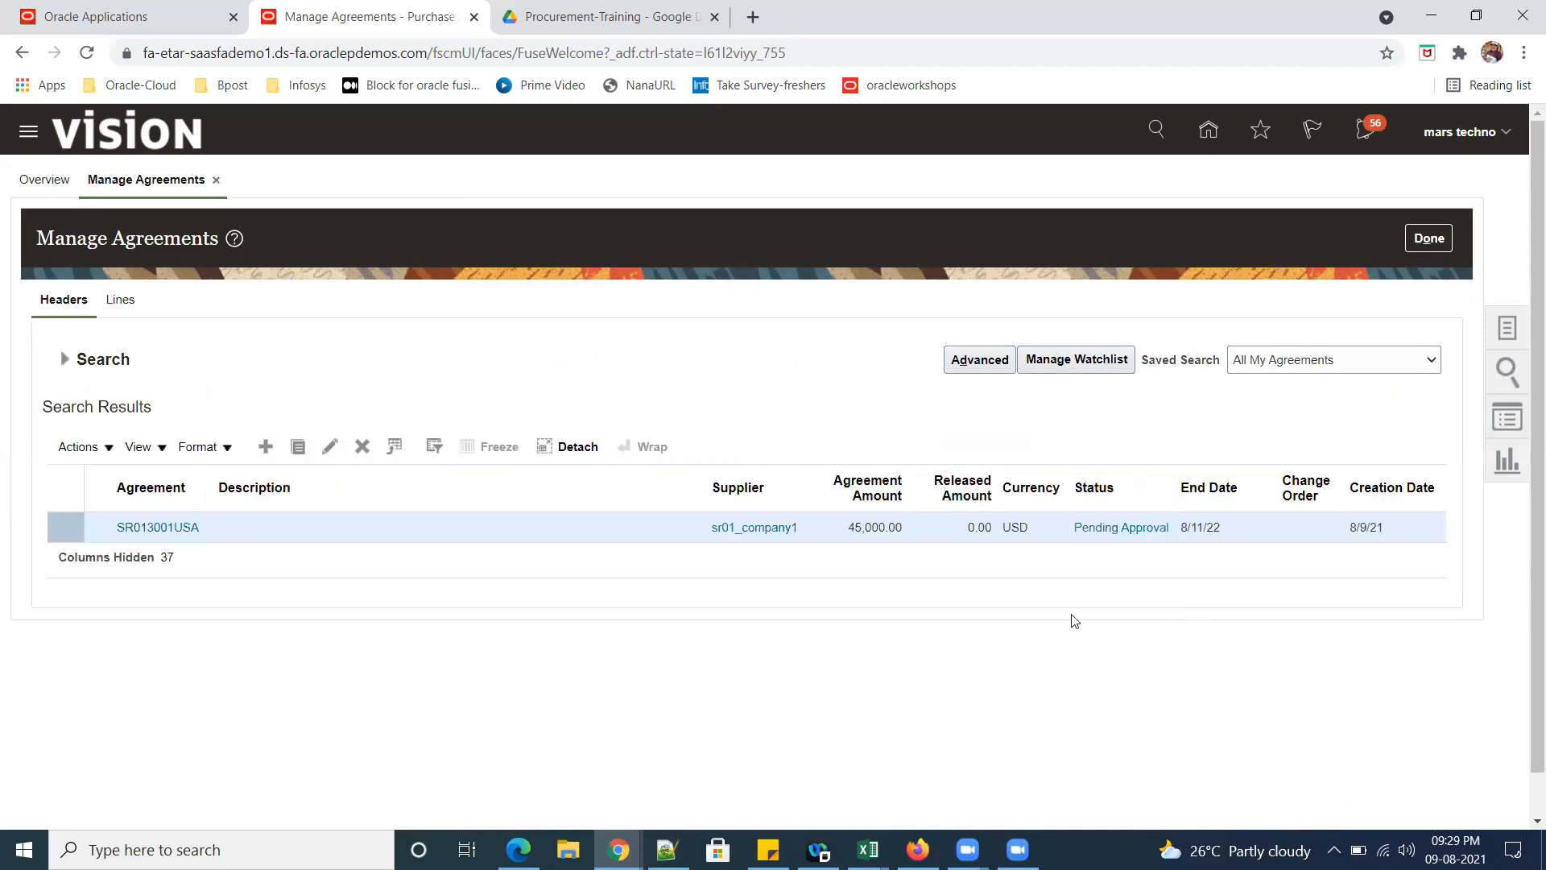
# Examine the submitted agreement's details, approval action history and status, and return to the purchase agreements overview.
pyautogui.click(153, 527)
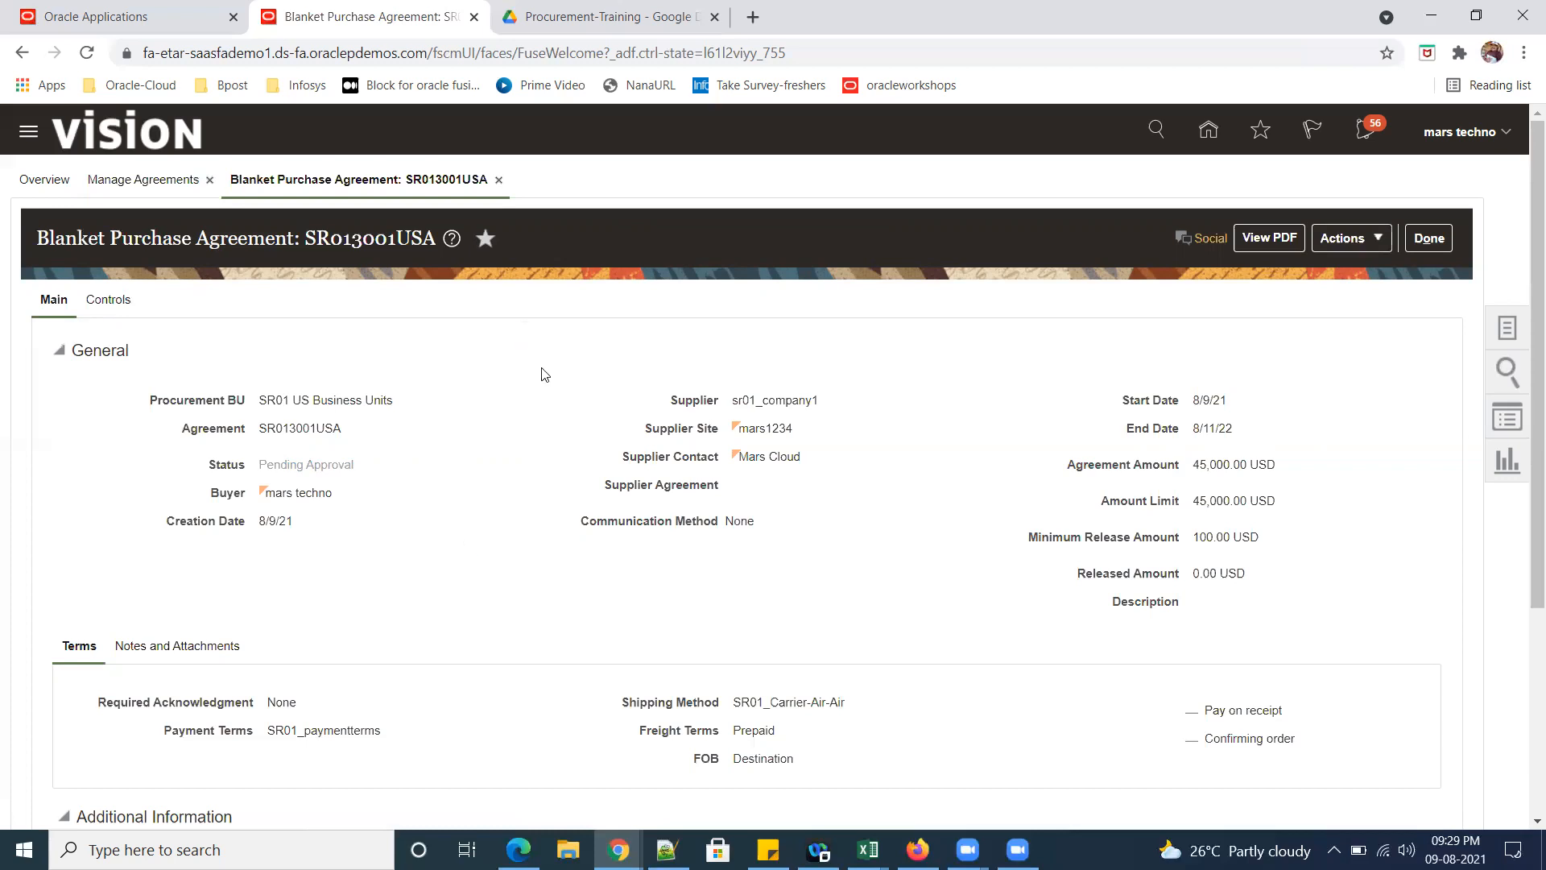
pyautogui.scroll(-2, 282, 773)
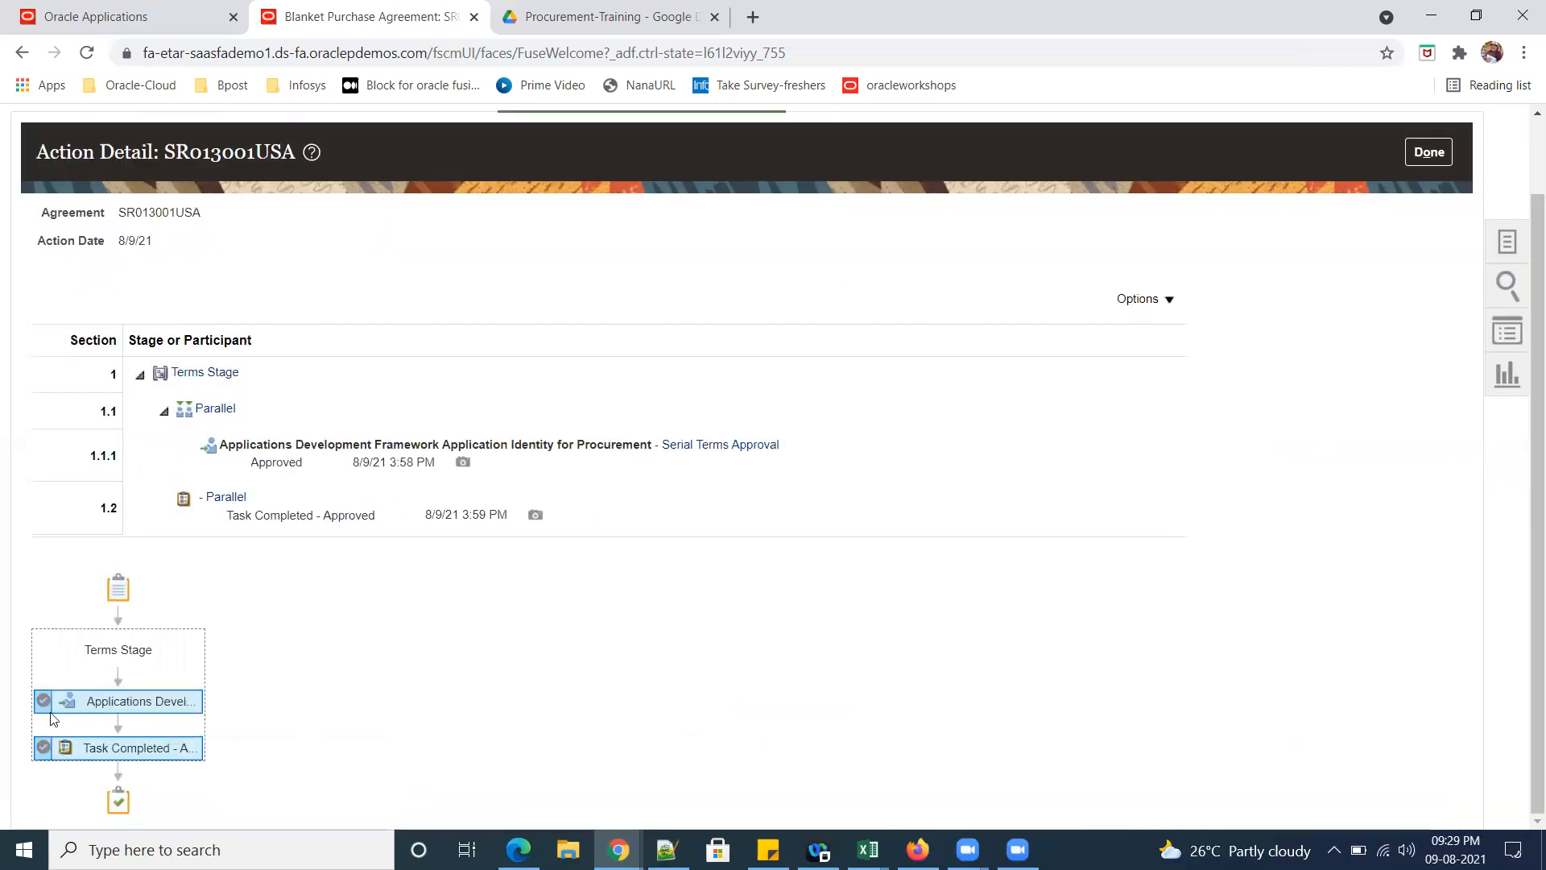
pyautogui.click(1429, 152)
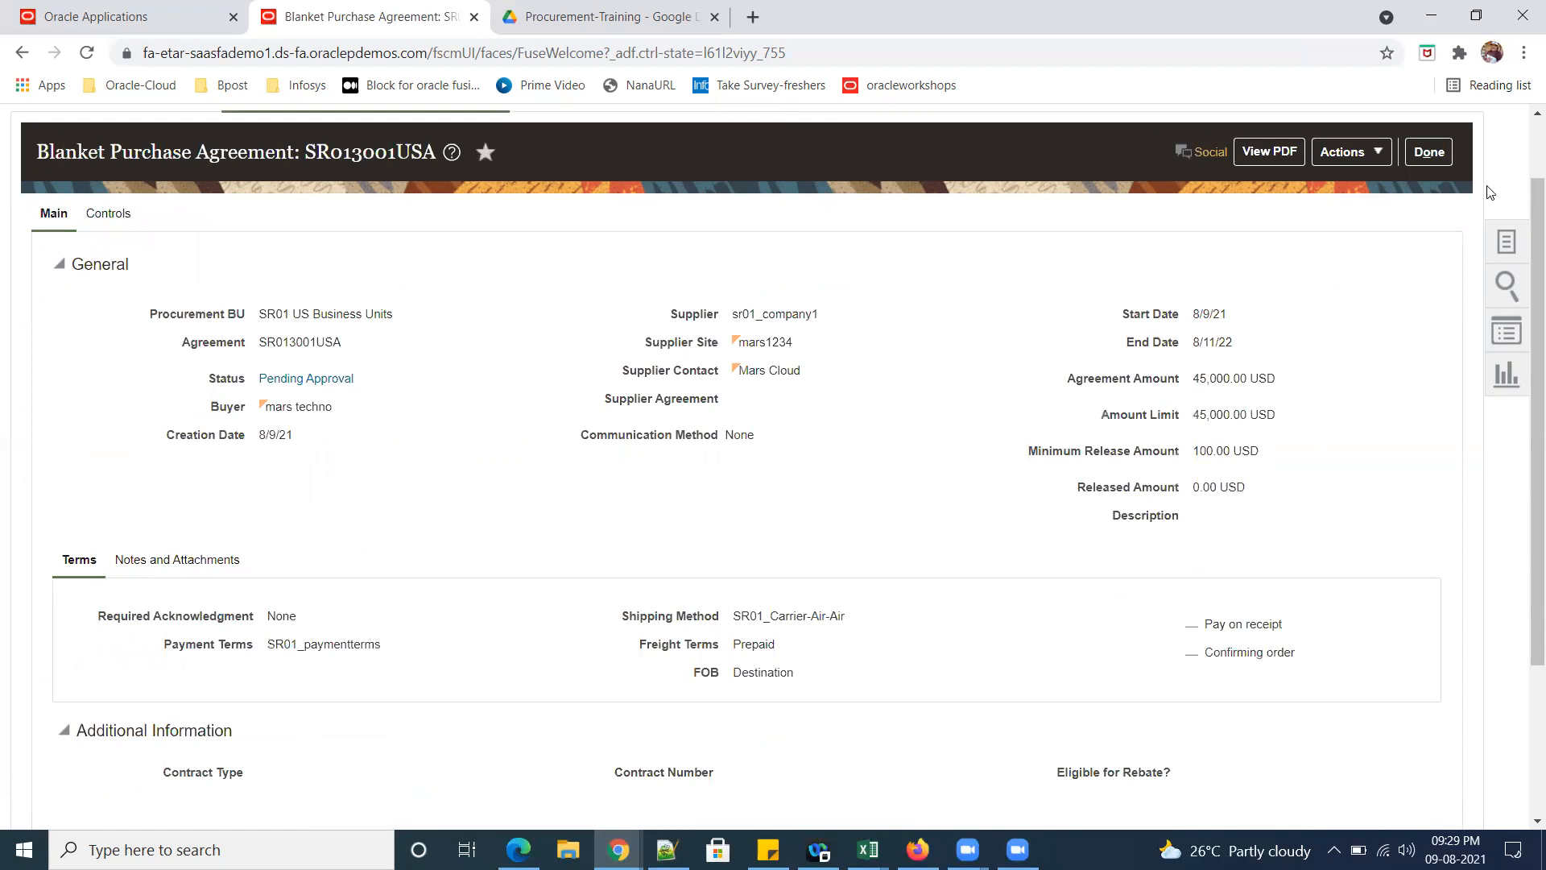
pyautogui.click(1440, 153)
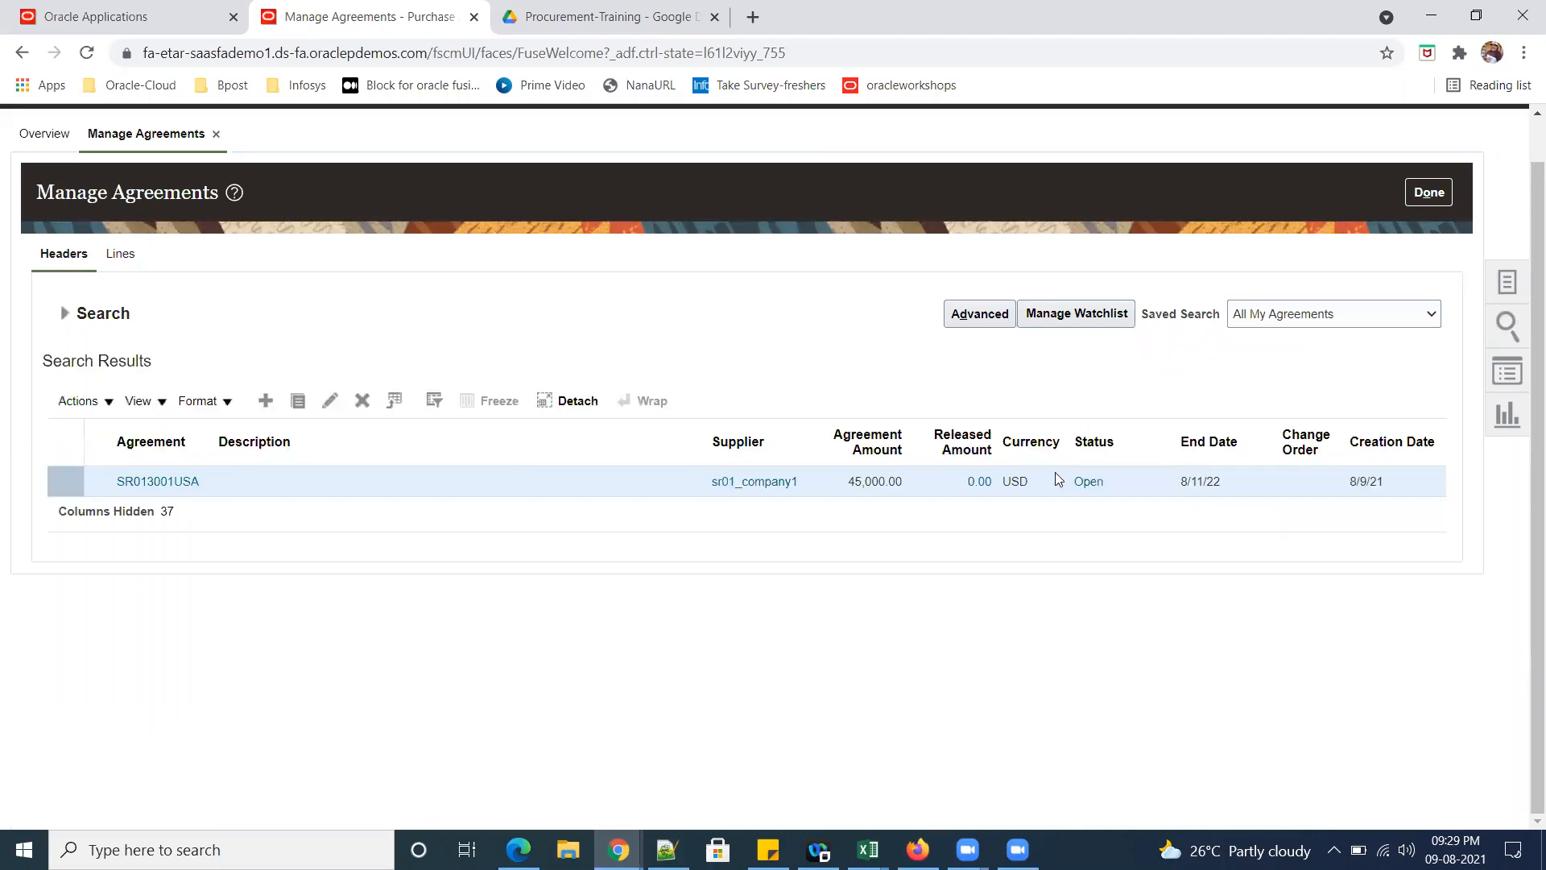
pyautogui.doubleClick(1073, 482)
pyautogui.click(1429, 193)
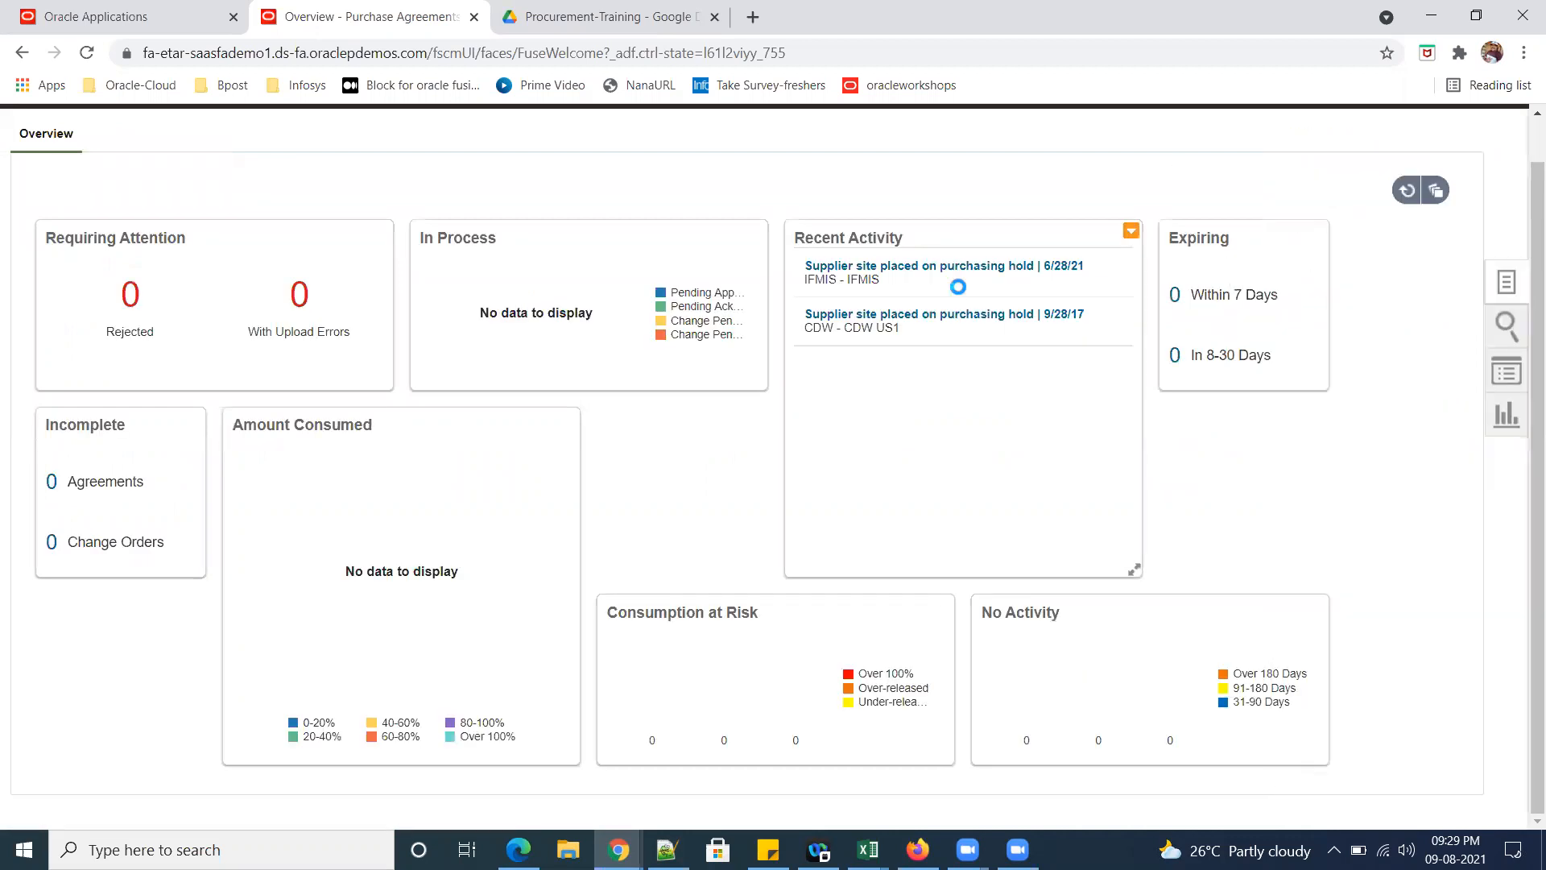
# Go to catalog management in Catalogs and open SR02_LOCAL_CATALOG for editing.
pyautogui.click(1198, 128)
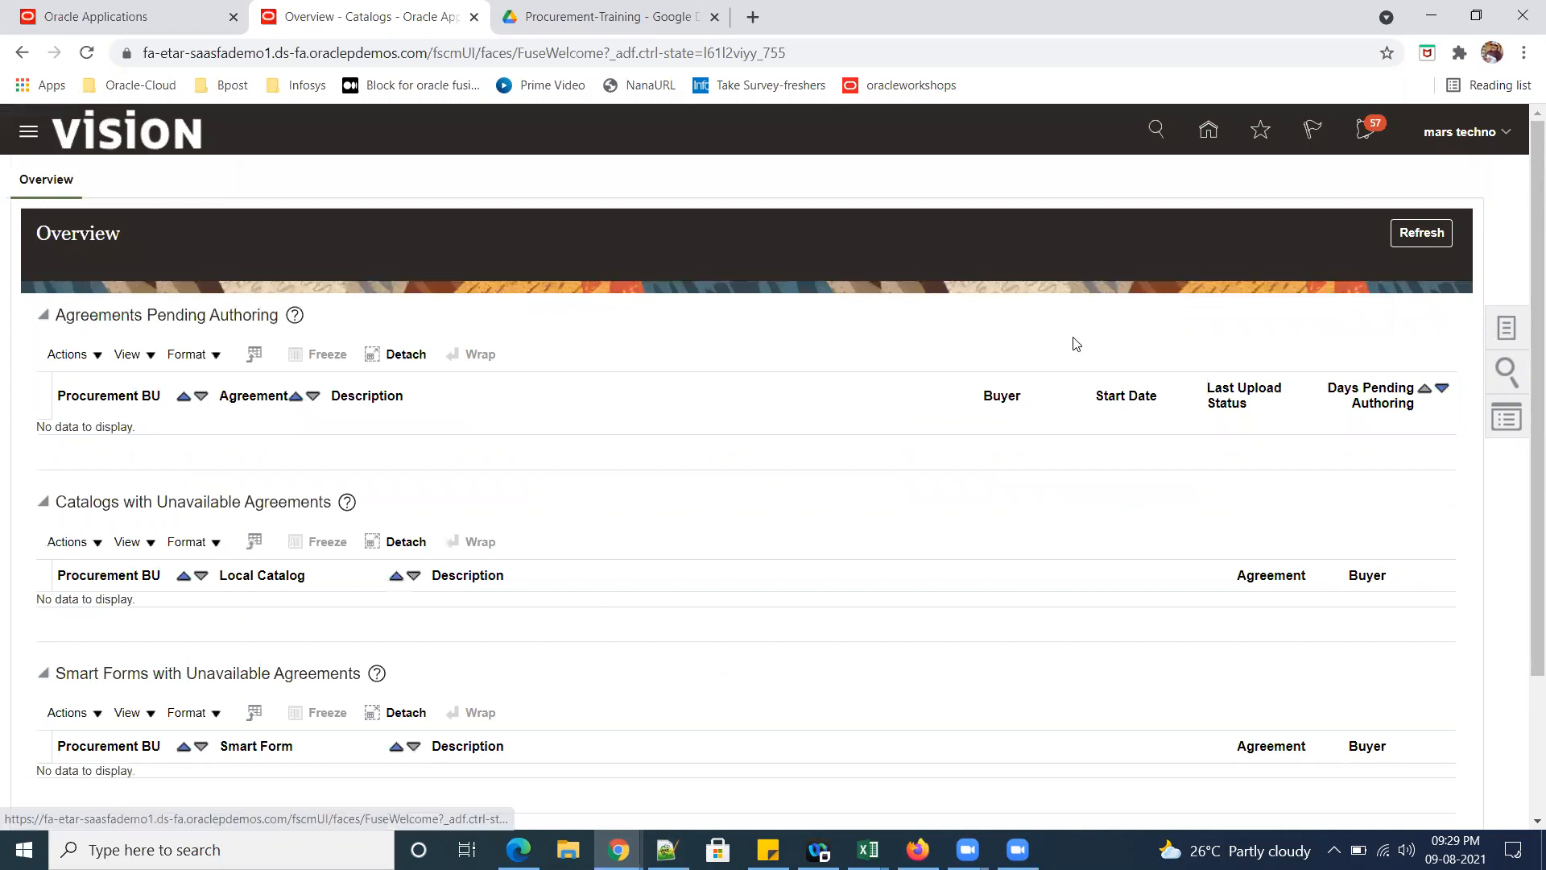
pyautogui.click(1506, 327)
pyautogui.click(1398, 211)
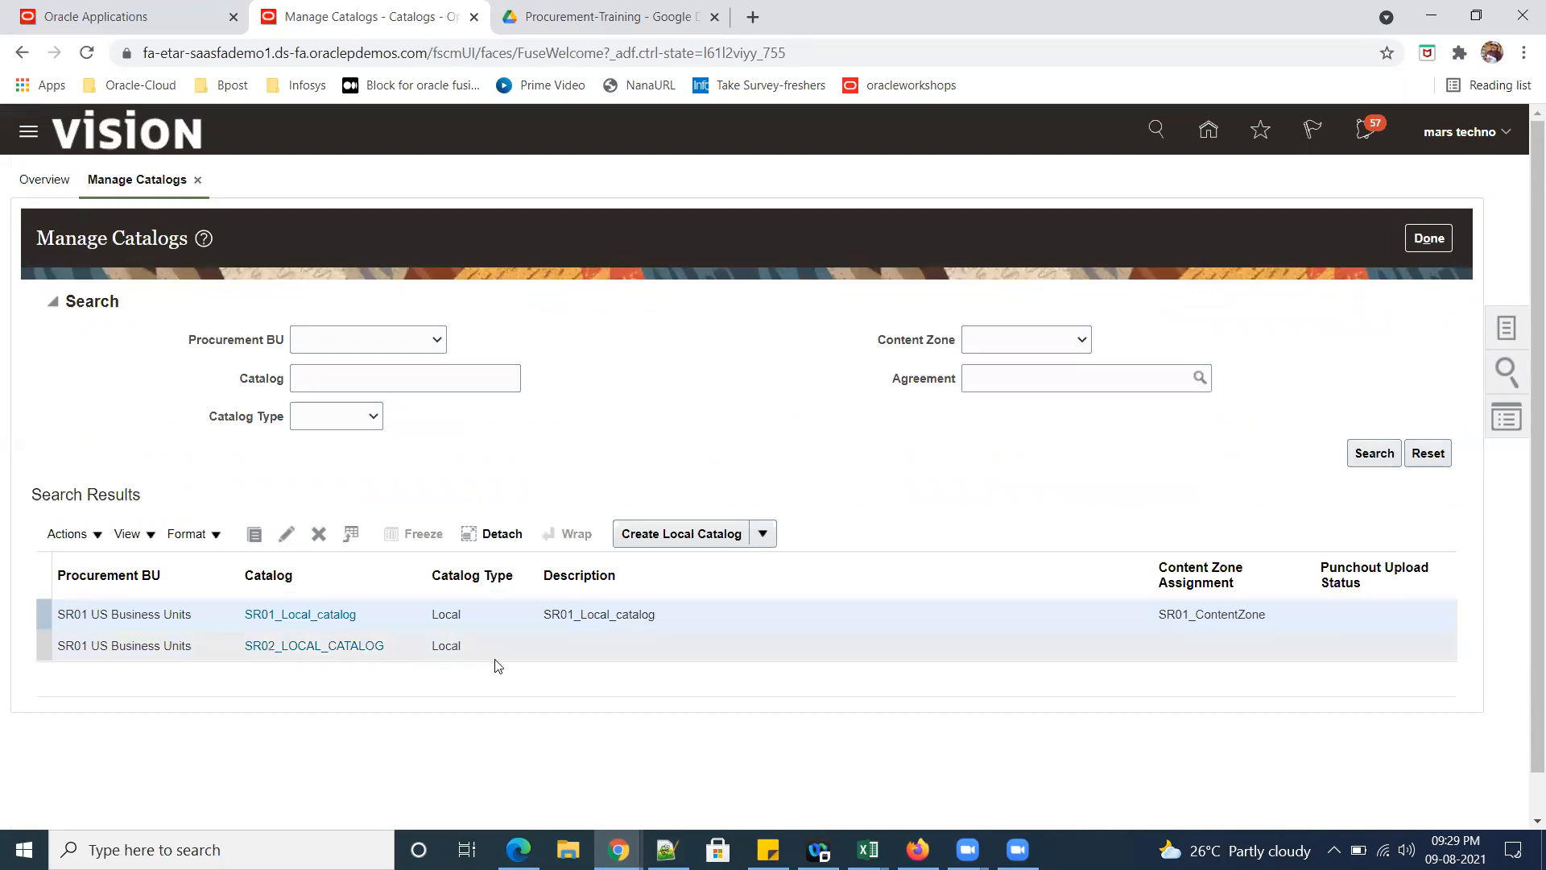
pyautogui.click(523, 646)
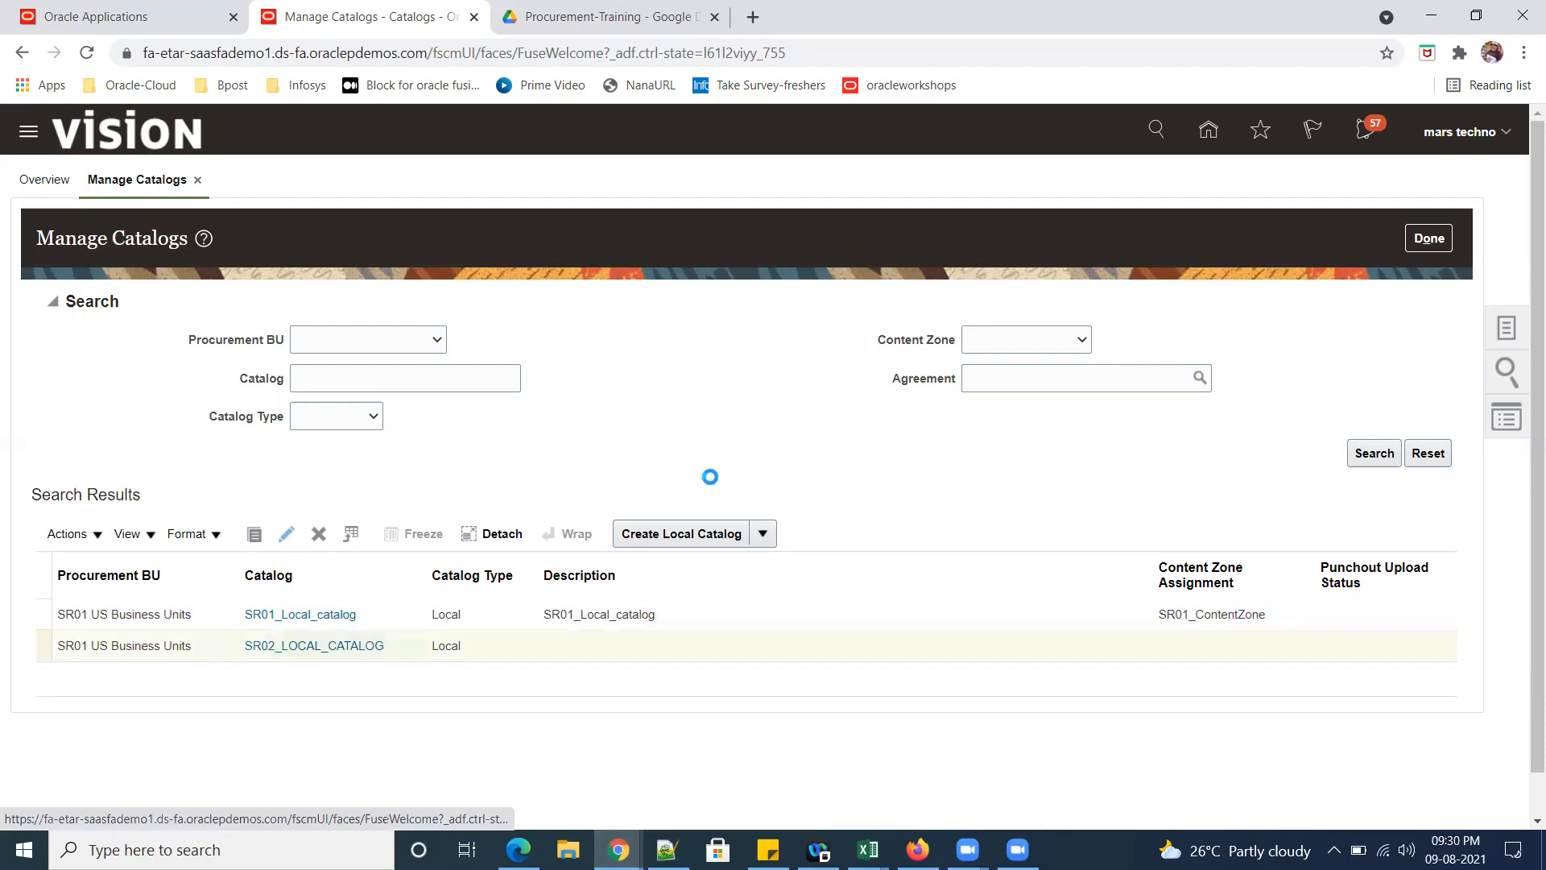
pyautogui.scroll(-1, 729, 489)
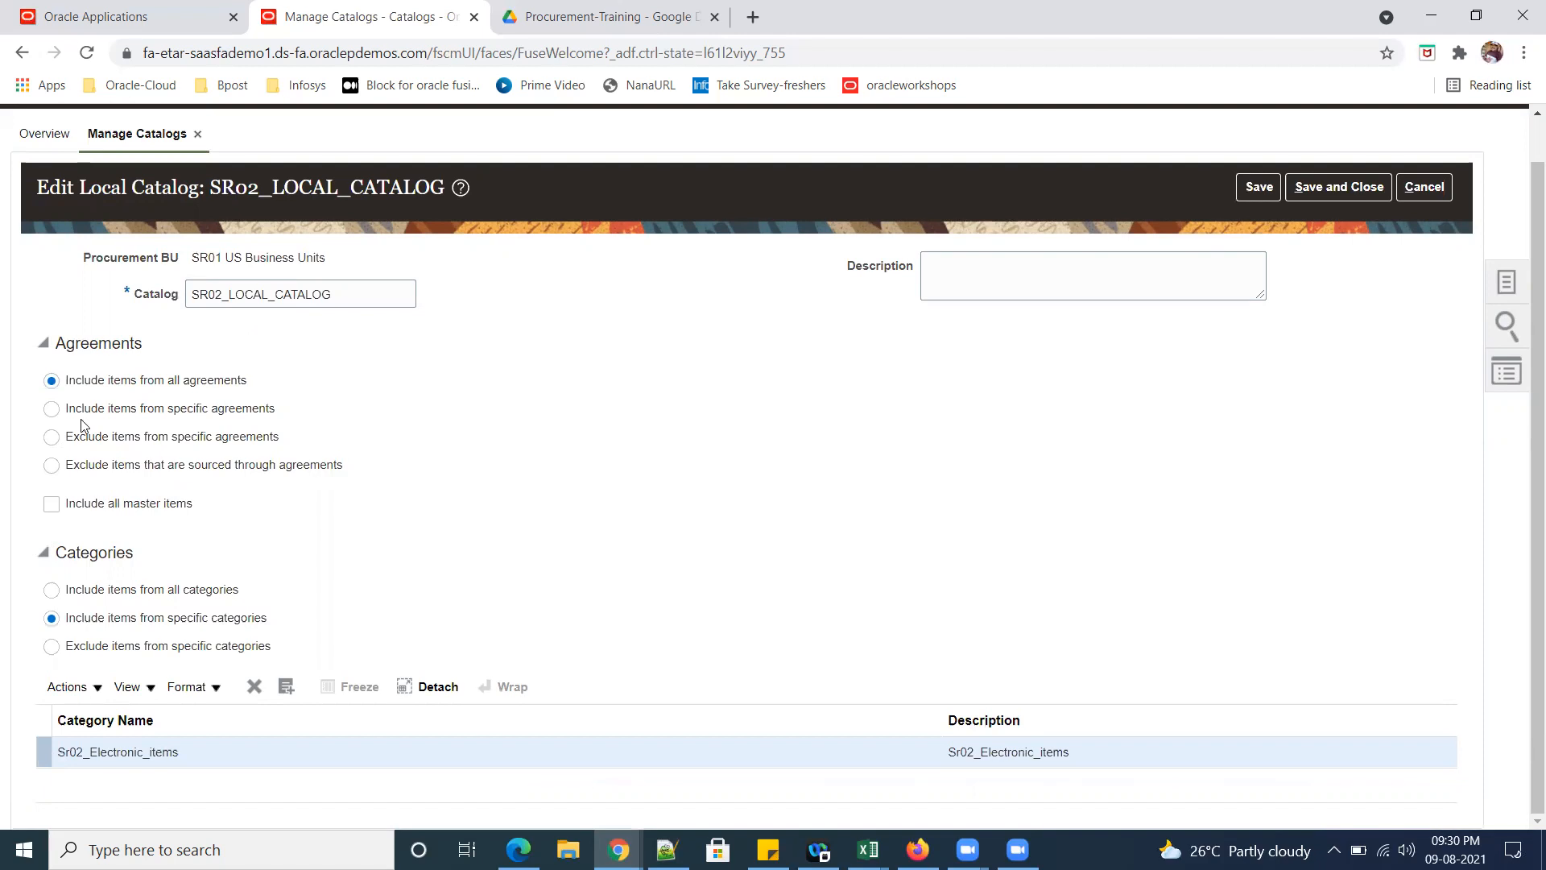
# Set SR02_LOCAL_CATALOG to include items from specific agreements, add the sr01_company1 agreement by its copied number, and save and close the catalog.
pyautogui.click(53, 411)
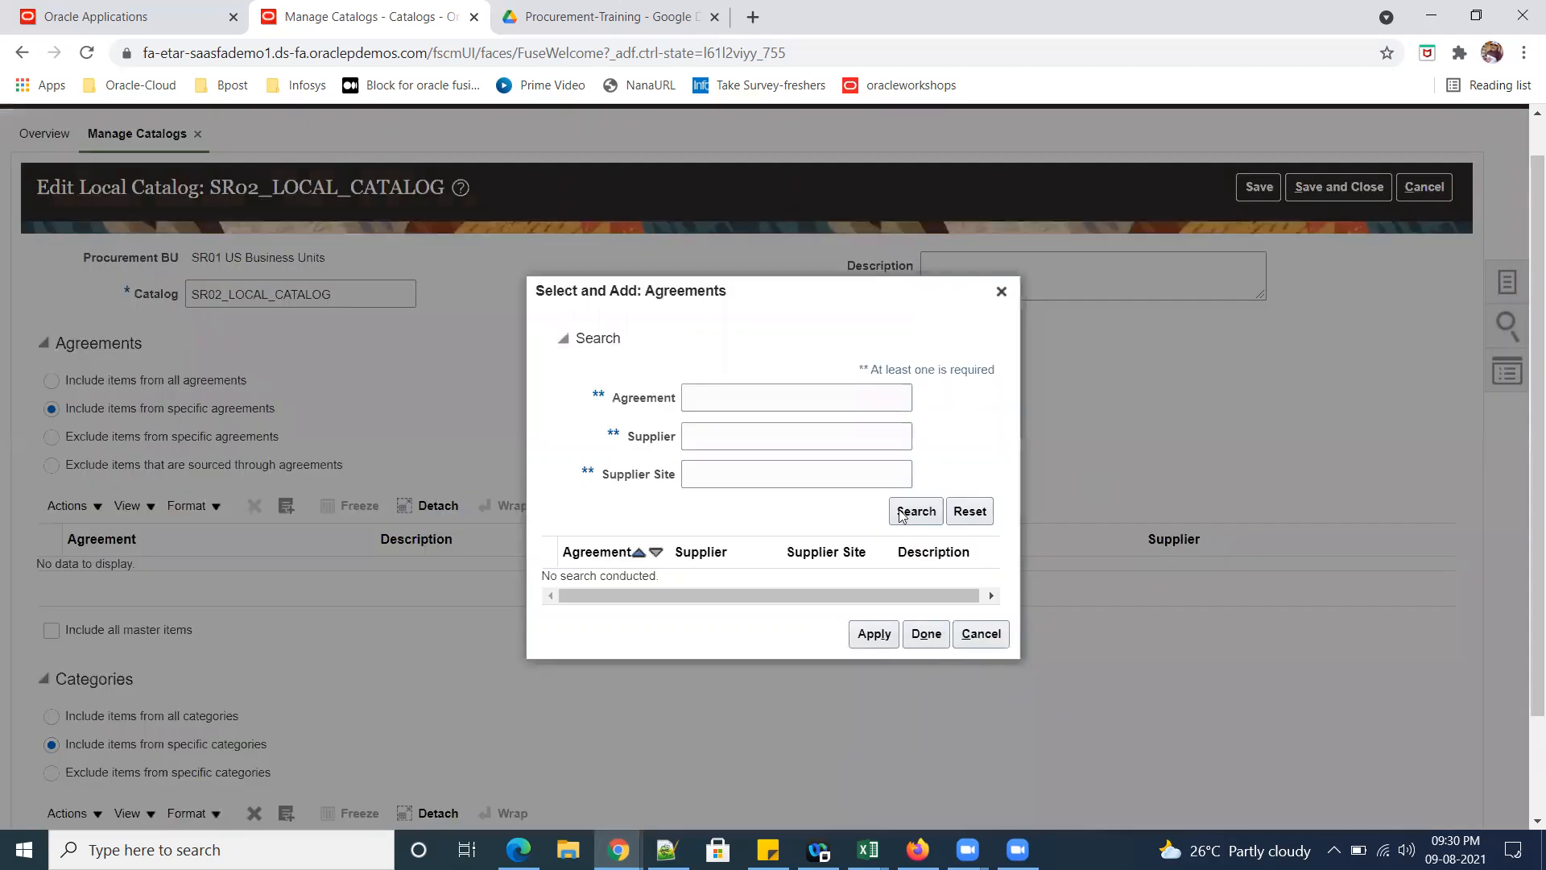
pyautogui.click(757, 391)
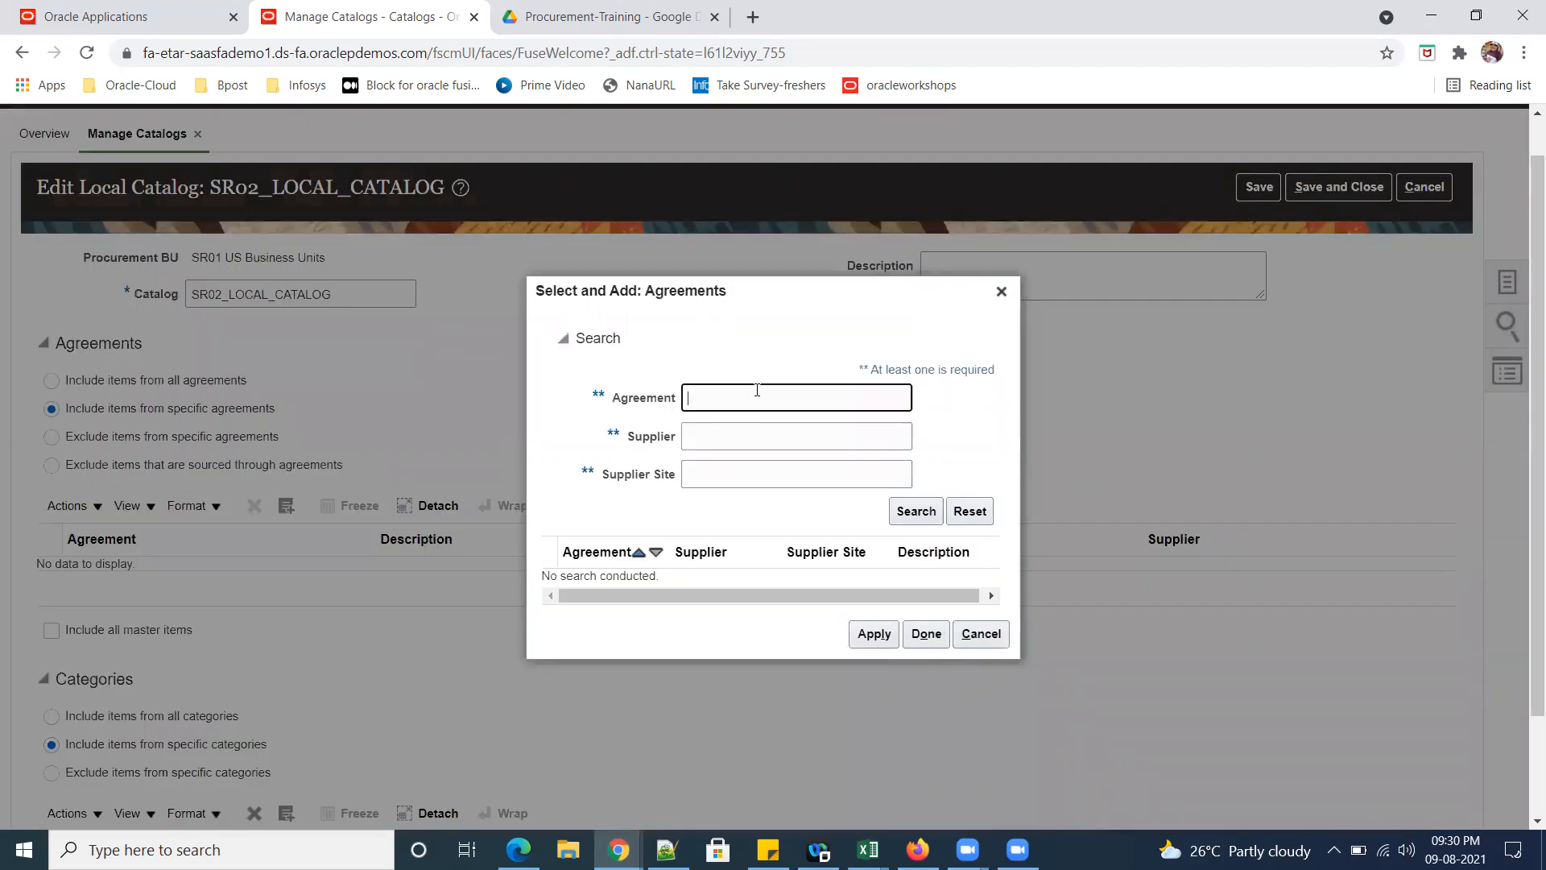
pyautogui.hotkey('ctrl', 'v')
pyautogui.click(921, 515)
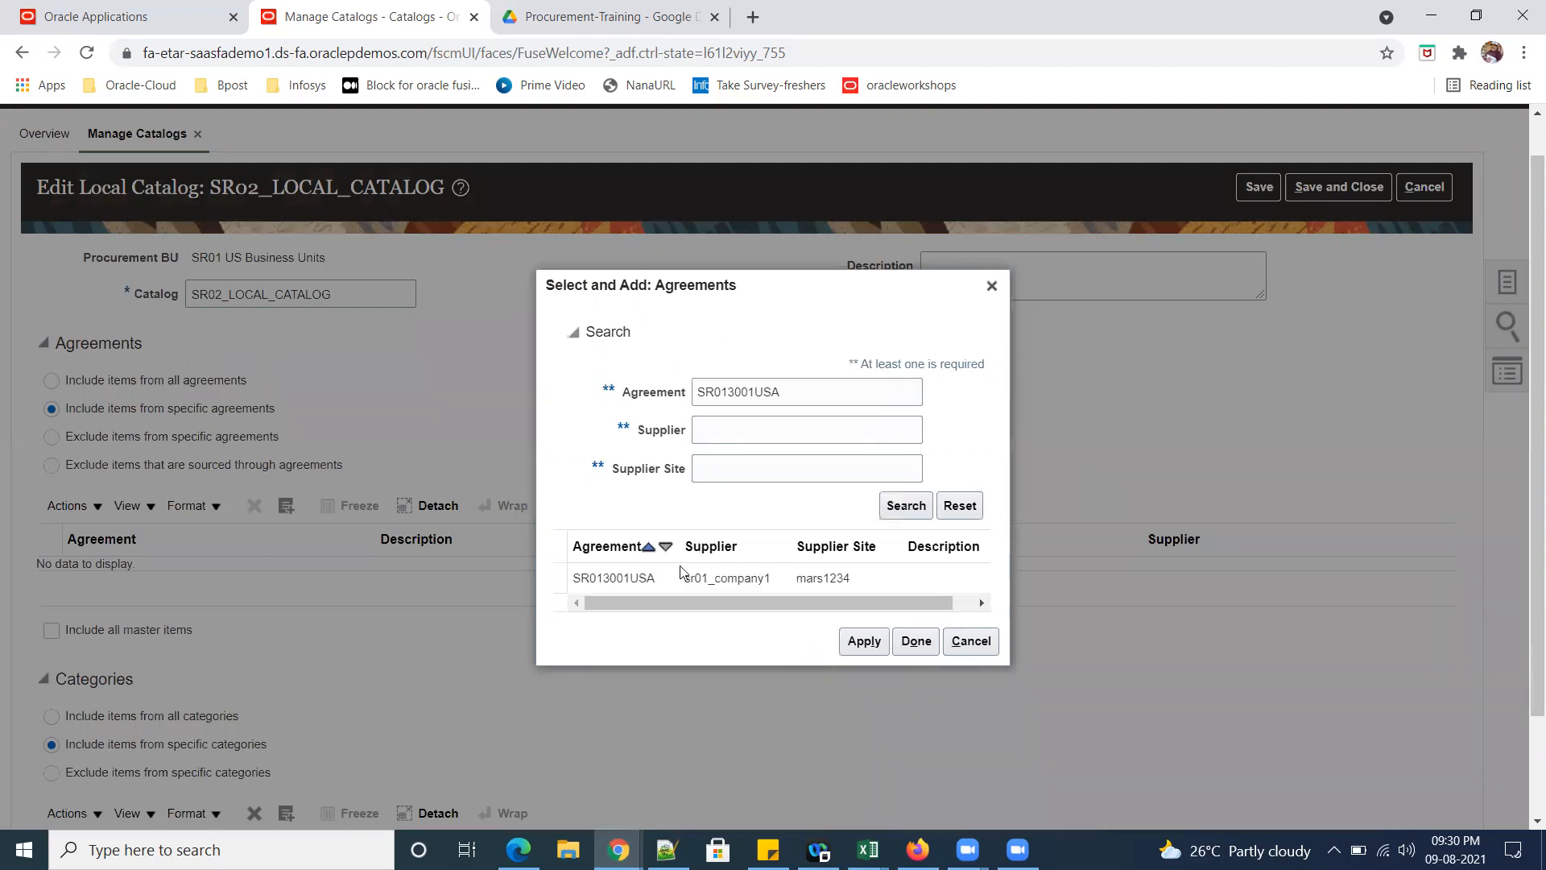
pyautogui.click(916, 641)
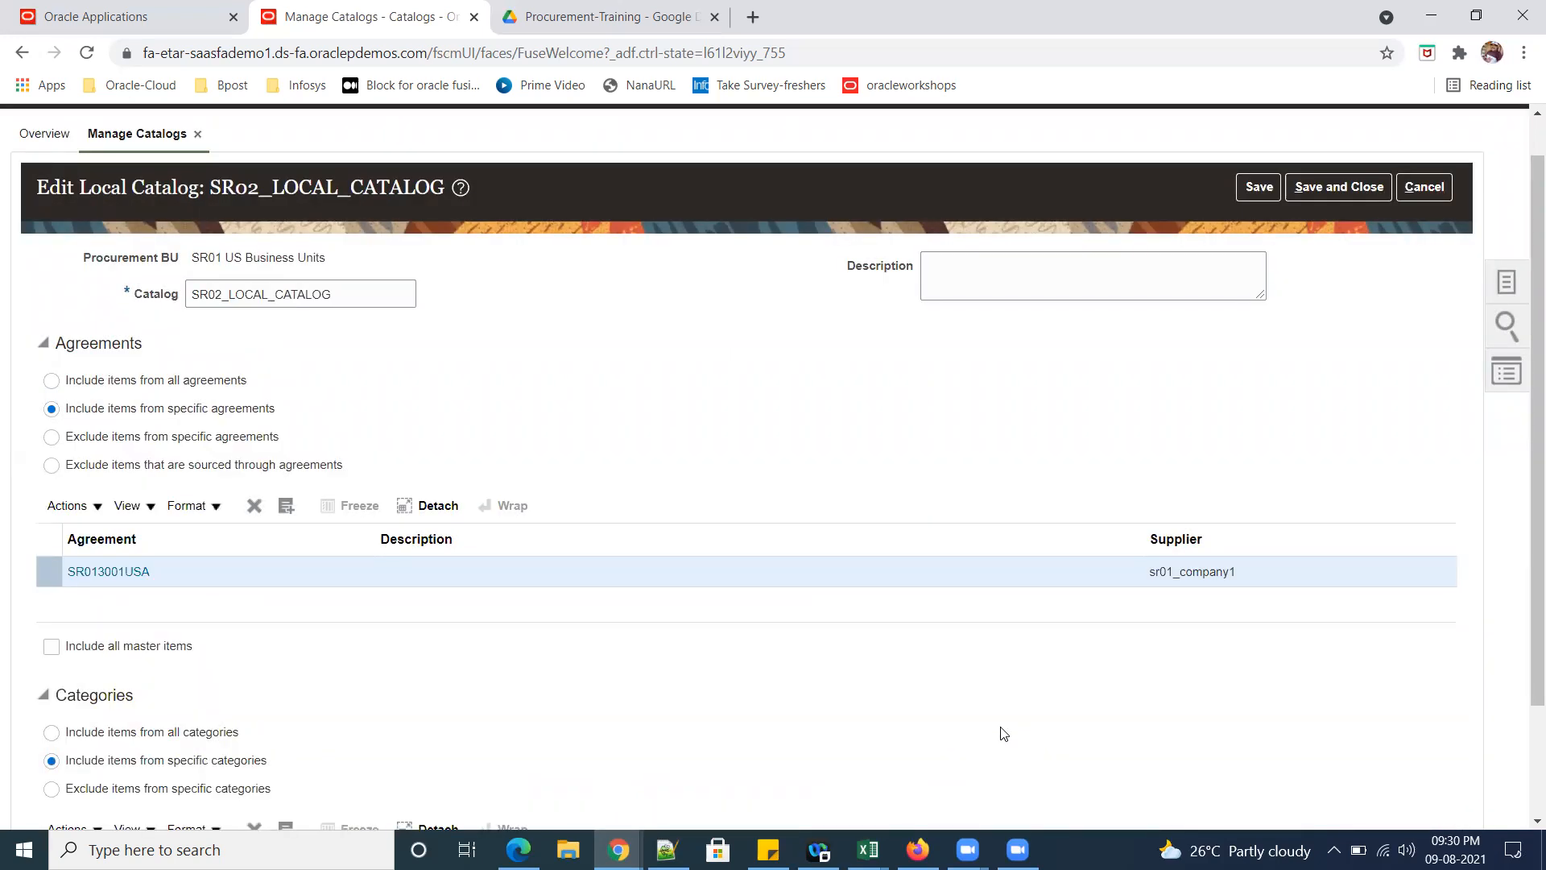
pyautogui.click(1361, 189)
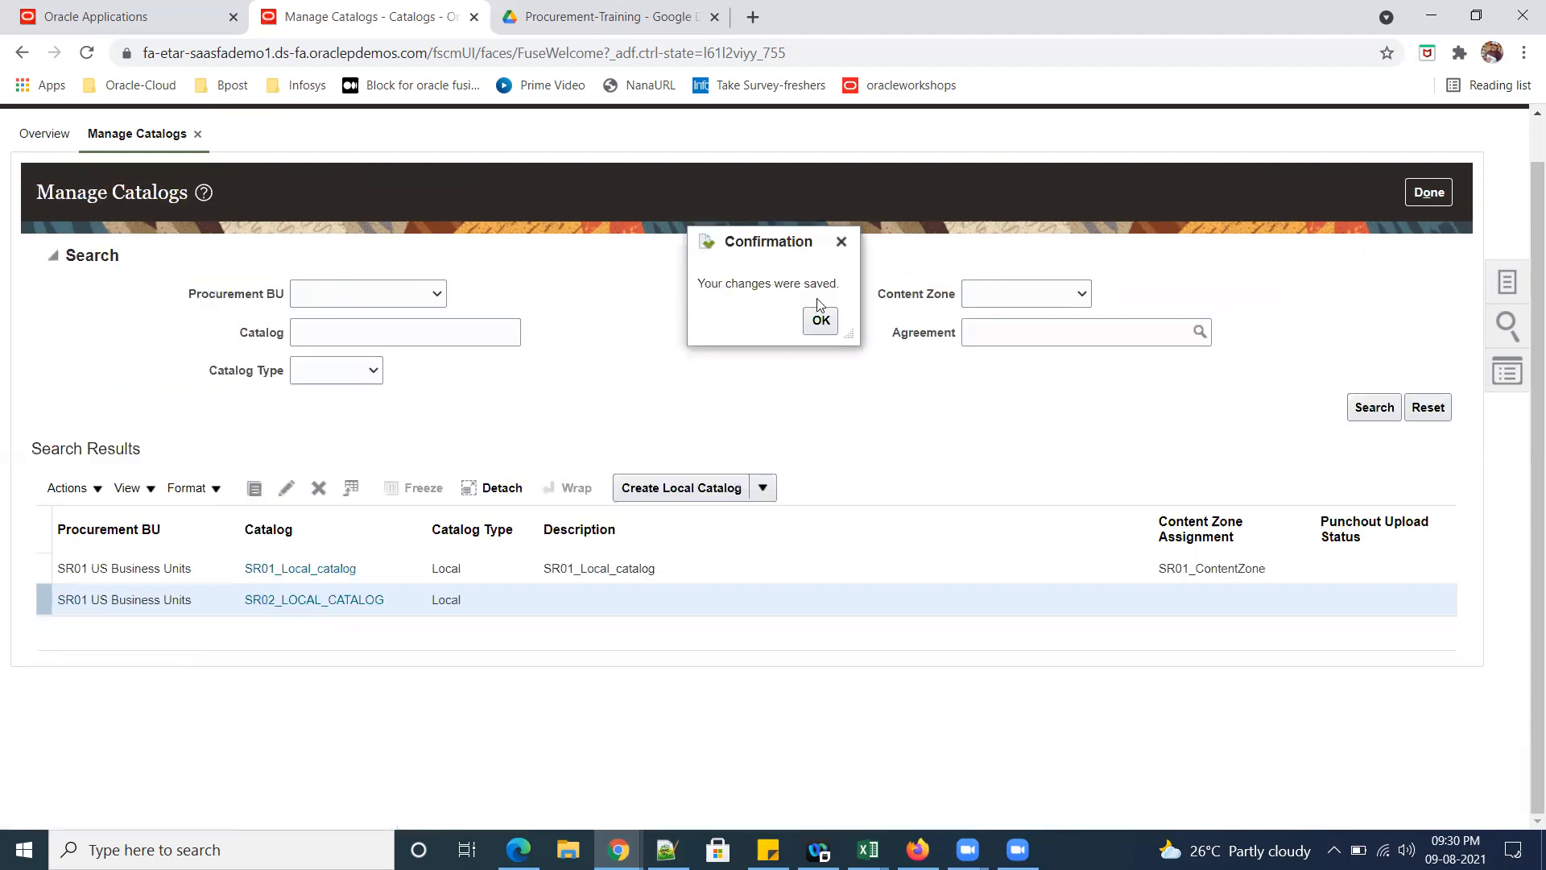
# Open content zone management, look at the blank form for creating a content zone, and cancel it.
pyautogui.scroll(1, 1419, 362)
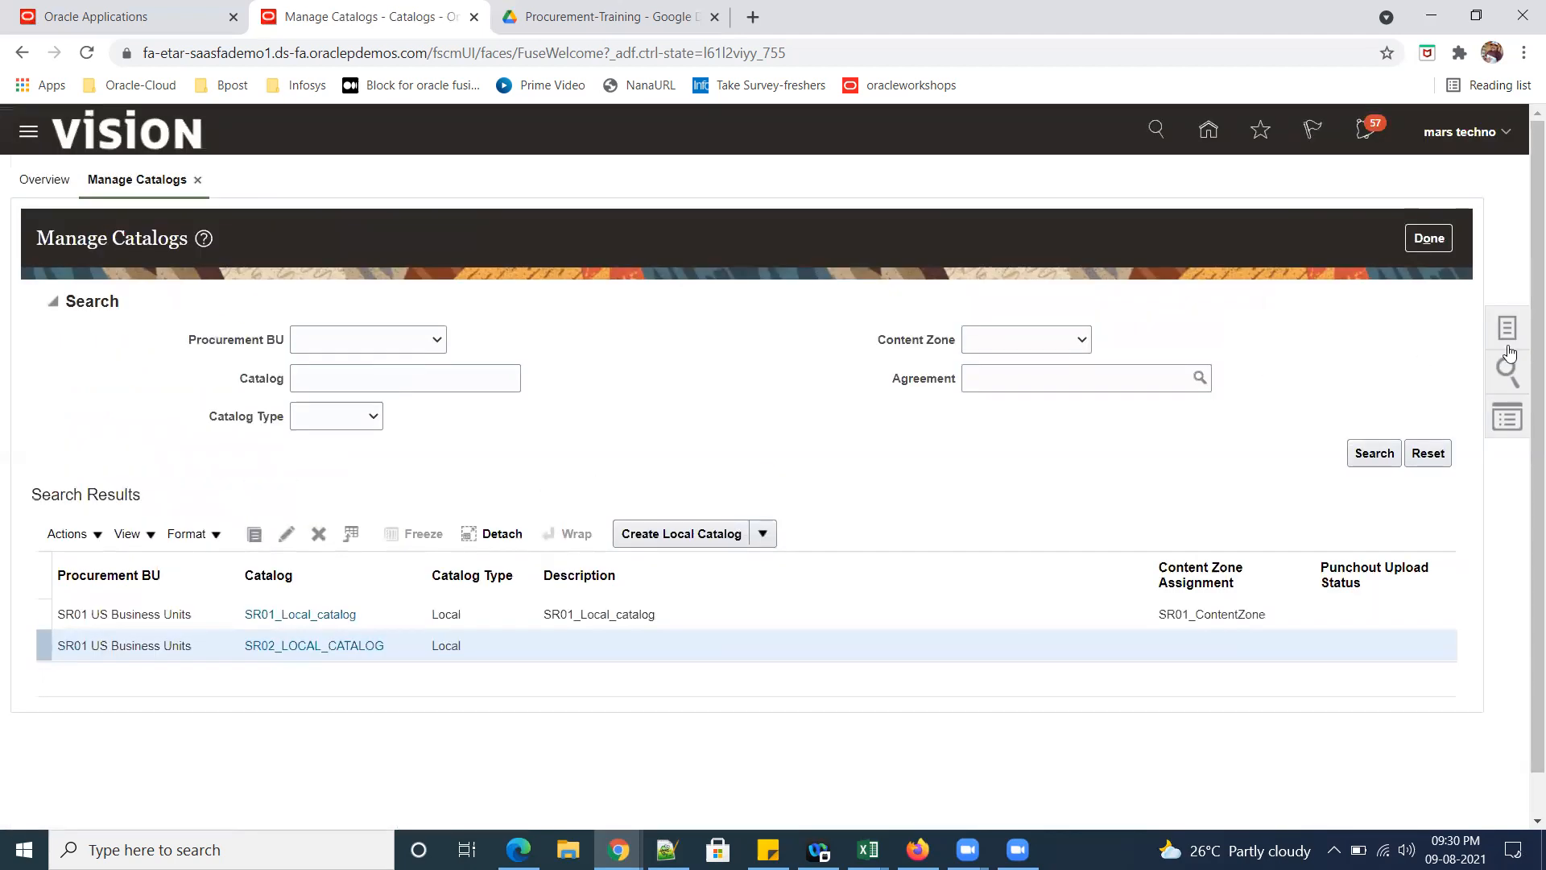
pyautogui.click(1402, 253)
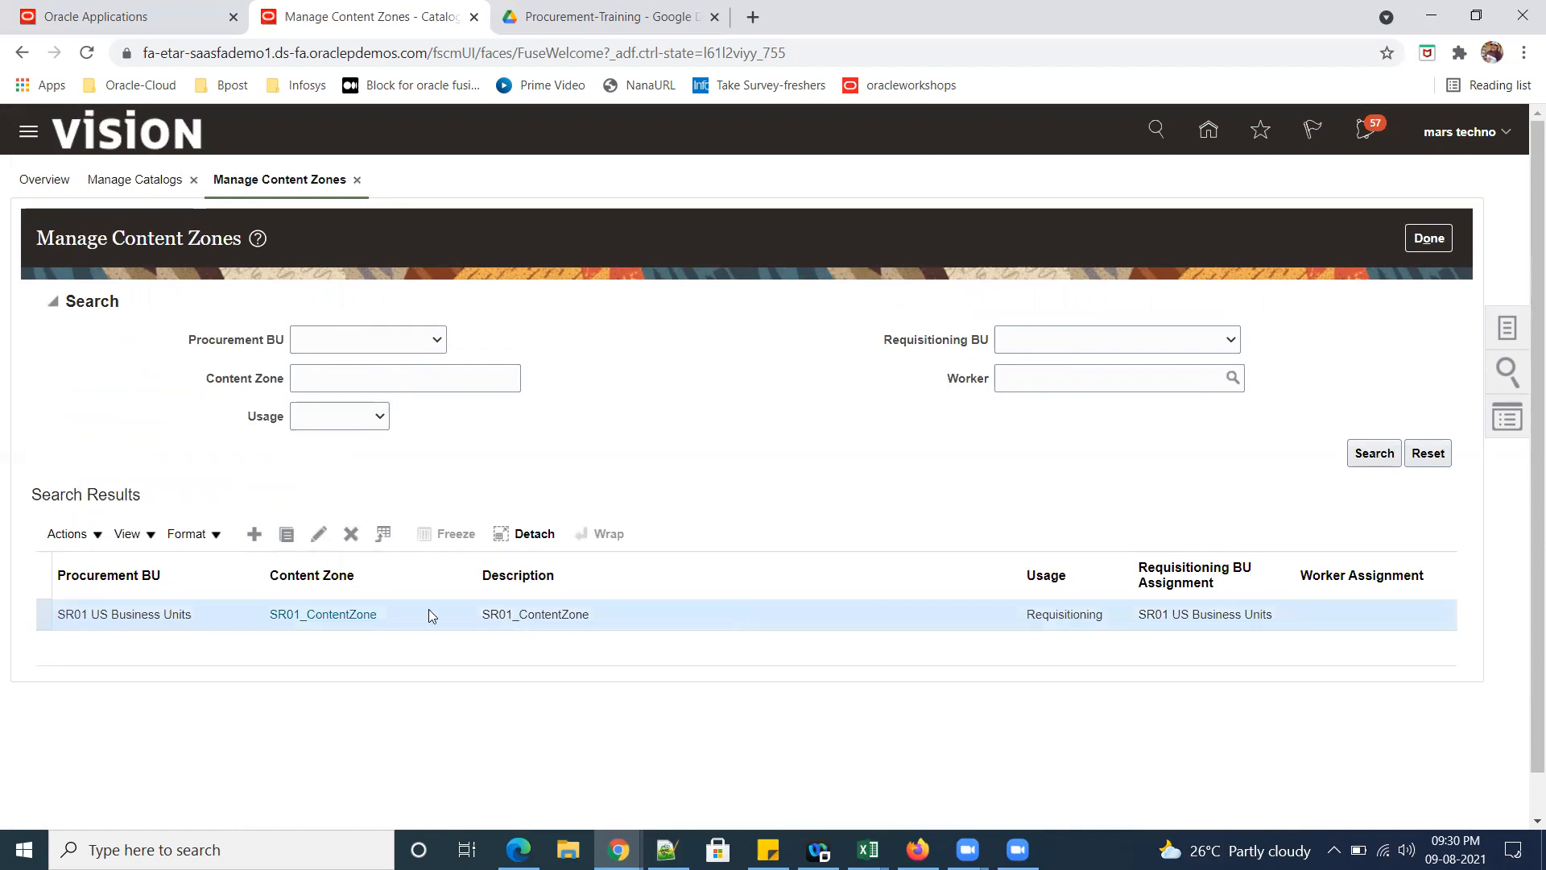
pyautogui.click(253, 535)
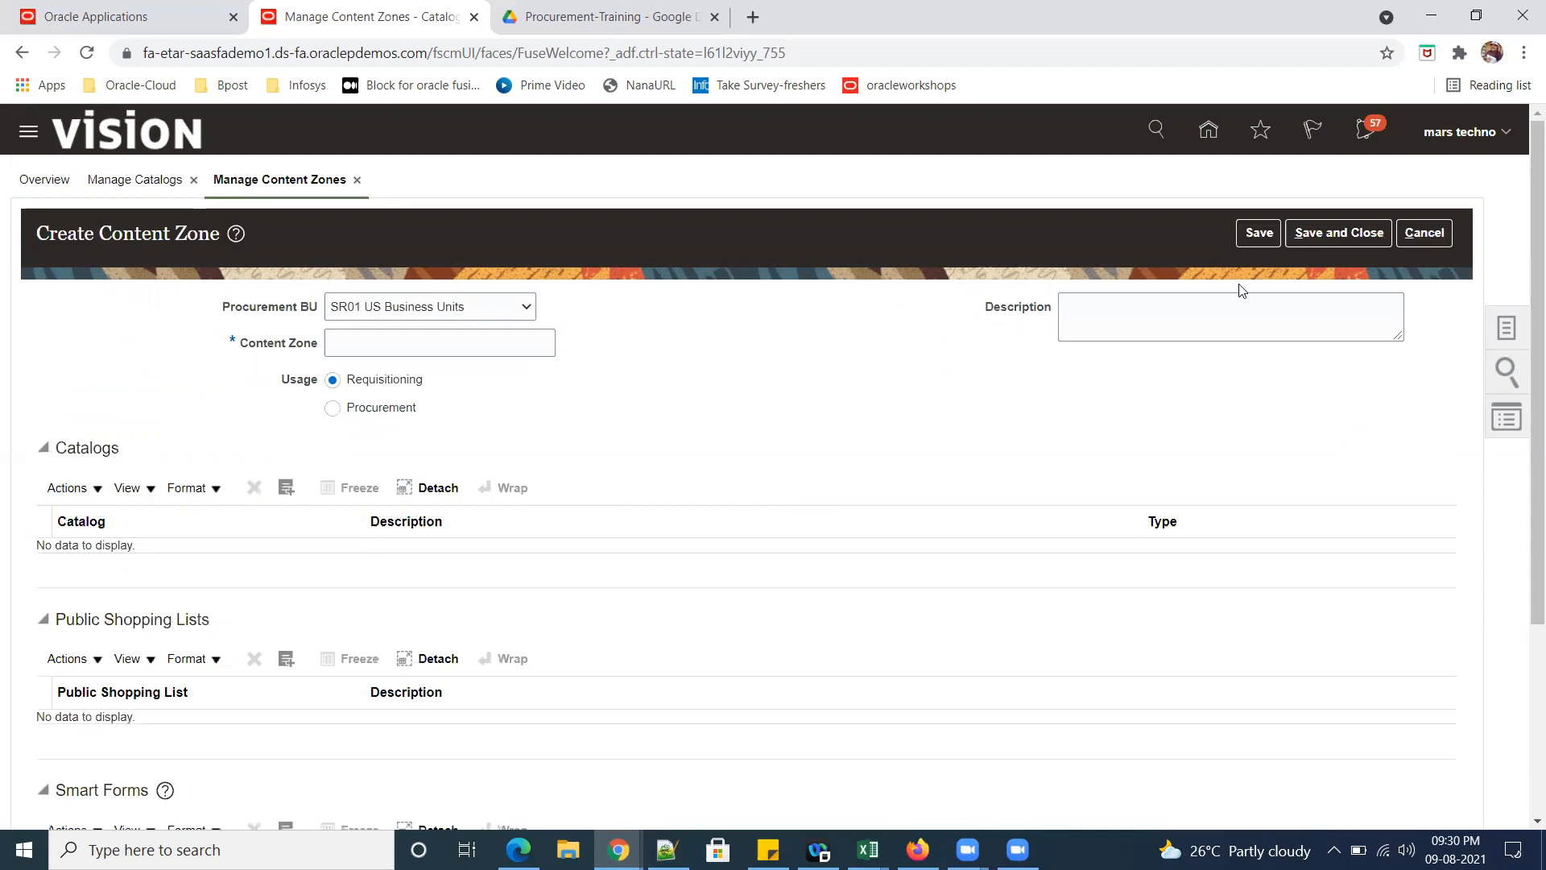
pyautogui.click(1421, 241)
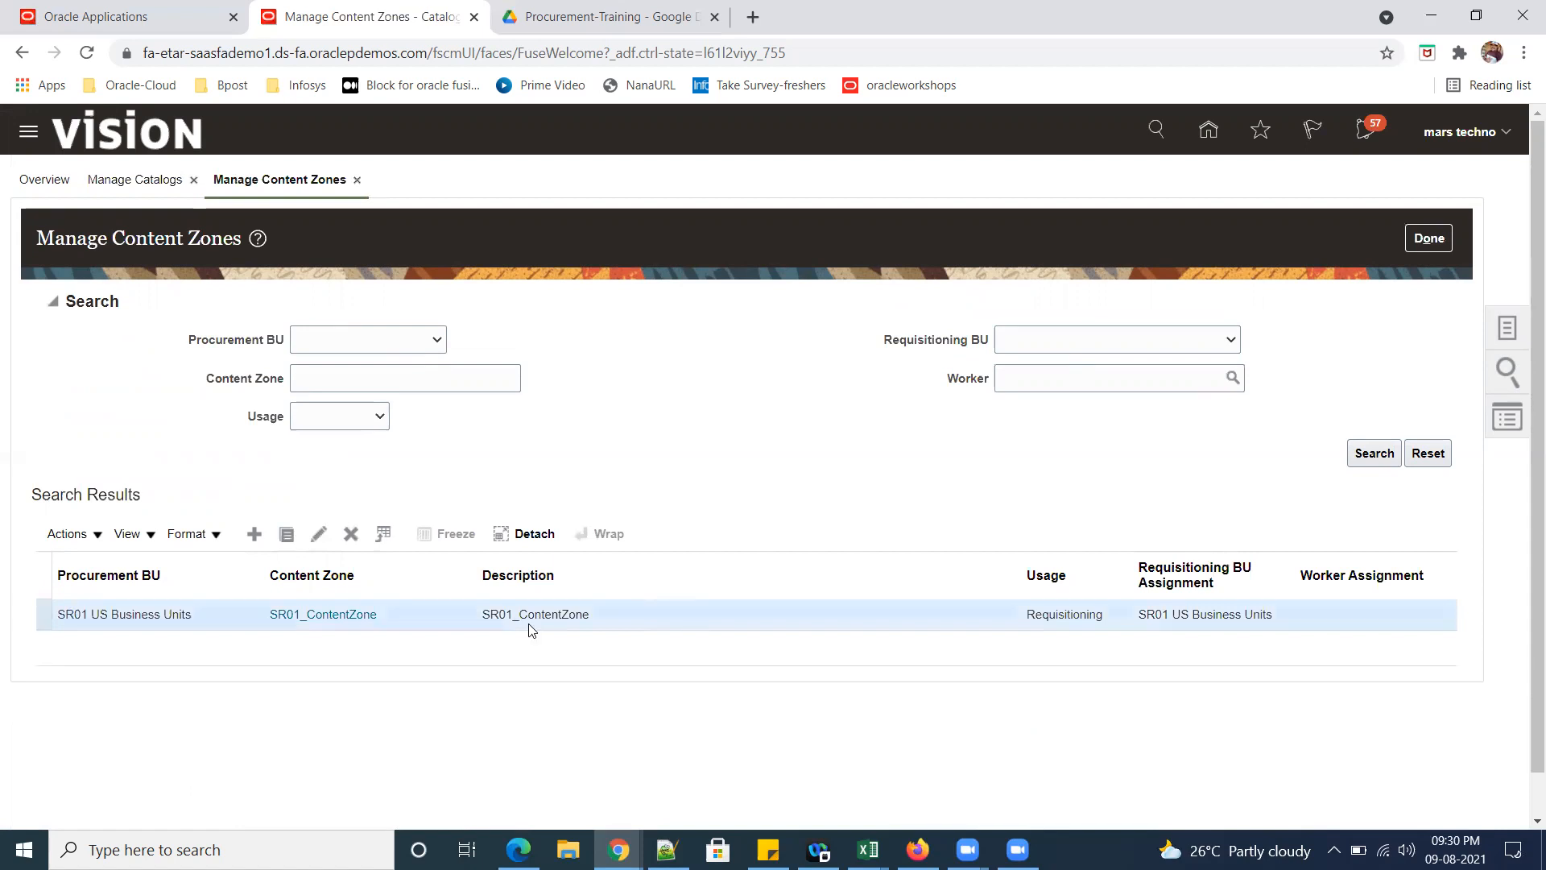
# Open SR01_ContentZone for editing and add SR02_LOCAL_CATALOG to its catalogs.
pyautogui.click(321, 535)
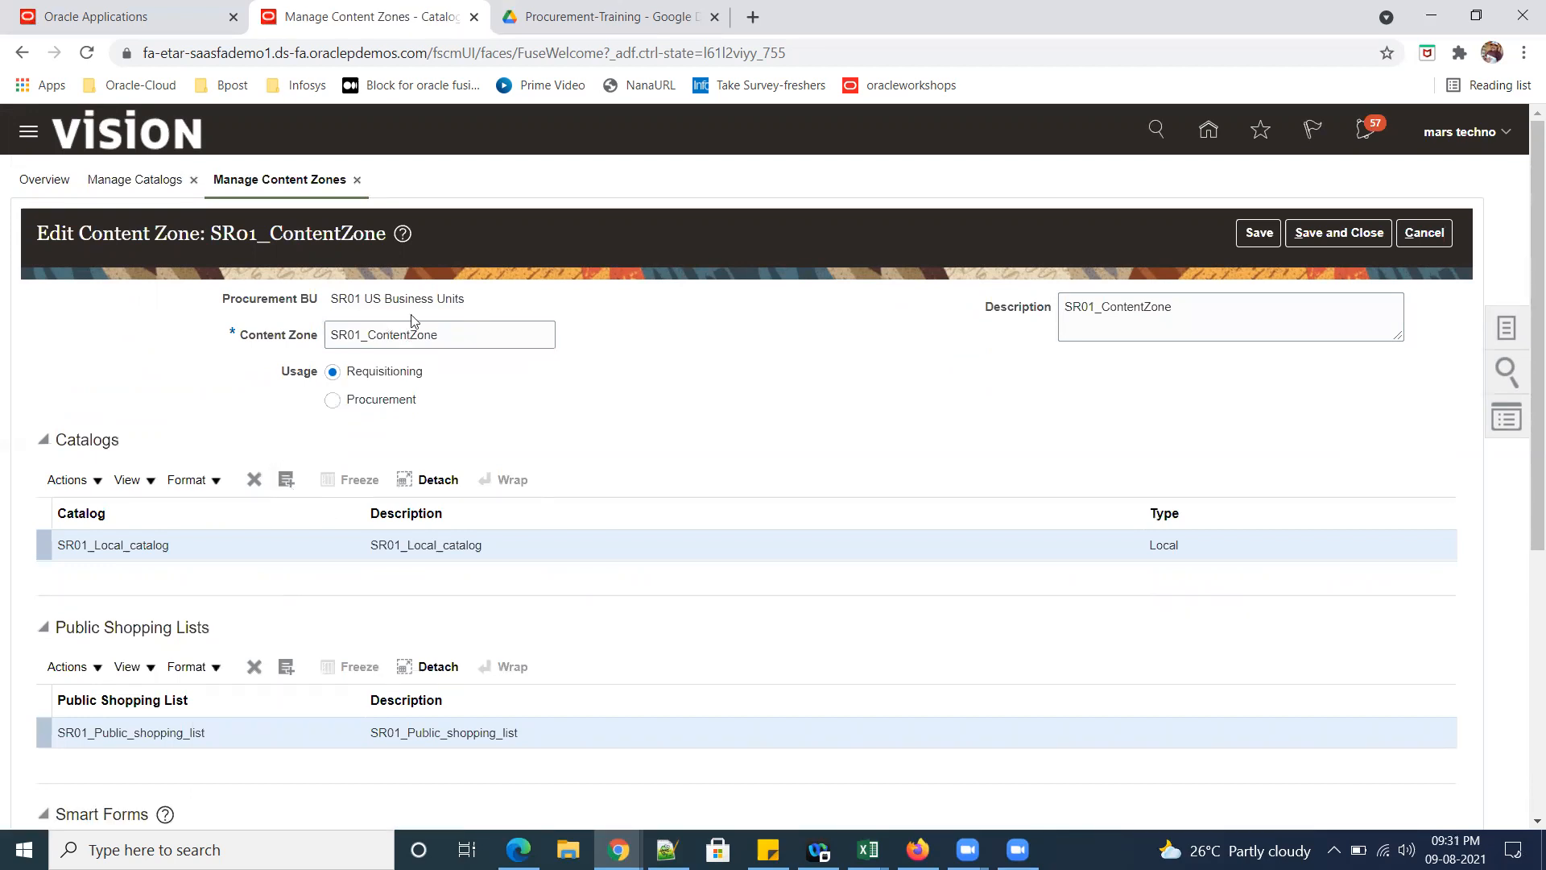
pyautogui.click(286, 482)
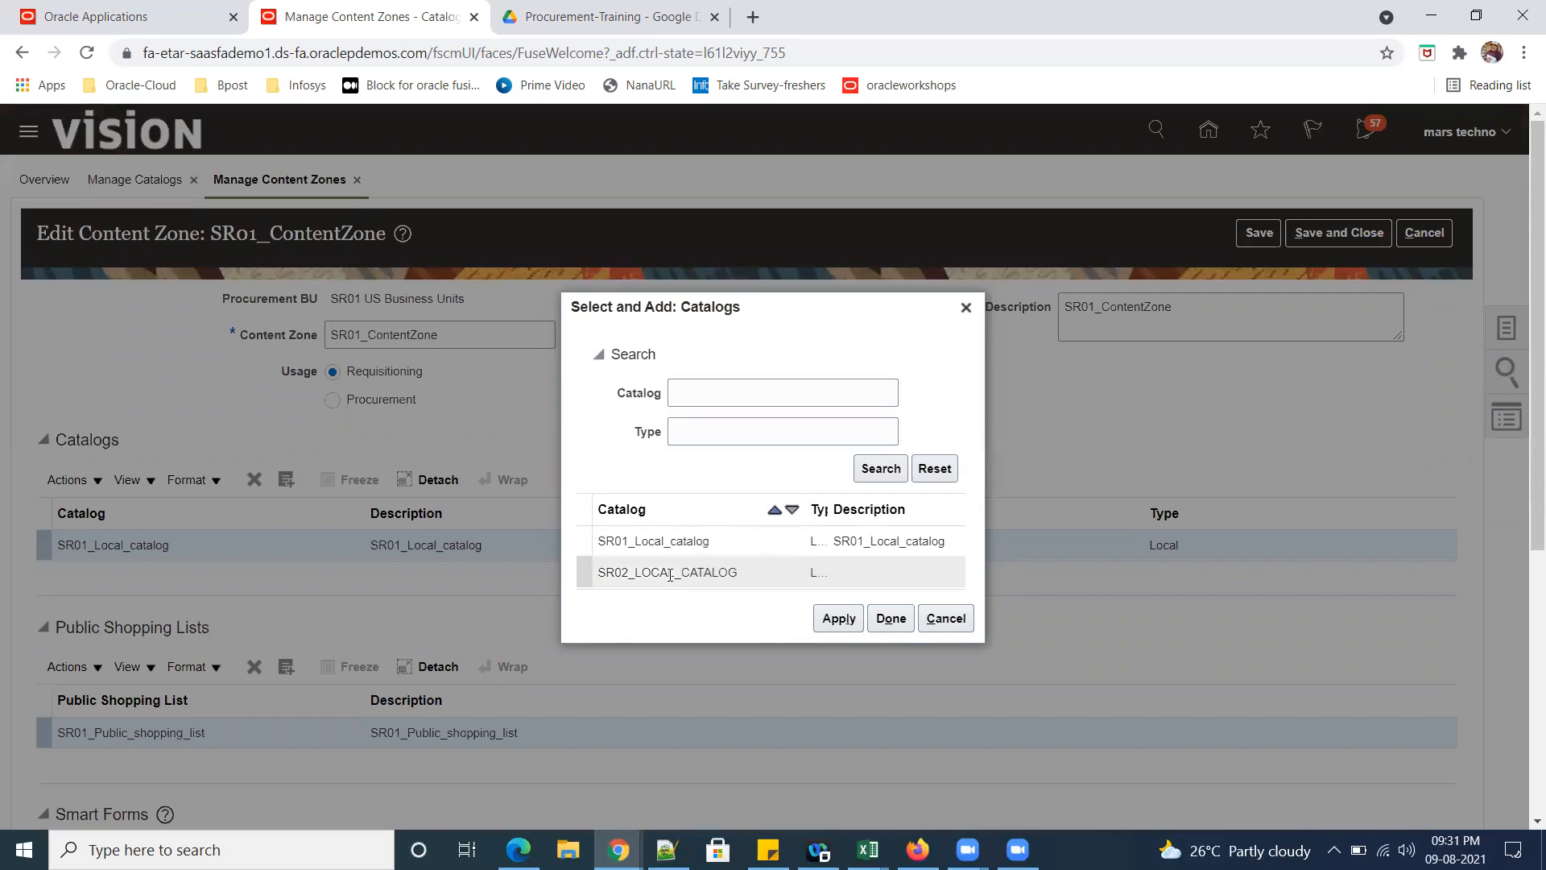
pyautogui.click(703, 572)
pyautogui.click(836, 621)
pyautogui.click(891, 625)
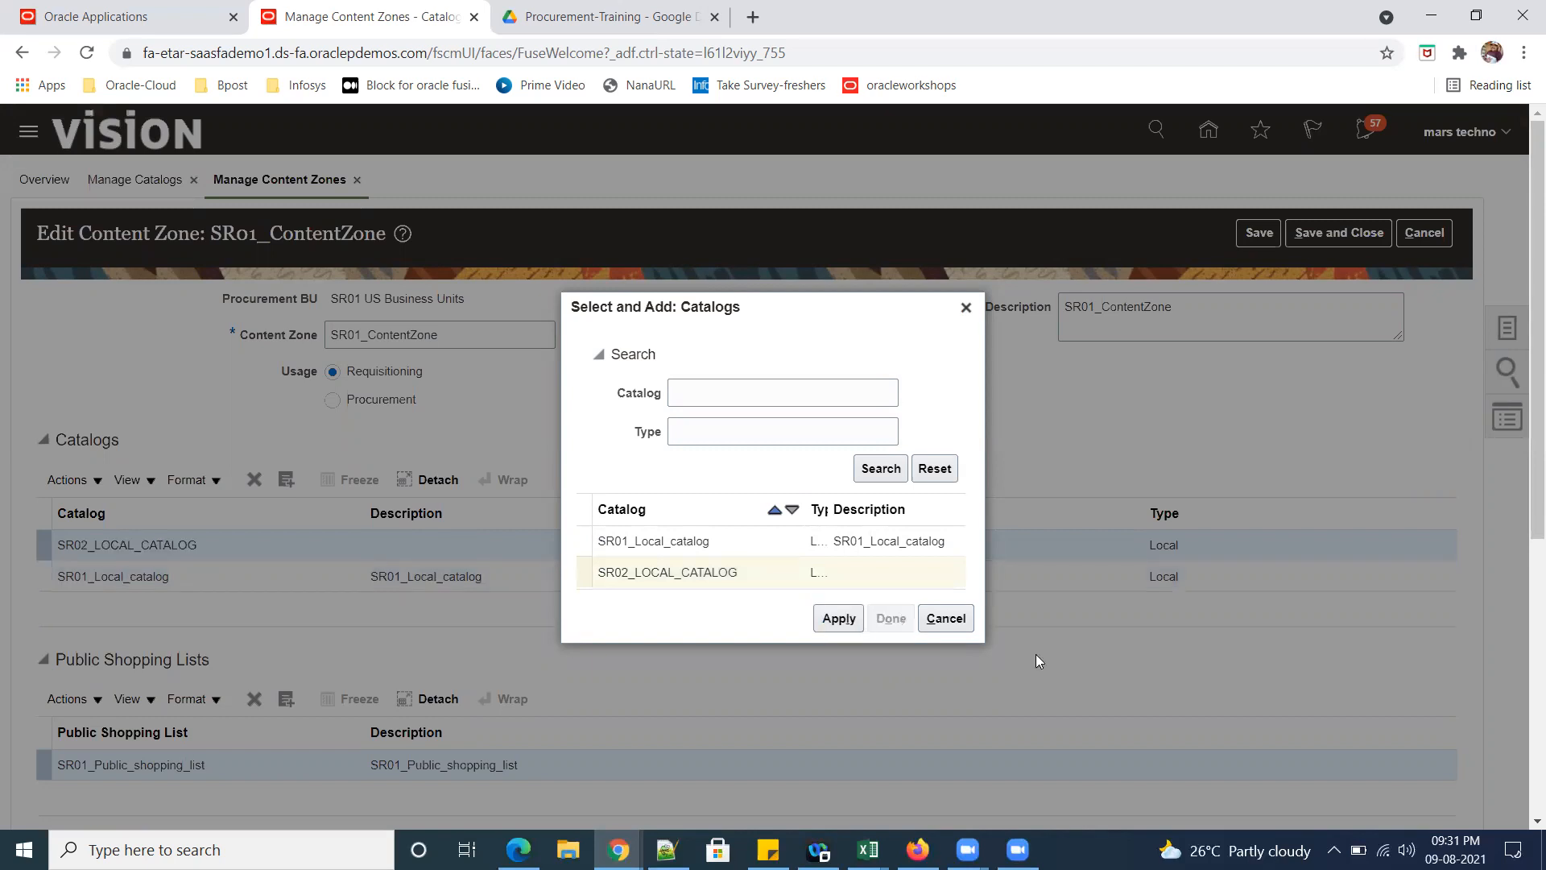
# Examine SR01_ContentZone's usage, catalogs, public shopping lists, smart forms and security assignment by requisitioning business unit.
pyautogui.scroll(-4, 990, 661)
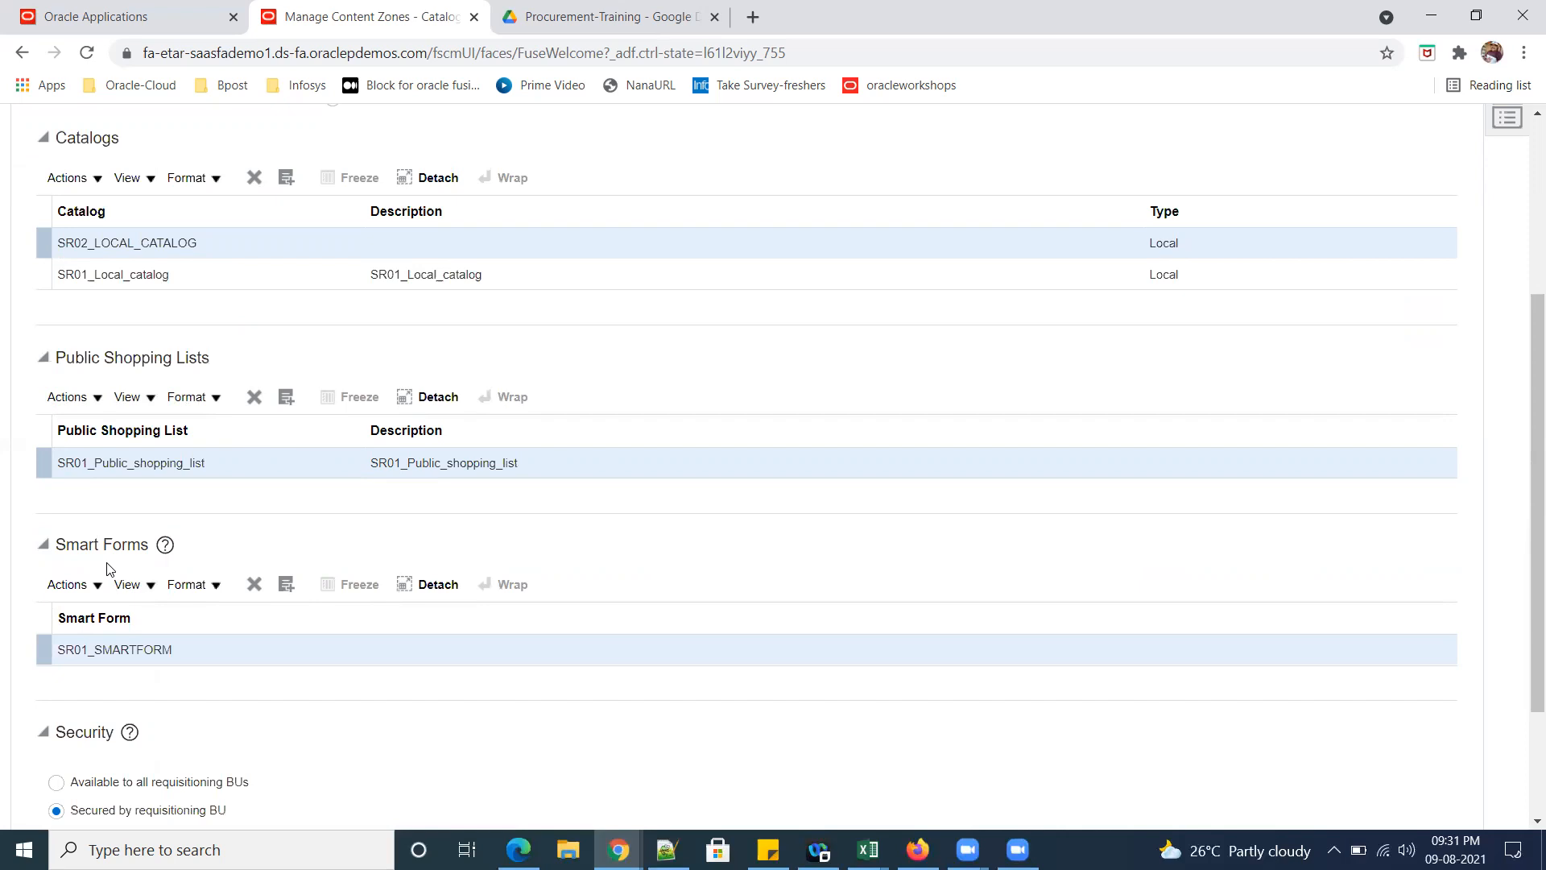
pyautogui.scroll(4, 414, 233)
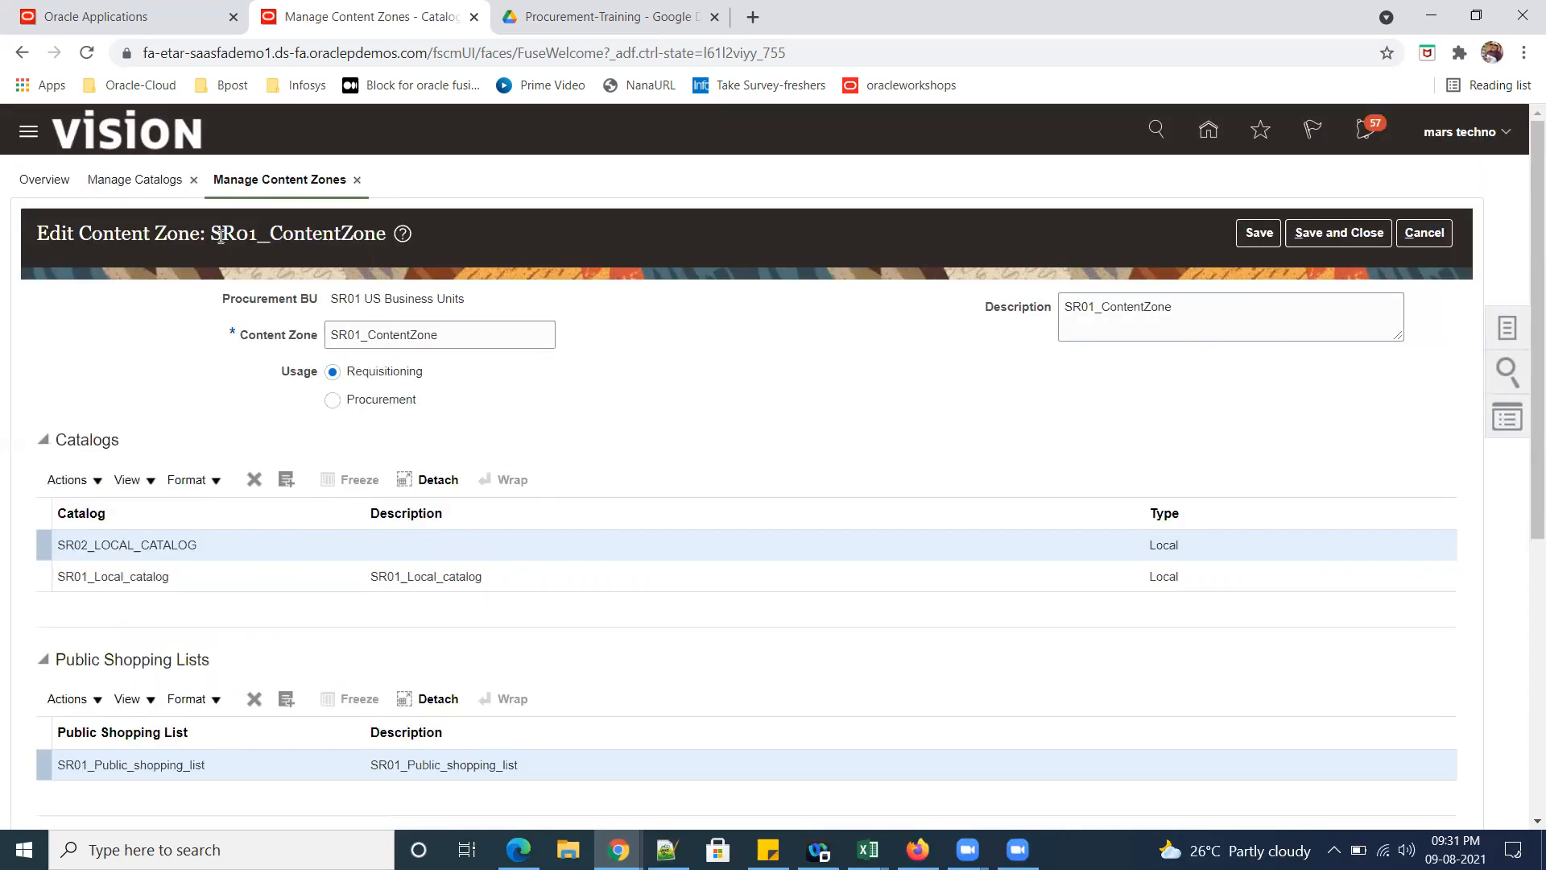
pyautogui.moveTo(215, 225); pyautogui.dragTo(294, 231)
pyautogui.moveTo(433, 287); pyautogui.dragTo(606, 389)
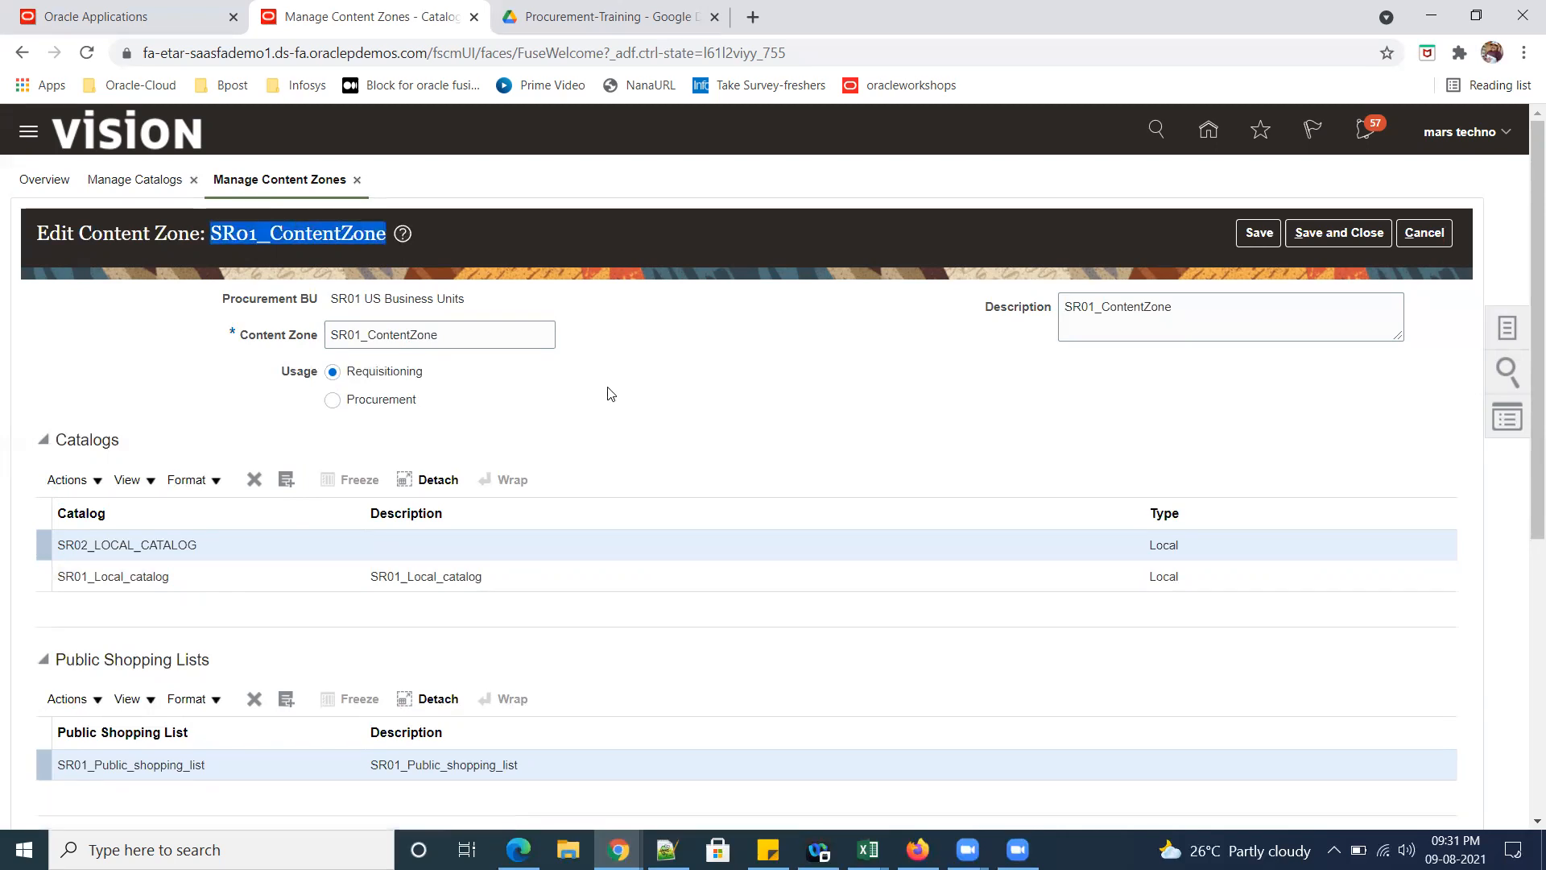
pyautogui.click(389, 380)
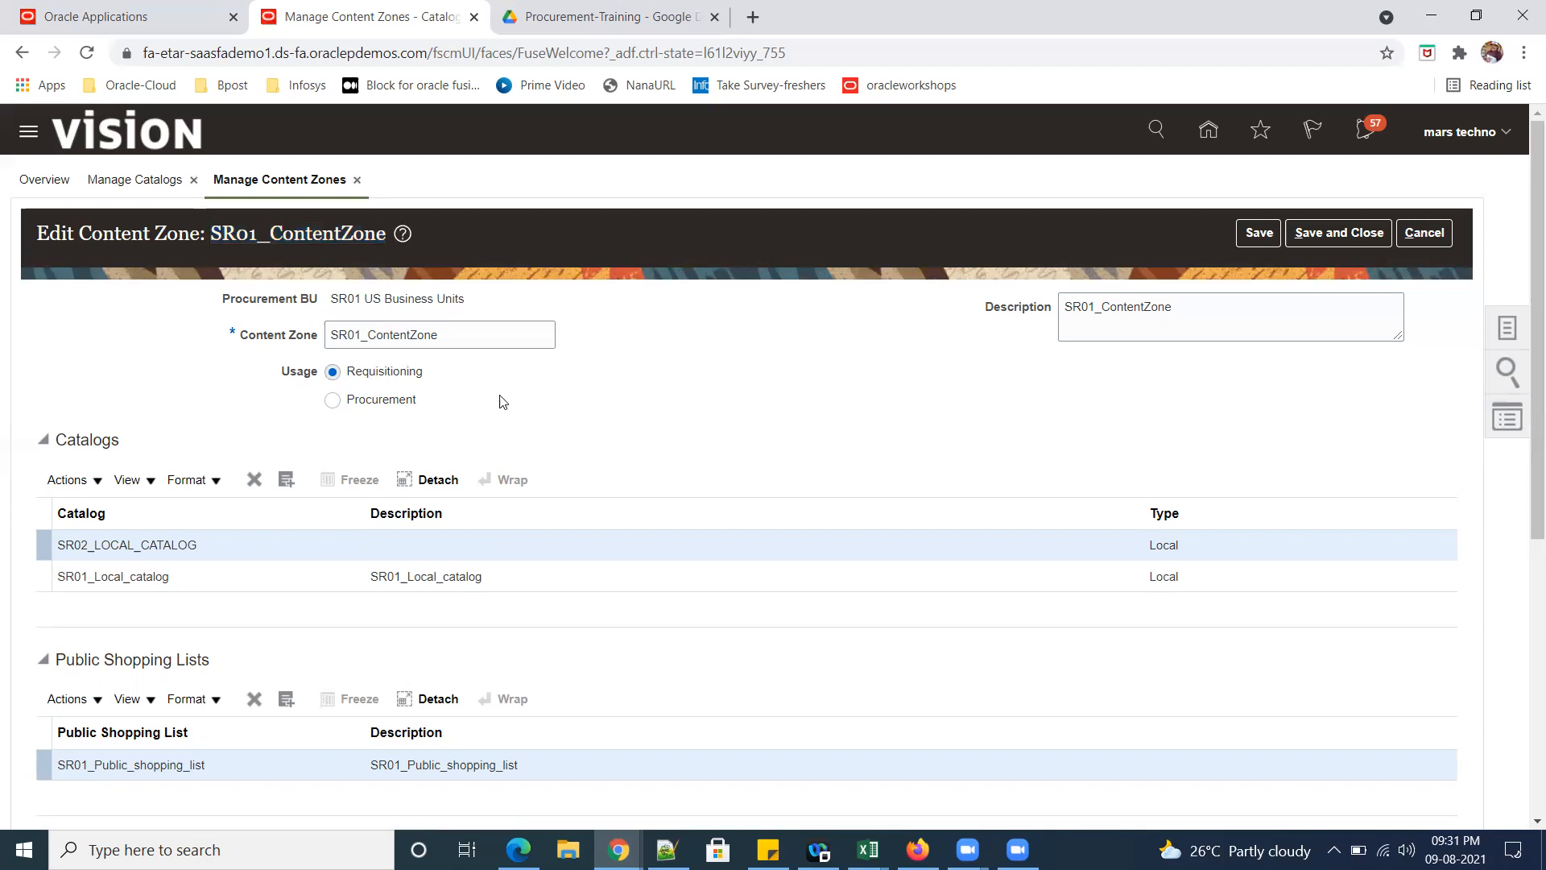
pyautogui.scroll(-6, 512, 411)
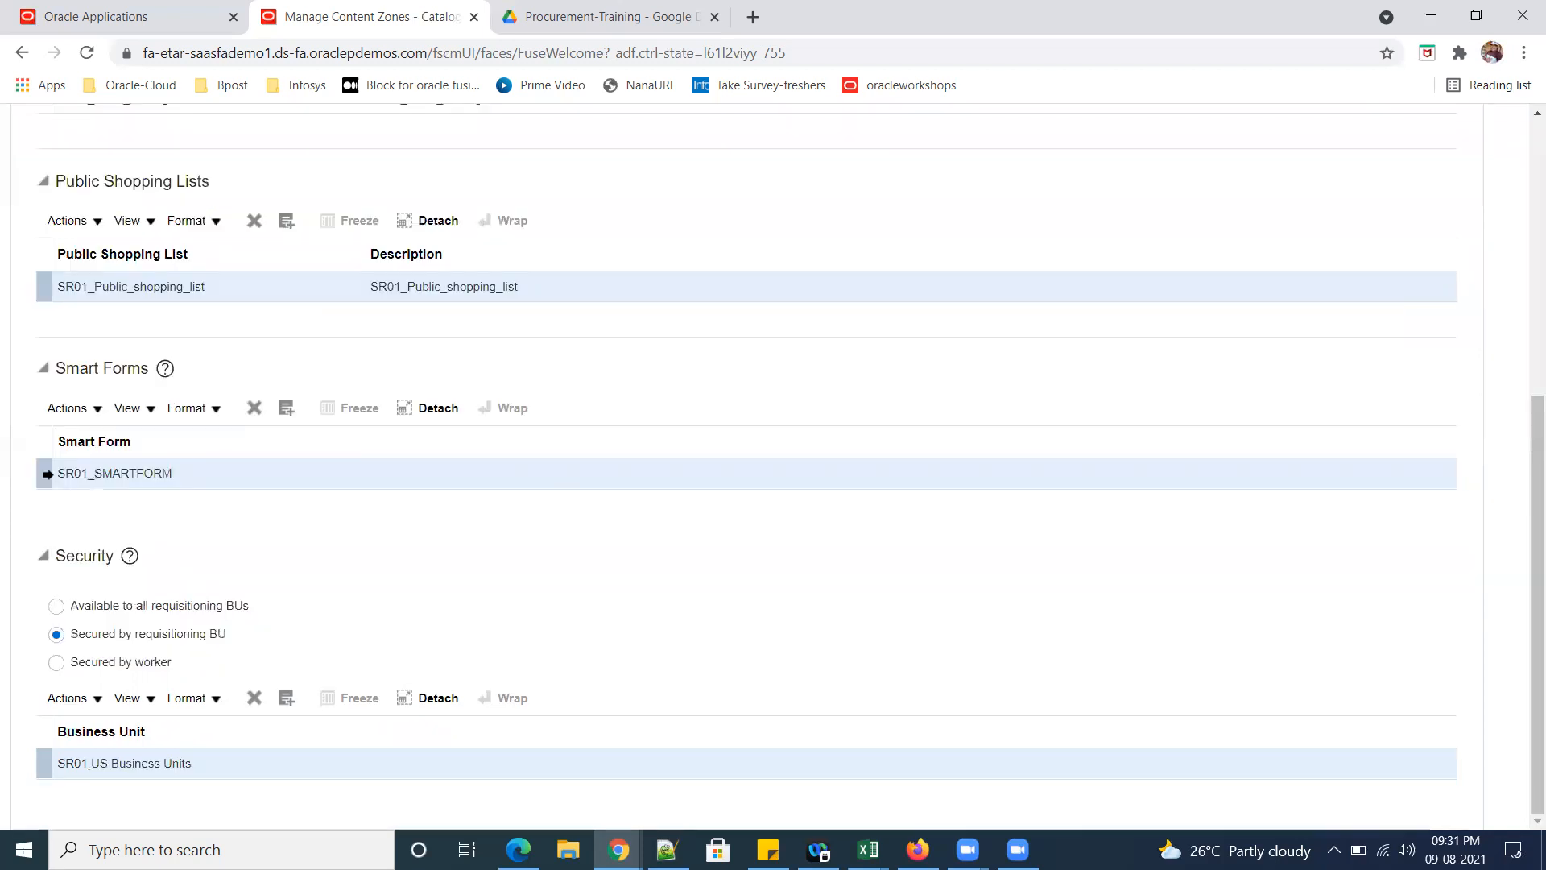
pyautogui.scroll(5, 222, 435)
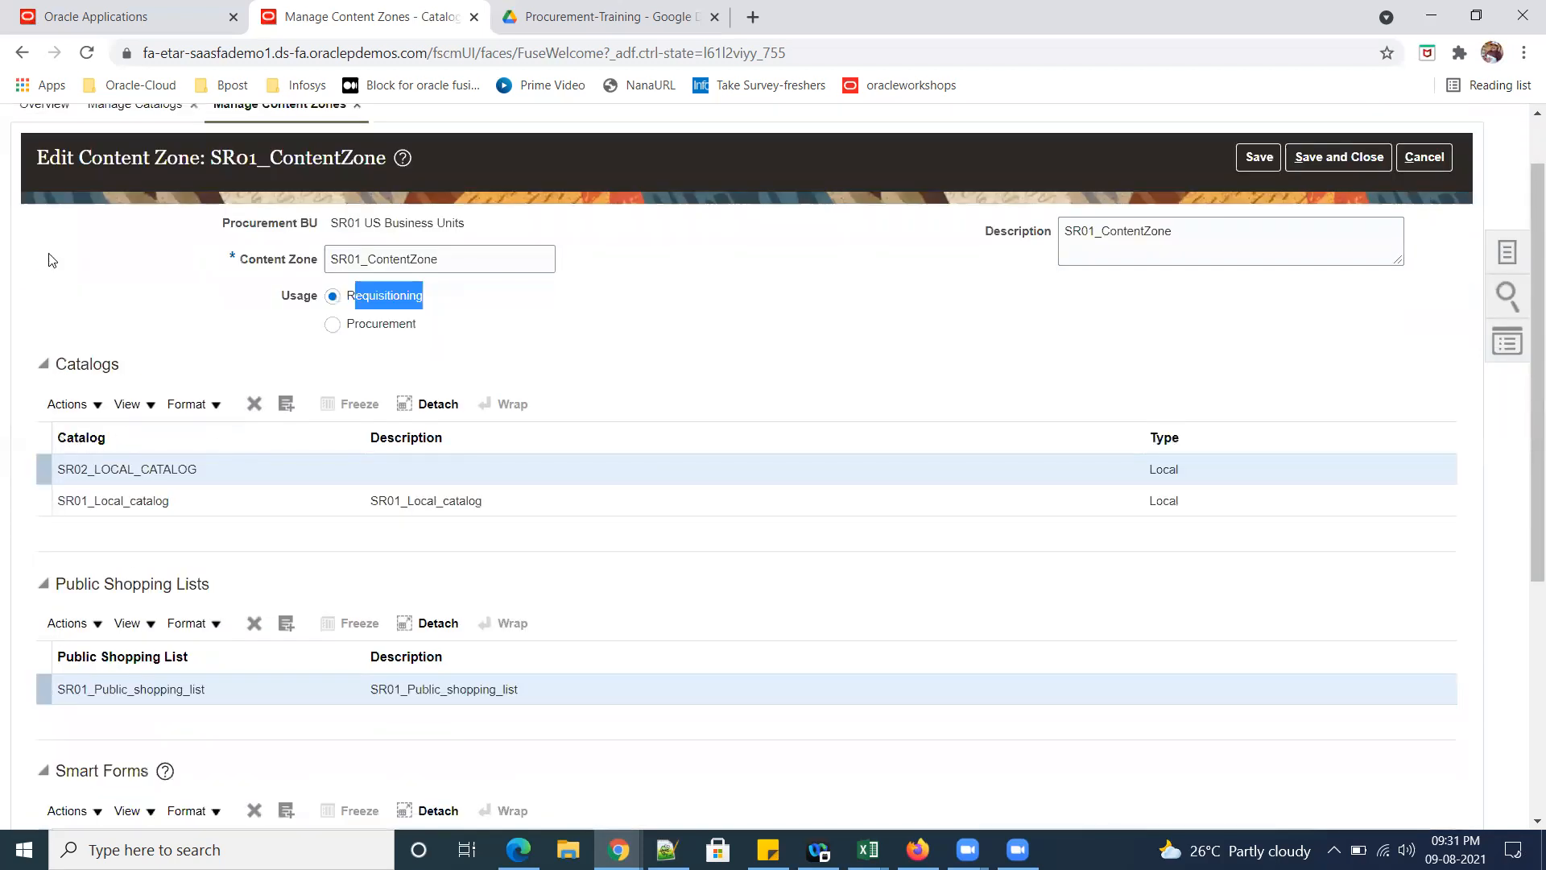
pyautogui.scroll(-5, 530, 548)
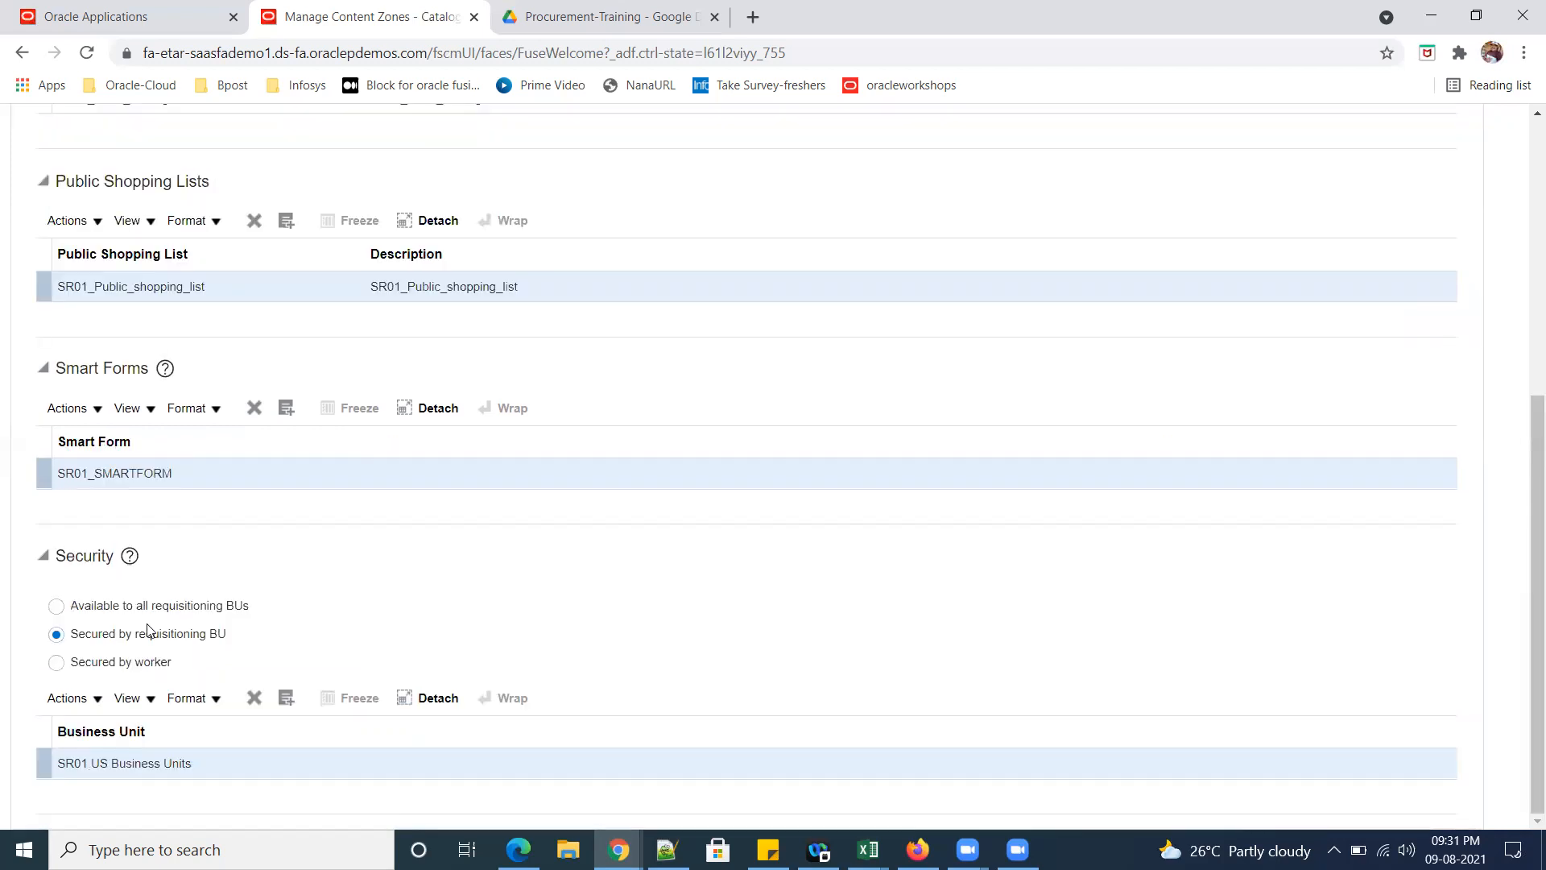
pyautogui.moveTo(235, 608); pyautogui.dragTo(136, 610)
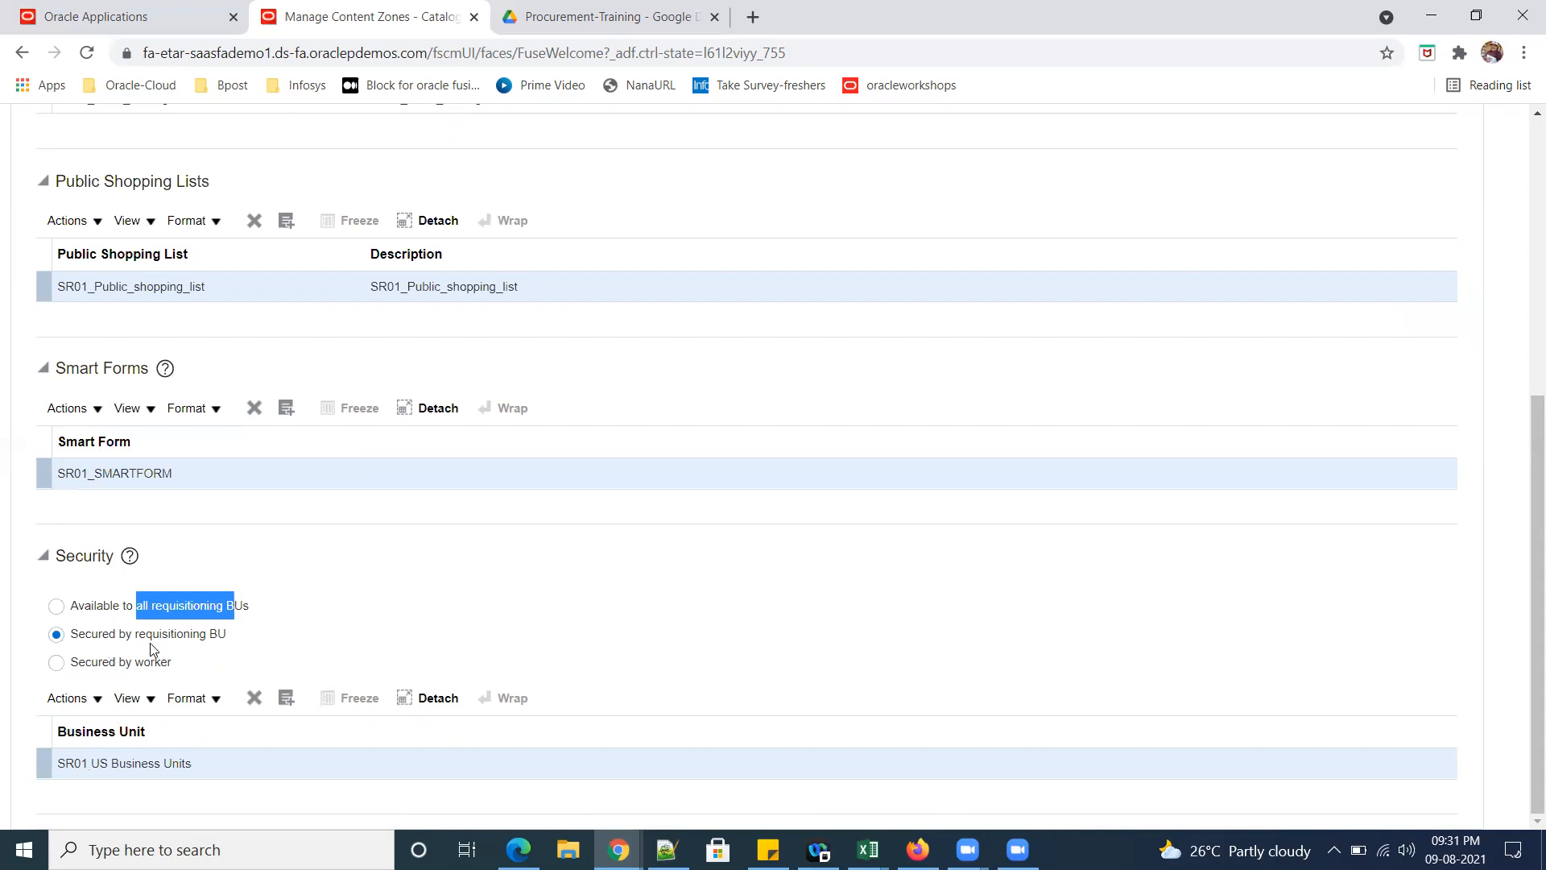
pyautogui.click(211, 694)
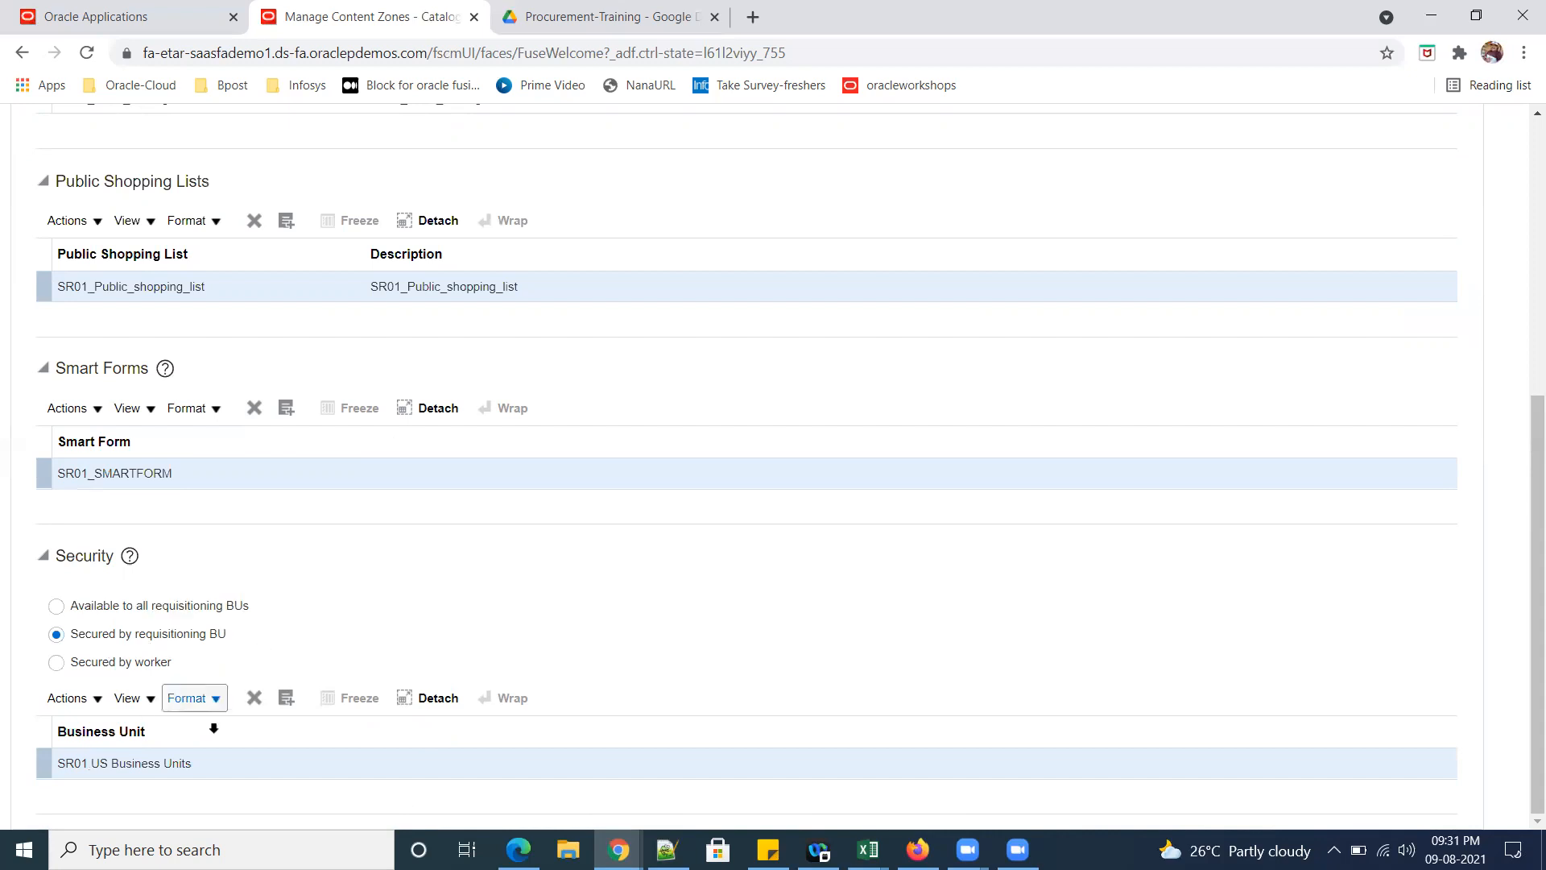
pyautogui.scroll(6, 472, 576)
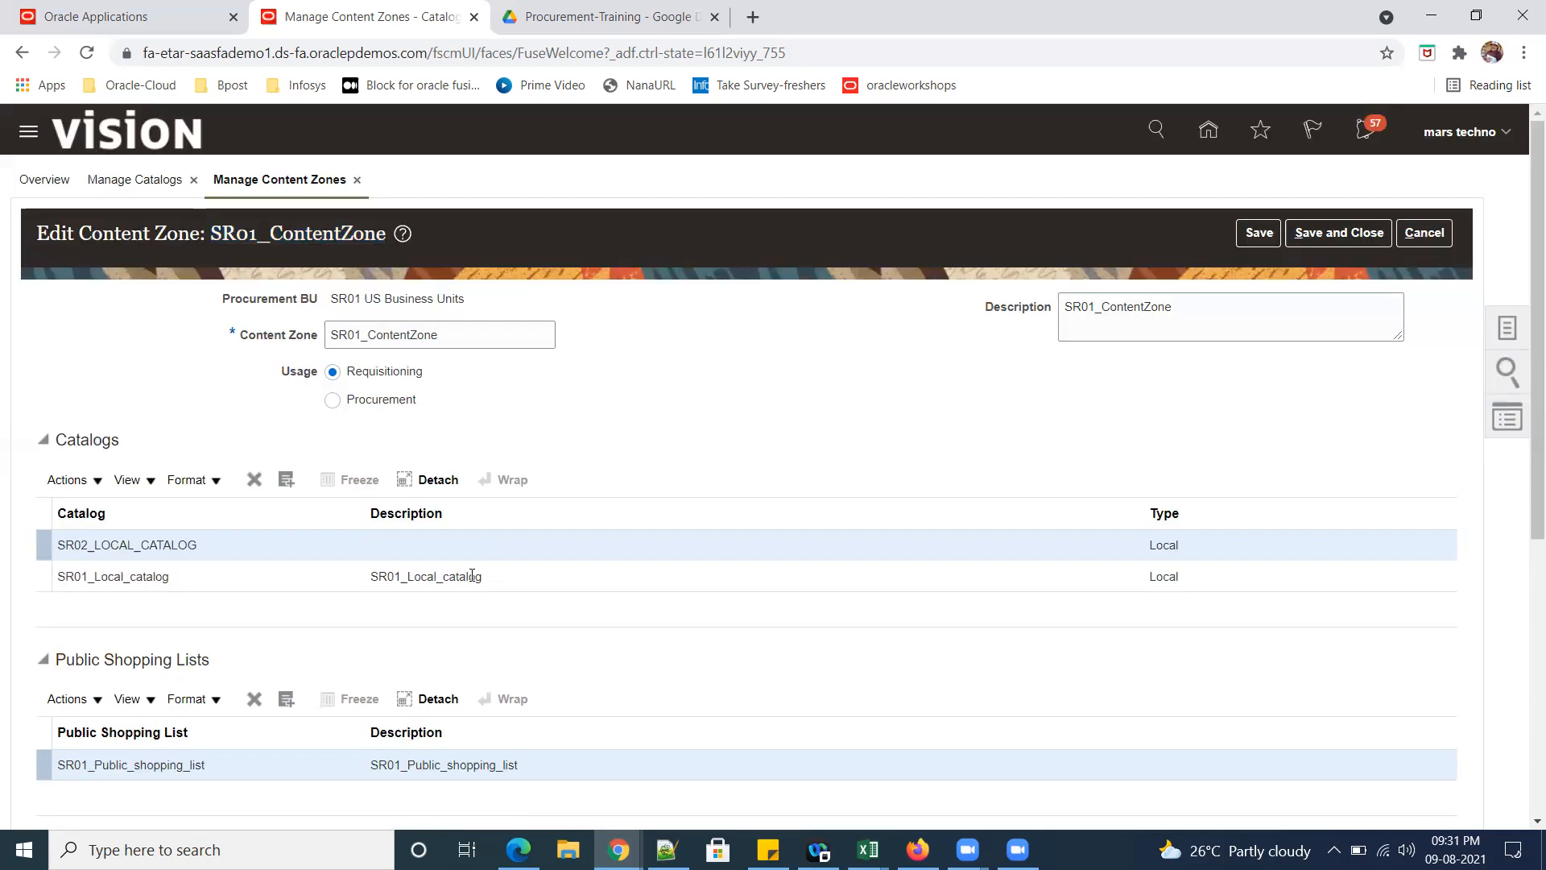
pyautogui.scroll(-6, 201, 775)
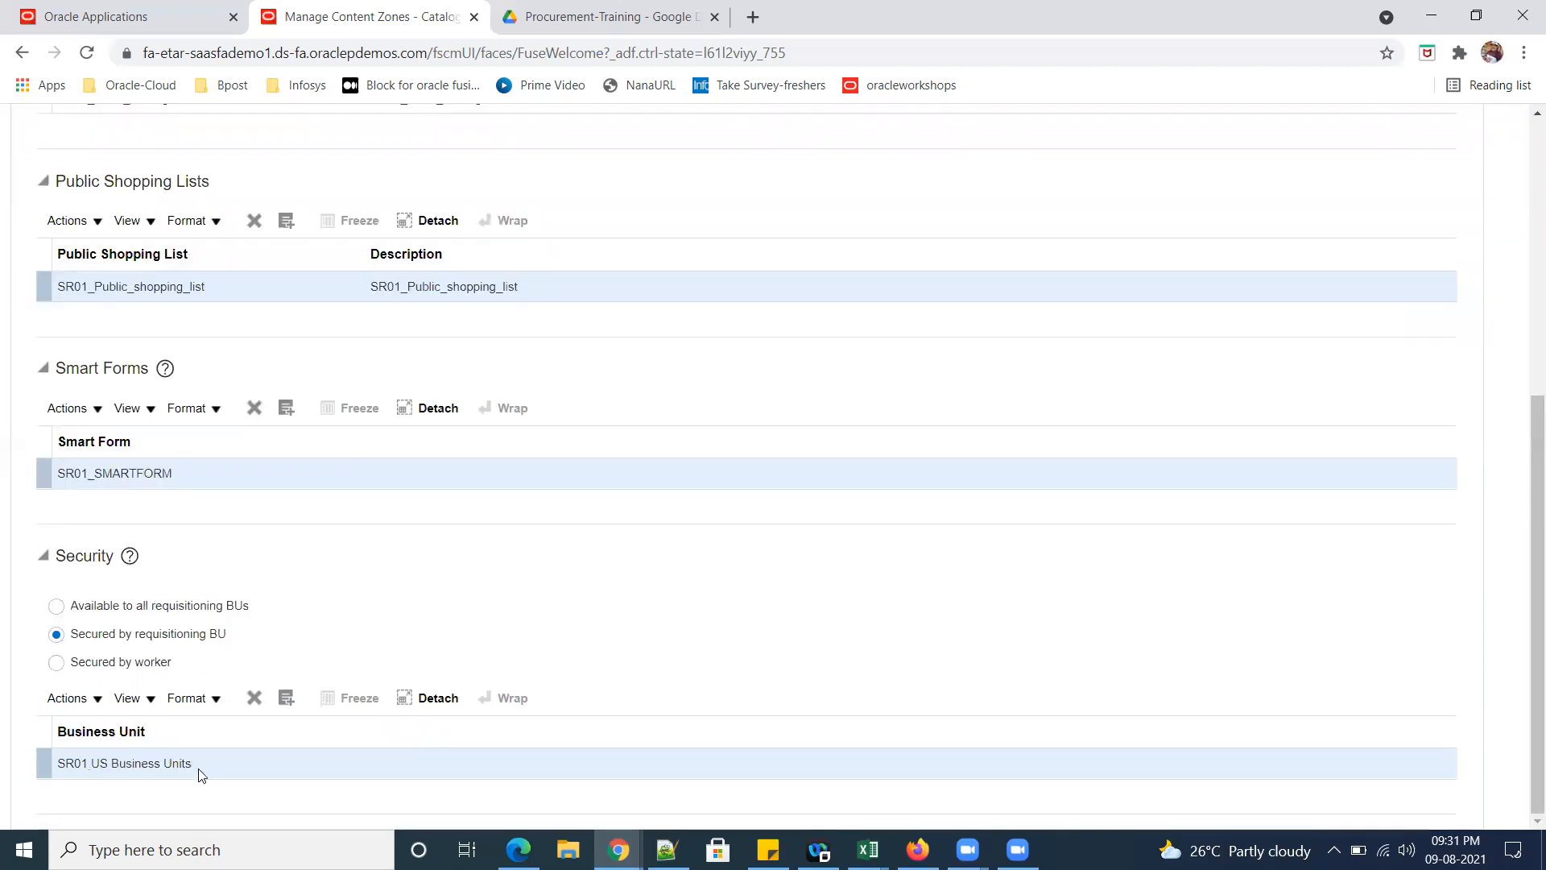
pyautogui.moveTo(172, 762); pyautogui.dragTo(192, 763)
pyautogui.tripleClick(282, 759)
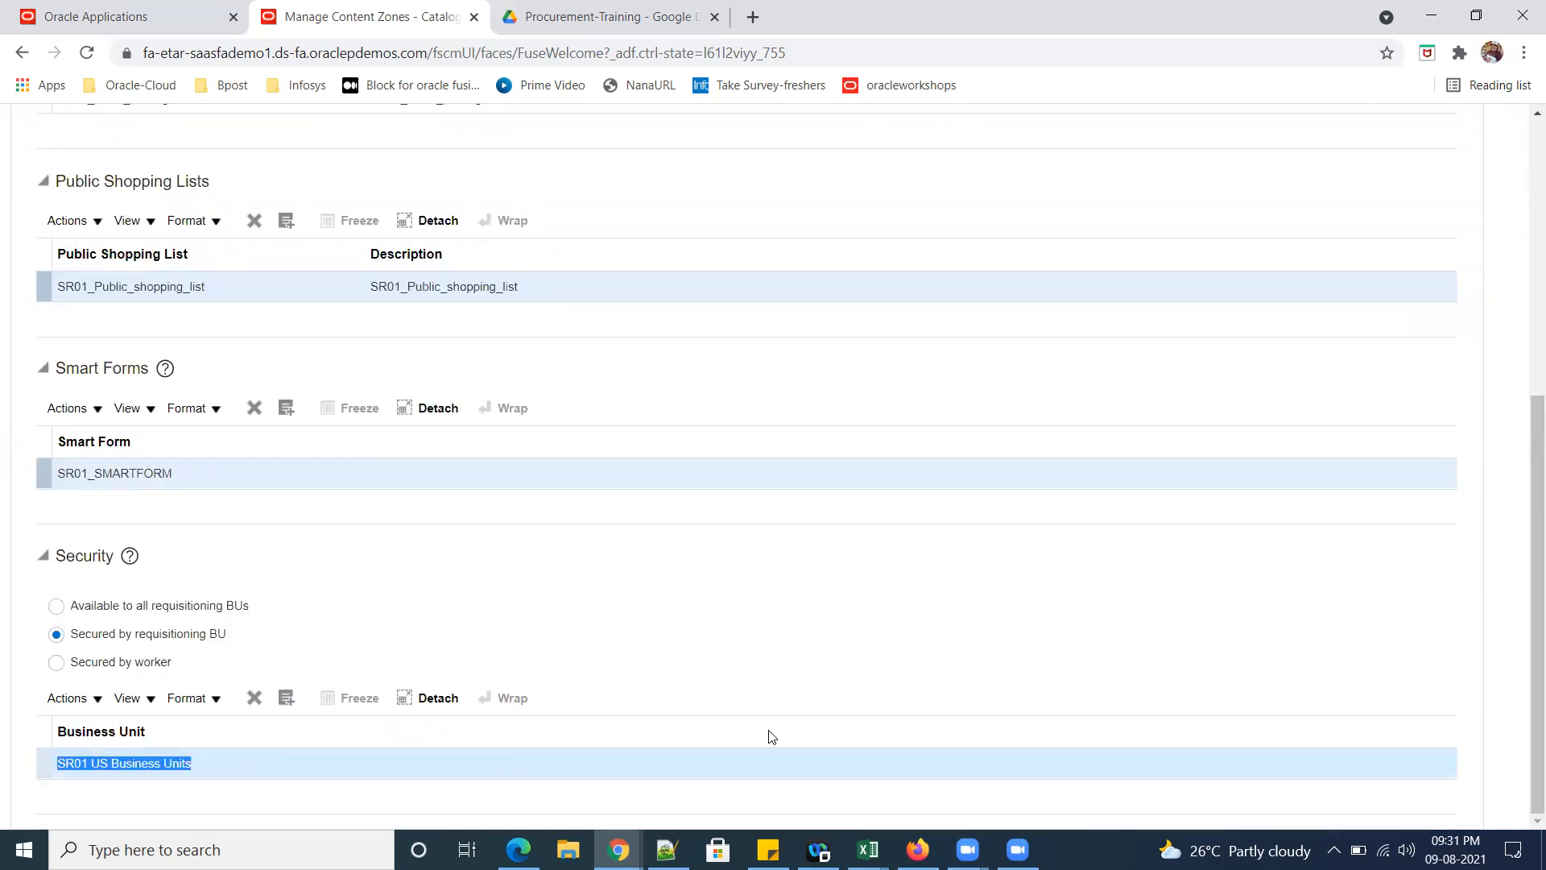
pyautogui.scroll(6, 1259, 394)
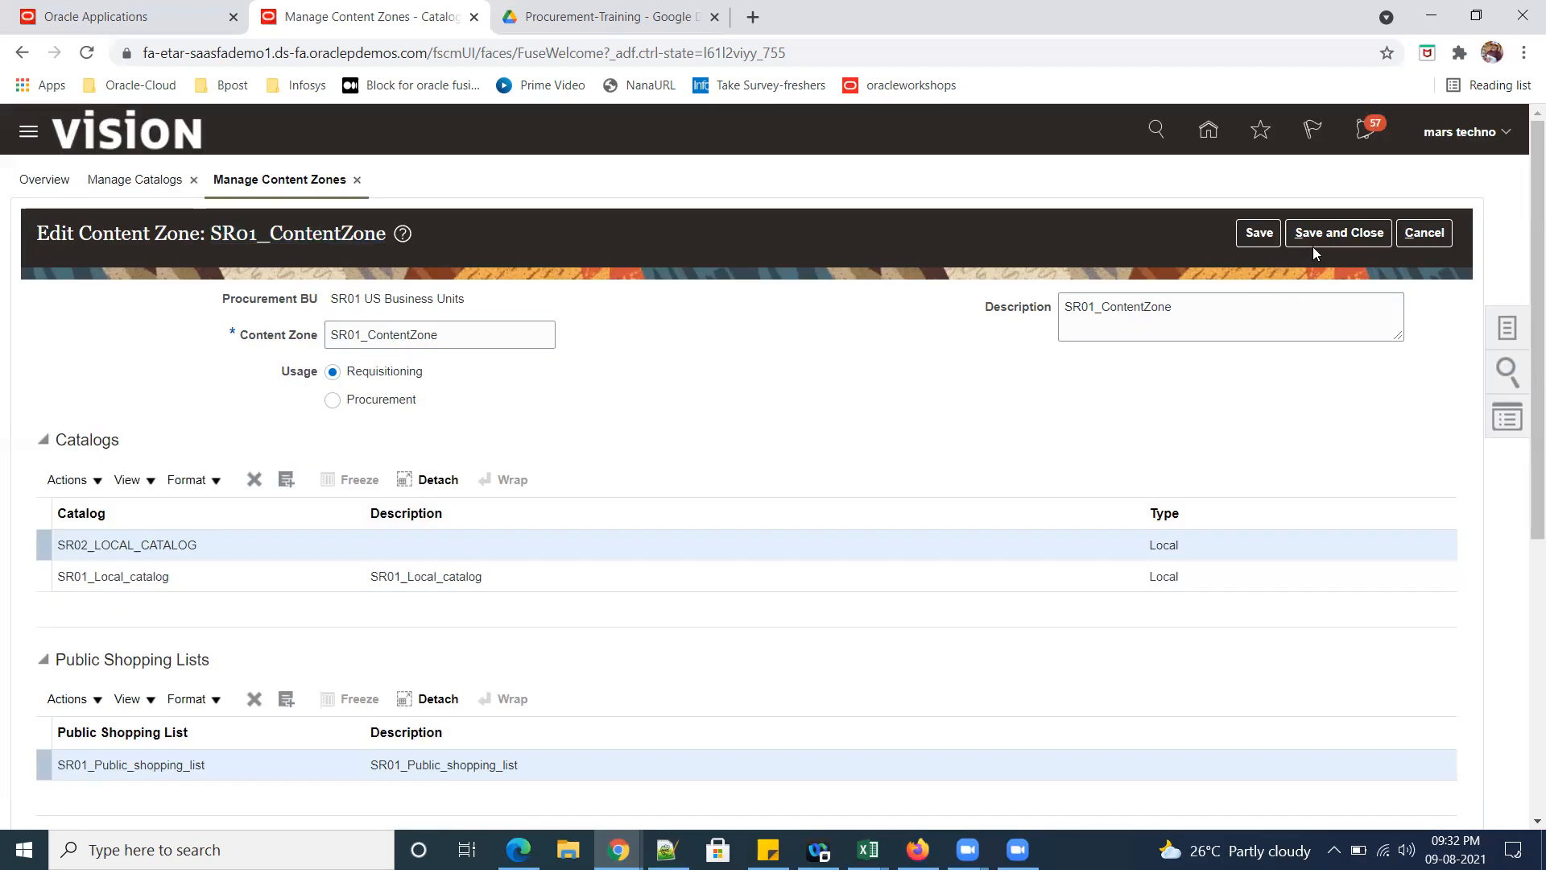
# Save and close SR01_ContentZone, and sign out of the application from the home page, confirming the logout.
pyautogui.click(1320, 233)
pyautogui.press('Return')
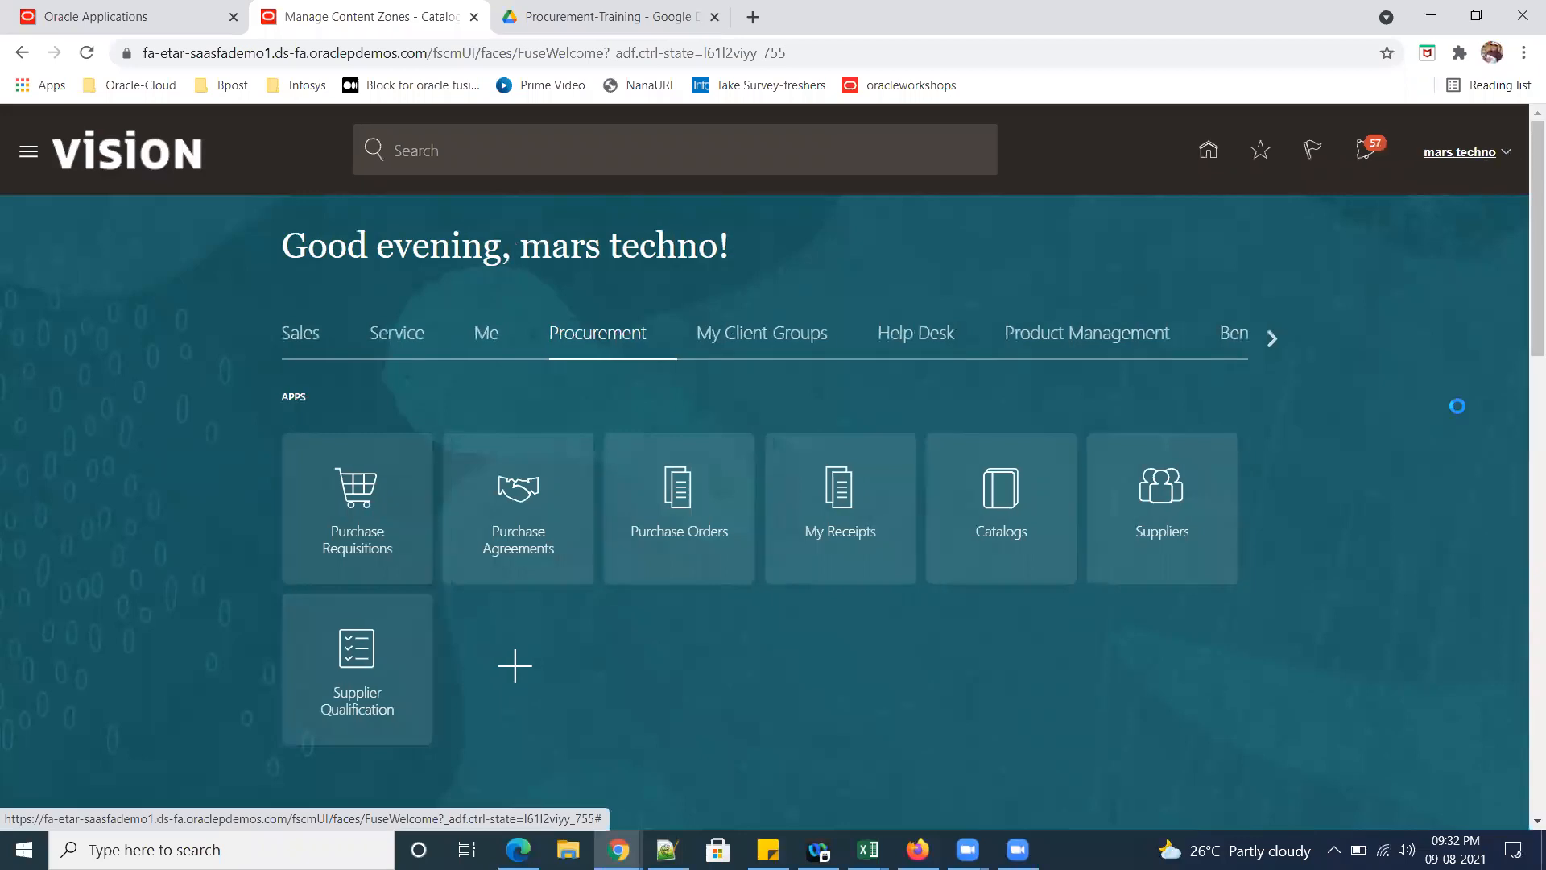
pyautogui.click(1478, 153)
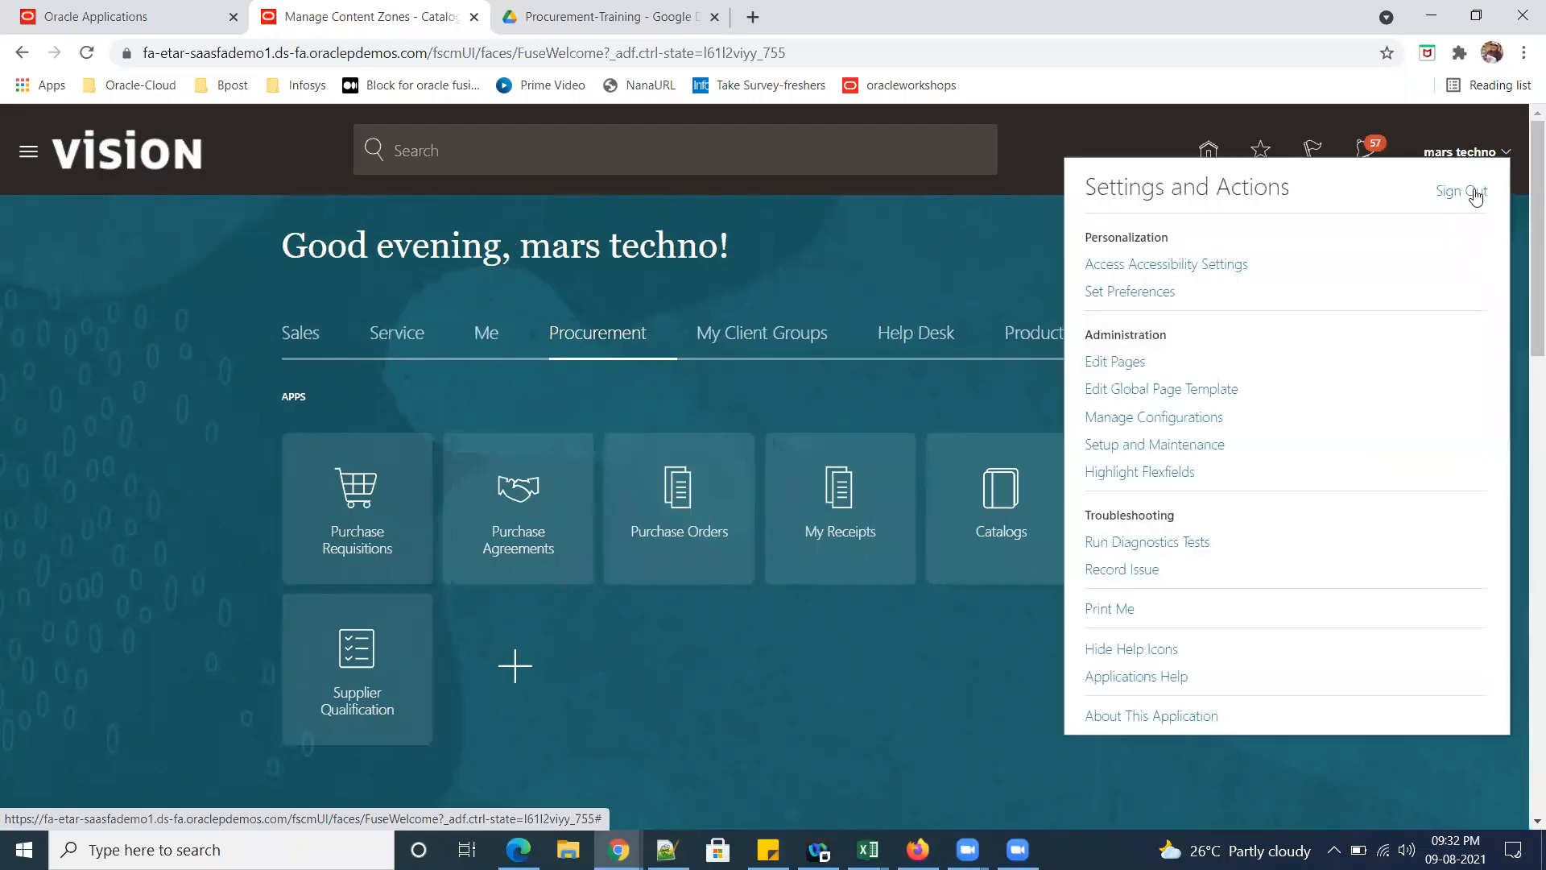
pyautogui.click(981, 535)
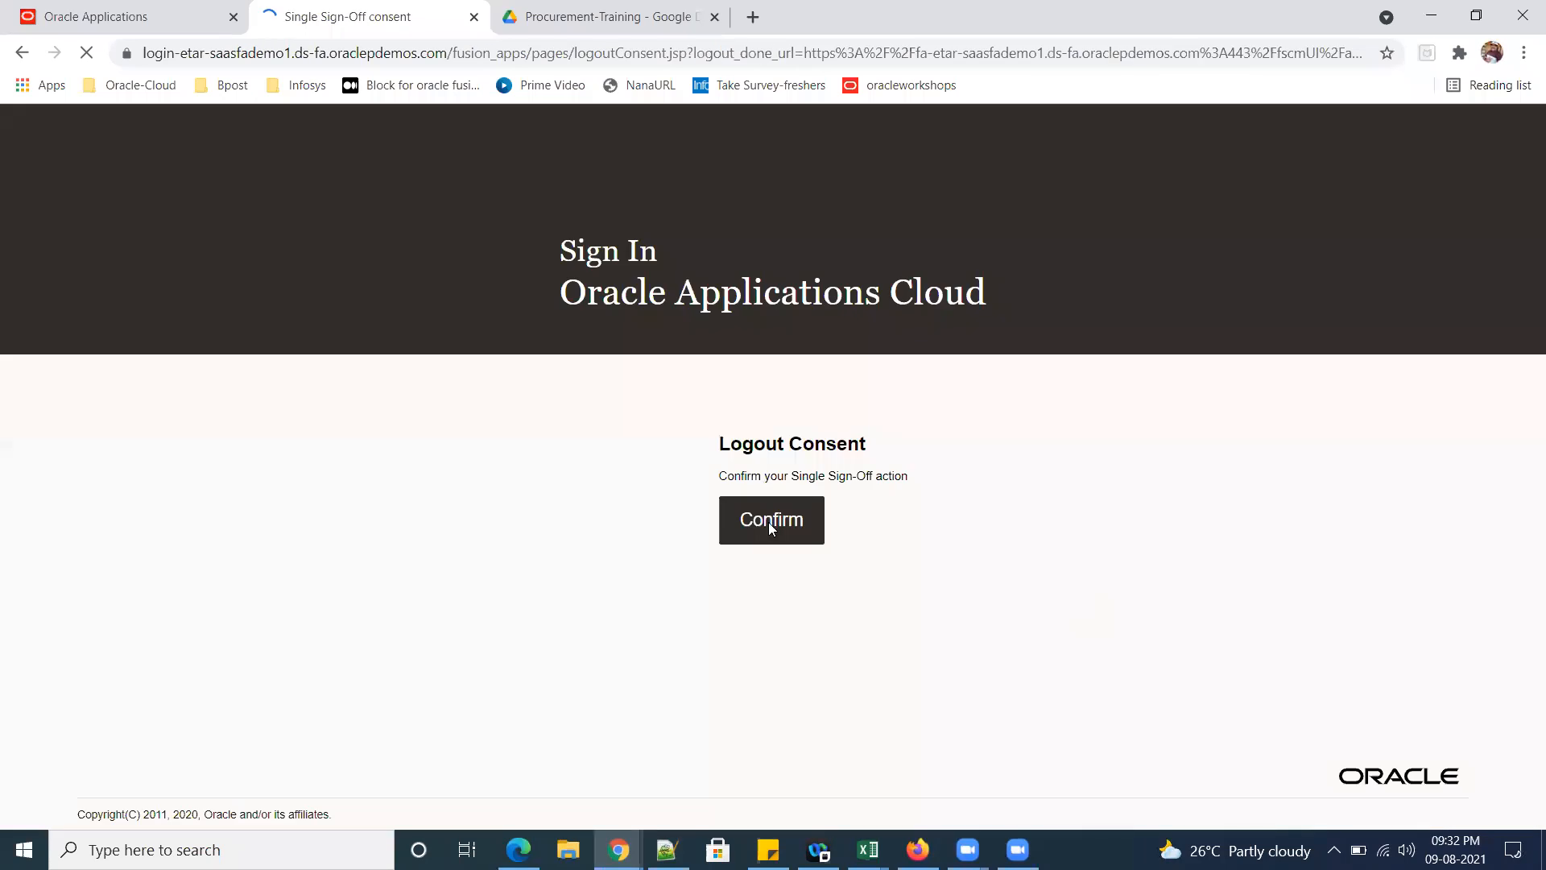
pyautogui.click(770, 522)
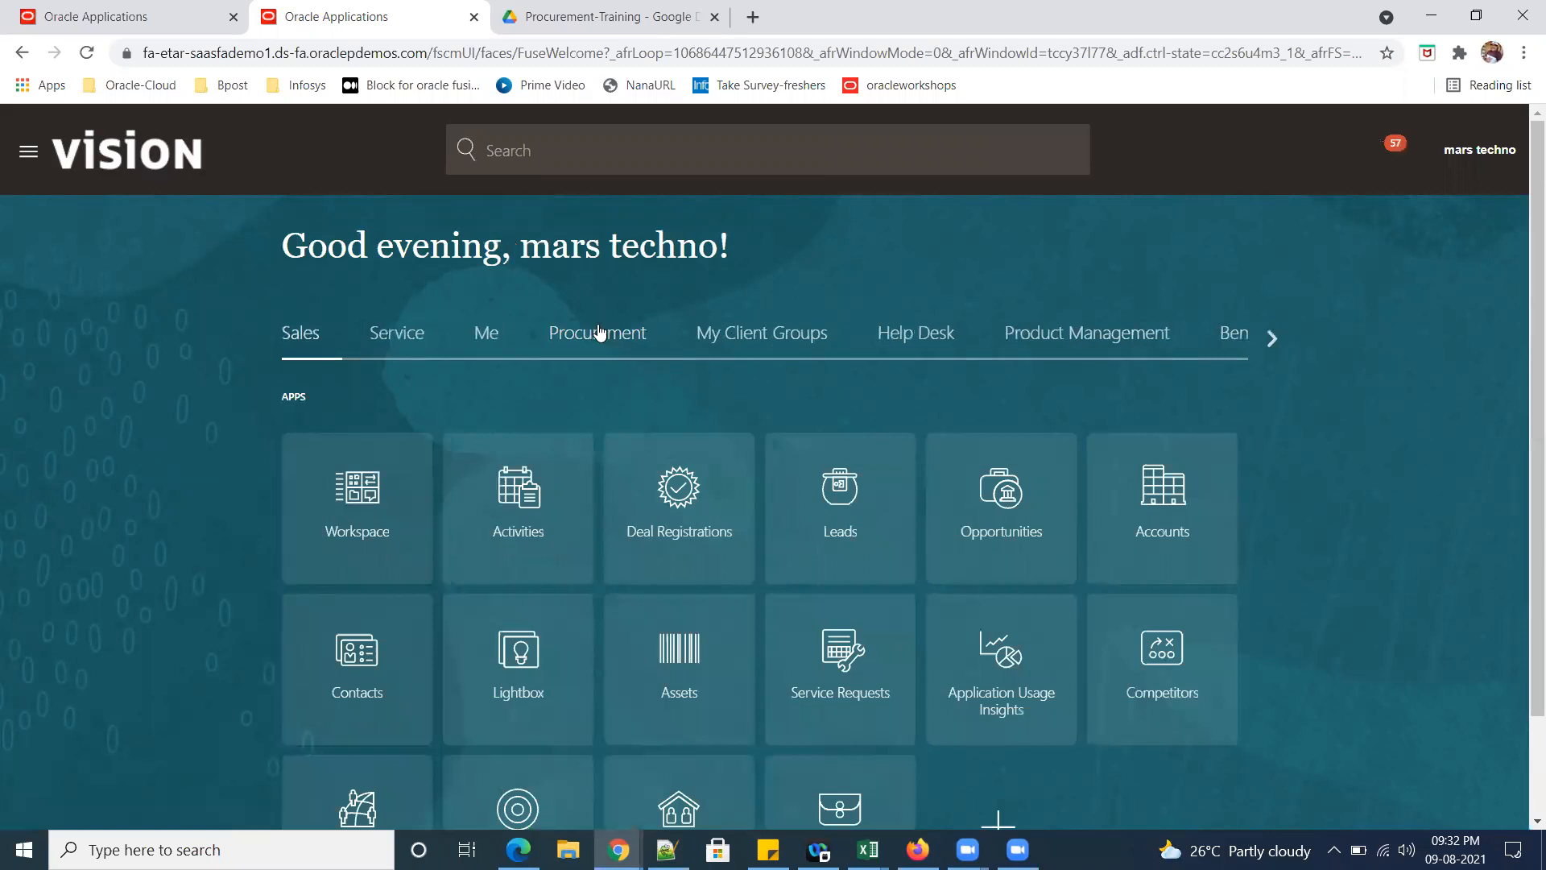
# Open purchase requisitions under Procurement and expand SR01_office_suppliers among the shopping categories.
pyautogui.click(599, 332)
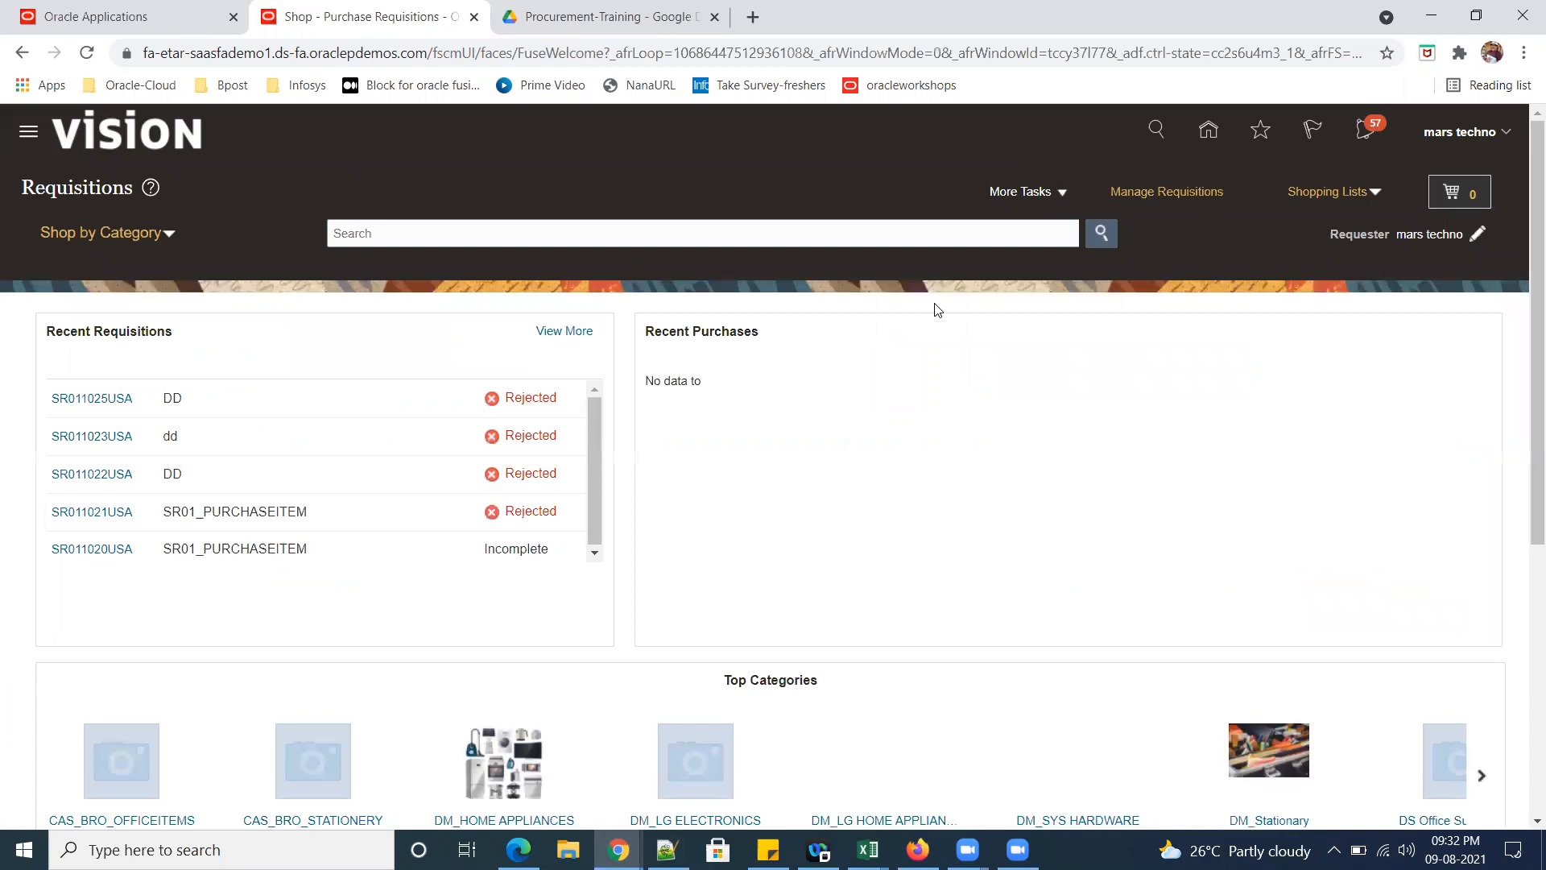
pyautogui.click(171, 234)
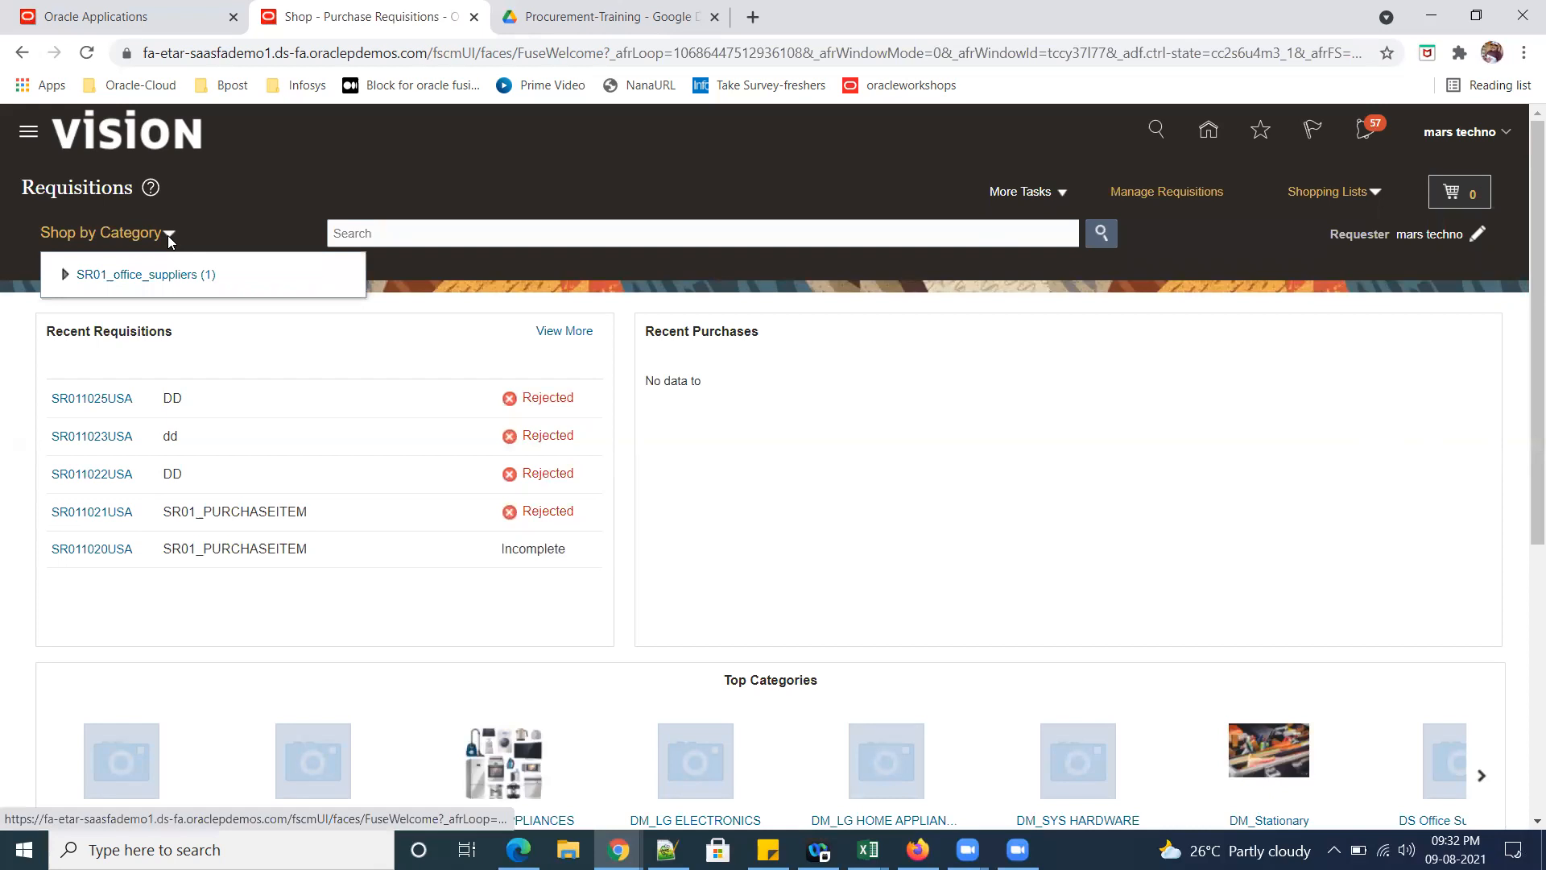
pyautogui.click(65, 278)
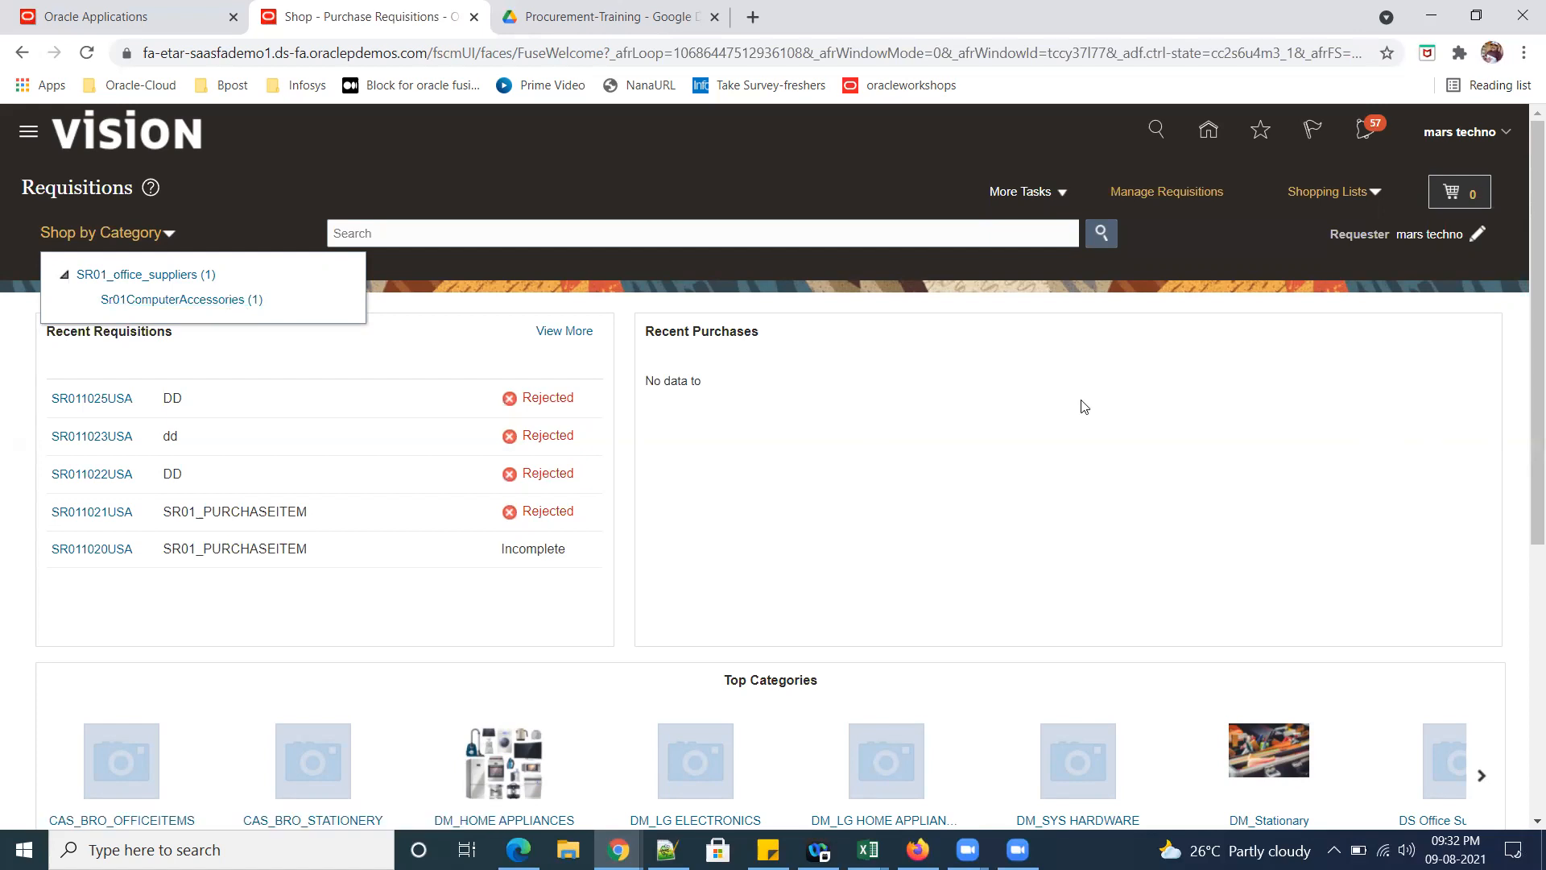
# Reopen purchase requisitions from the home page and recheck the shopping categories, top categories and request forms.
pyautogui.click(1222, 142)
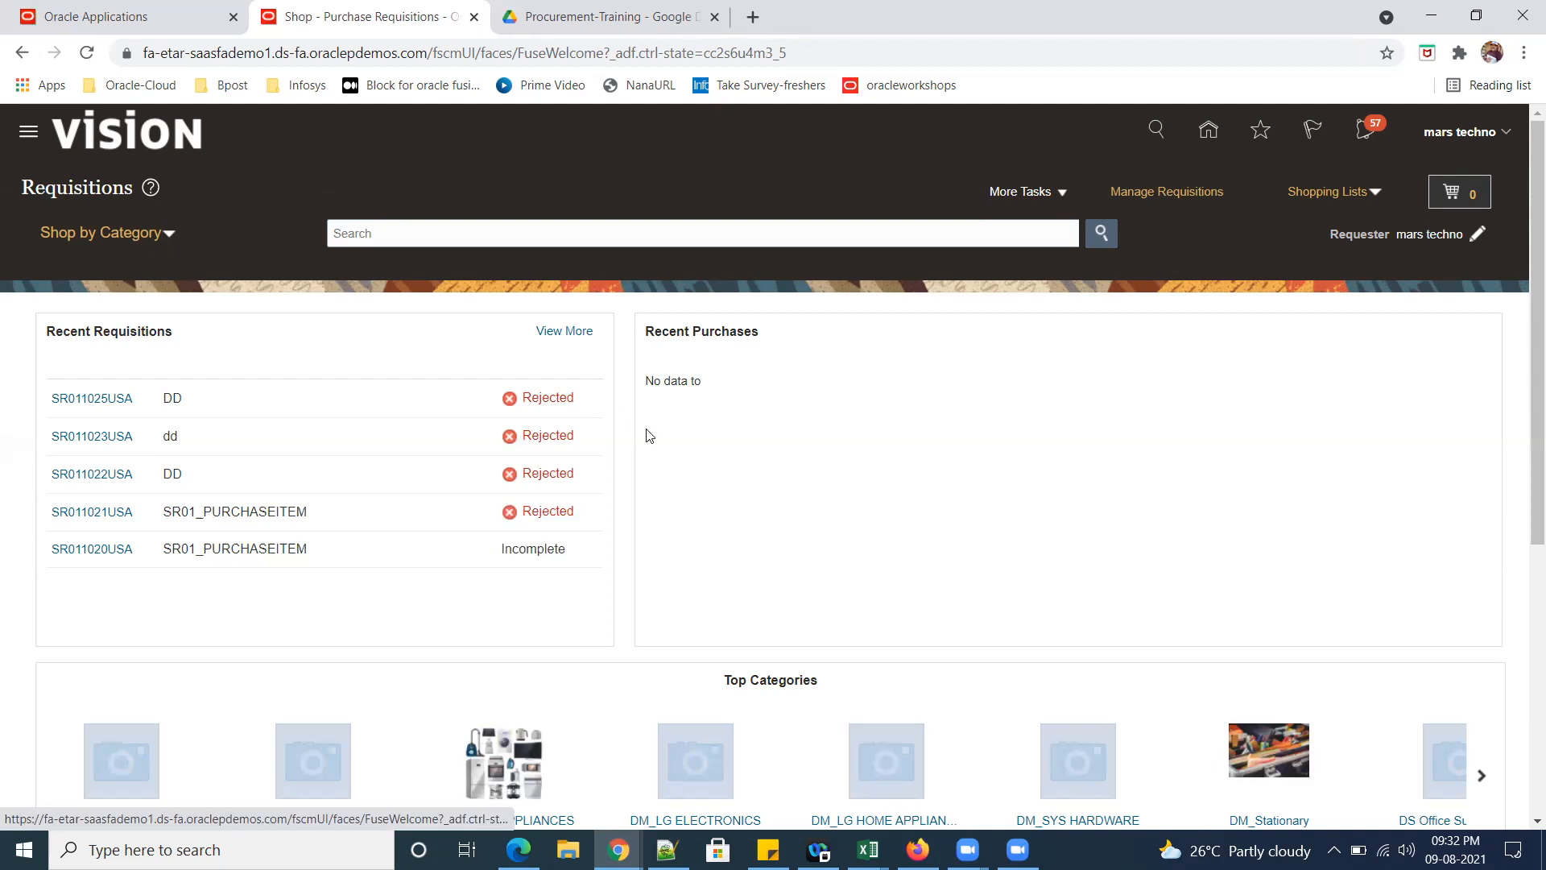
pyautogui.click(103, 232)
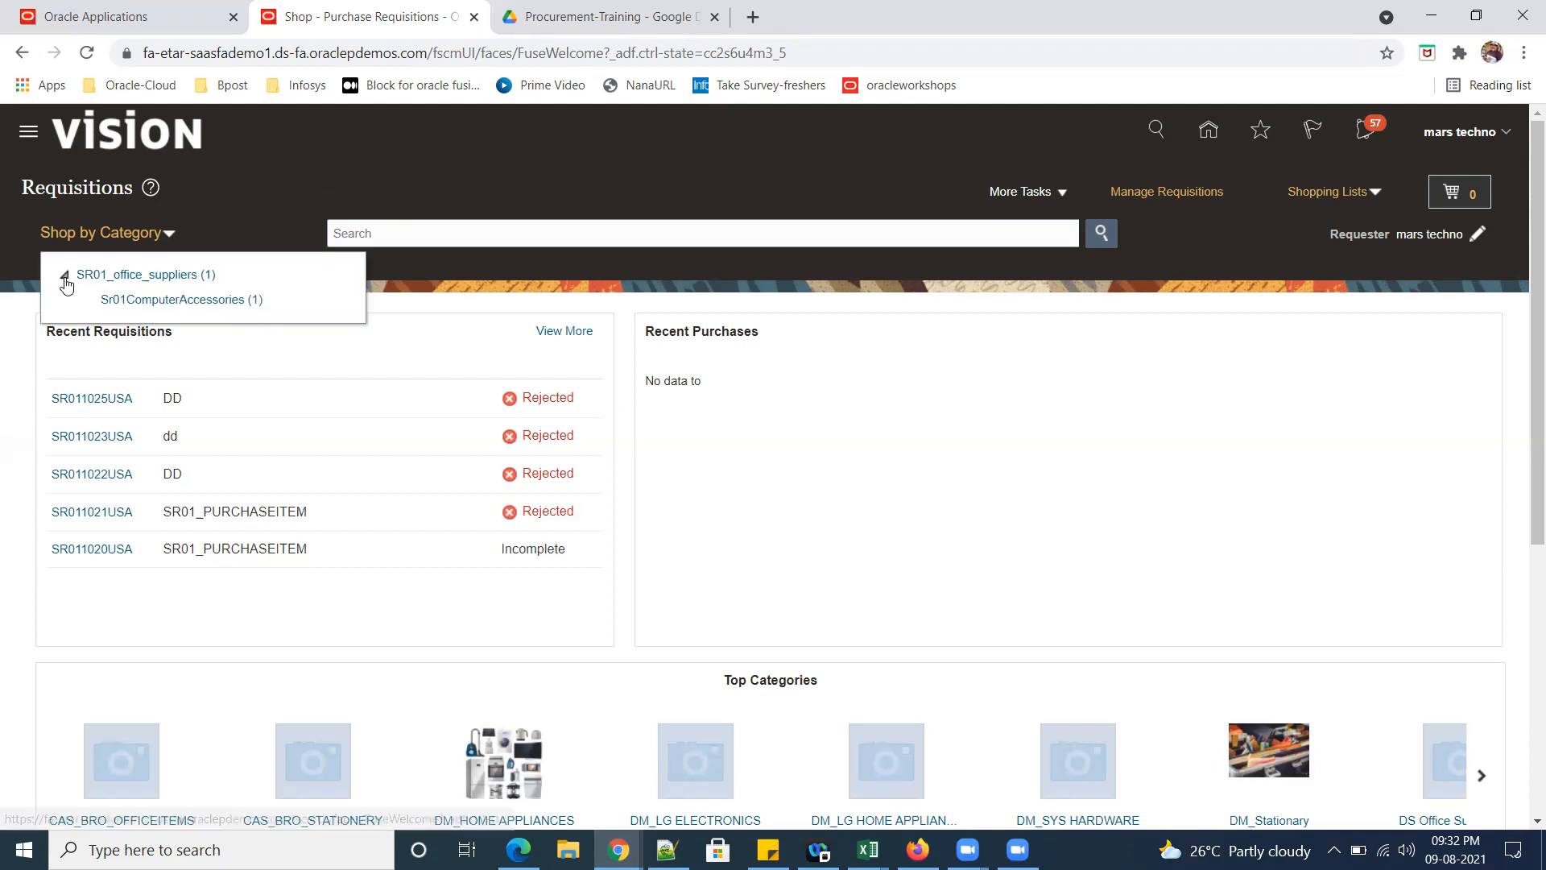
pyautogui.click(65, 278)
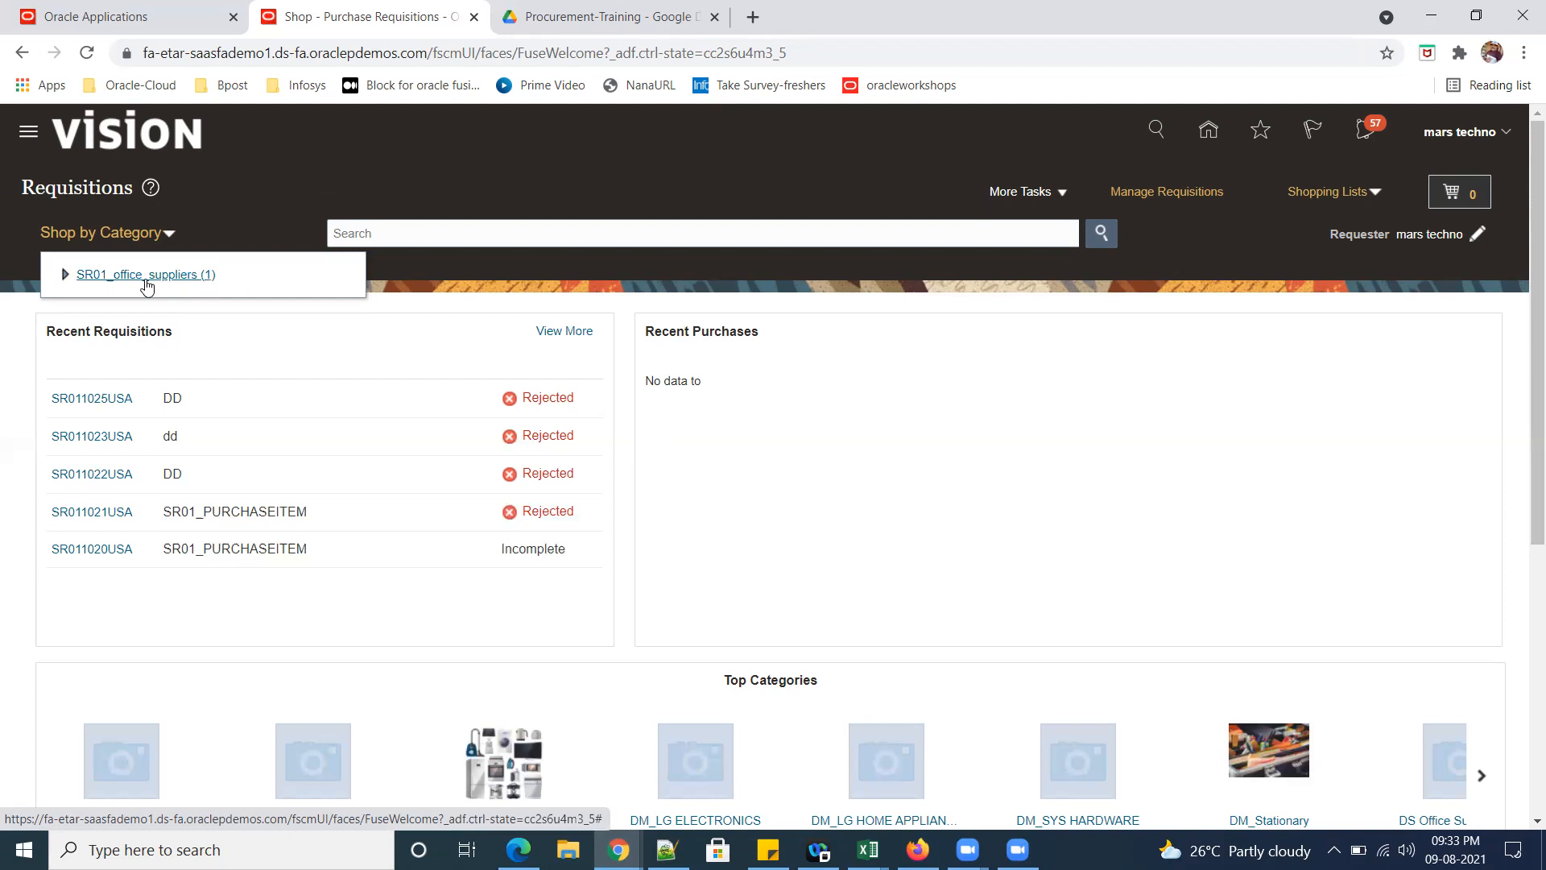
pyautogui.click(66, 275)
pyautogui.scroll(-5, 1005, 556)
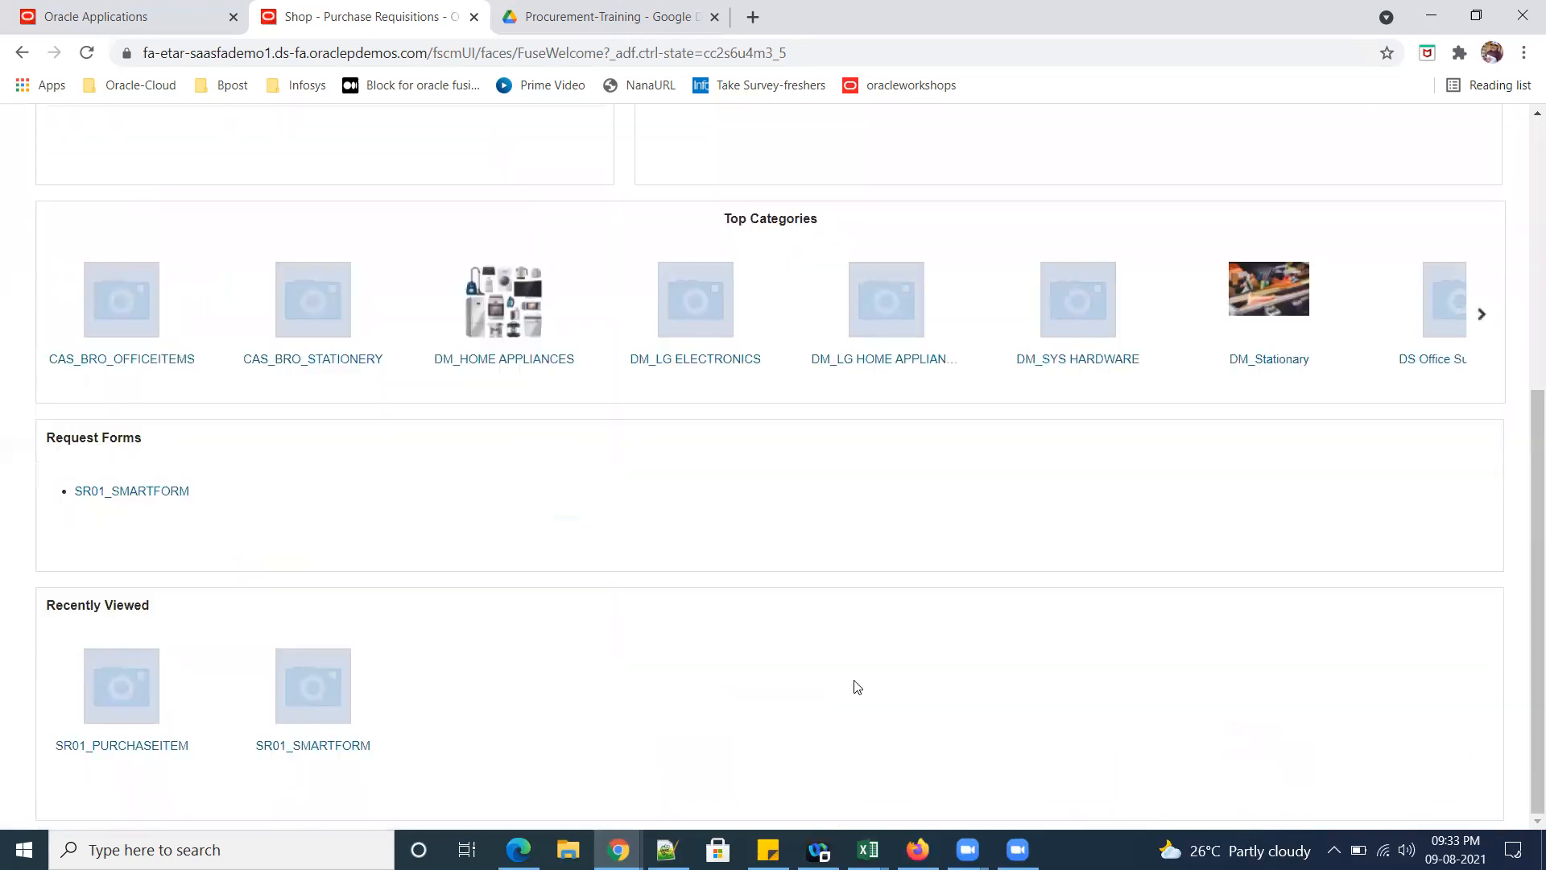
pyautogui.scroll(5, 1497, 228)
# Sign out and back in, reopen purchase requisitions under Procurement, and look through the requisitions page.
pyautogui.click(1208, 131)
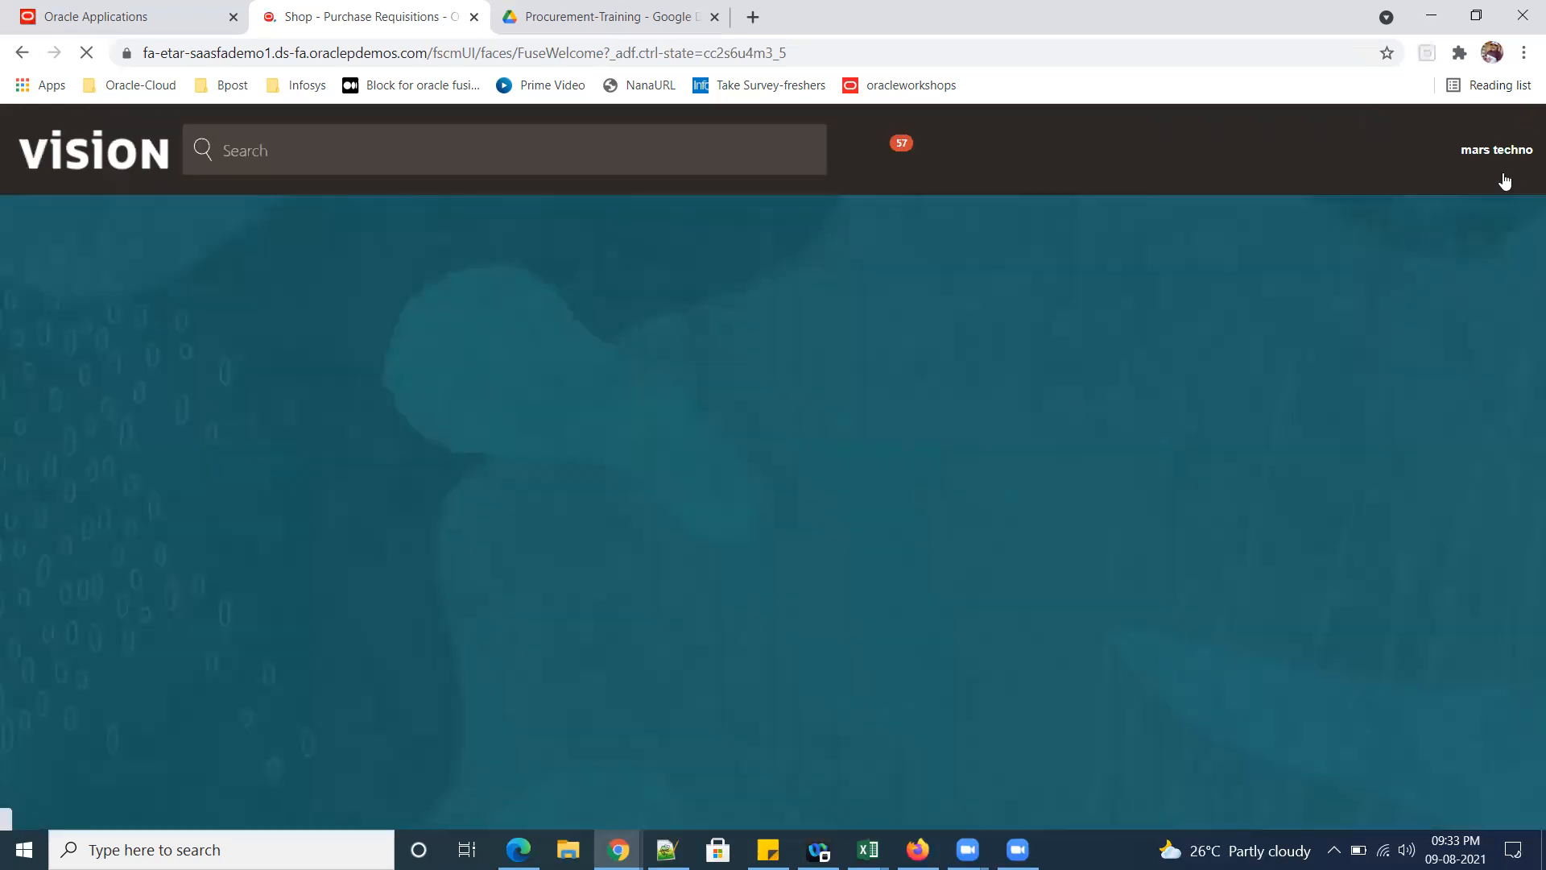
pyautogui.click(1460, 152)
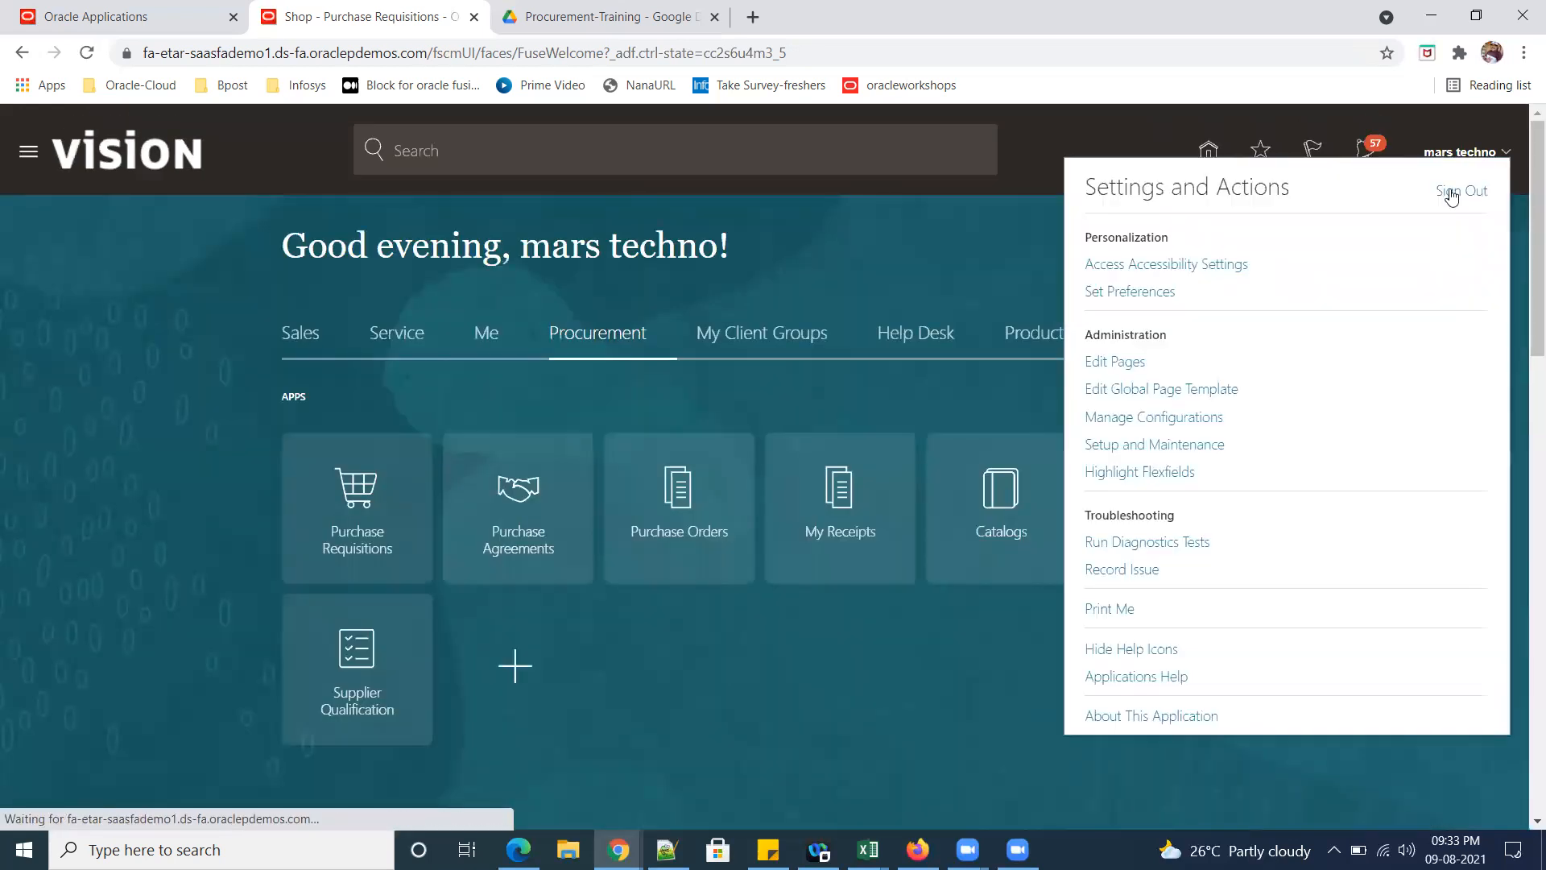
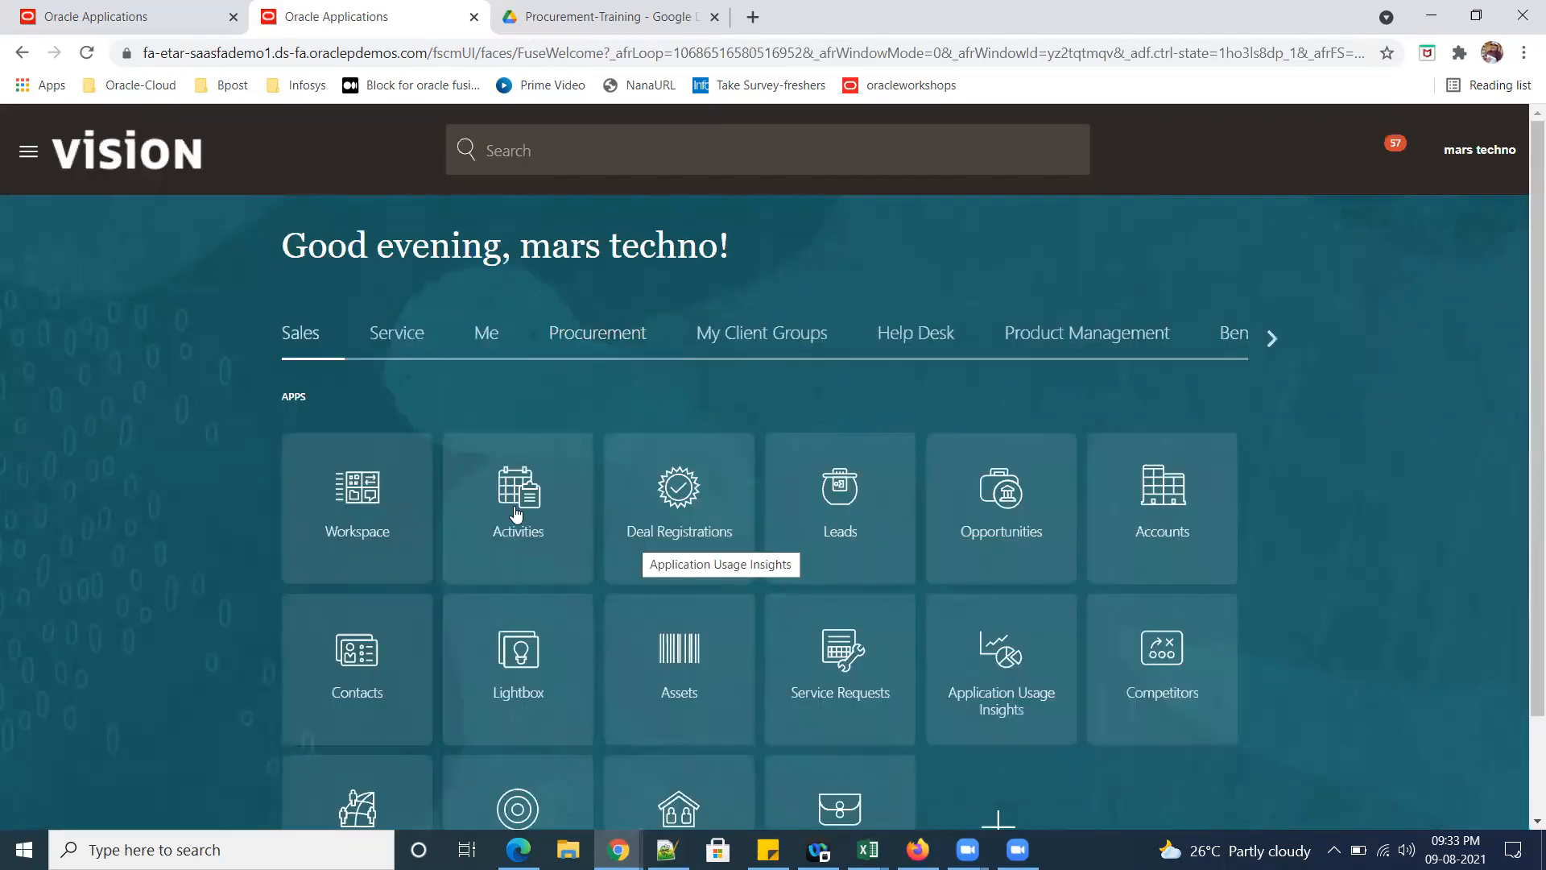
pyautogui.click(615, 338)
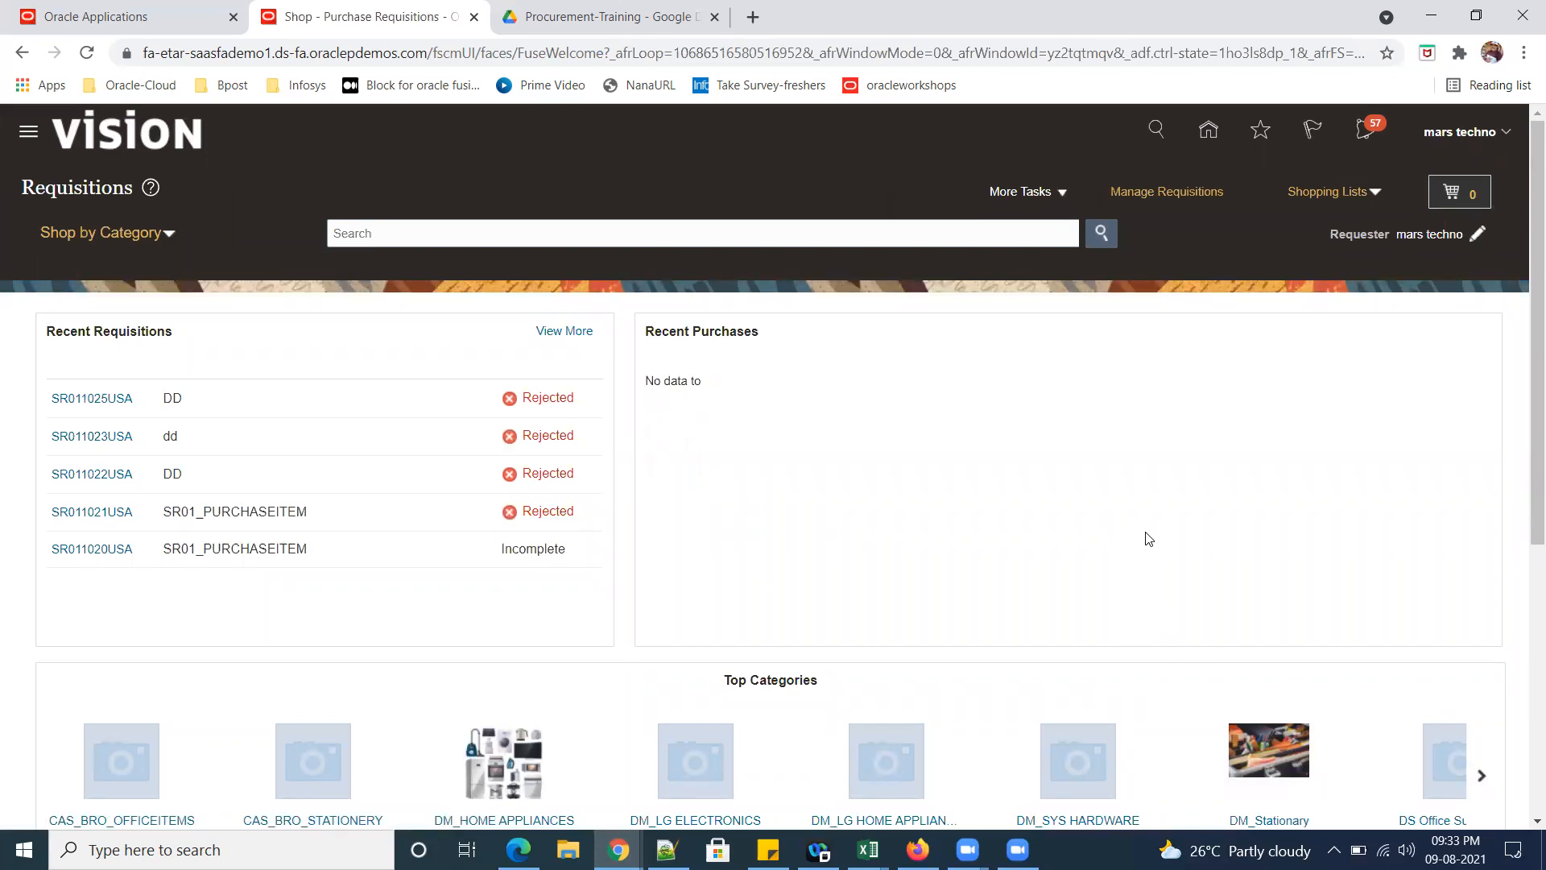
pyautogui.scroll(-4, 1111, 548)
pyautogui.scroll(-1, 940, 559)
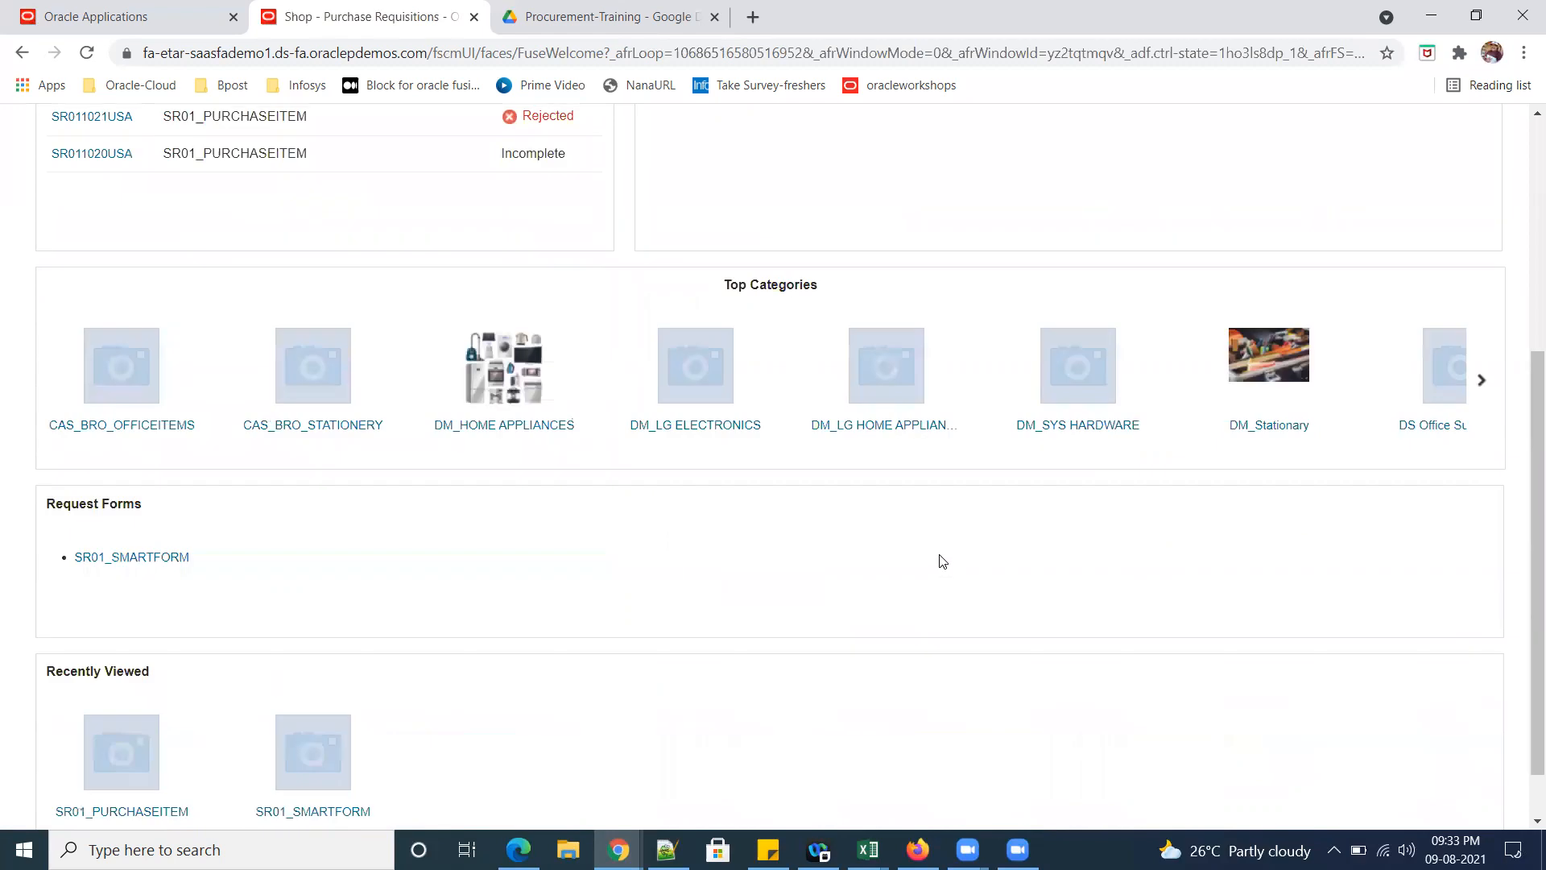
pyautogui.scroll(5, 941, 560)
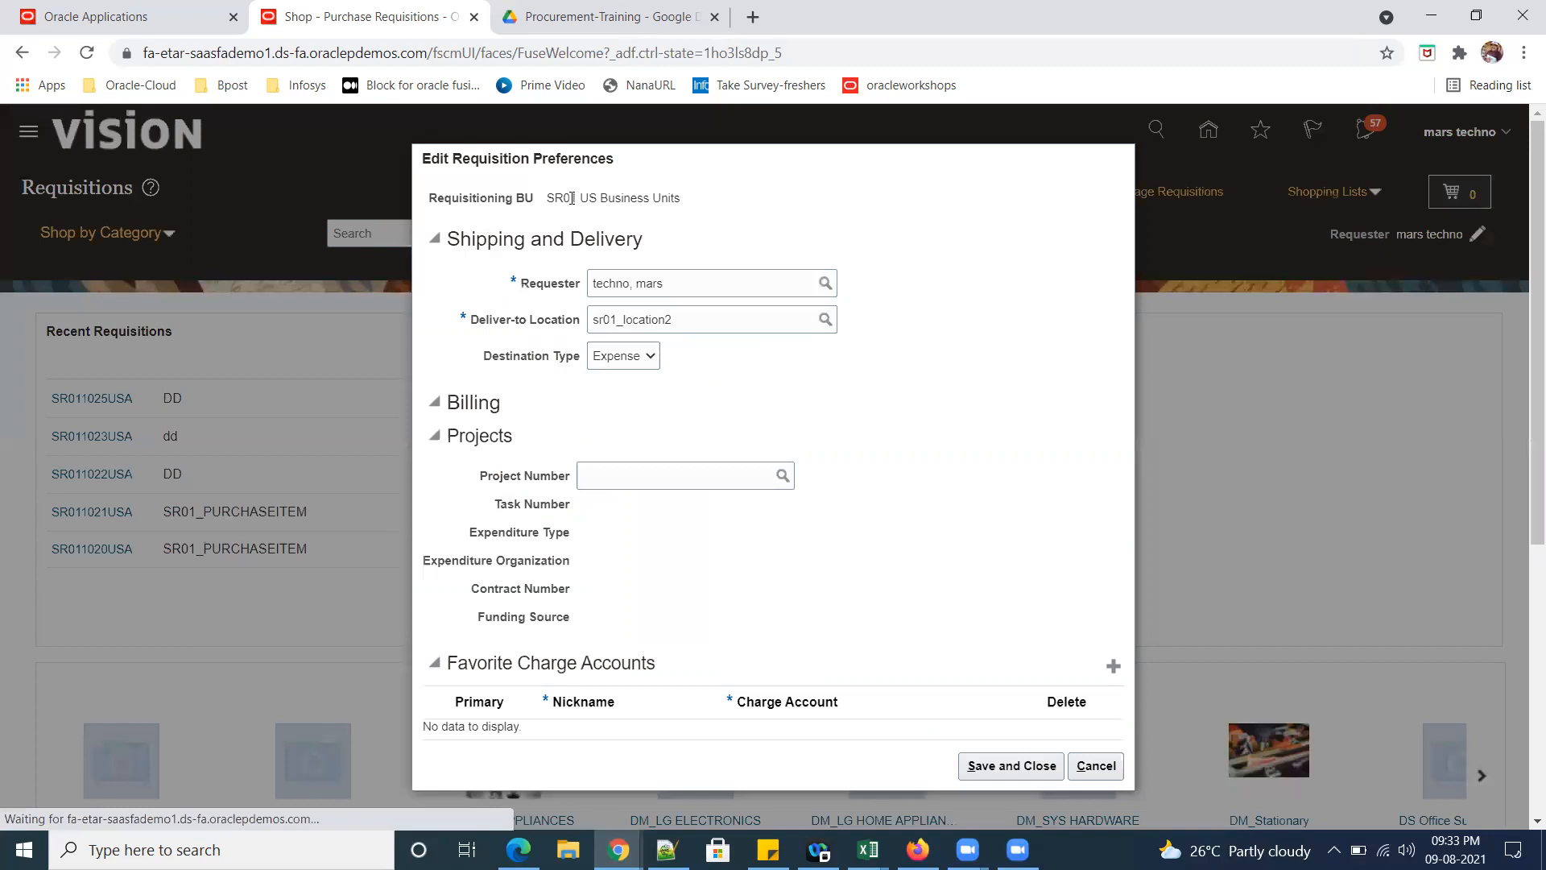
# Check the requisitioning BU in the requisition preferences.
pyautogui.moveTo(547, 200); pyautogui.dragTo(704, 199)
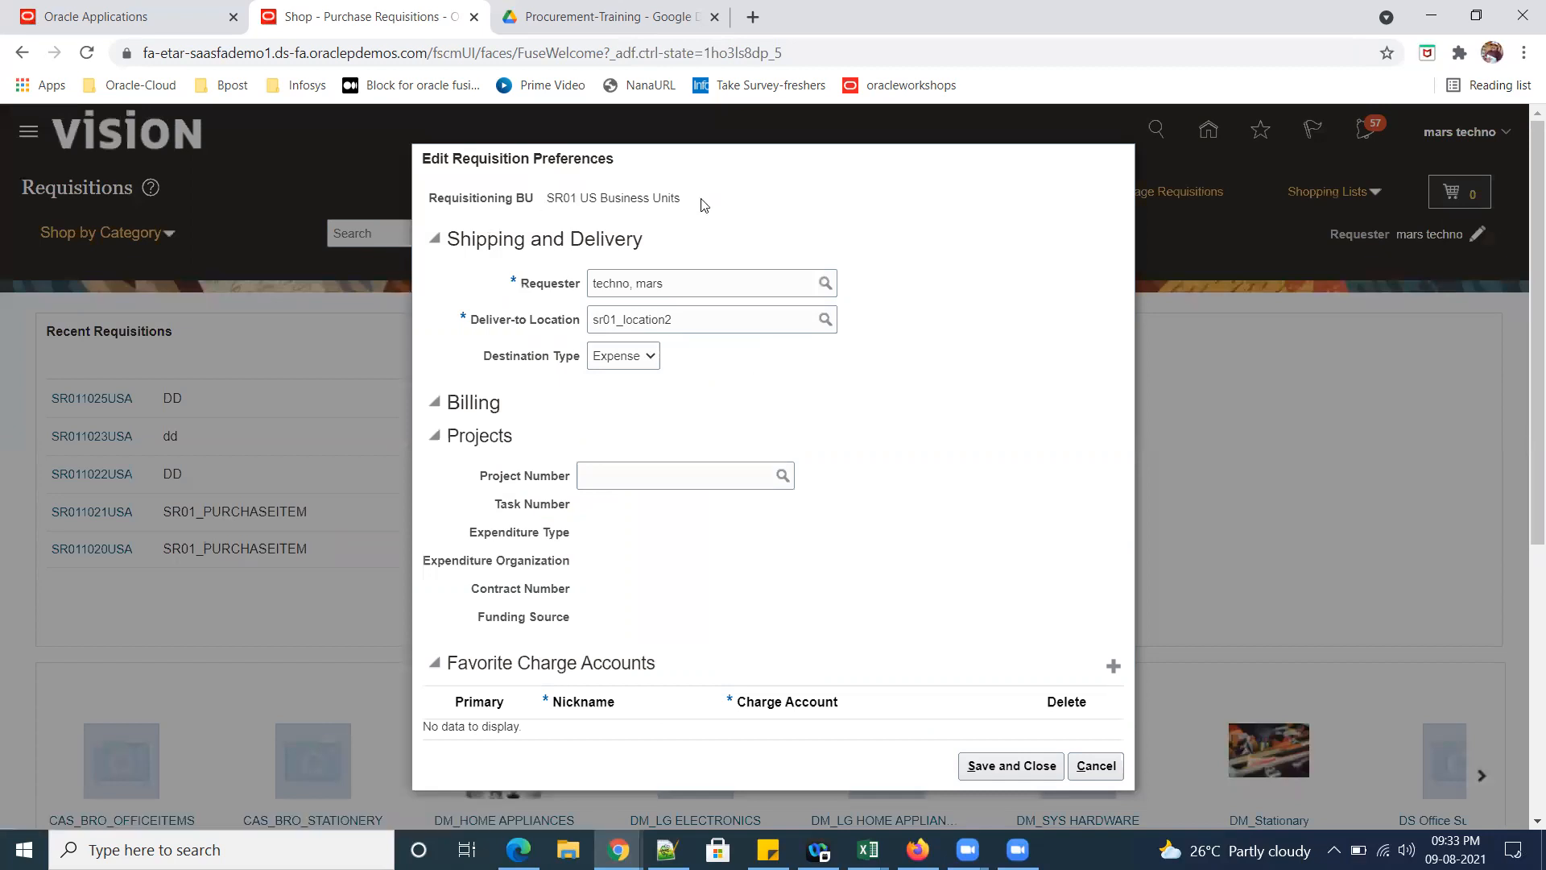
pyautogui.click(923, 384)
pyautogui.moveTo(548, 200); pyautogui.dragTo(709, 201)
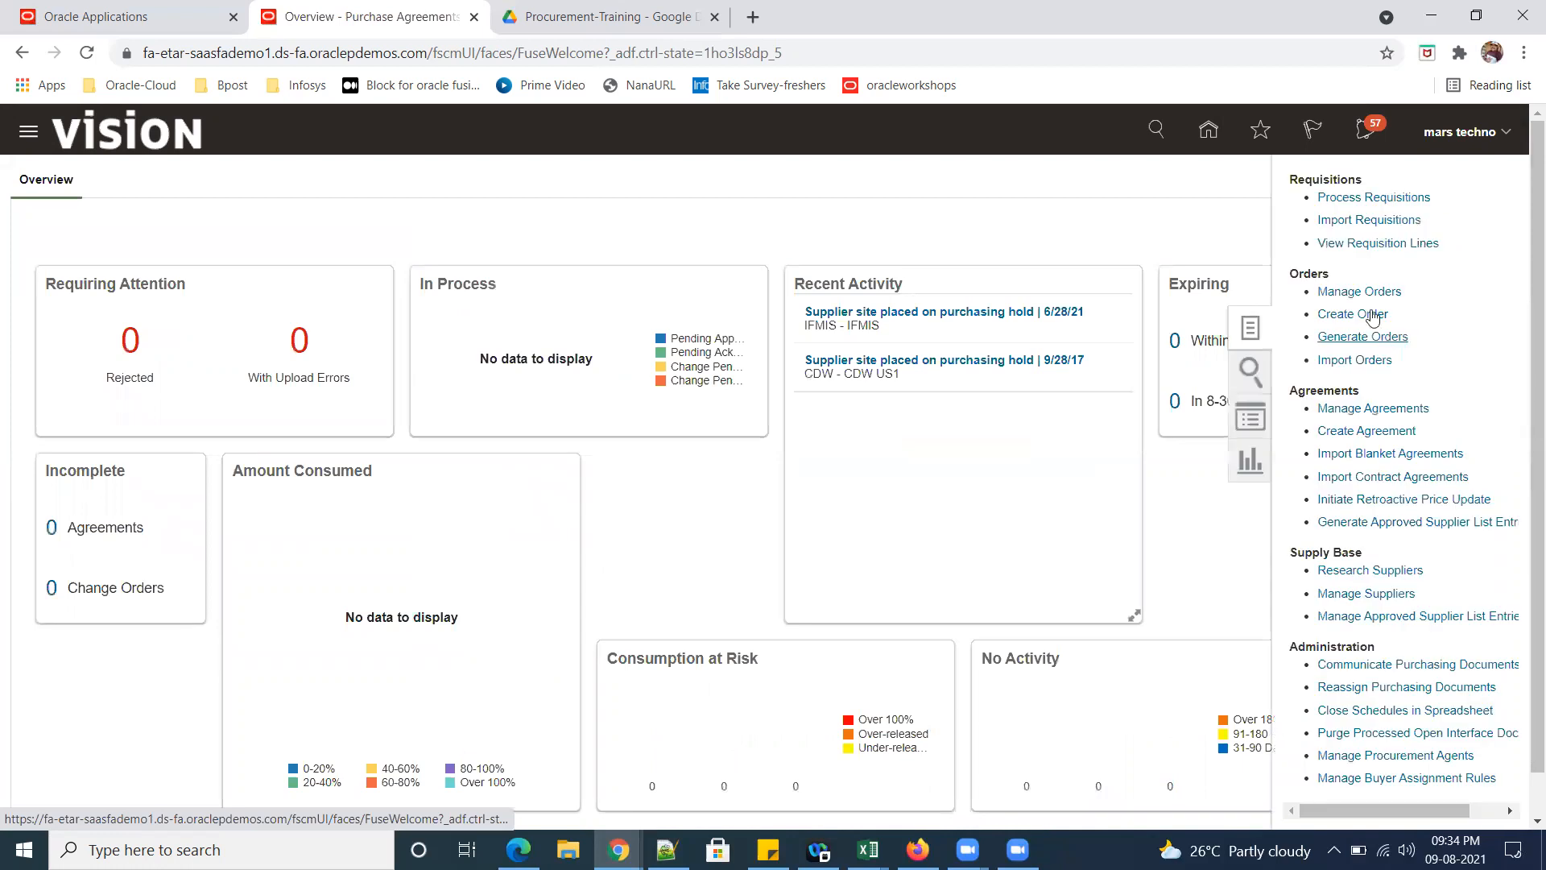
# Open Manage Agreements and copy agreement number SR013001USA from the Notepad++ notes.
pyautogui.click(1392, 411)
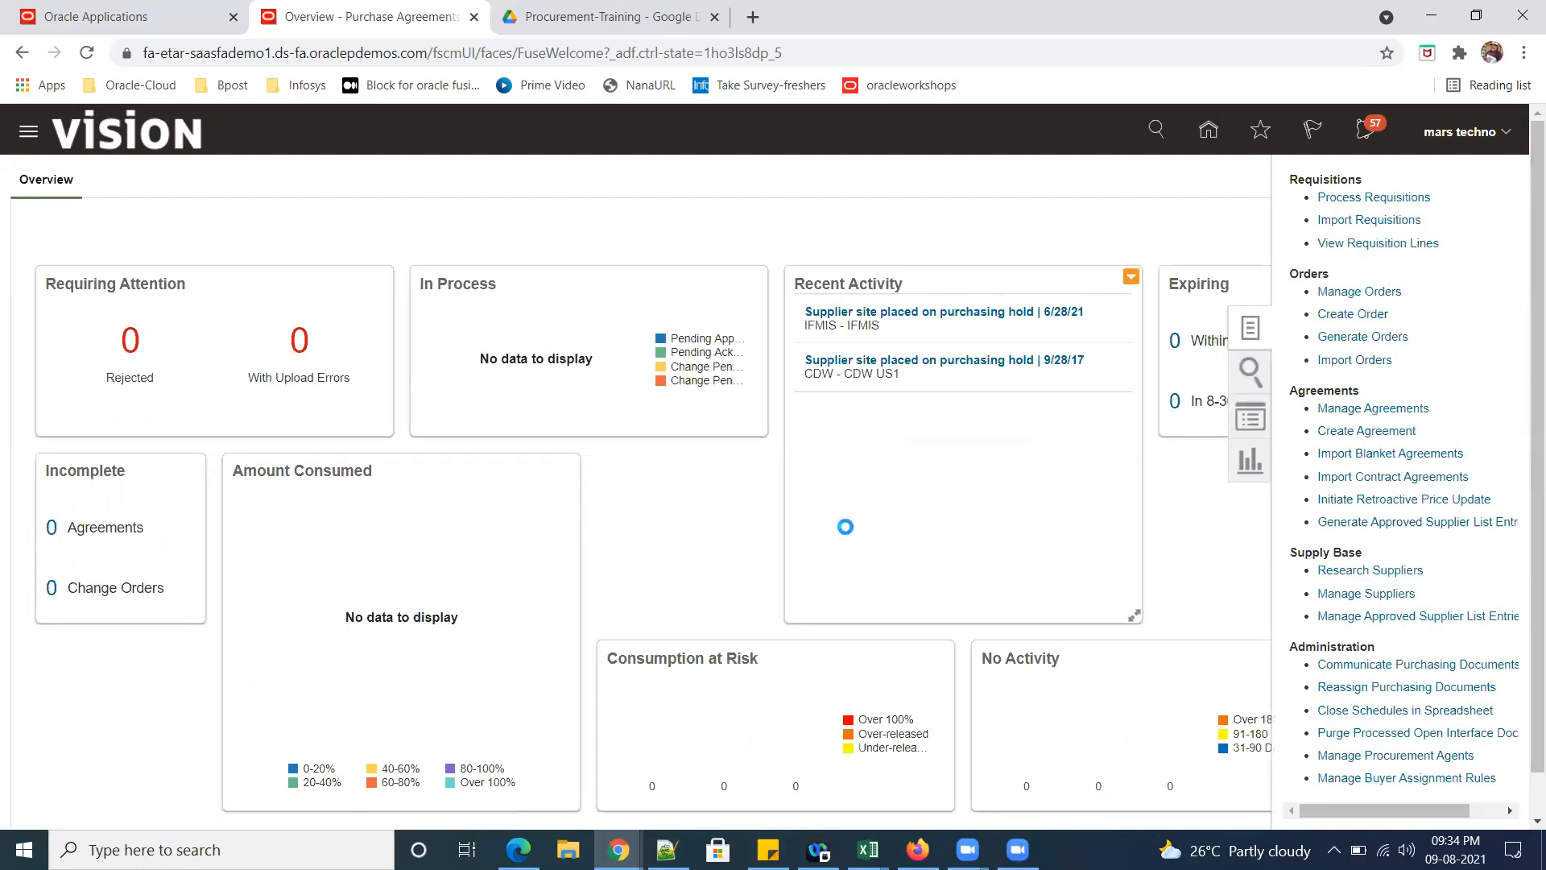
pyautogui.click(674, 845)
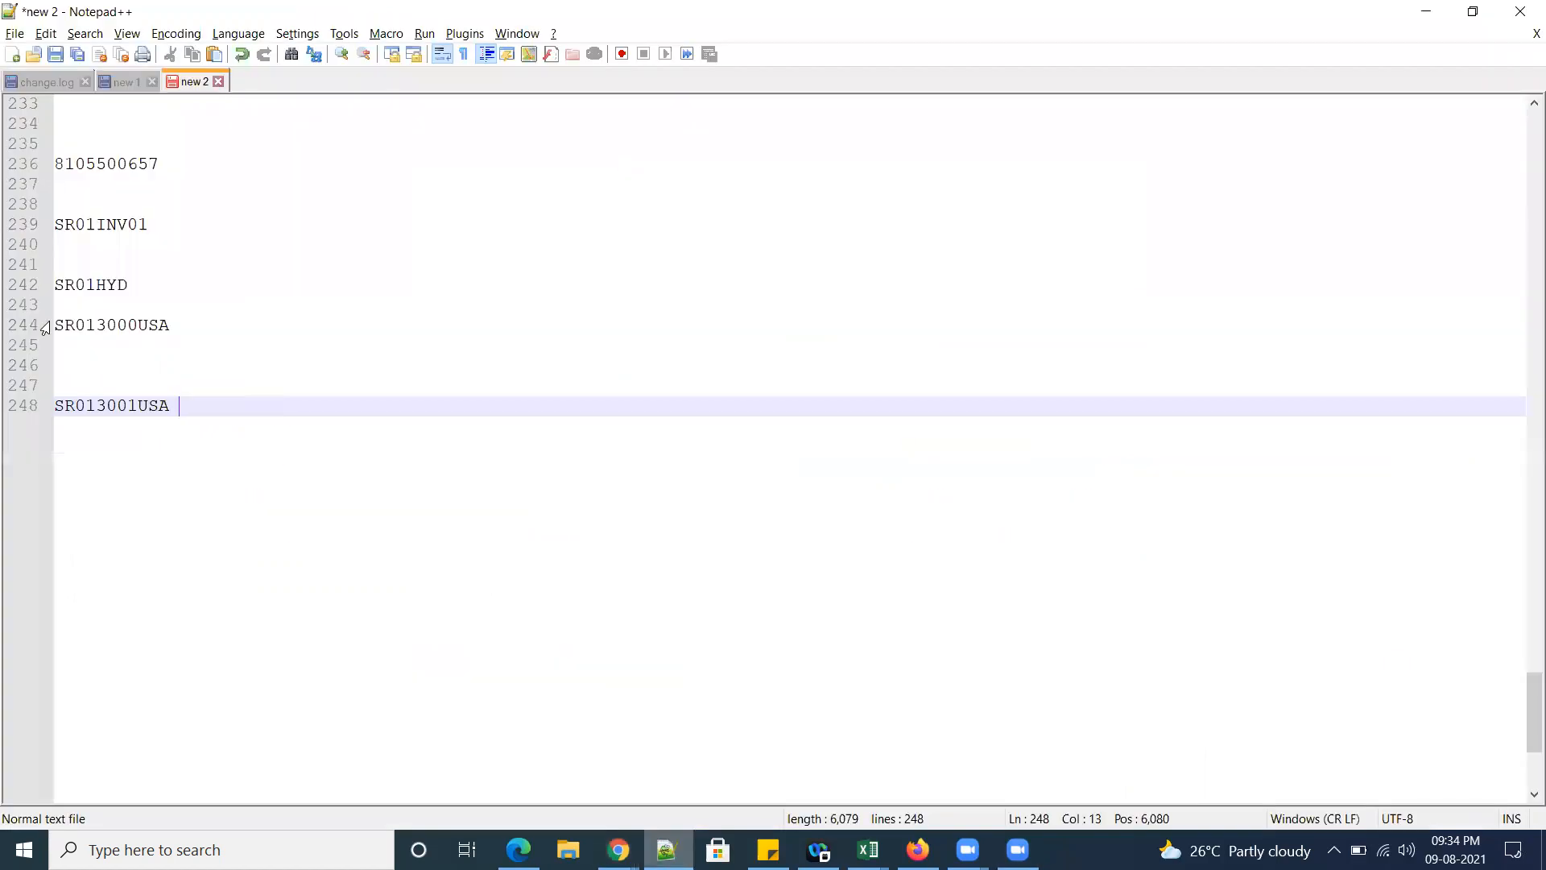
pyautogui.doubleClick(598, 501)
pyautogui.hotkey('ctrl', 'c')
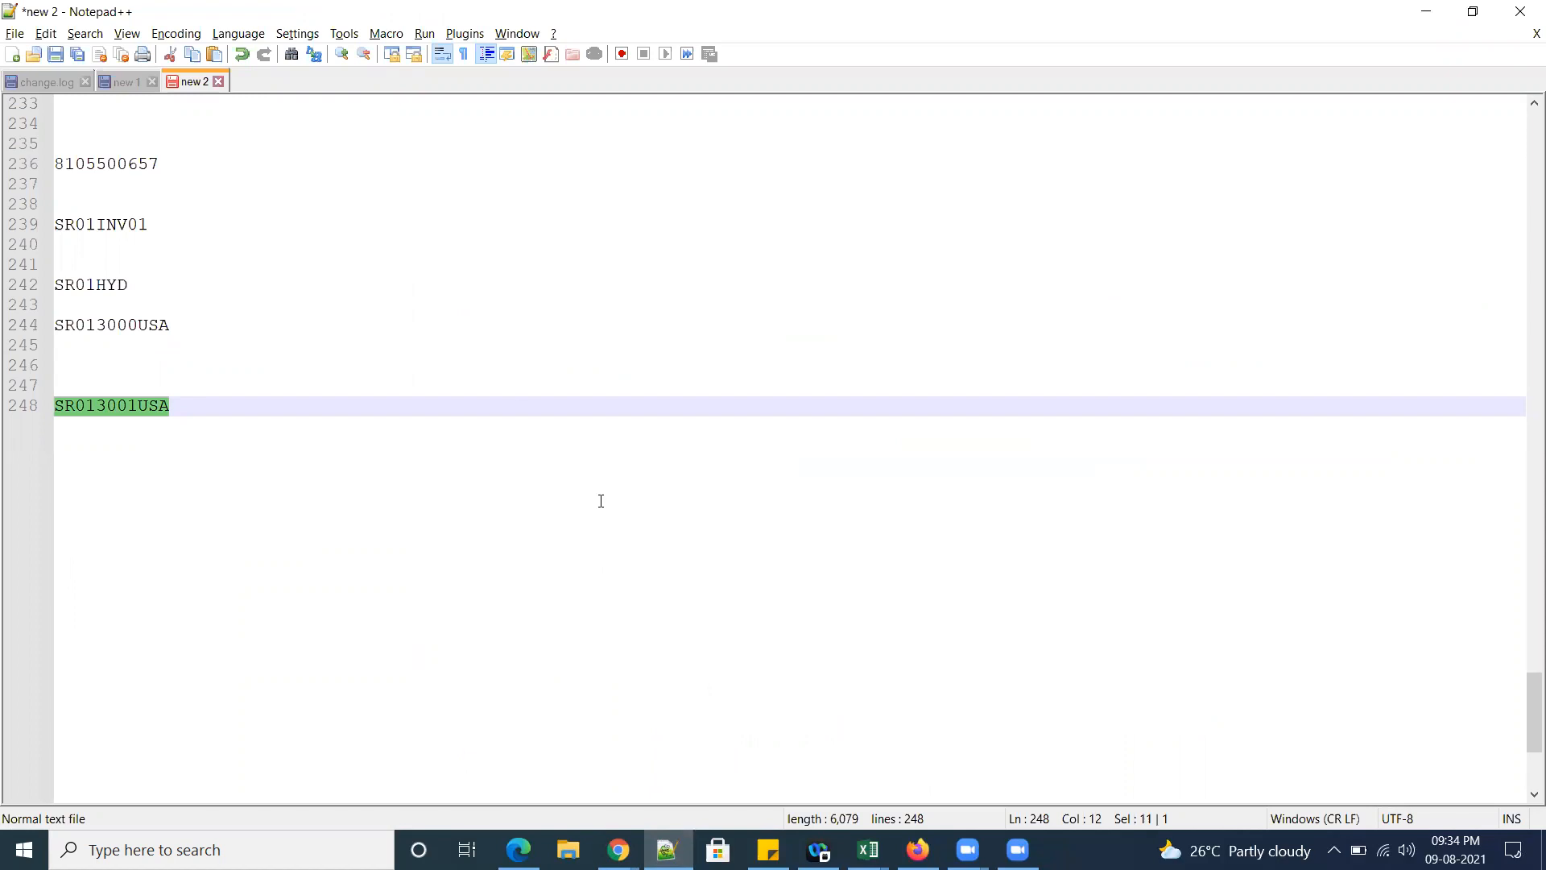
# Return to Manage Agreements in the browser, look up agreement SR013001USA, and finish the search.
pyautogui.hotkey('alt', 'Tab')
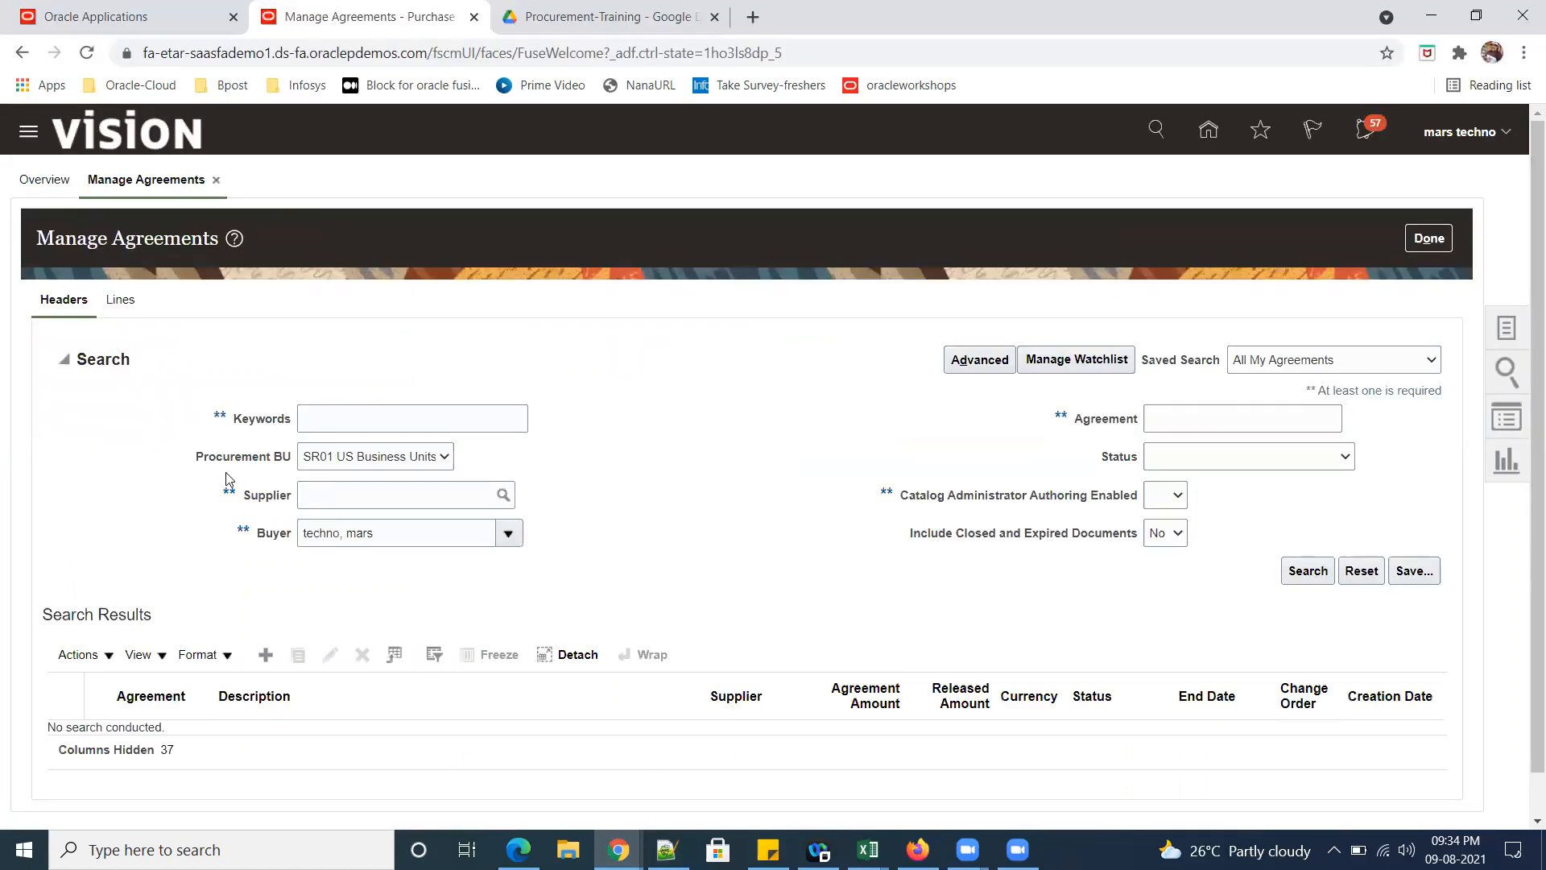
pyautogui.hotkey('ctrl', 'v')
pyautogui.click(1305, 577)
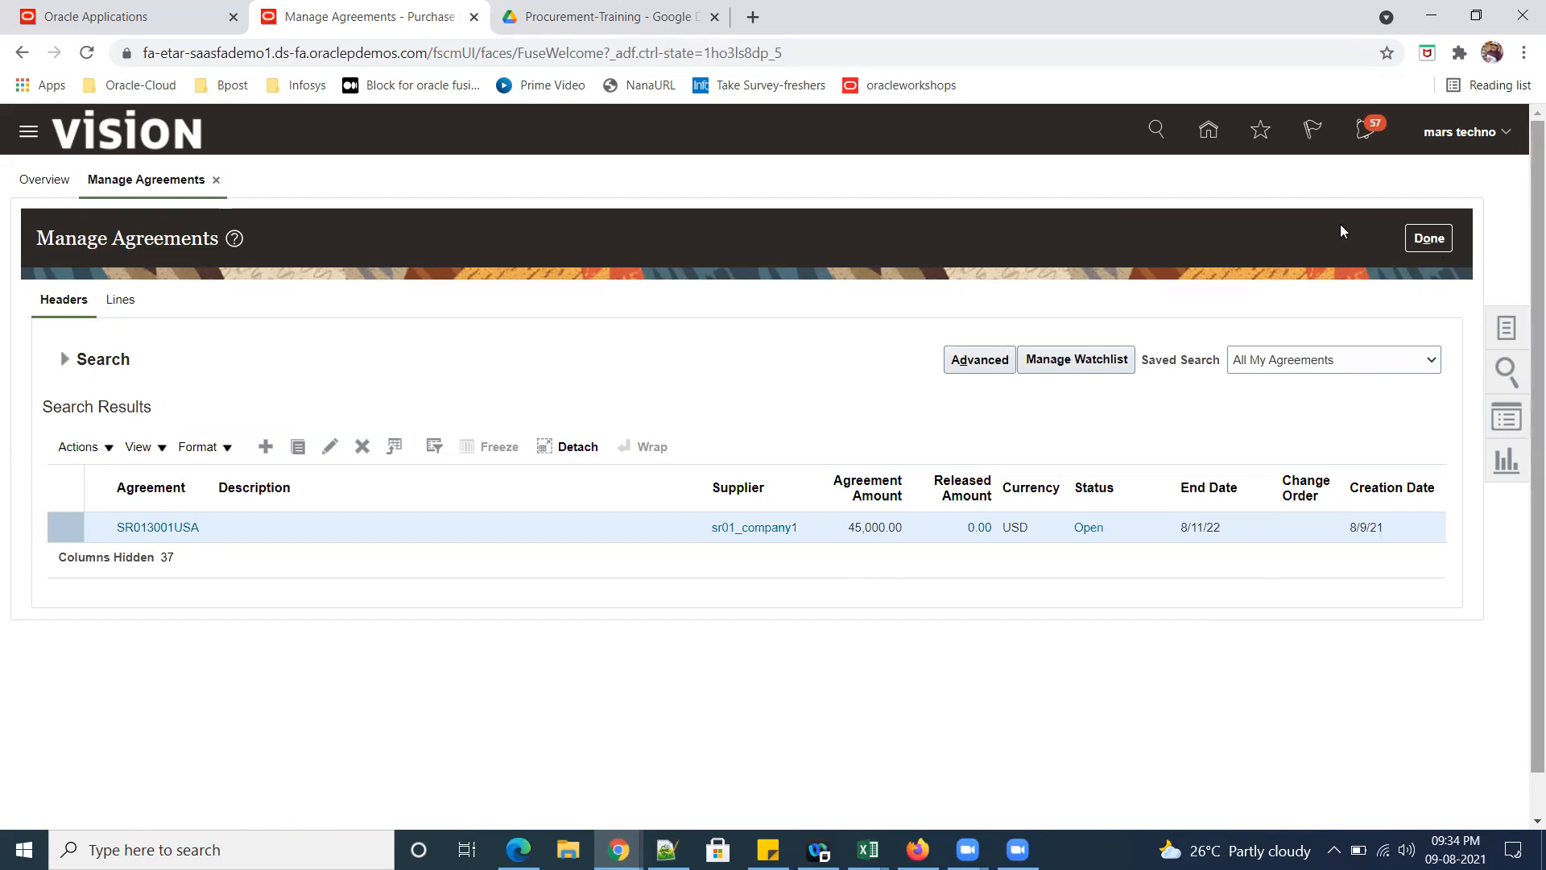
pyautogui.click(1427, 238)
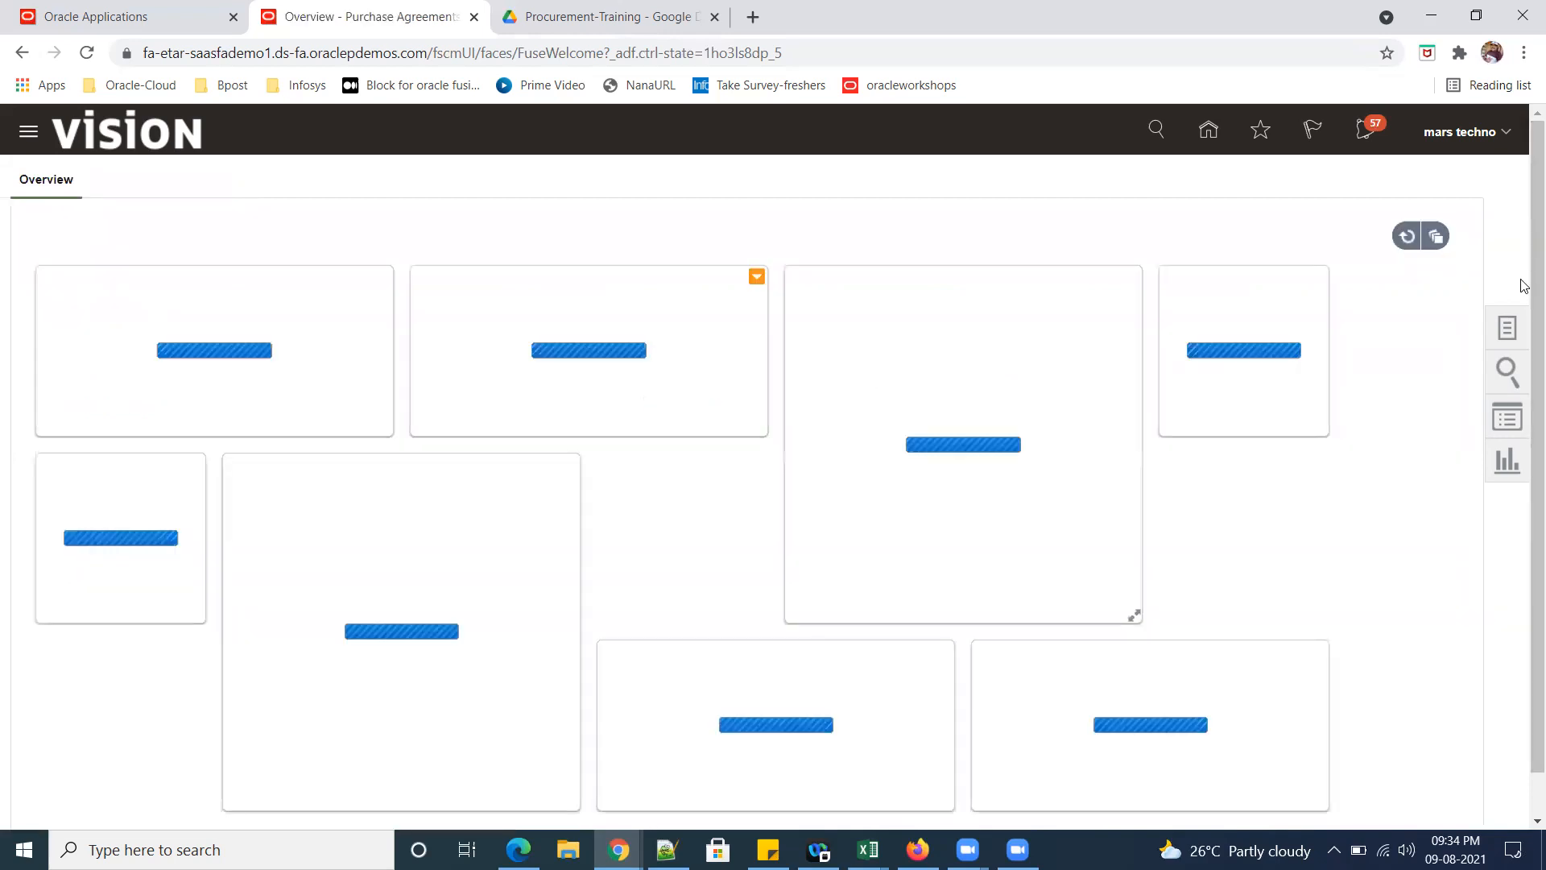
# Go from the home page to Catalogs and open SR01_ContentZone for editing from Manage Content Zones.
pyautogui.click(1214, 135)
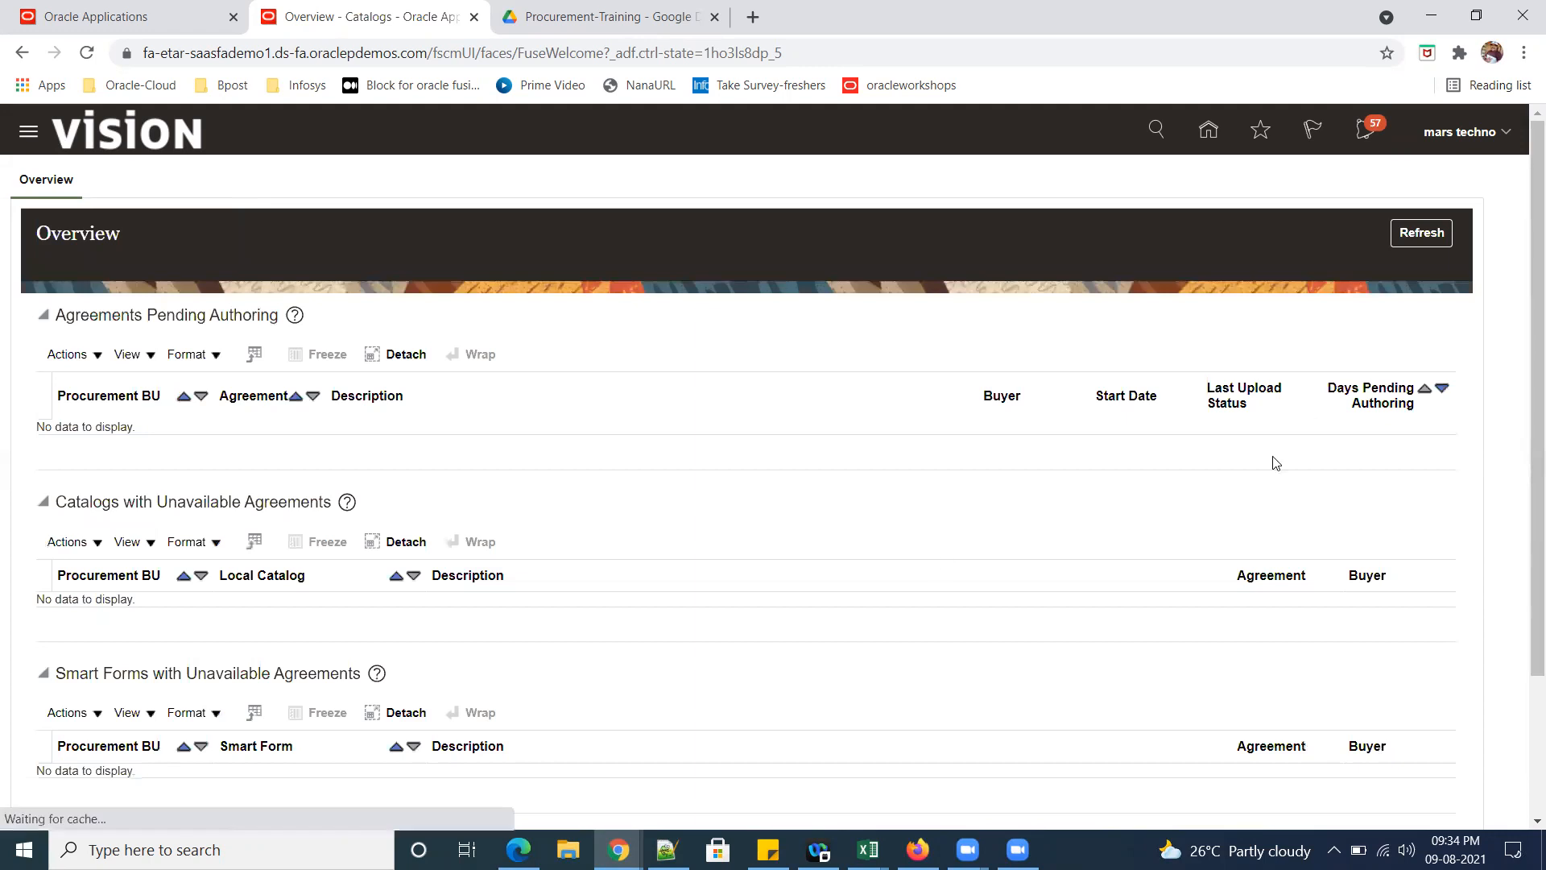
pyautogui.click(1408, 255)
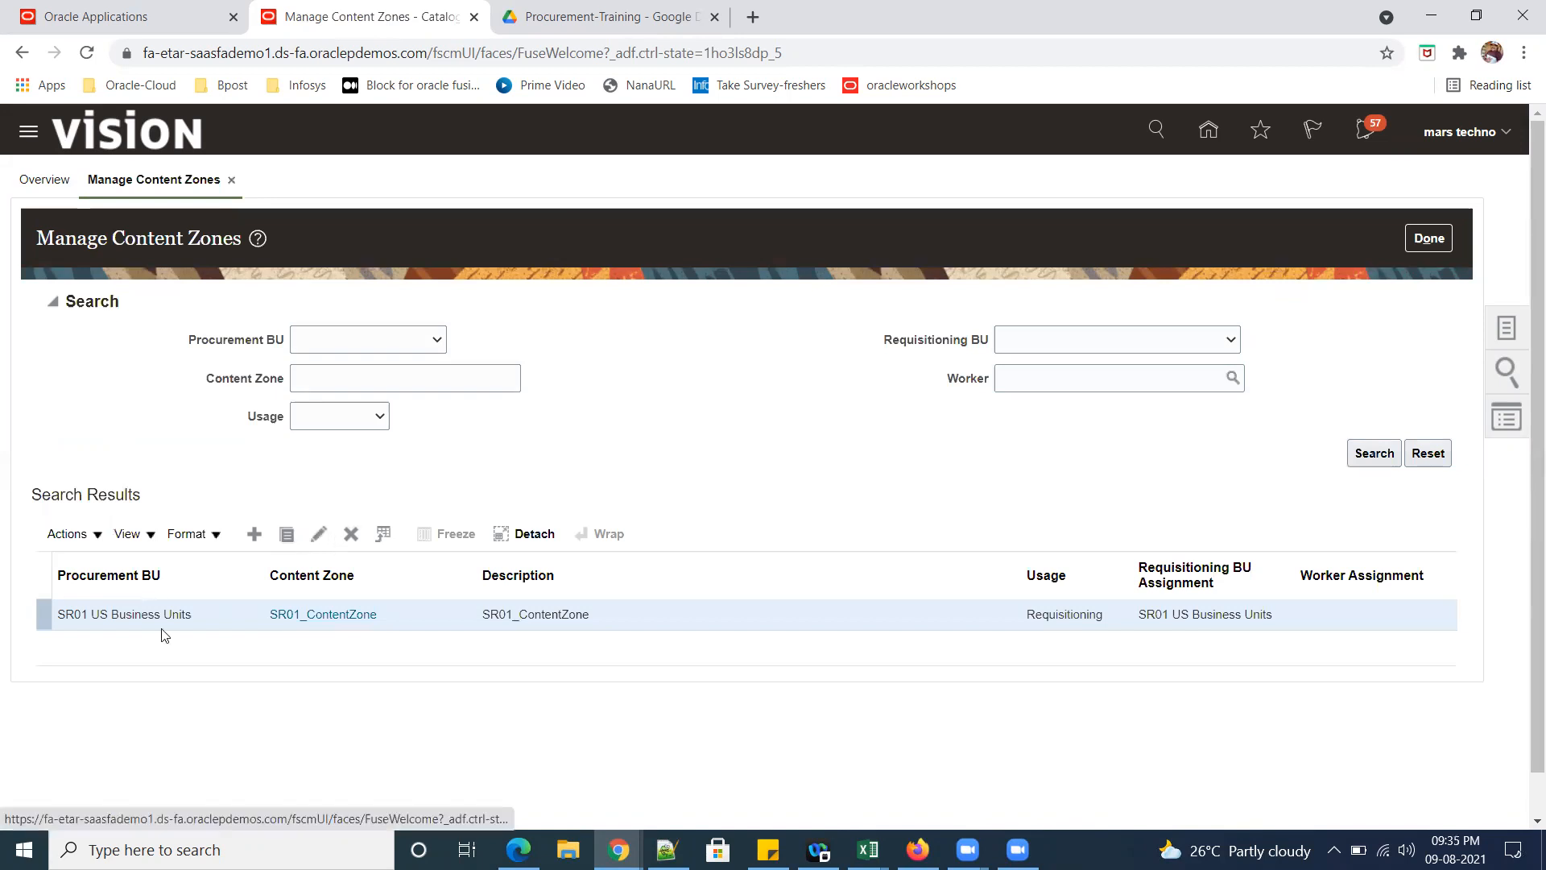
pyautogui.click(320, 536)
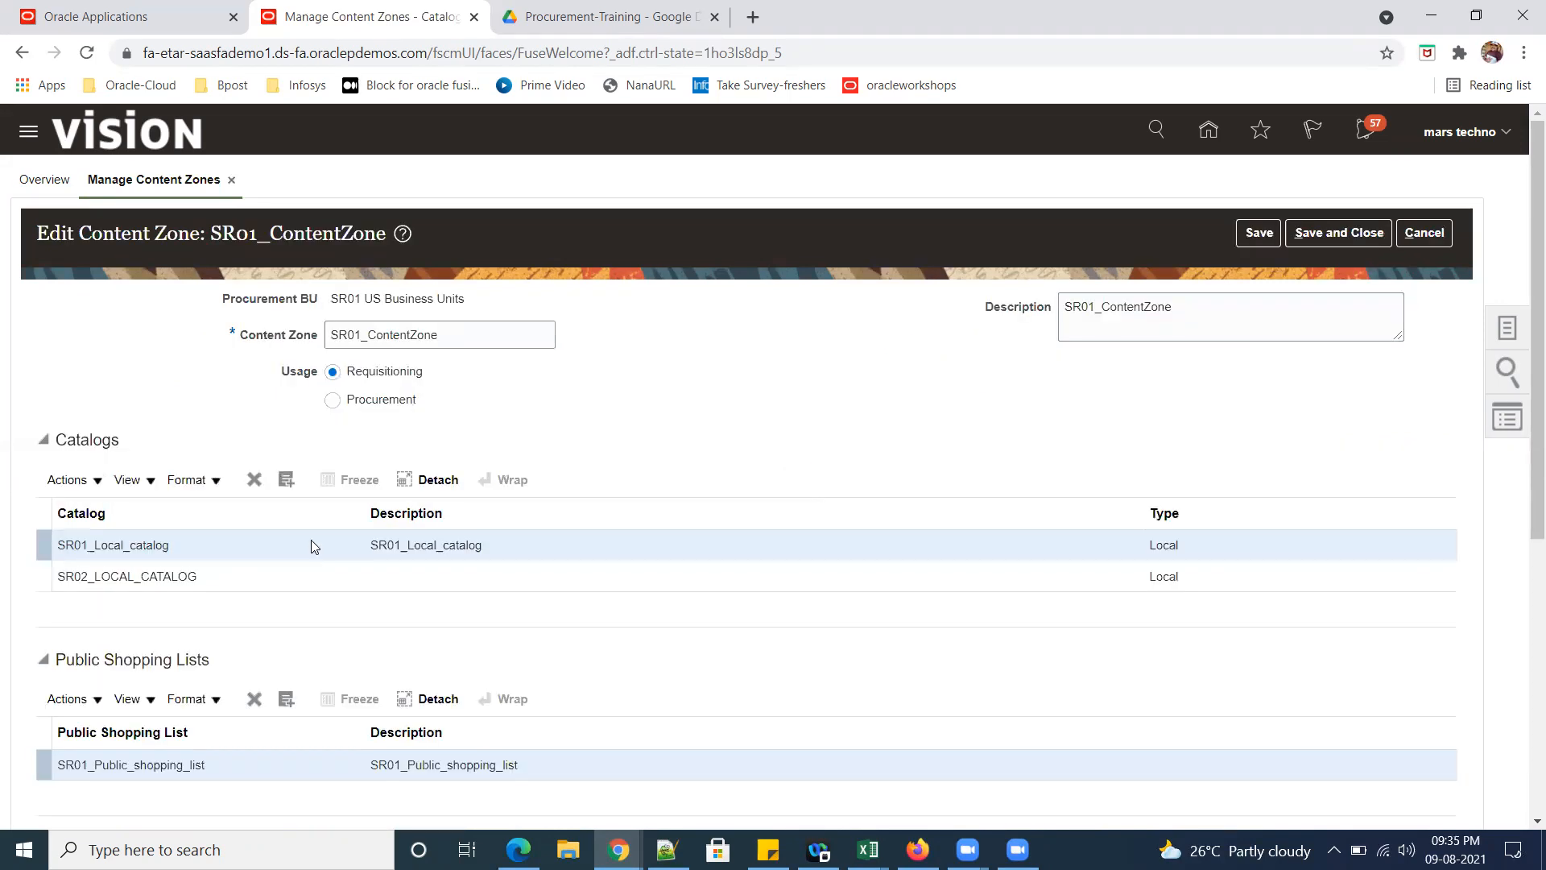
# Review SR01_ContentZone's catalogs, including SR02_LOCAL_CATALOG, its shopping lists, smart forms and security, and save and close it.
pyautogui.click(307, 575)
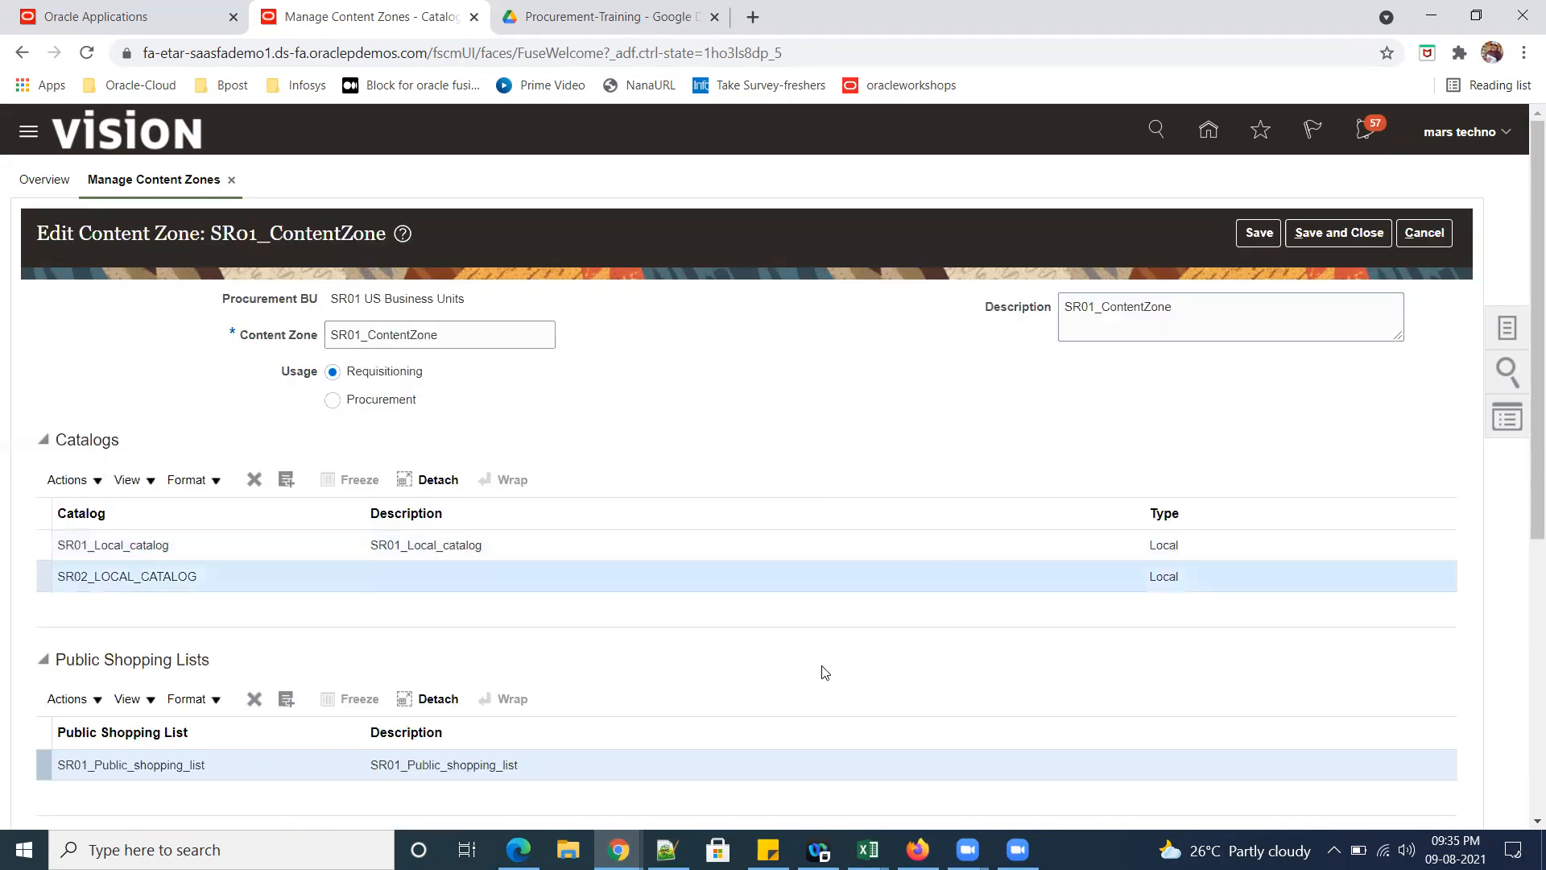
pyautogui.scroll(-4, 829, 673)
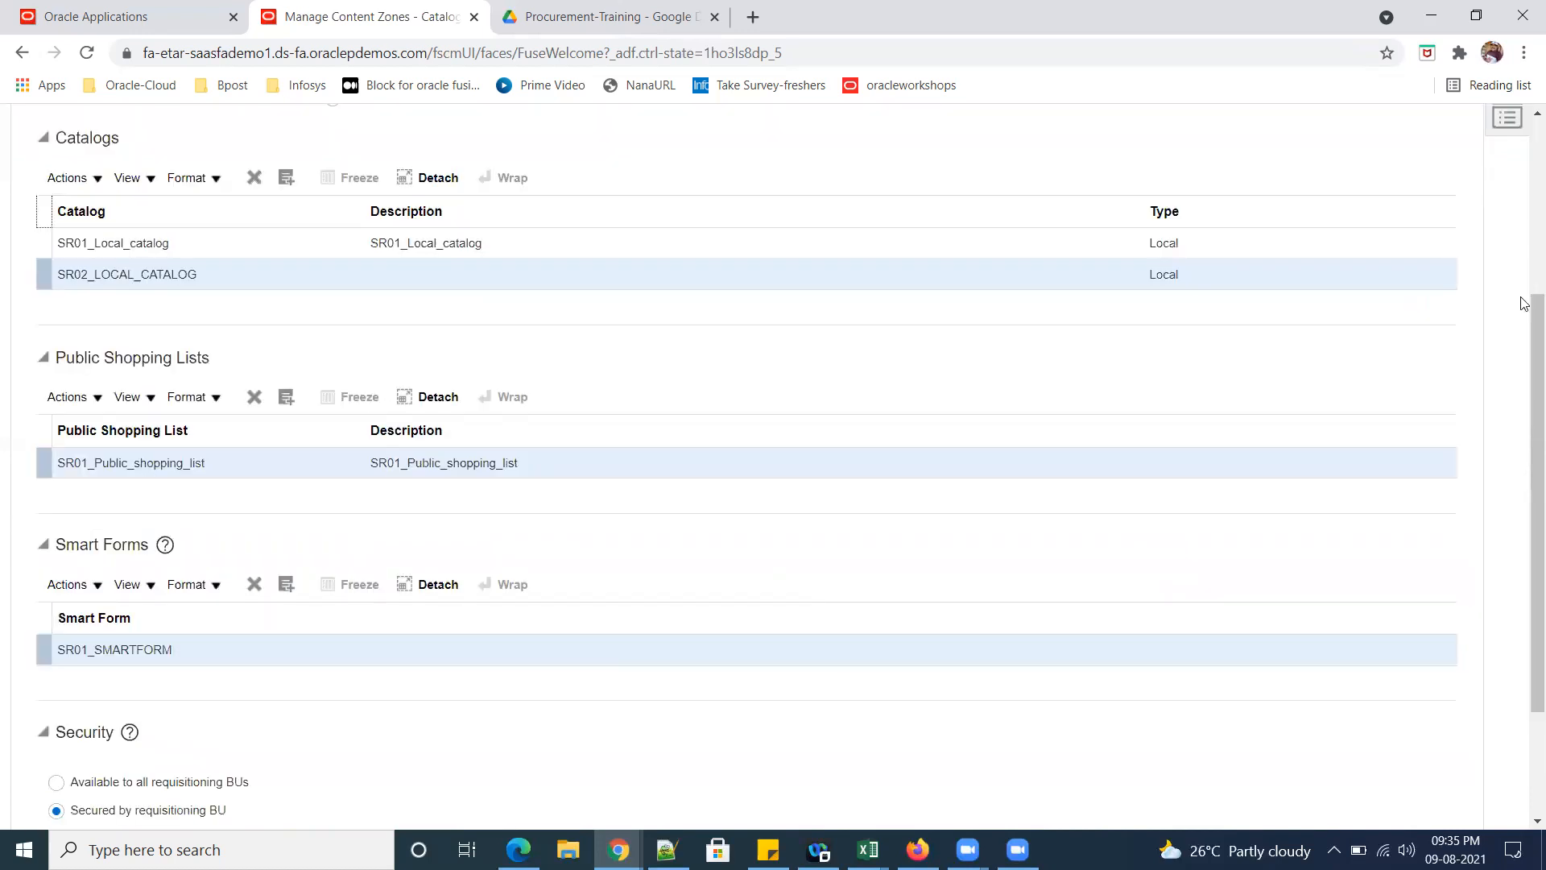
pyautogui.scroll(4, 1364, 241)
pyautogui.click(1332, 234)
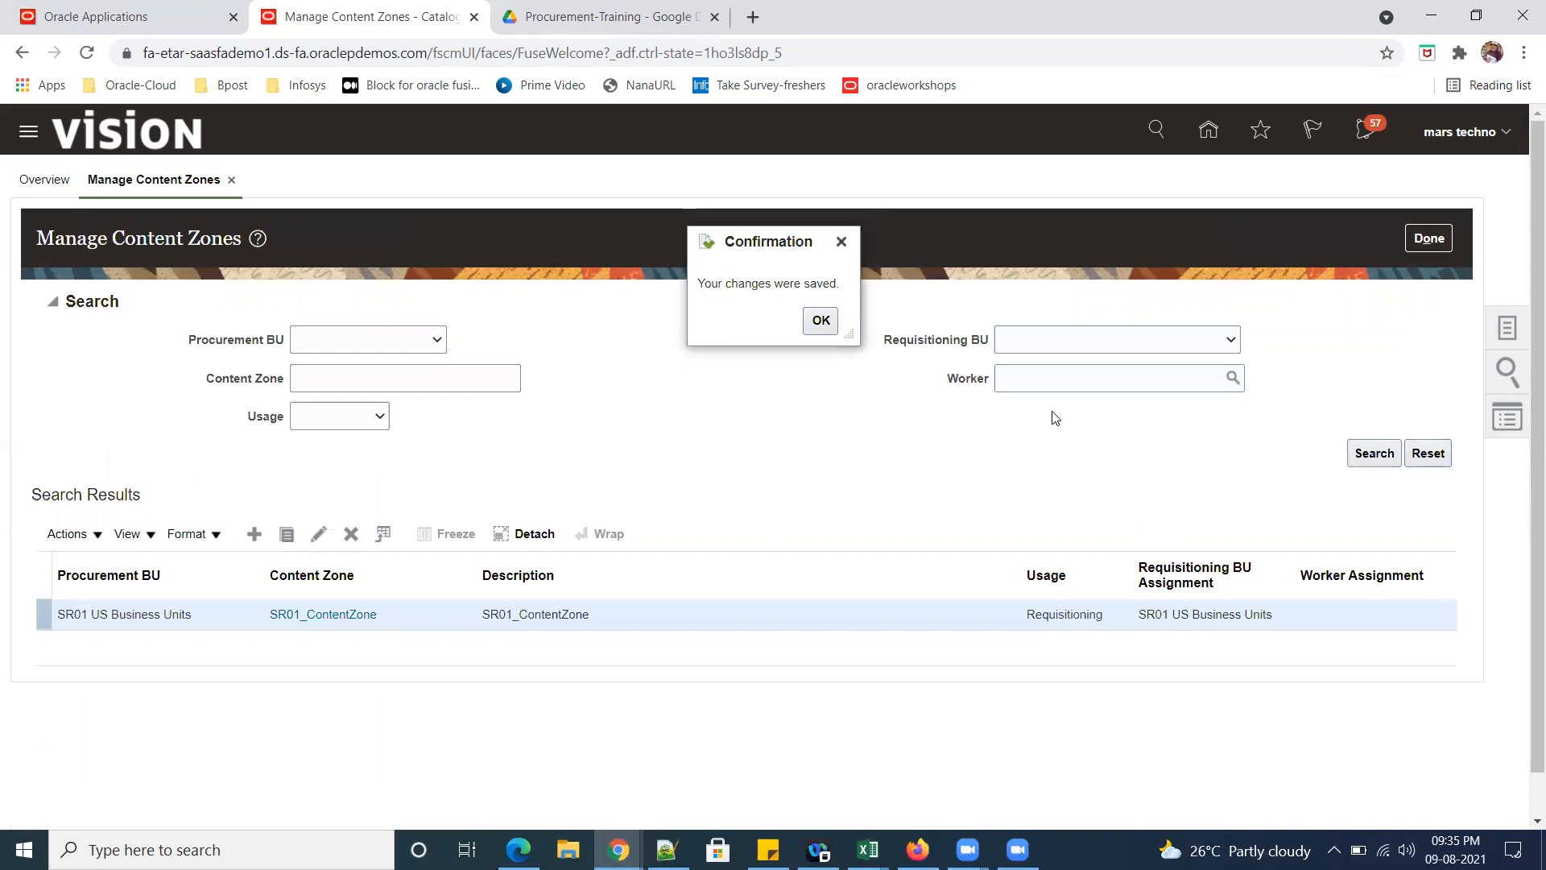
pyautogui.click(821, 321)
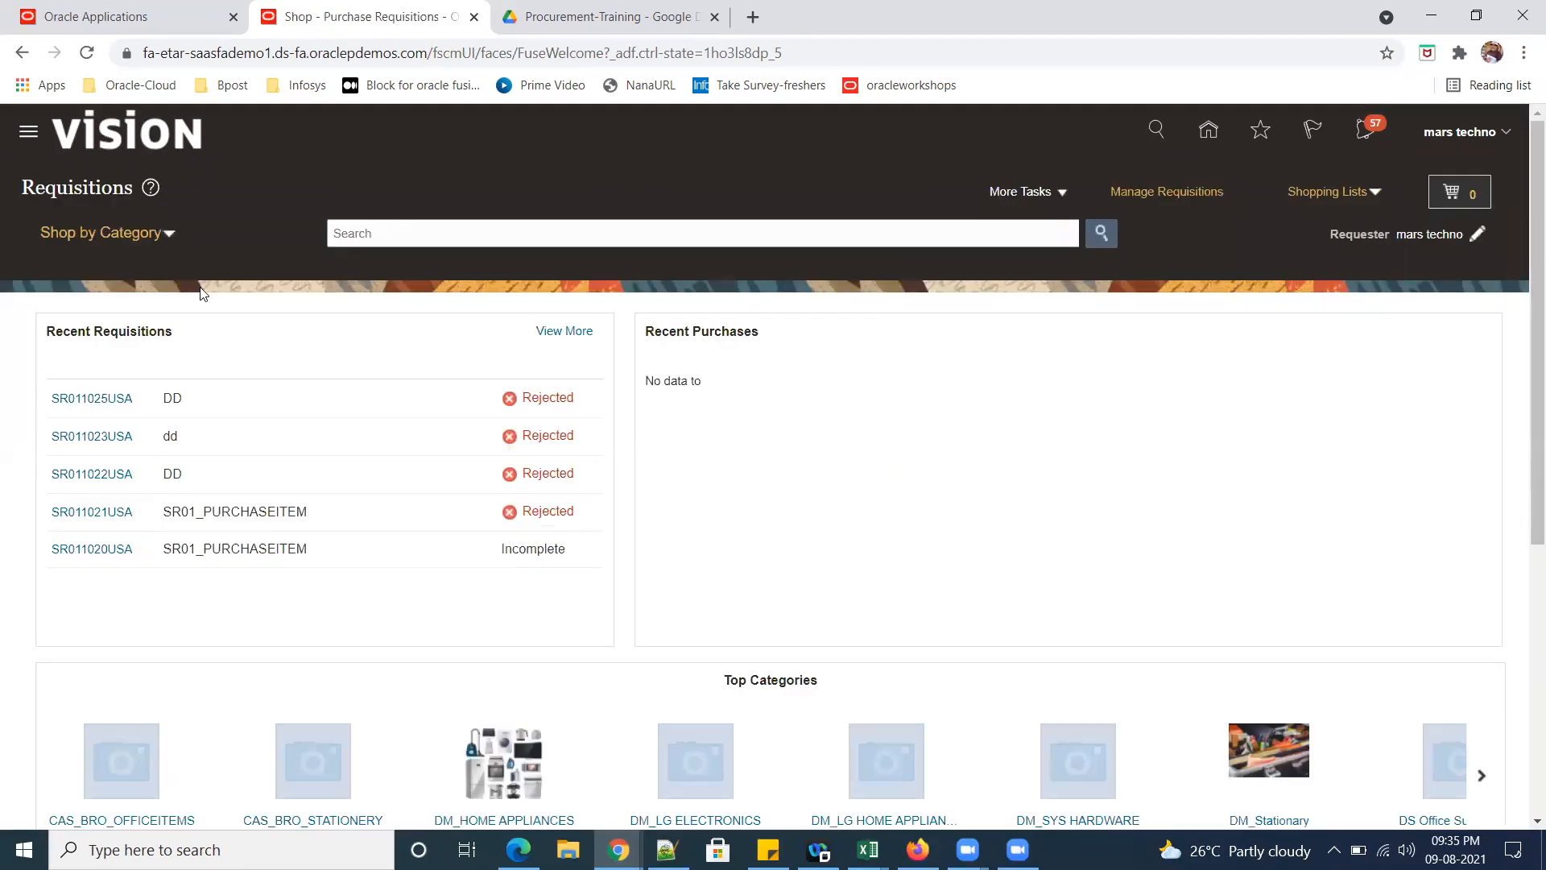
# Check the subcategories under SR01_office_suppliers in the shop's category list, then reopen the Requisitions page and check them again.
pyautogui.click(175, 230)
pyautogui.click(81, 275)
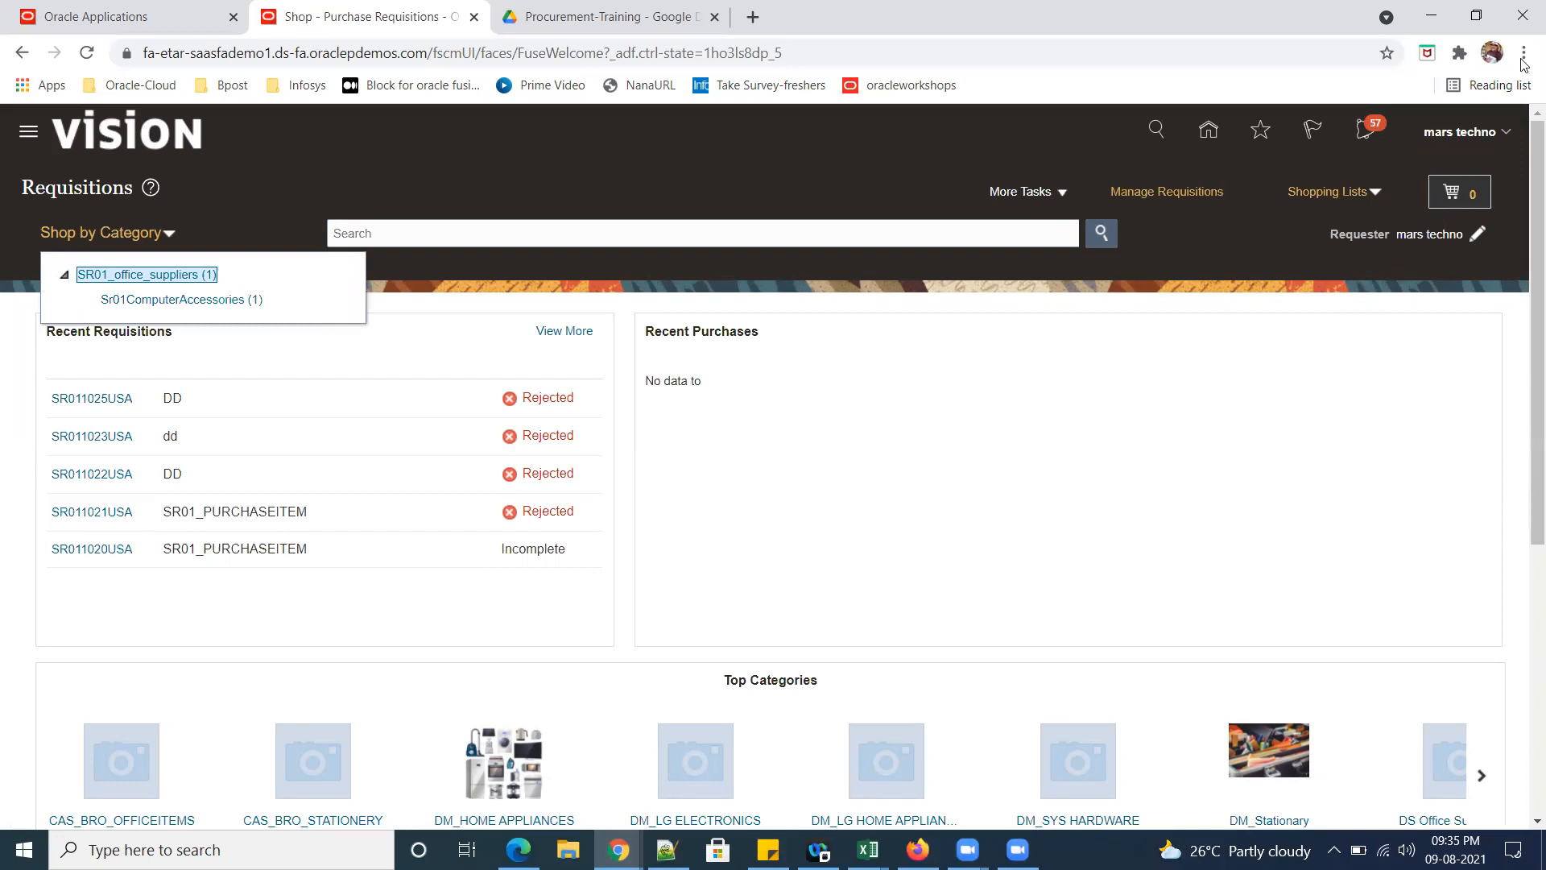
pyautogui.click(1488, 174)
pyautogui.click(1464, 132)
pyautogui.click(1461, 171)
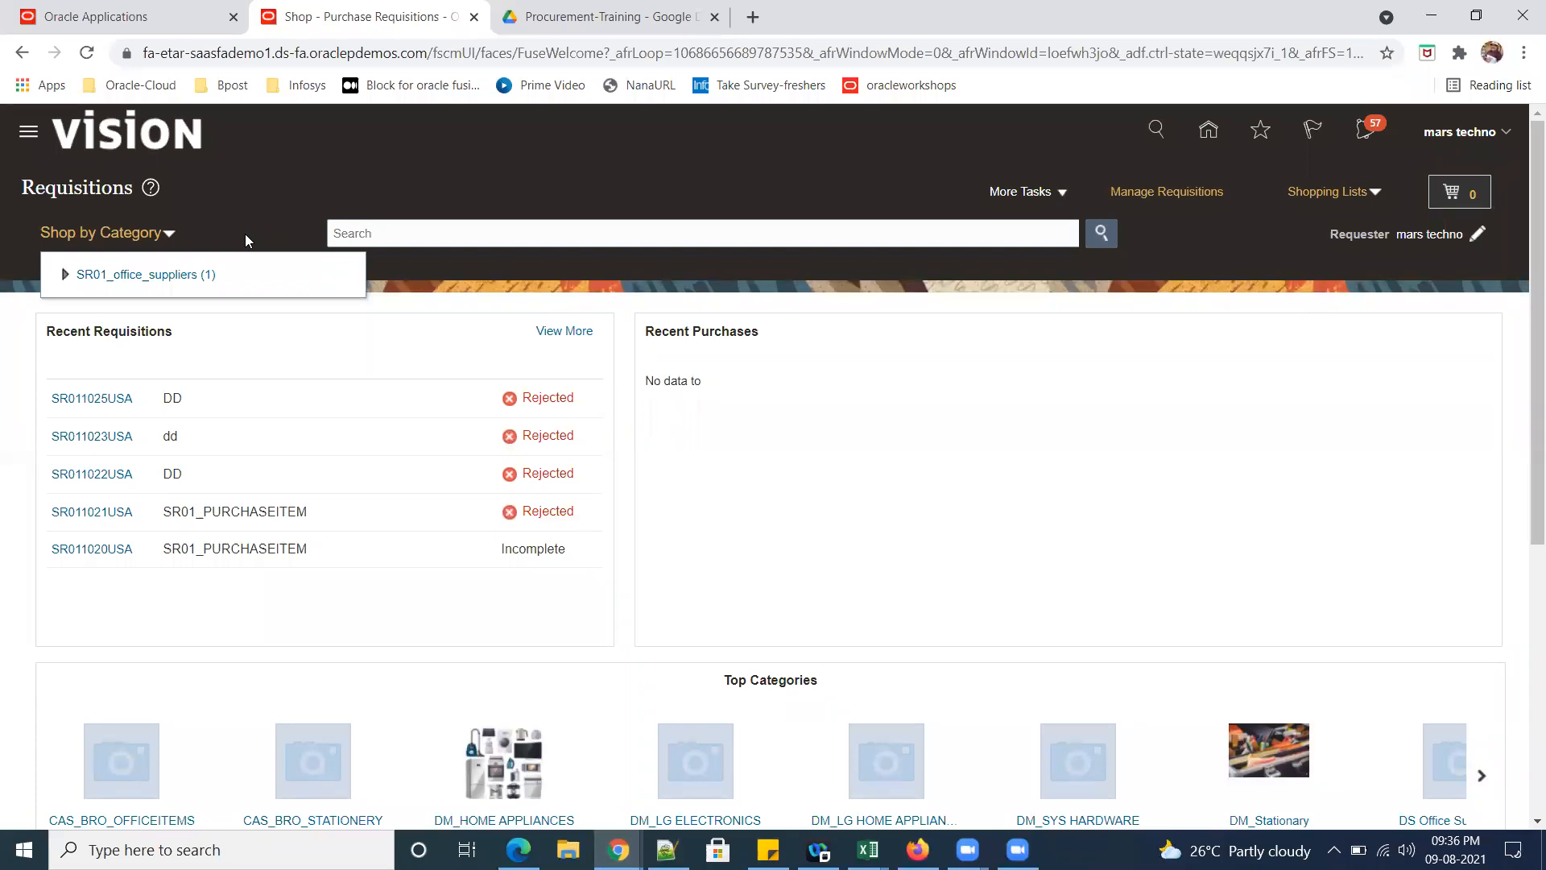
pyautogui.click(64, 275)
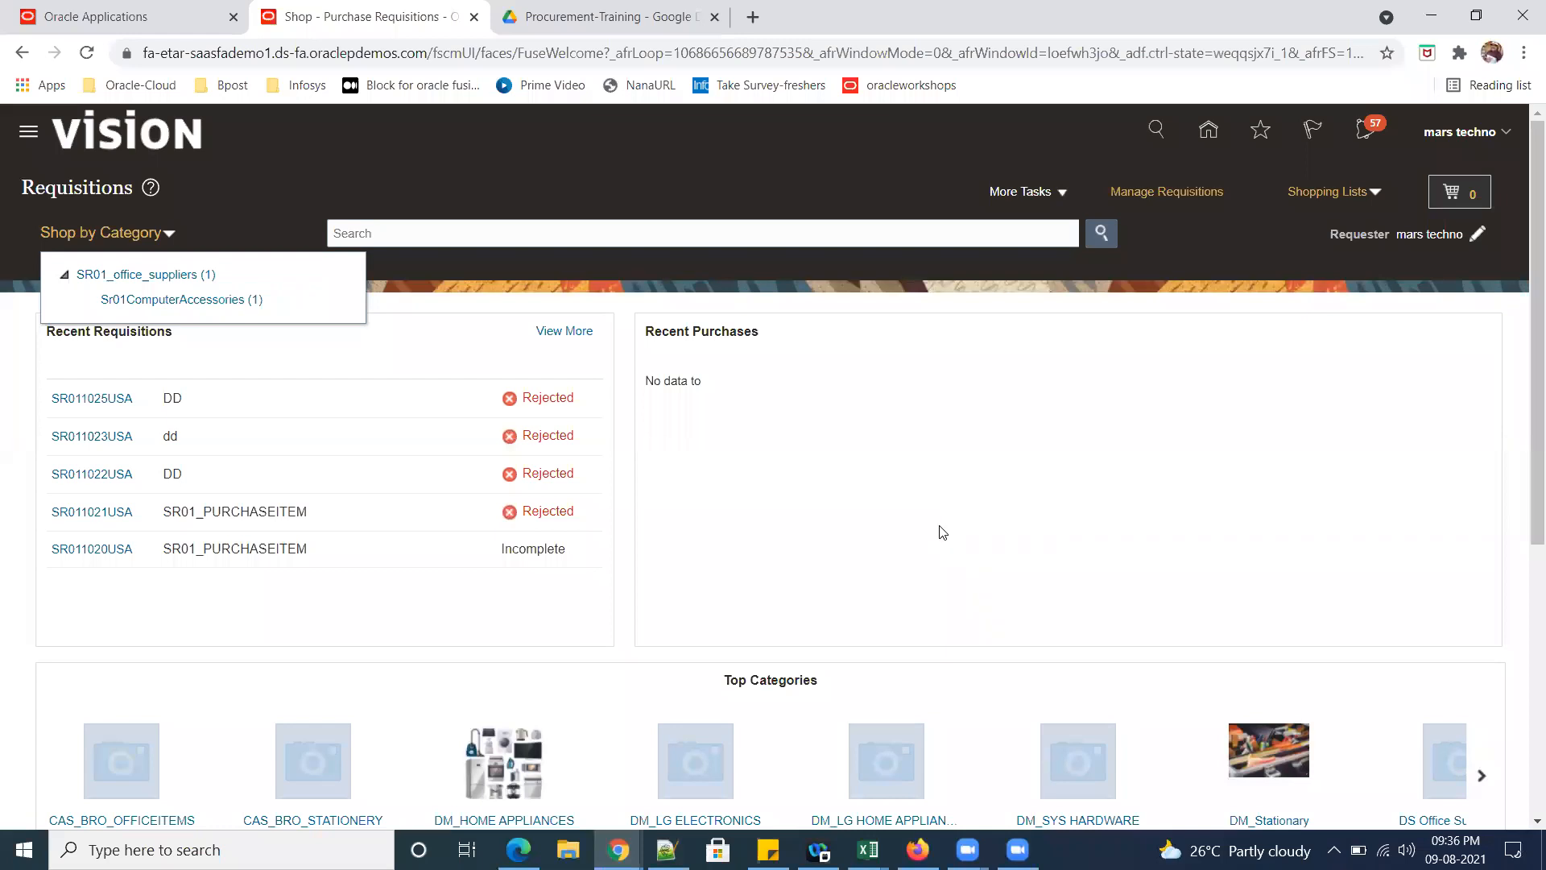
# Open SR01_ContentZone from Manage Content Zones and review its assigned catalogs, public shopping lists and smart forms.
pyautogui.click(999, 519)
pyautogui.click(1209, 133)
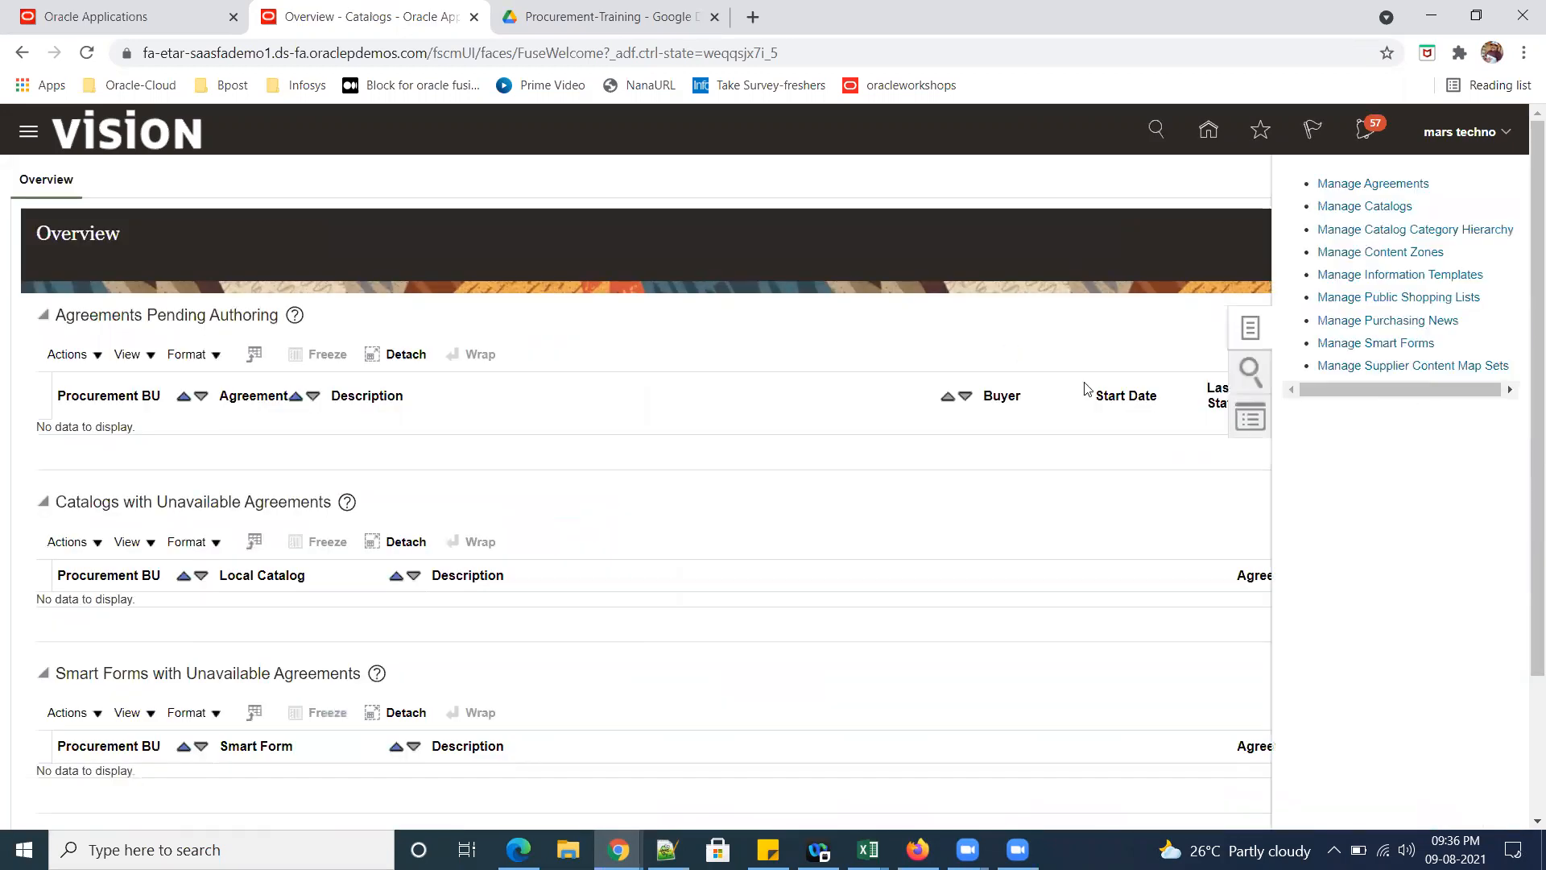
pyautogui.click(1418, 254)
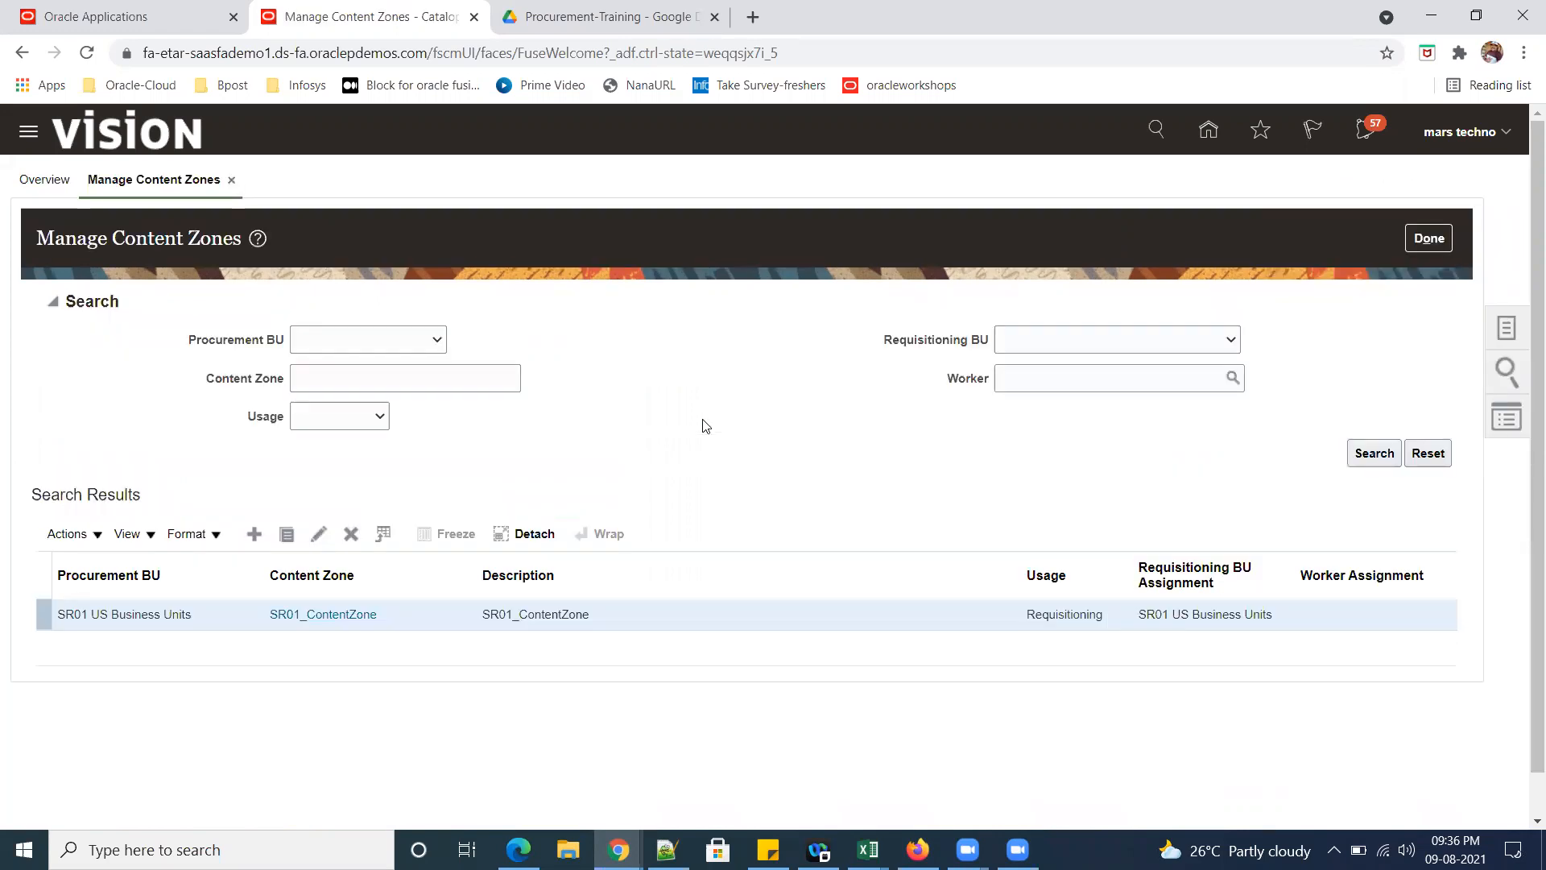
pyautogui.moveTo(1208, 617)
pyautogui.mouseDown()
pyautogui.moveTo(863, 690)
pyautogui.moveTo(360, 690)
pyautogui.moveTo(435, 665)
pyautogui.mouseUp()
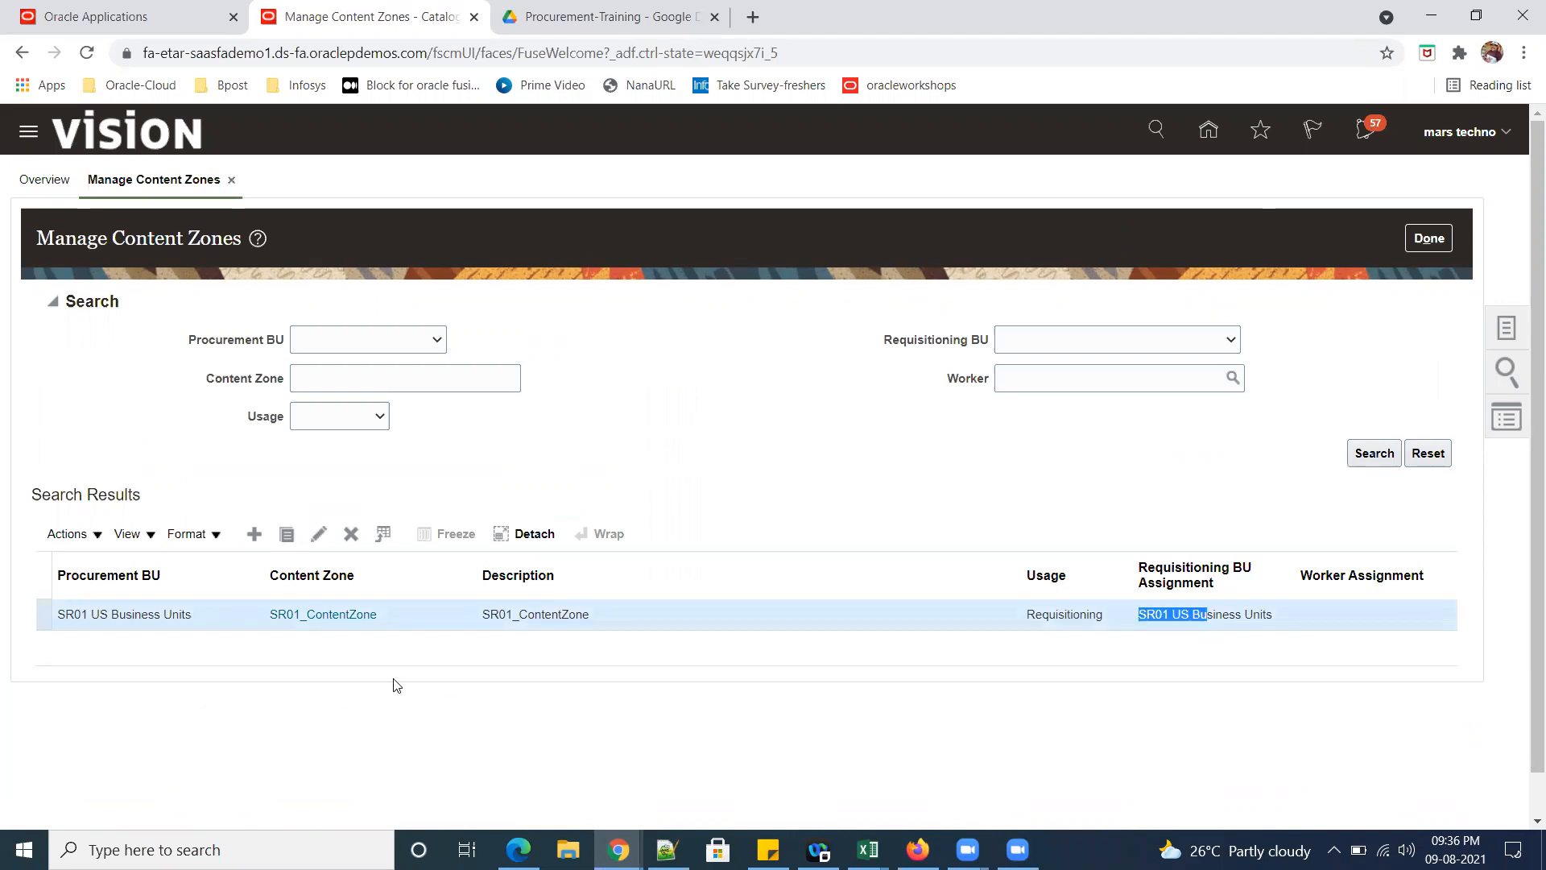
pyautogui.click(351, 533)
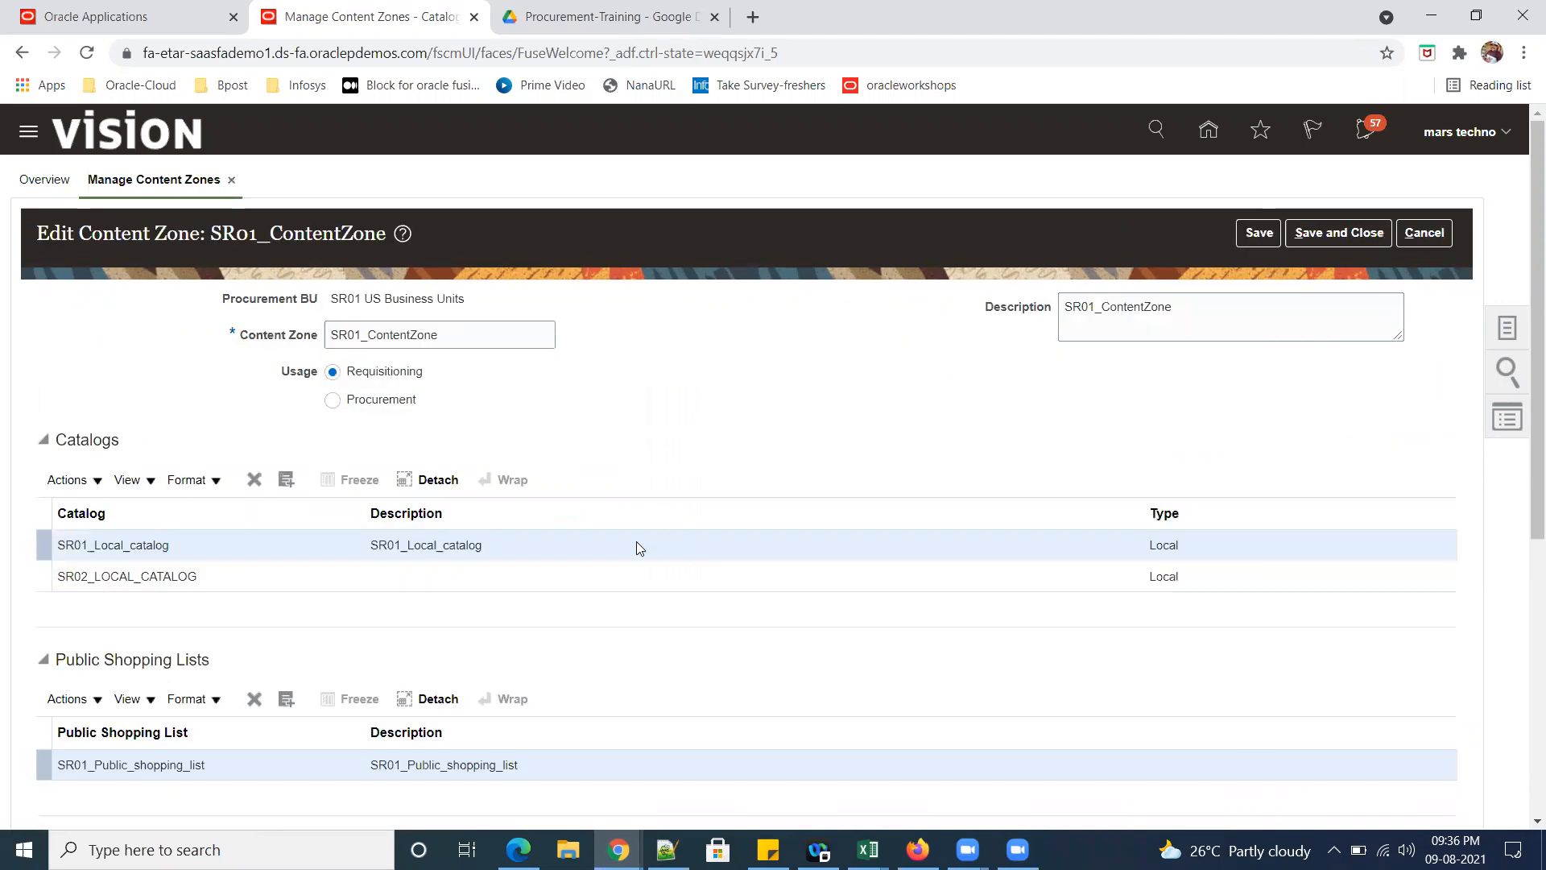
pyautogui.click(637, 542)
pyautogui.click(586, 578)
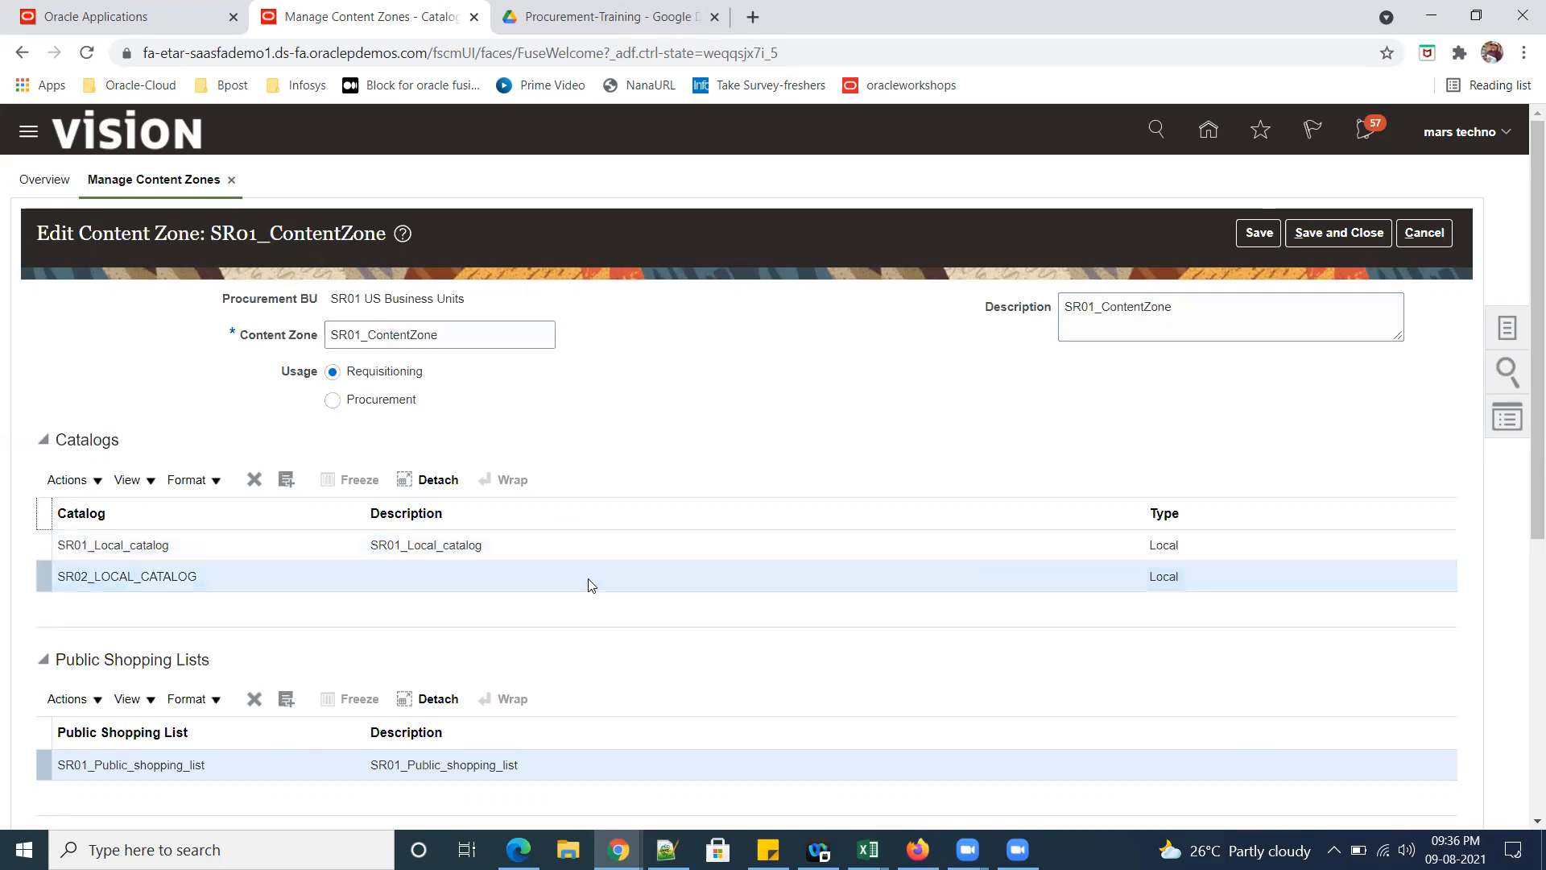
pyautogui.scroll(-4, 672, 668)
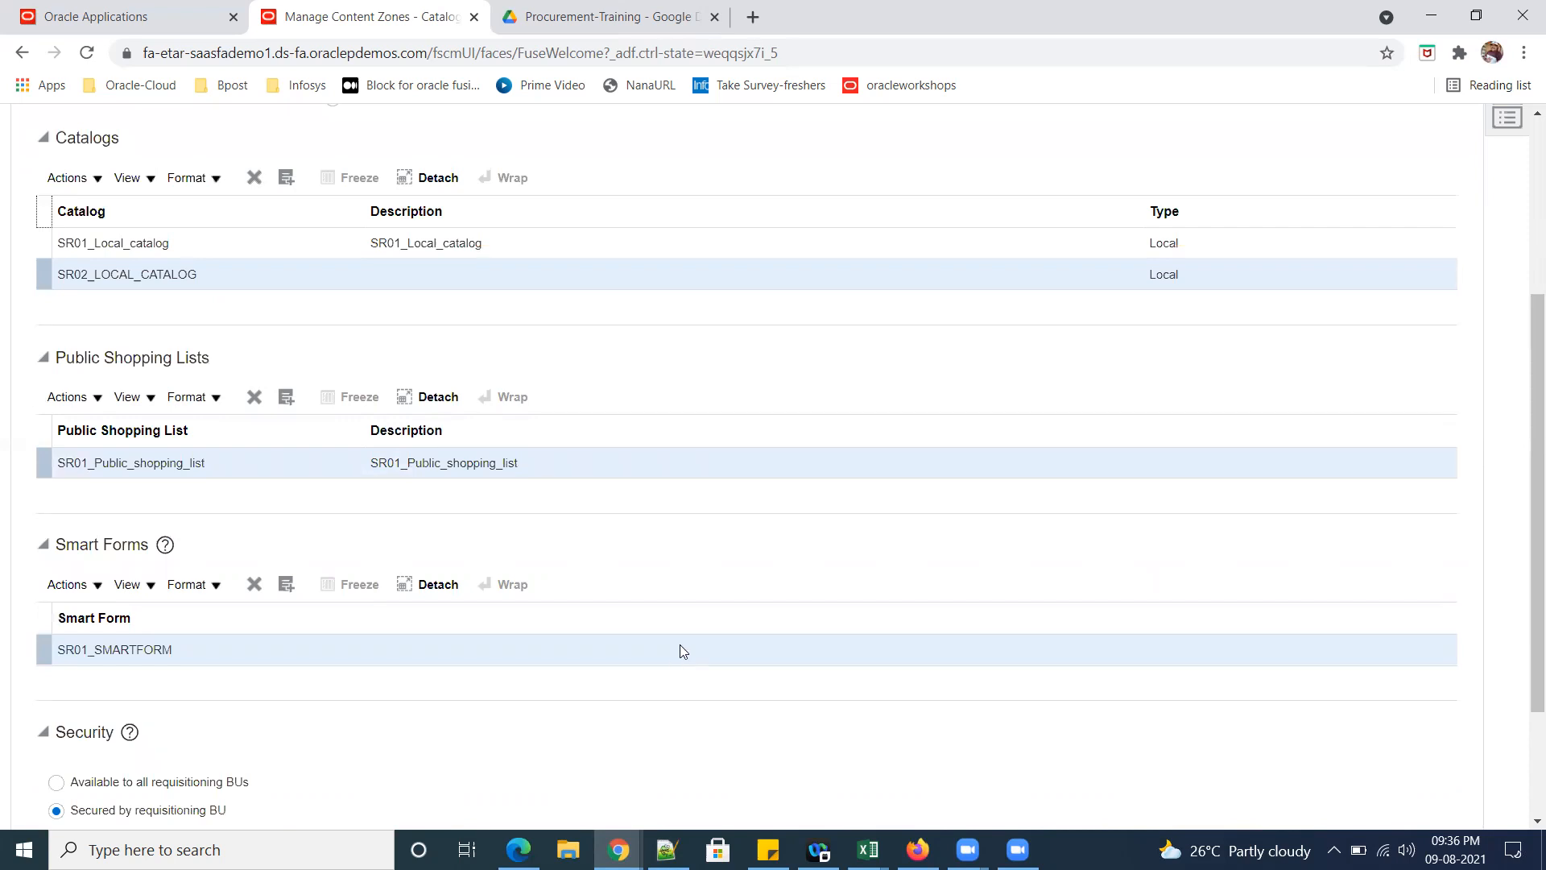
pyautogui.scroll(4, 1437, 268)
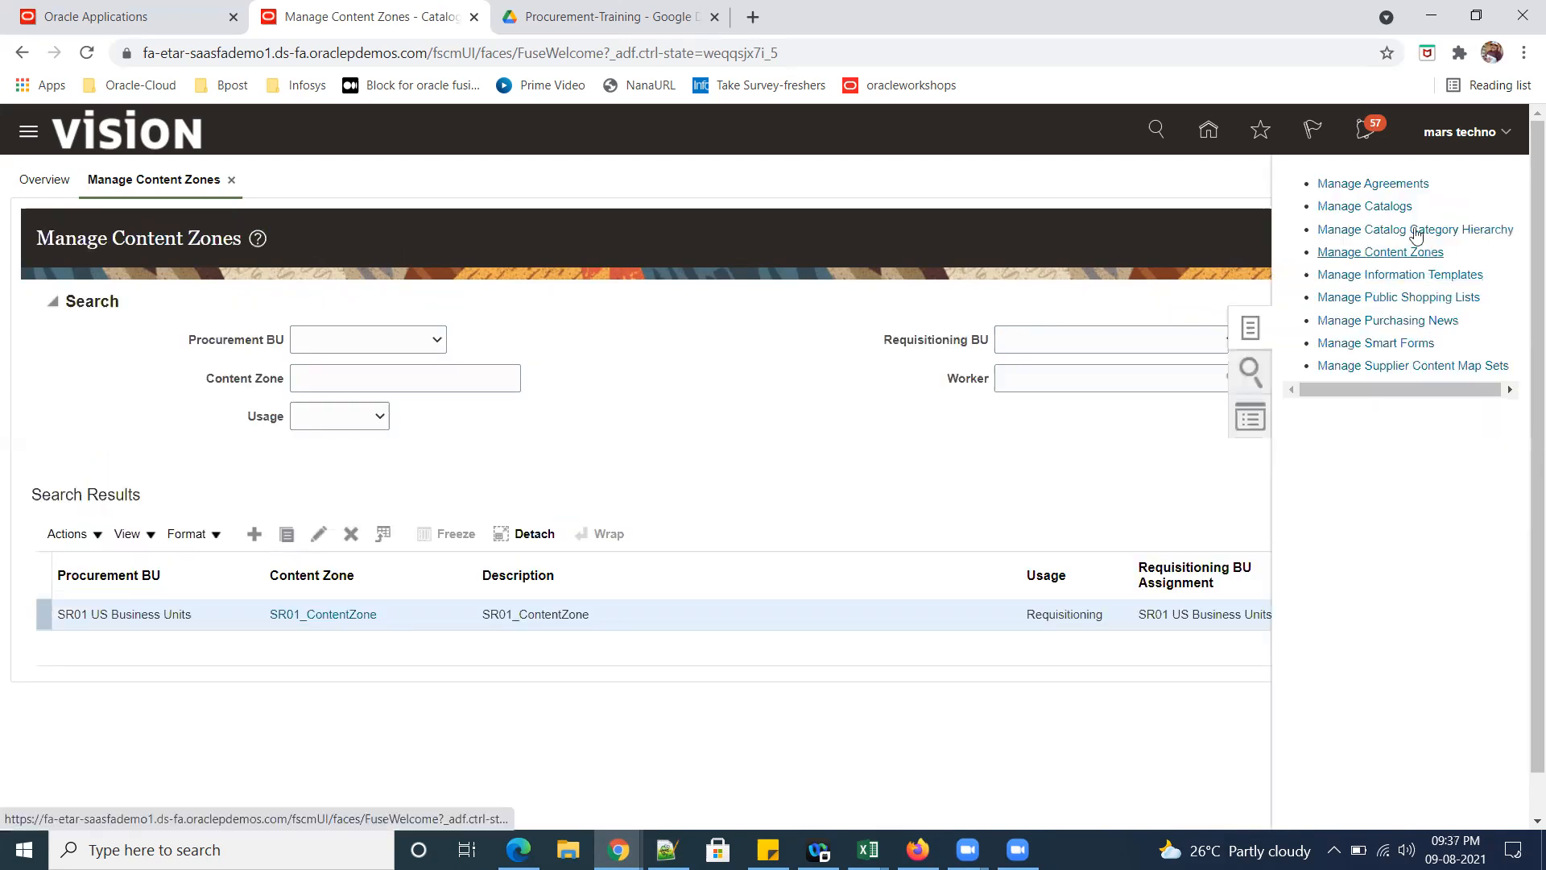
# Open SR02_LOCAL_CATALOG from Manage Catalogs, review its agreement and category settings, and save and close it.
pyautogui.click(1399, 207)
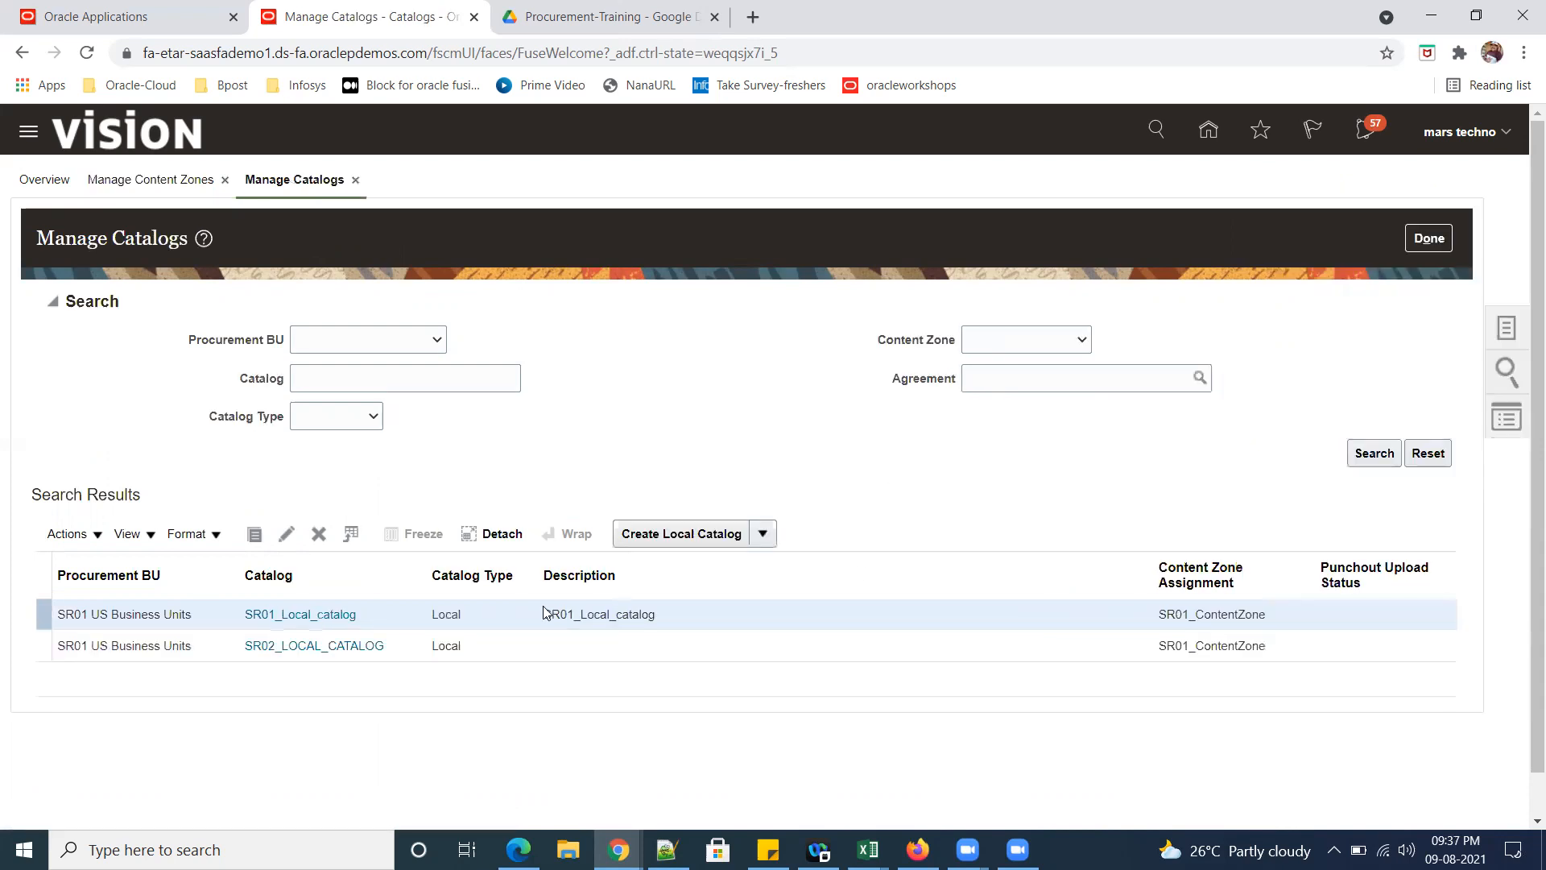
pyautogui.click(519, 645)
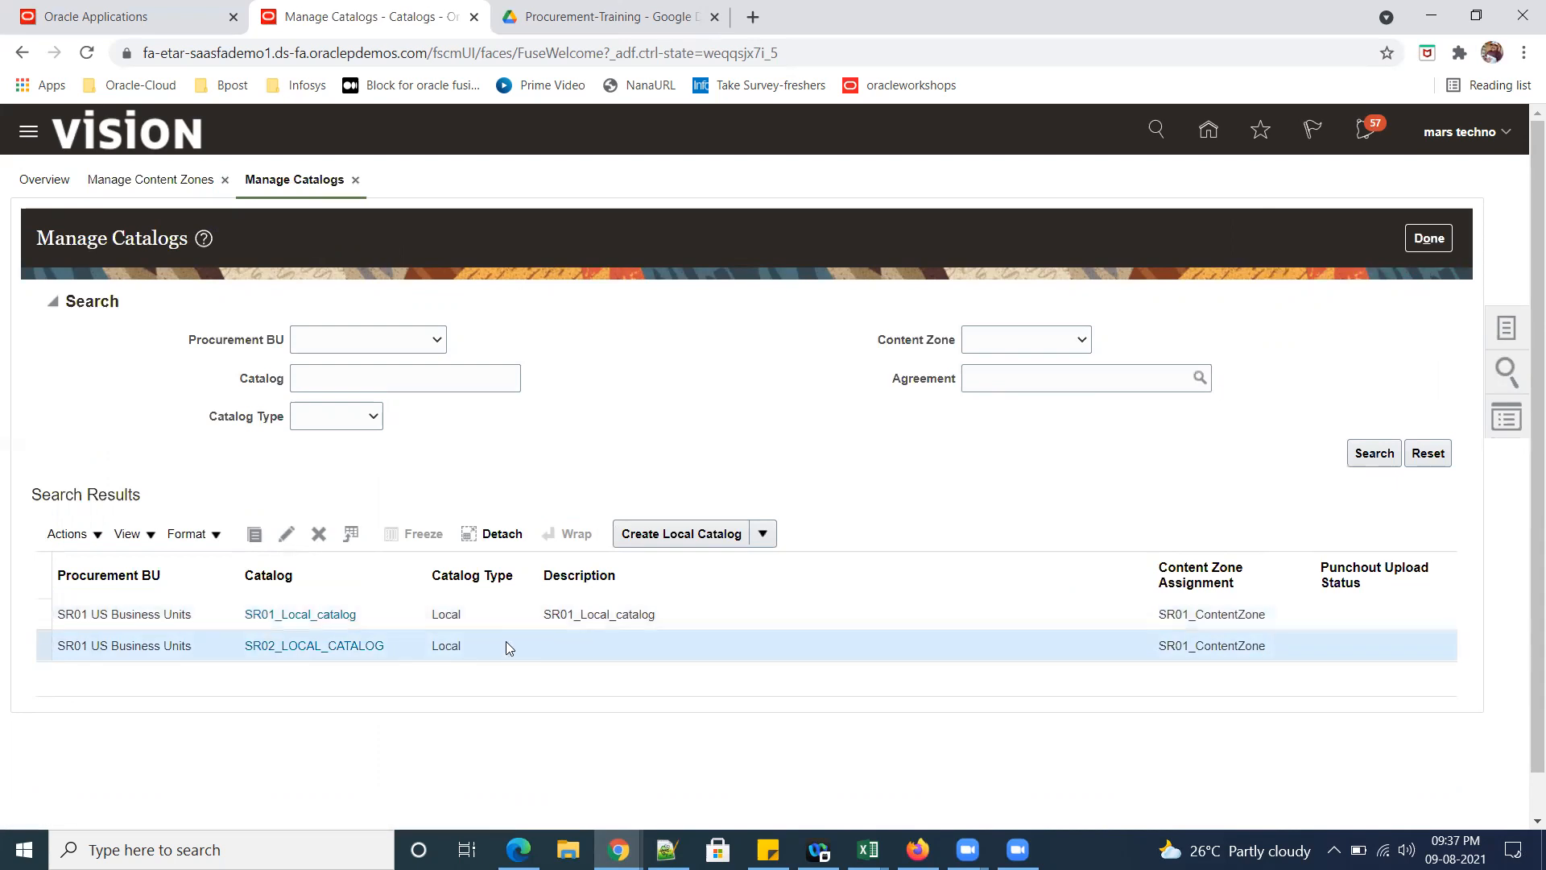
pyautogui.click(286, 535)
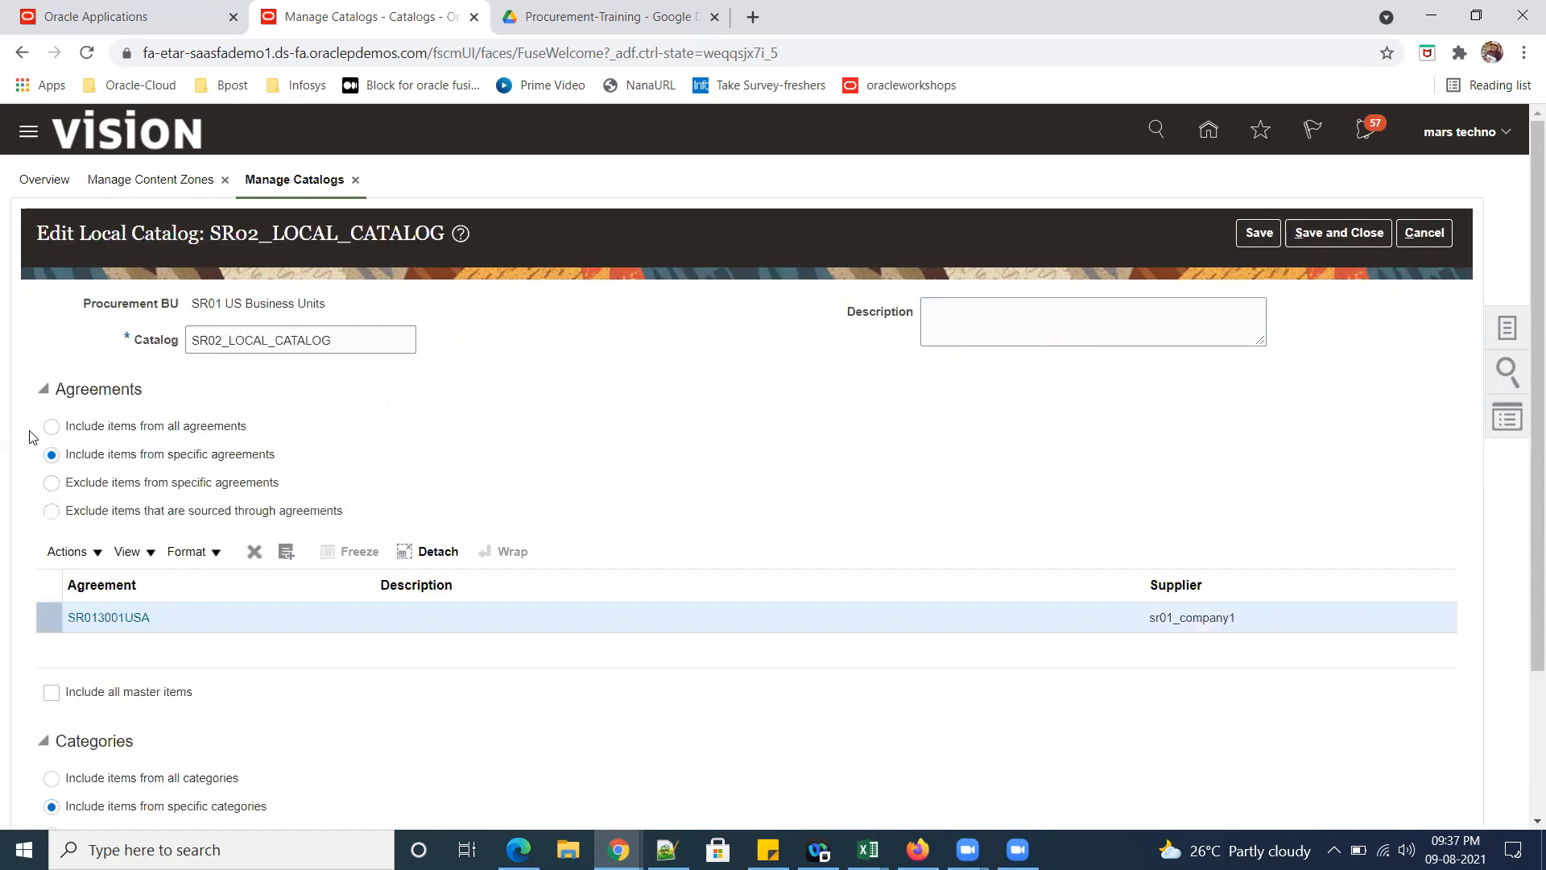
pyautogui.moveTo(66, 457); pyautogui.dragTo(268, 477)
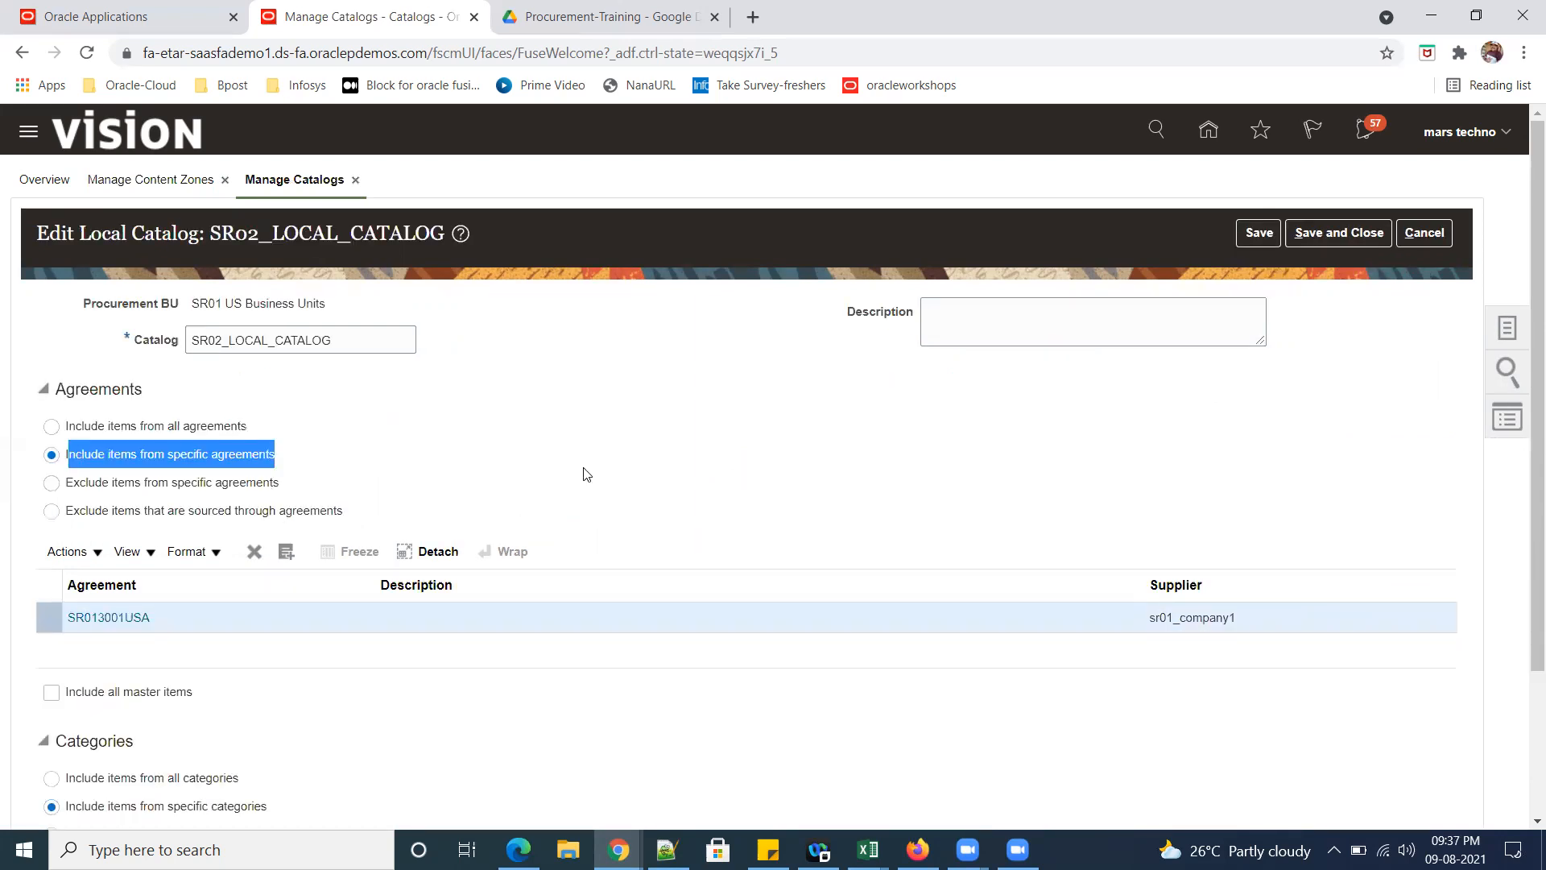
pyautogui.scroll(-1, 709, 515)
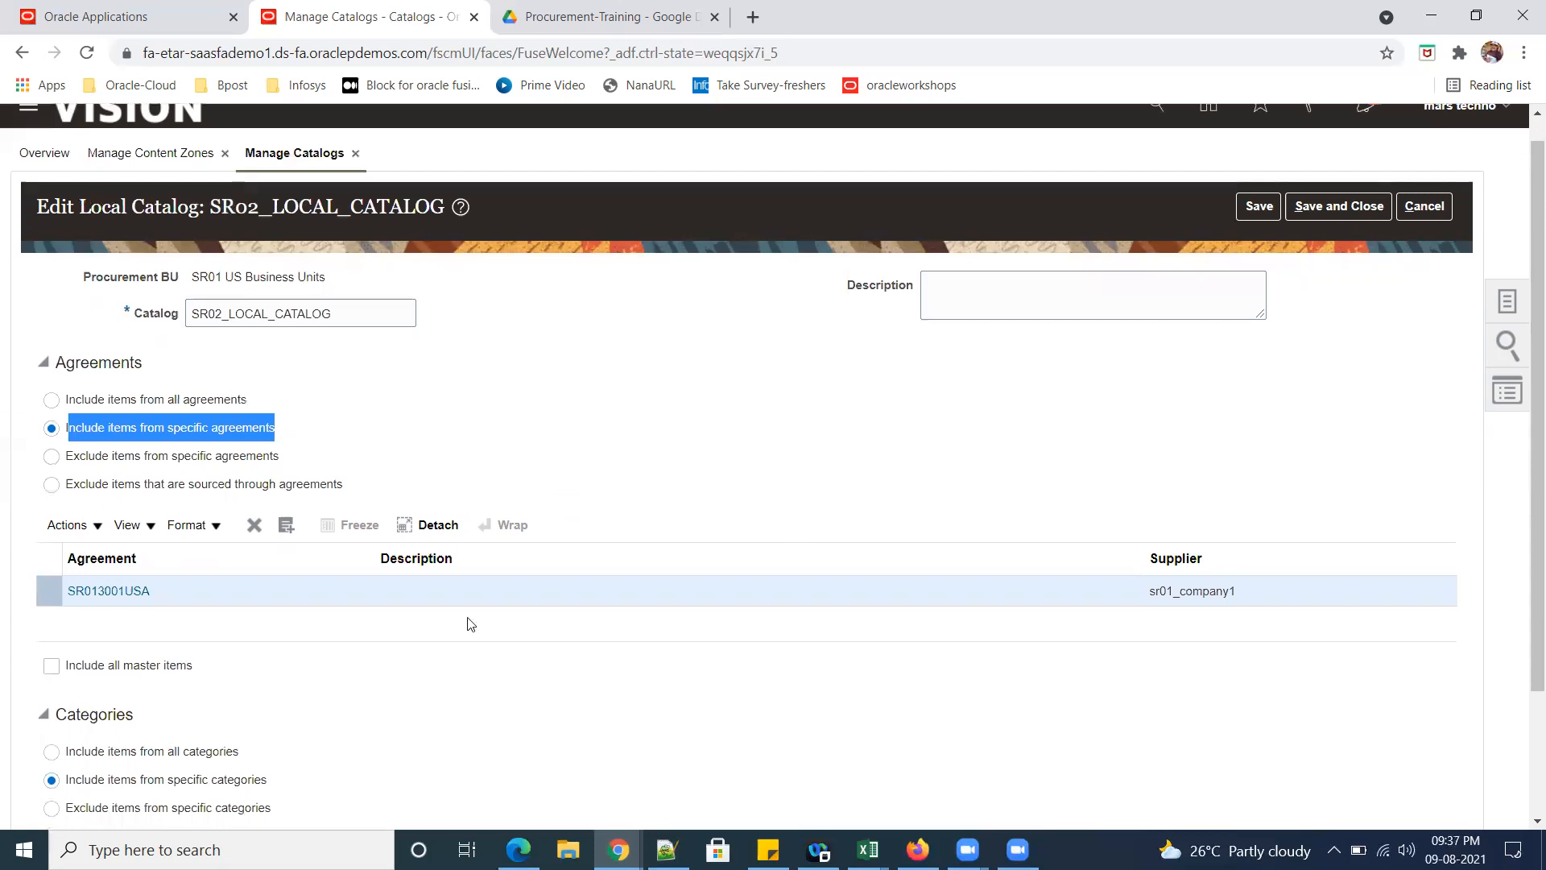
pyautogui.scroll(-2, 229, 566)
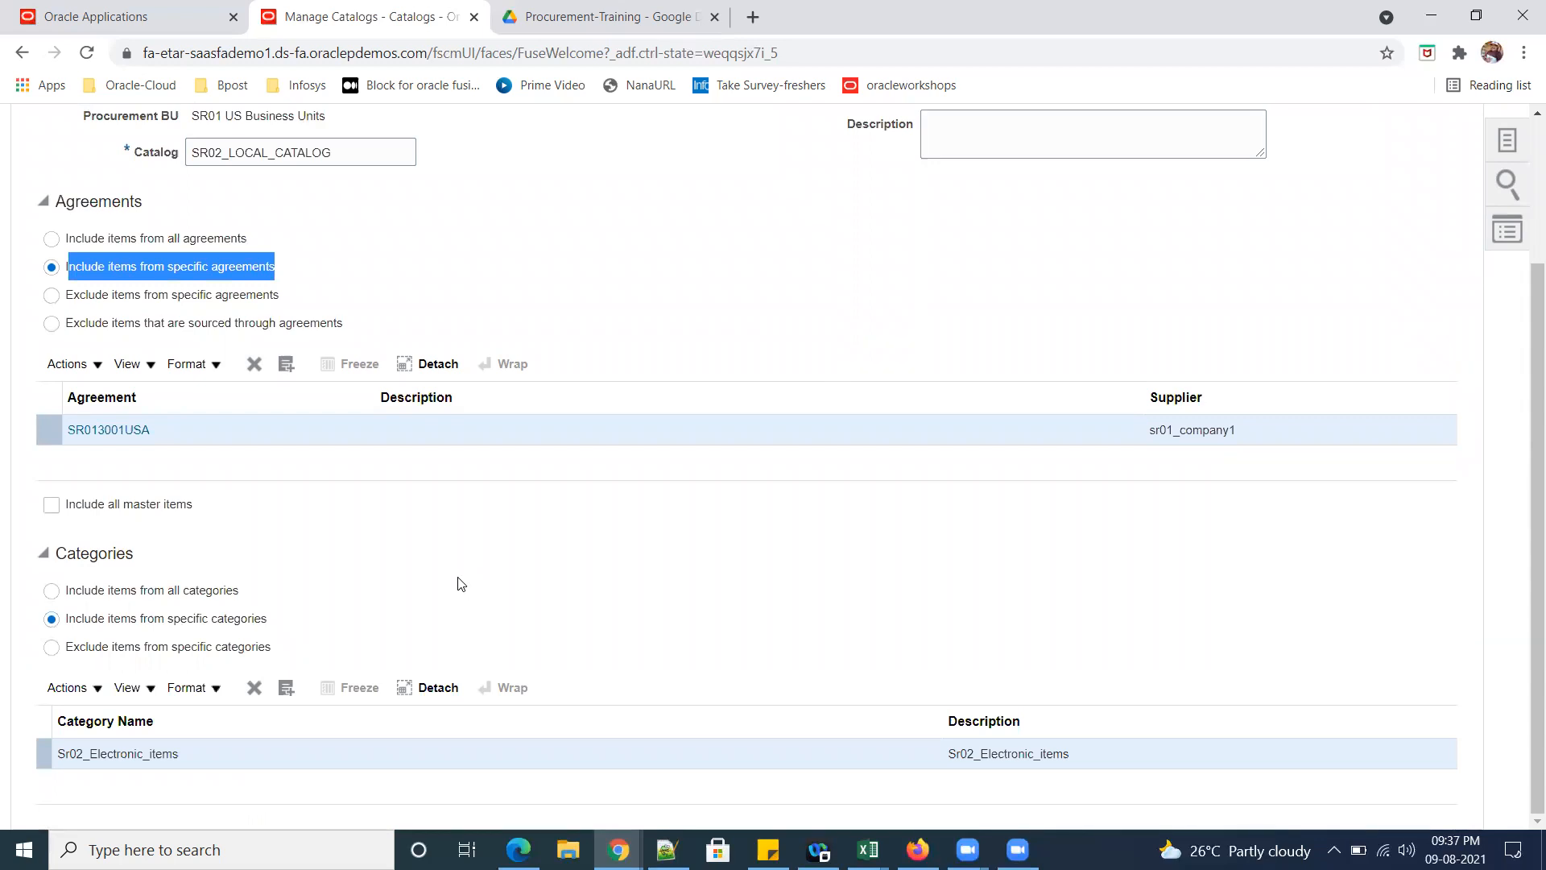
pyautogui.scroll(2, 468, 573)
pyautogui.scroll(1, 1337, 272)
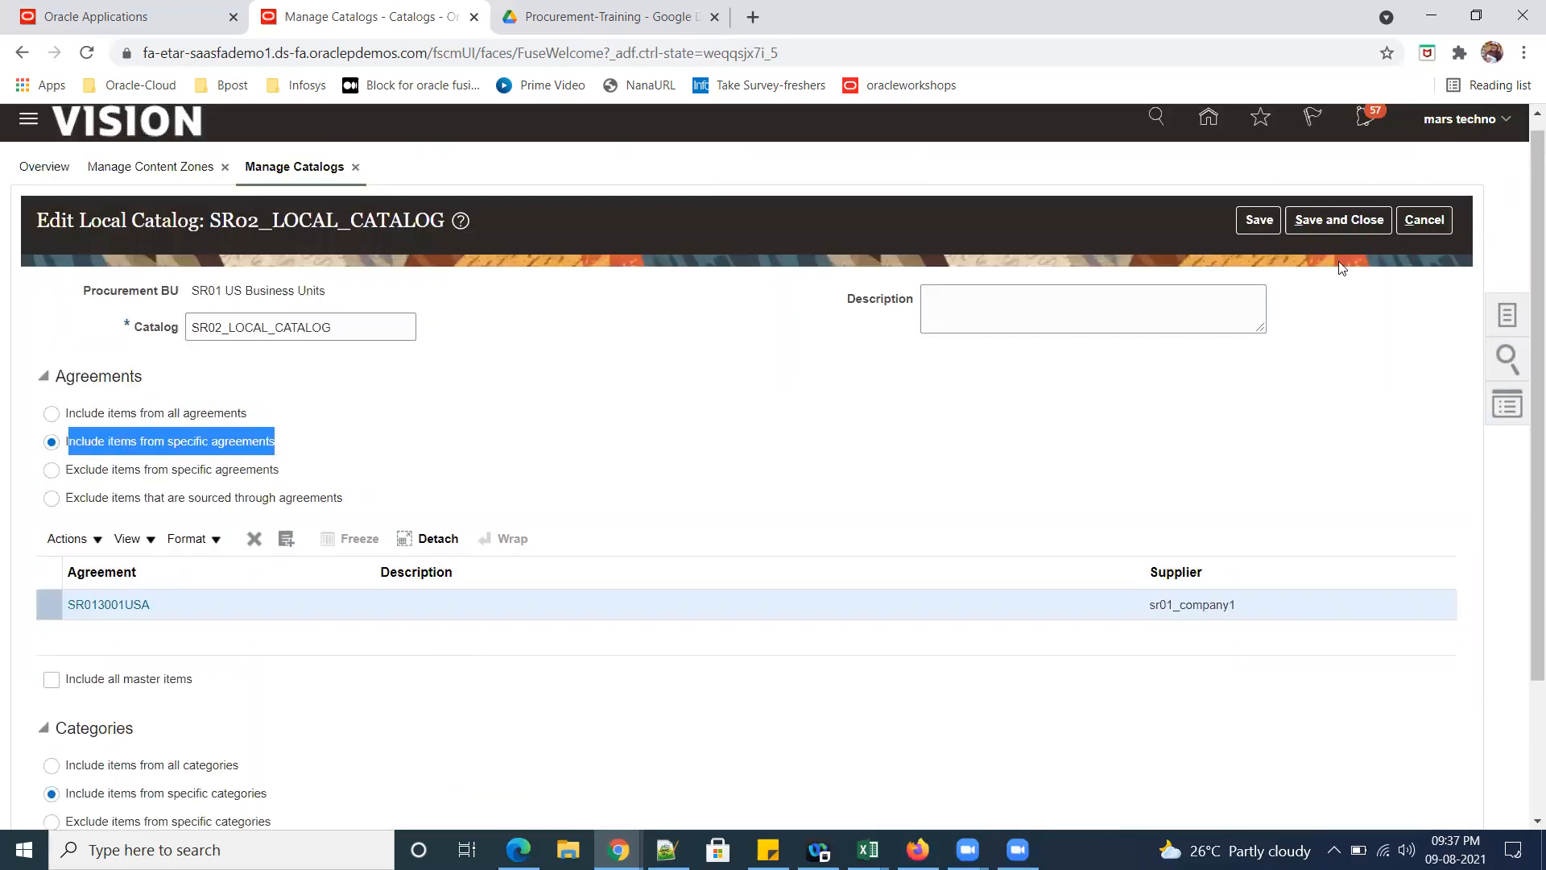
pyautogui.scroll(1, 1334, 227)
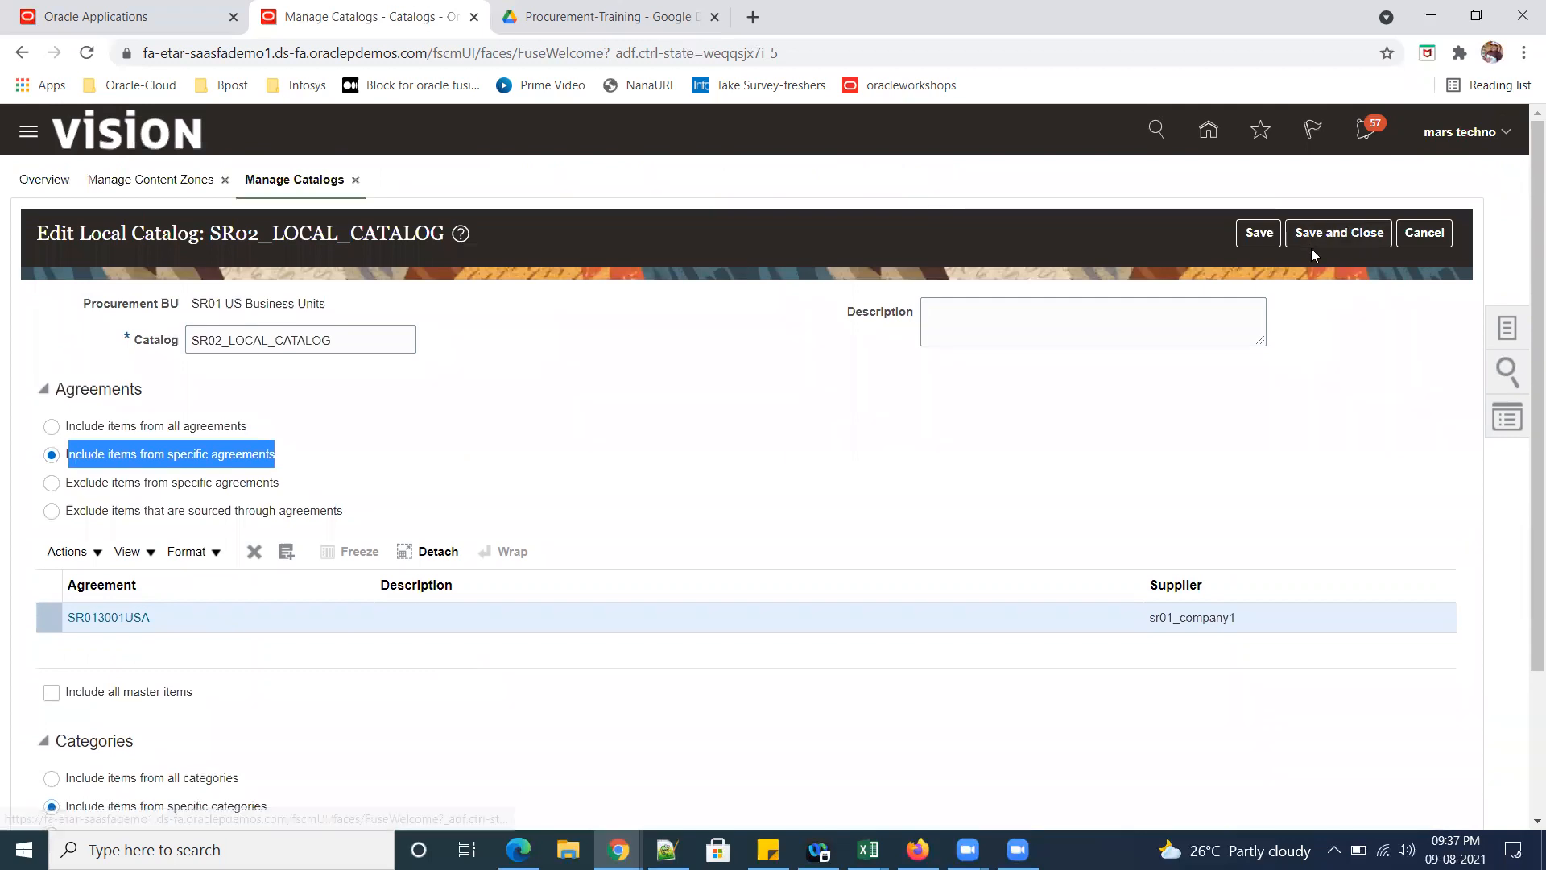
pyautogui.click(1333, 238)
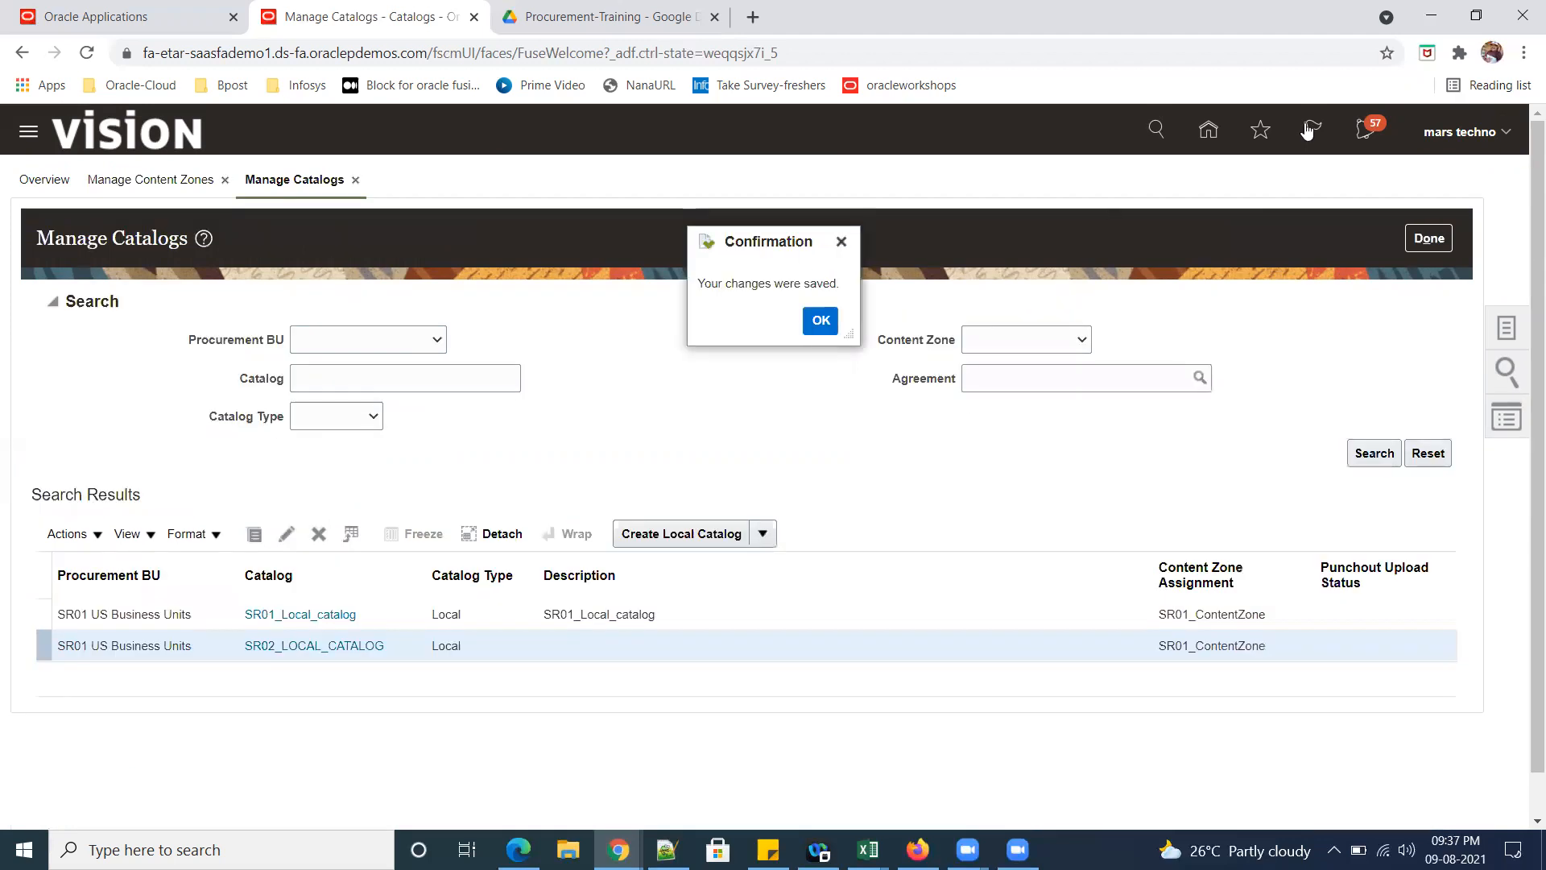
pyautogui.press('Return')
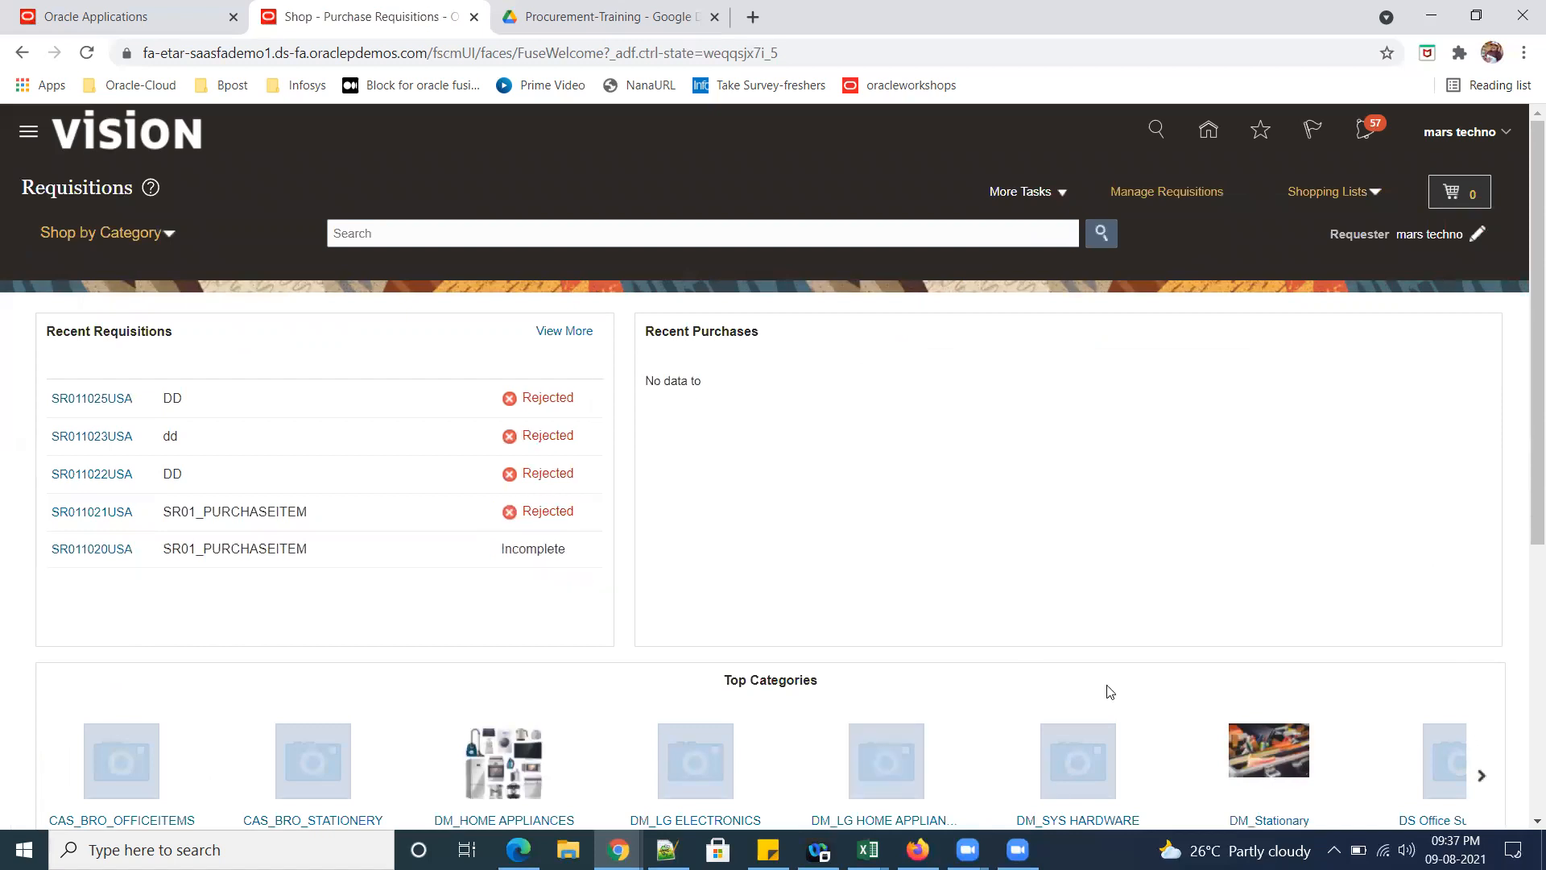
# Search the requisition shop for the agreement number noted in Notepad++, and check the shop's category list.
pyautogui.scroll(-5, 1062, 636)
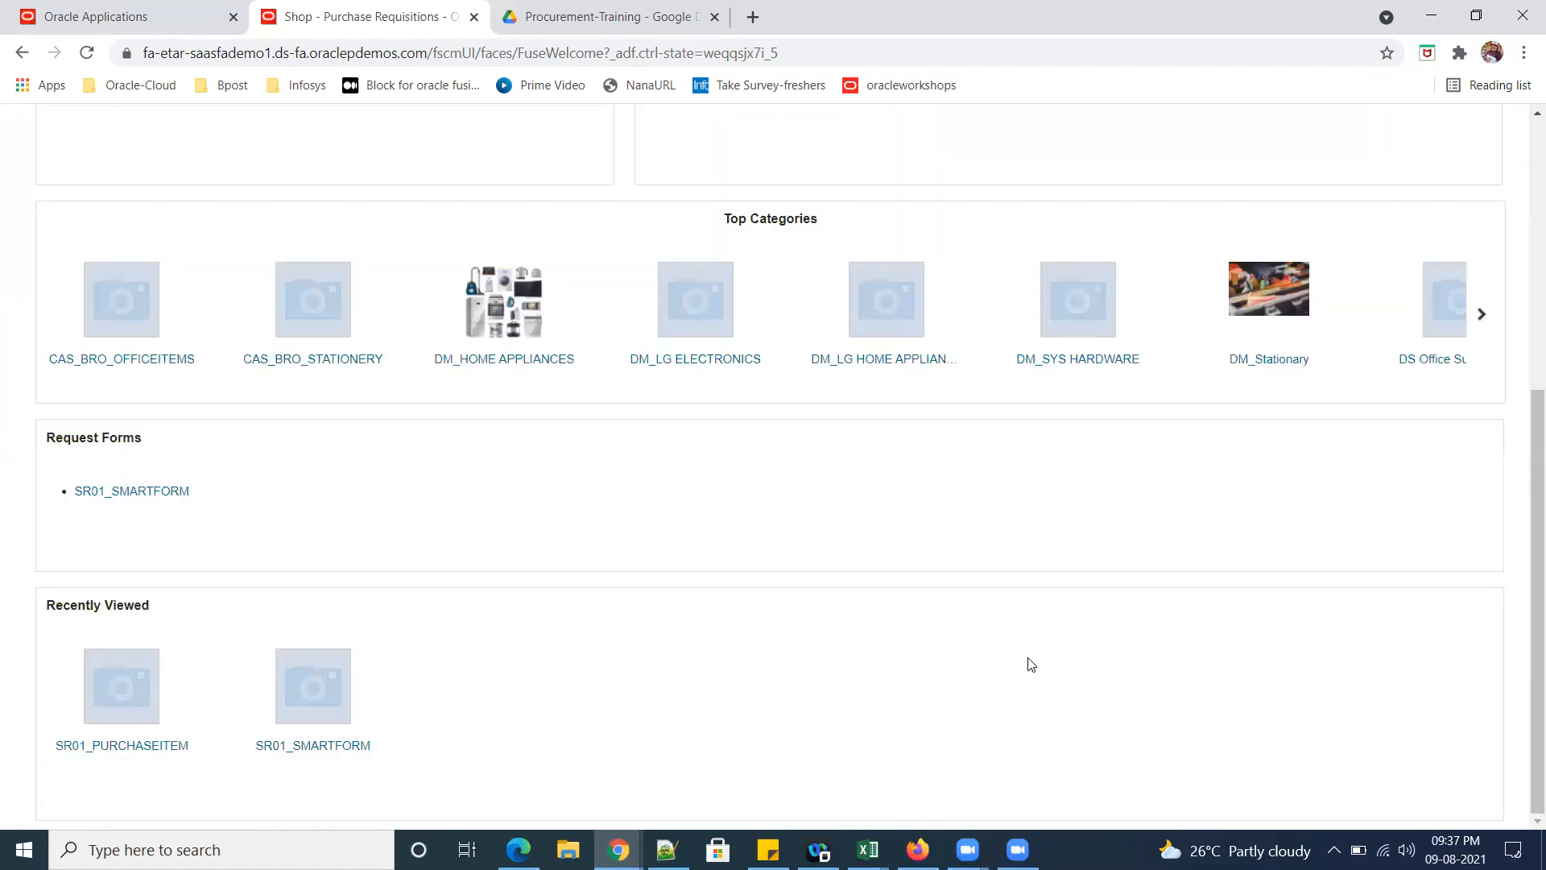
pyautogui.scroll(5, 680, 279)
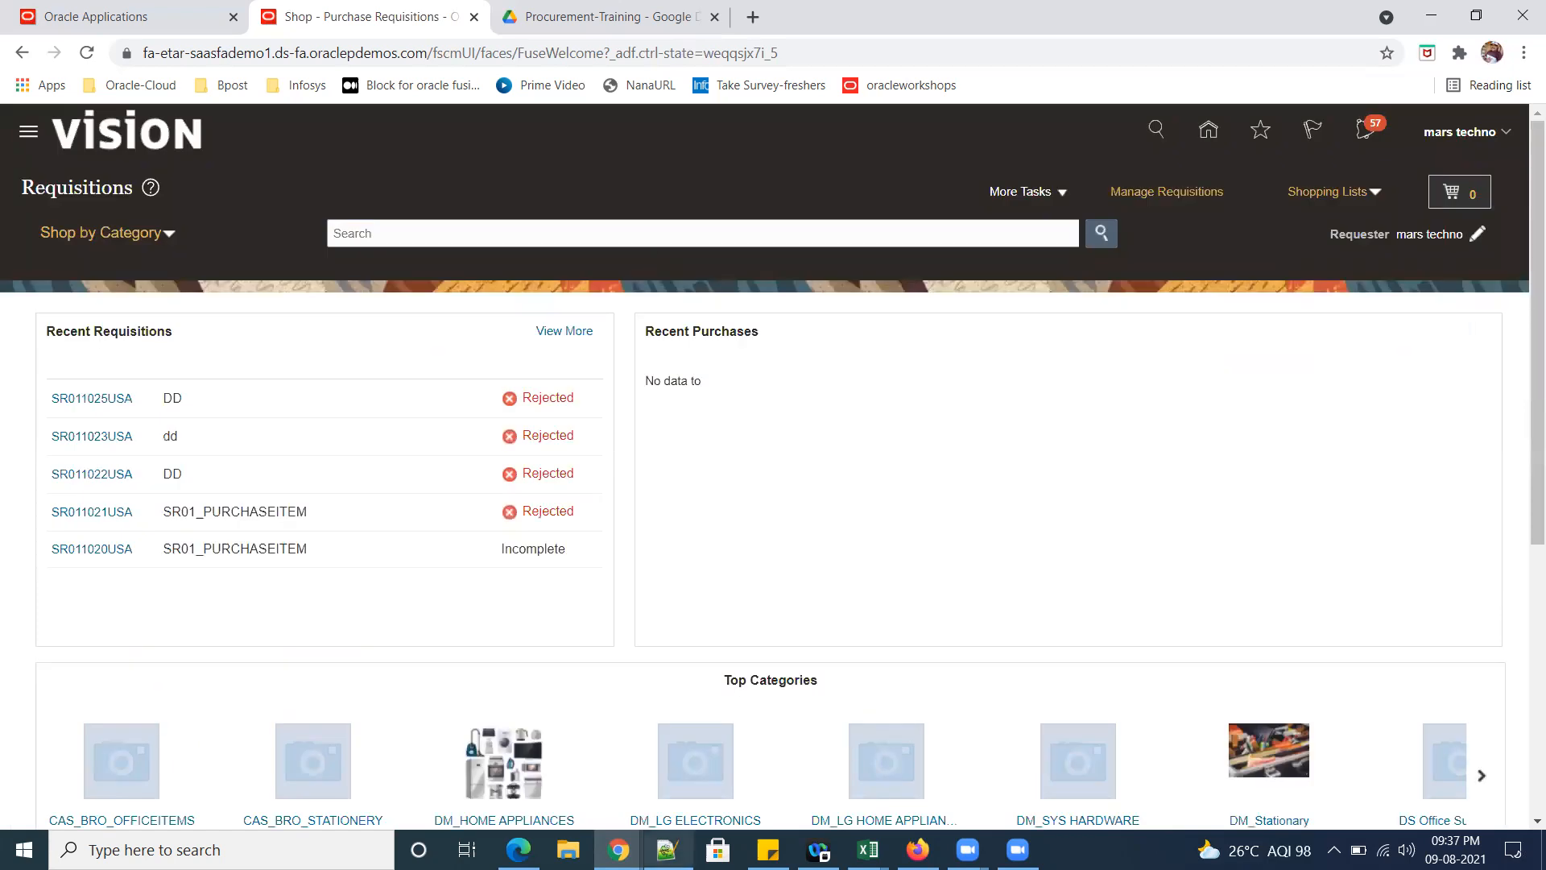
pyautogui.hotkey('alt', 'Tab')
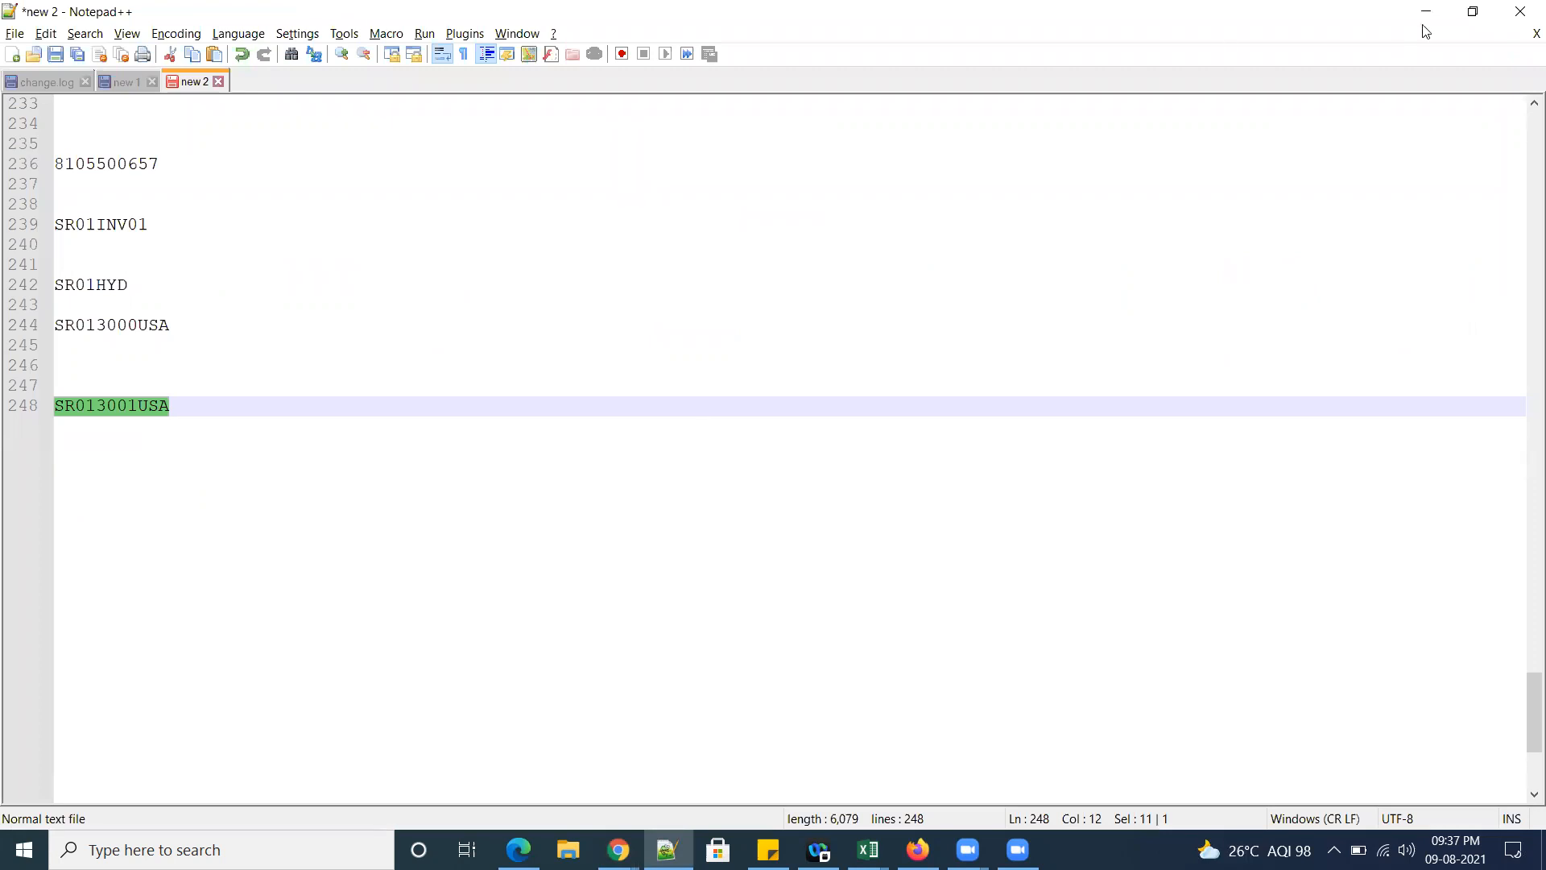
pyautogui.hotkey('alt', 'Tab')
pyautogui.click(426, 235)
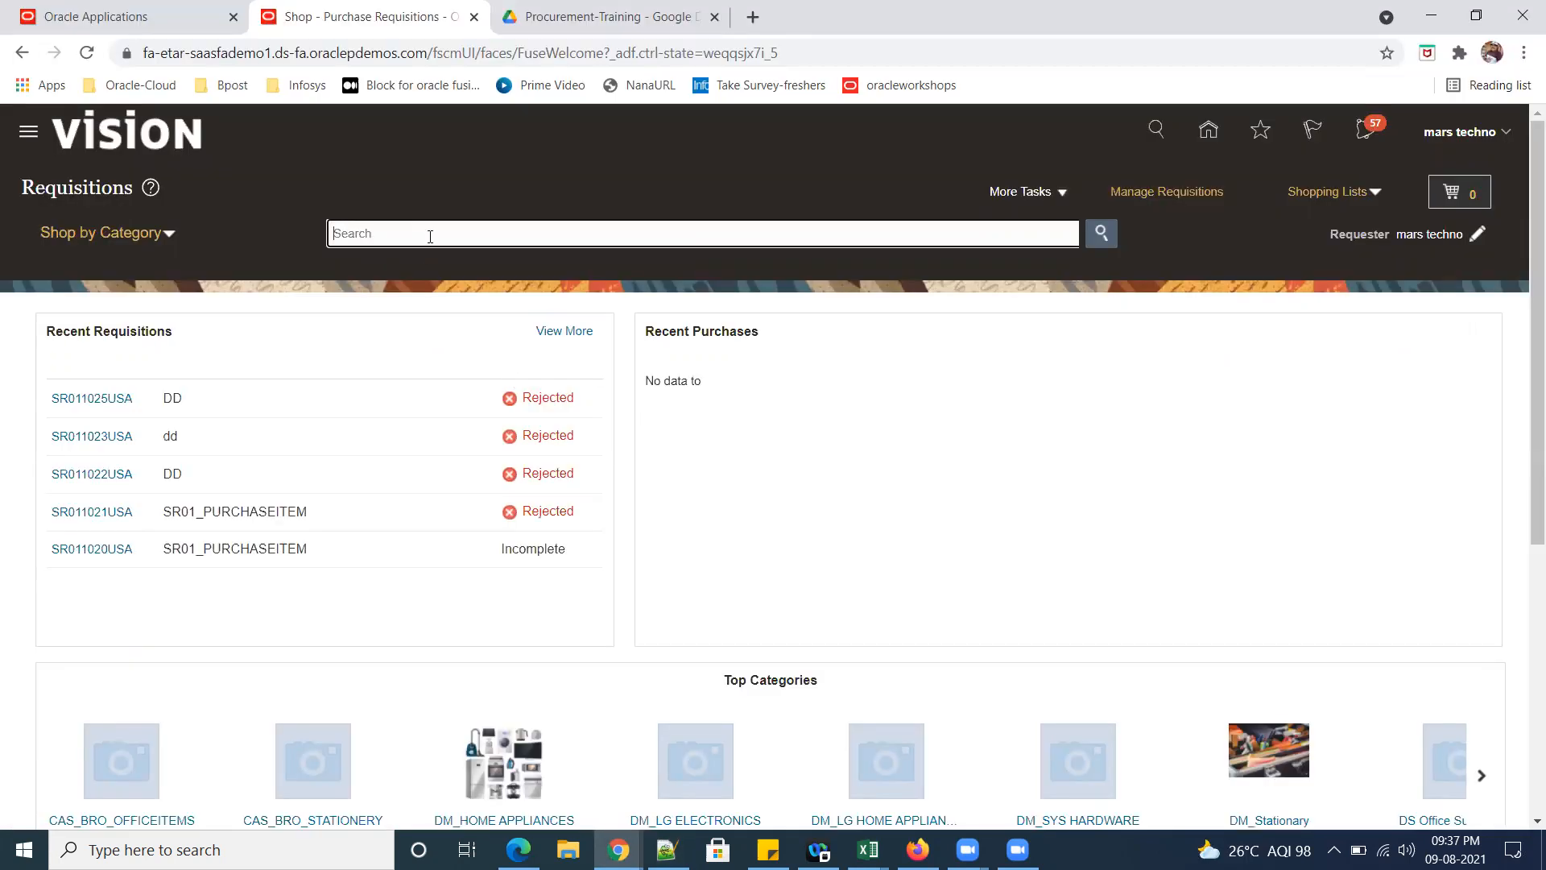
pyautogui.write('SR013001USA')
pyautogui.press('Return')
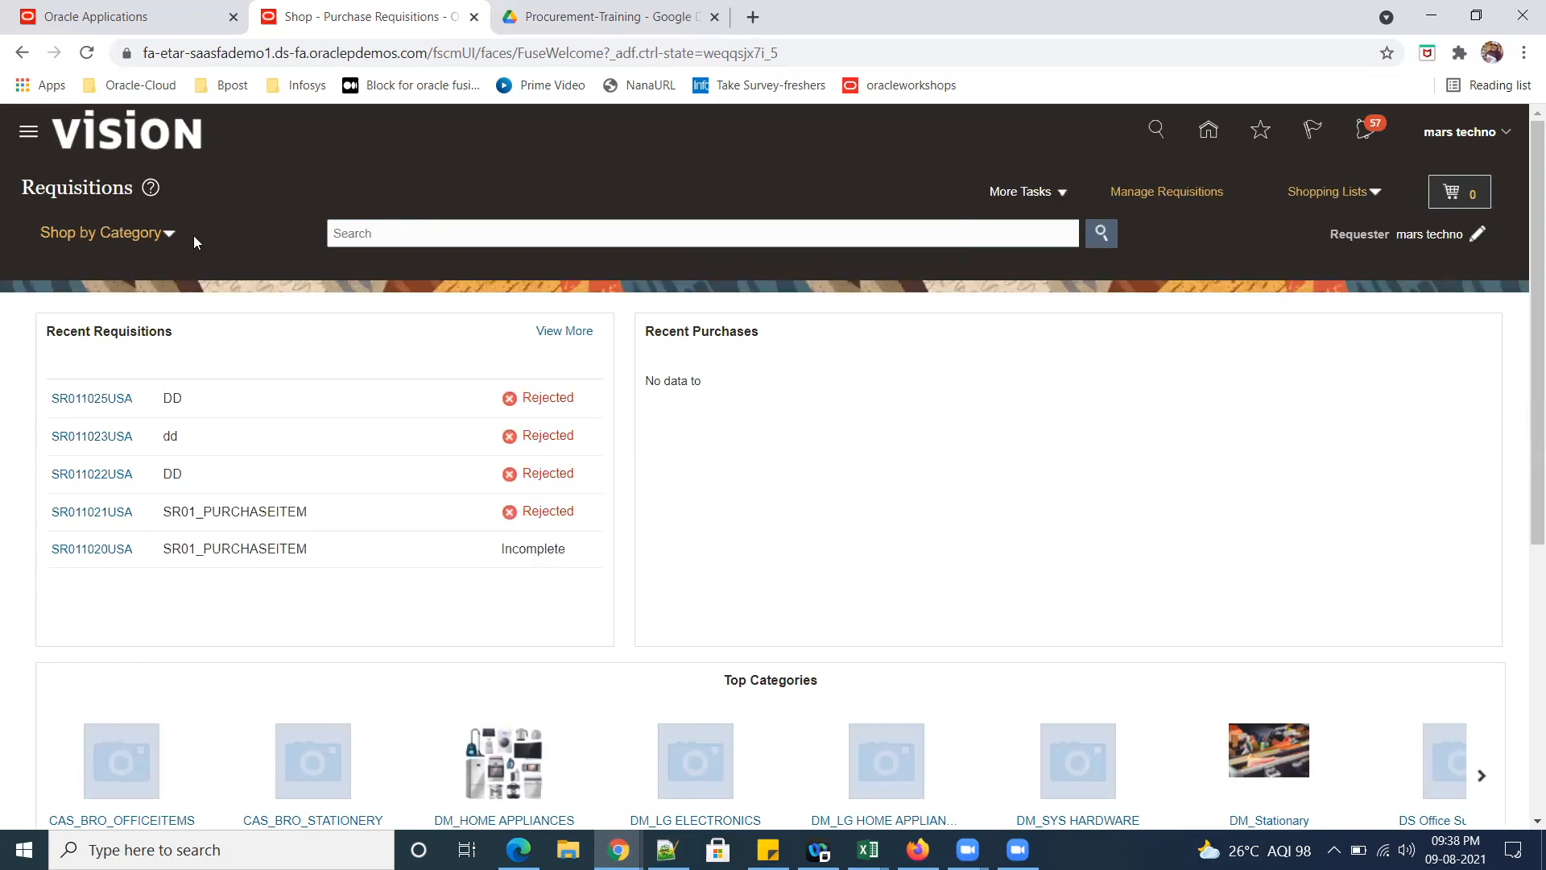
pyautogui.click(163, 233)
pyautogui.click(65, 274)
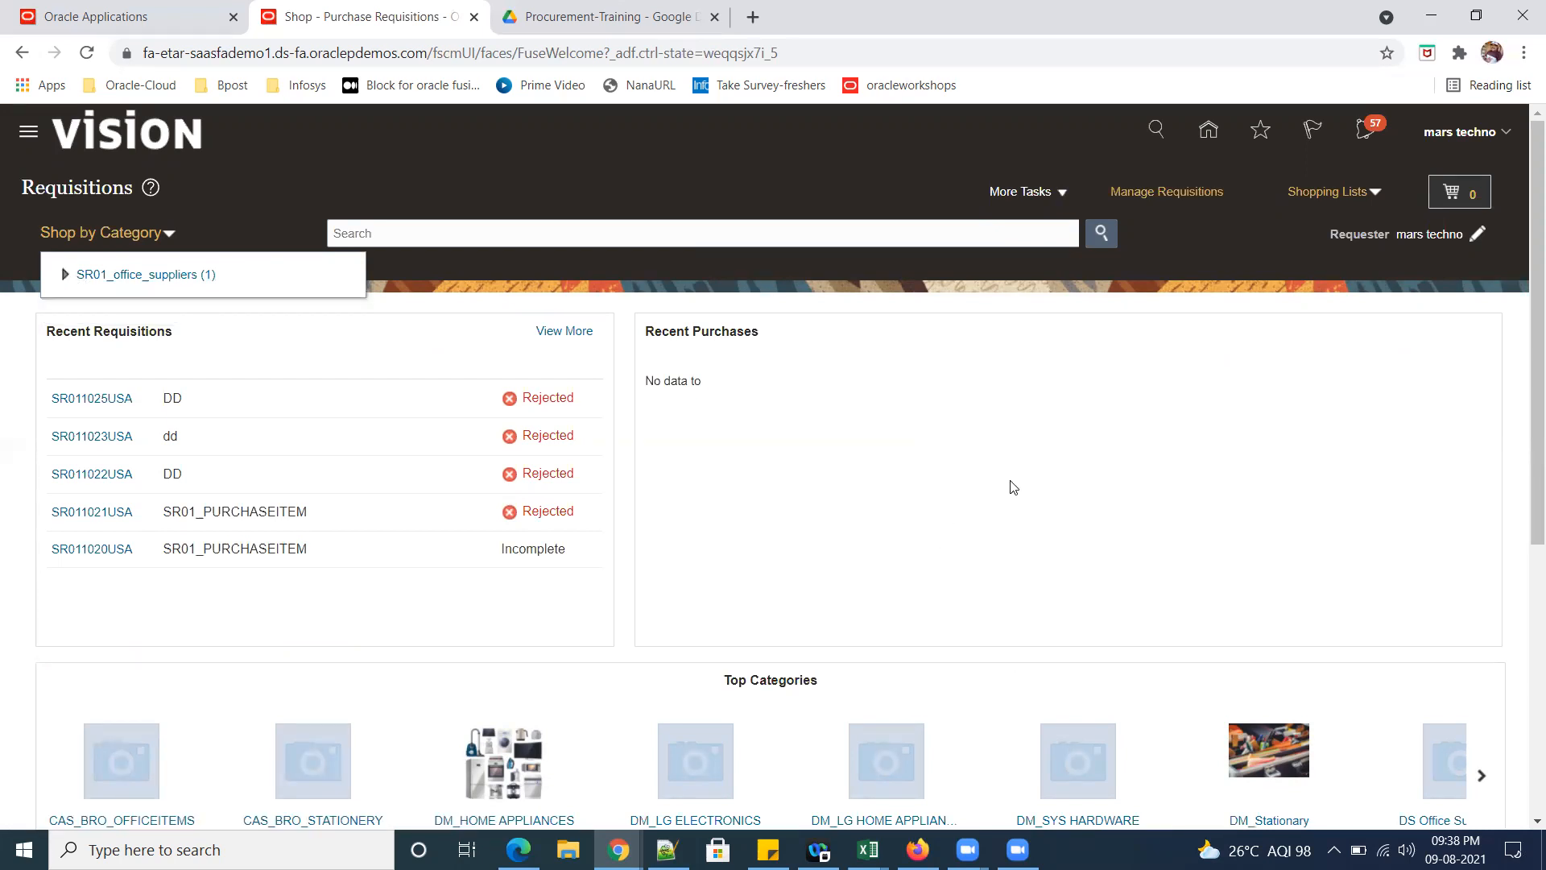
# Go back to the Catalogs work area and open SR02_LOCAL_CATALOG for editing from Manage Catalogs.
pyautogui.click(1460, 133)
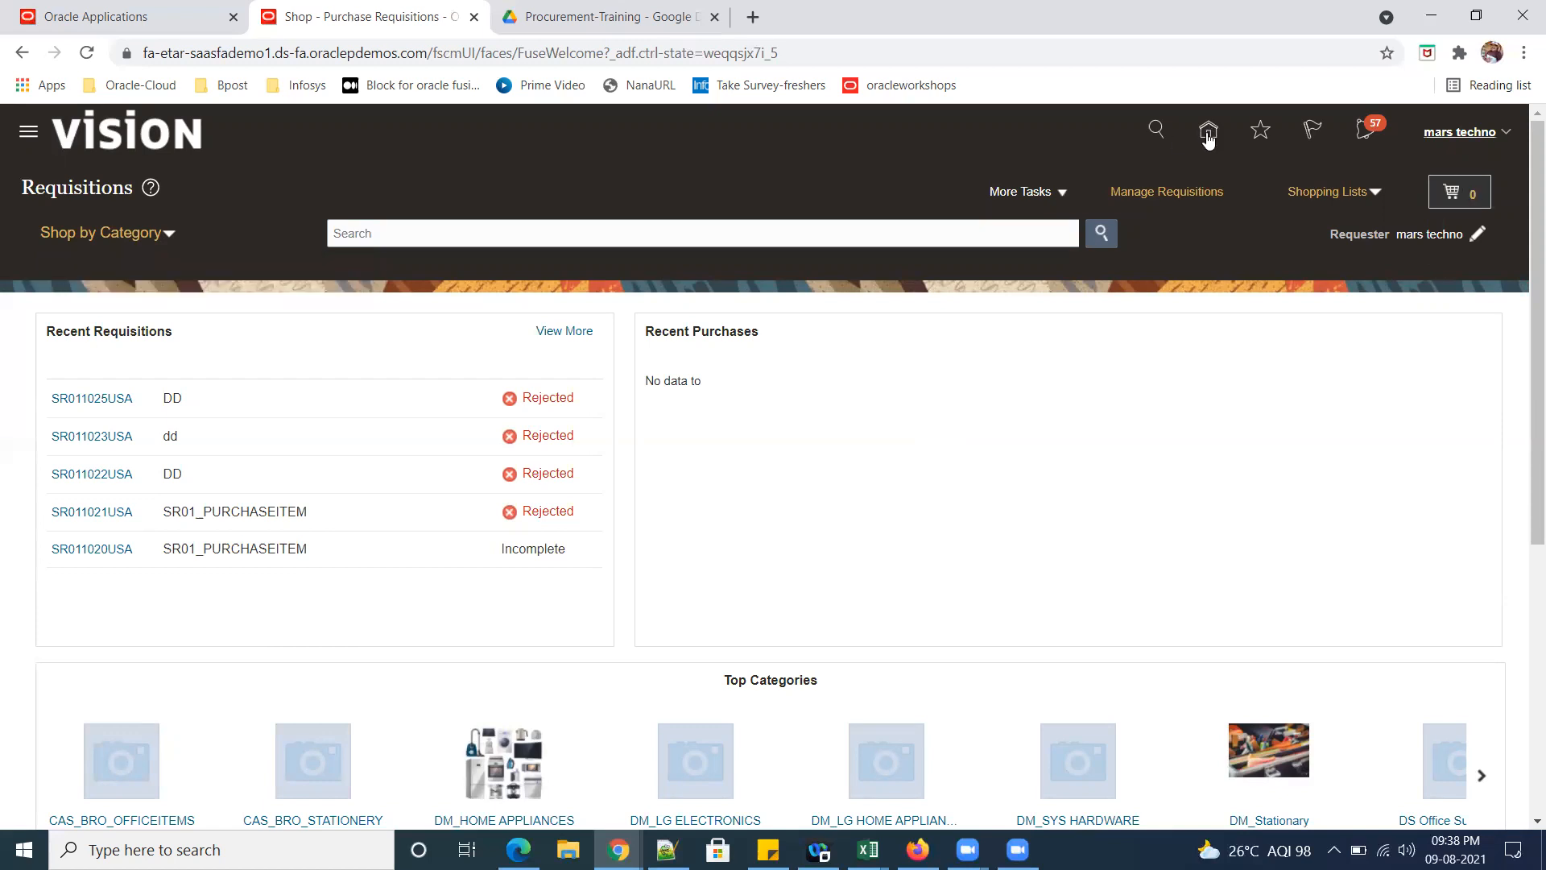
pyautogui.click(1037, 554)
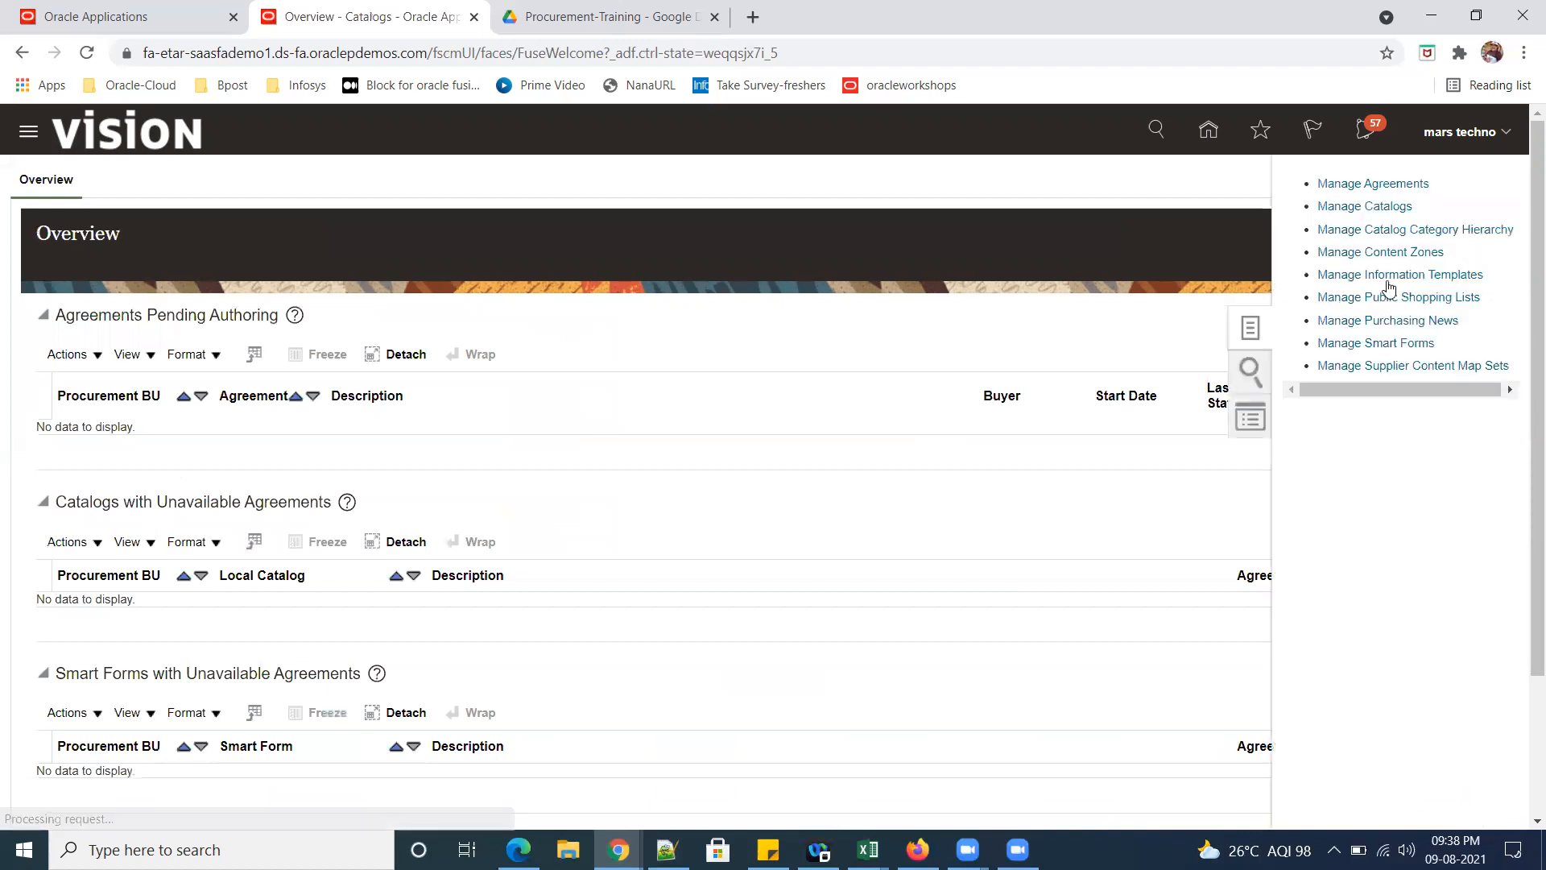
pyautogui.click(1333, 208)
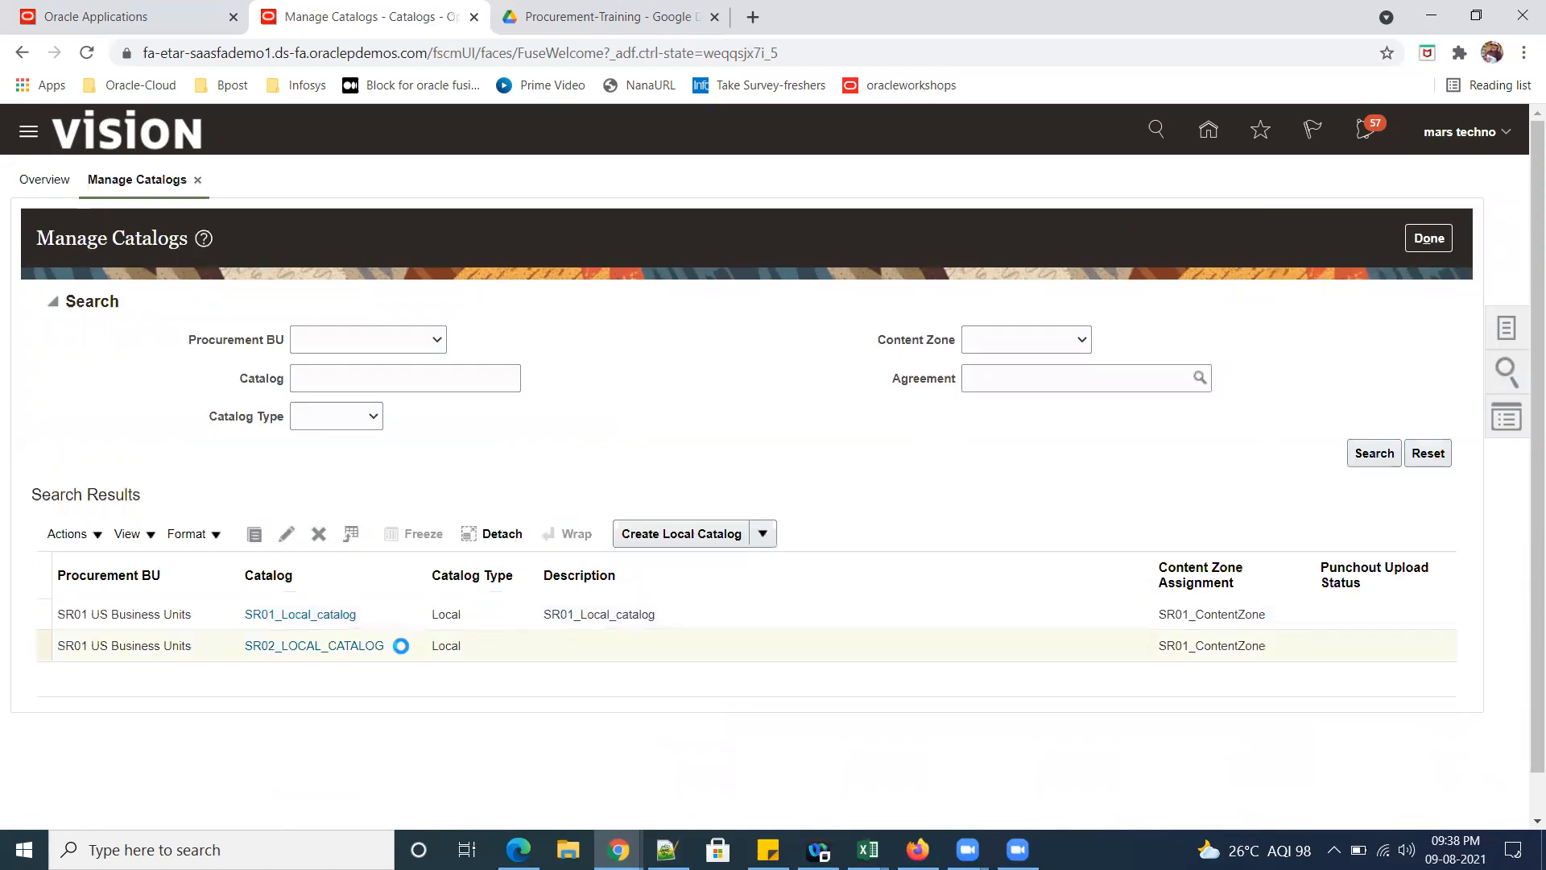
pyautogui.click(314, 649)
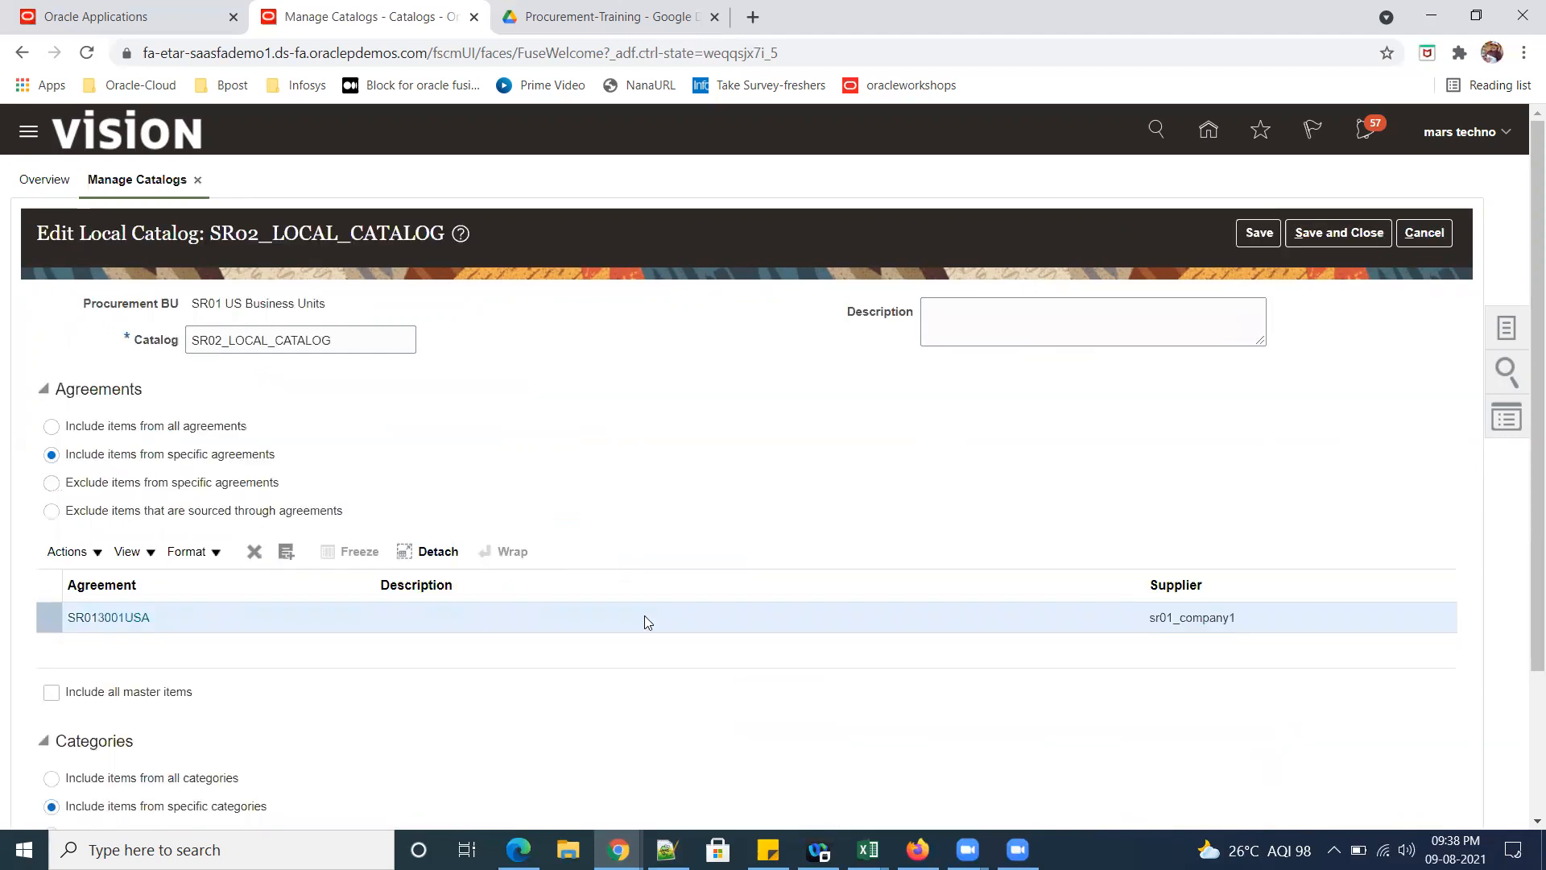
# Find categories matching sR02 and add the browsing category SR02_Electronic_items to the catalog's included categories.
pyautogui.scroll(-2, 228, 743)
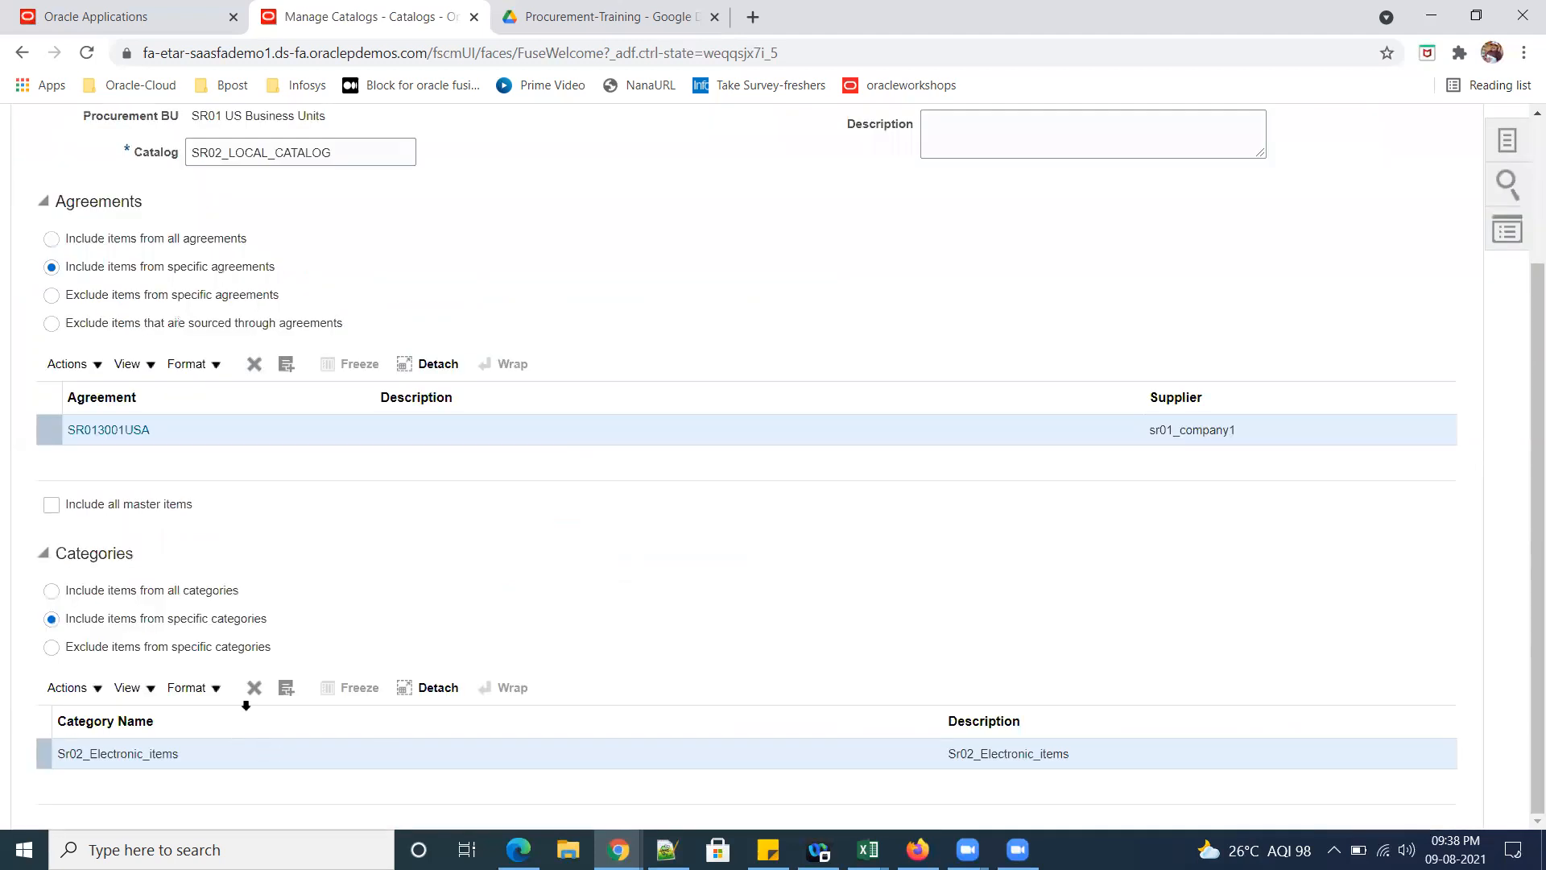
pyautogui.click(284, 691)
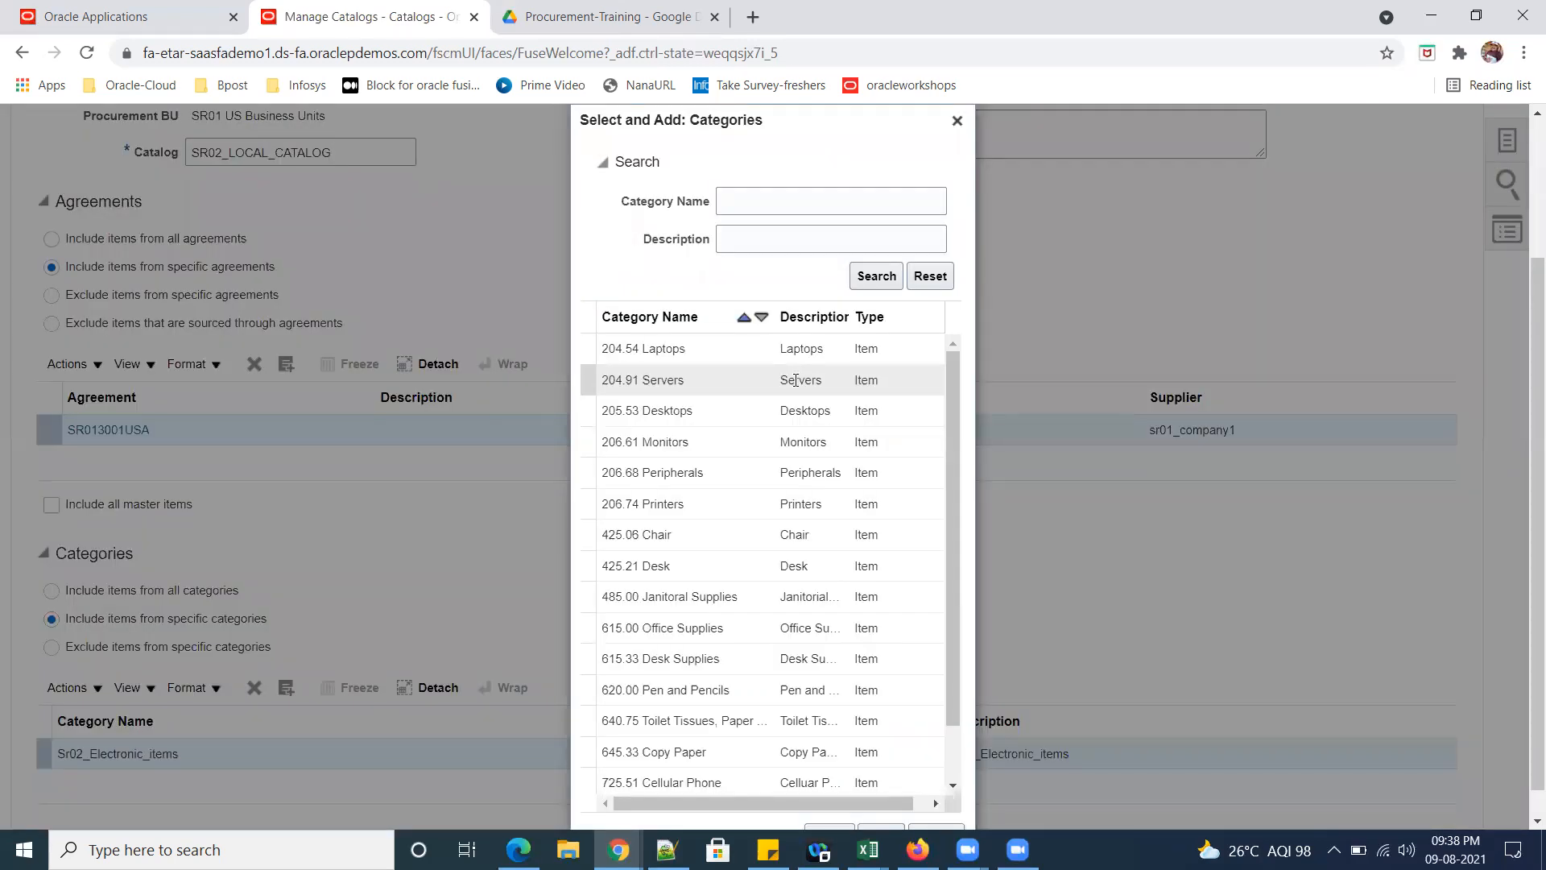
pyautogui.click(765, 205)
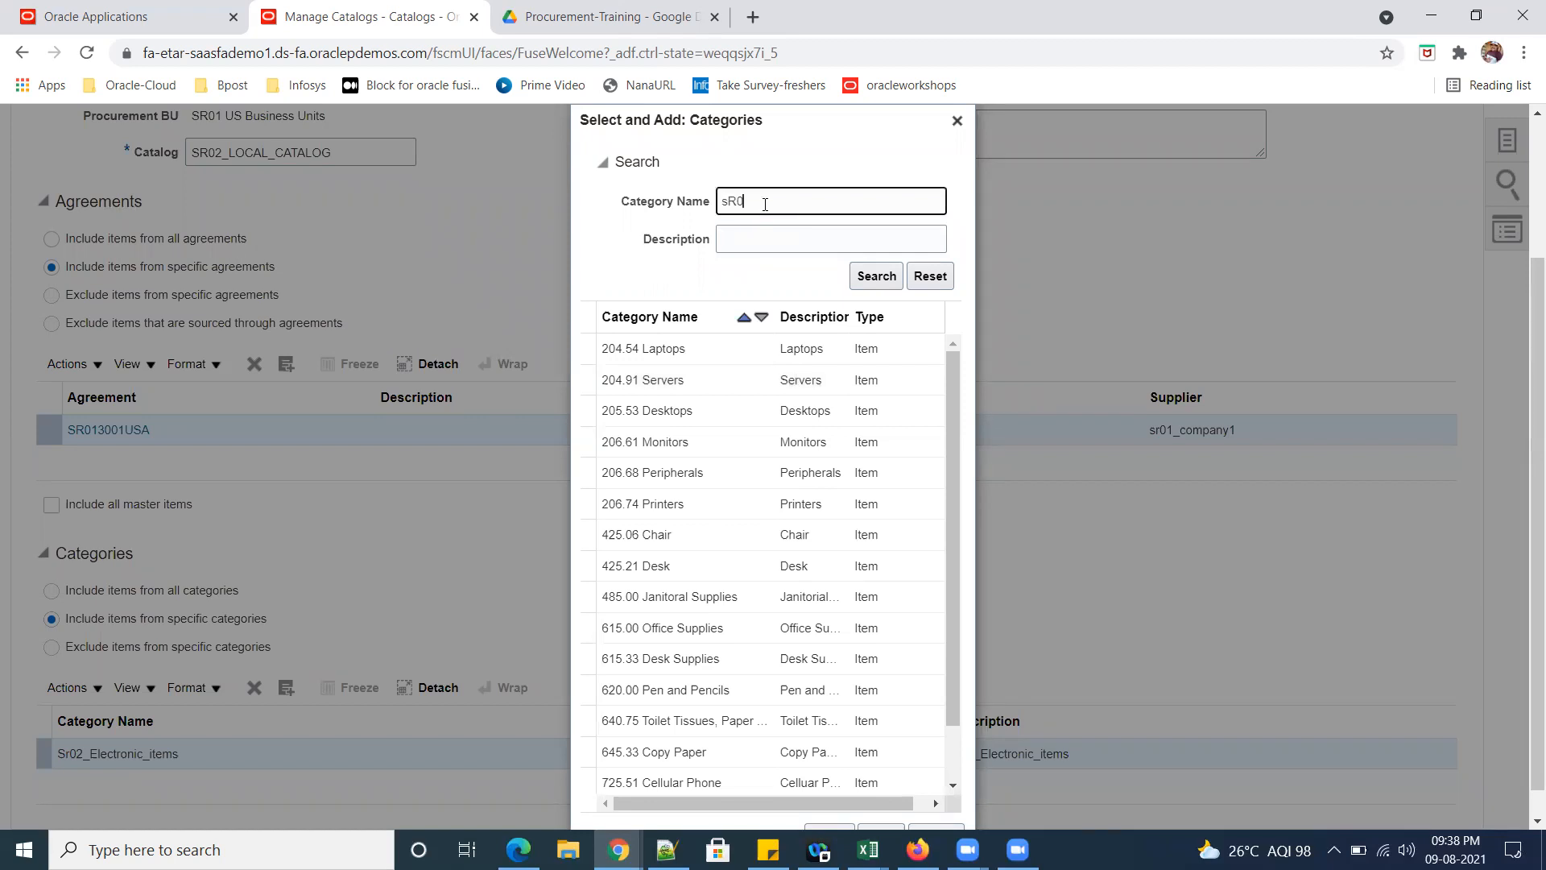
pyautogui.write('sR02')
pyautogui.press('Return')
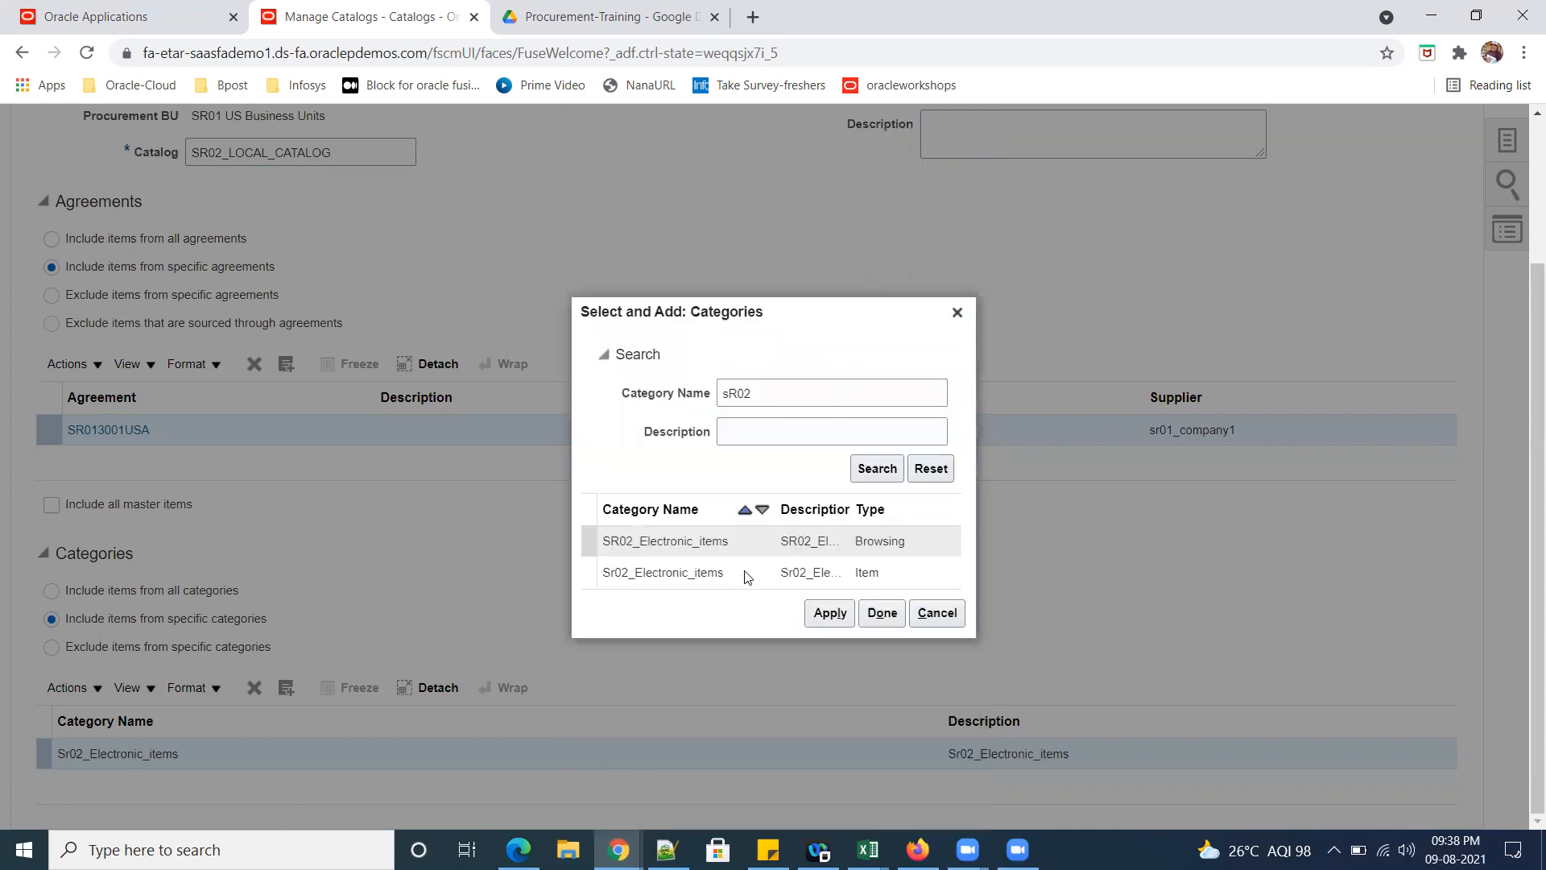
pyautogui.click(719, 553)
pyautogui.click(869, 619)
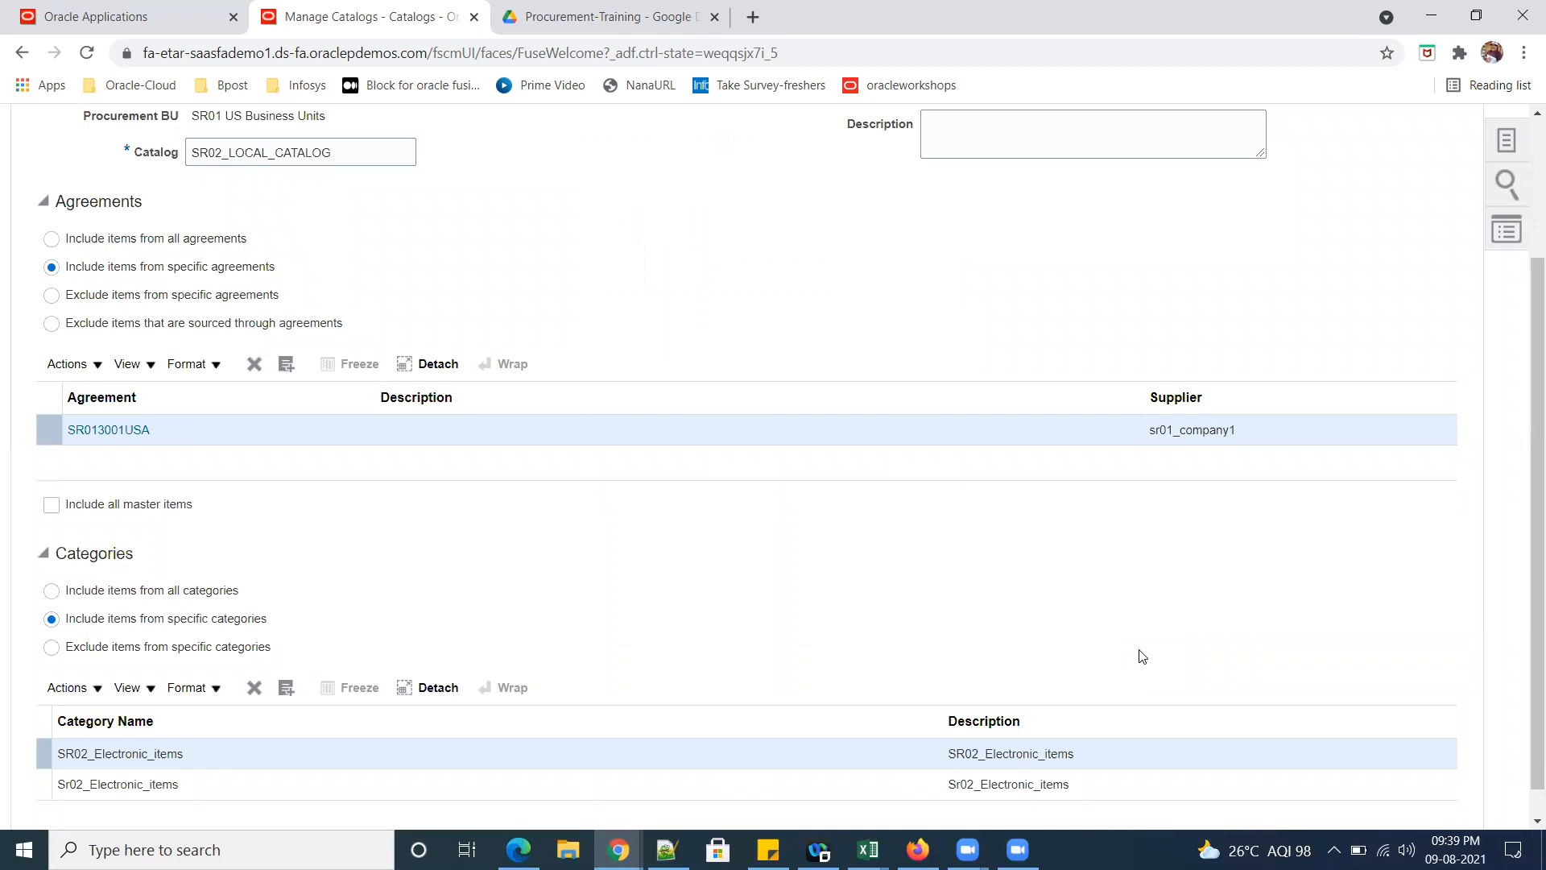
# Save and close SR02_LOCAL_CATALOG, leave Manage Catalogs, and check the requisition shop's category list.
pyautogui.scroll(3, 1525, 270)
pyautogui.click(1333, 234)
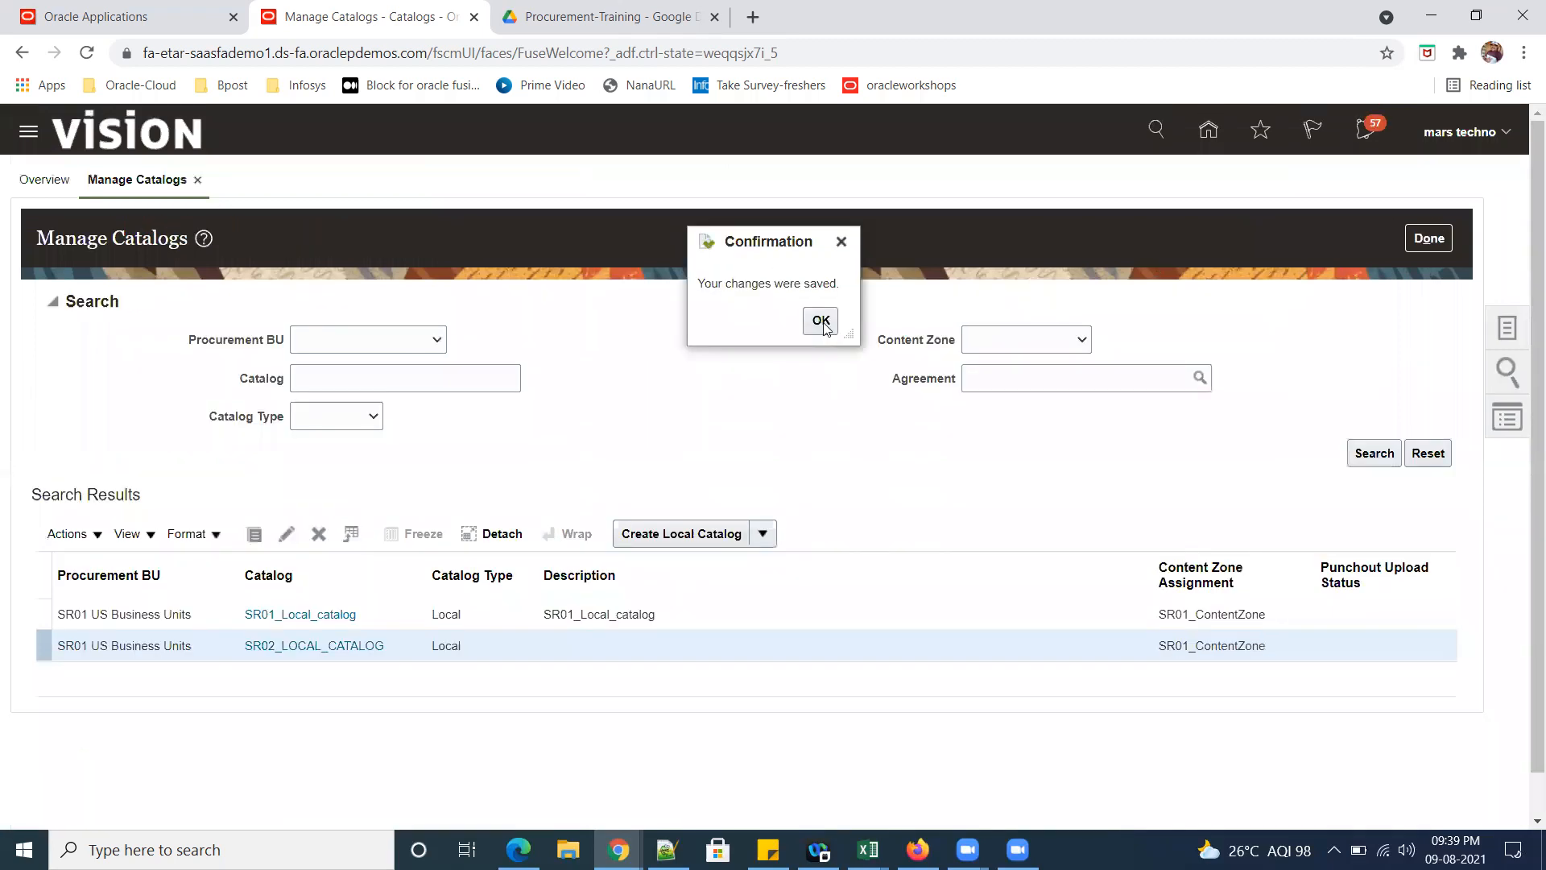
pyautogui.click(819, 318)
pyautogui.click(1429, 238)
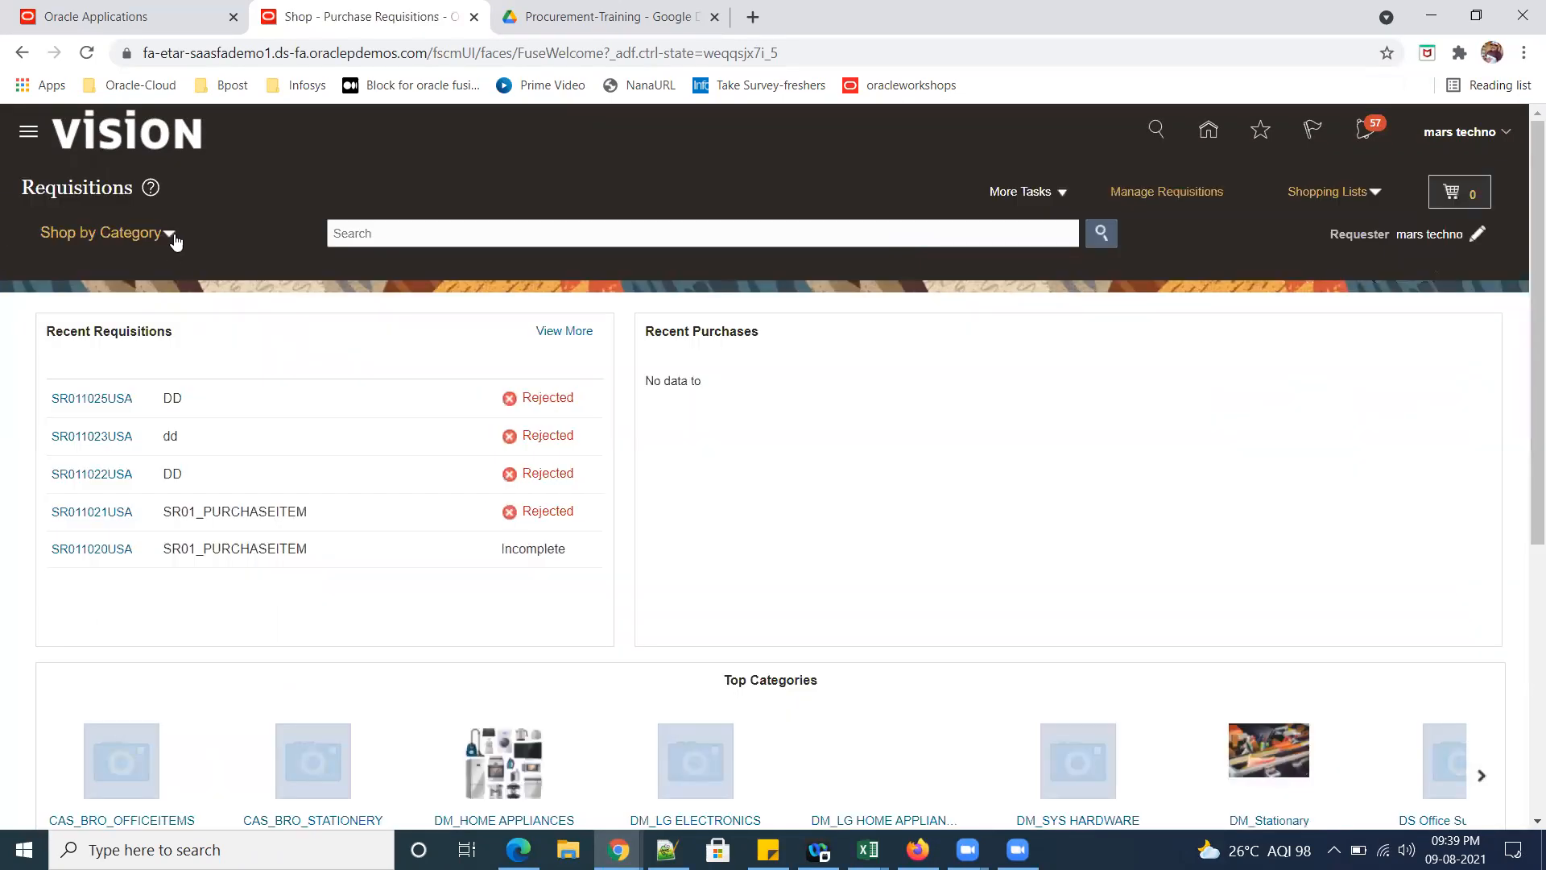
pyautogui.click(167, 235)
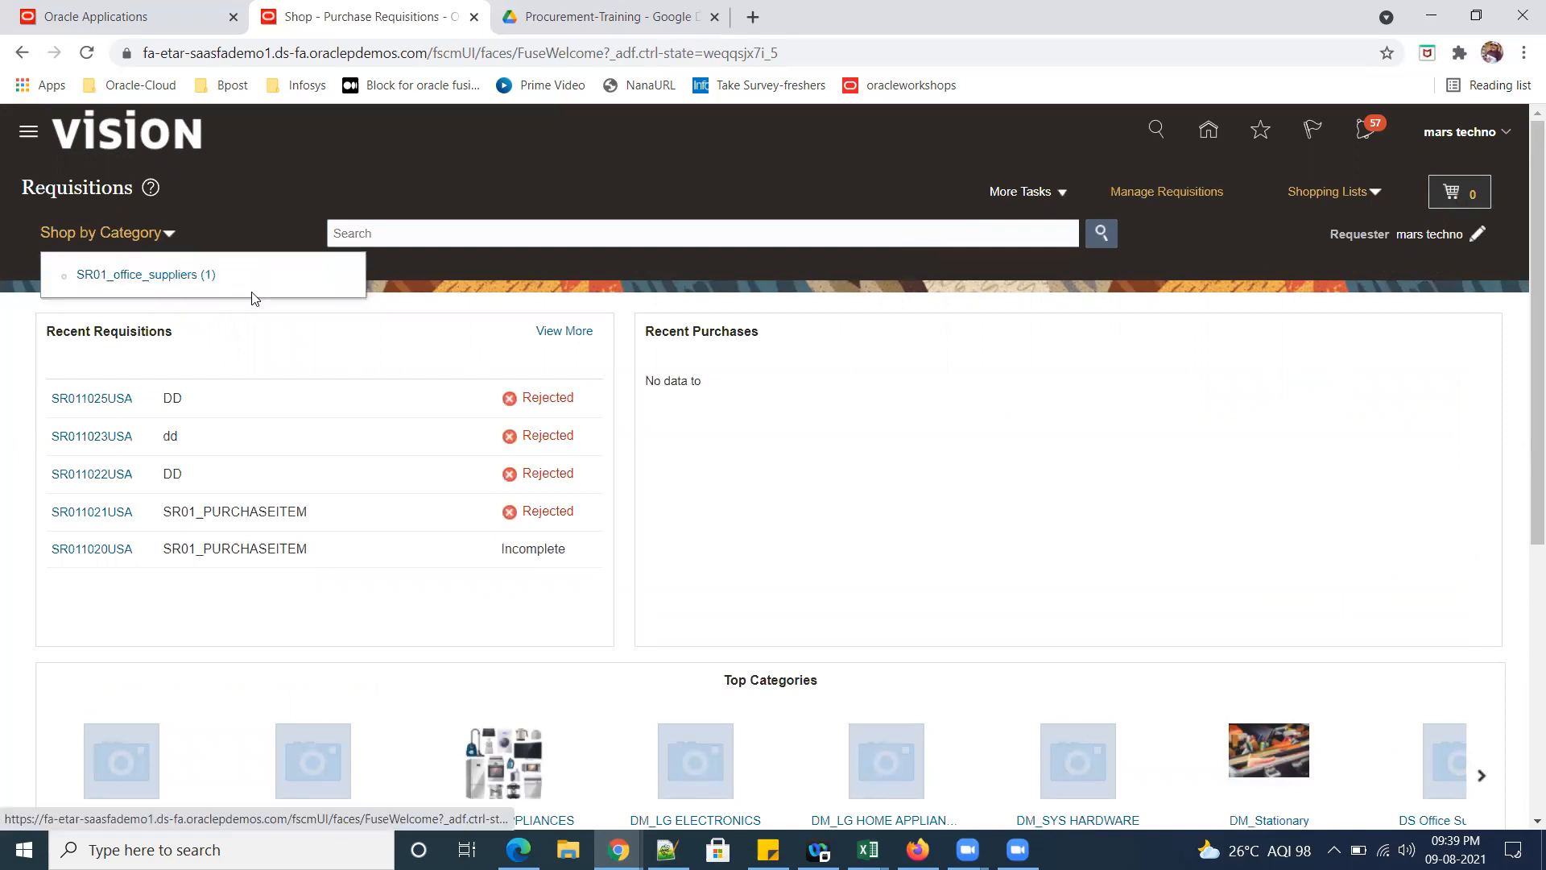
# Sign out and back in, reopen the requisition shop, and expand SR01_office_suppliers in its category list.
pyautogui.click(1507, 136)
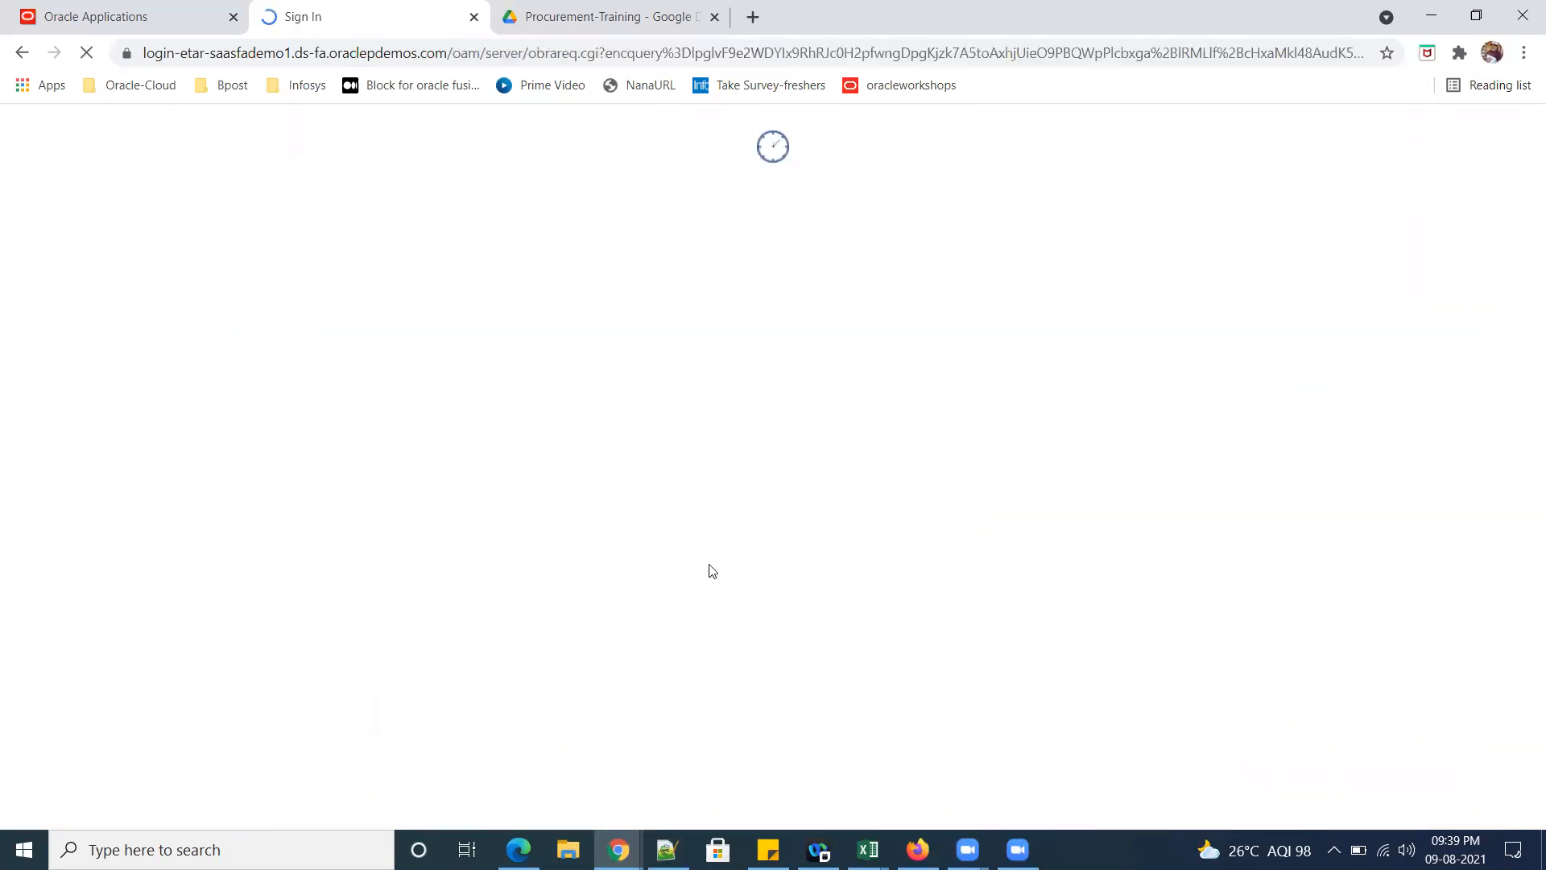
pyautogui.press('Return')
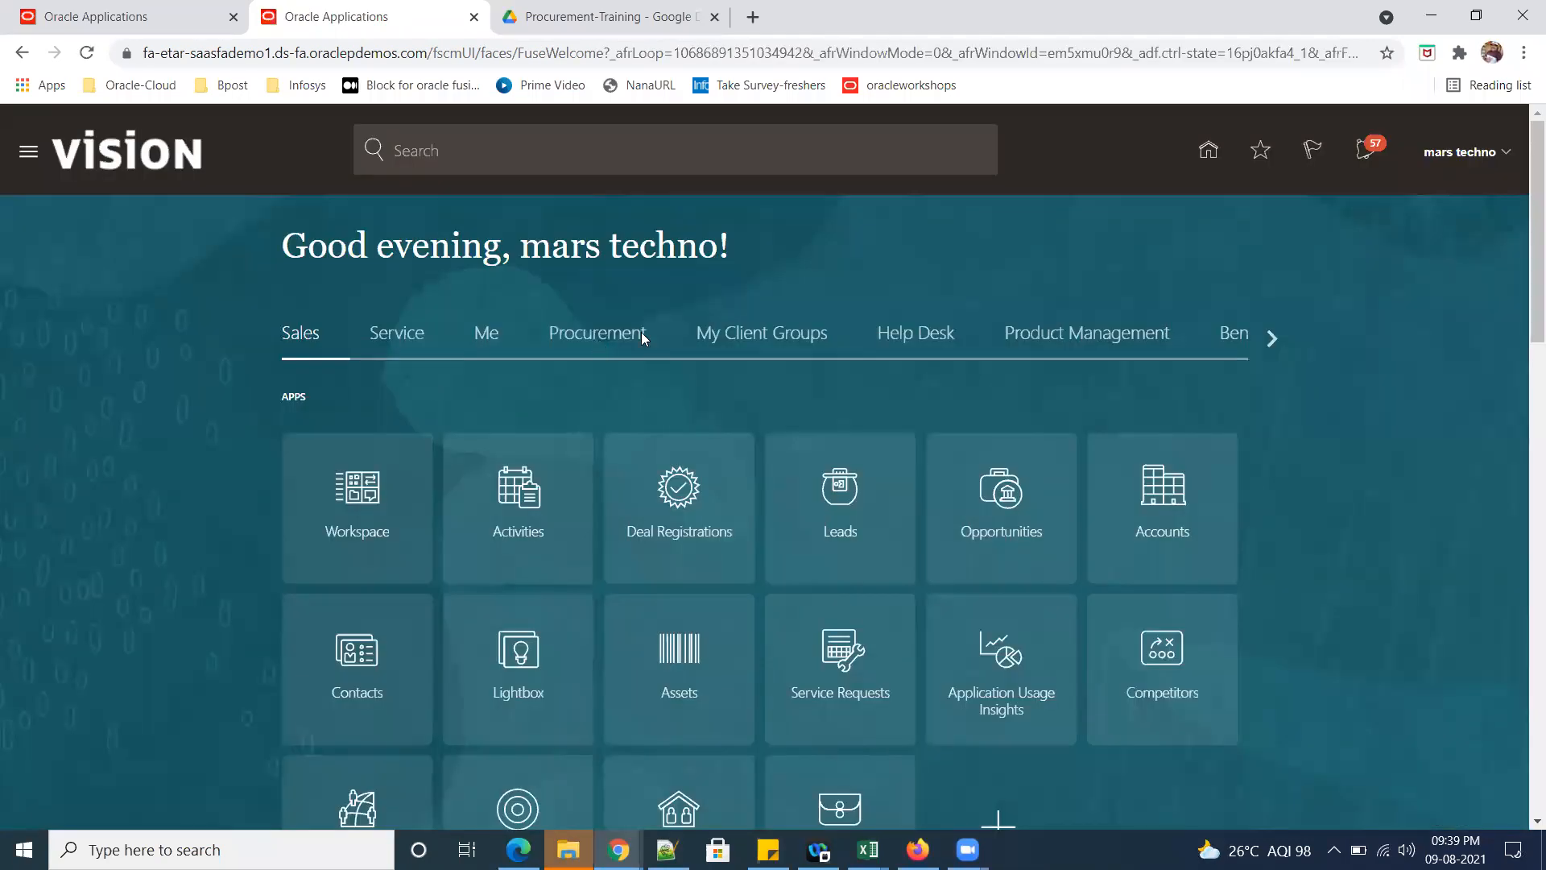
pyautogui.click(641, 332)
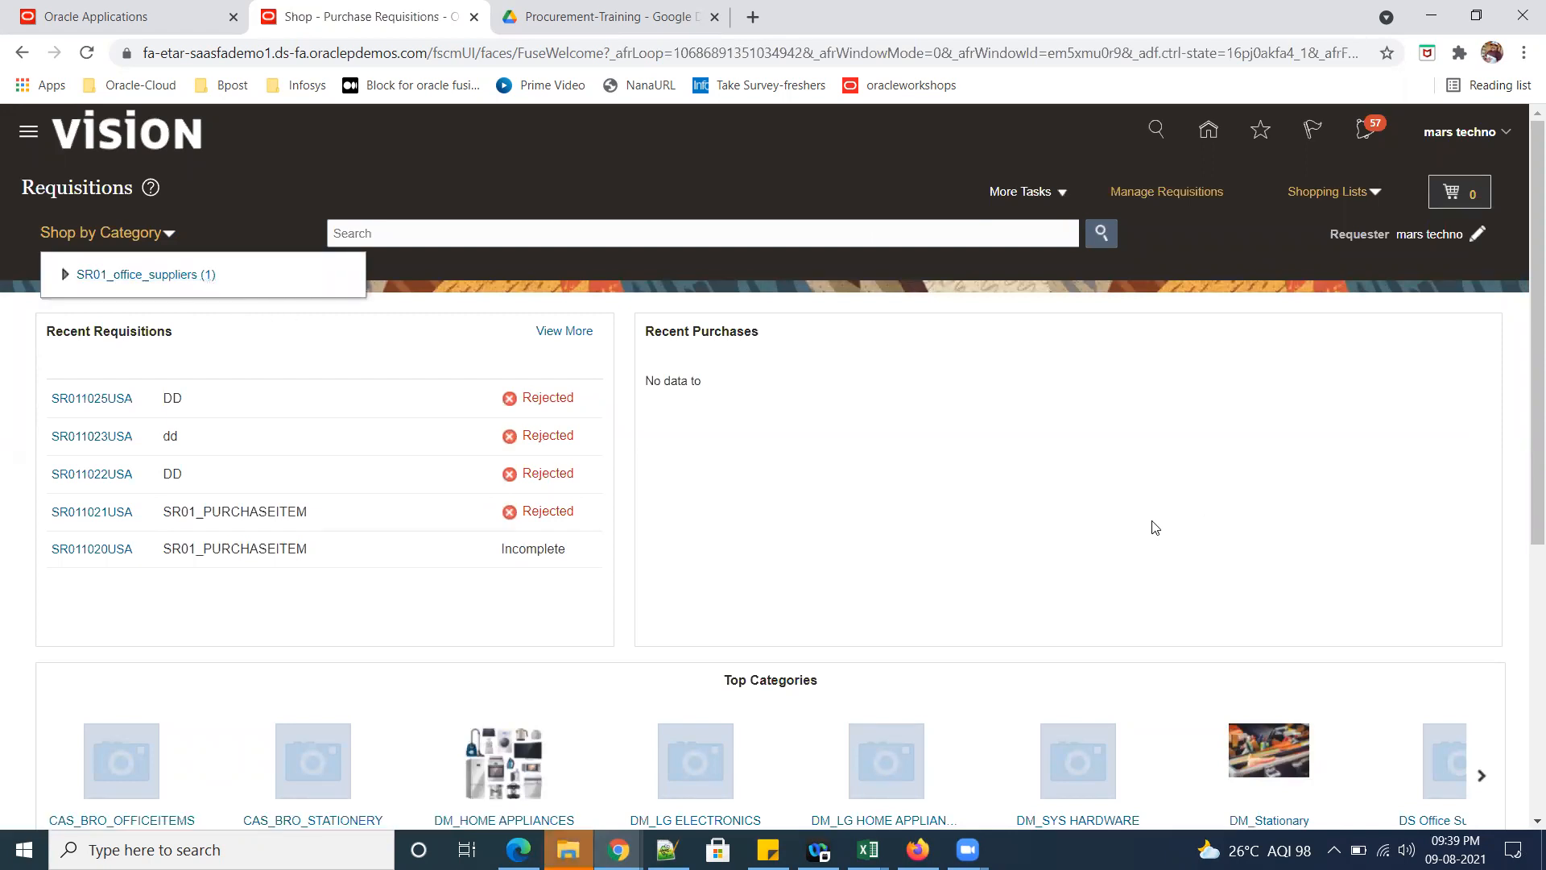
pyautogui.click(66, 274)
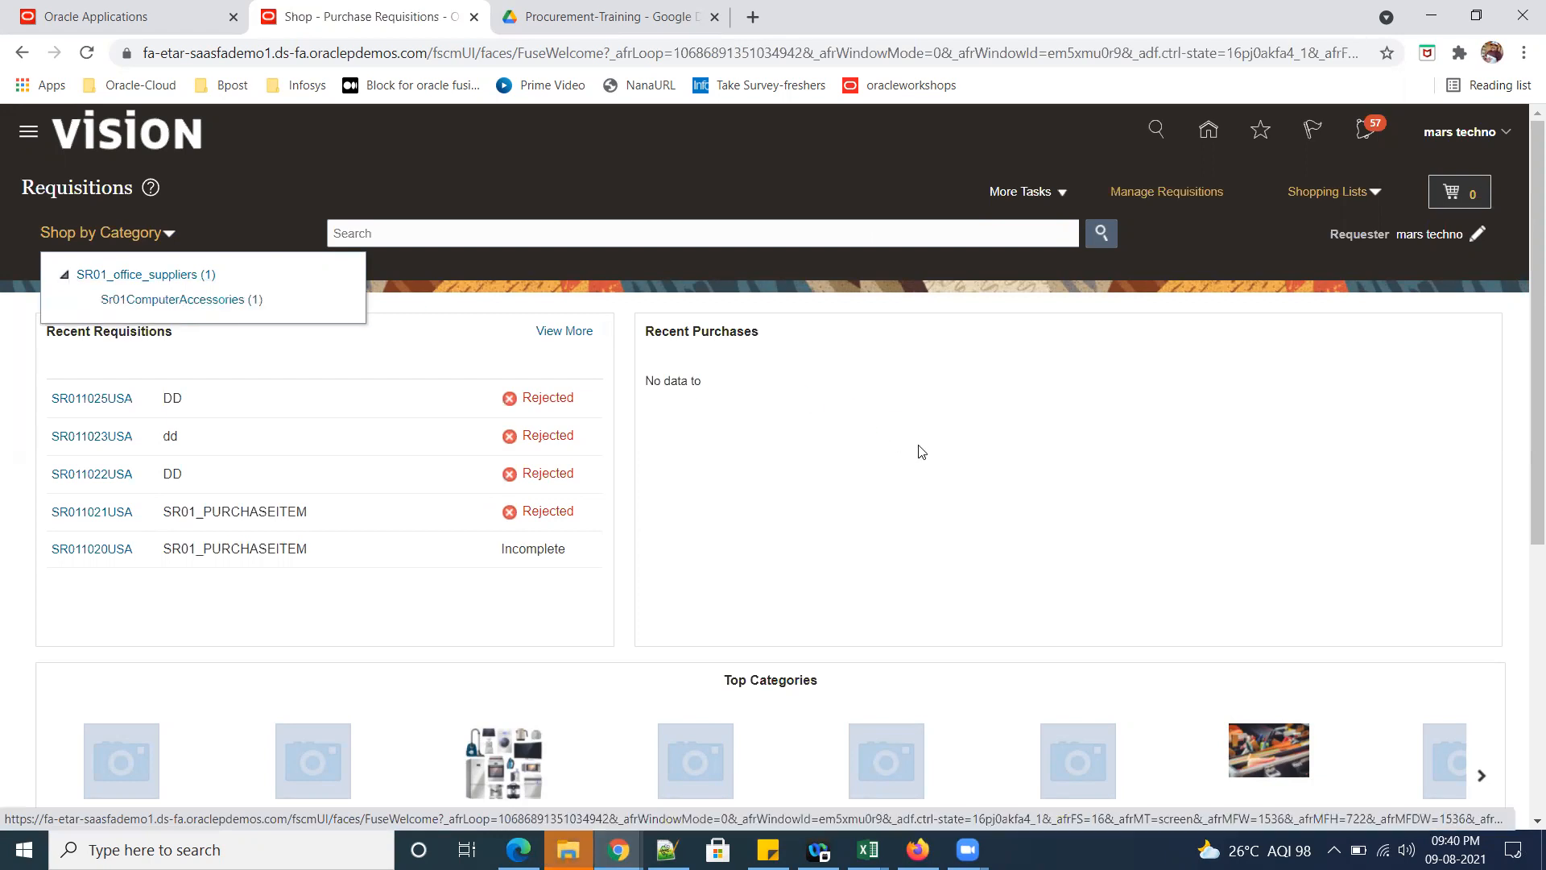
pyautogui.click(1014, 447)
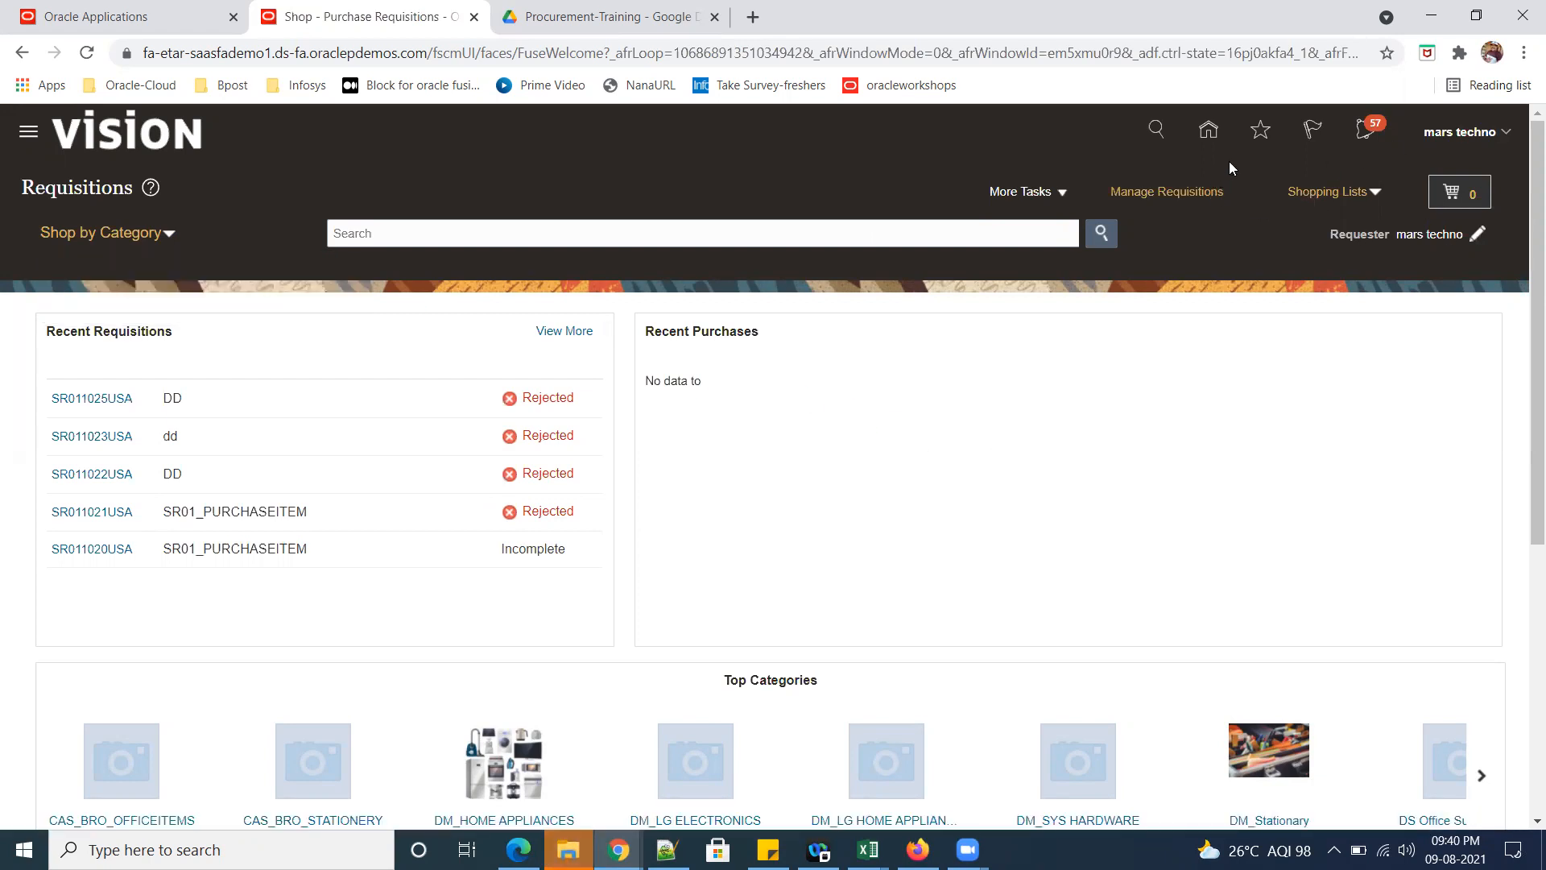
# Start a new content zone in the Catalogs work area's Manage Content Zones and name it sR02_CONTENT.
pyautogui.click(1208, 129)
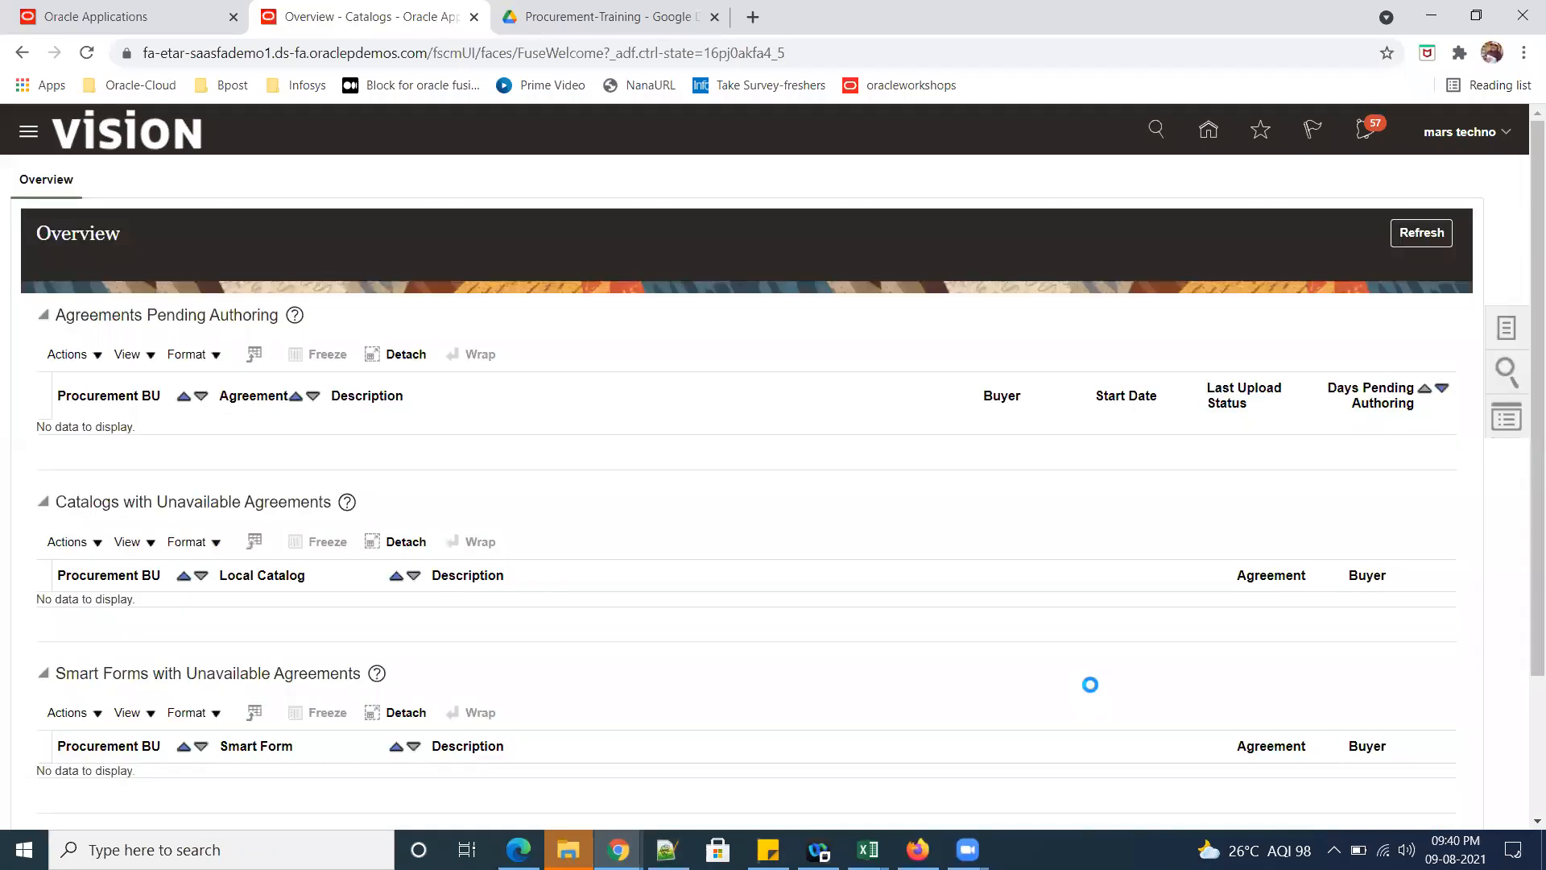
pyautogui.click(1507, 328)
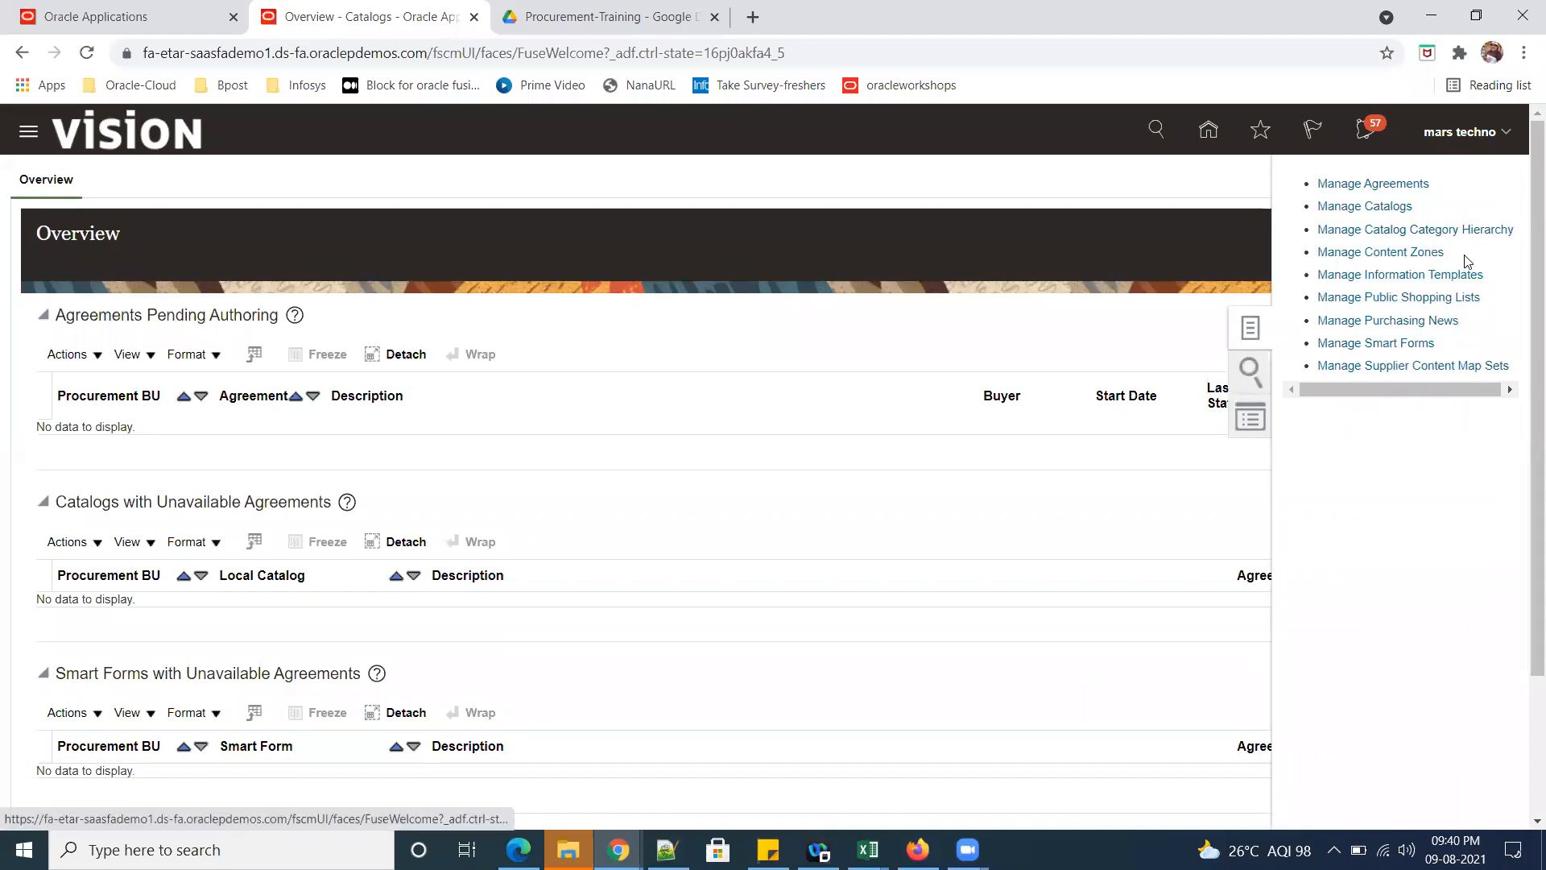
pyautogui.click(1415, 257)
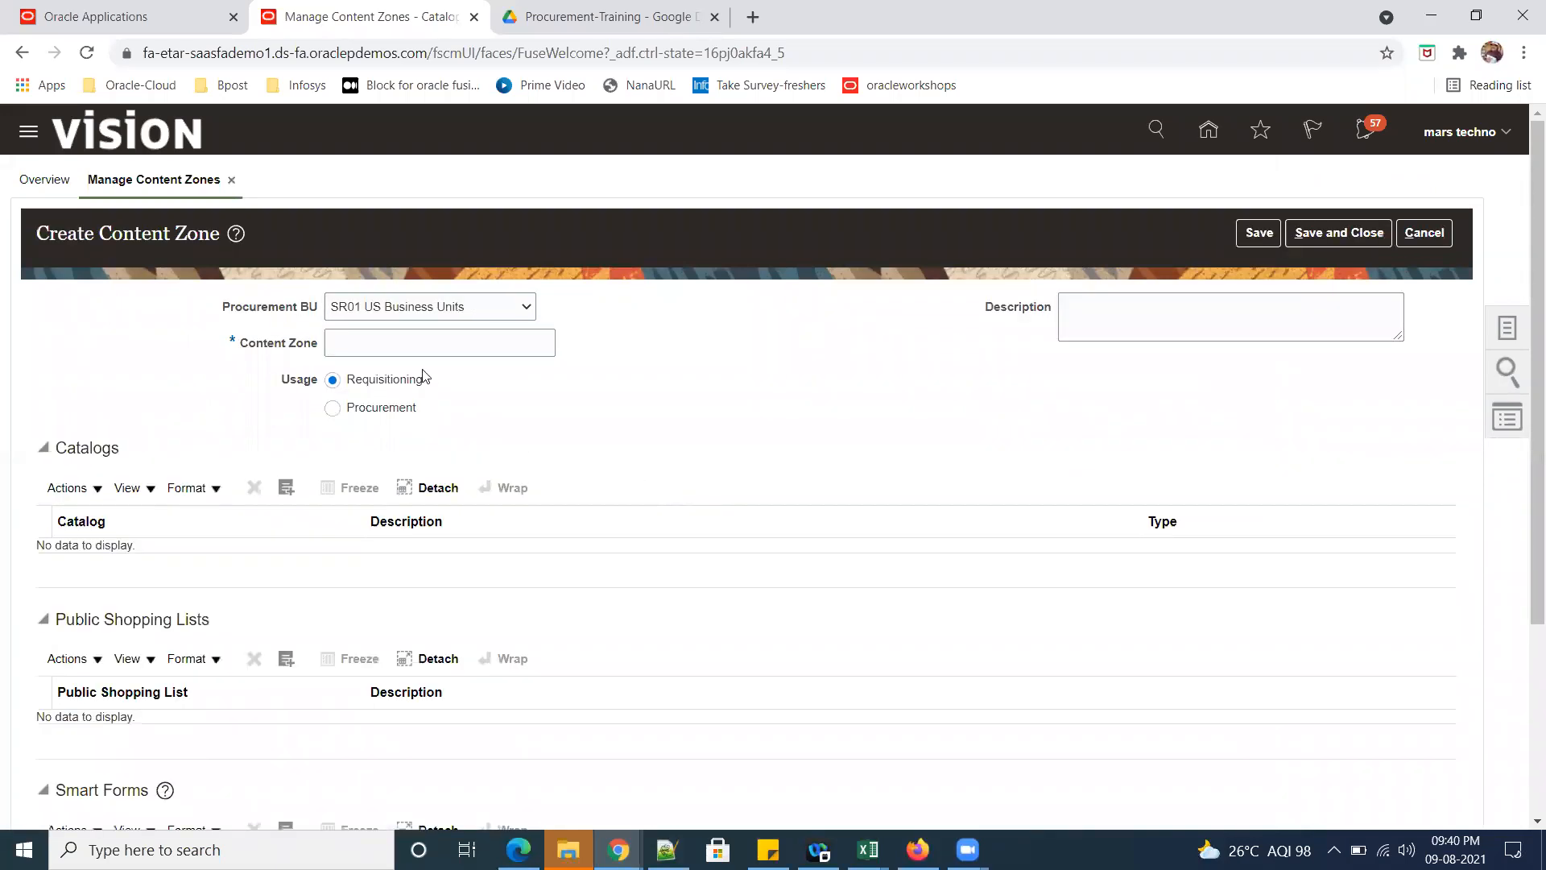
pyautogui.click(419, 348)
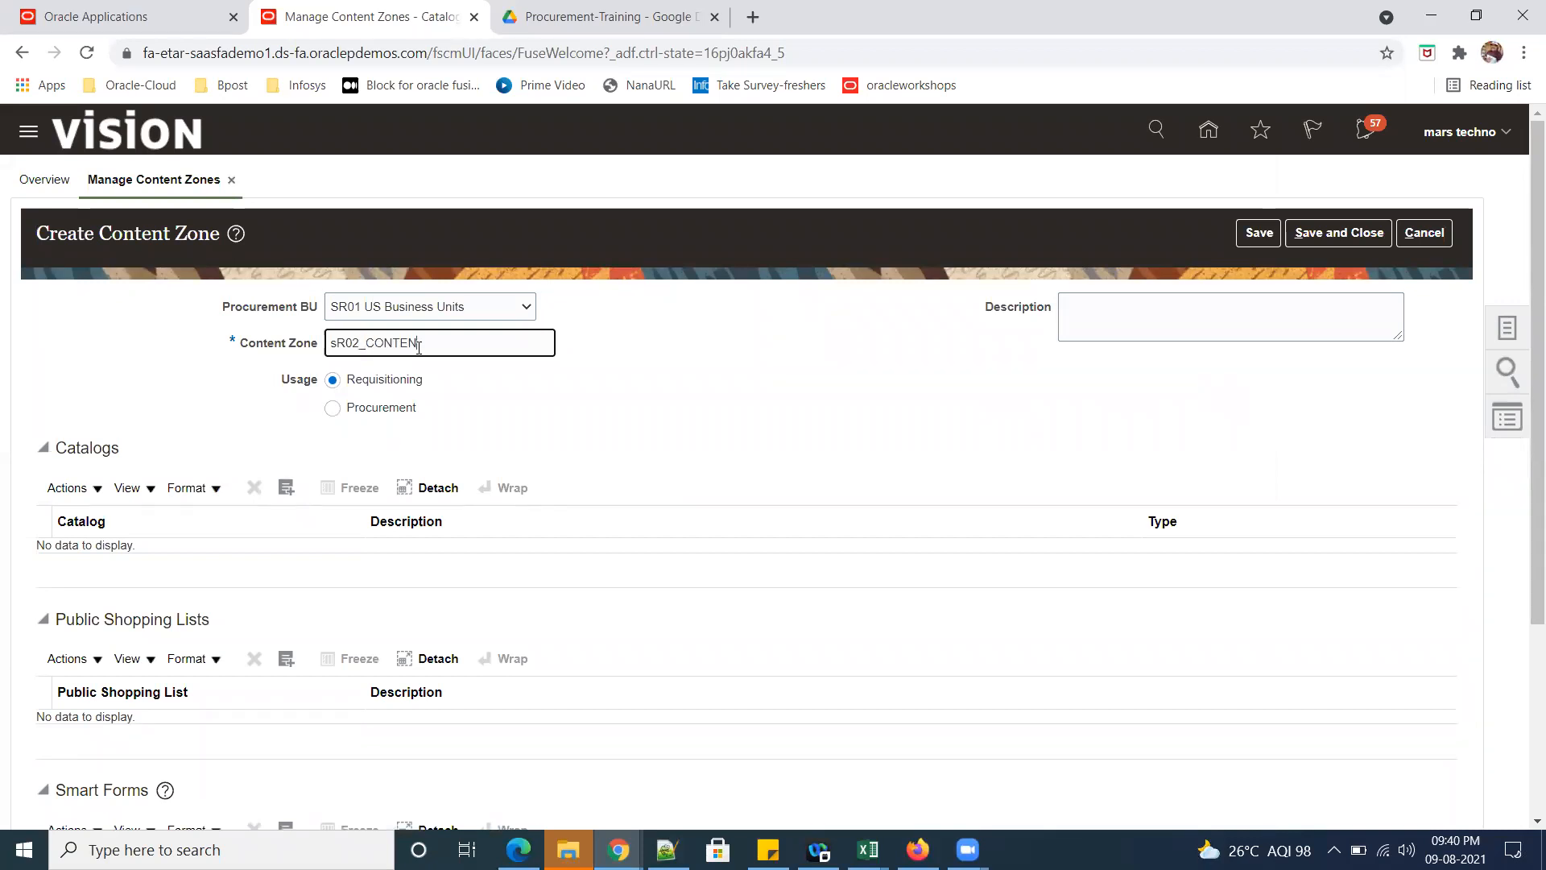
# Add SR02_LOCAL_CATALOG to the new content zone's catalogs.
pyautogui.click(286, 487)
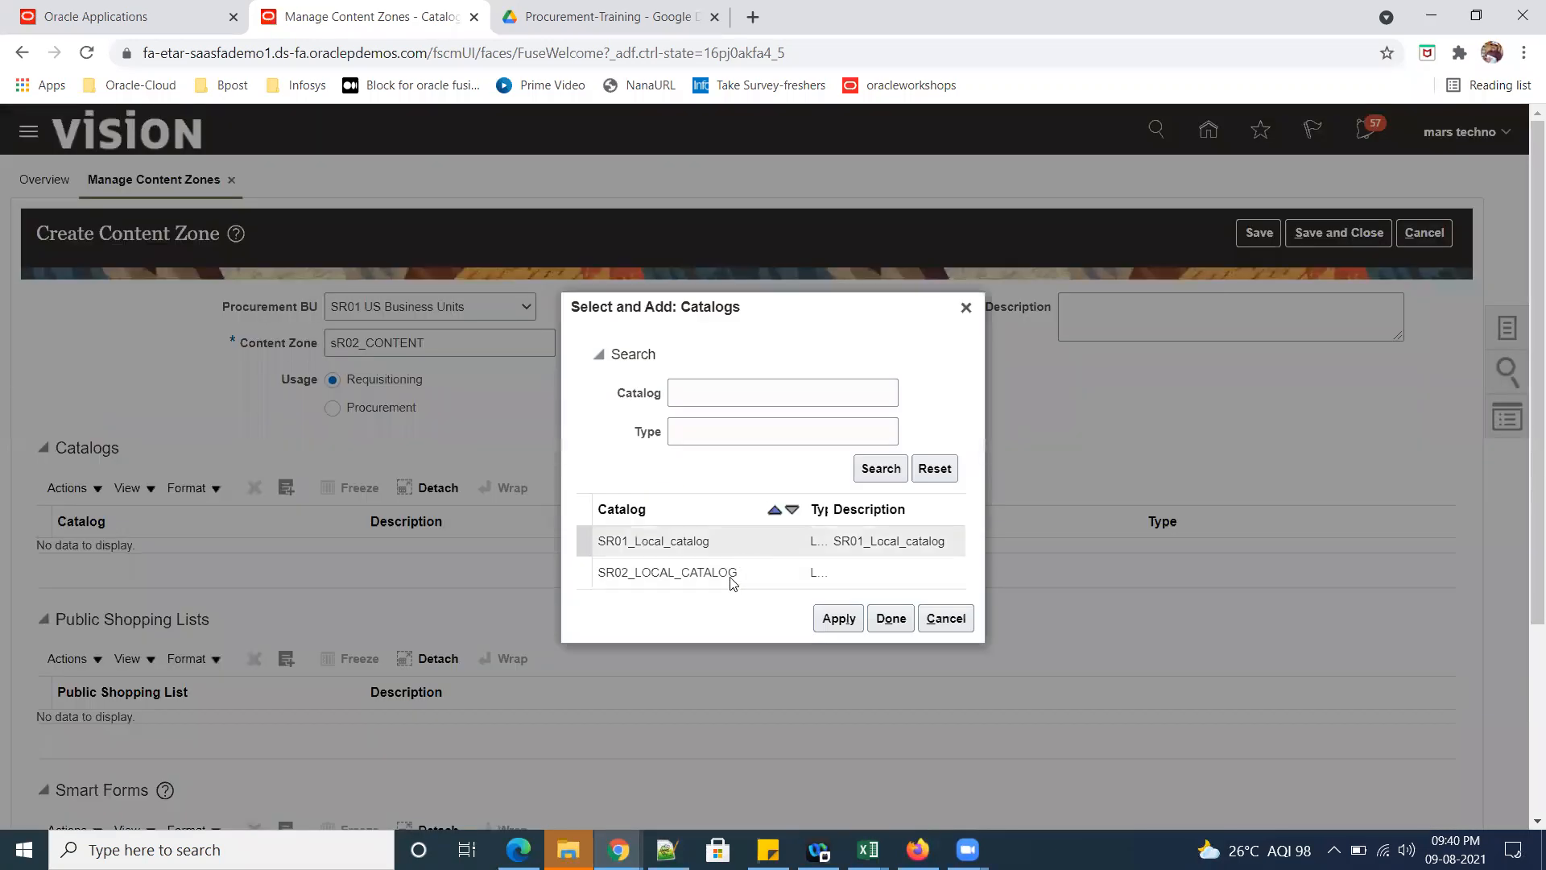
pyautogui.click(706, 574)
pyautogui.click(836, 617)
pyautogui.click(891, 618)
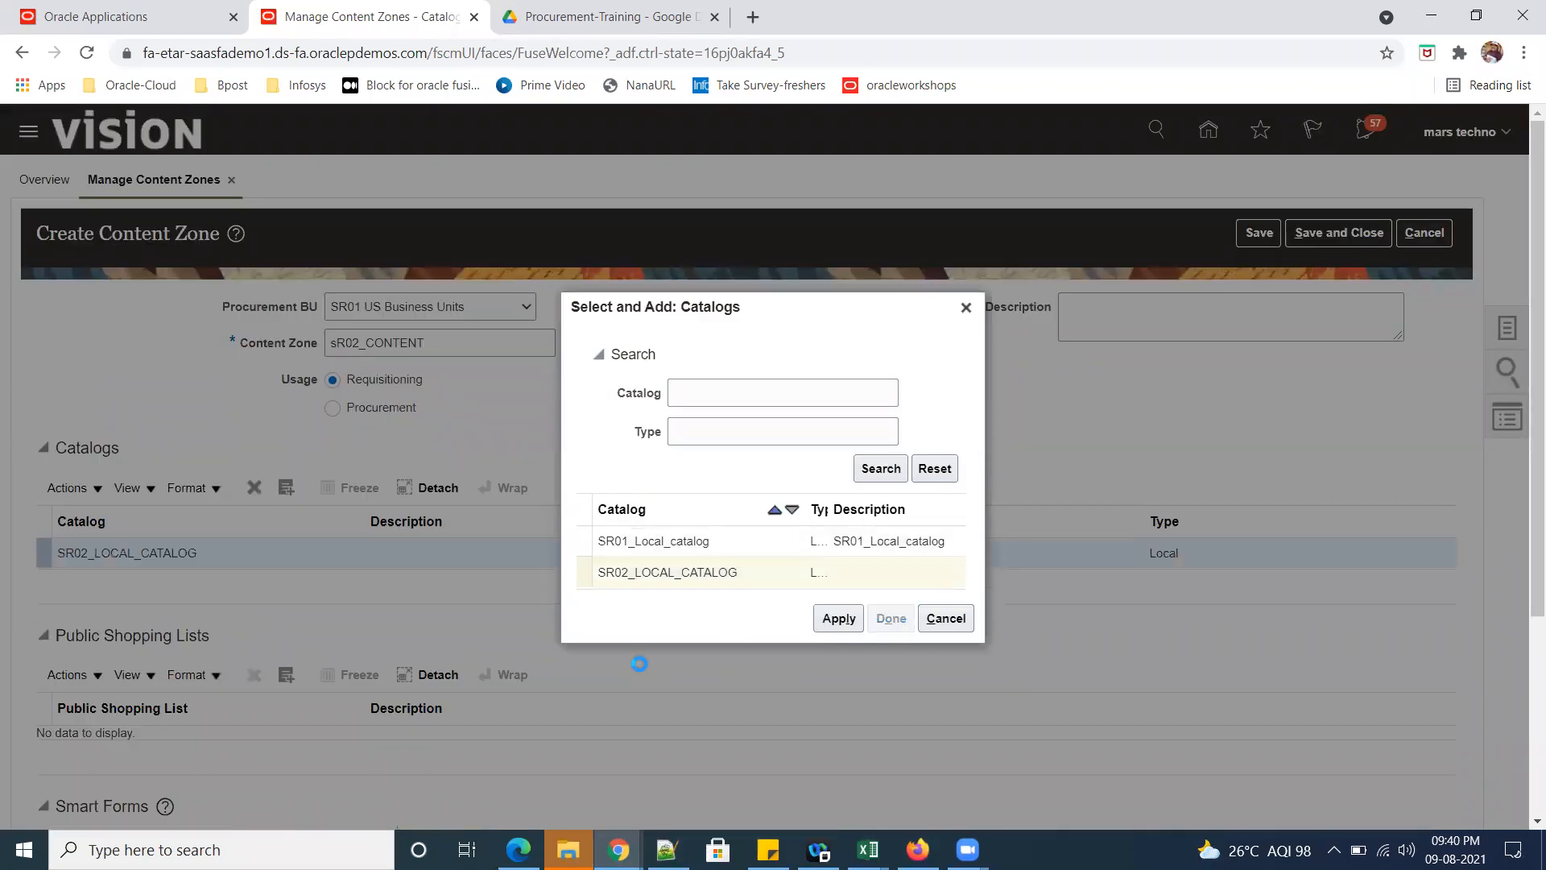
# Secure the content zone by requisitioning BU and add SR01 US Business Units as its business unit.
pyautogui.scroll(-4, 651, 658)
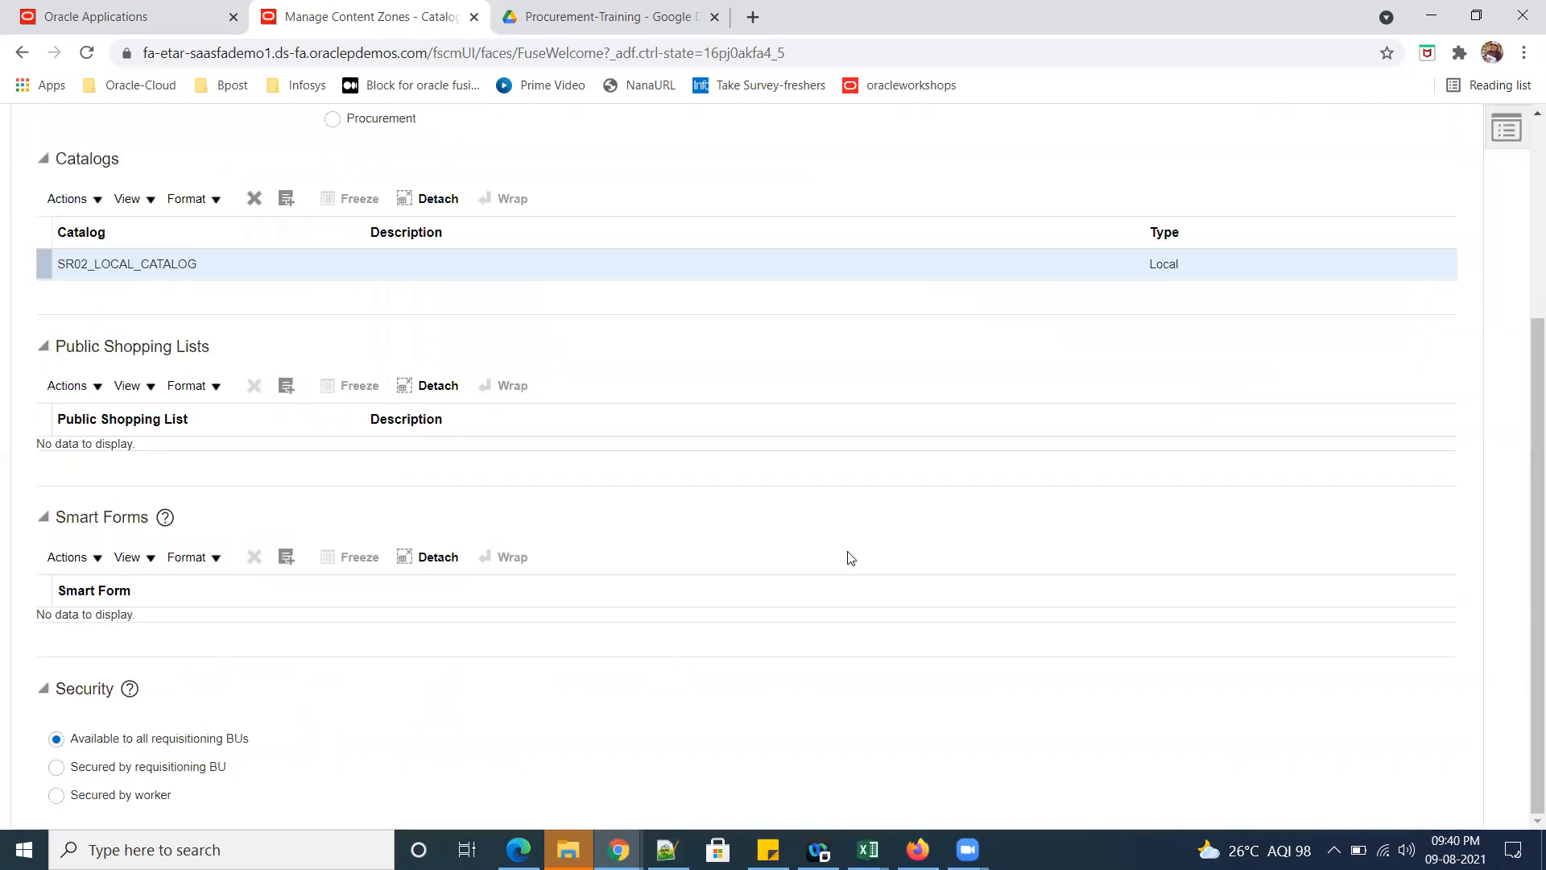
pyautogui.click(56, 767)
pyautogui.scroll(-2, 566, 778)
pyautogui.click(287, 714)
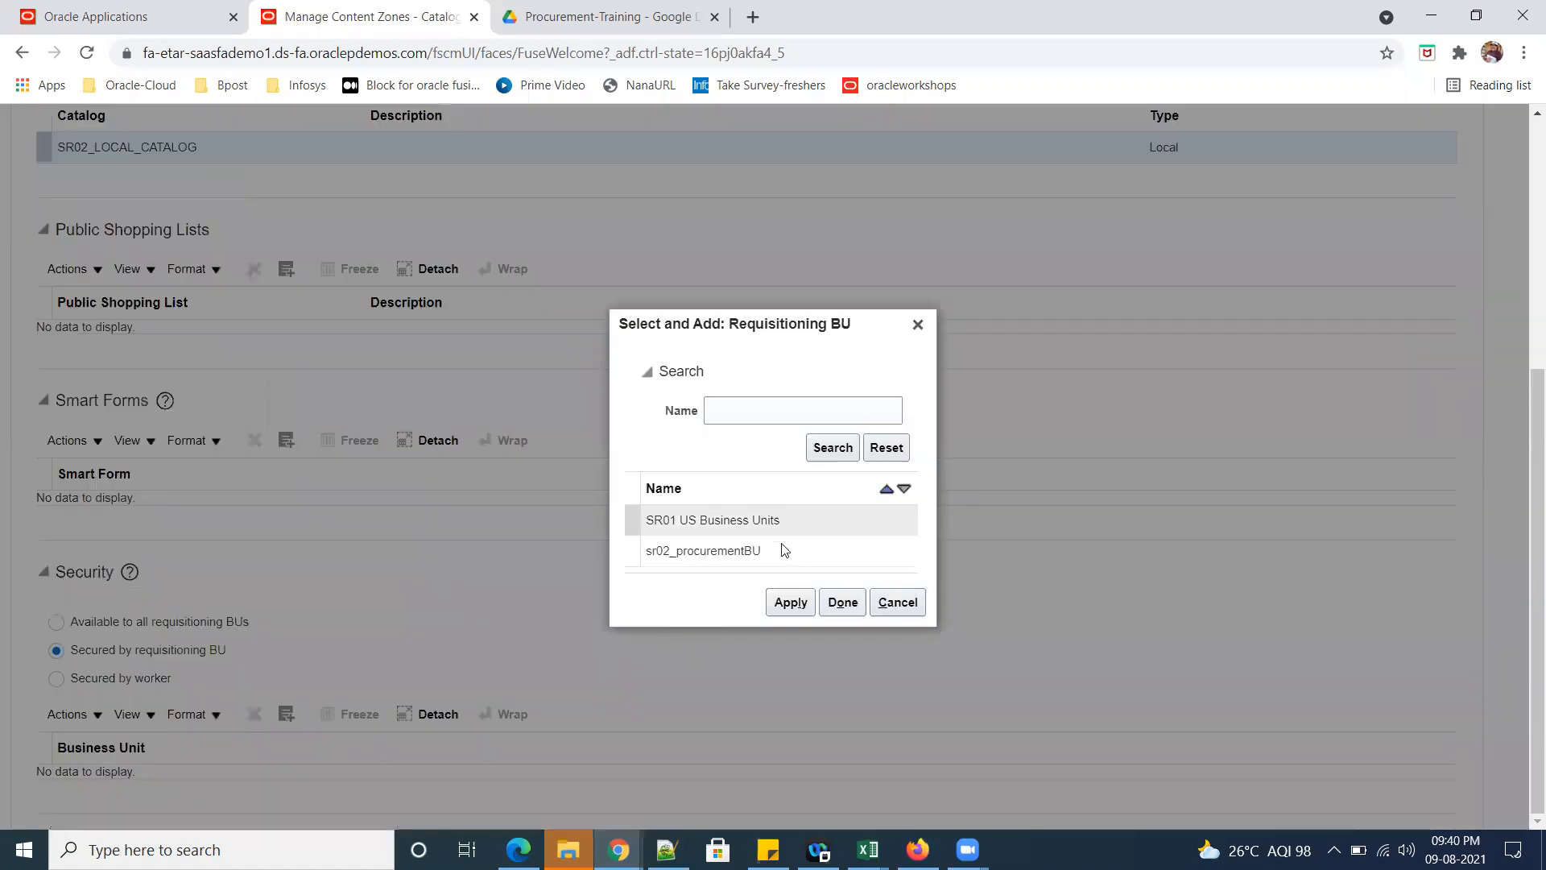
pyautogui.click(757, 521)
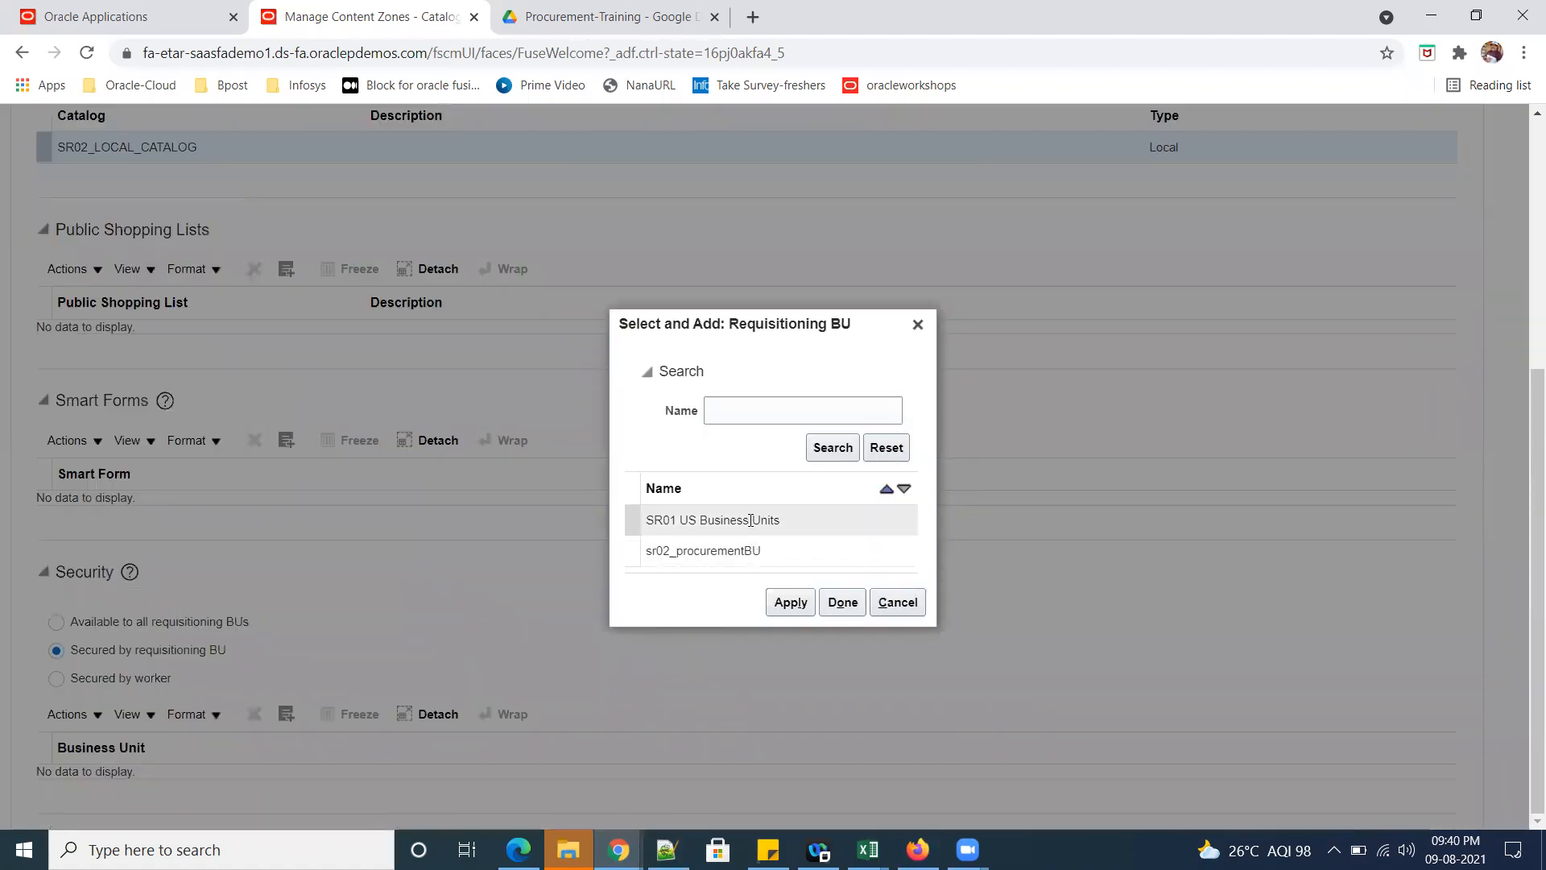
pyautogui.click(791, 604)
pyautogui.click(845, 603)
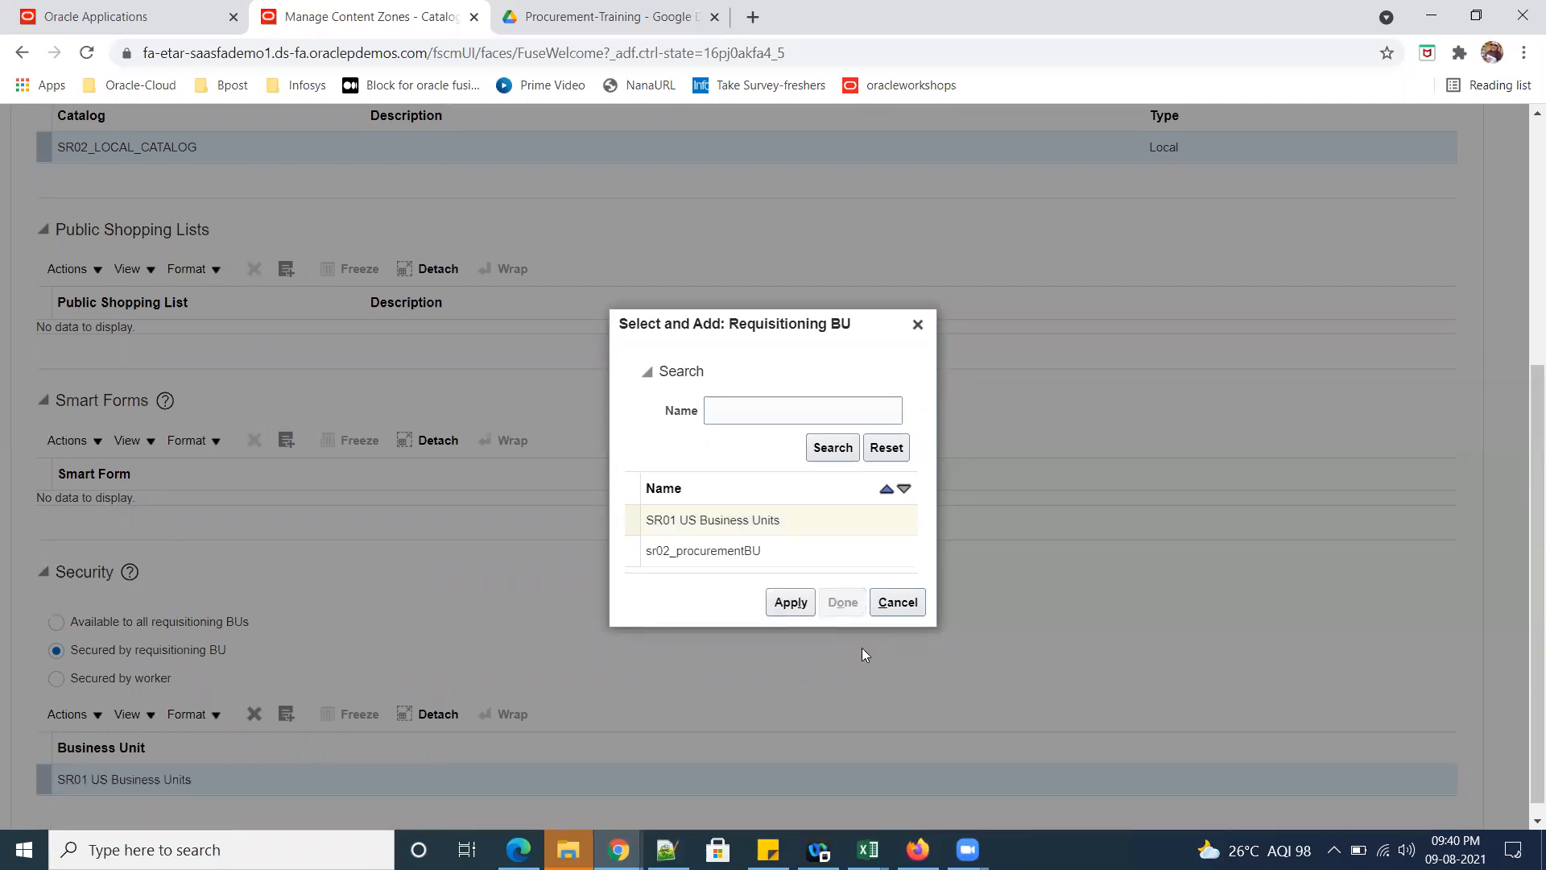
# Save and close the sR02_CONTENT content zone and dismiss the confirmation.
pyautogui.scroll(5, 862, 649)
pyautogui.click(1321, 236)
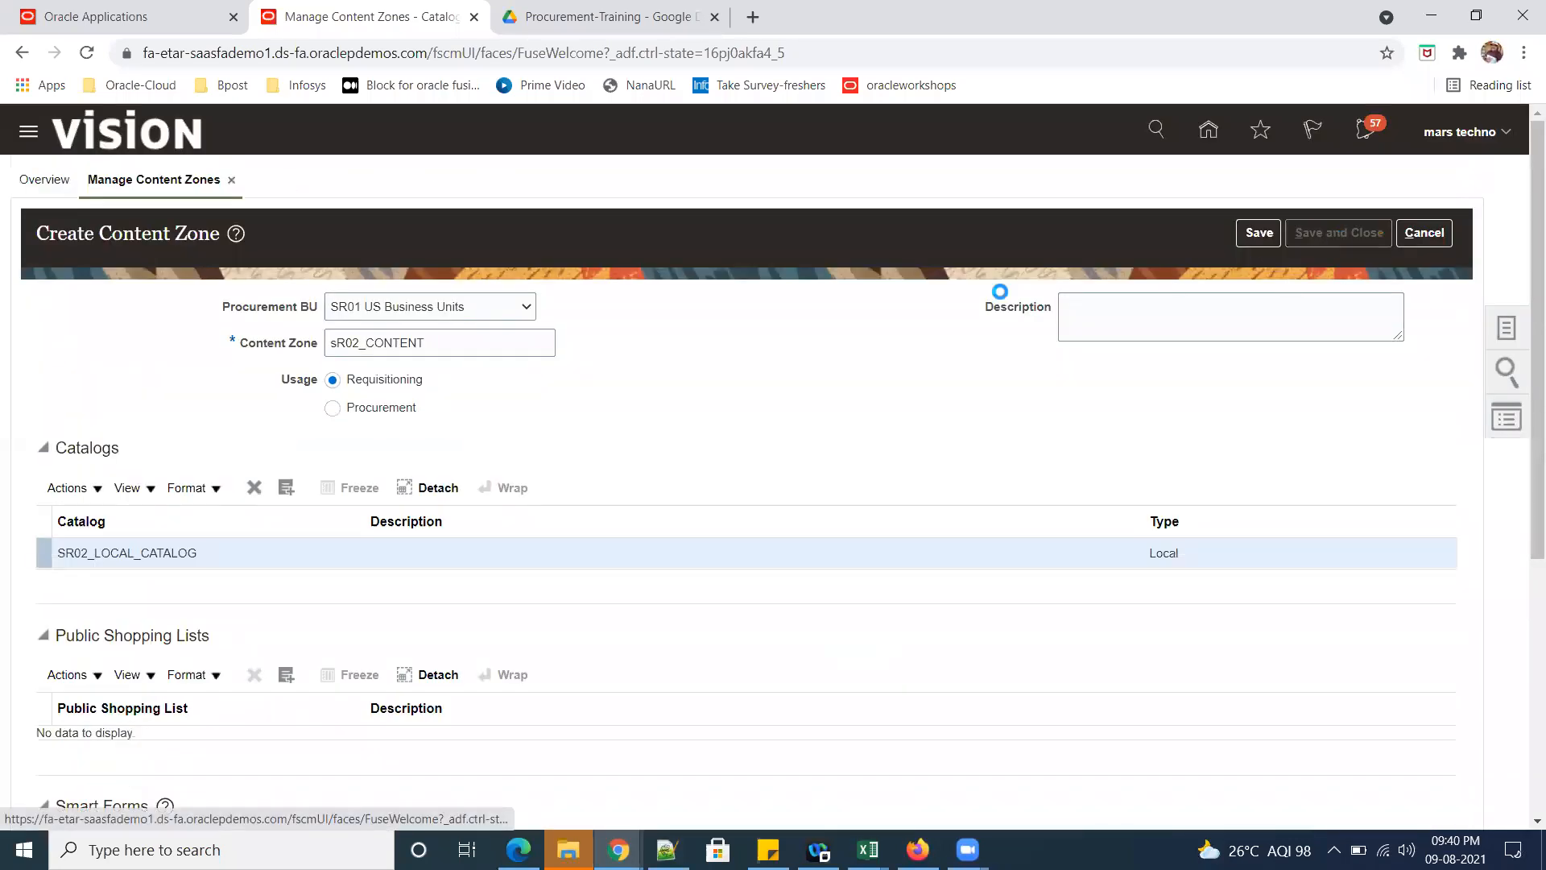
pyautogui.click(820, 320)
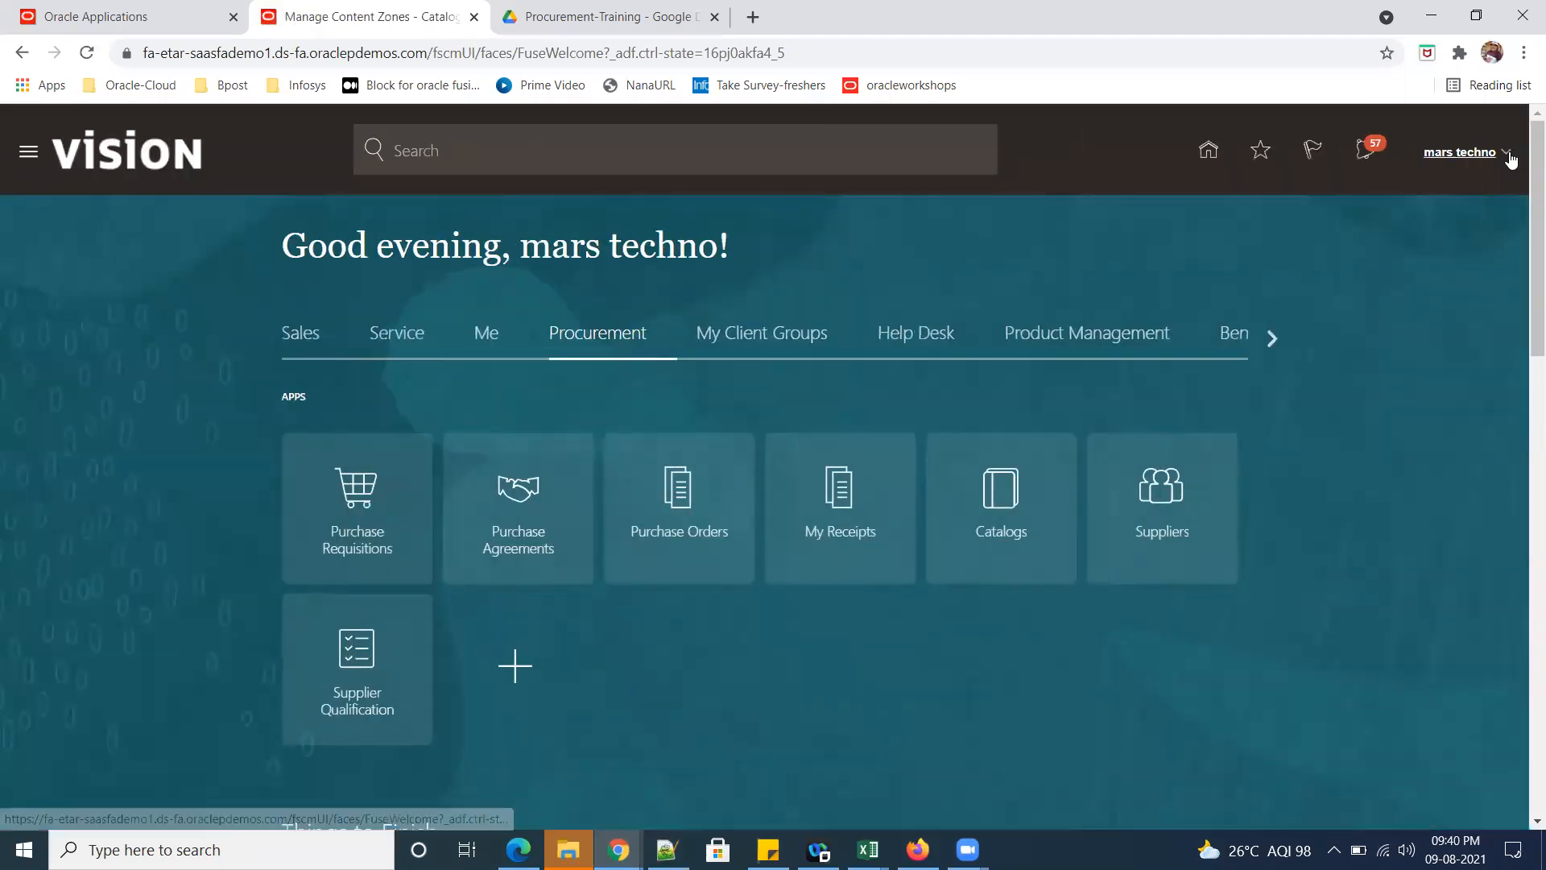
# Sign out and back in, open Purchase Requisitions from Procurement, and check the subcategories under SR01_office_suppliers.
pyautogui.click(1503, 152)
pyautogui.click(1460, 193)
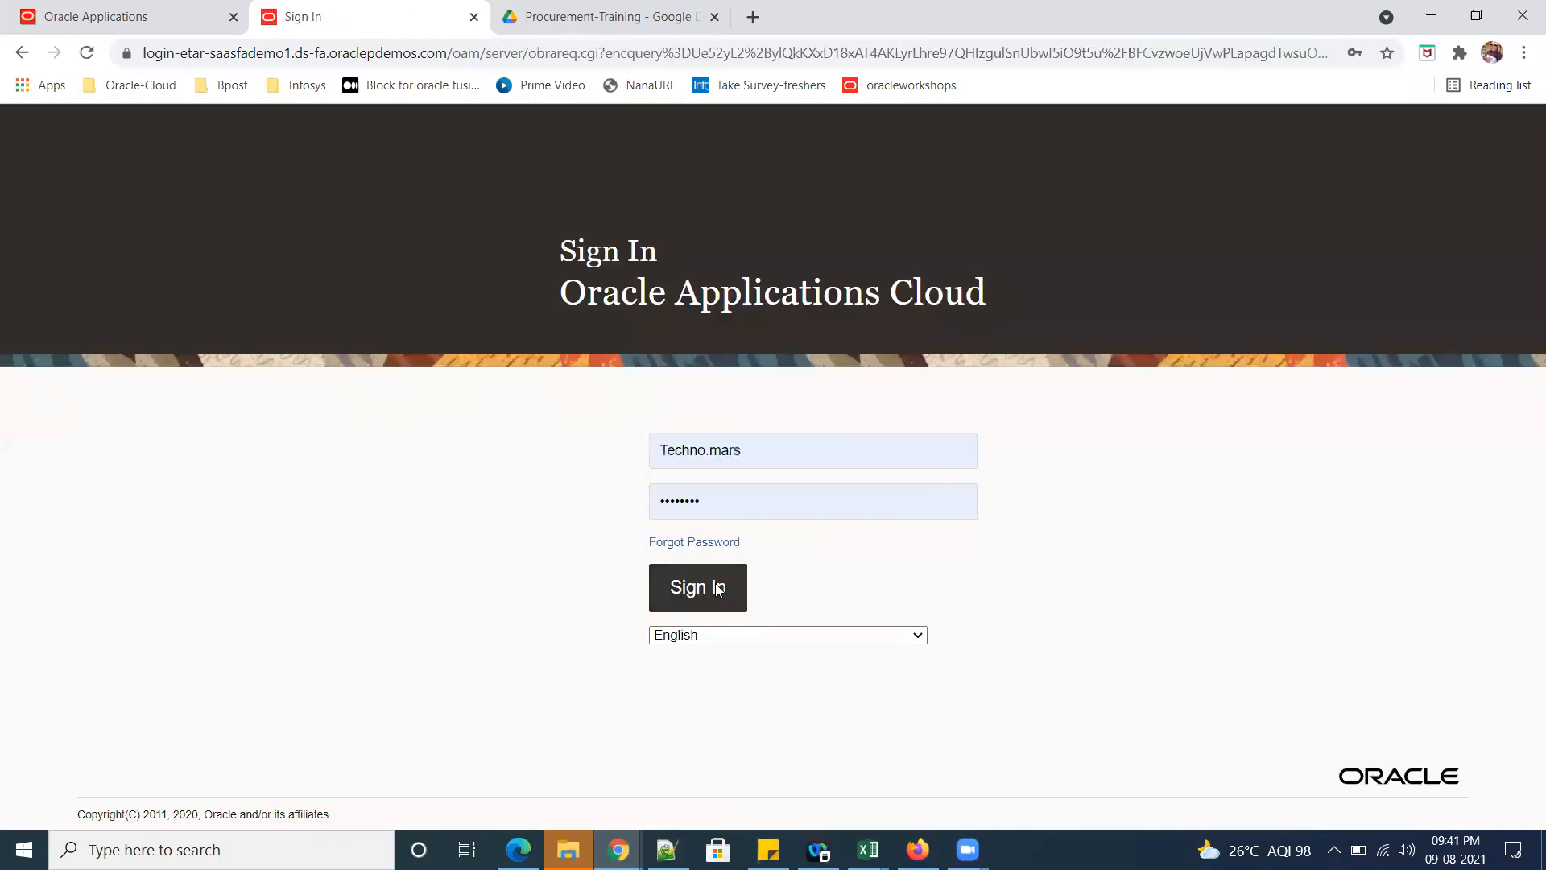
pyautogui.click(718, 588)
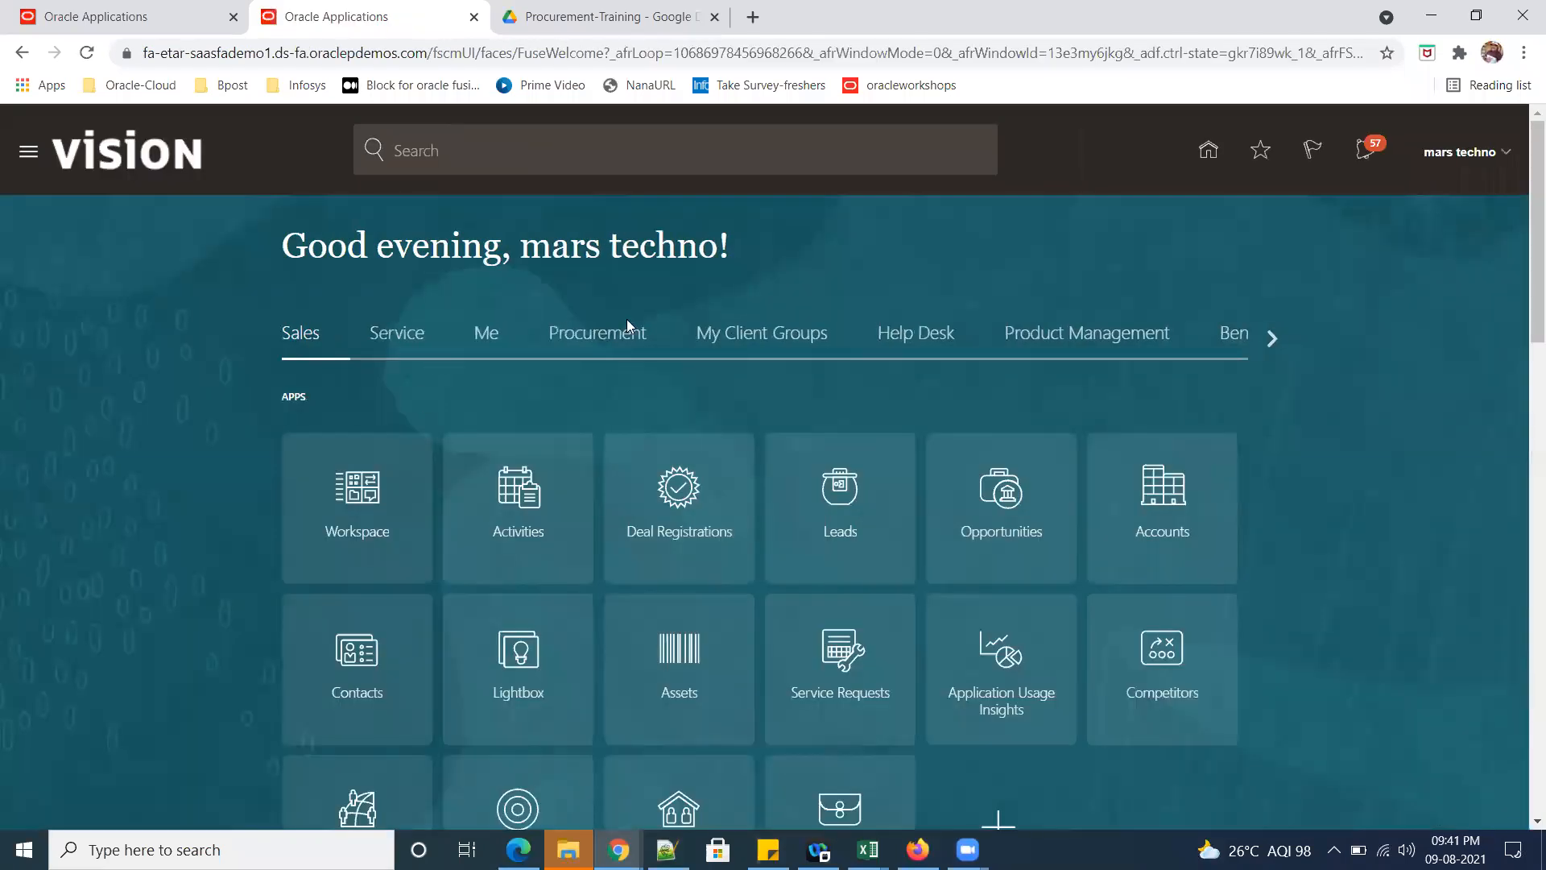
pyautogui.click(605, 342)
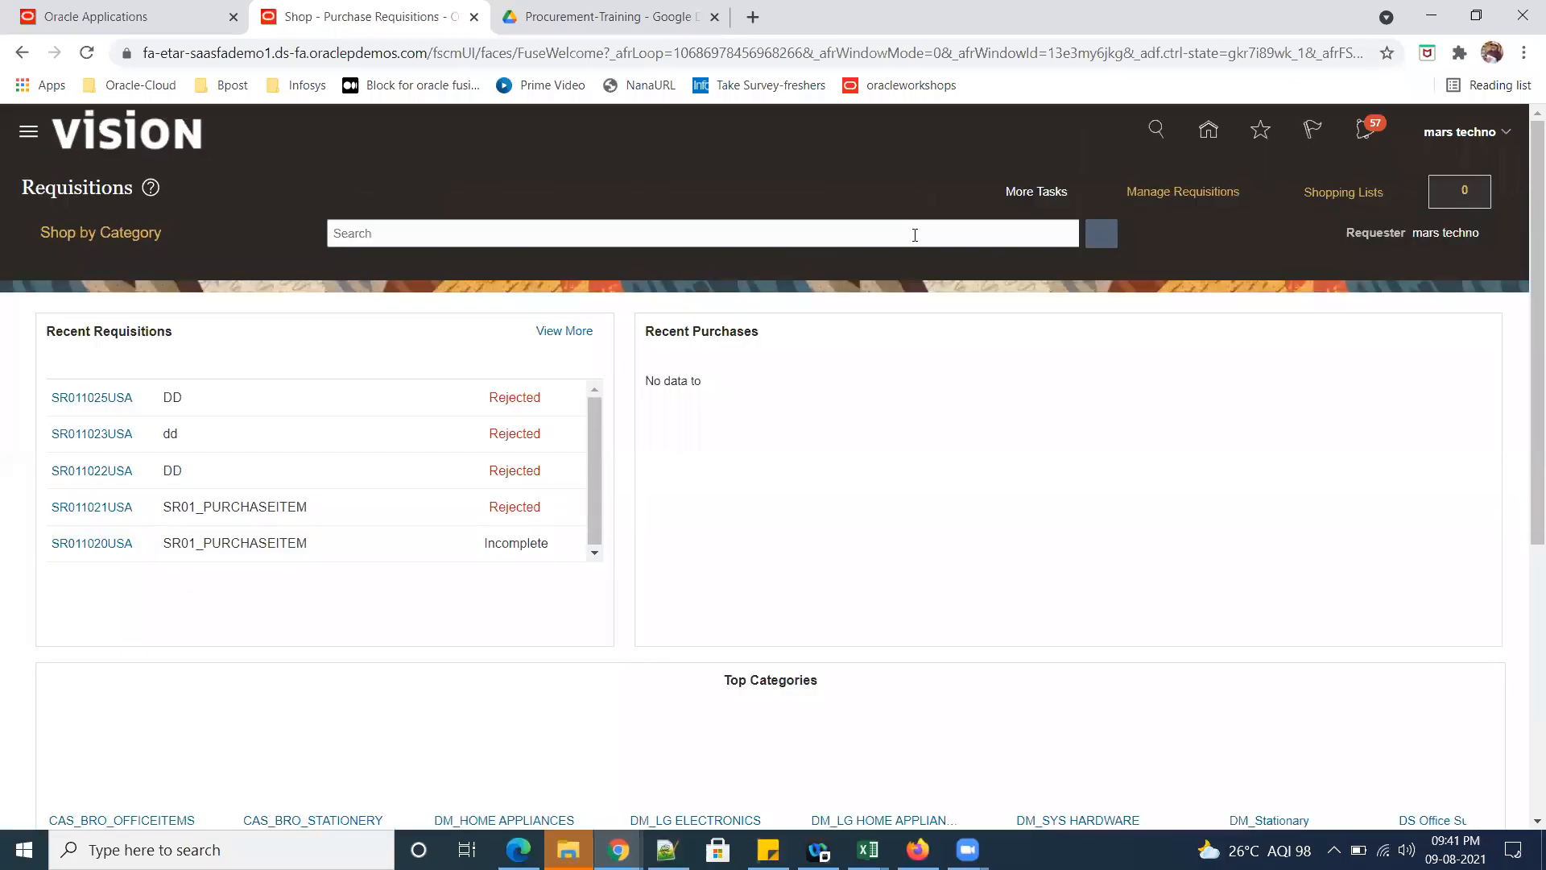
pyautogui.click(170, 234)
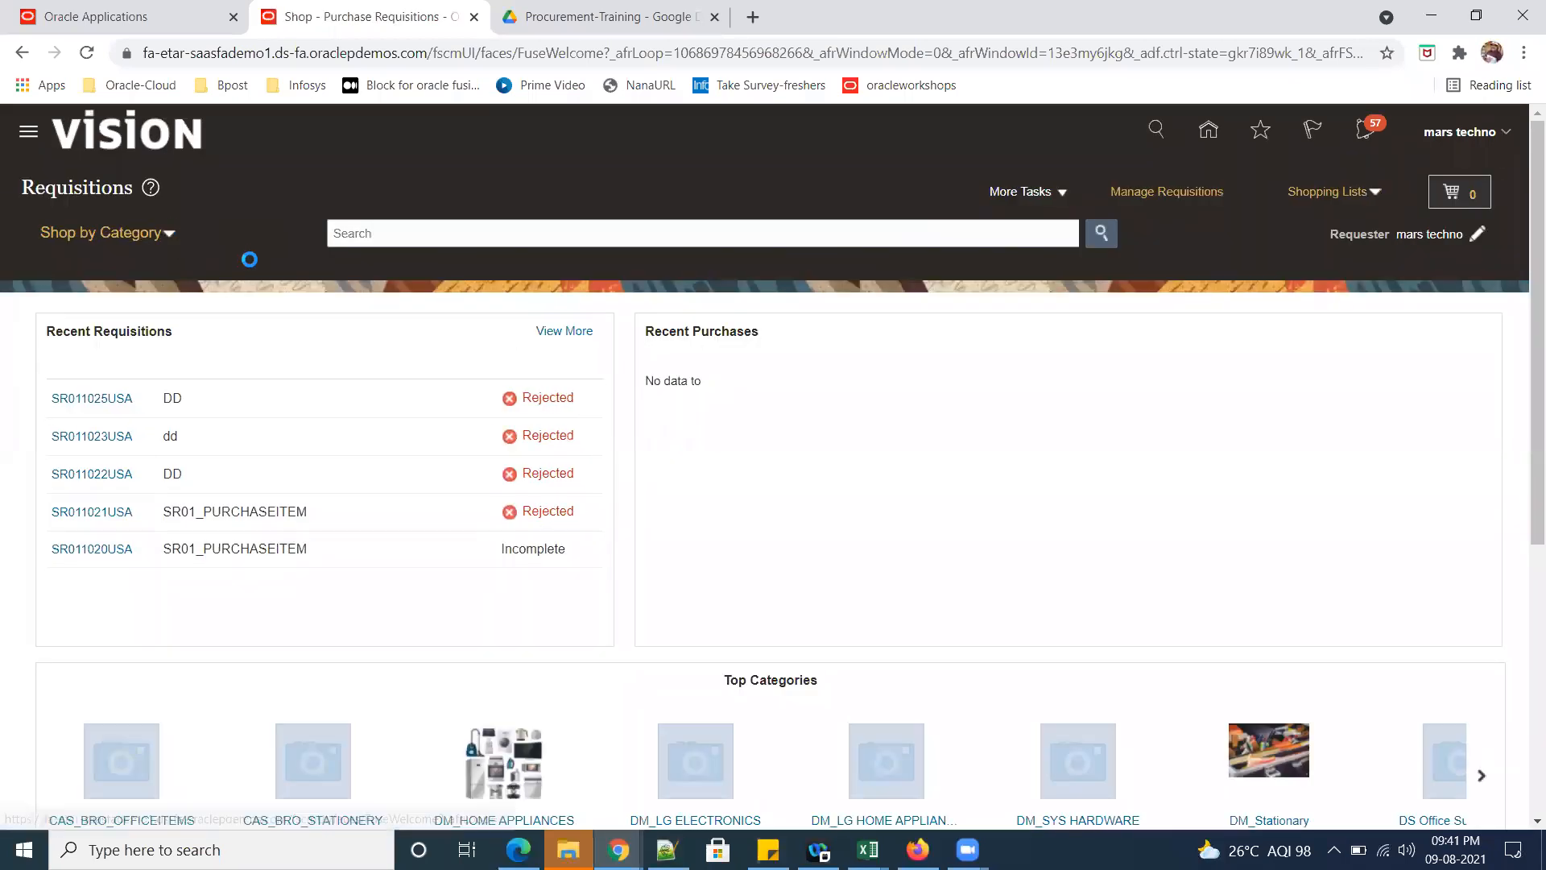
pyautogui.click(65, 275)
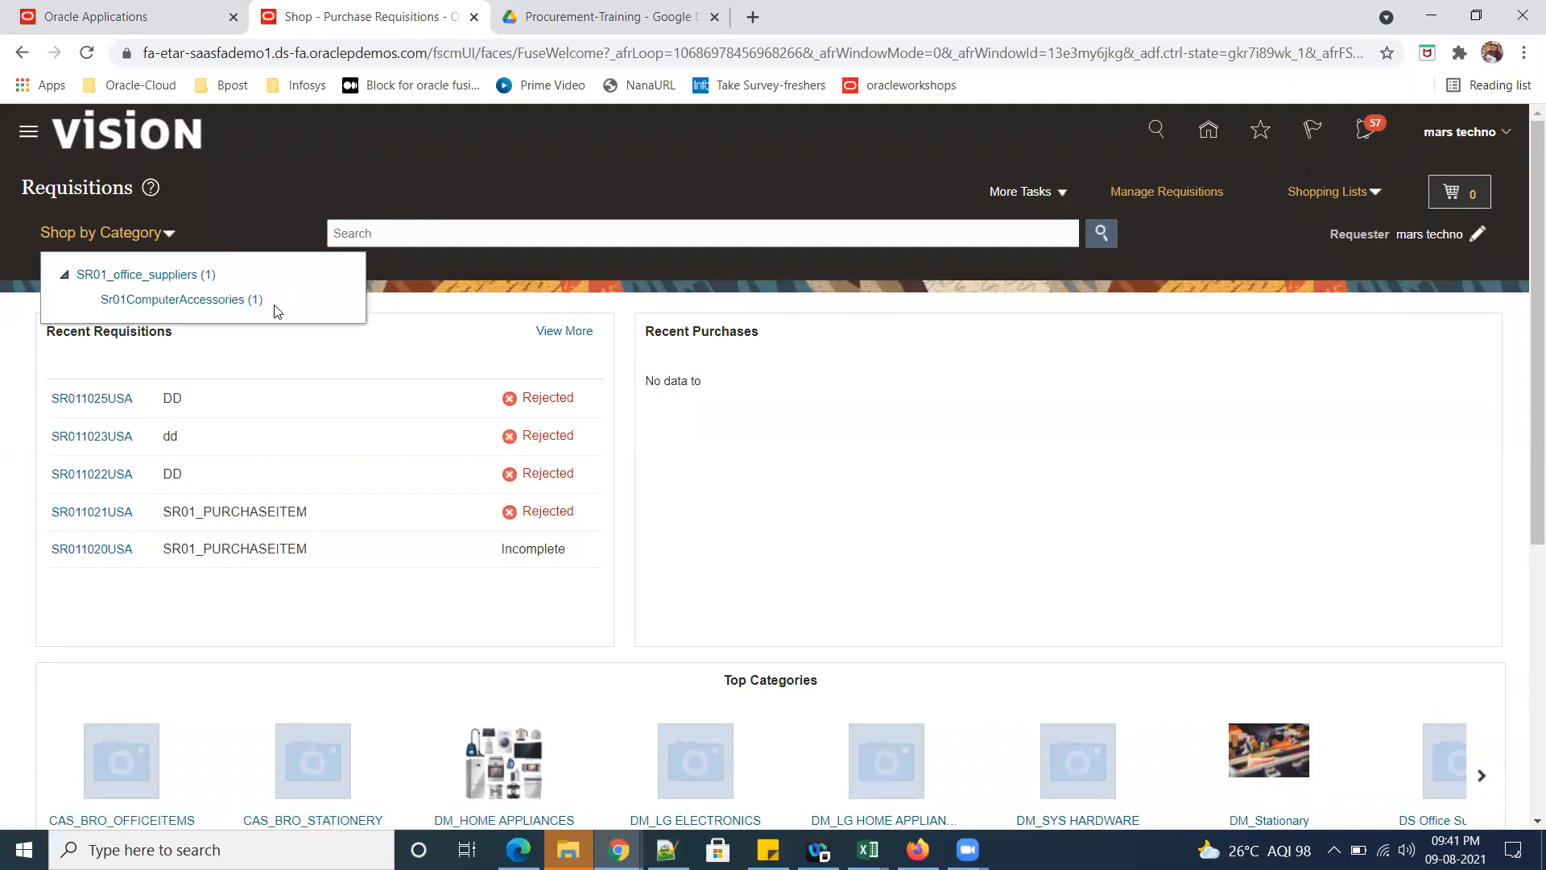
# Look over the requisition shop page, reopen it from the home page, and recheck its category list.
pyautogui.scroll(-5, 1023, 492)
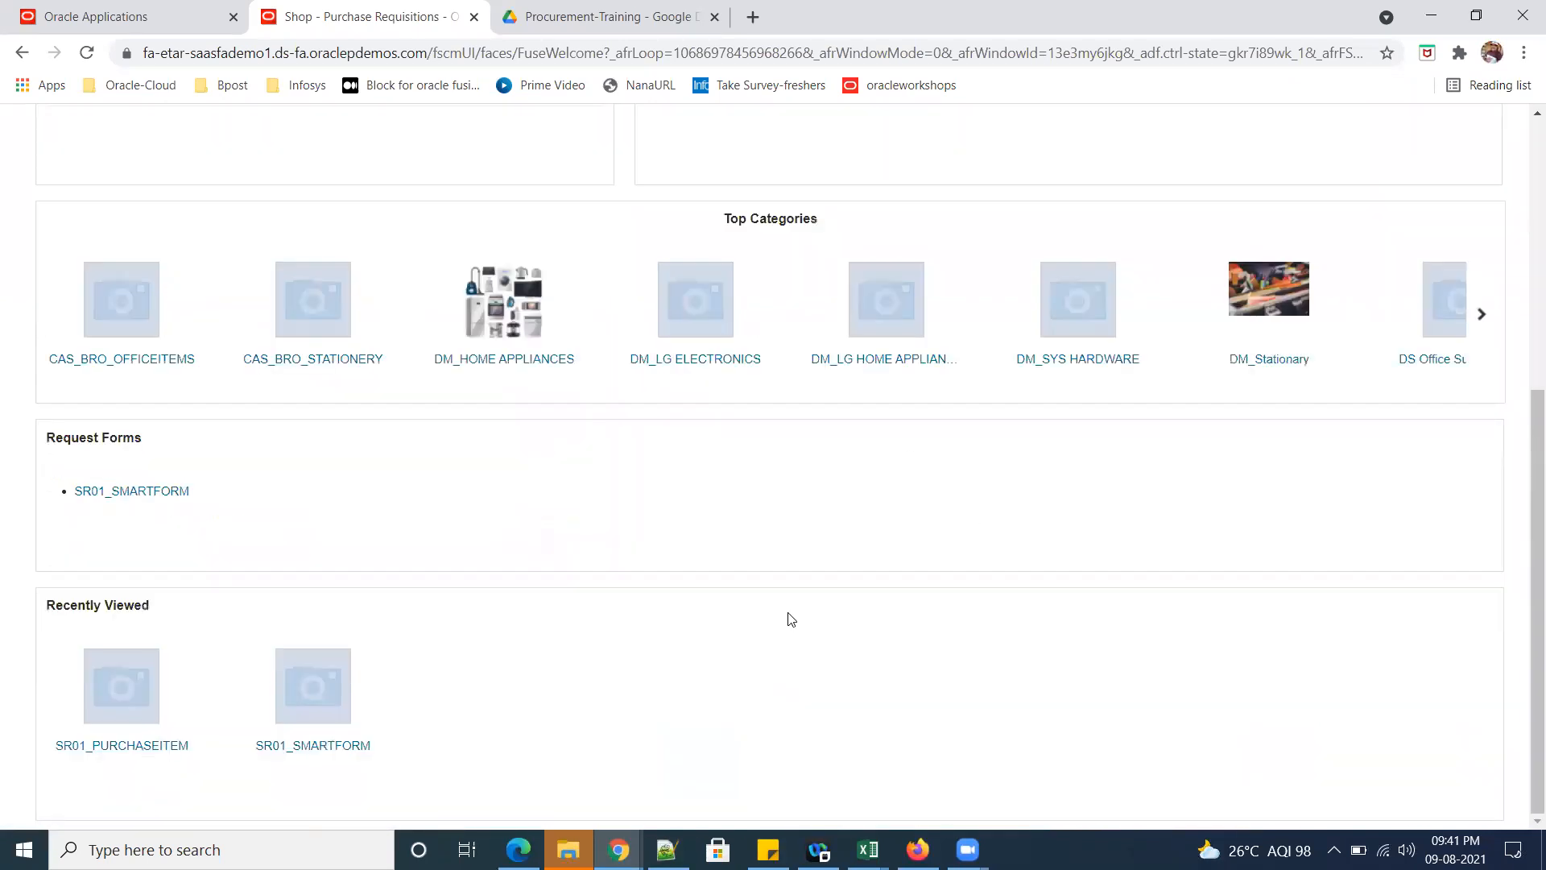
pyautogui.scroll(5, 803, 618)
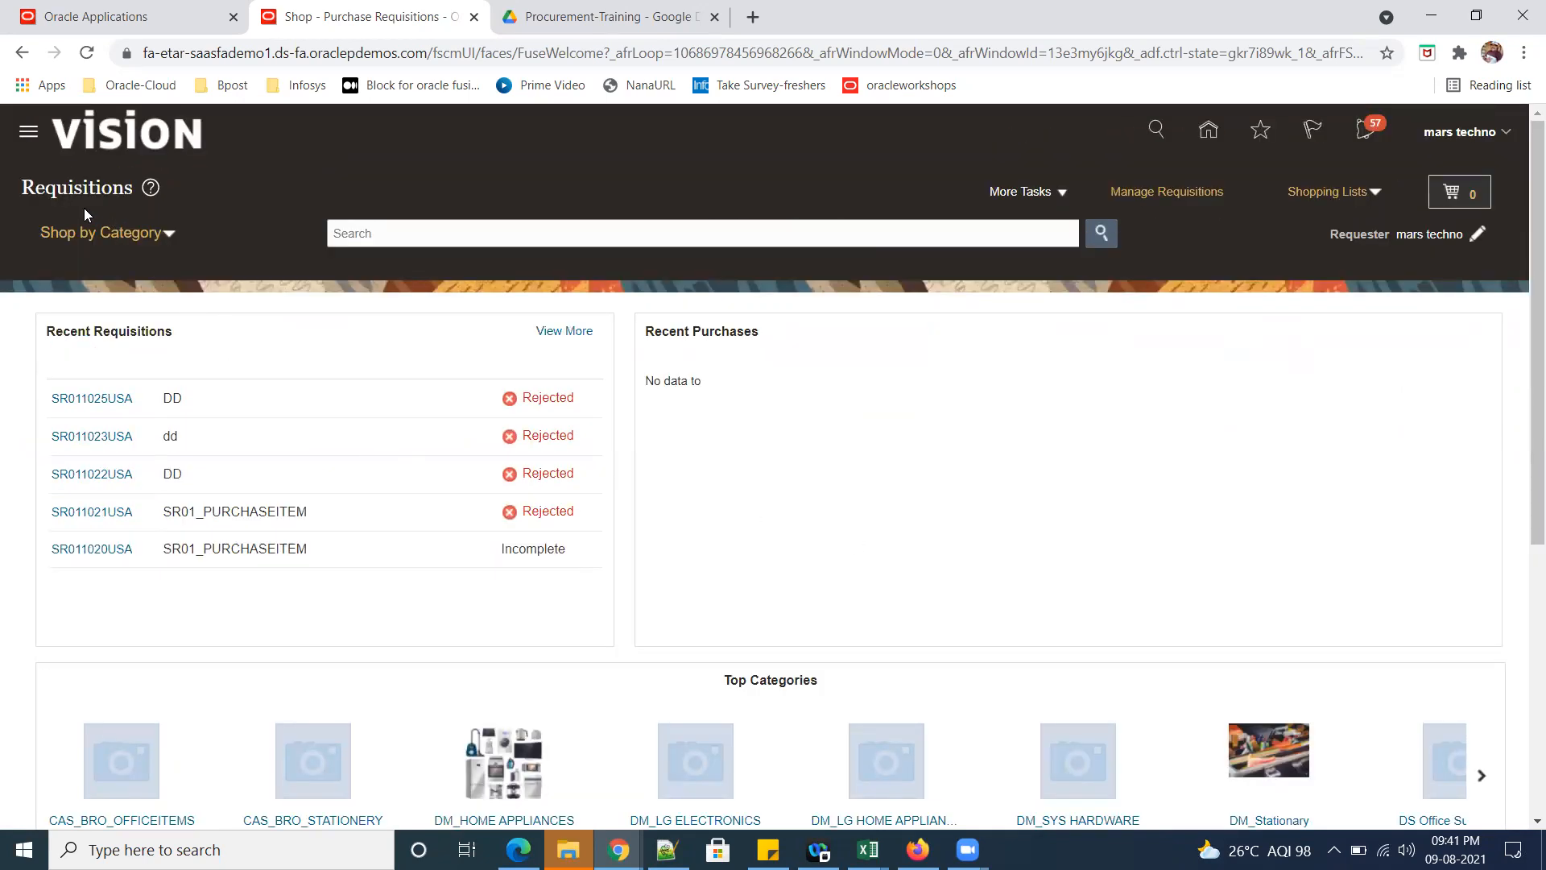
pyautogui.click(1208, 130)
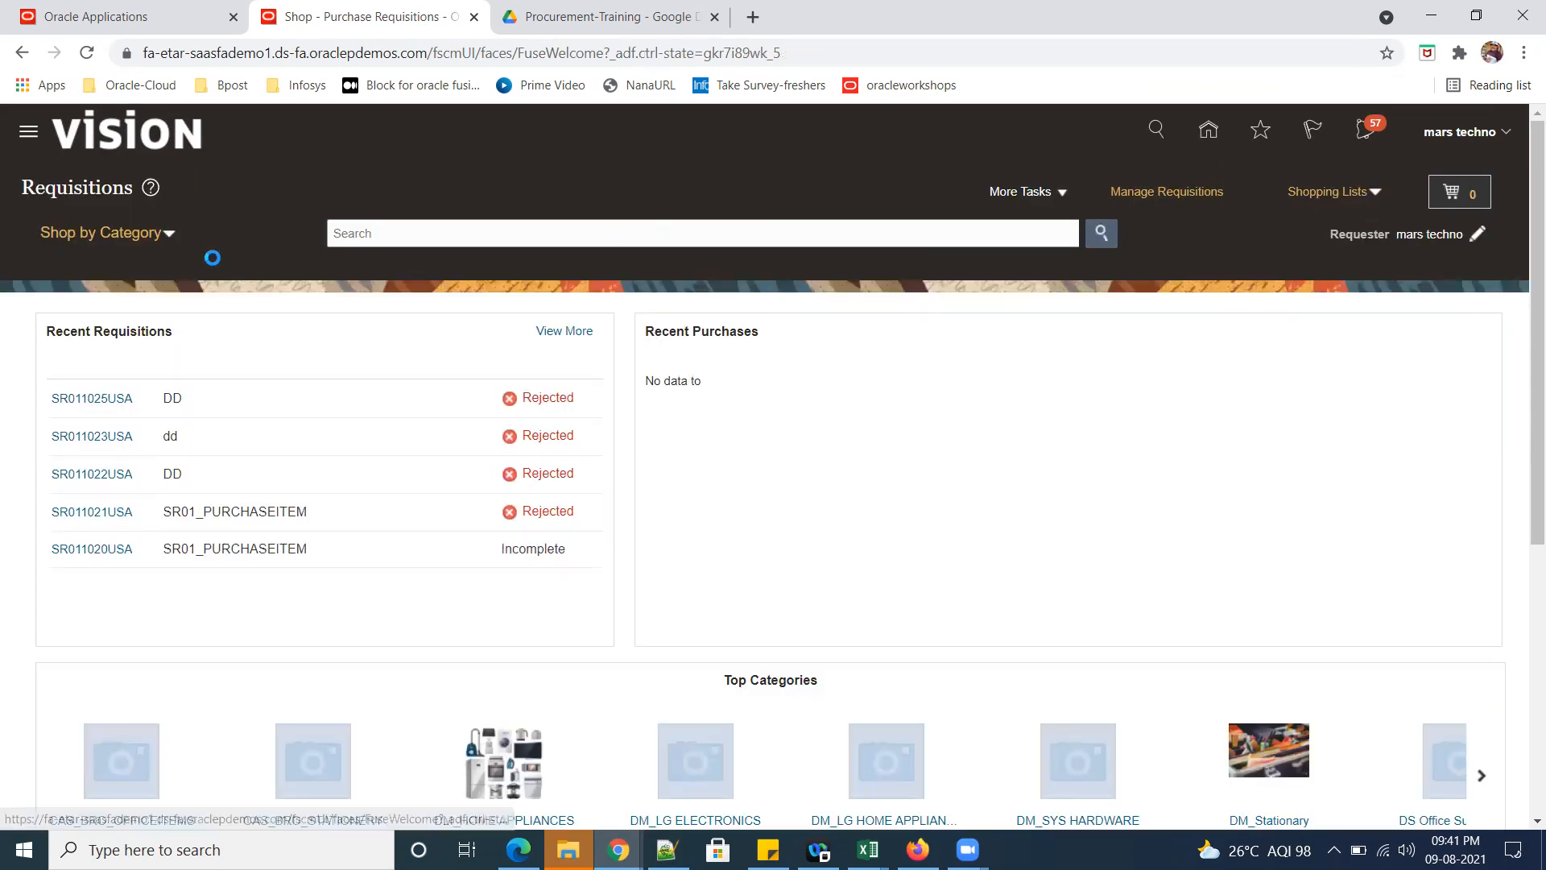
pyautogui.click(63, 278)
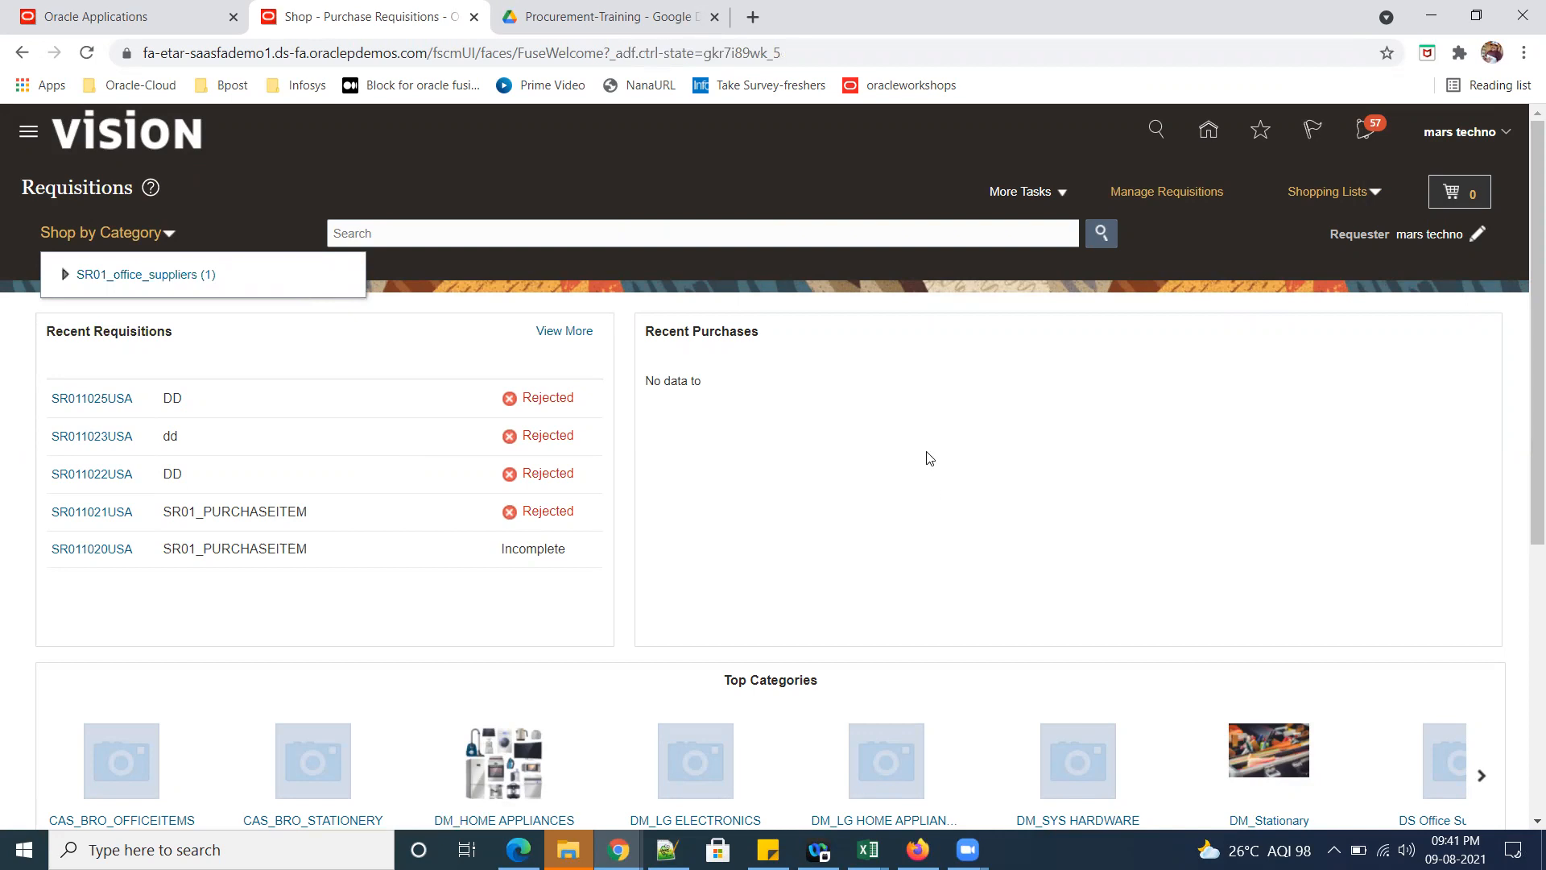
pyautogui.click(1177, 381)
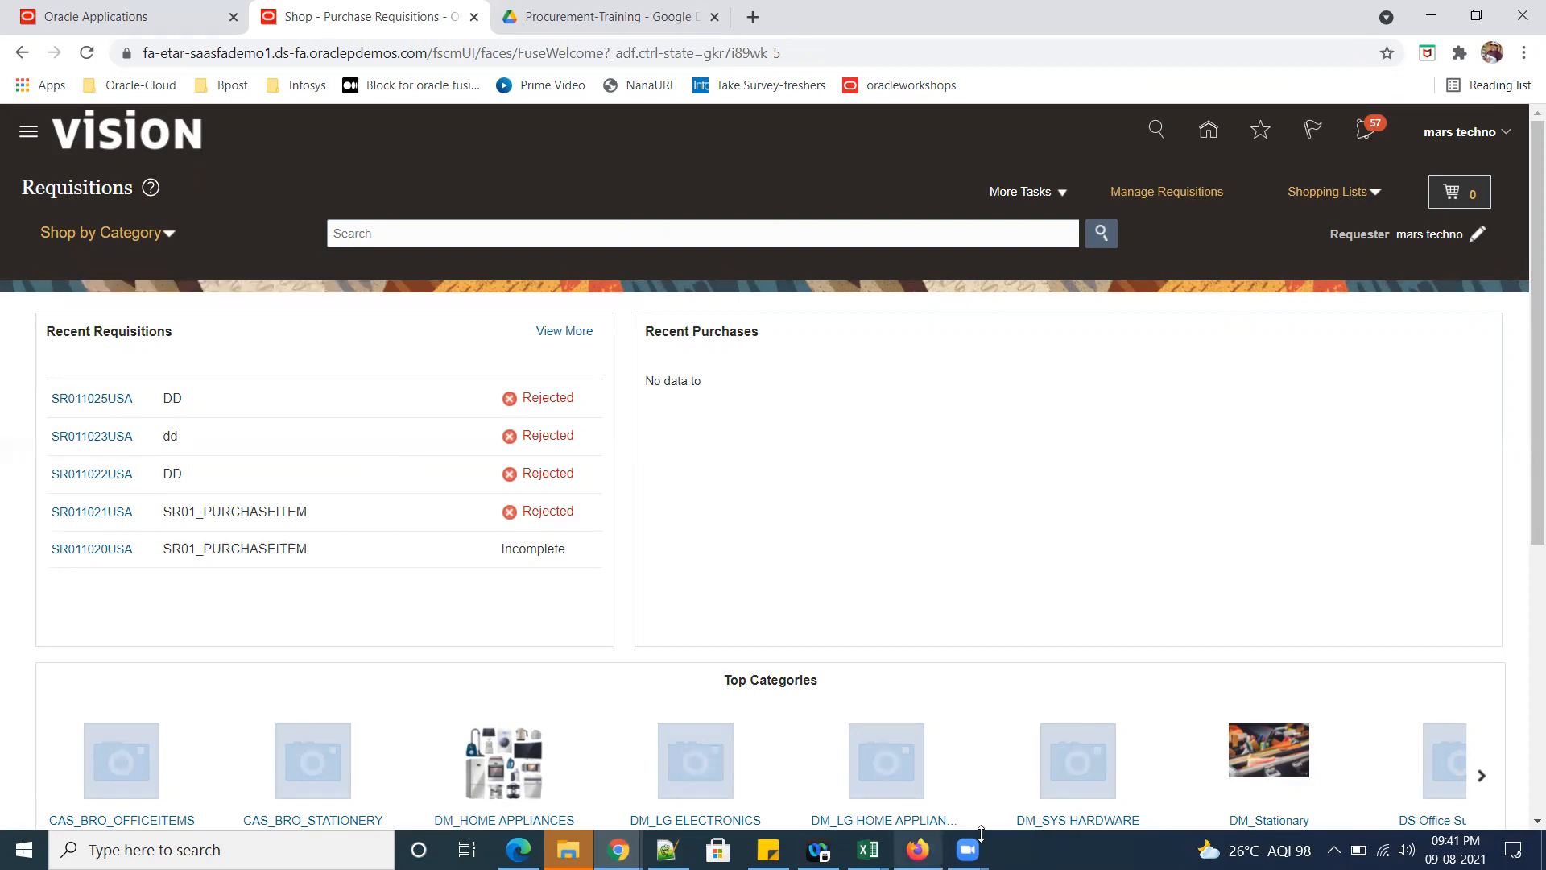
# Switch to the Training practice-sheet workbook in Excel, review the Catalog and Public list entries under PR-creations, and return to the shop.
pyautogui.moveTo(868, 849)
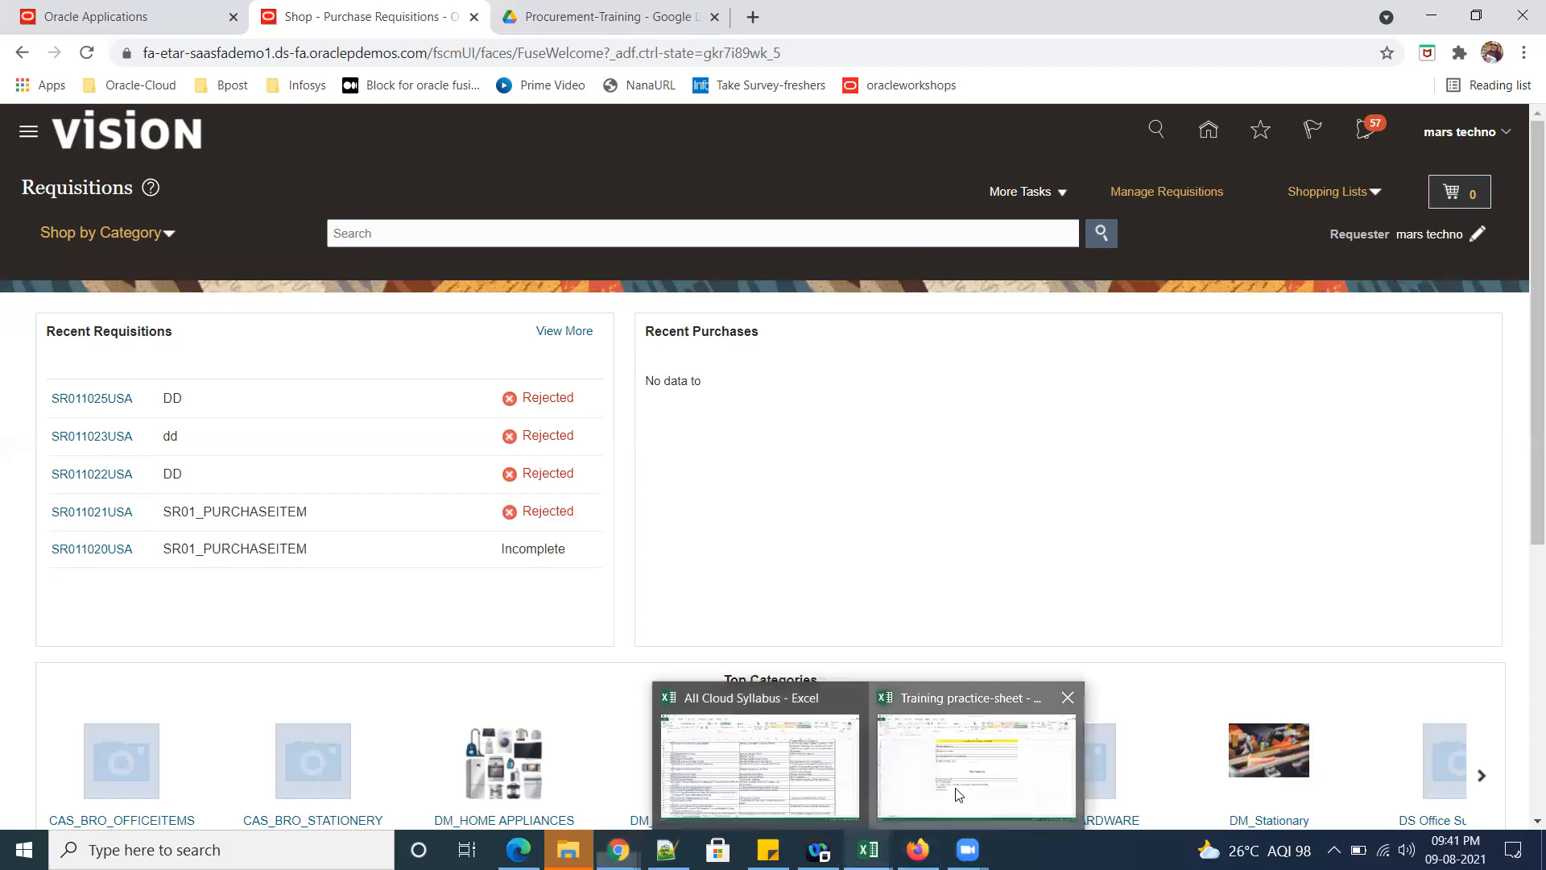
pyautogui.click(950, 757)
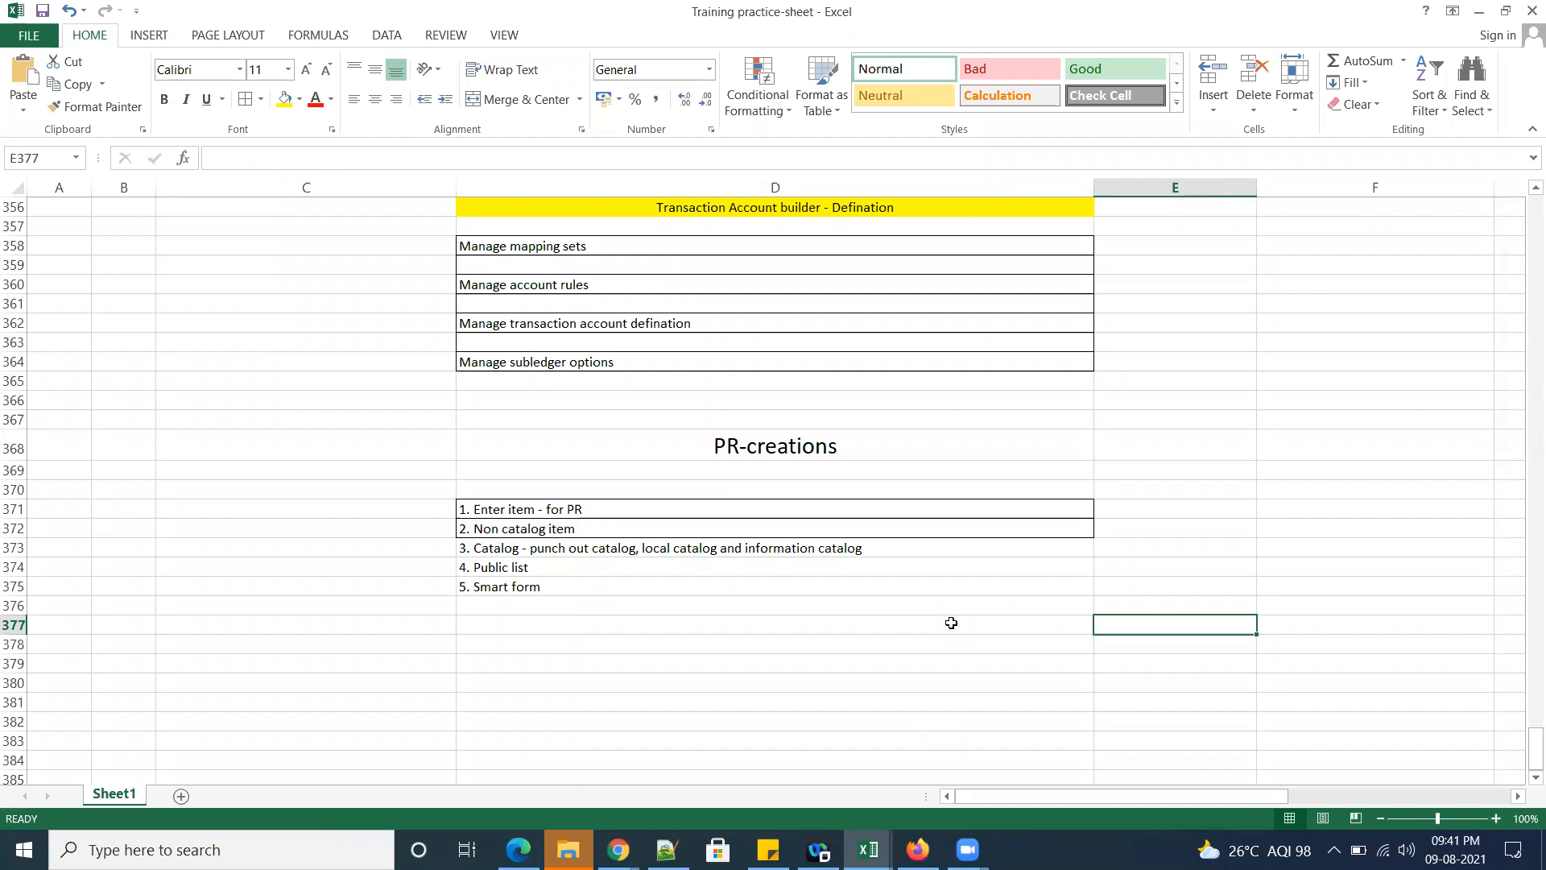
pyautogui.click(777, 548)
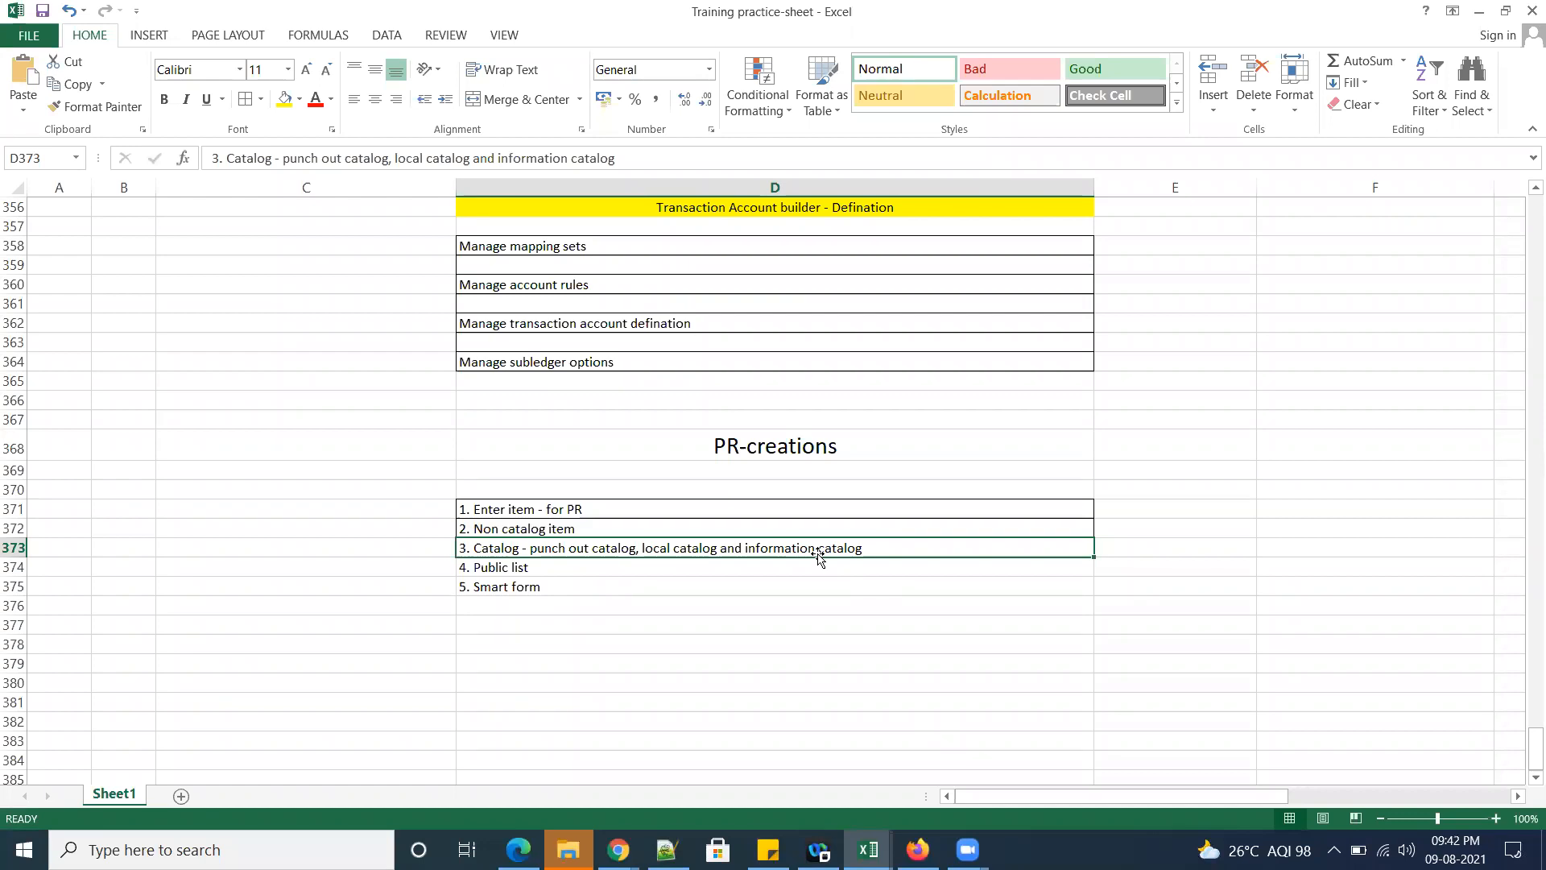
pyautogui.click(545, 572)
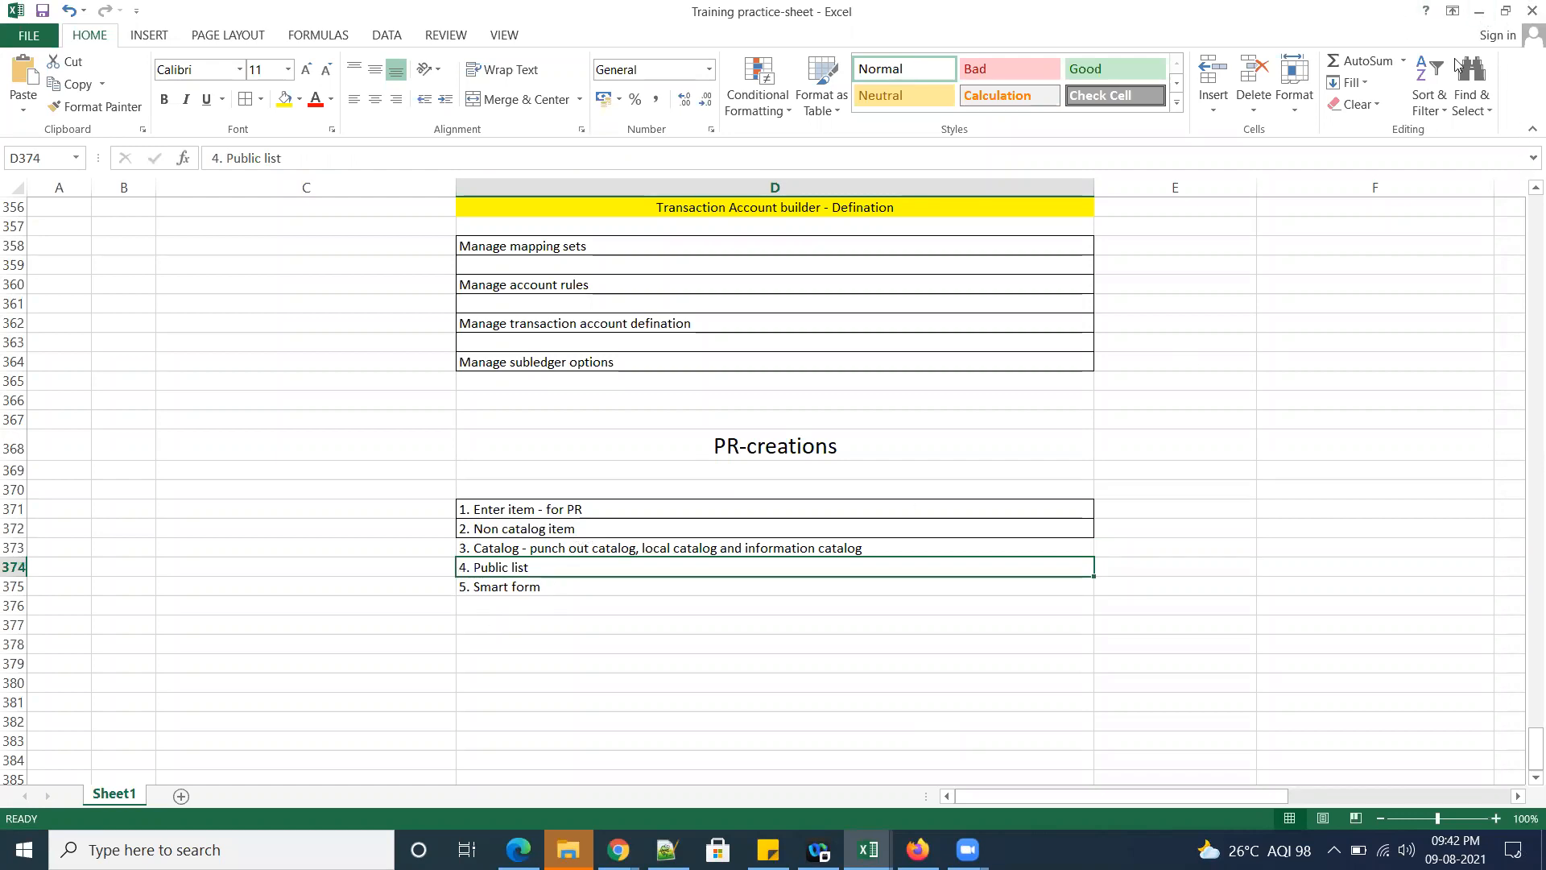
pyautogui.click(1480, 13)
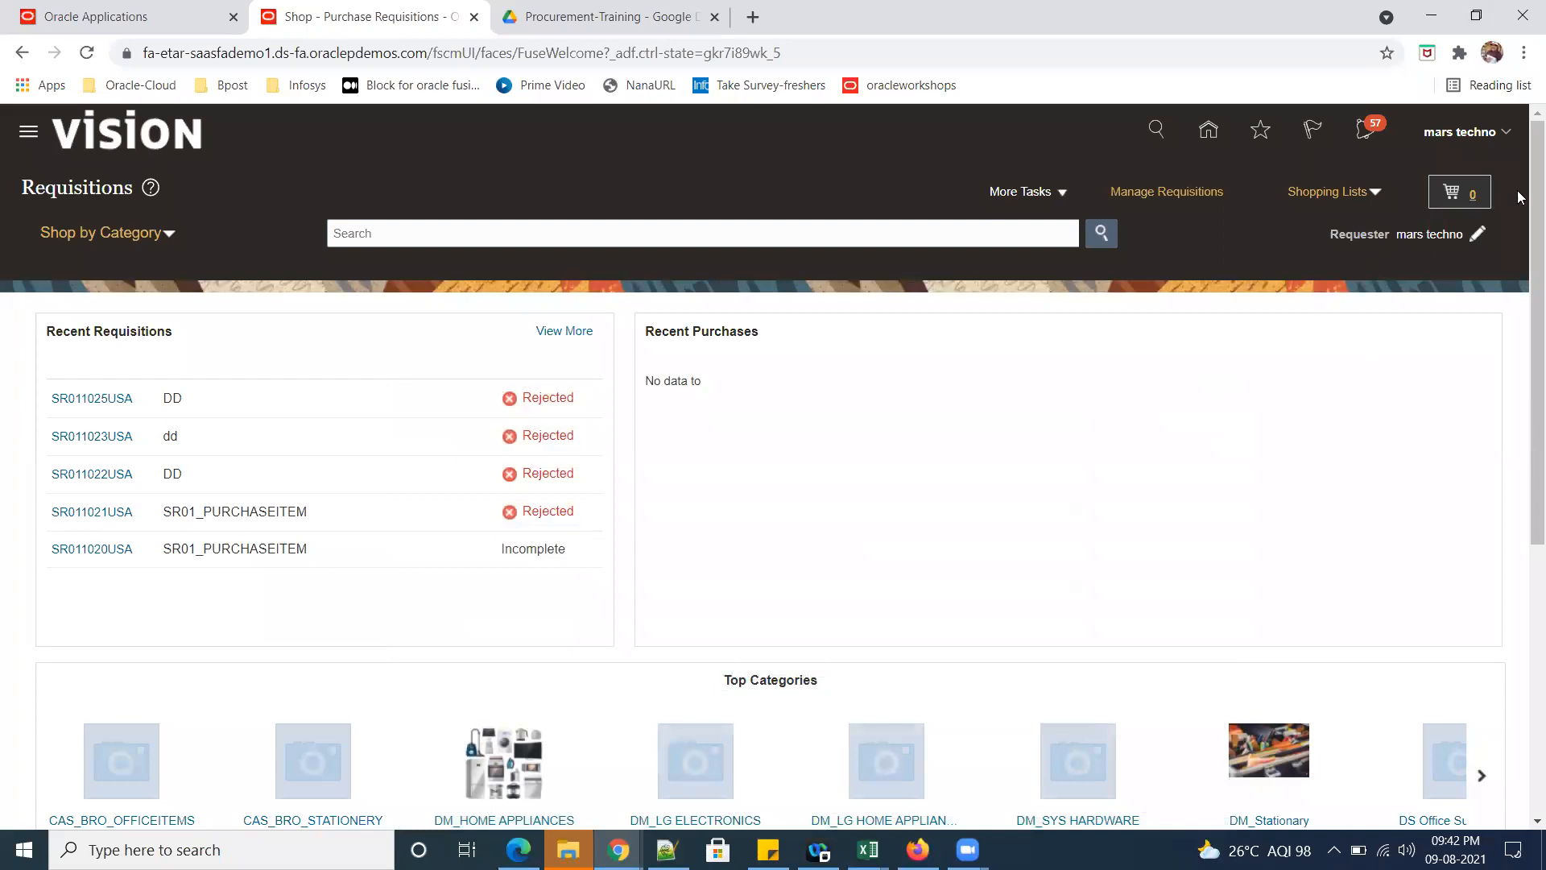
# Go from the home page to Catalogs and open the Manage Public Shopping Lists page.
pyautogui.click(1218, 130)
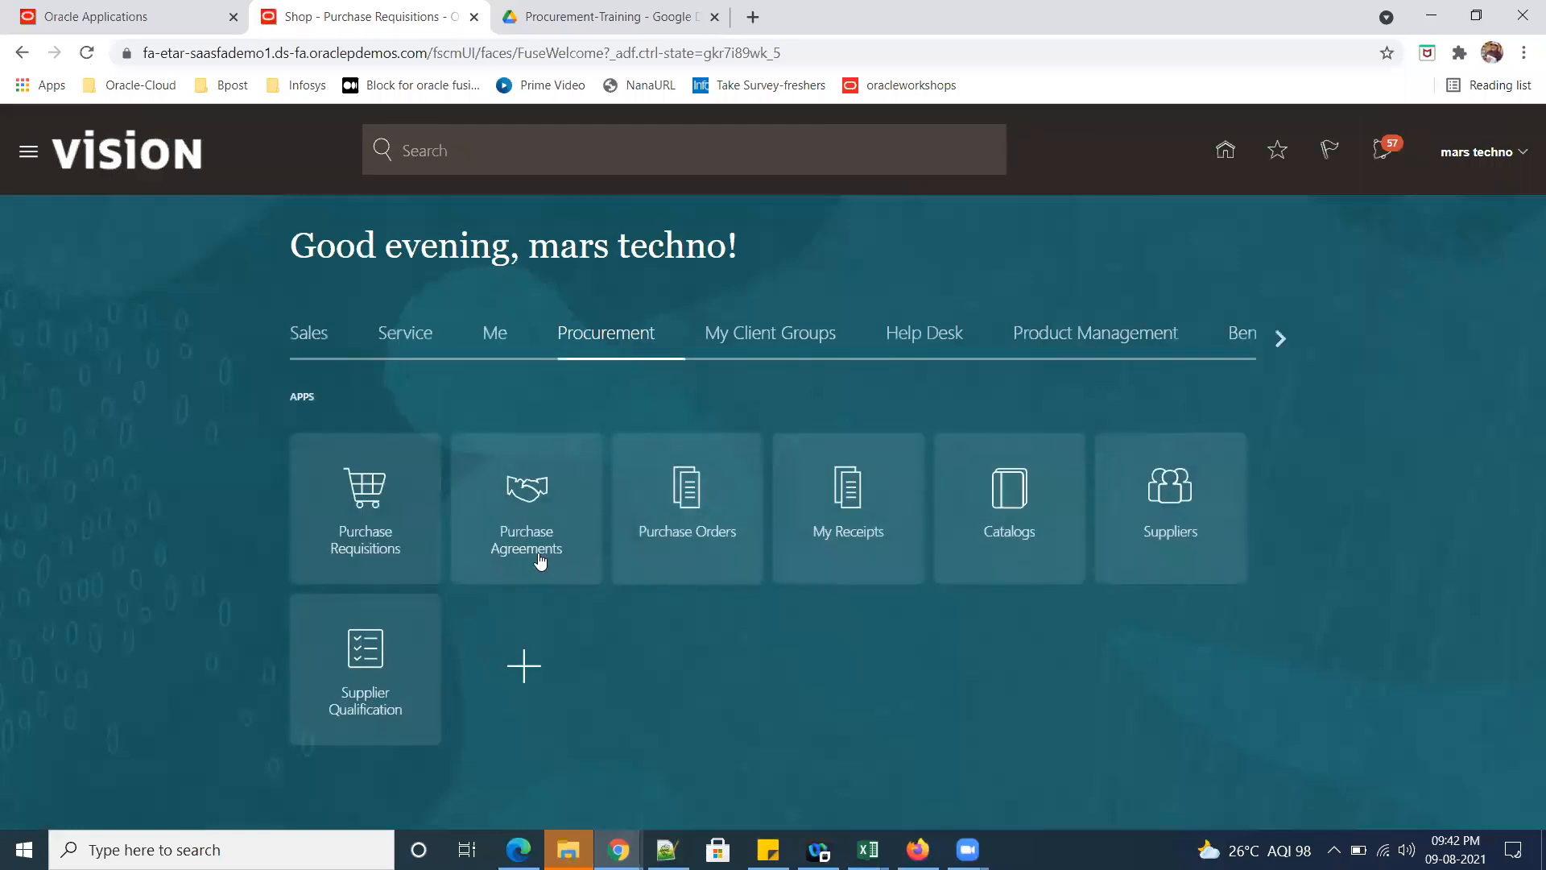
pyautogui.click(1006, 519)
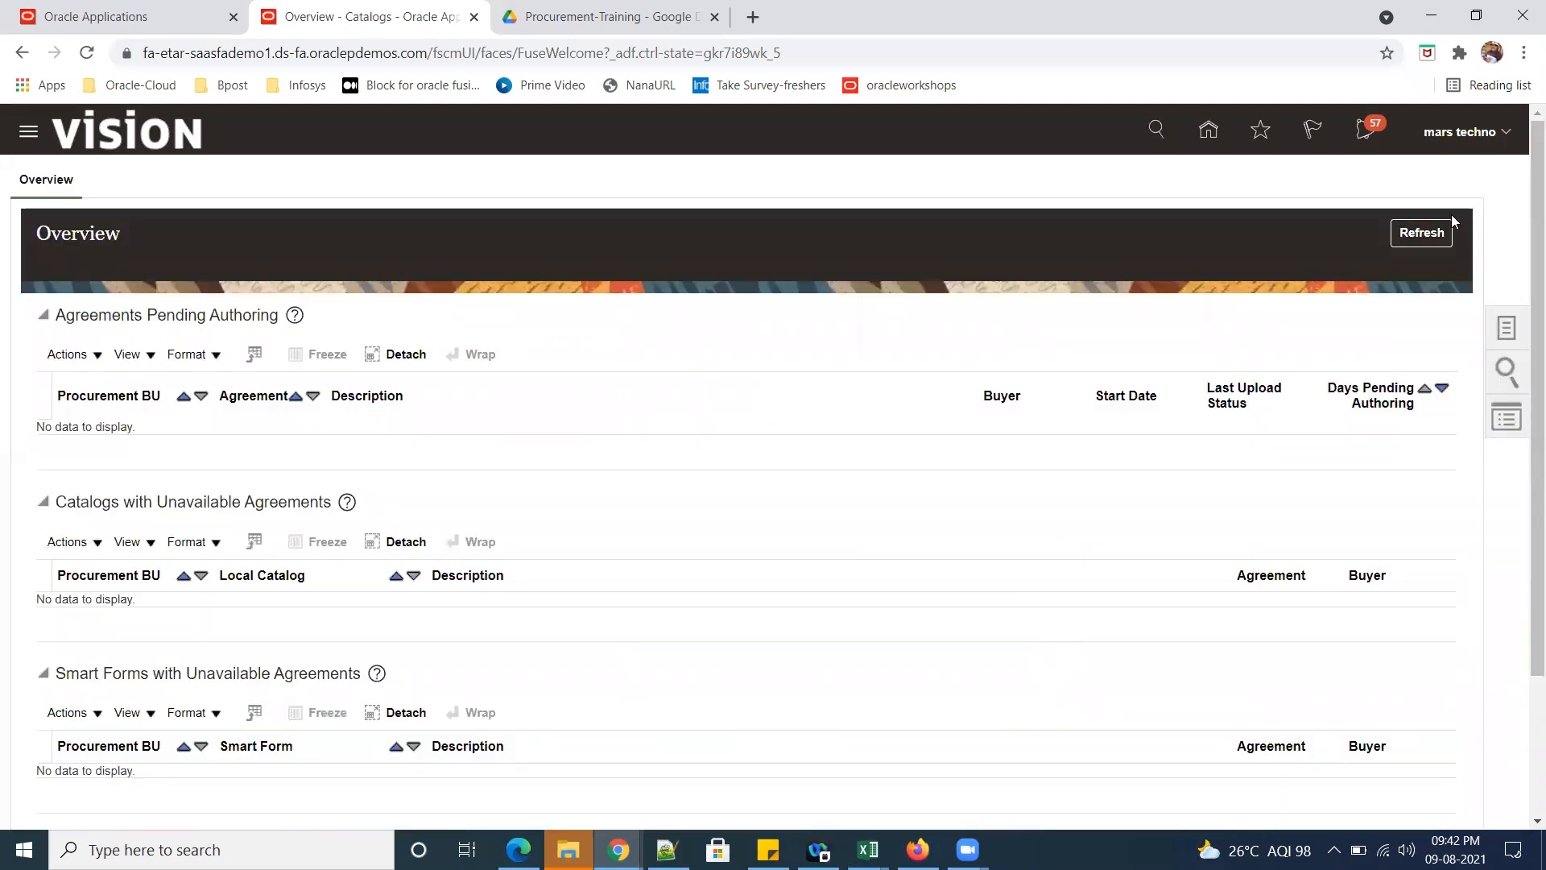
pyautogui.click(1506, 329)
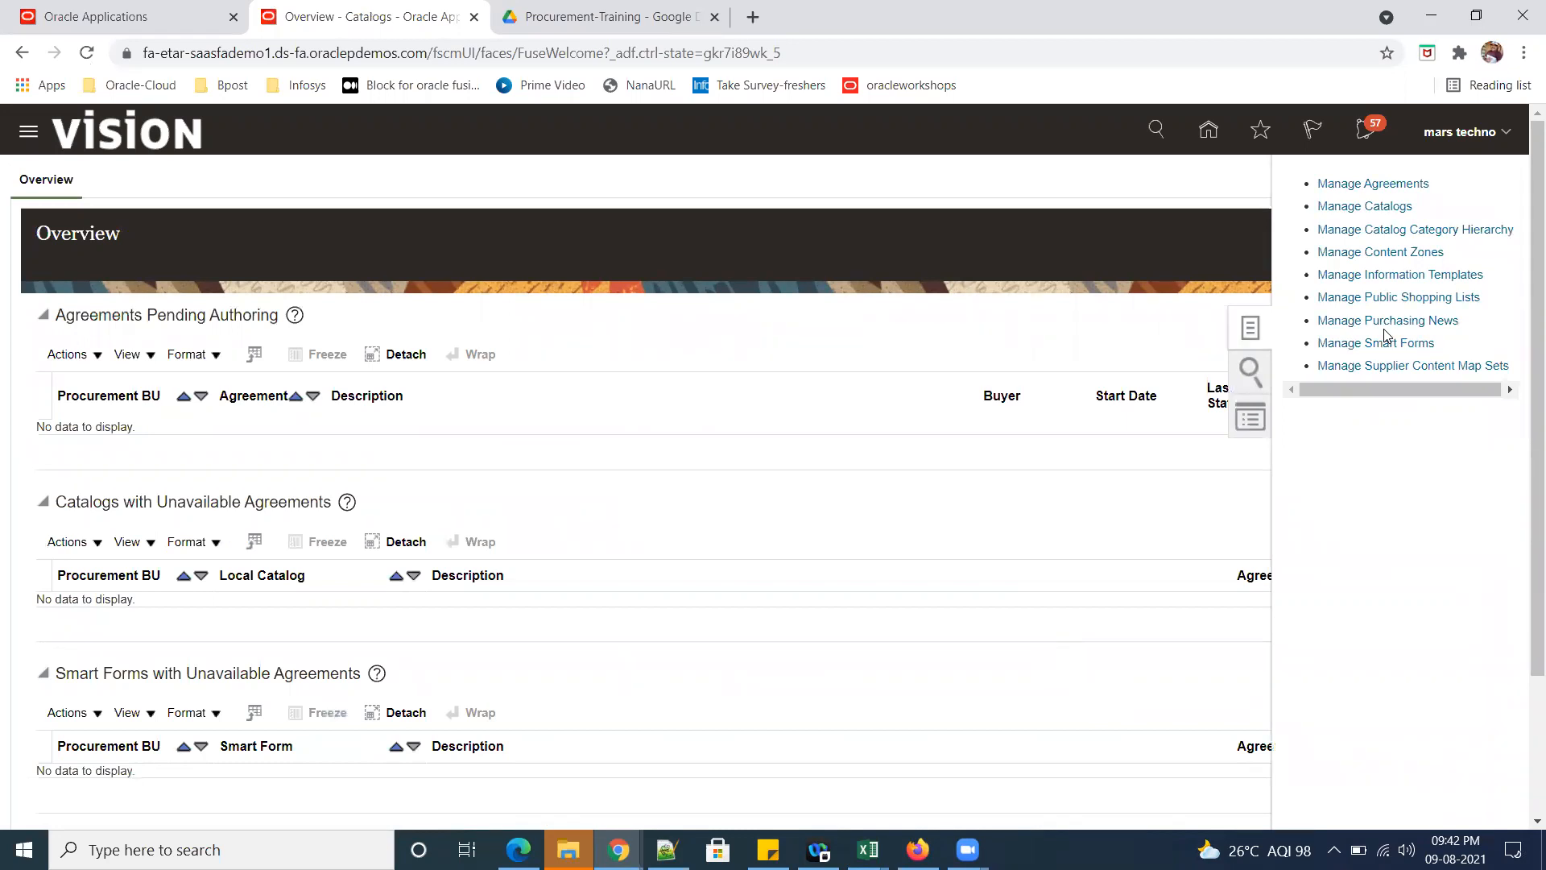
pyautogui.click(1430, 299)
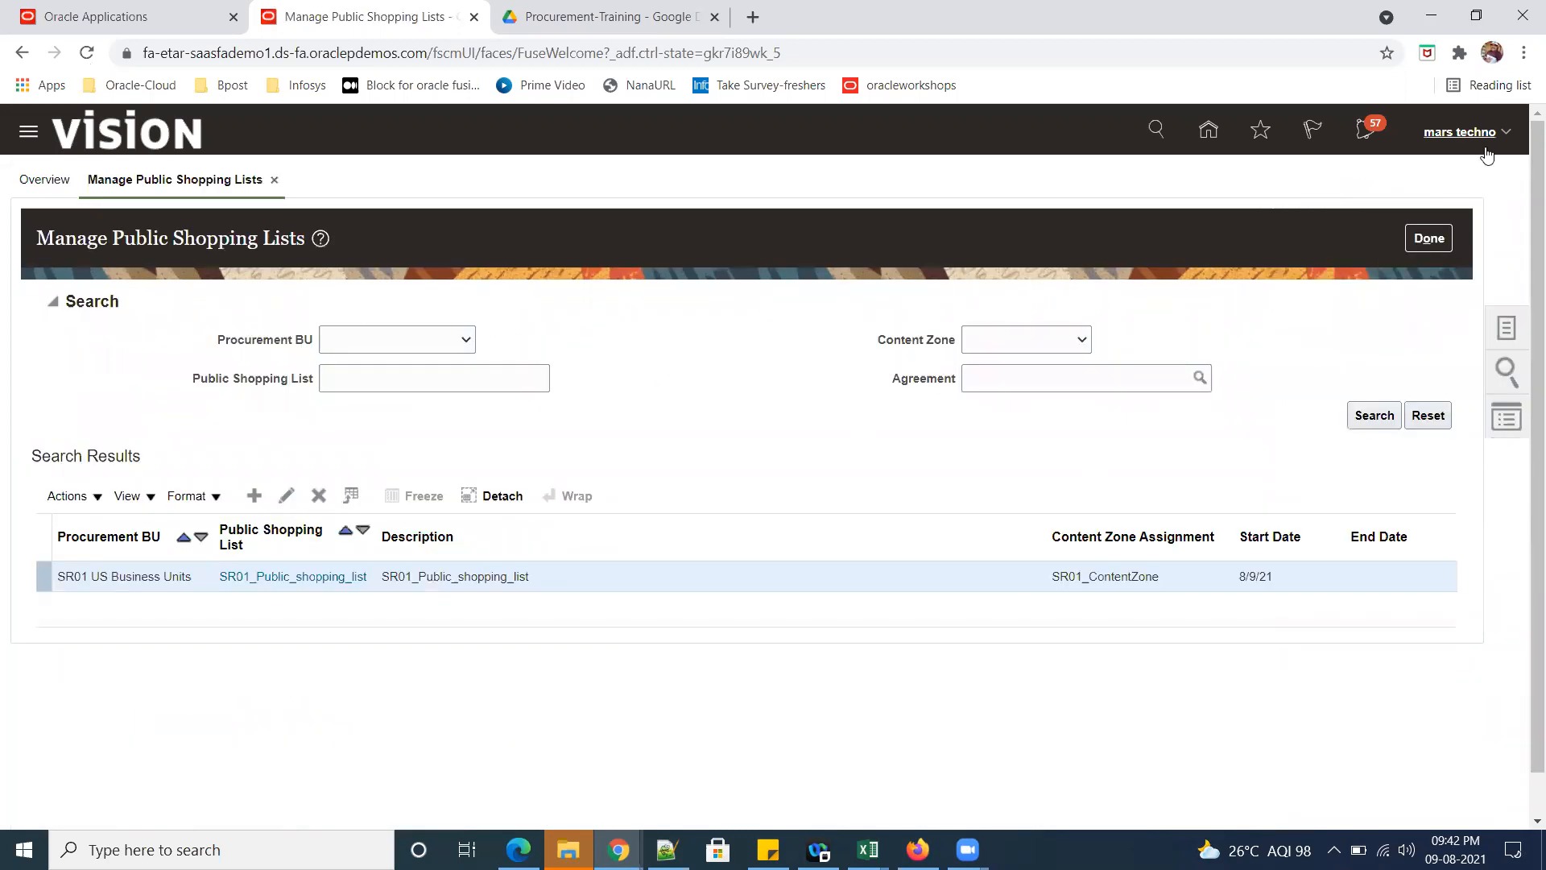
pyautogui.moveTo(197, 236); pyautogui.dragTo(281, 244)
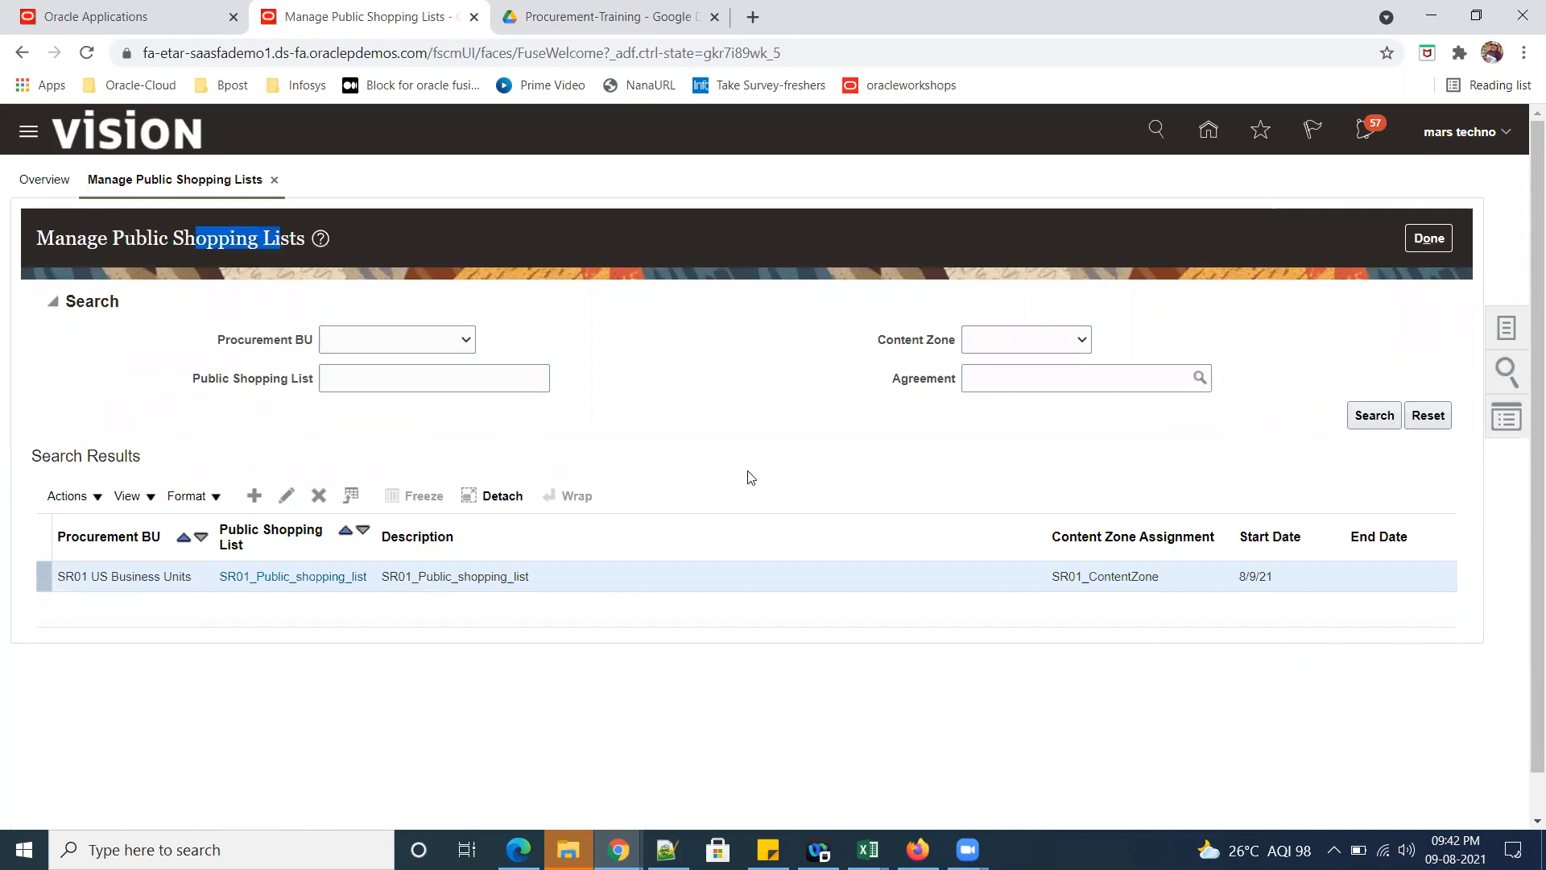
pyautogui.click(759, 458)
# Create a public shopping list for SR01 US Business Units with SR02_PUBLIC_LIST as name and description, and open the catalog for adding items.
pyautogui.click(254, 495)
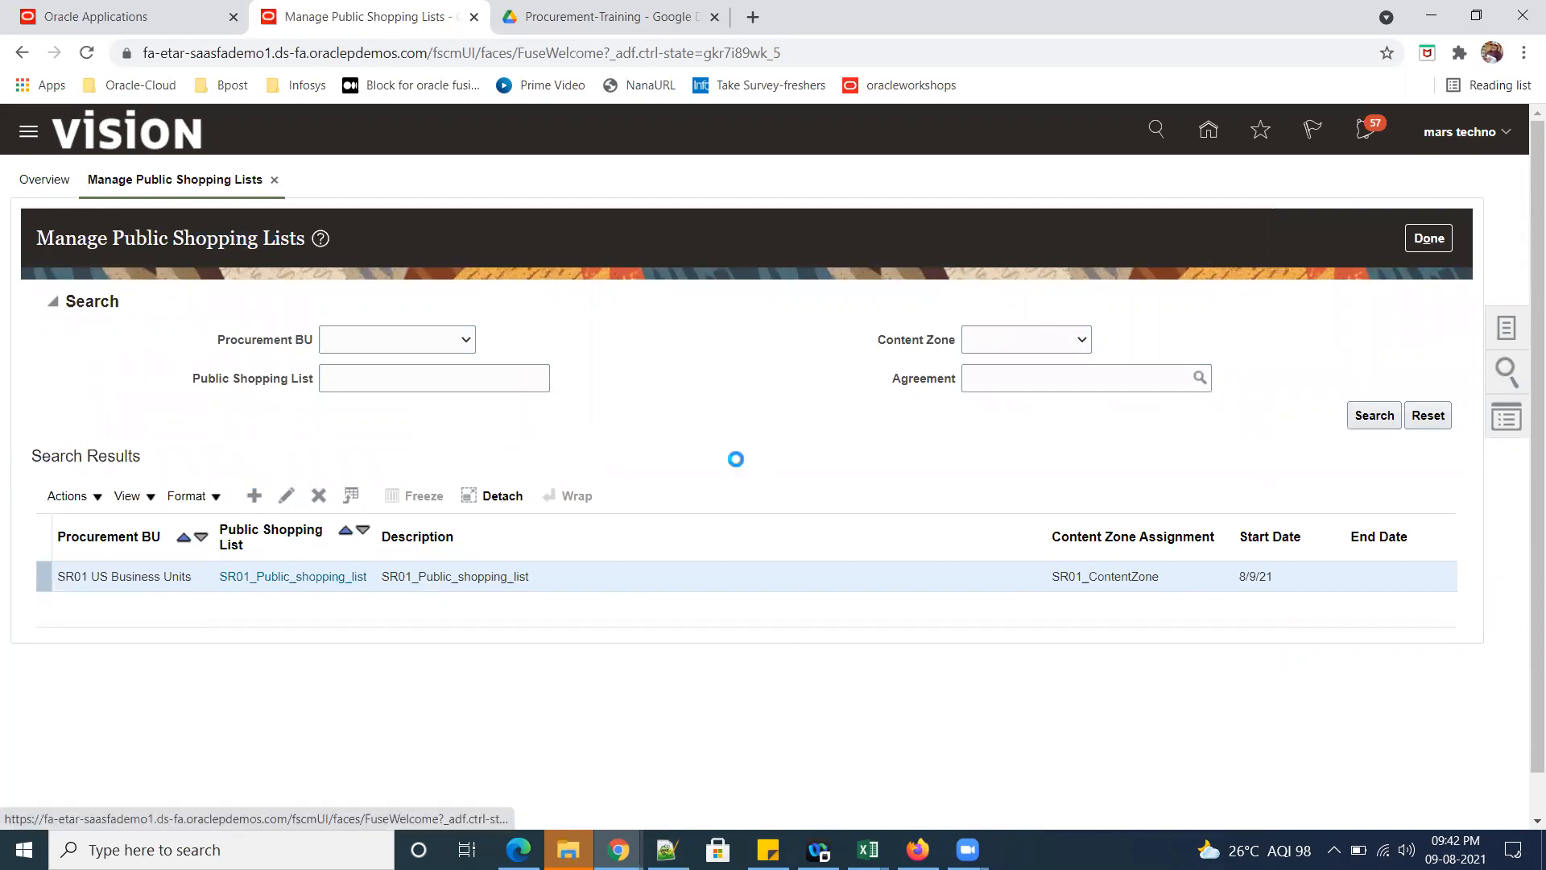
pyautogui.click(482, 346)
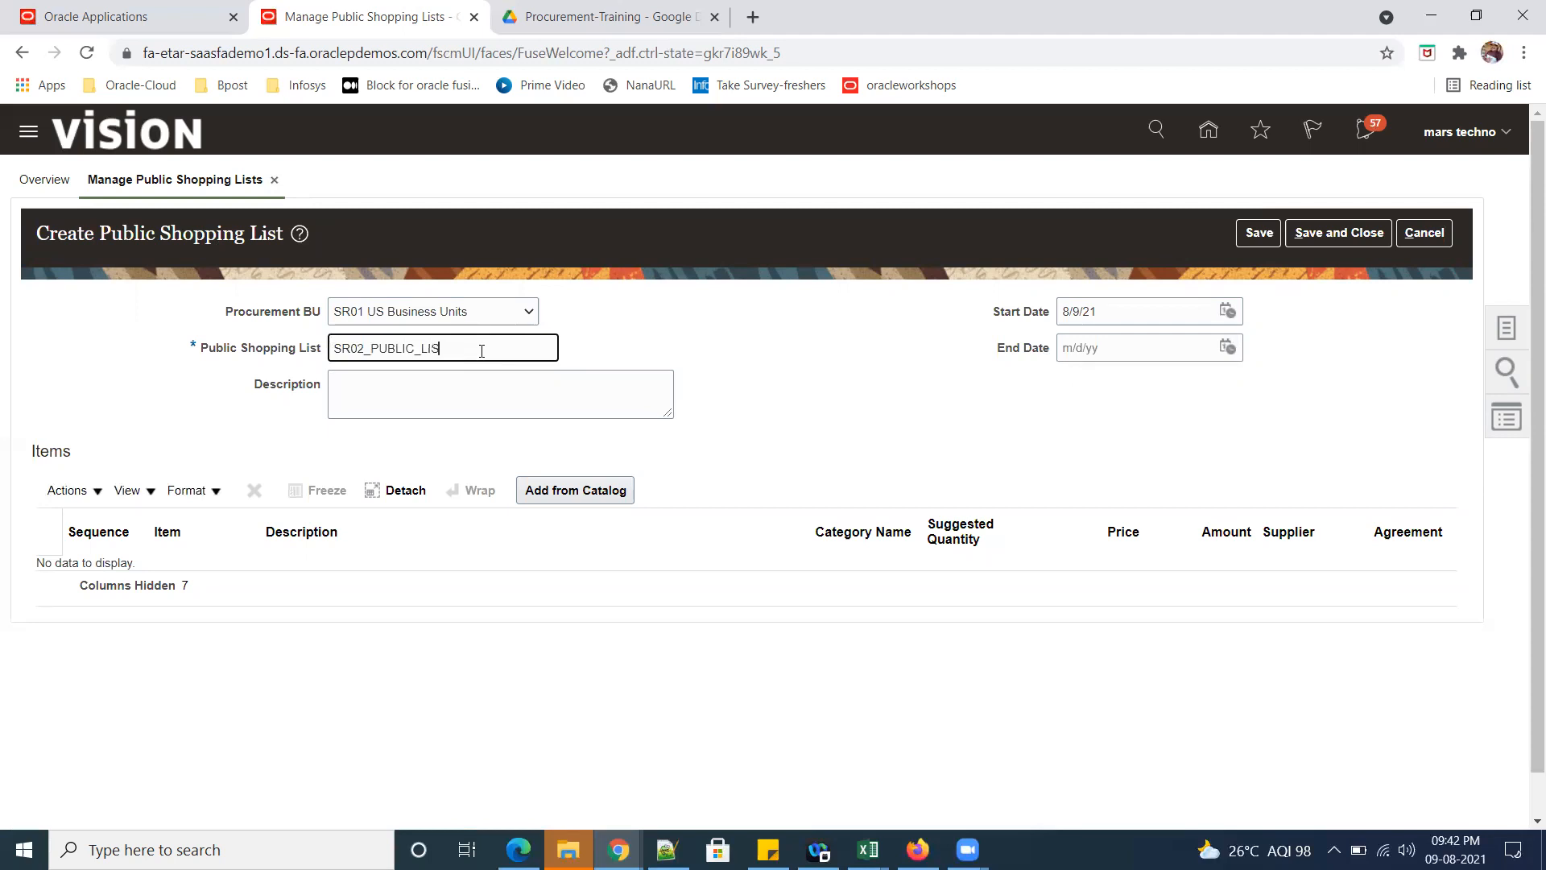
pyautogui.doubleClick(482, 345)
pyautogui.hotkey('ctrl', 'c')
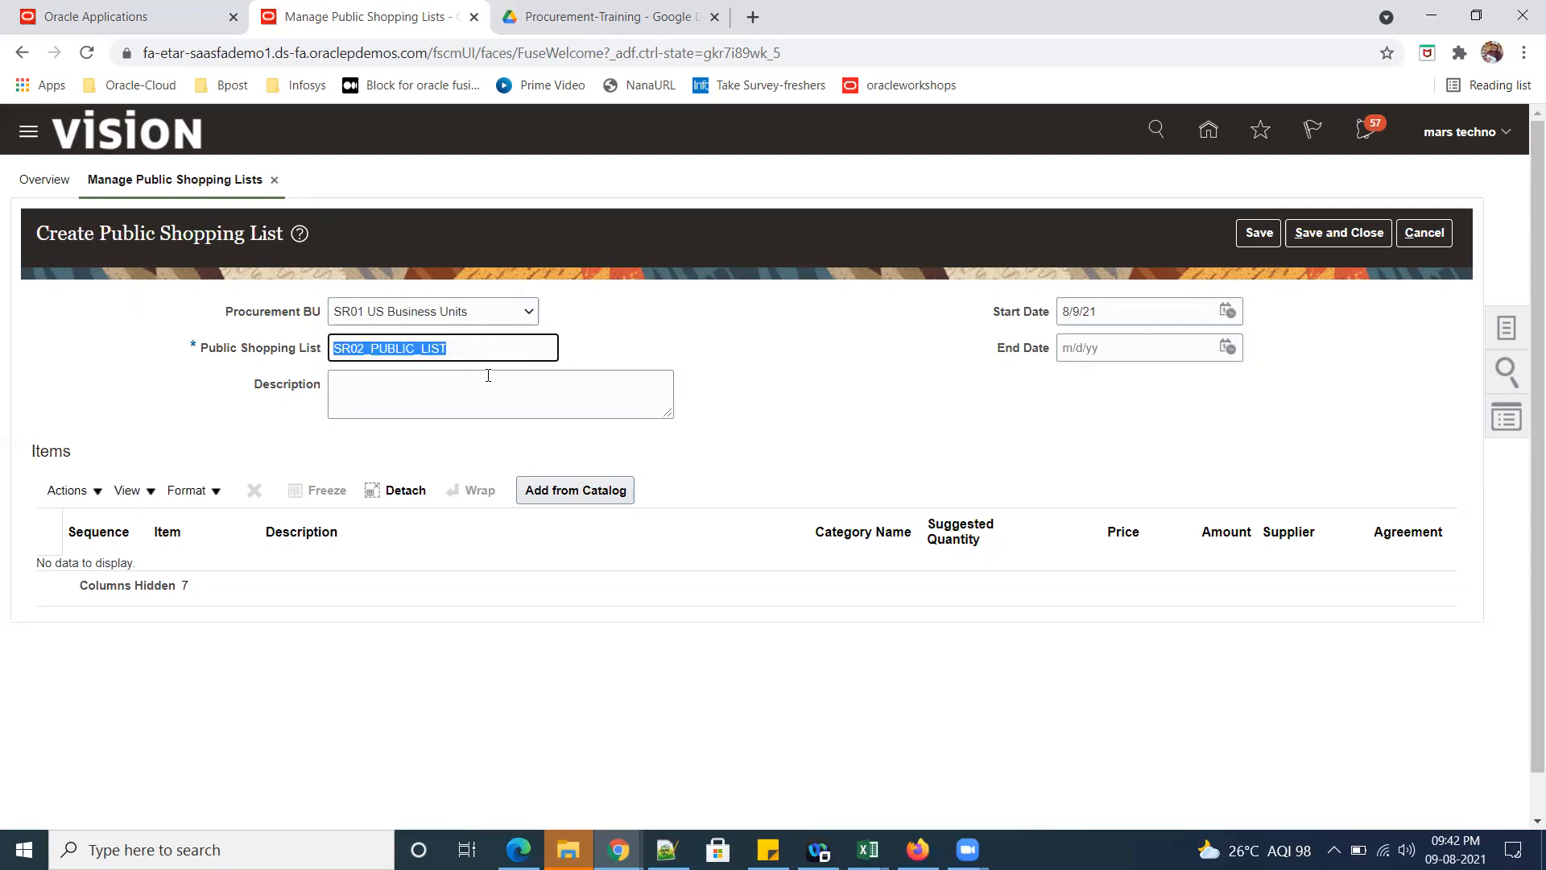
pyautogui.click(514, 395)
pyautogui.hotkey('ctrl', 'v')
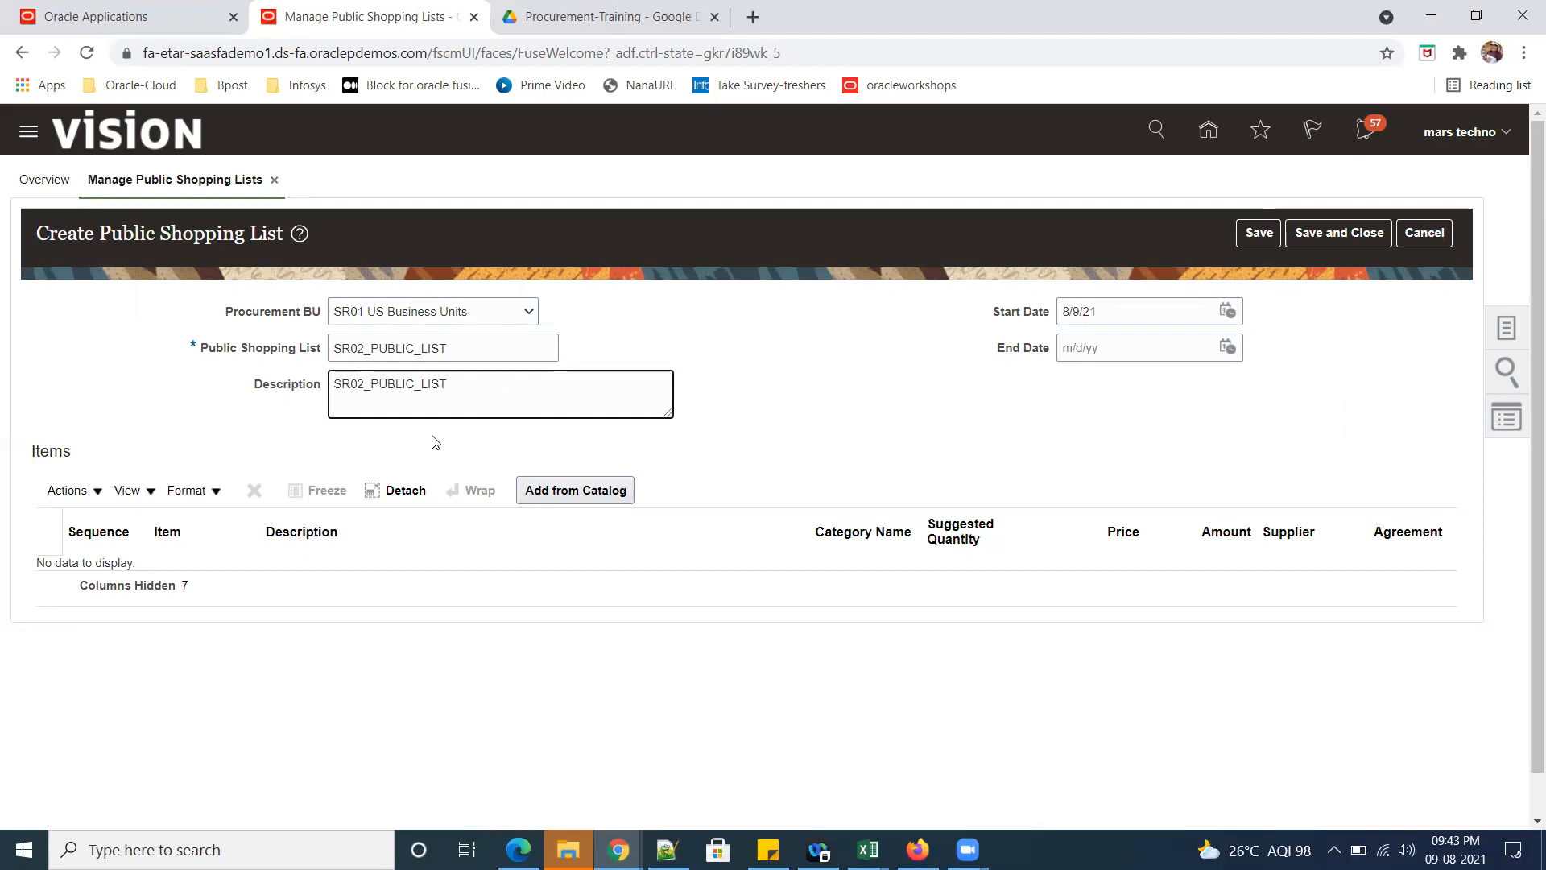
pyautogui.click(578, 493)
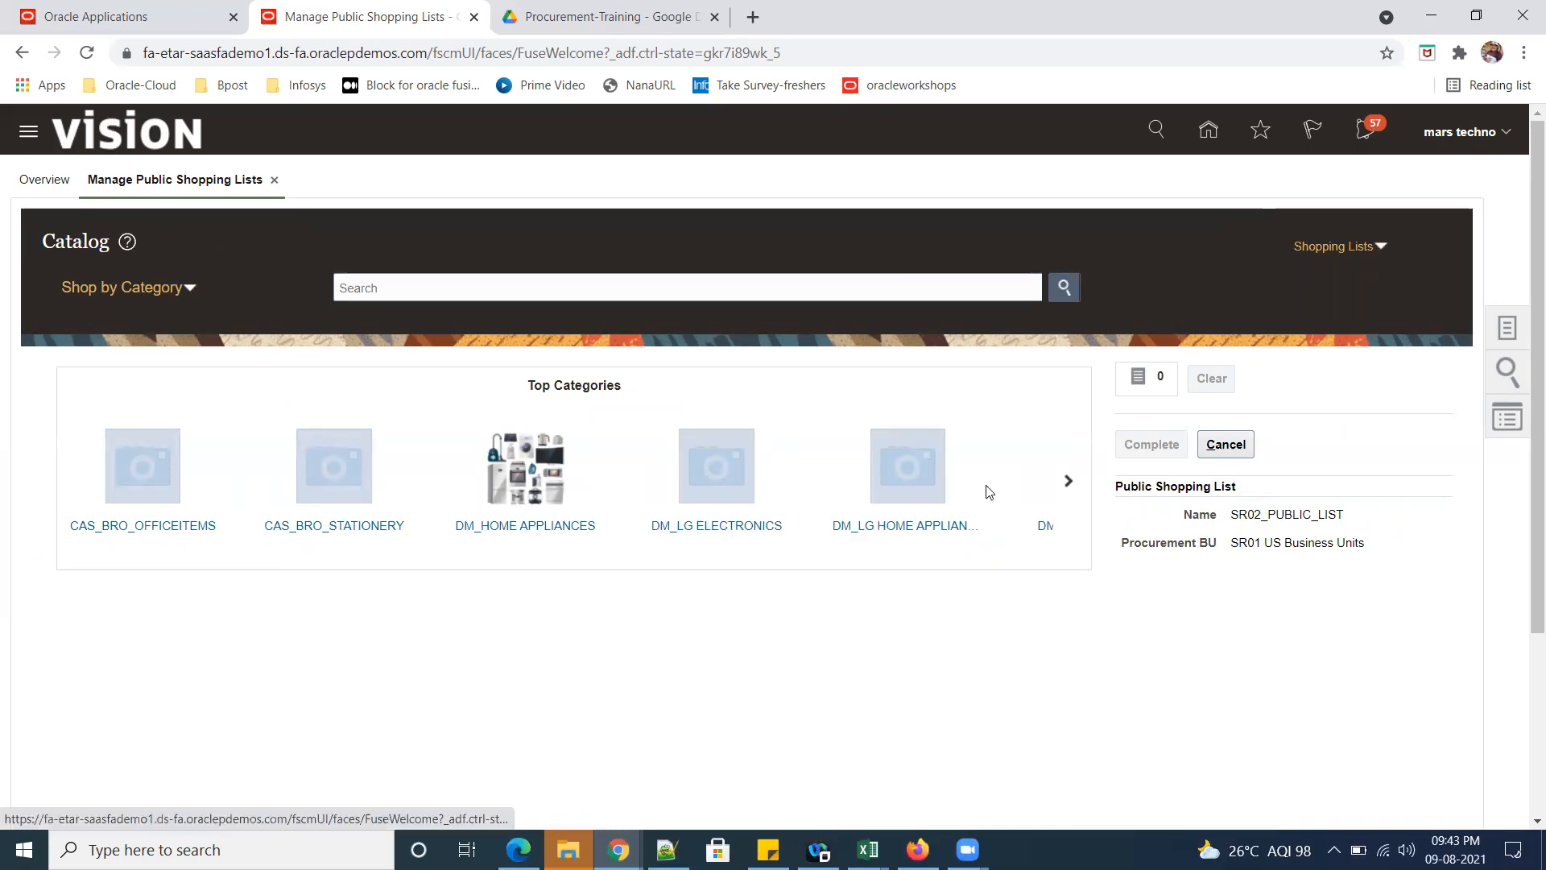
# Check the DM_LG home appliances category for items, and leave the catalog page without adding any, discarding unsaved changes.
pyautogui.click(908, 537)
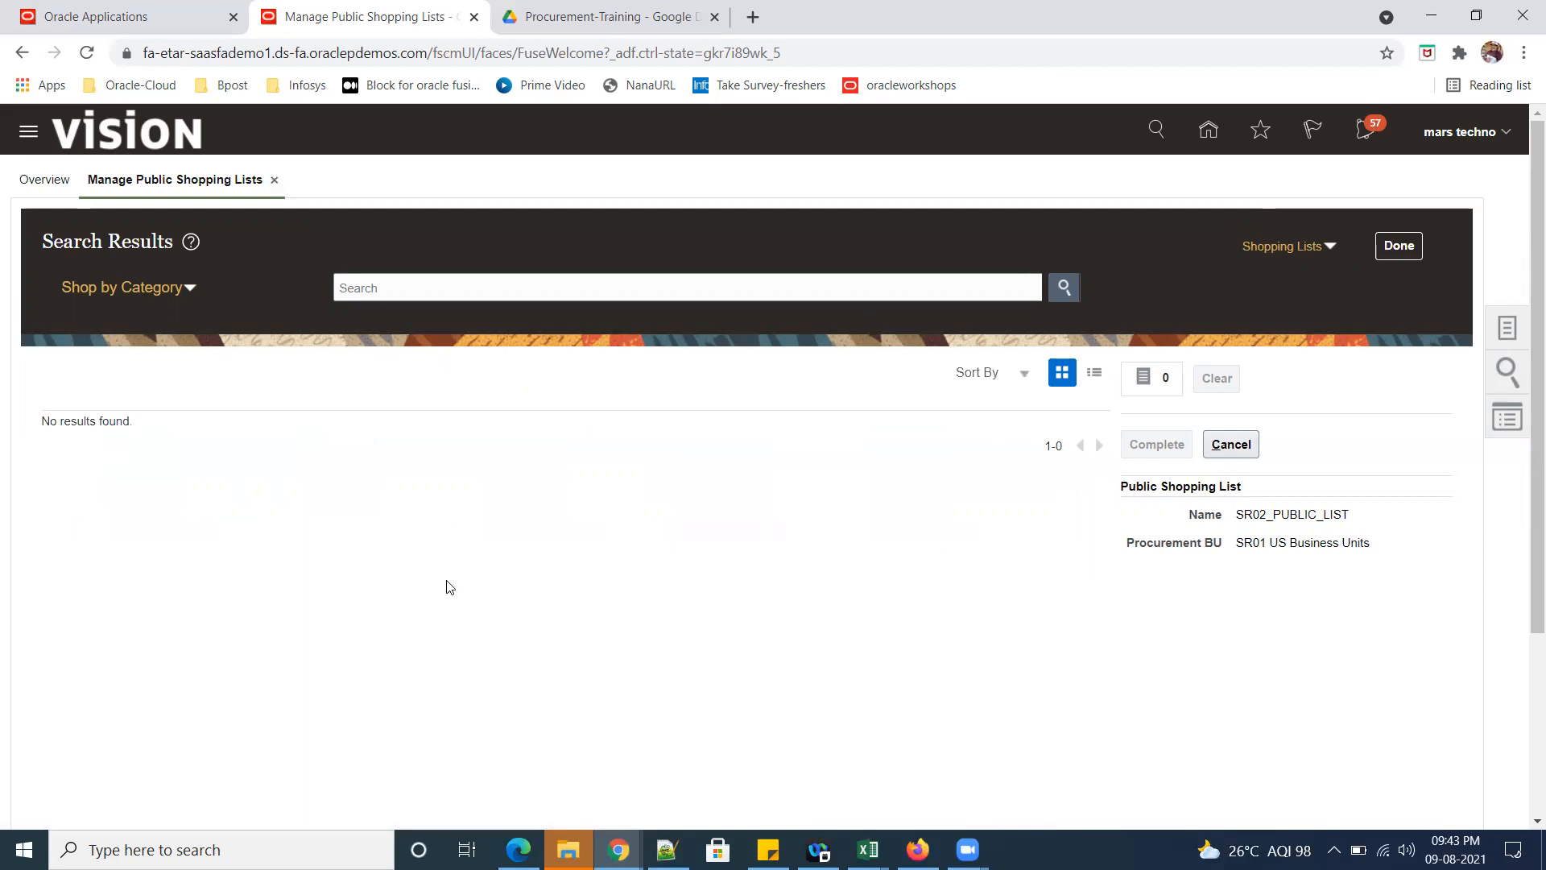
pyautogui.click(1406, 244)
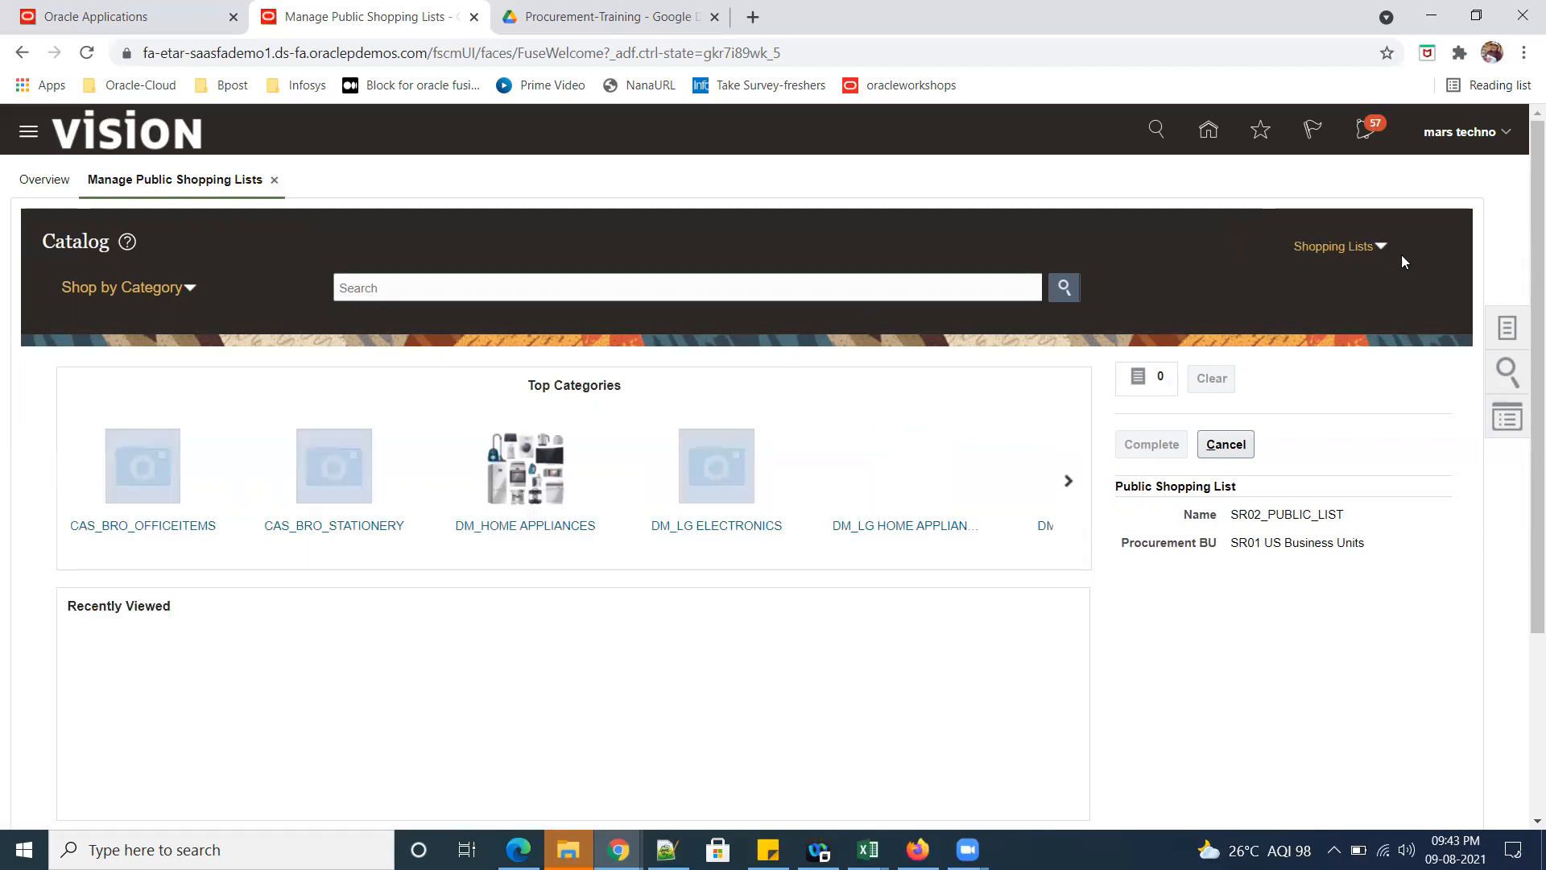
pyautogui.click(1508, 328)
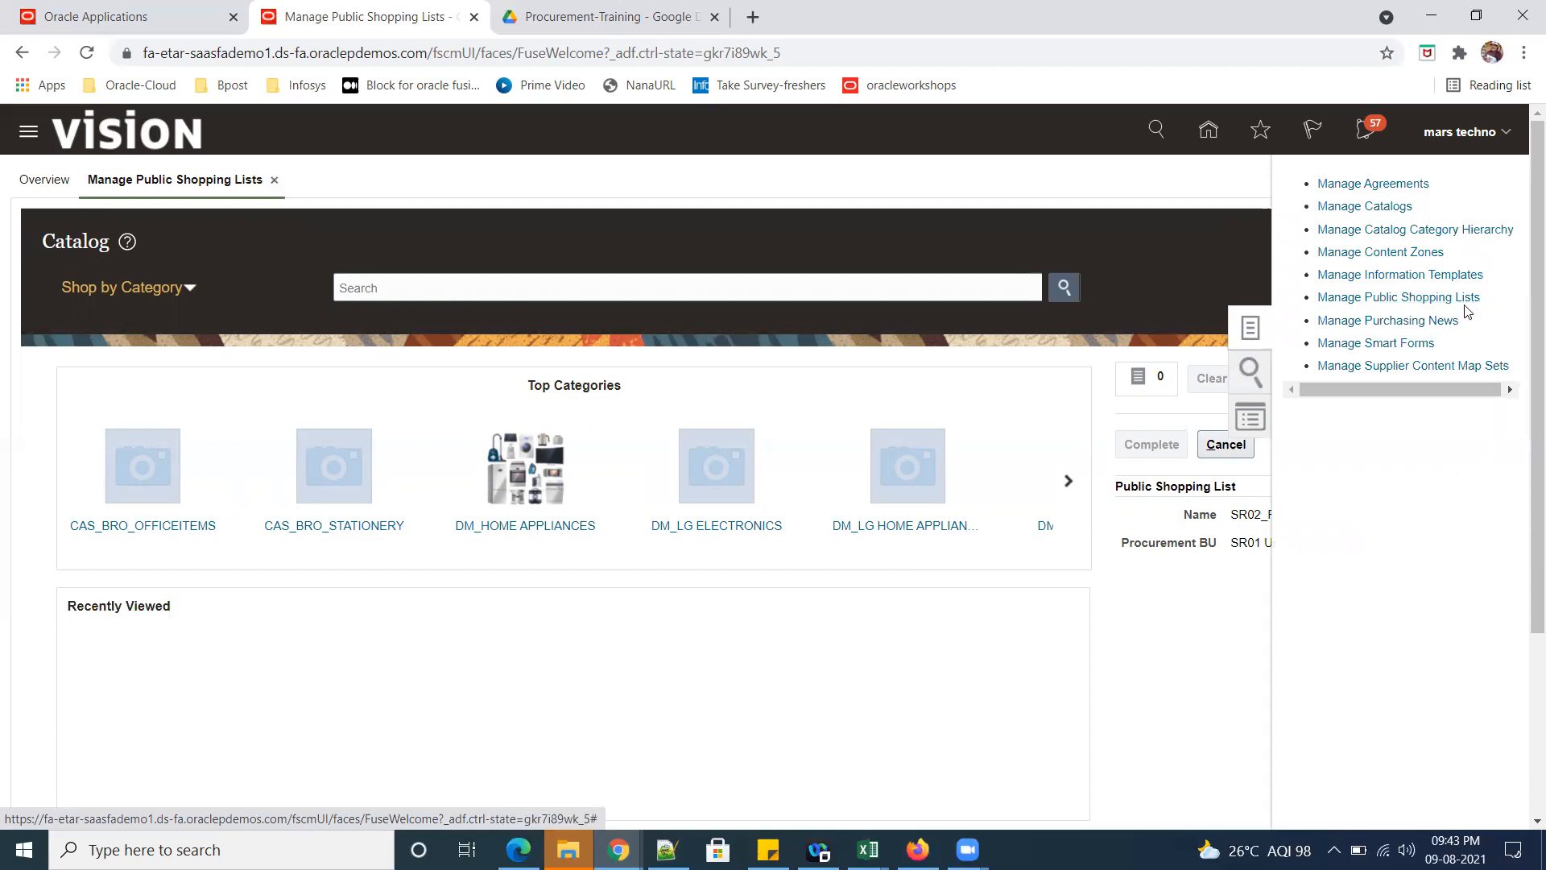
pyautogui.click(1468, 303)
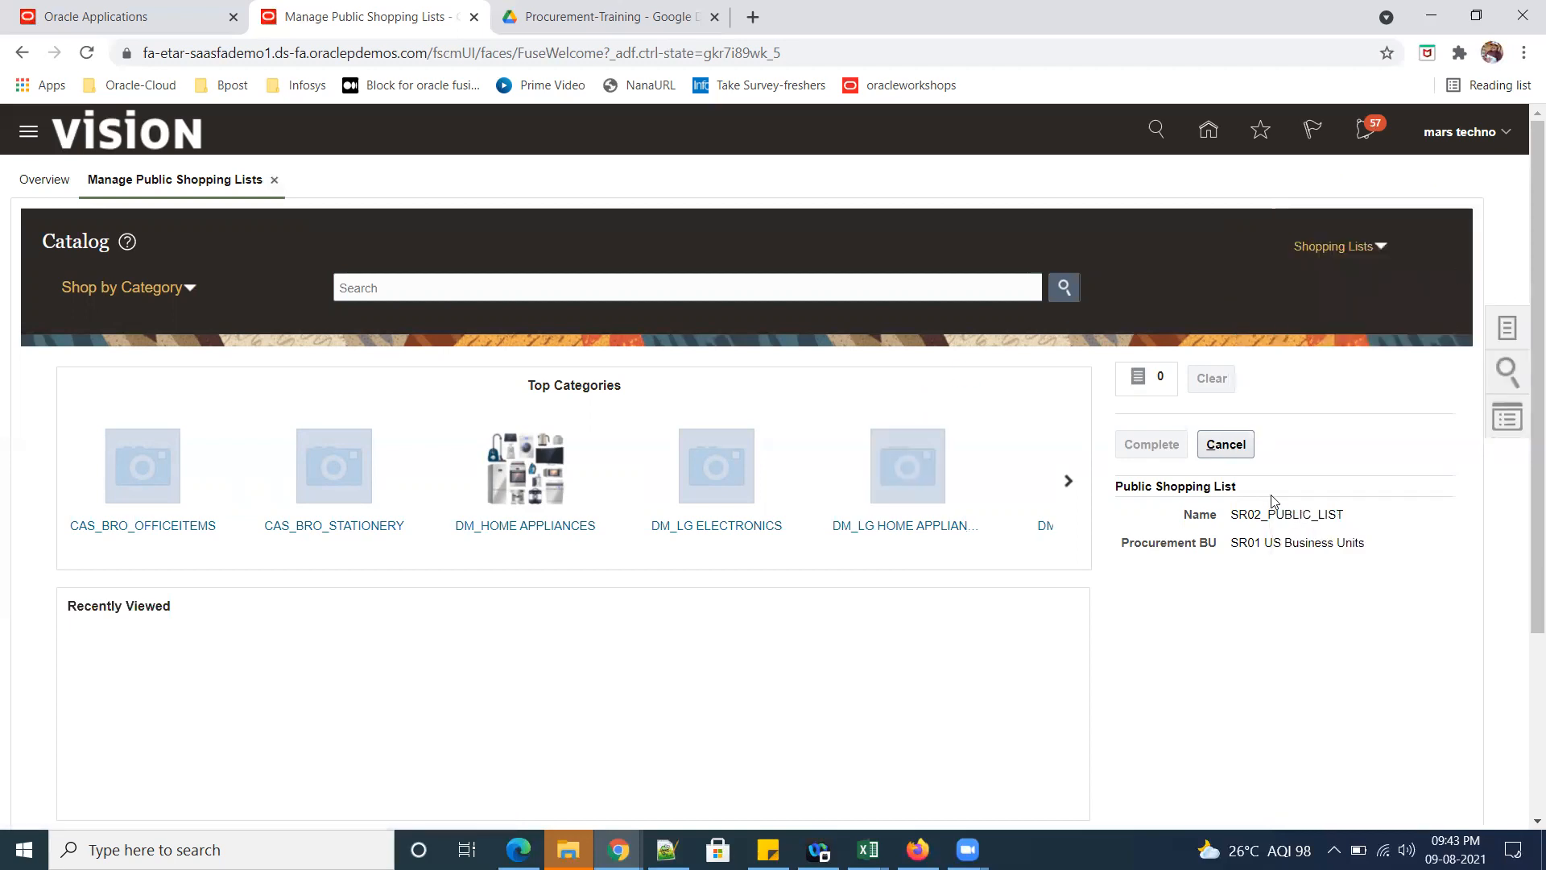
pyautogui.click(1206, 133)
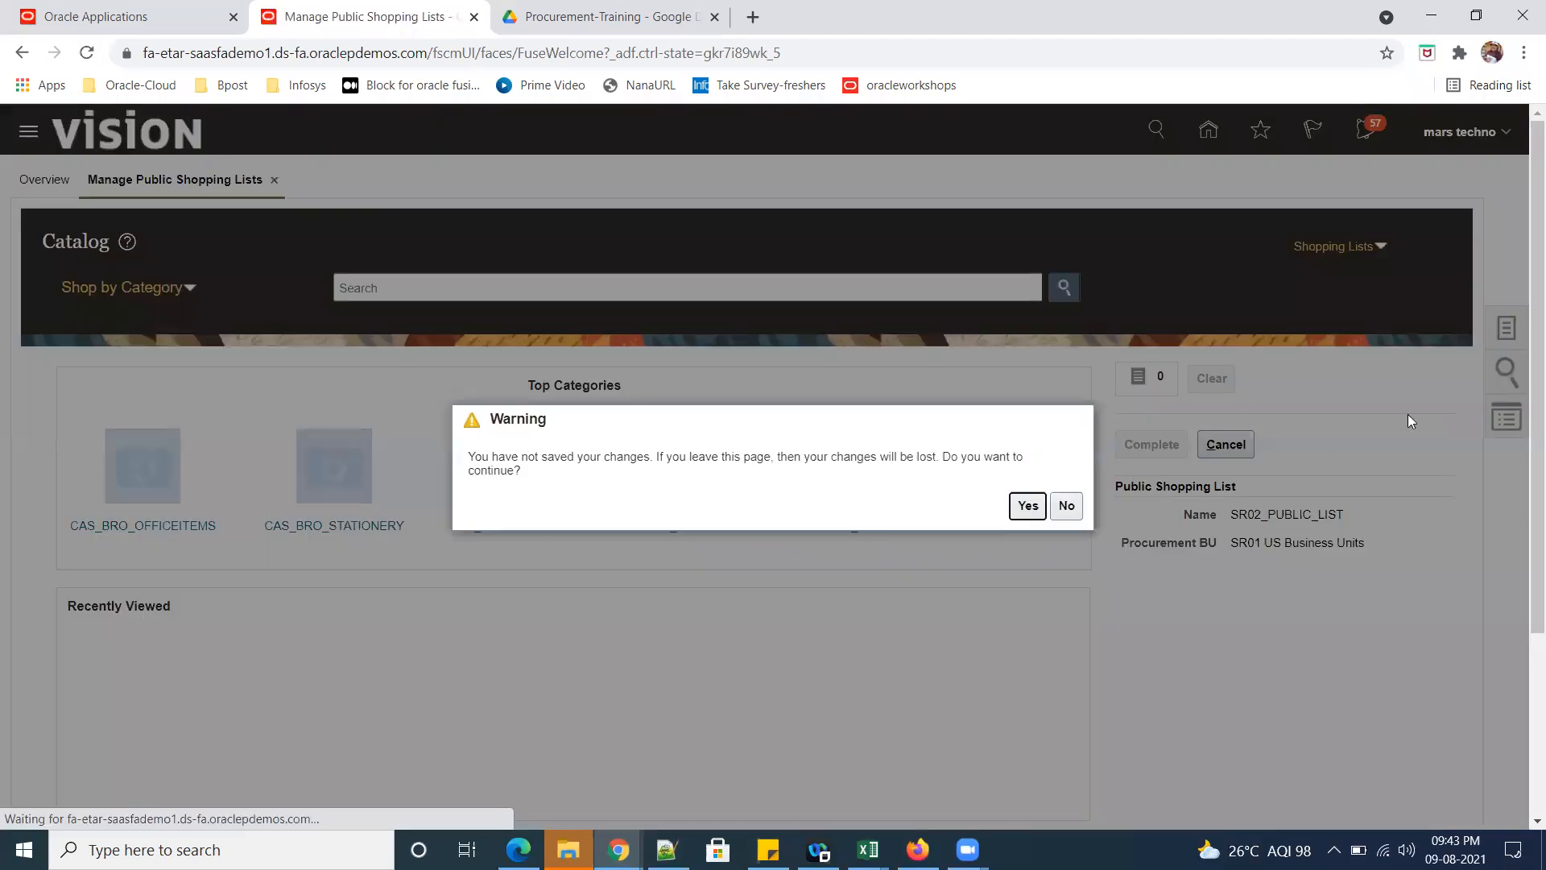
pyautogui.click(1027, 508)
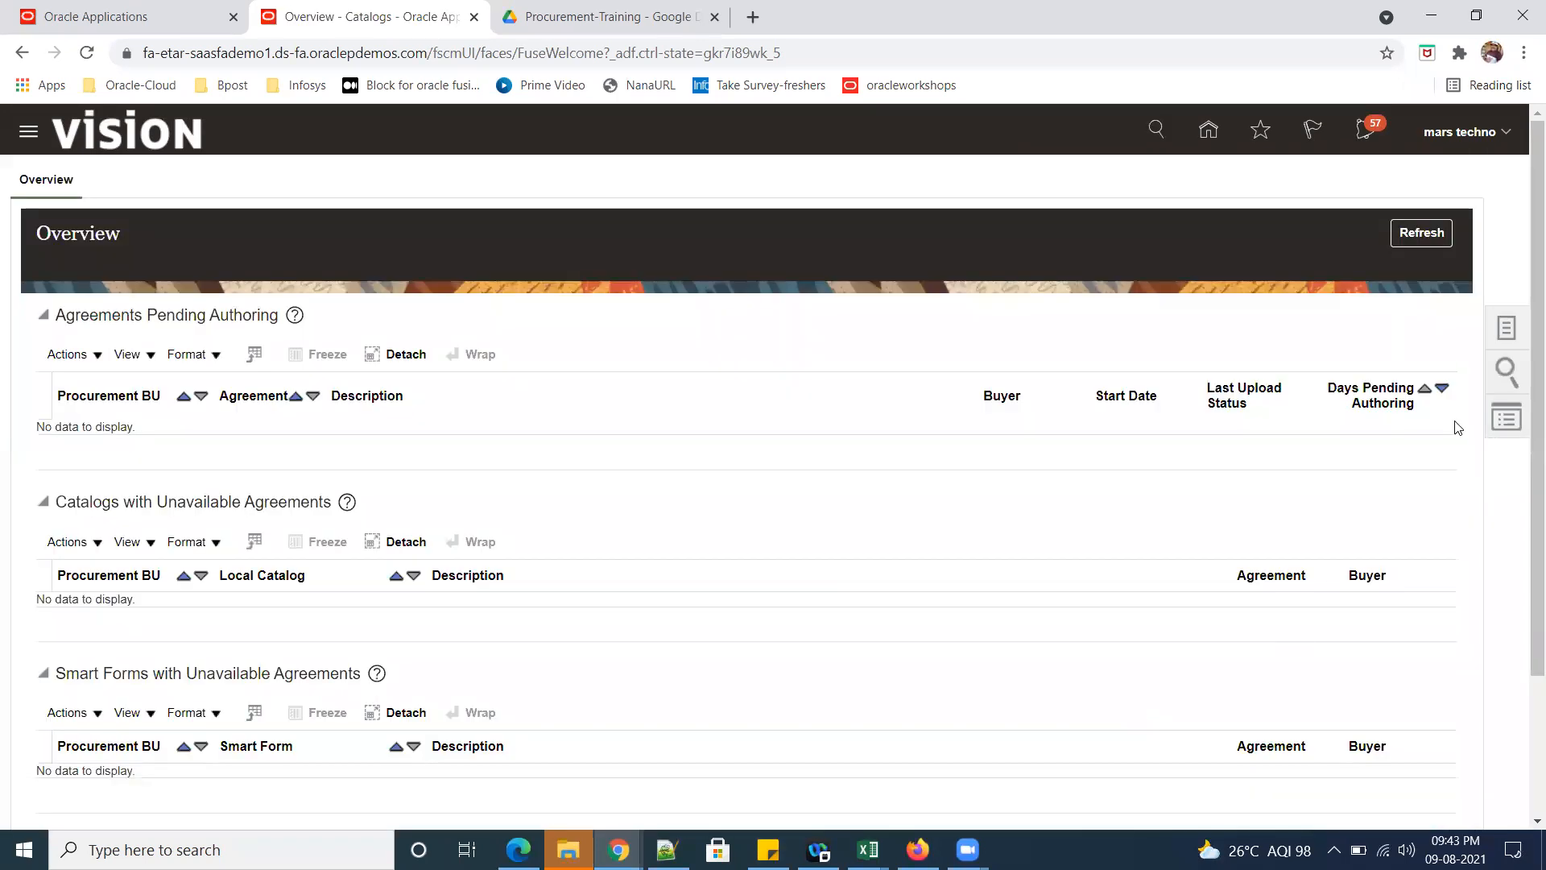
# Reopen Manage Public Shopping Lists, check the SR02_PUBLIC_LIST entry, and close the page.
pyautogui.click(1506, 327)
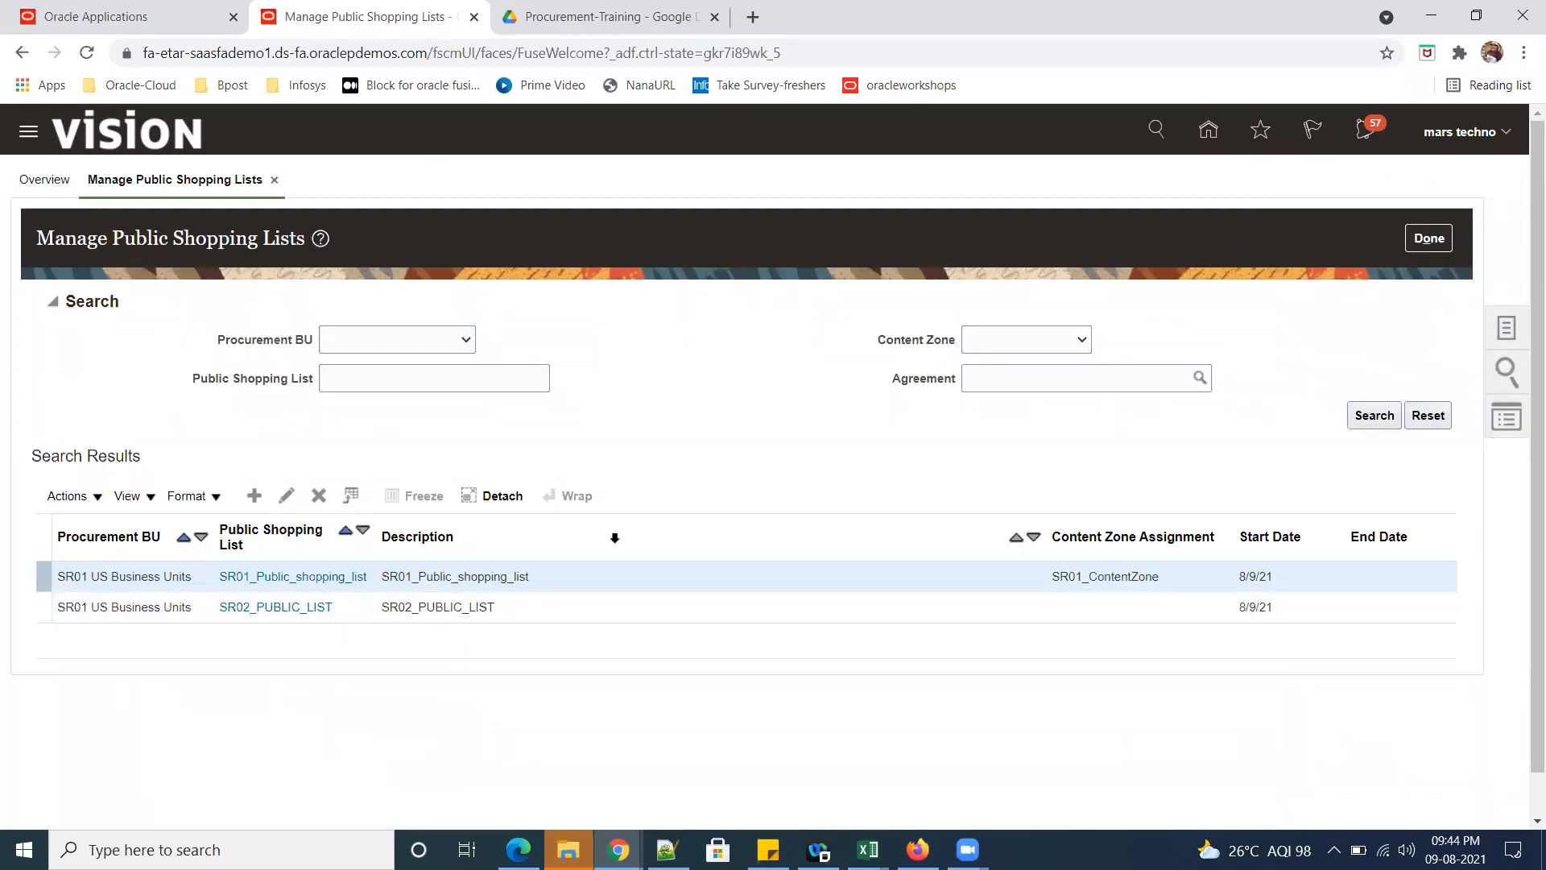
pyautogui.click(572, 610)
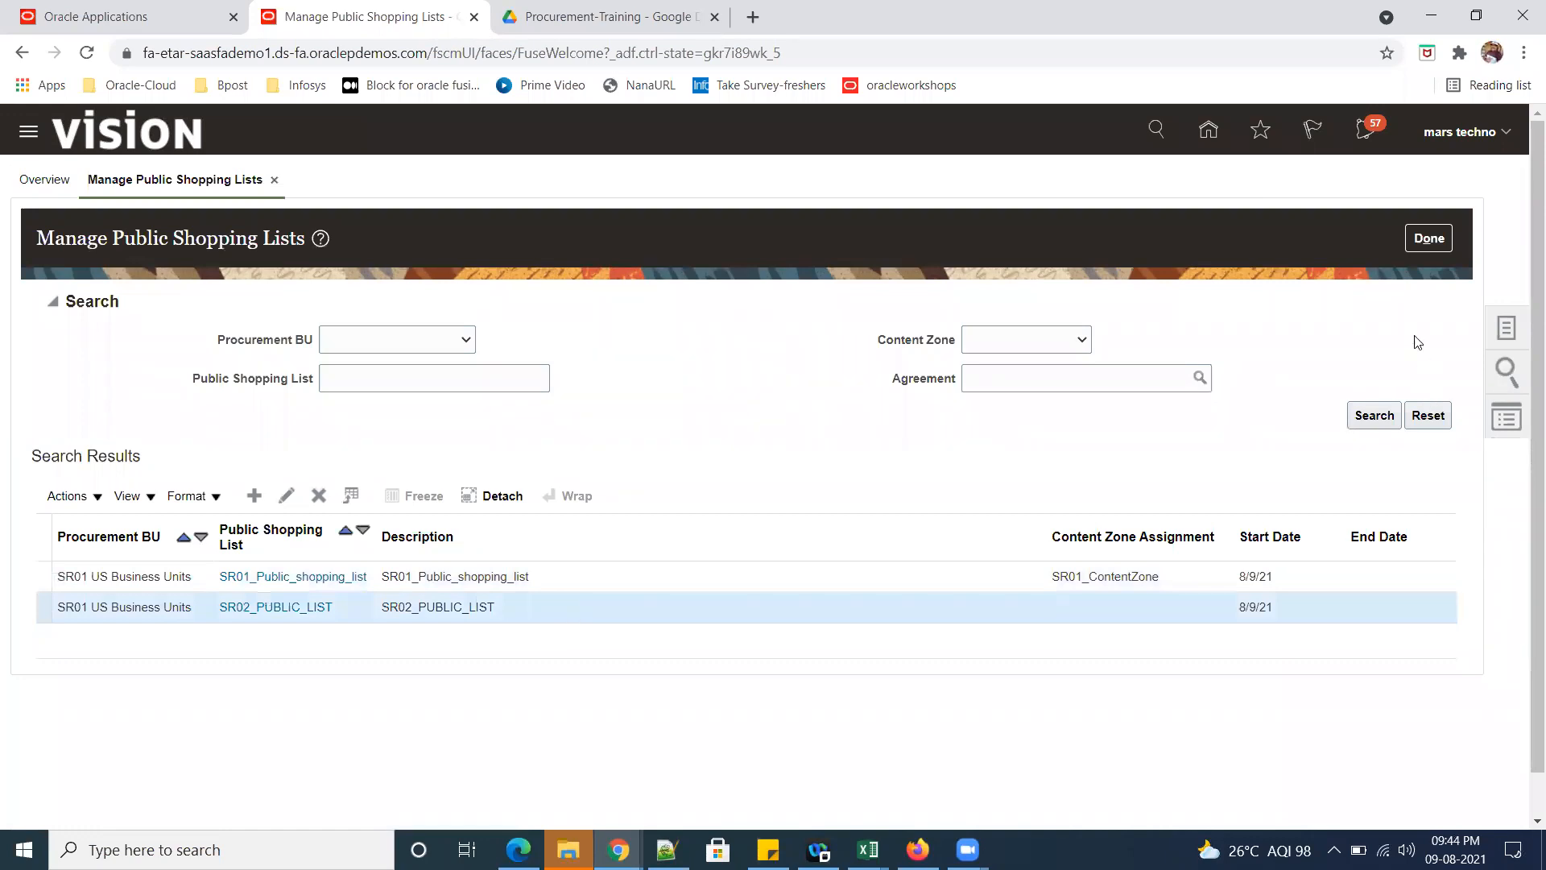
pyautogui.click(1433, 240)
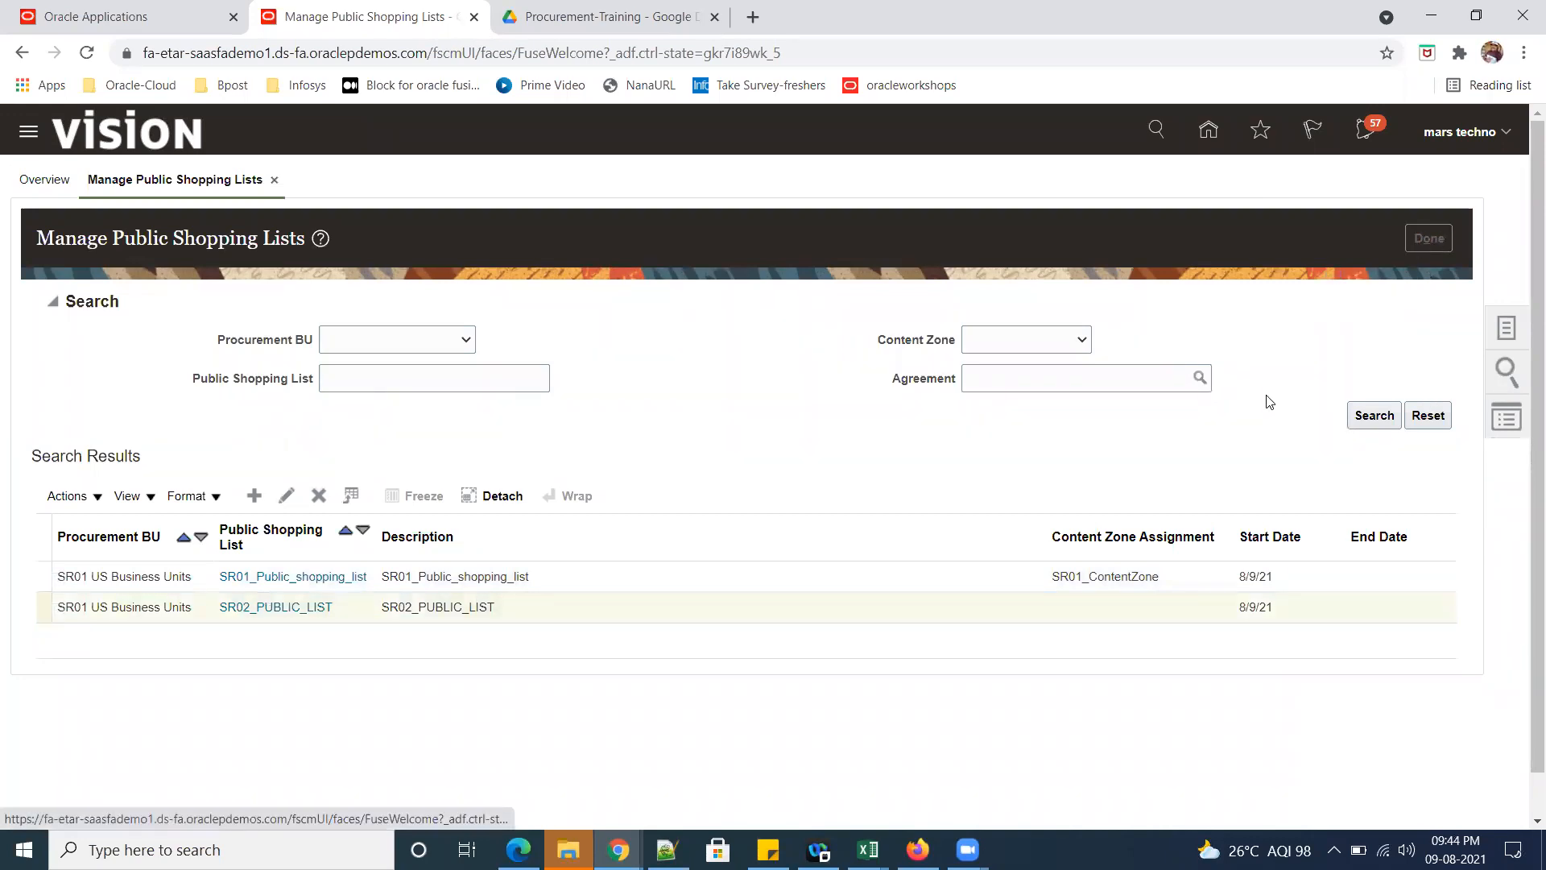
# Go to Manage Content Zones and open SR01_ContentZone for editing.
pyautogui.click(1507, 329)
pyautogui.click(1340, 252)
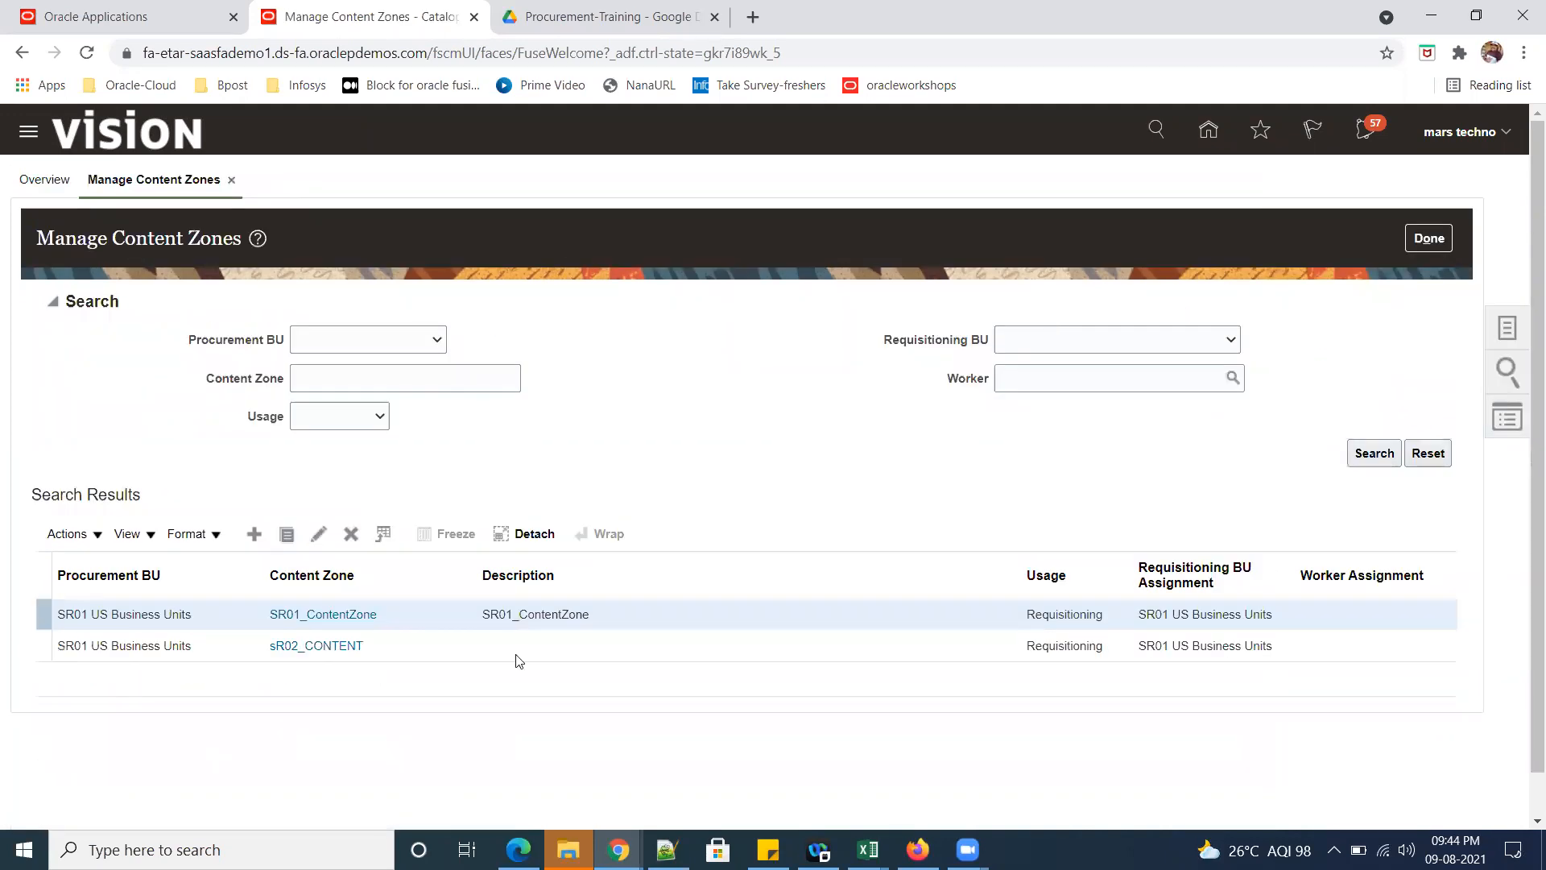
pyautogui.click(652, 615)
pyautogui.click(319, 537)
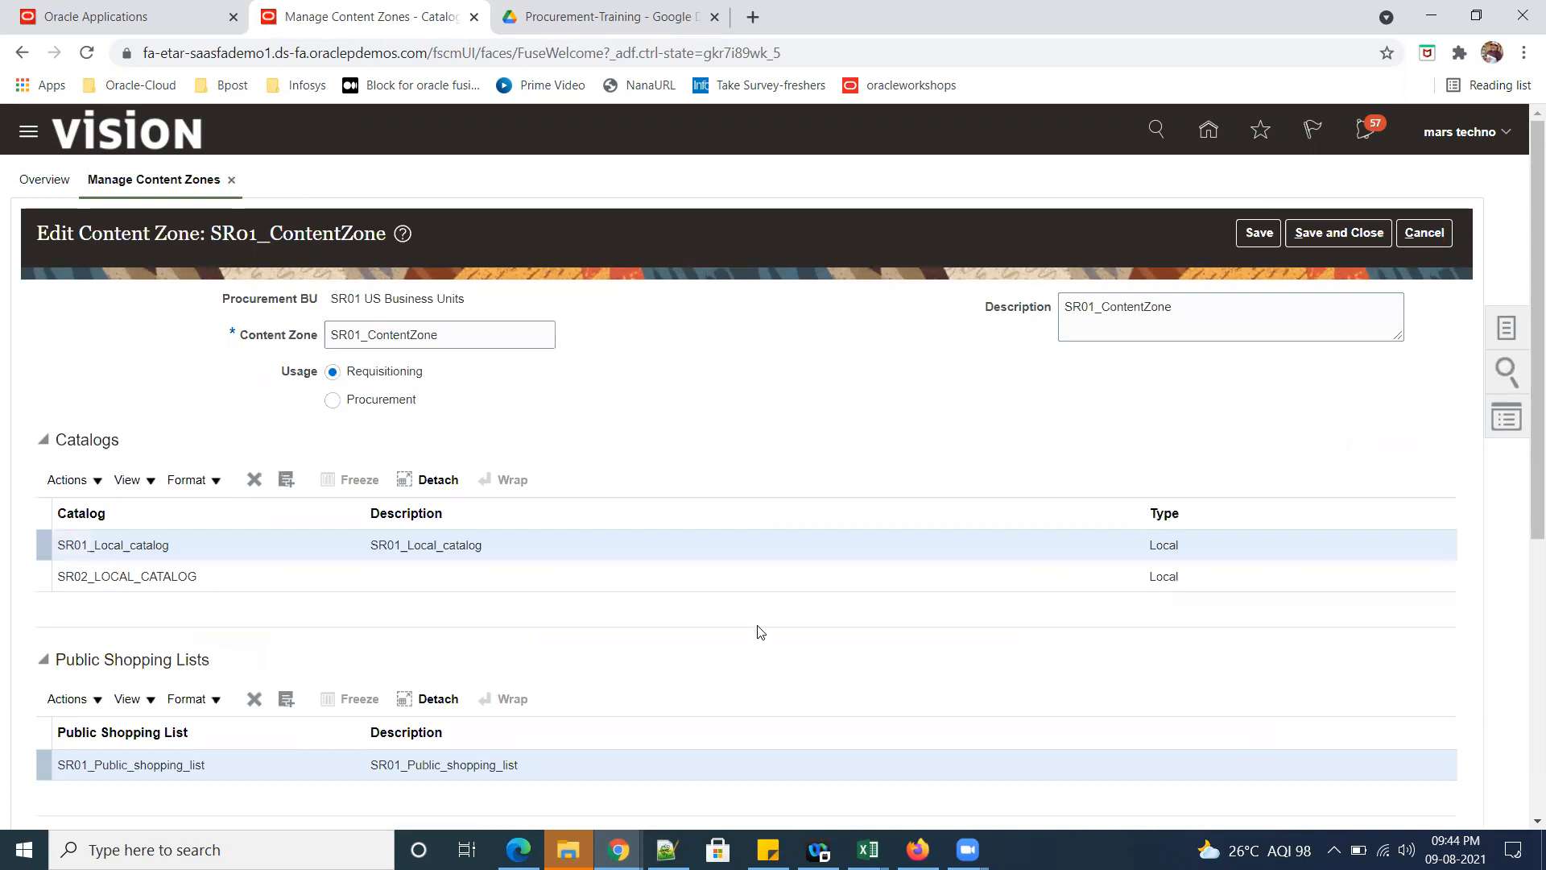
# Add SR02_PUBLIC_LIST to the public shopping lists of SR01_ContentZone, save and close the zone, and dismiss the confirmation.
pyautogui.scroll(-4, 725, 612)
pyautogui.click(292, 401)
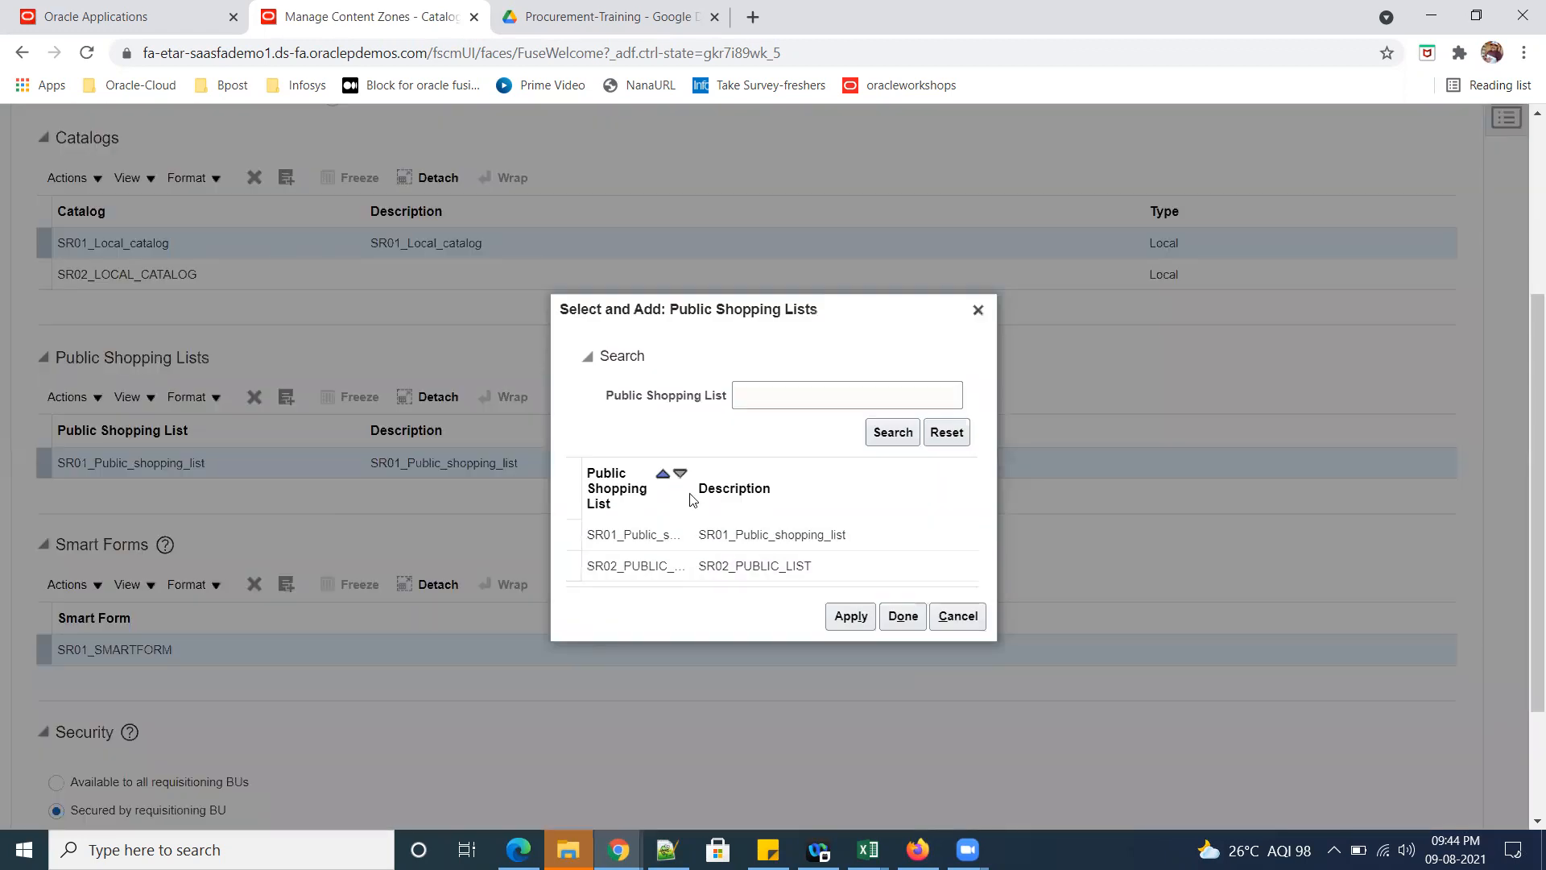
pyautogui.moveTo(694, 488); pyautogui.dragTo(786, 488)
pyautogui.click(703, 538)
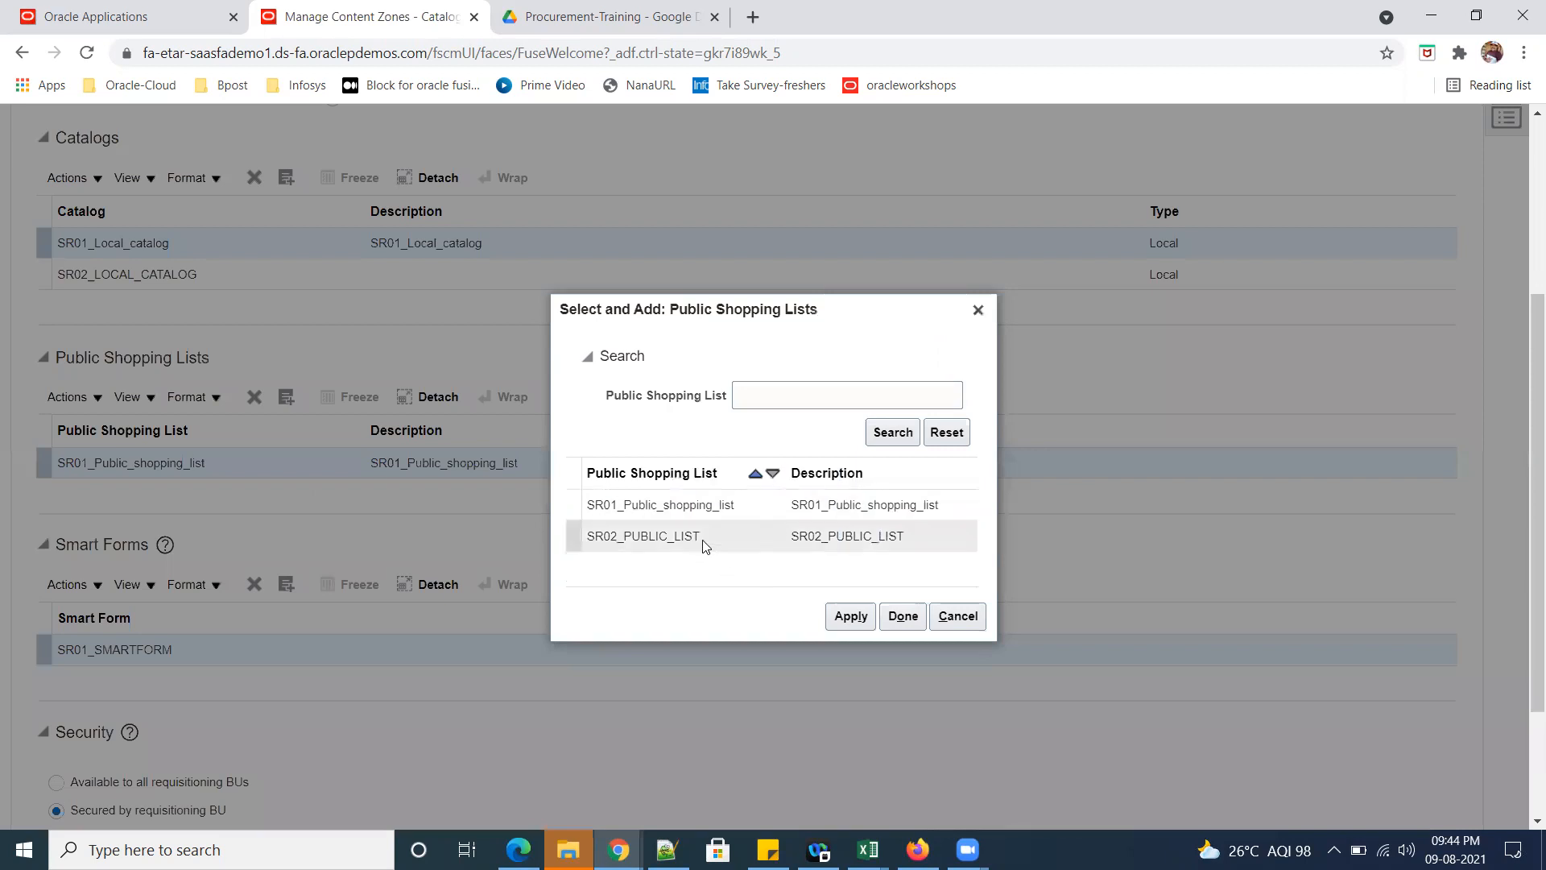
pyautogui.click(846, 620)
pyautogui.click(901, 617)
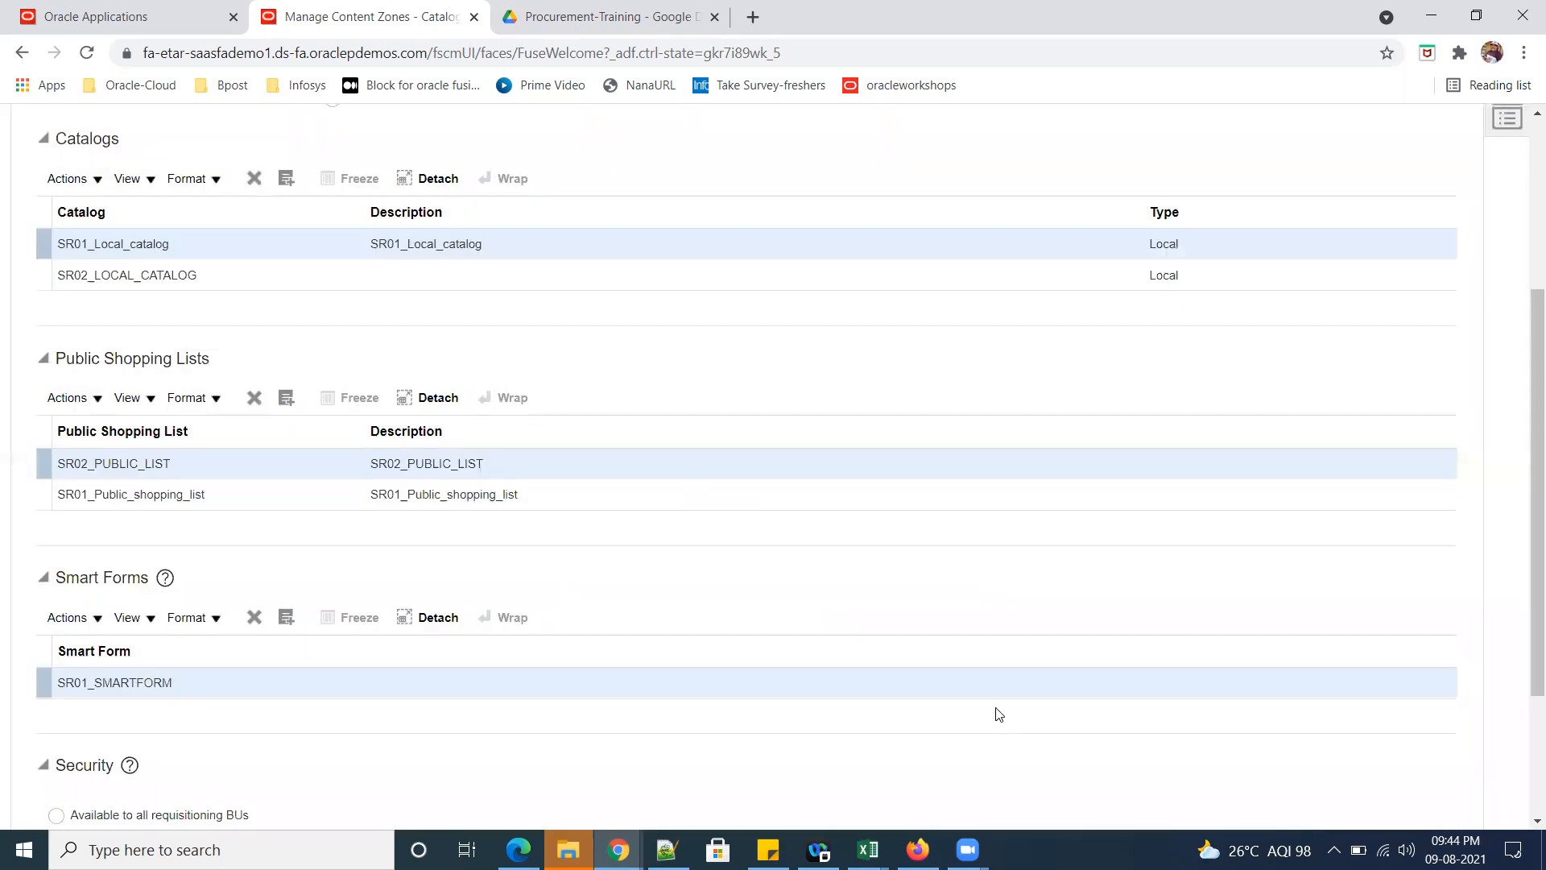
pyautogui.scroll(5, 998, 715)
pyautogui.click(1339, 232)
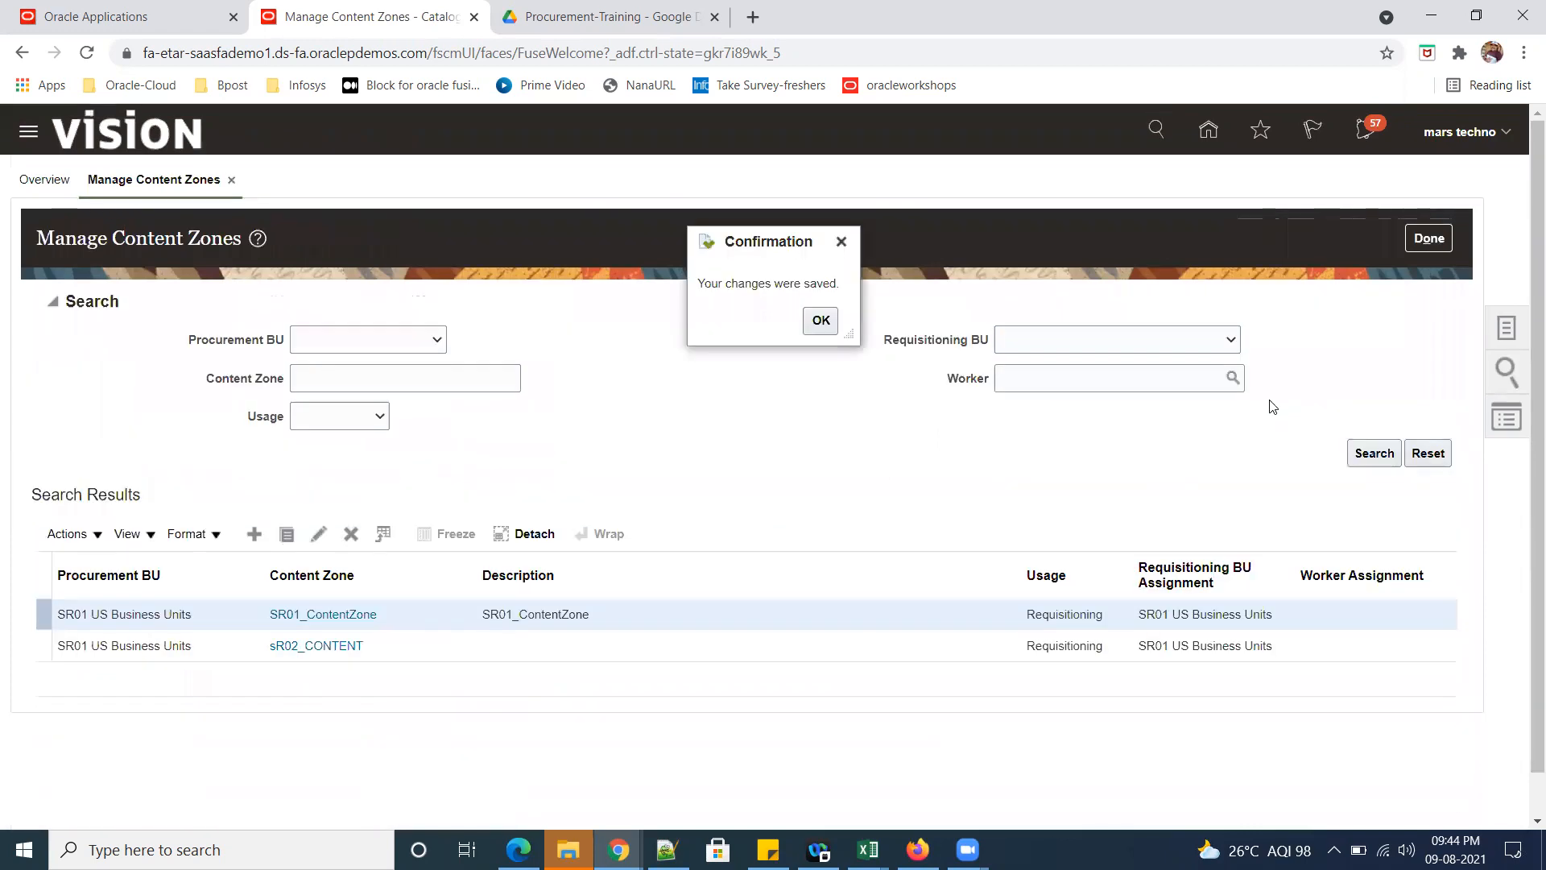
pyautogui.click(820, 320)
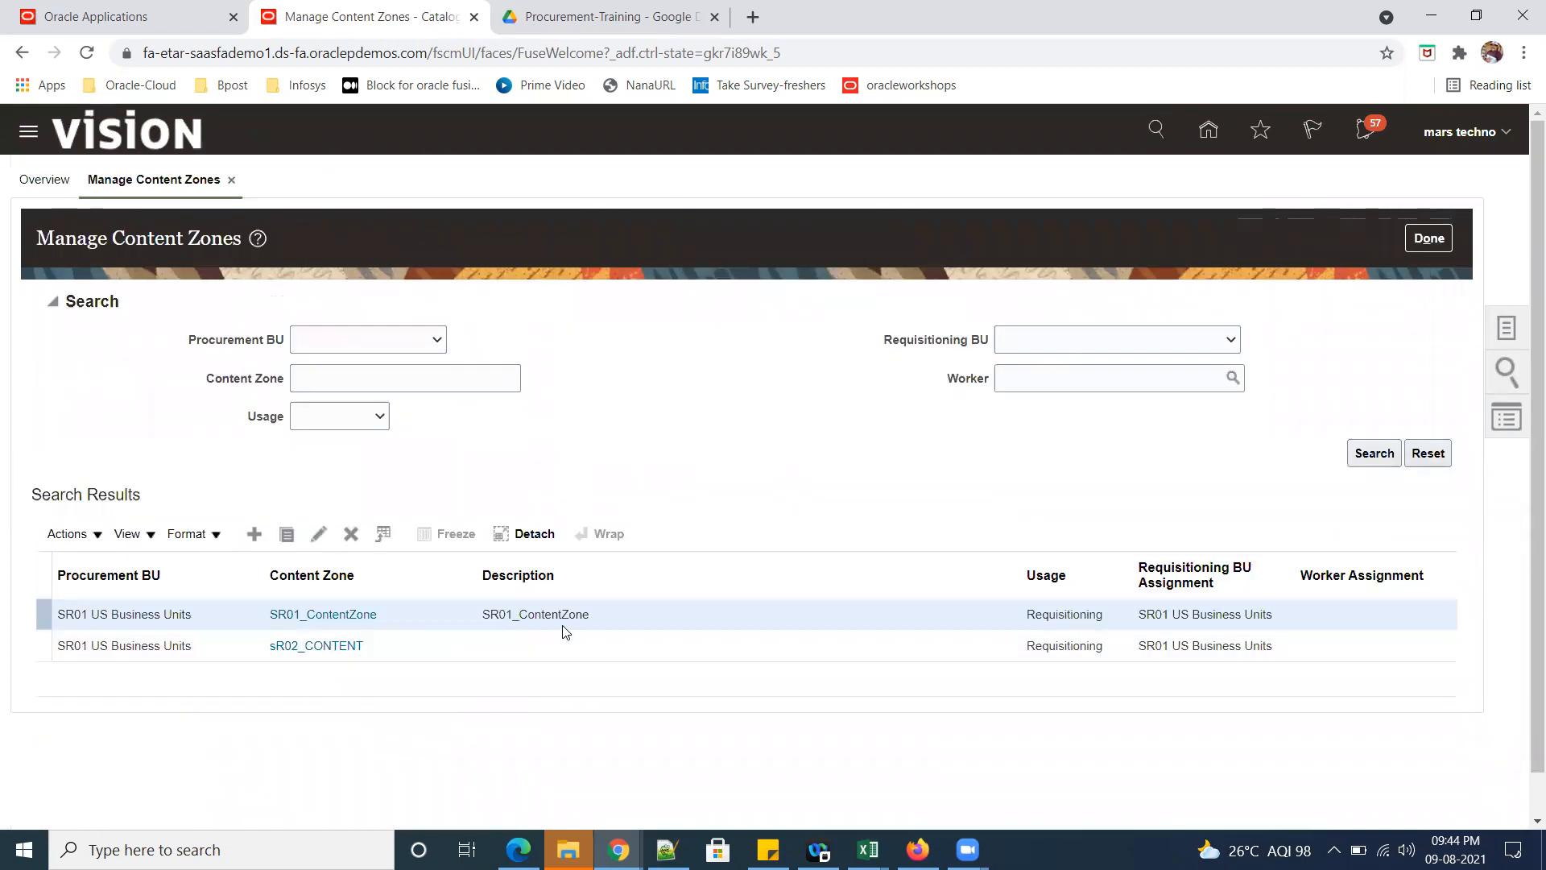
# Reopen SR01_ContentZone to check its catalogs and shopping lists, and save and close it again.
pyautogui.click(325, 615)
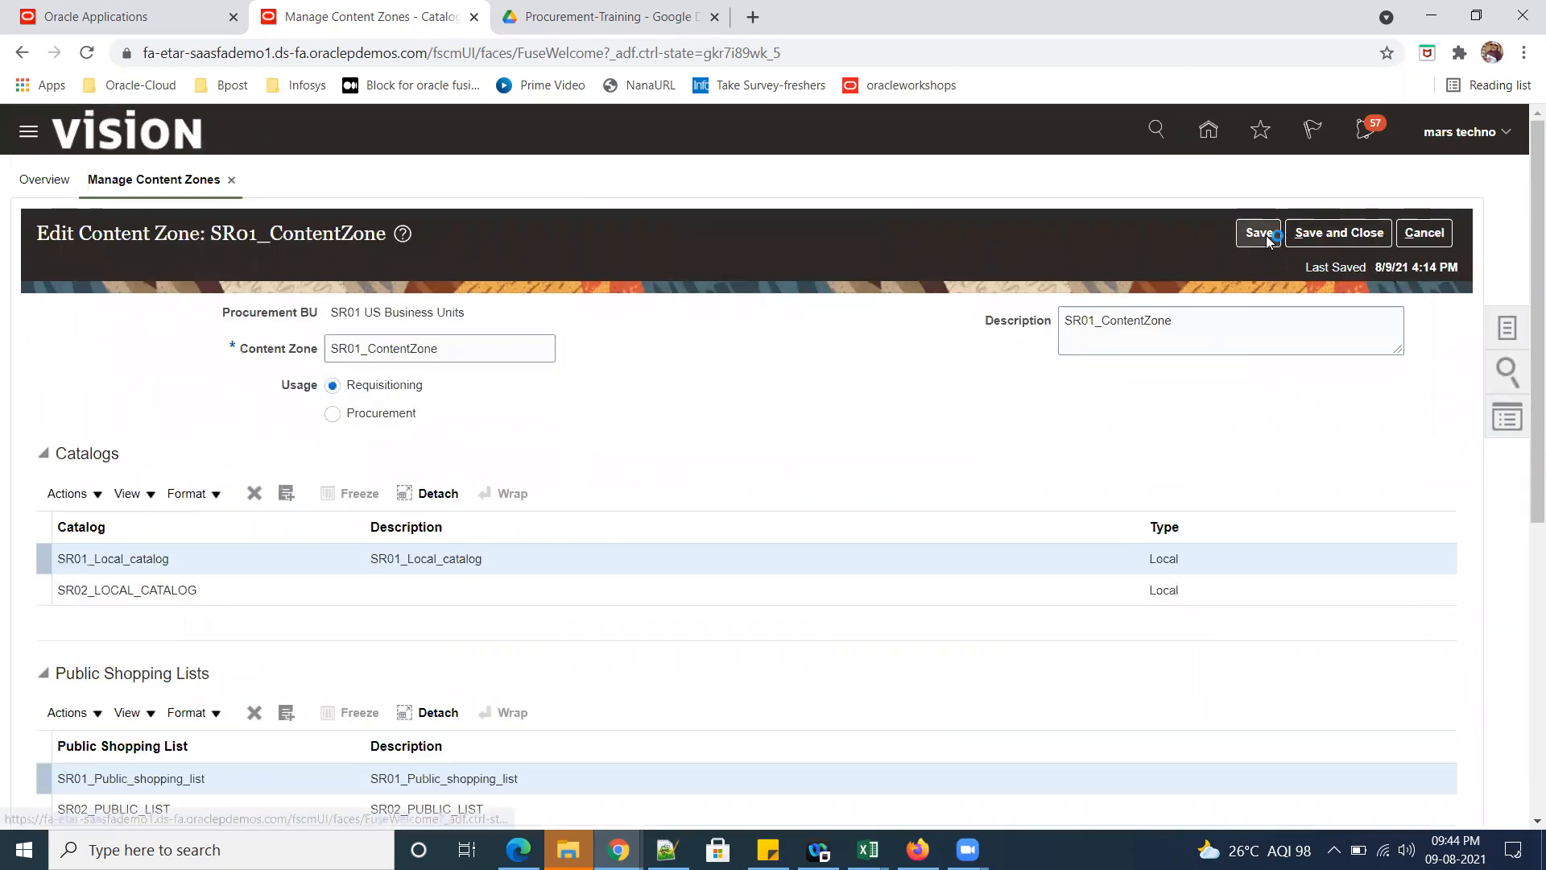
pyautogui.click(1260, 233)
pyautogui.click(1315, 230)
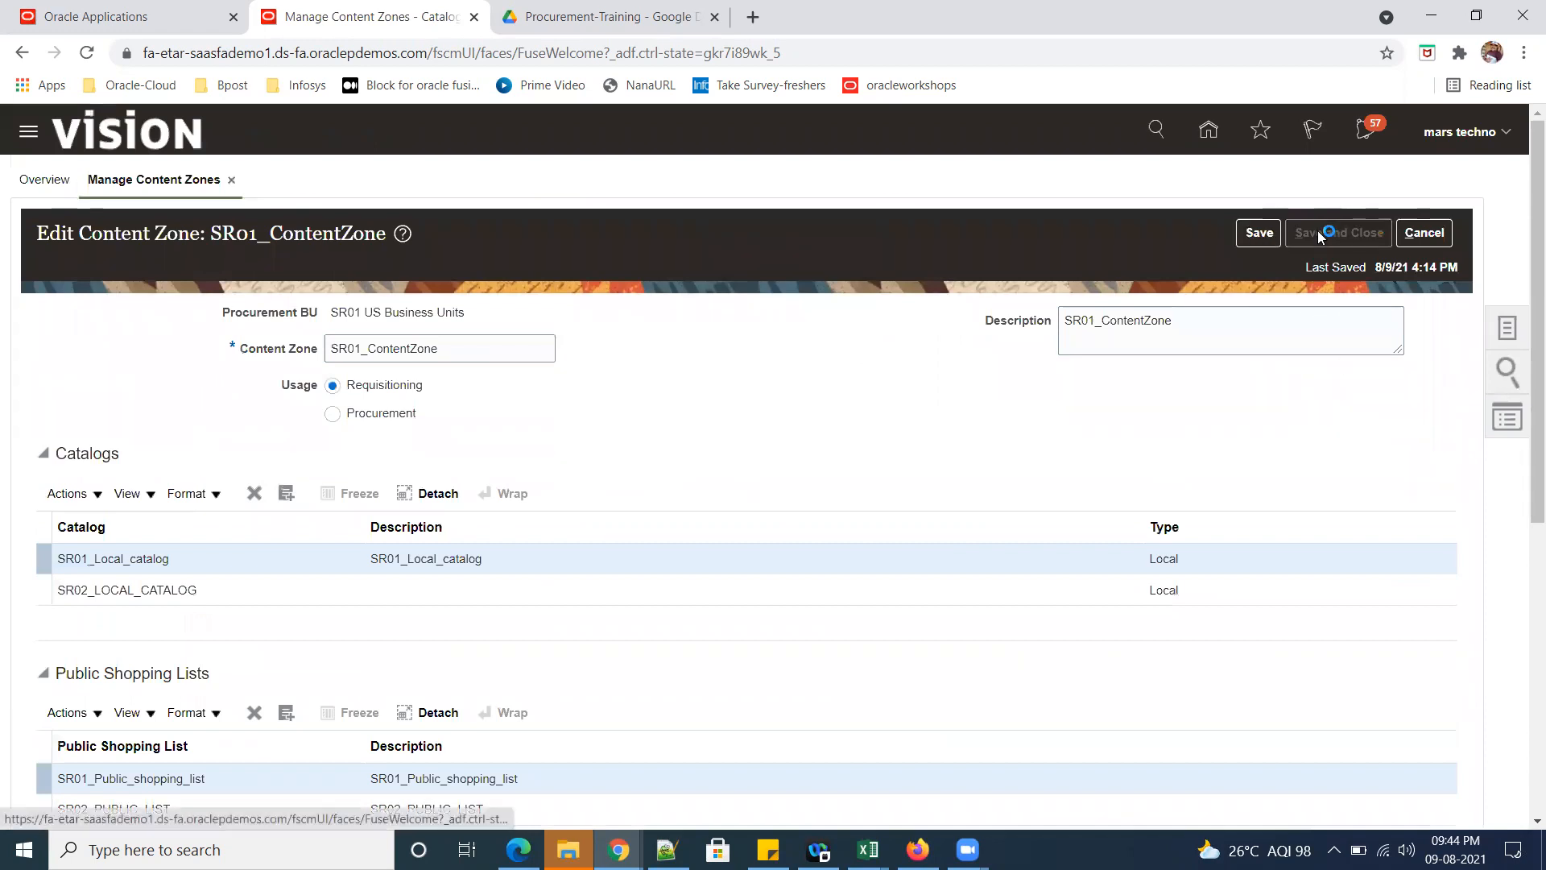
pyautogui.click(822, 323)
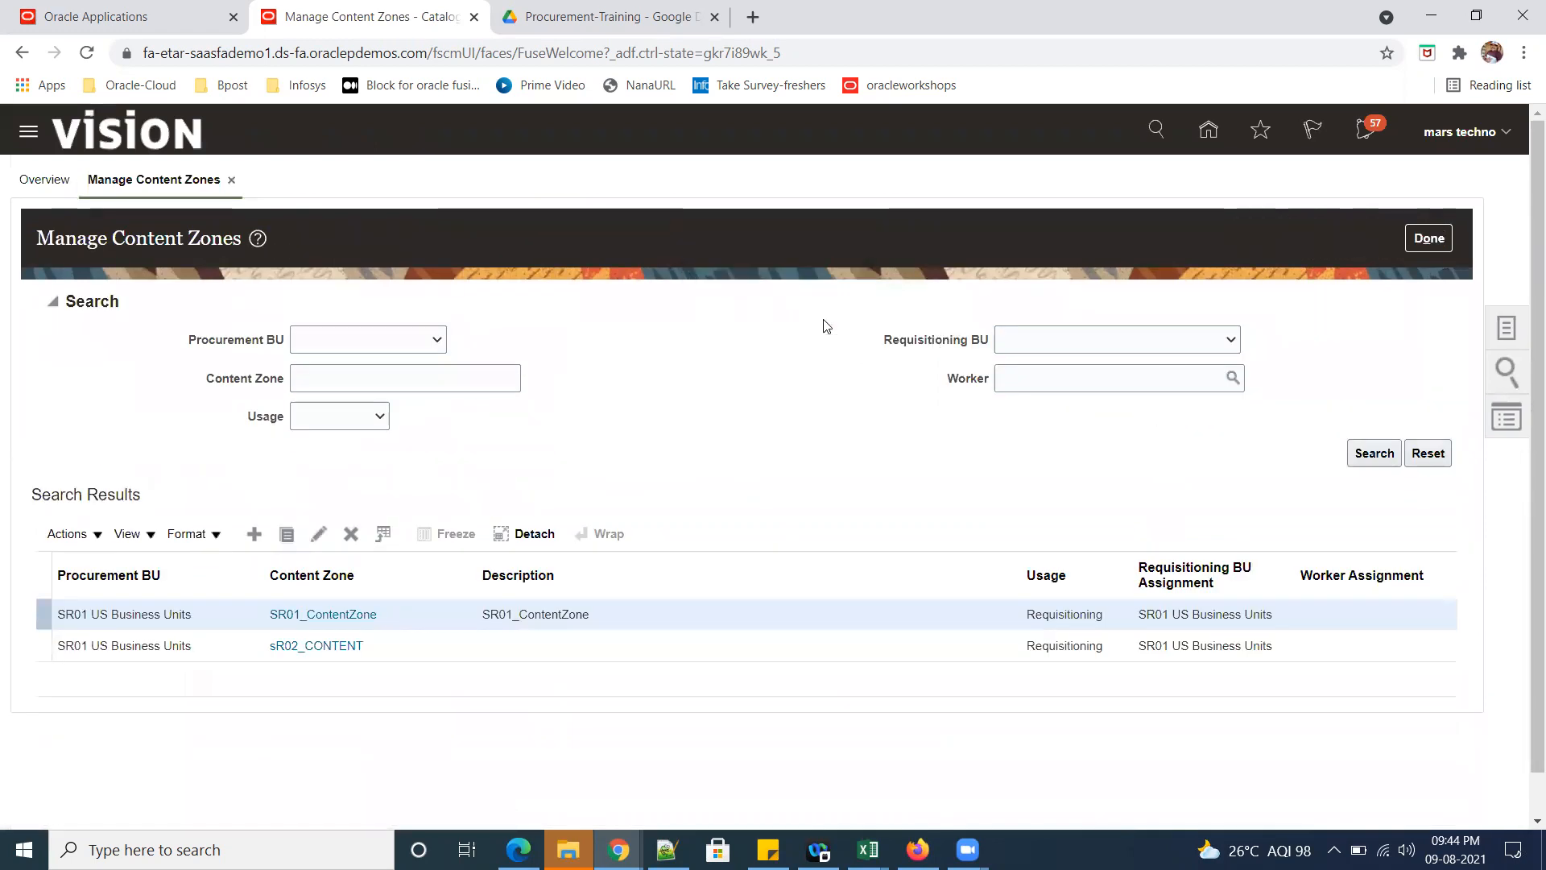
# Sign out and back in, open Purchase Requisitions from Procurement, and check the shop's available shopping lists.
pyautogui.click(1210, 130)
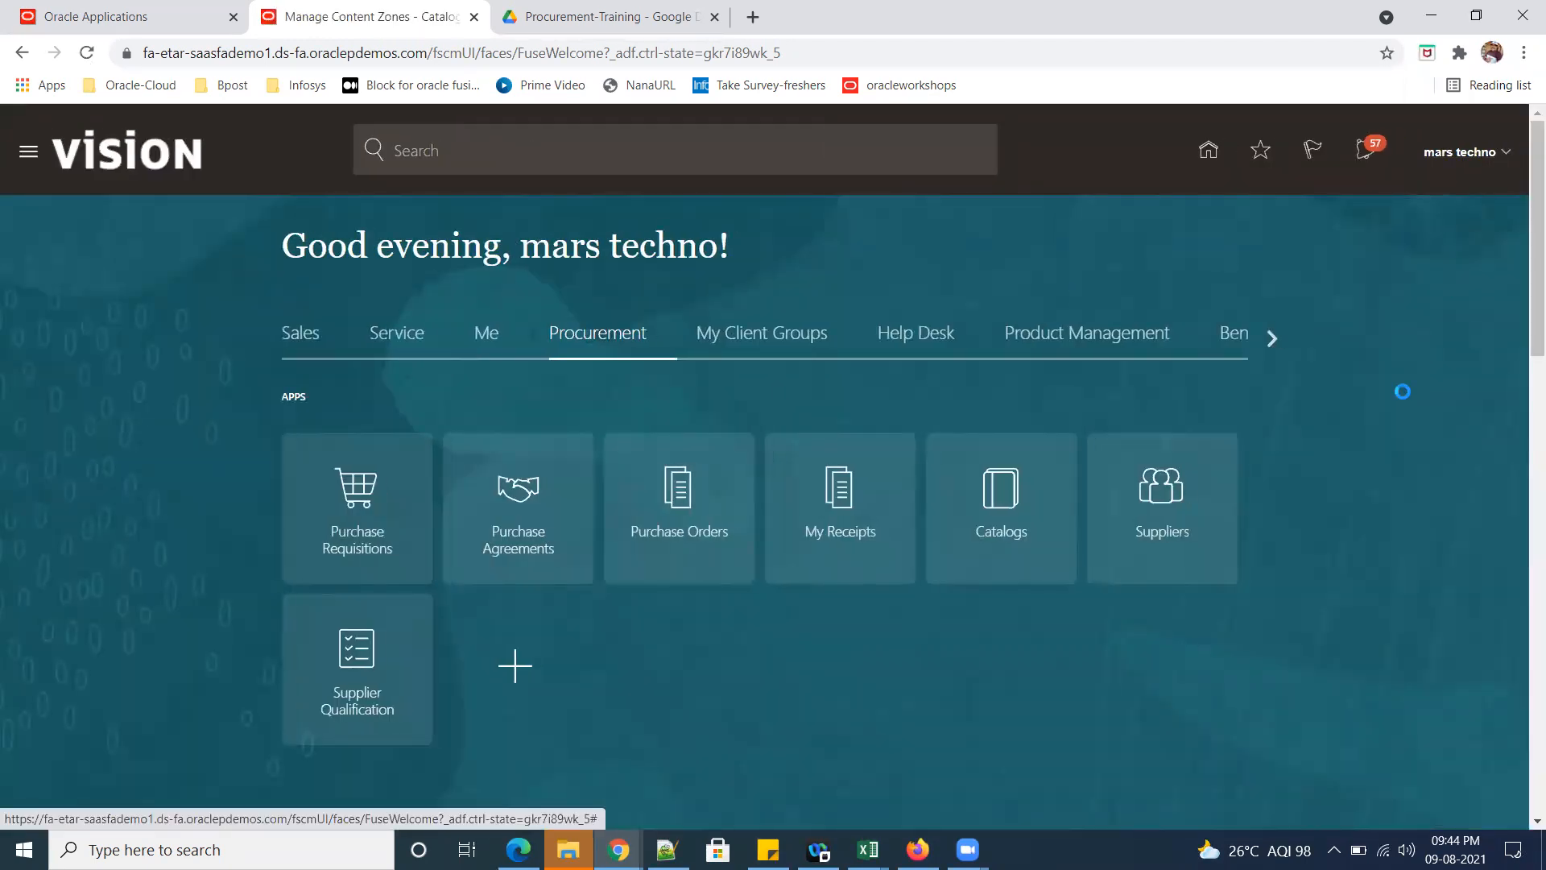
pyautogui.click(1467, 194)
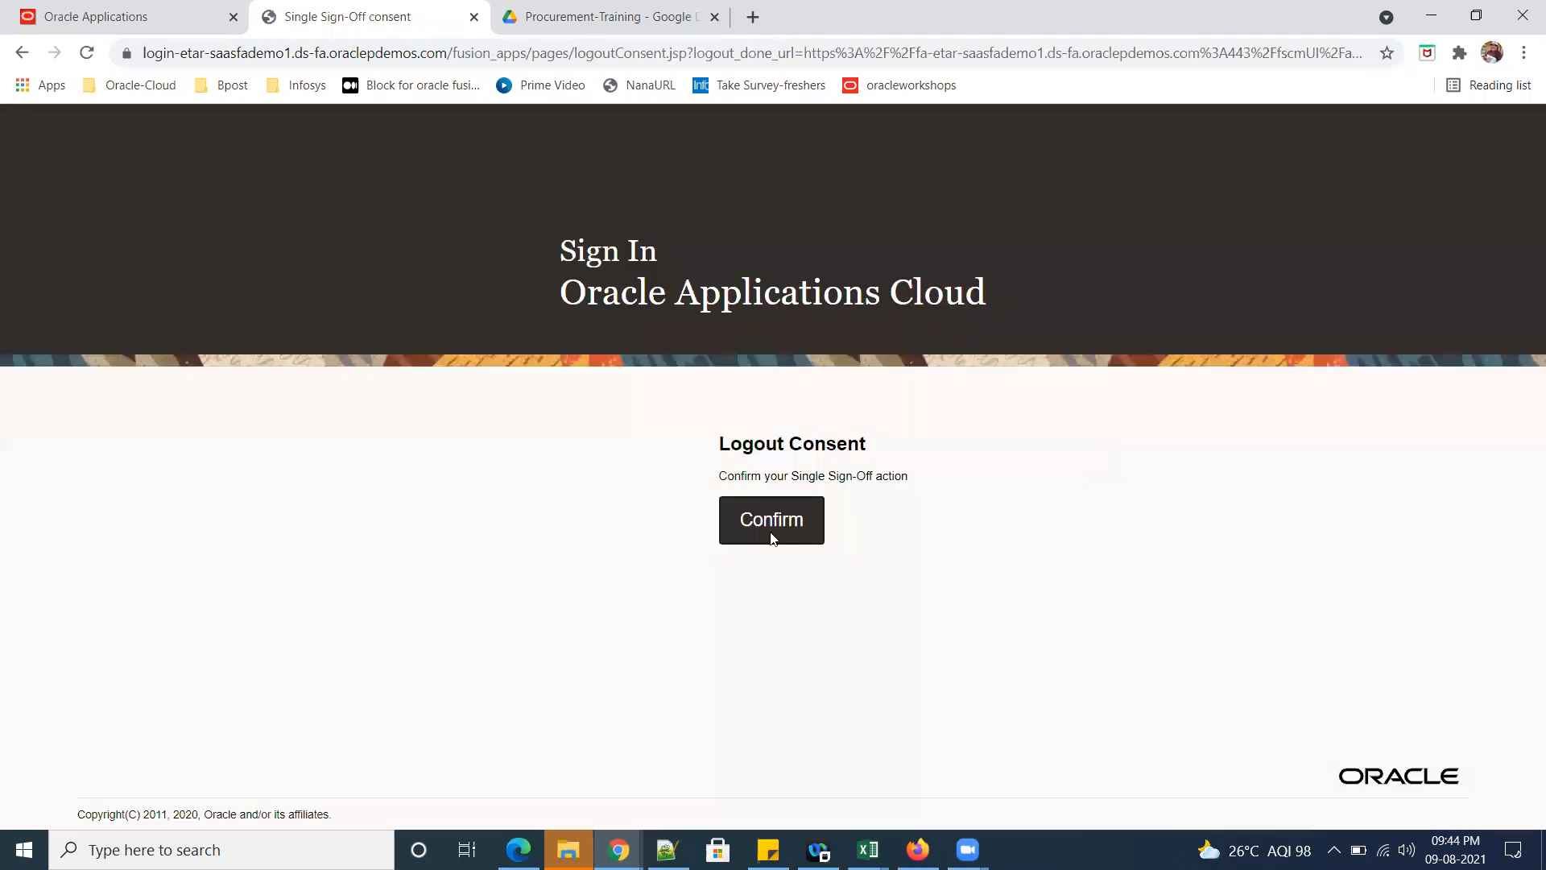
pyautogui.click(772, 532)
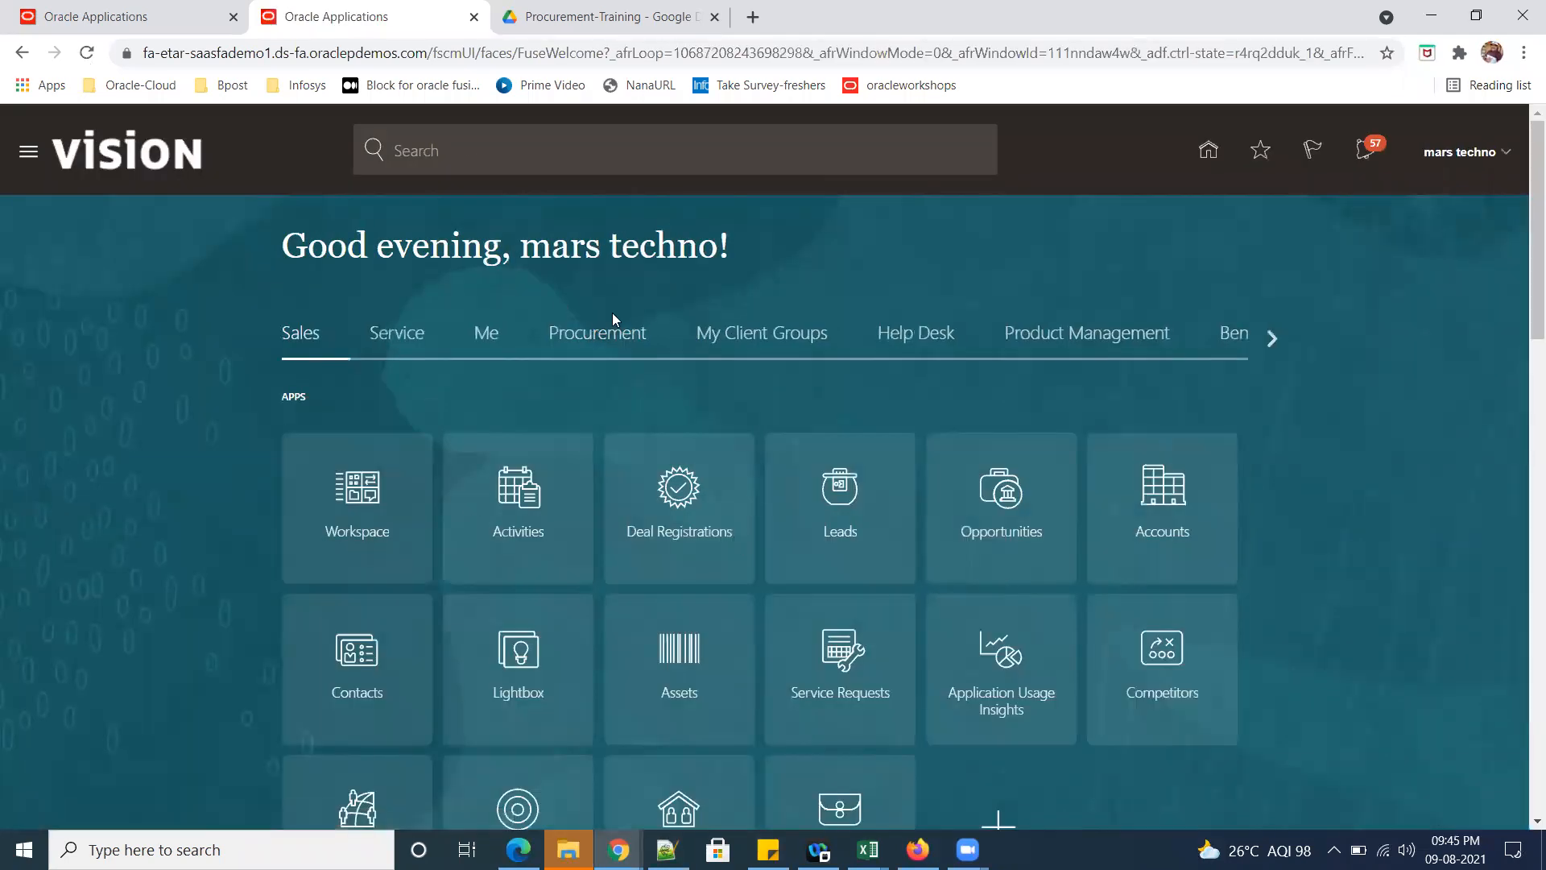
pyautogui.click(597, 333)
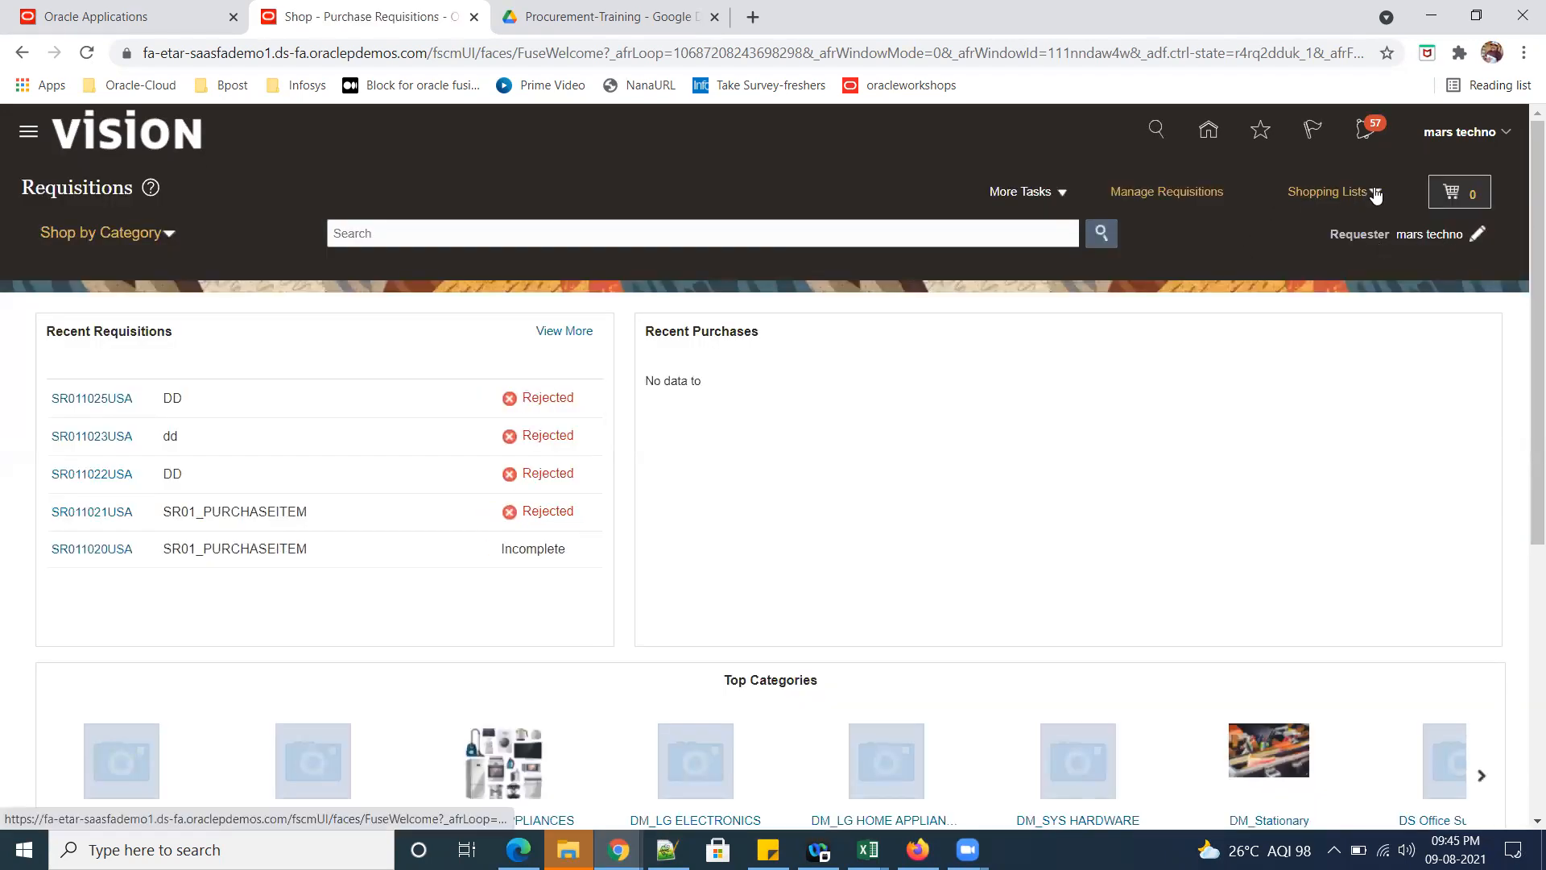
pyautogui.click(1376, 193)
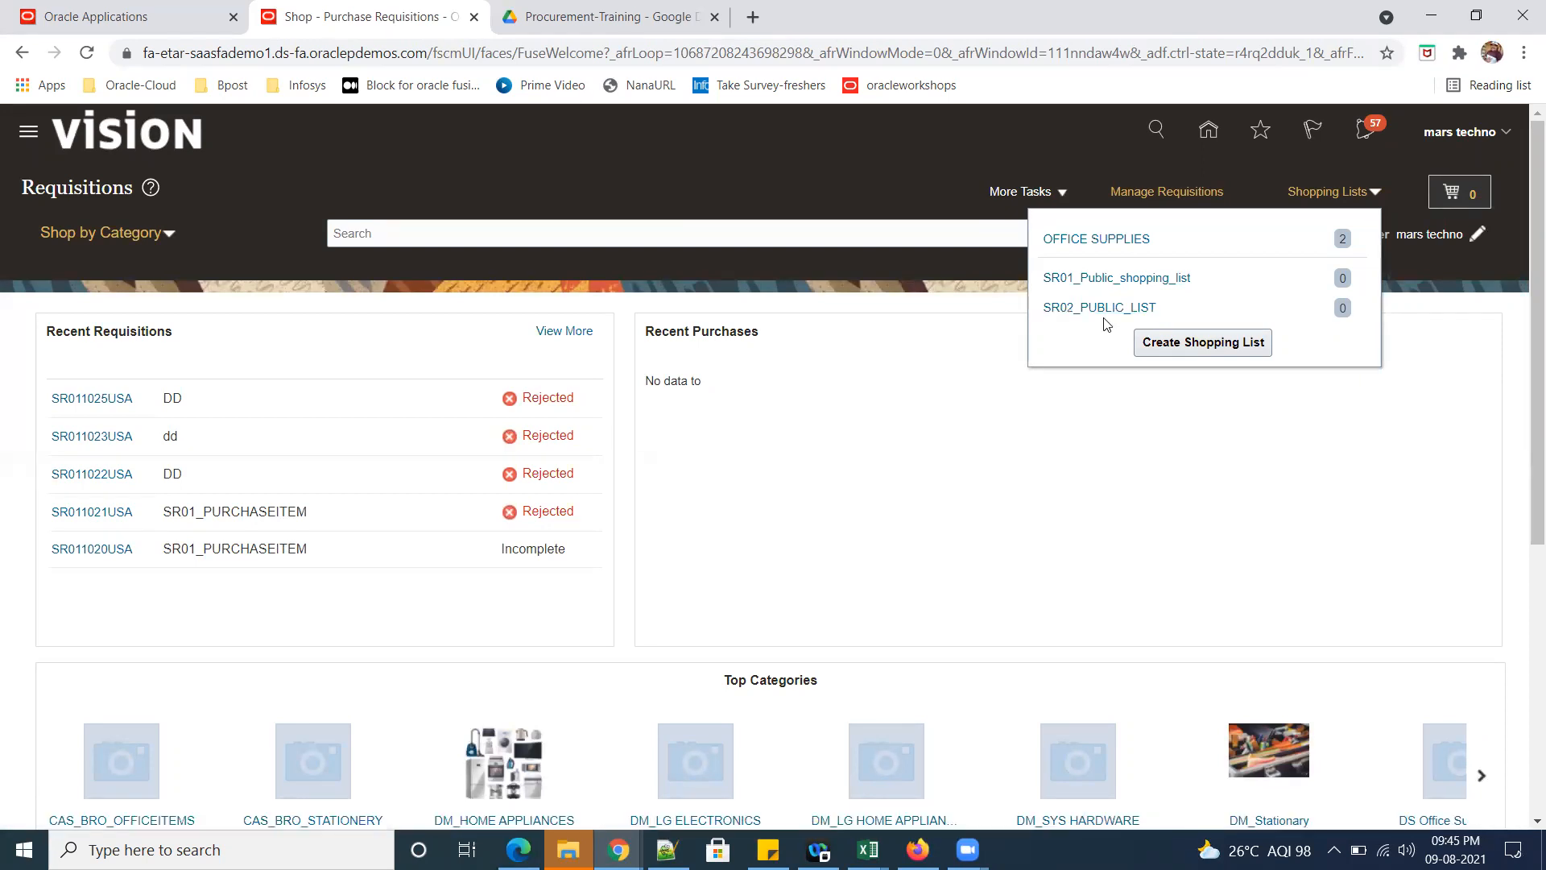
pyautogui.click(1176, 505)
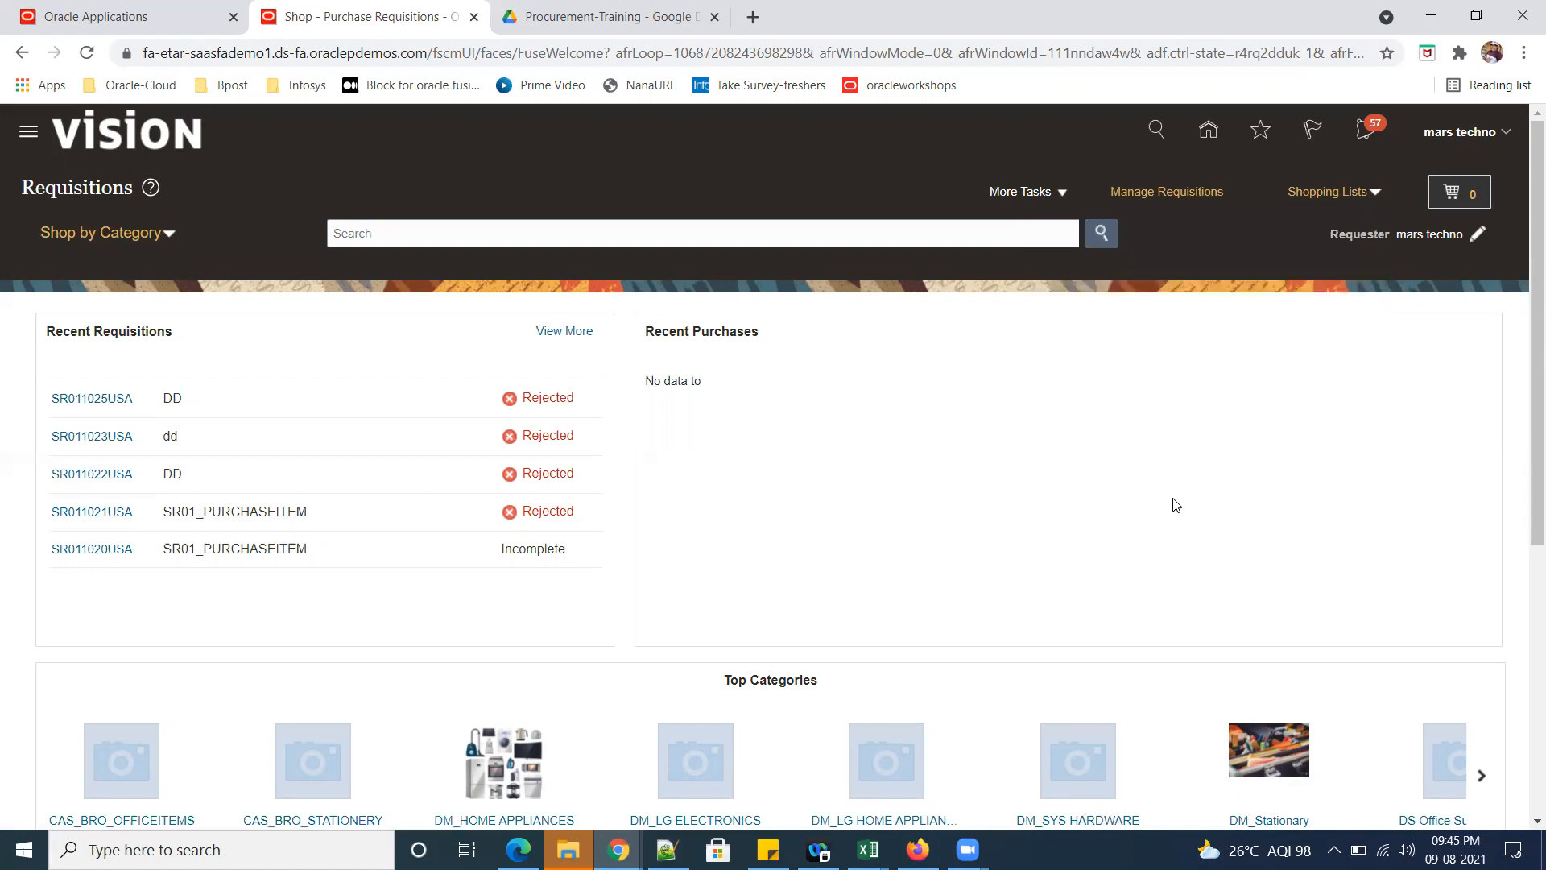
# Browse the DM_LG ELECTRONICS top category and open a noncatalog item request from its results page.
pyautogui.scroll(-3, 1176, 505)
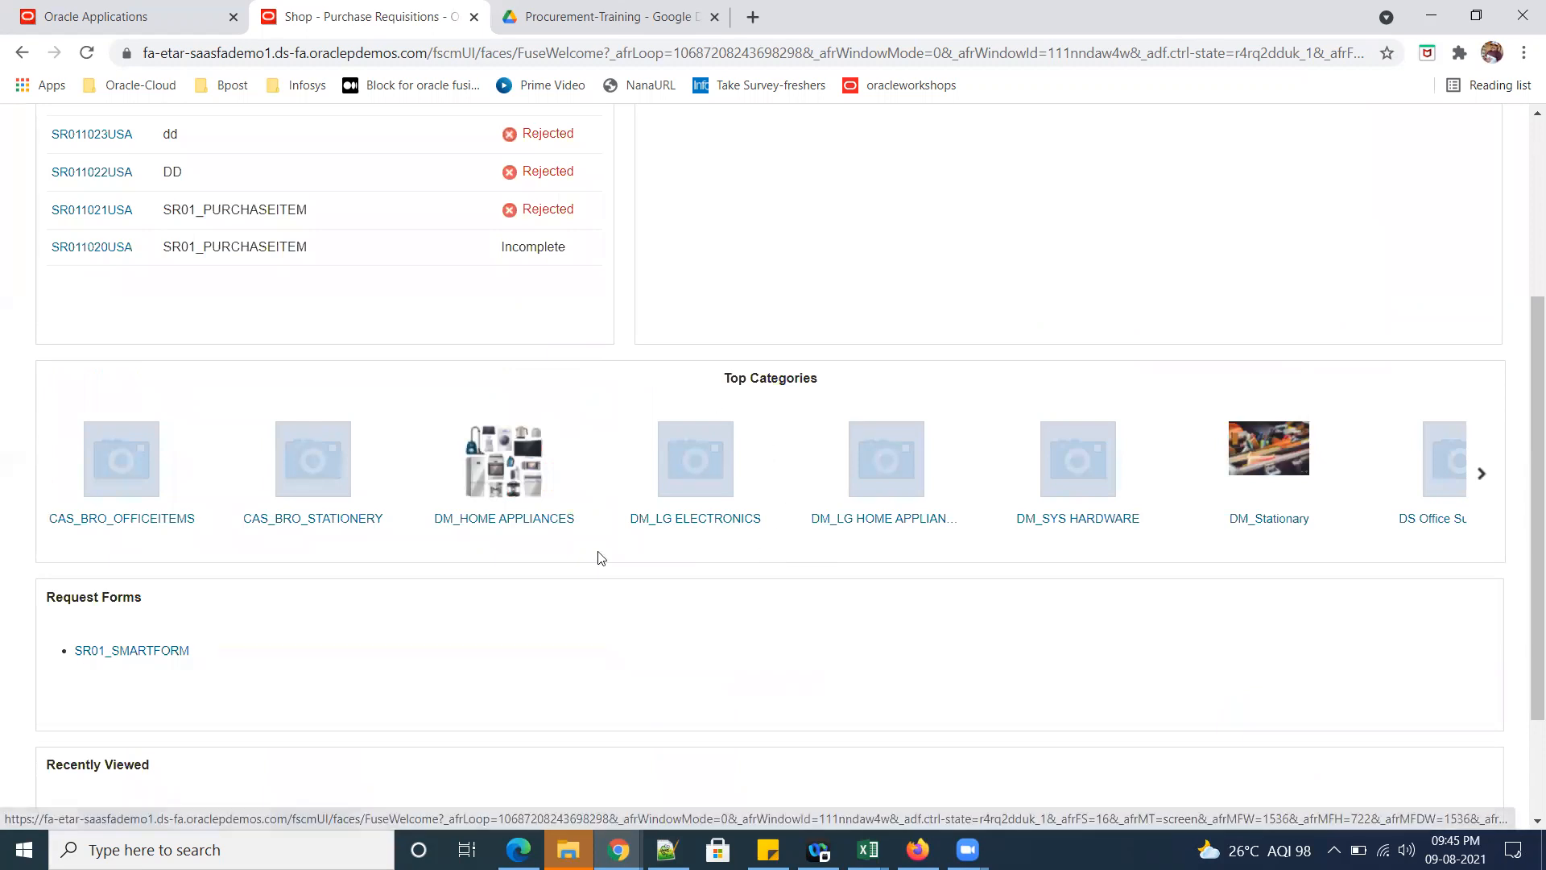
pyautogui.click(735, 519)
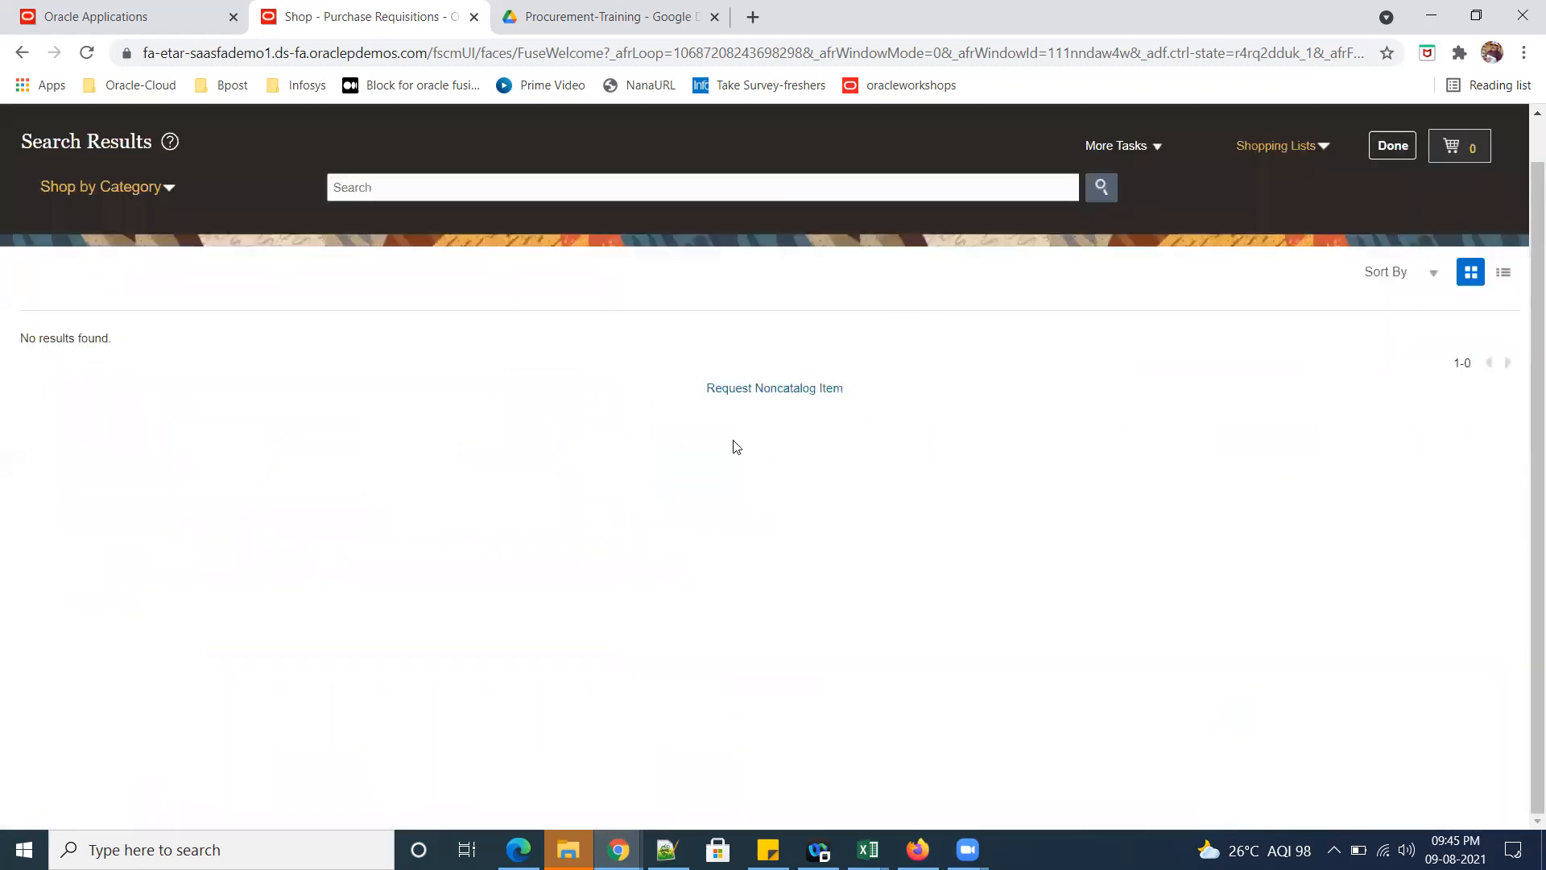
pyautogui.moveTo(707, 391); pyautogui.dragTo(873, 469)
pyautogui.click(760, 394)
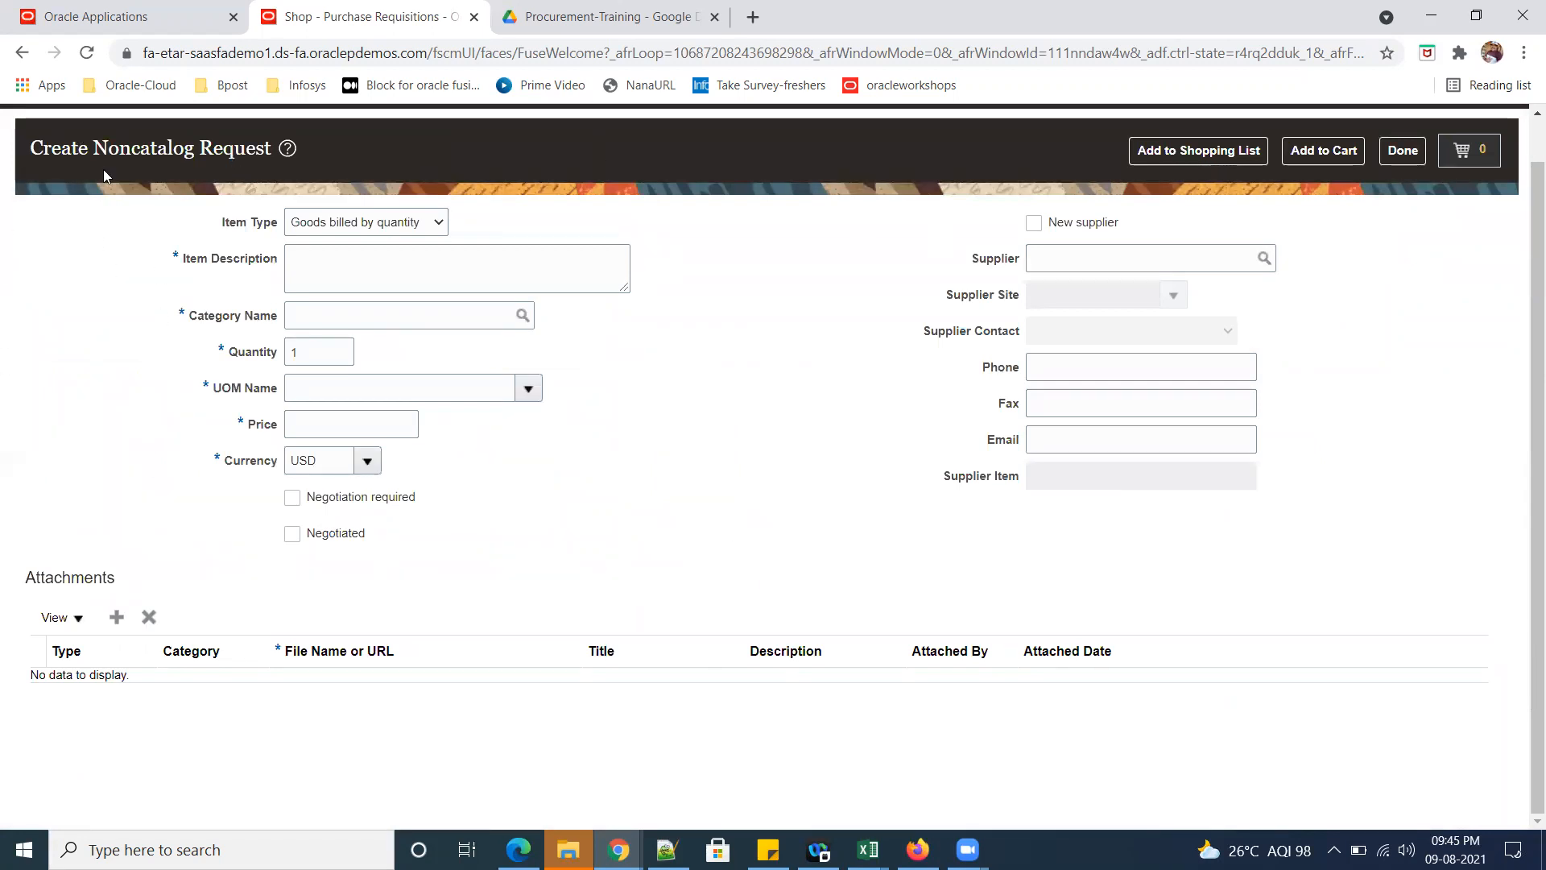
pyautogui.moveTo(88, 151); pyautogui.dragTo(234, 152)
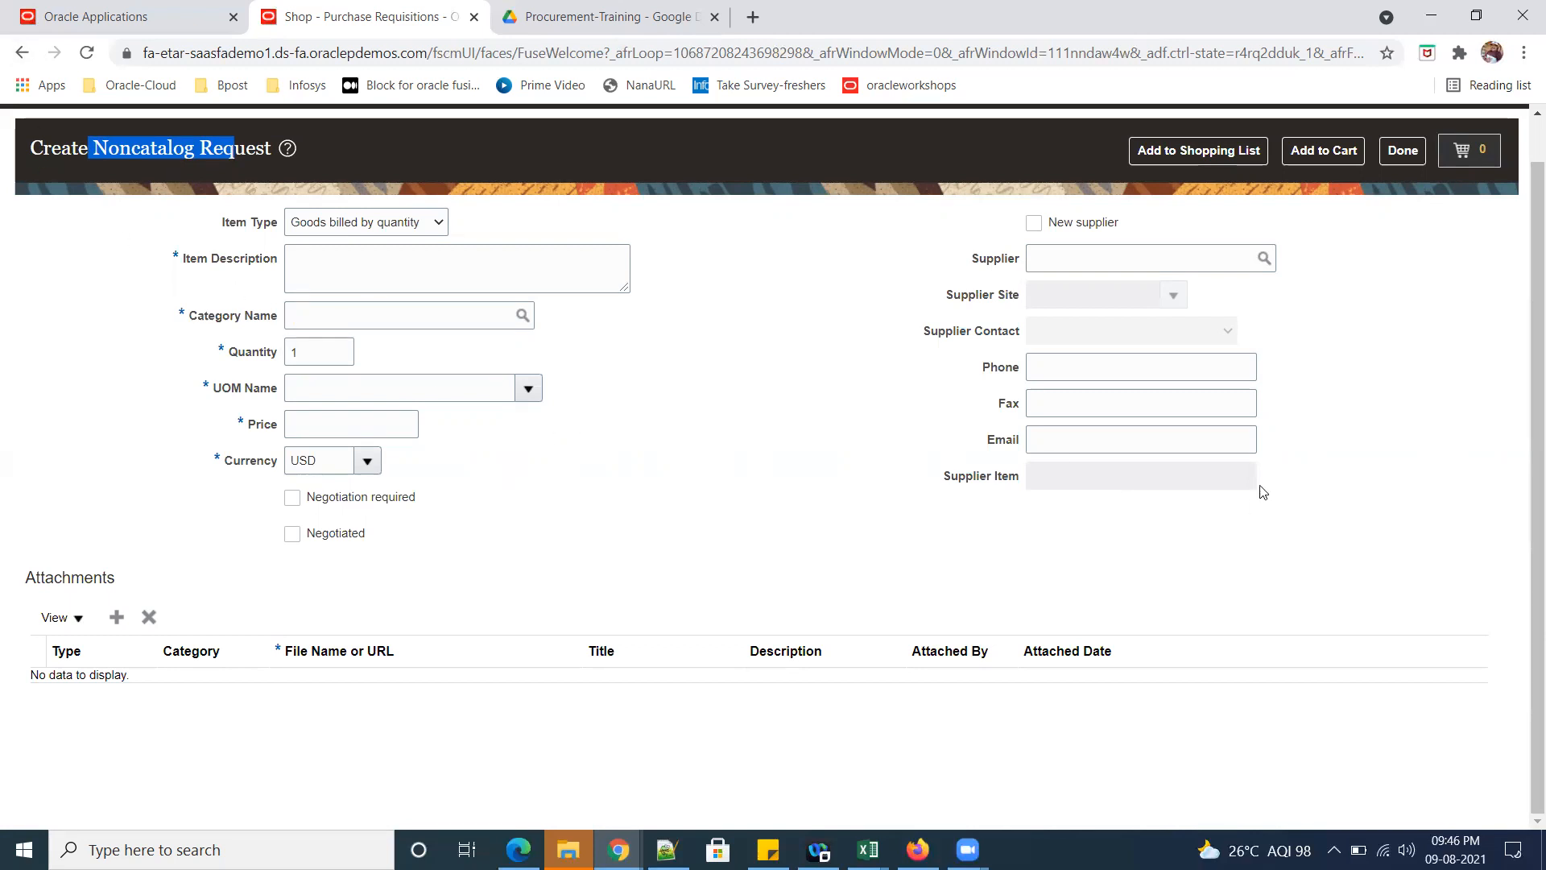
# Enter the item description "Electronic items" and set the noncatalog request's category to Peripherals.
pyautogui.click(351, 269)
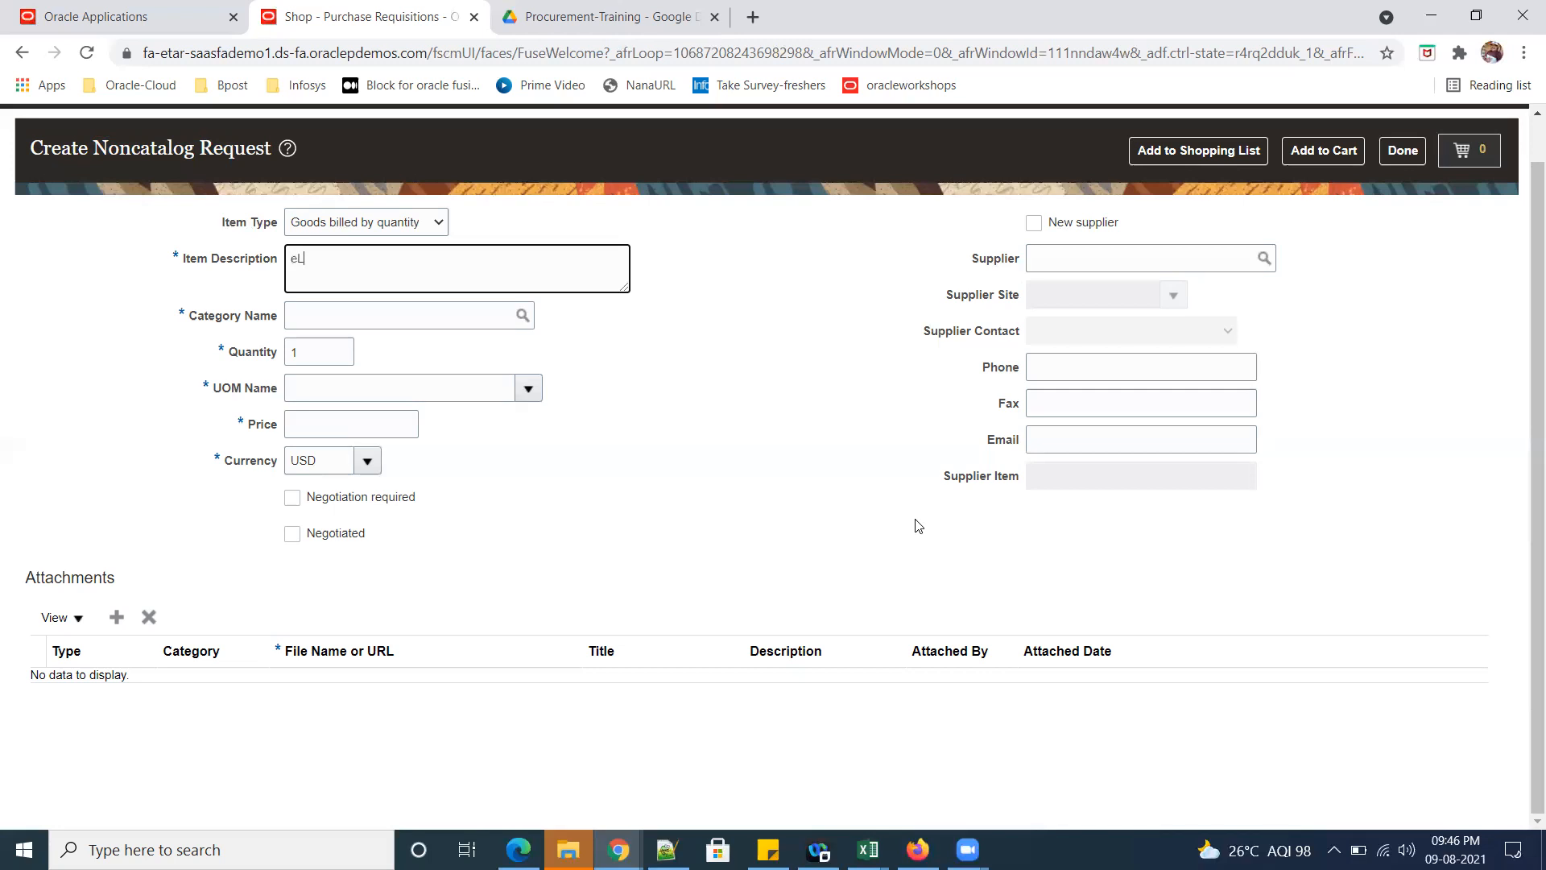
pyautogui.press('BackSpace')
pyautogui.press('BackSpace')
pyautogui.press('BackSpace')
pyautogui.write('lectronic items')
pyautogui.click(404, 319)
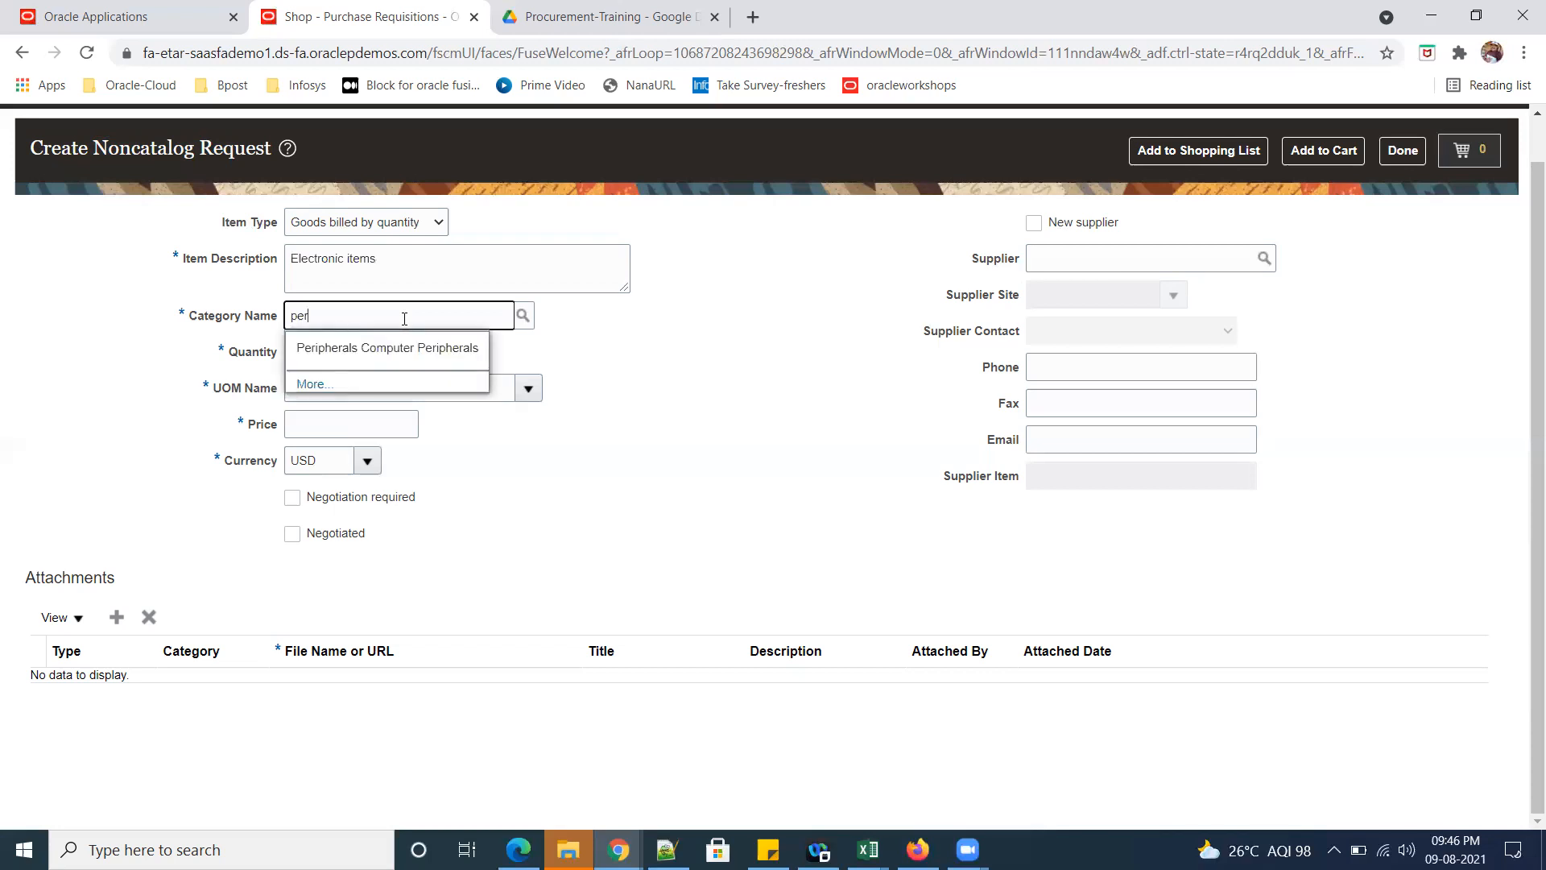
pyautogui.click(467, 346)
# Set the request's quantity to 100, unit of measure to EACH and price to 56 USD.
pyautogui.click(344, 354)
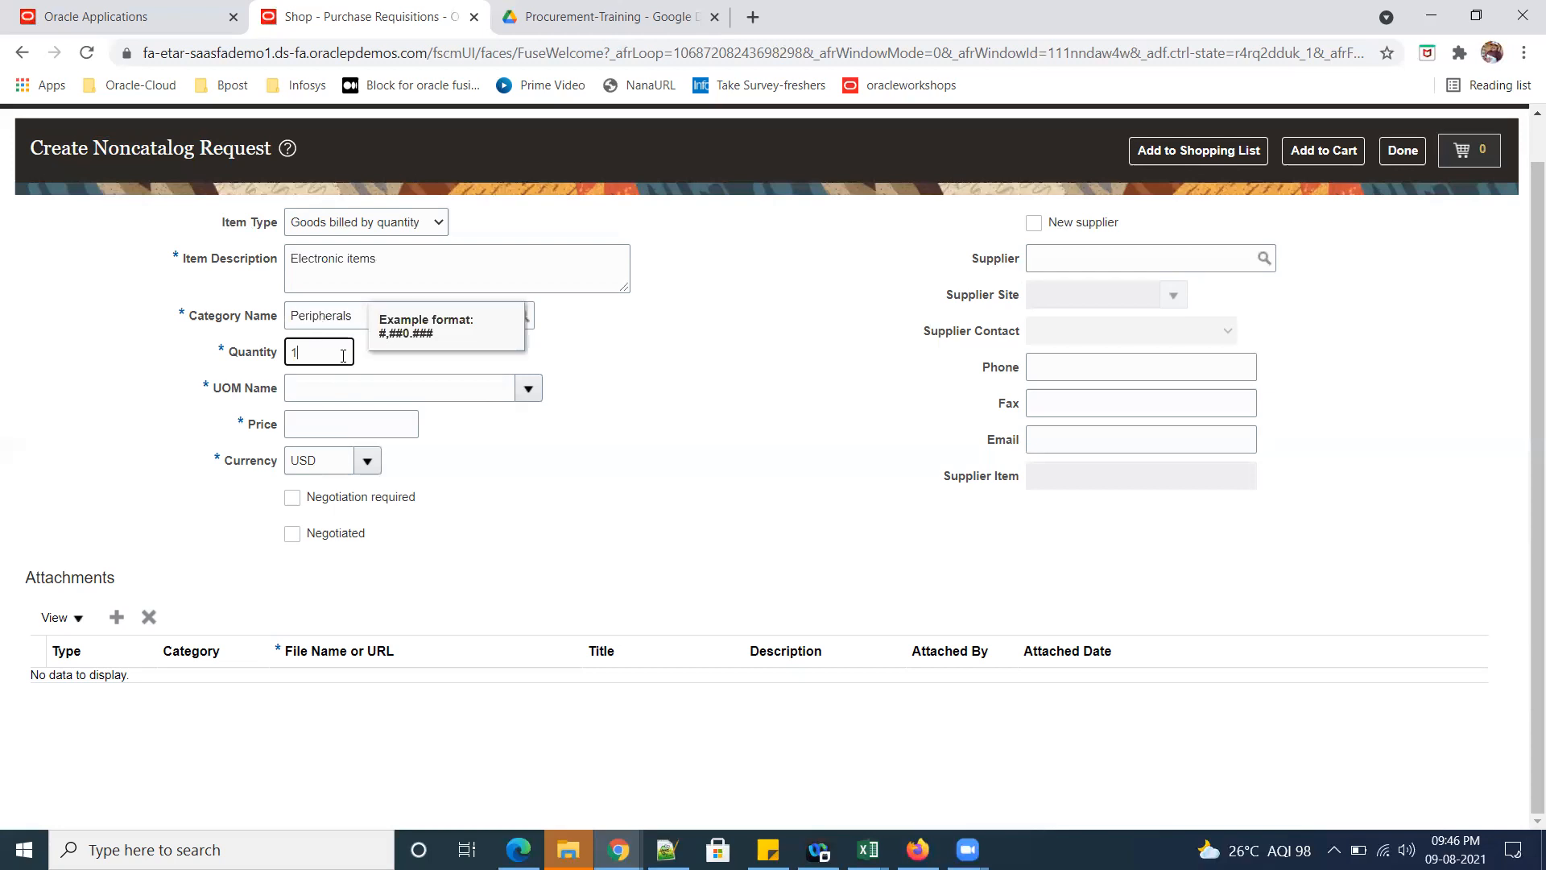
pyautogui.press('Tab')
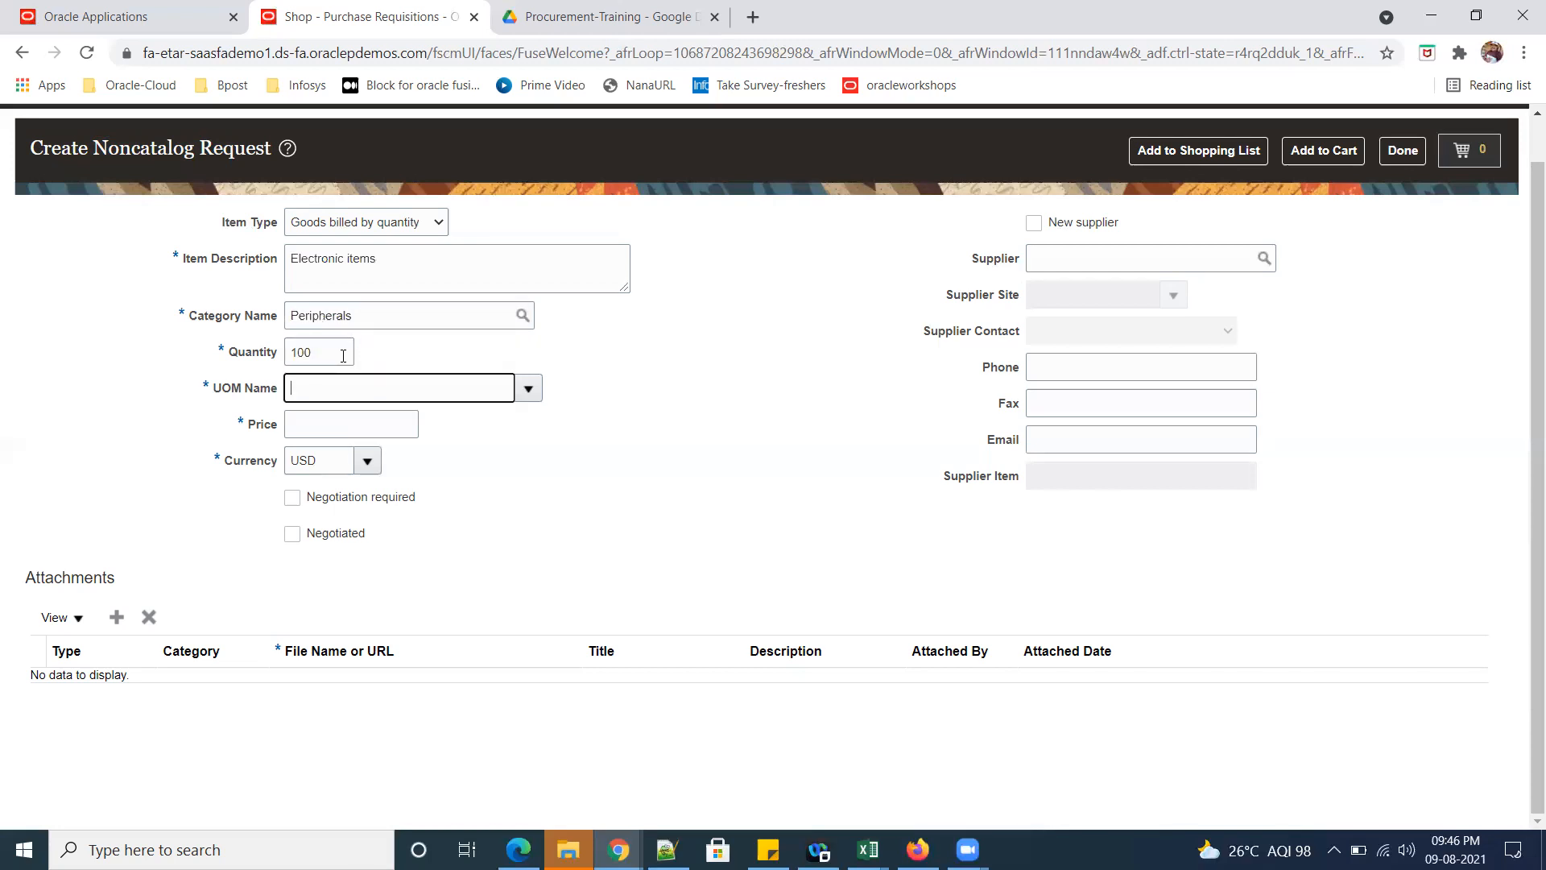
pyautogui.write('eac')
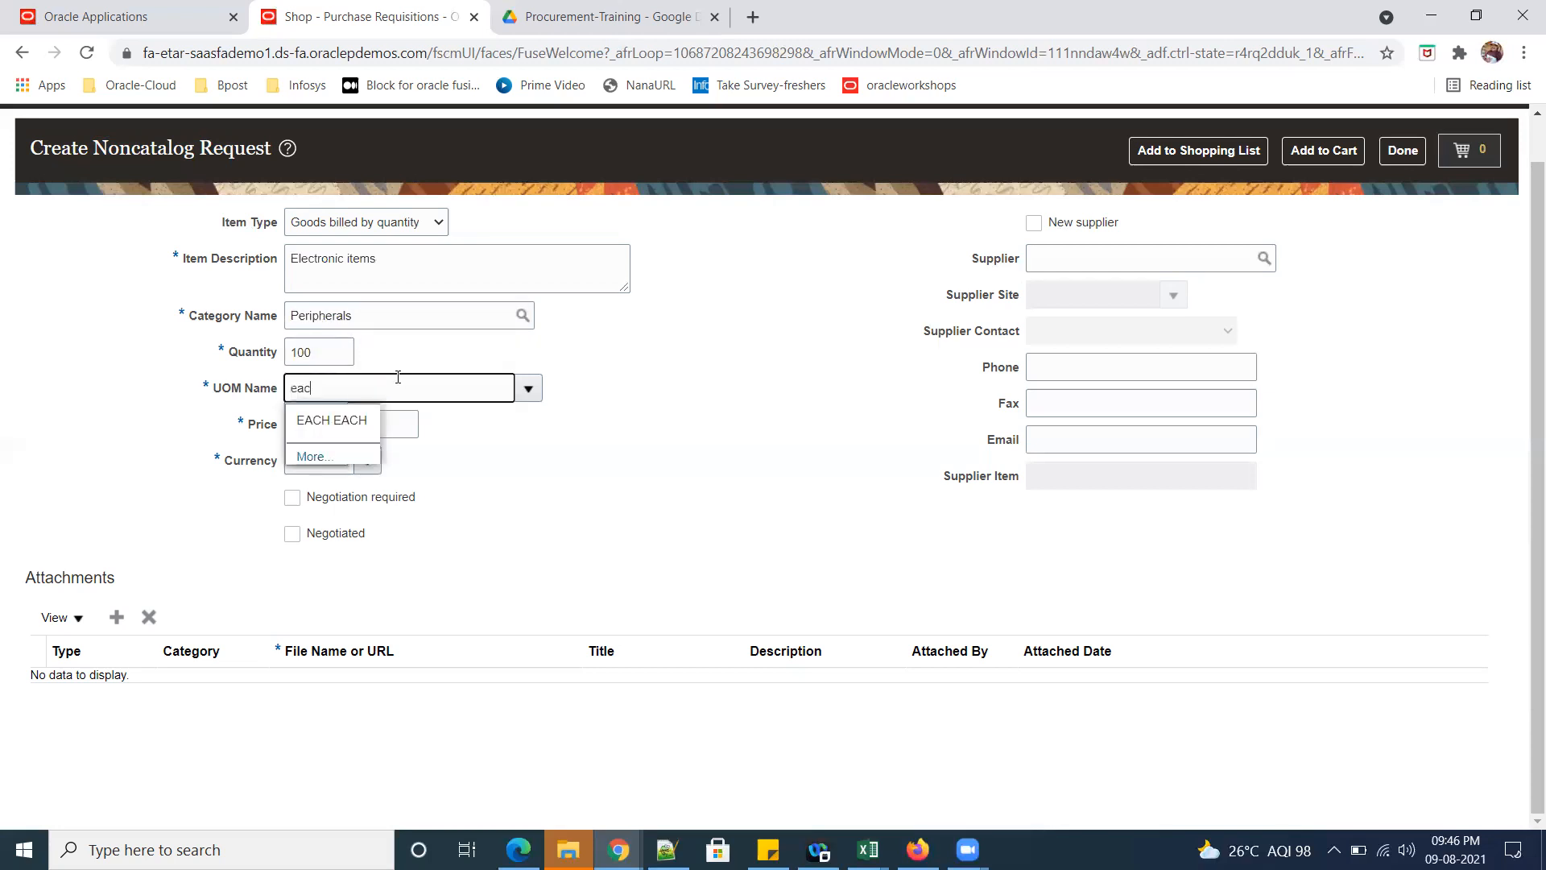
pyautogui.click(341, 421)
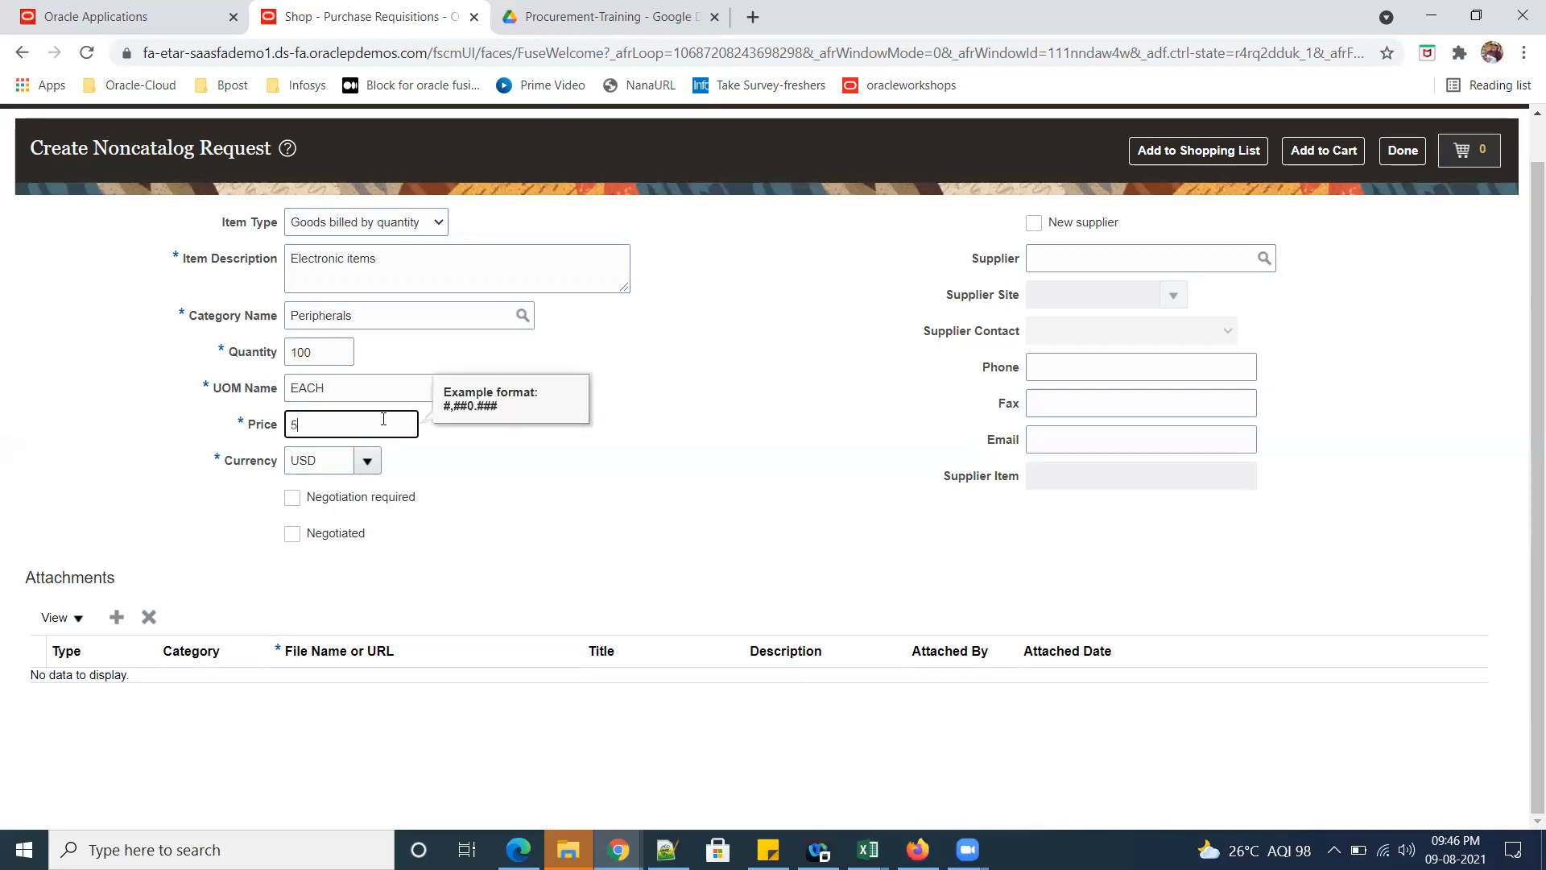
pyautogui.write('56')
pyautogui.press('Tab')
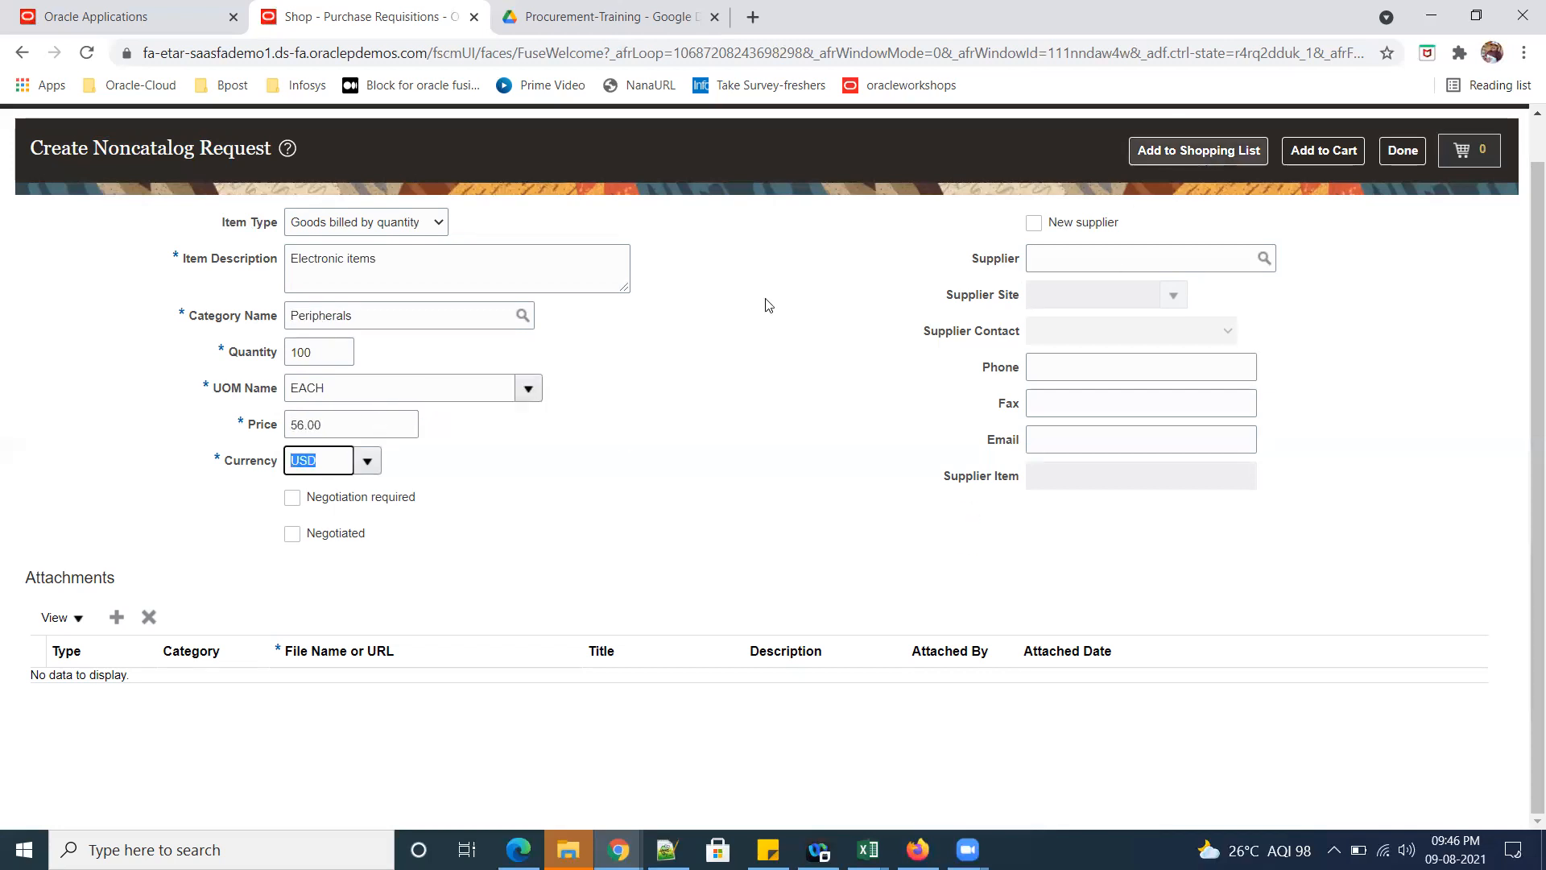
# Add the noncatalog item to a new personal shopping list named ElectronicGoods and save it.
pyautogui.click(1179, 152)
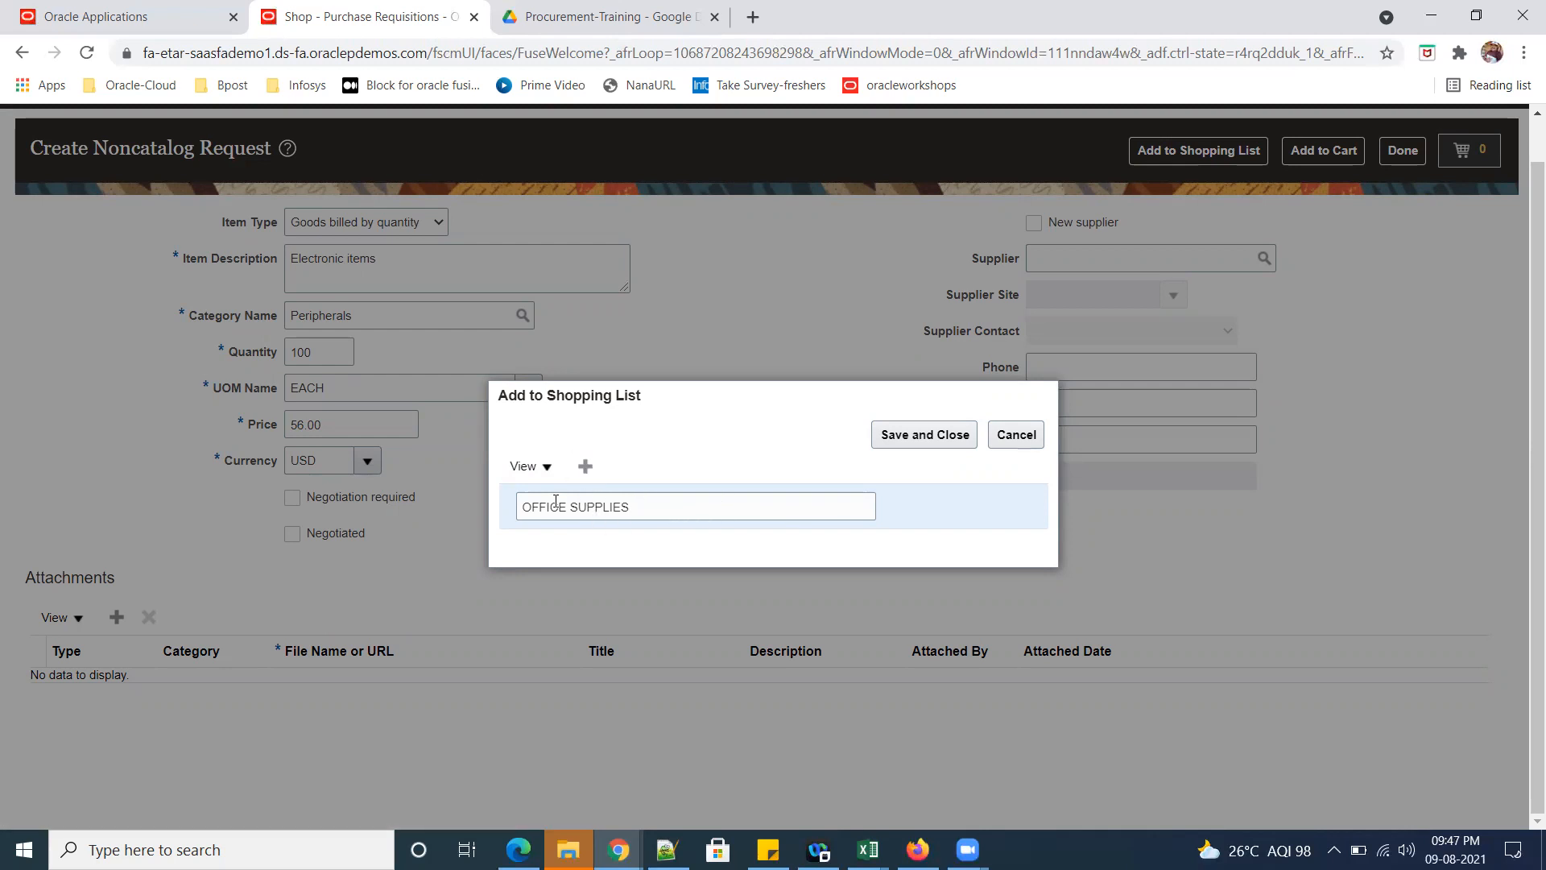
pyautogui.click(585, 467)
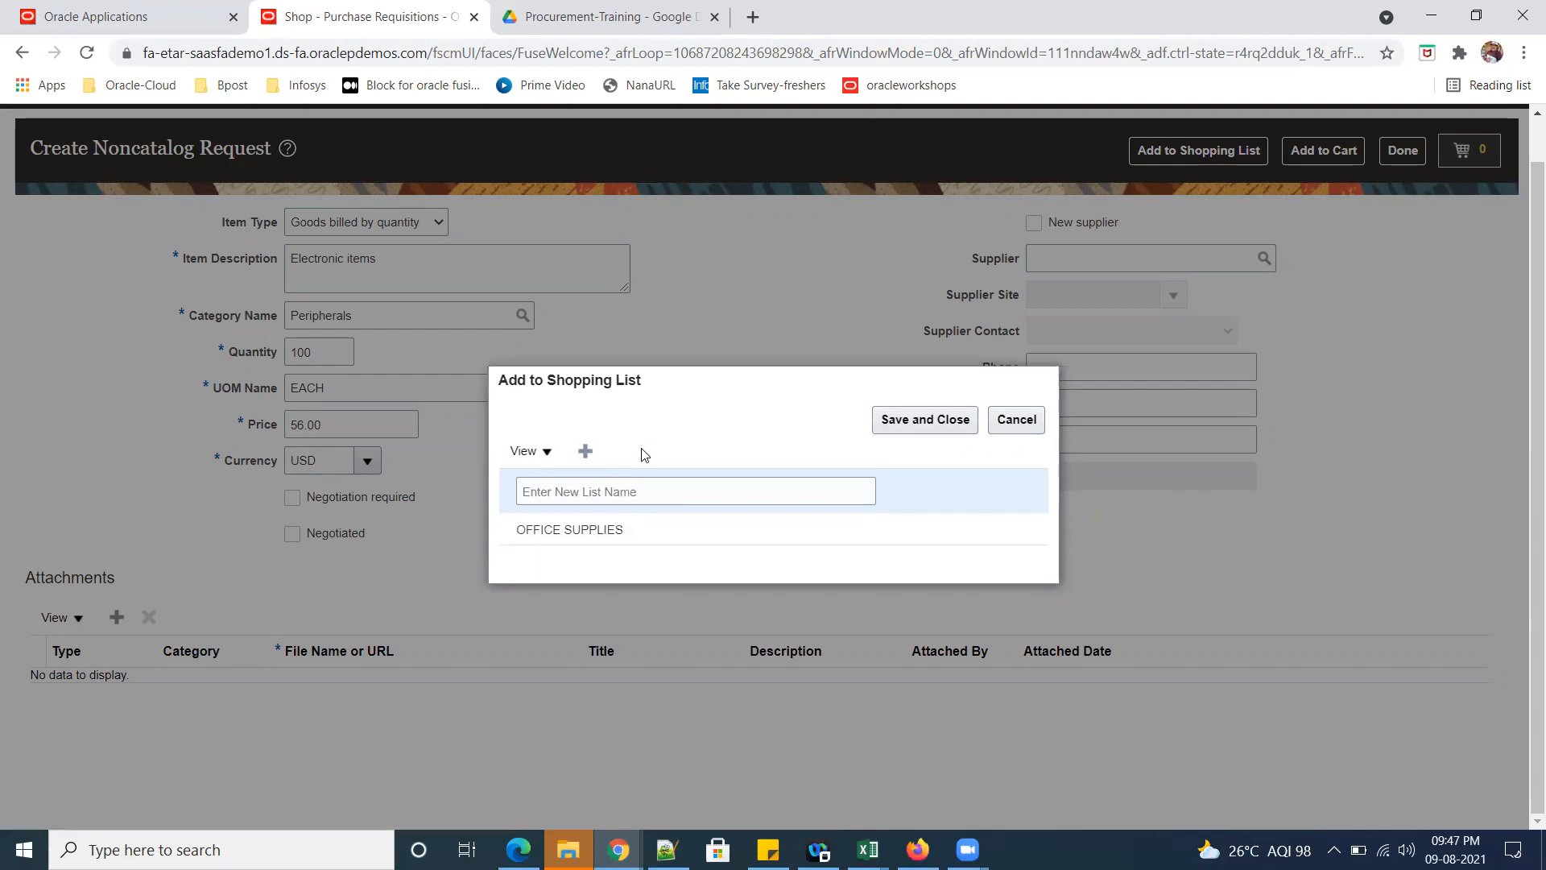
pyautogui.click(619, 487)
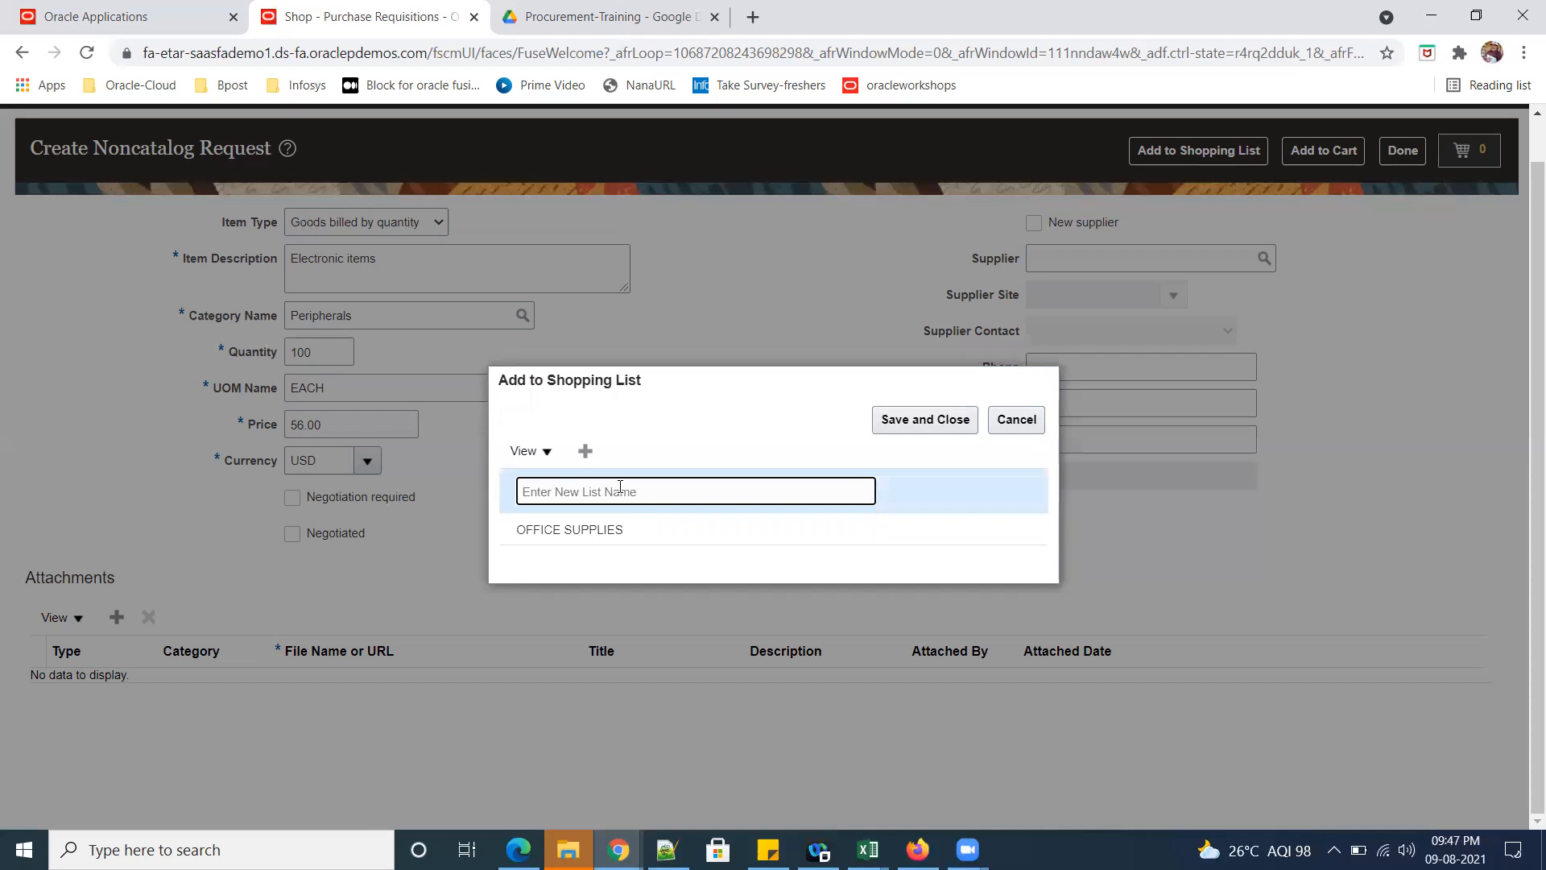
pyautogui.write('ElectronicGoods')
pyautogui.click(938, 420)
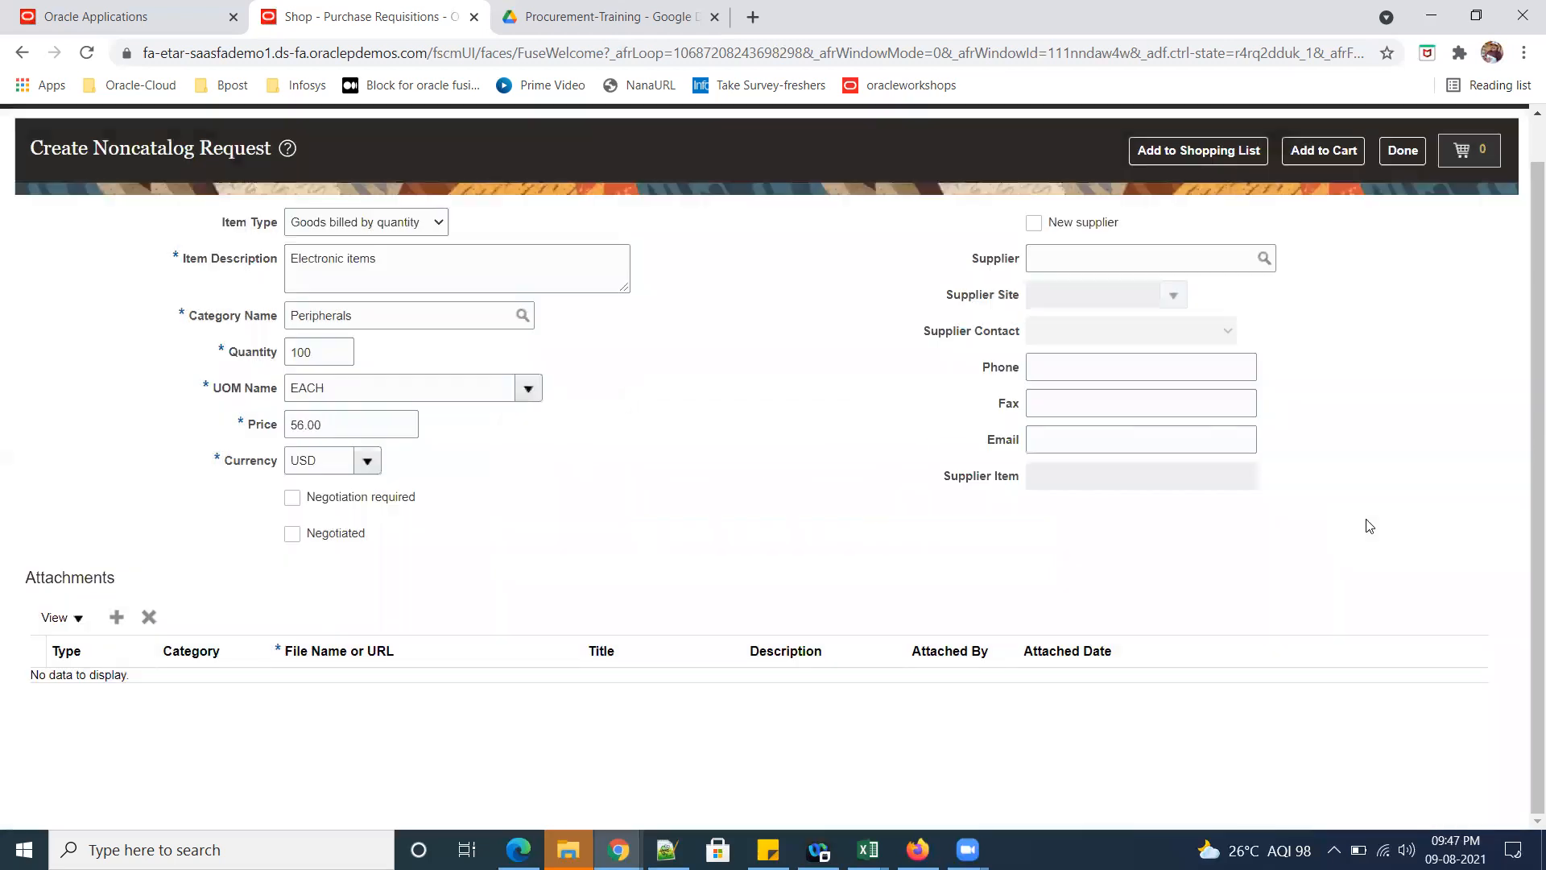
pyautogui.click(885, 494)
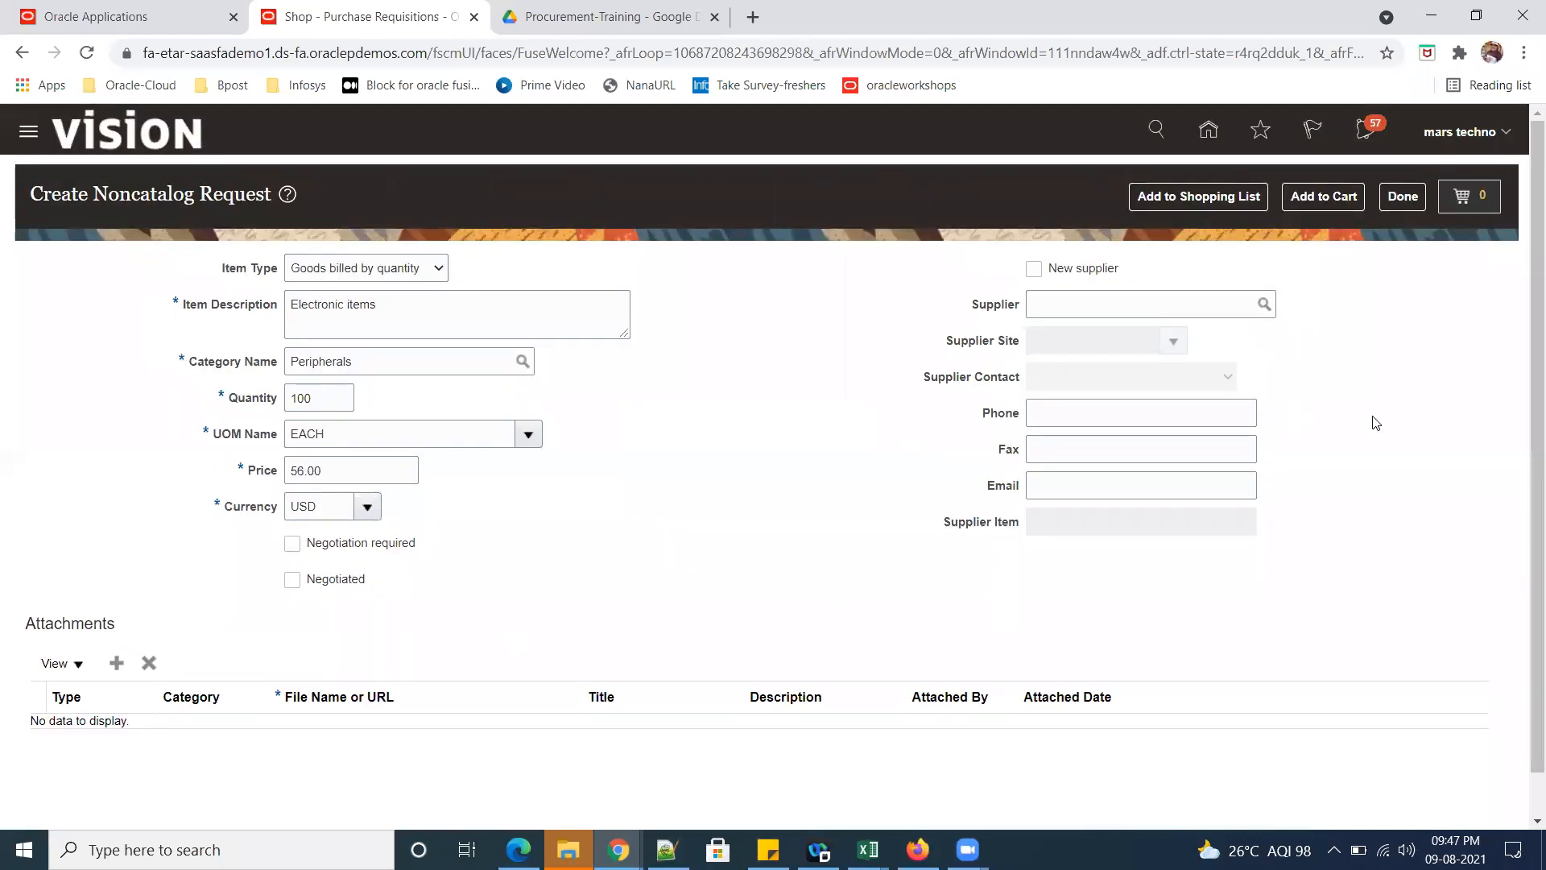
# Add the Electronic items request to the cart and return to the Purchase Requisitions page through the home page.
pyautogui.click(1334, 202)
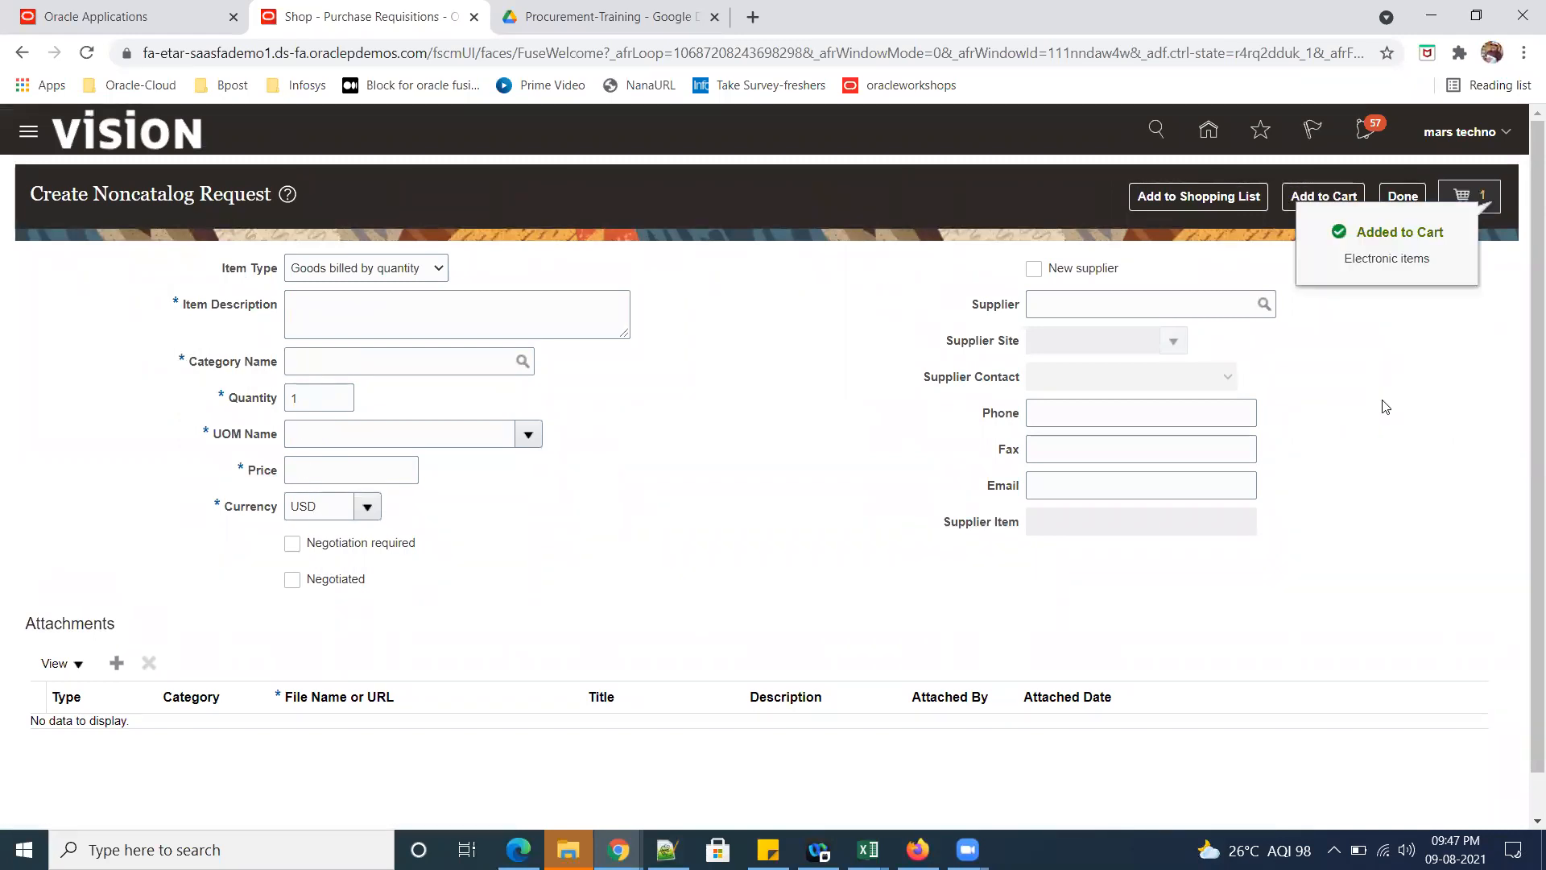
pyautogui.click(1201, 132)
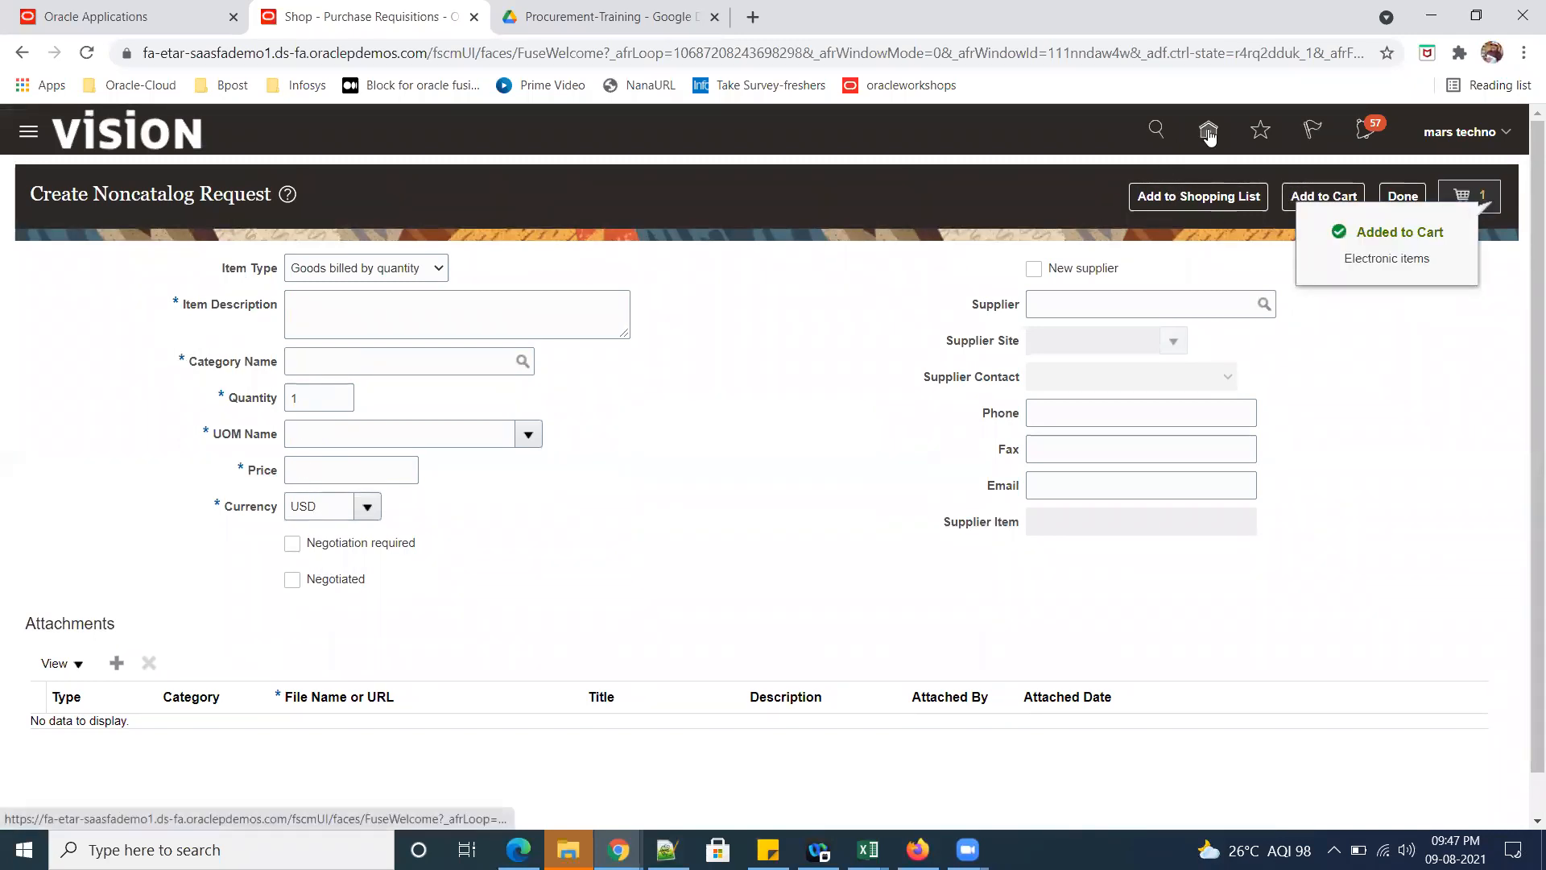
pyautogui.click(870, 390)
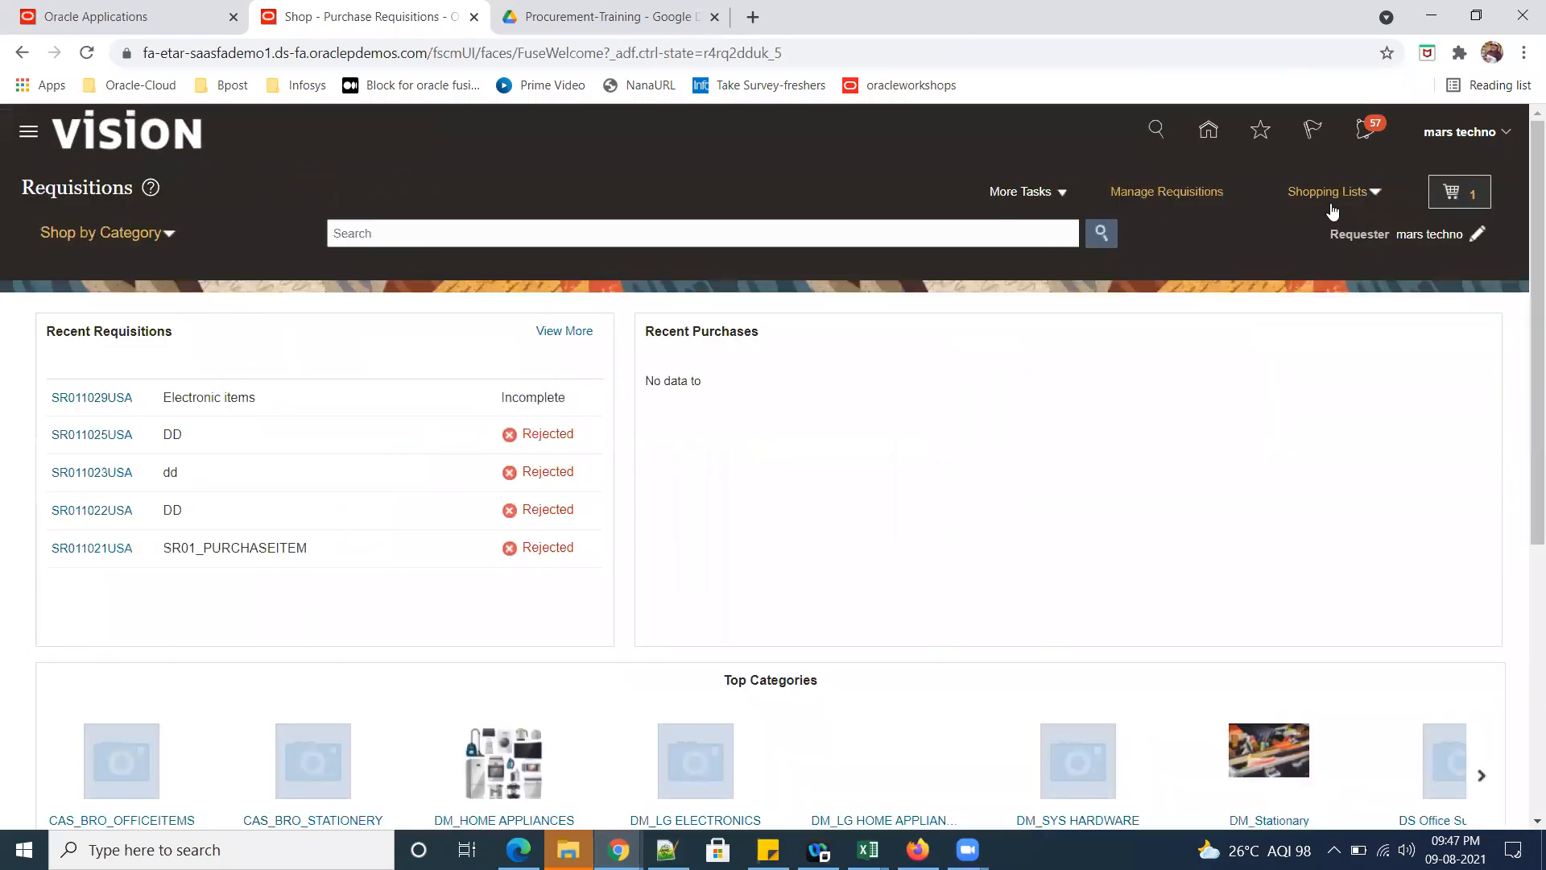
# Open SR01_Public_shopping_list from the shopping lists and compare the personal and public lists.
pyautogui.click(1376, 193)
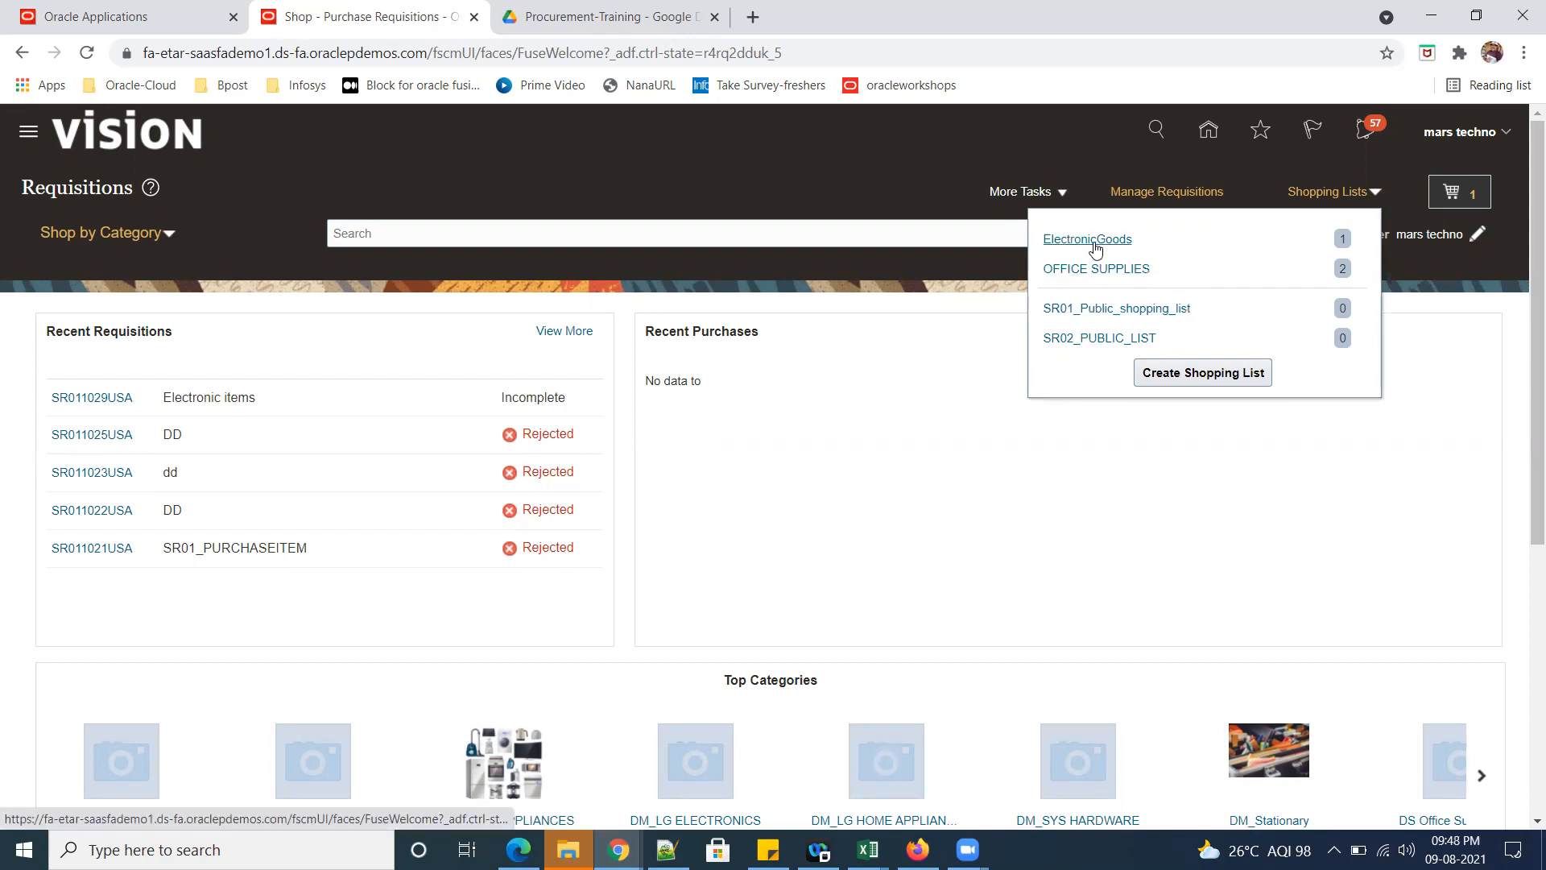
pyautogui.click(1125, 312)
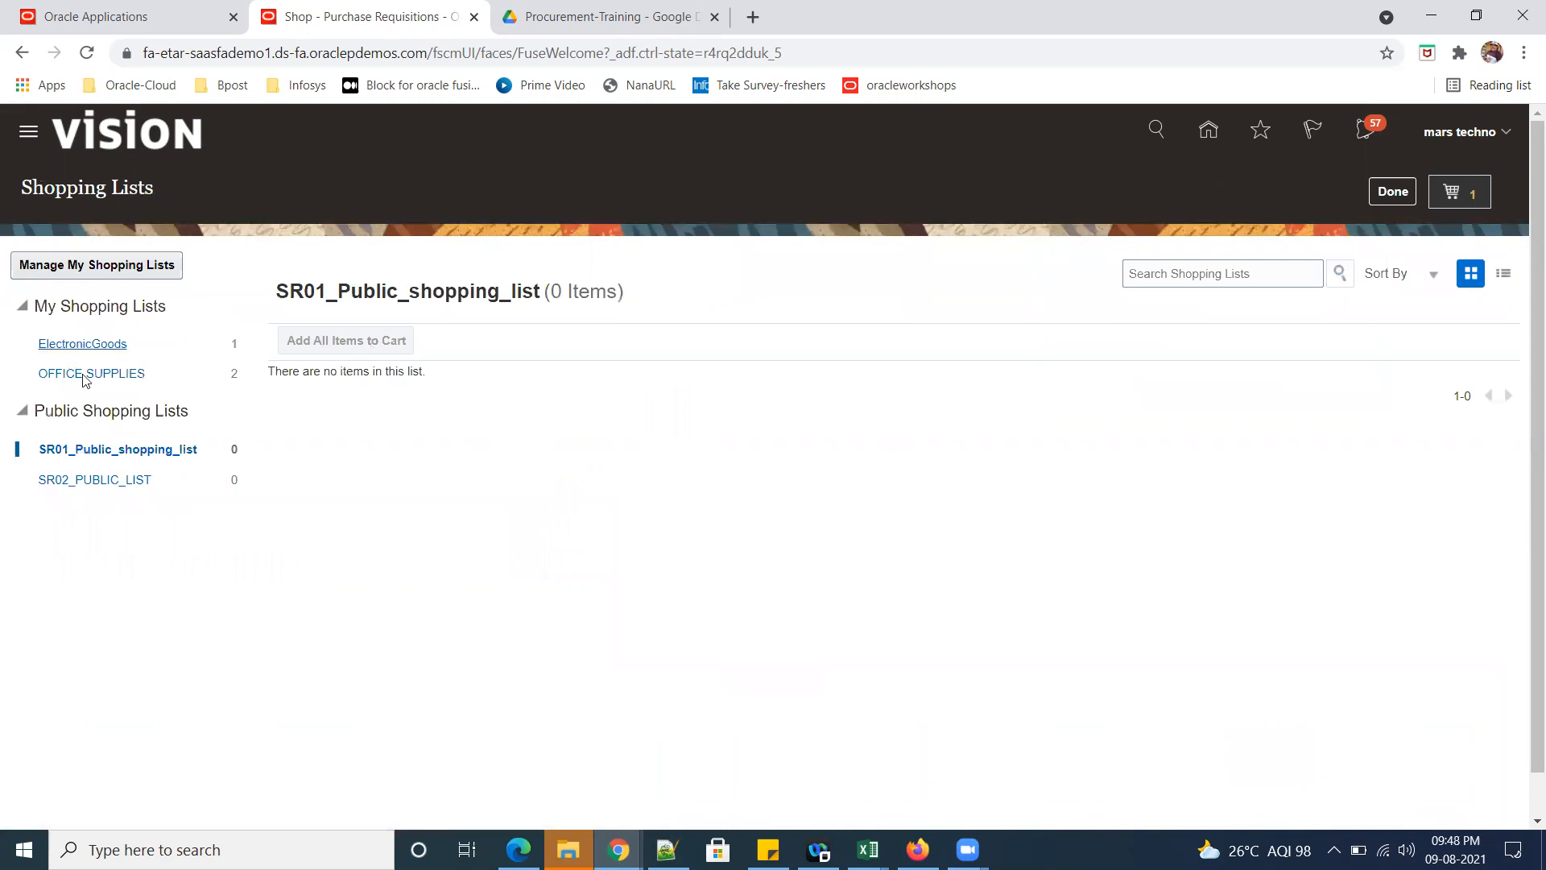
pyautogui.click(142, 453)
pyautogui.moveTo(167, 310); pyautogui.dragTo(36, 312)
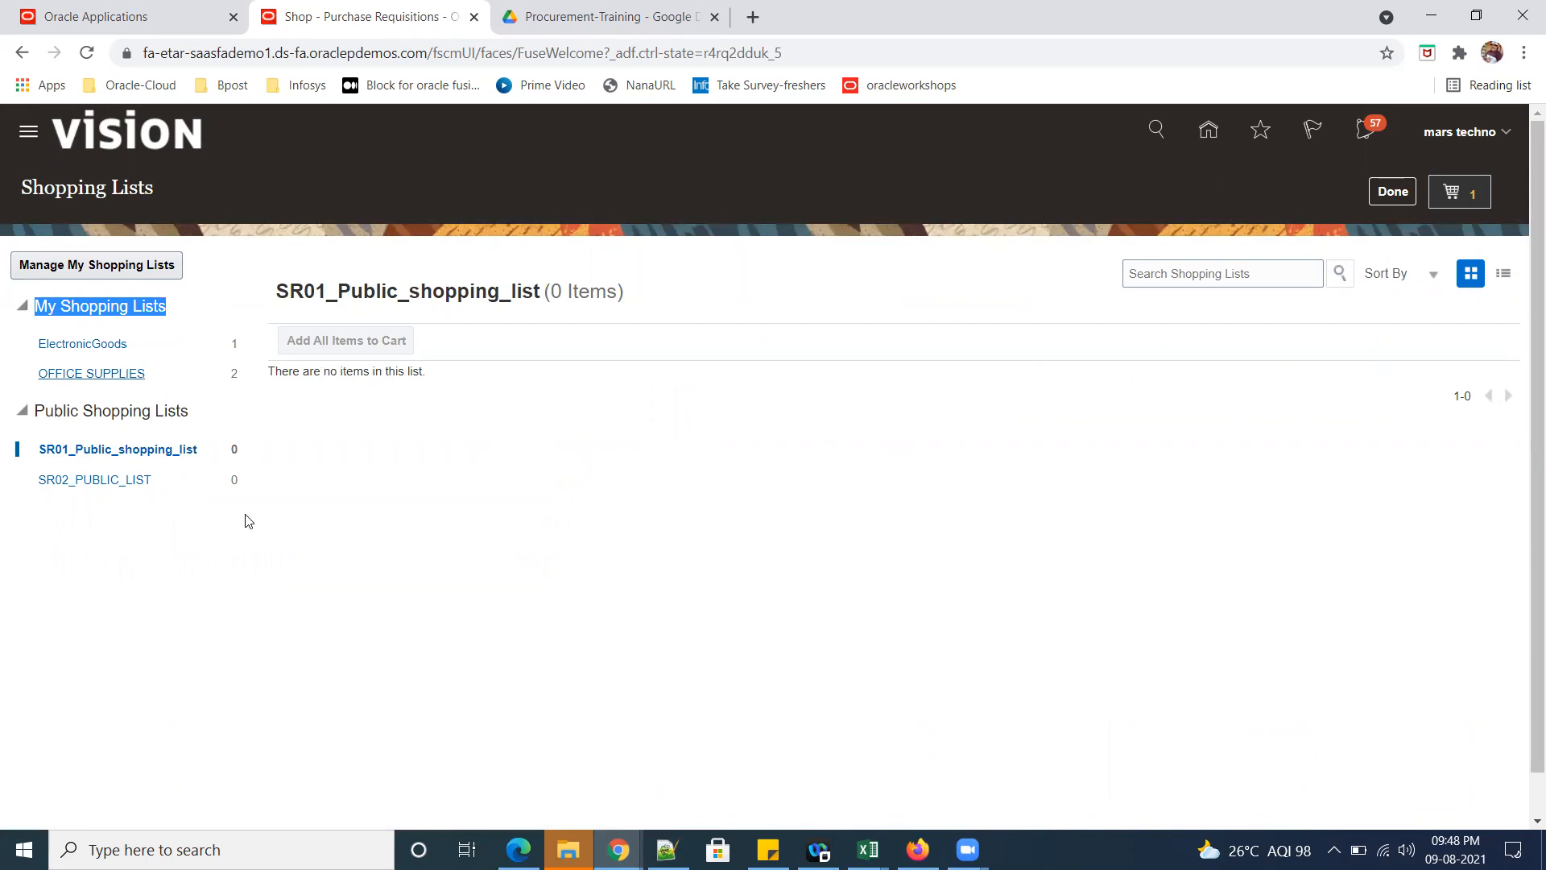
pyautogui.click(140, 450)
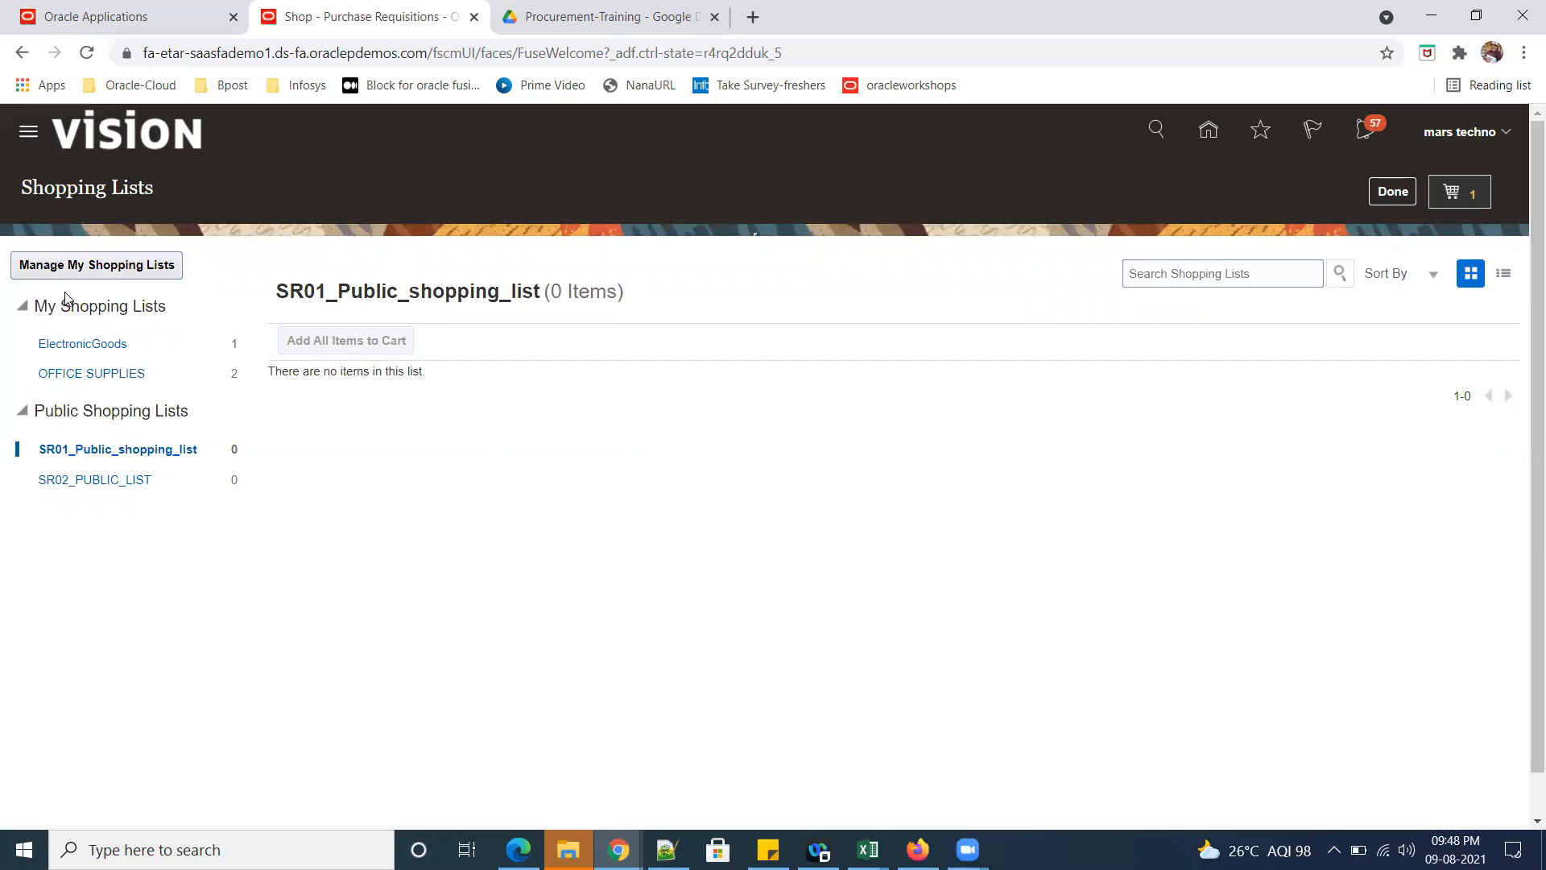
# View the ElectronicGoods list, check the product details of Electronic items, and return to the list.
pyautogui.click(90, 344)
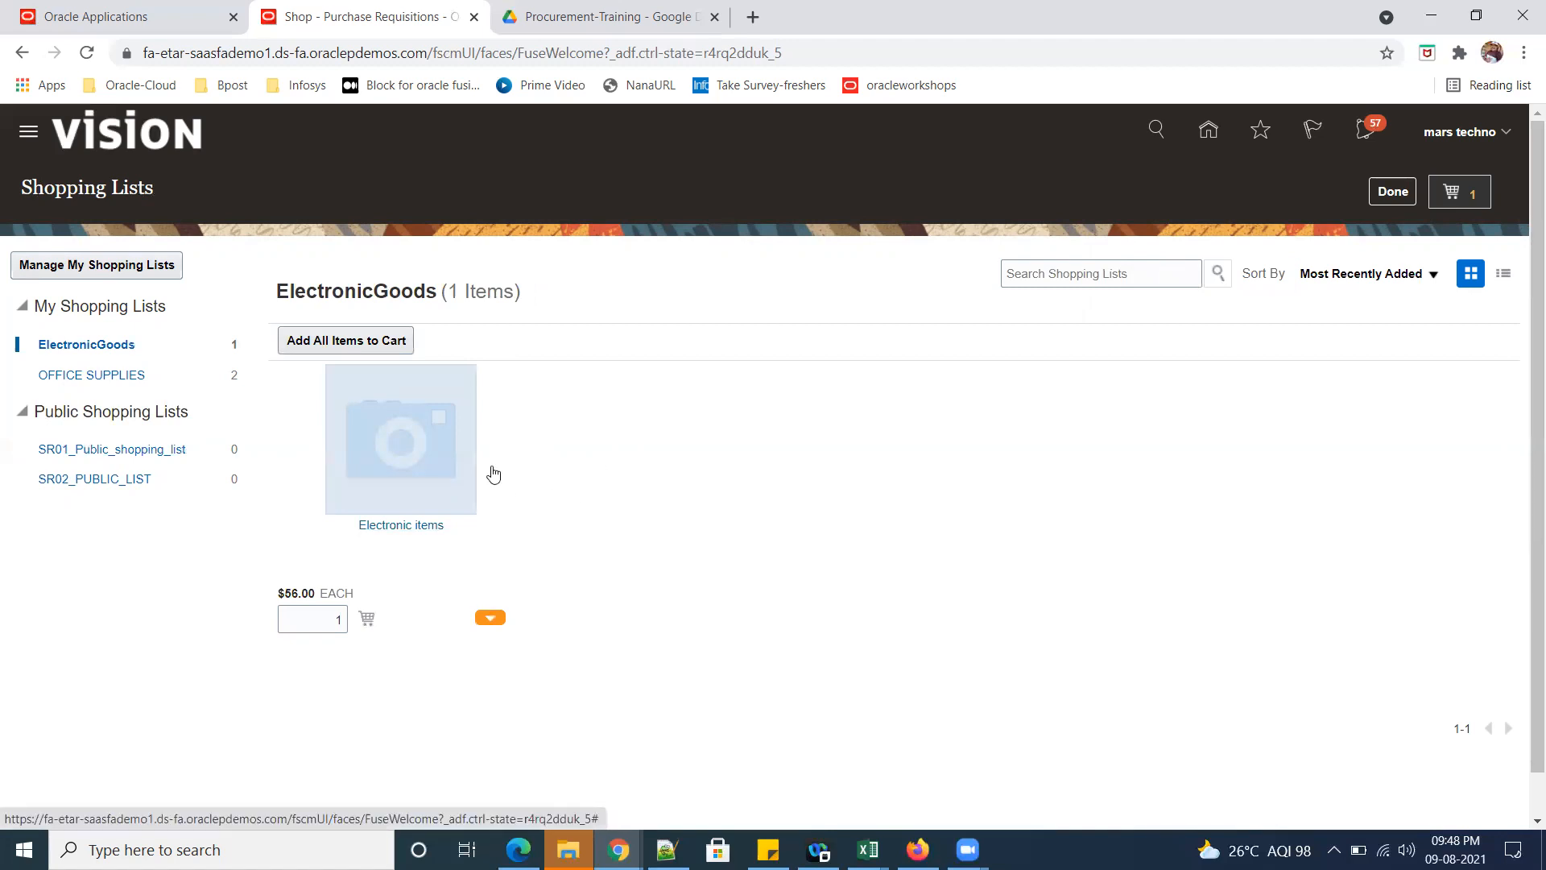
pyautogui.click(405, 453)
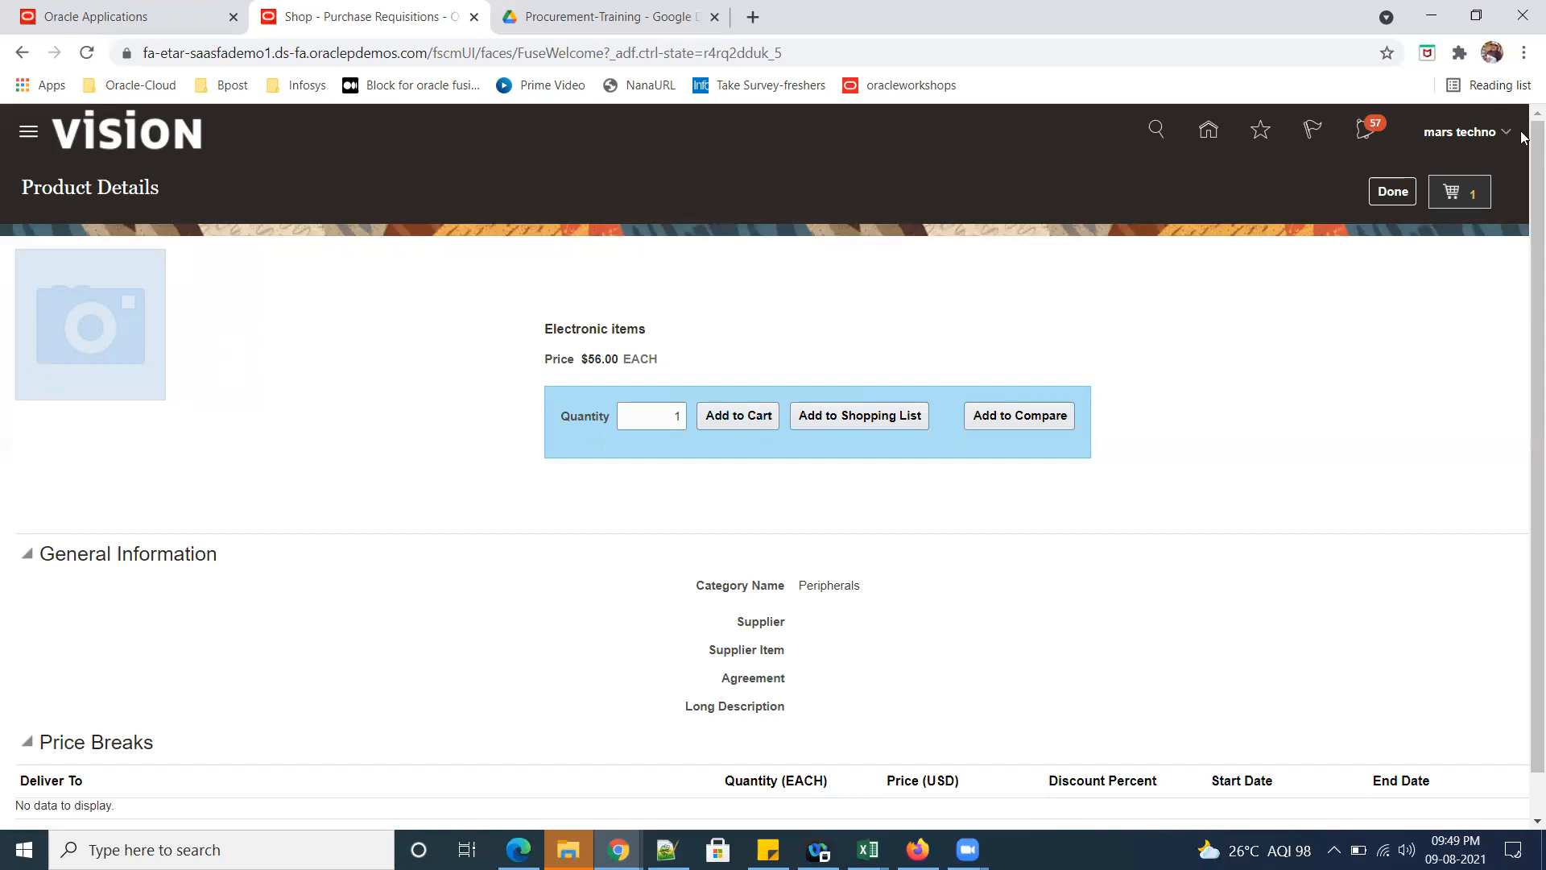
pyautogui.click(1399, 196)
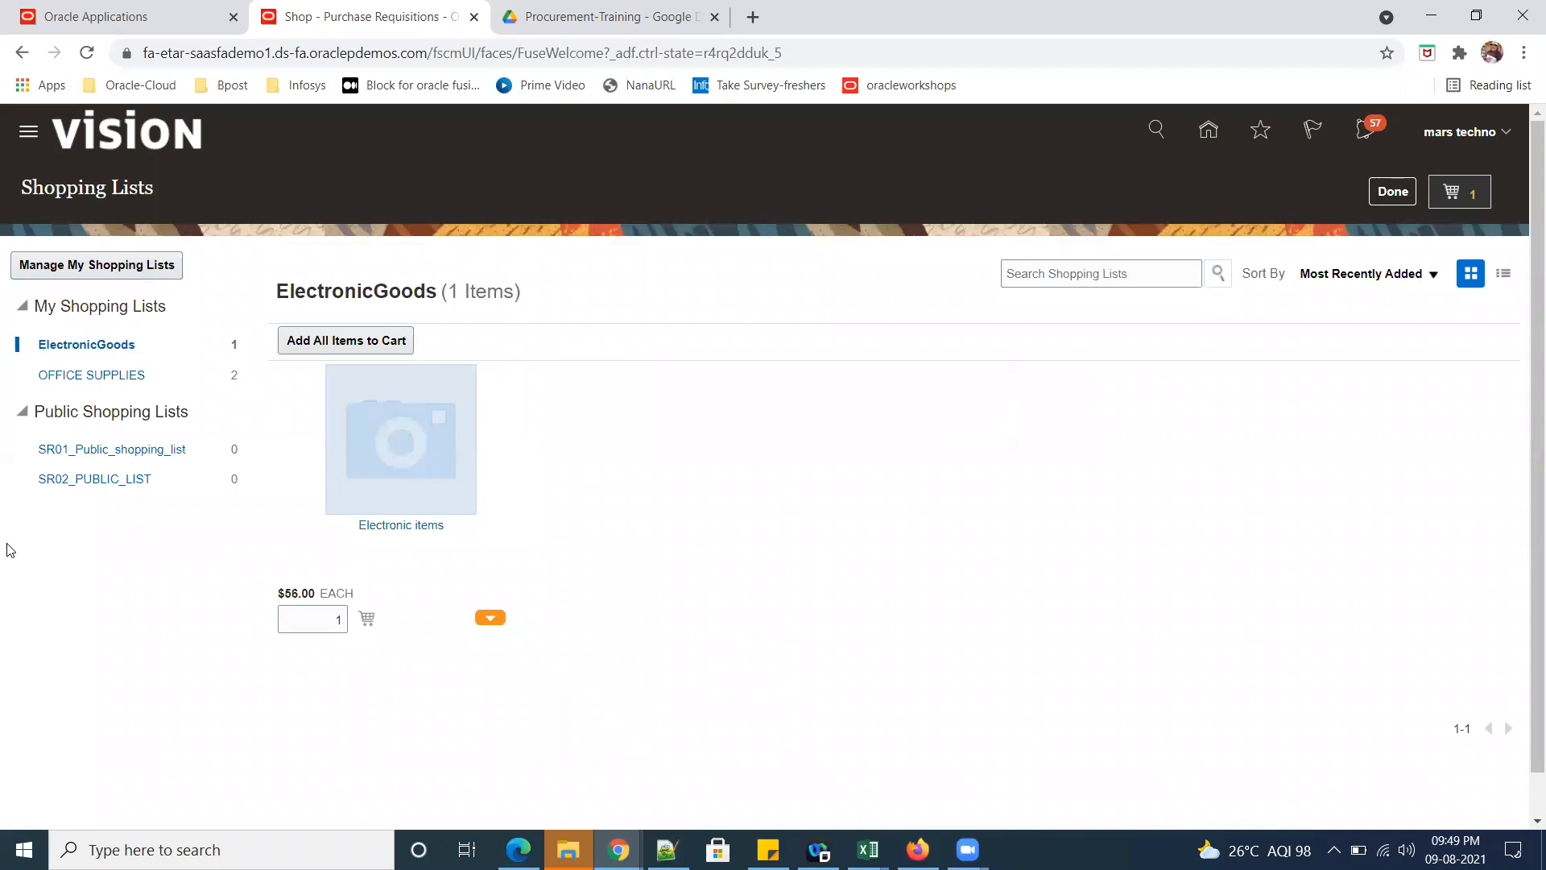
# Check the contents of SR01_Public_shopping_list again and leave the shopping lists page.
pyautogui.click(22, 412)
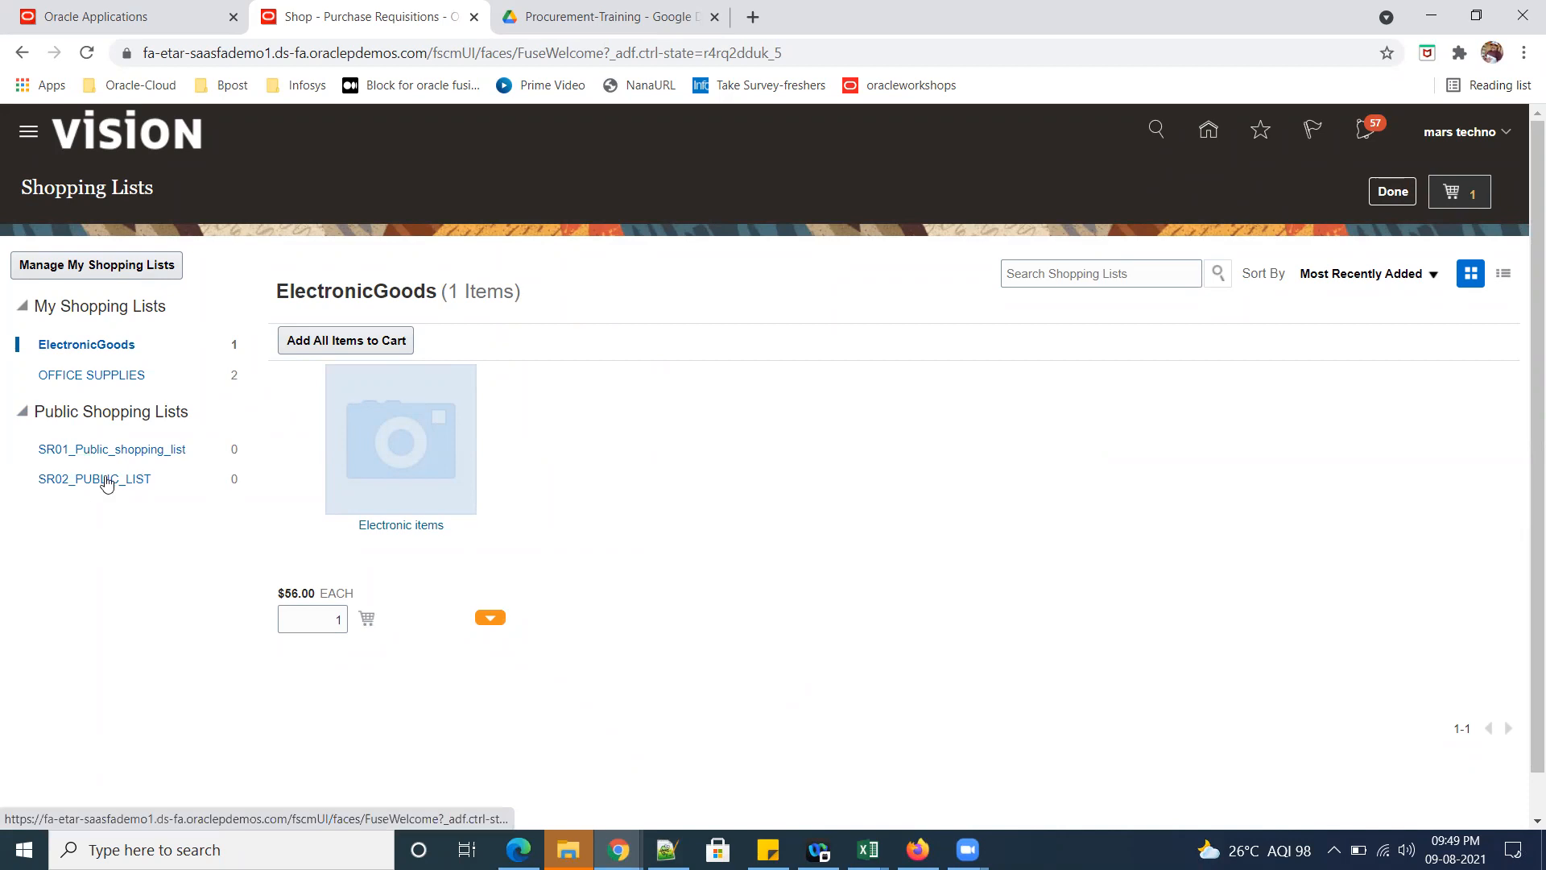
pyautogui.click(107, 450)
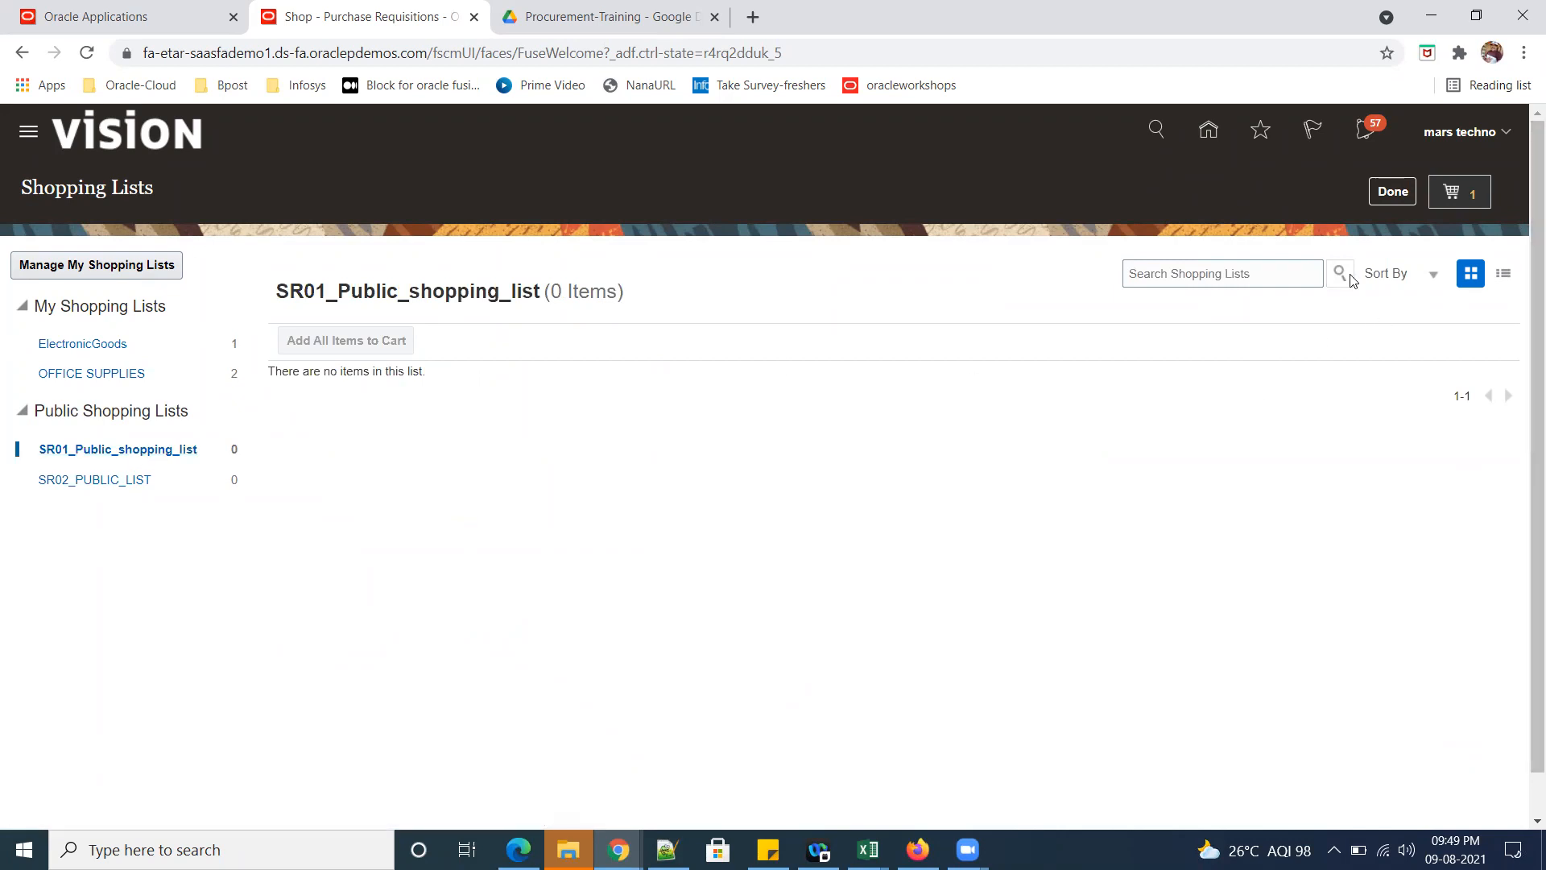
pyautogui.click(1393, 192)
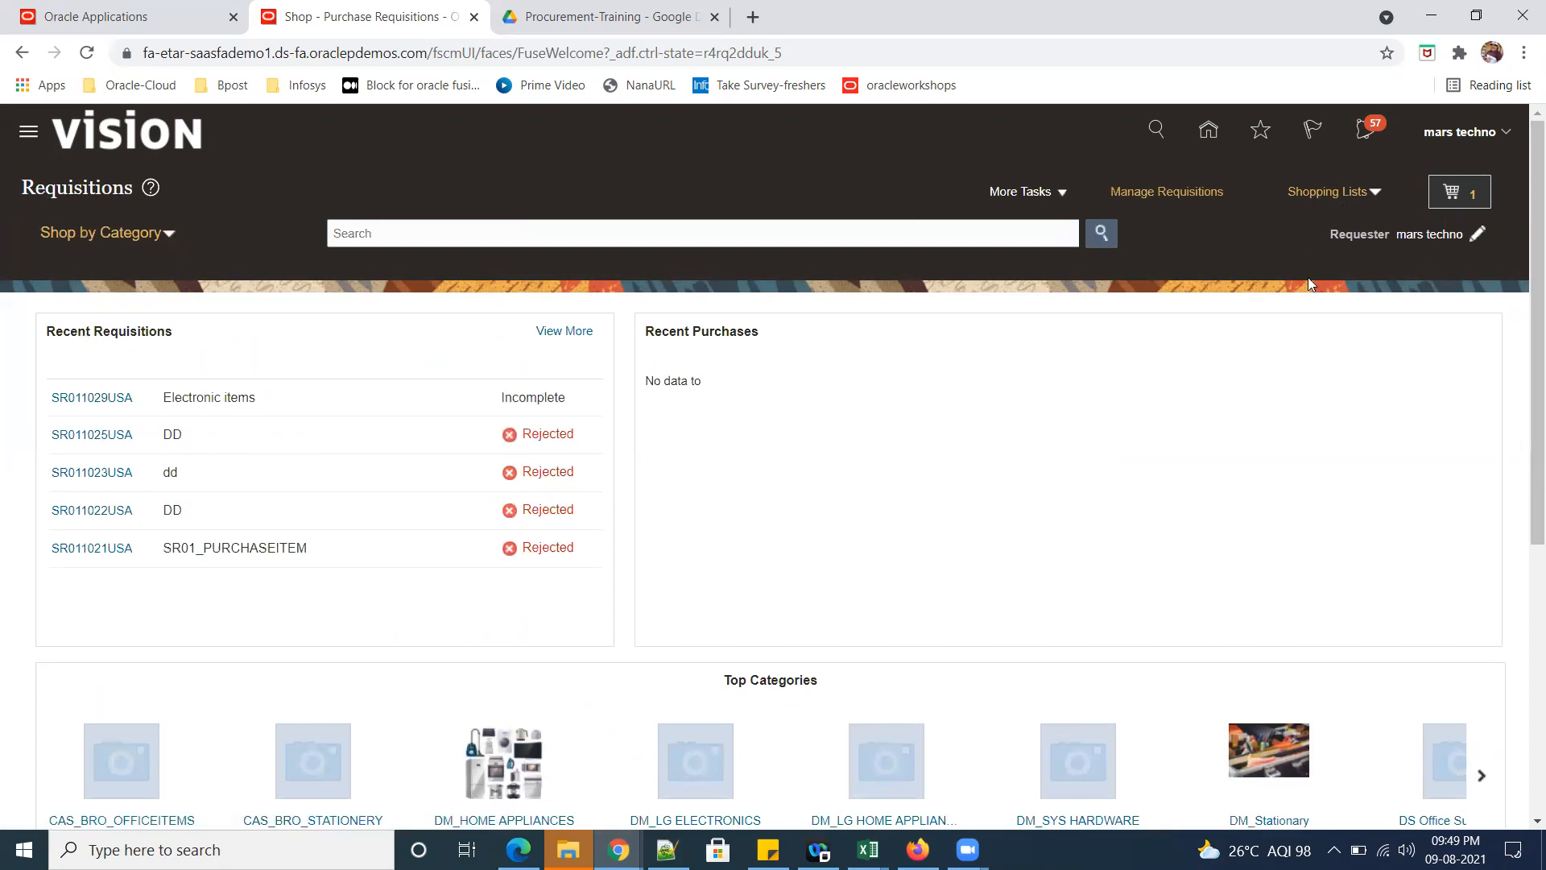
# Open the SR01_SMARTFORM request form and enter wer as the item description.
pyautogui.scroll(-1, 1143, 542)
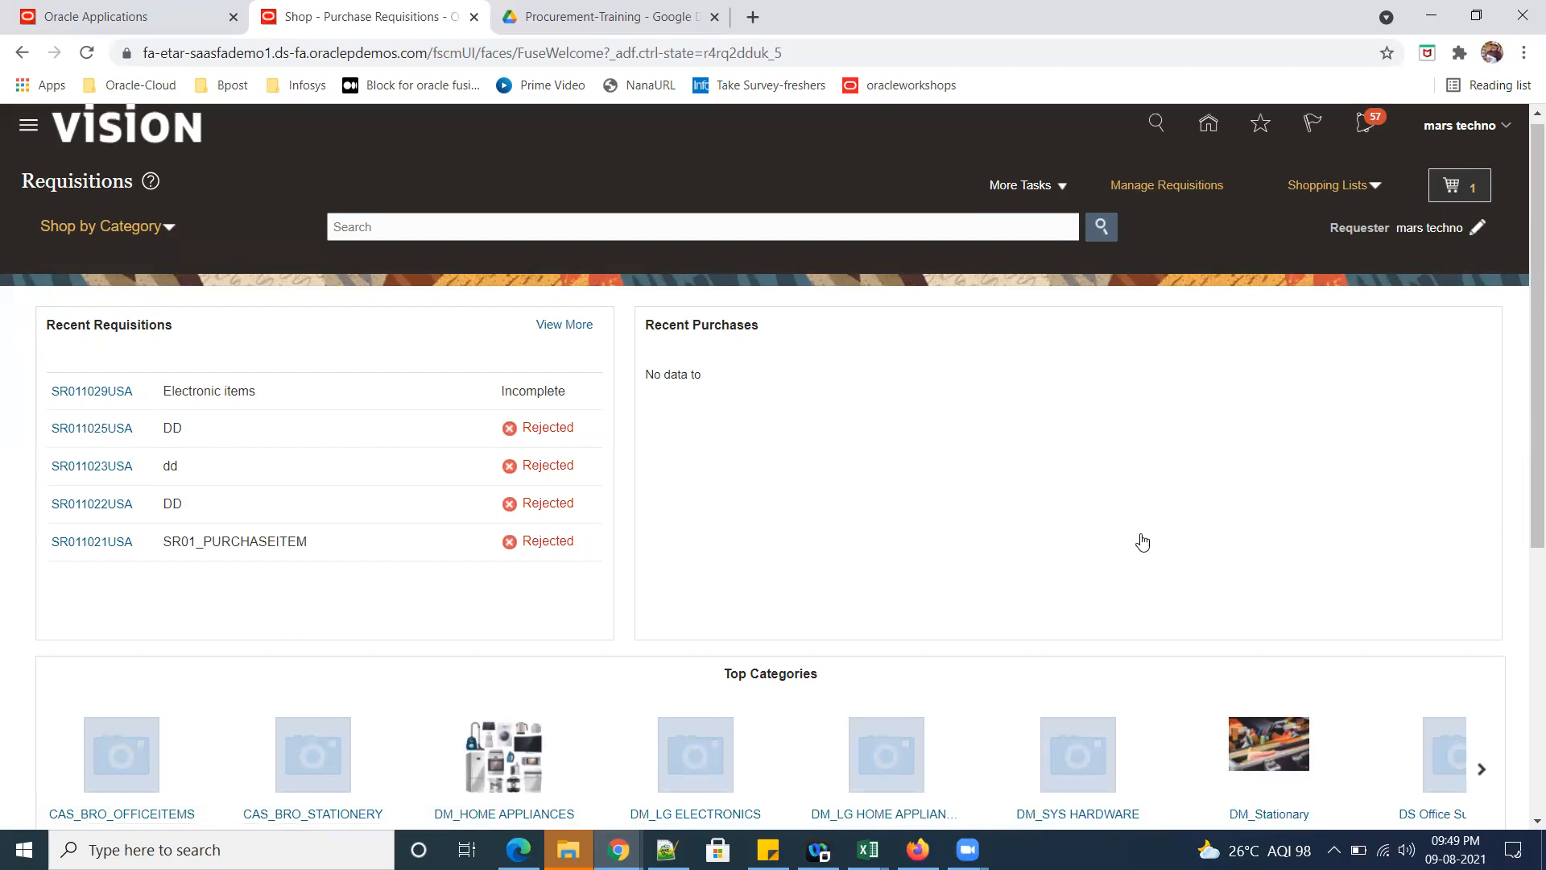
pyautogui.scroll(-5, 1143, 542)
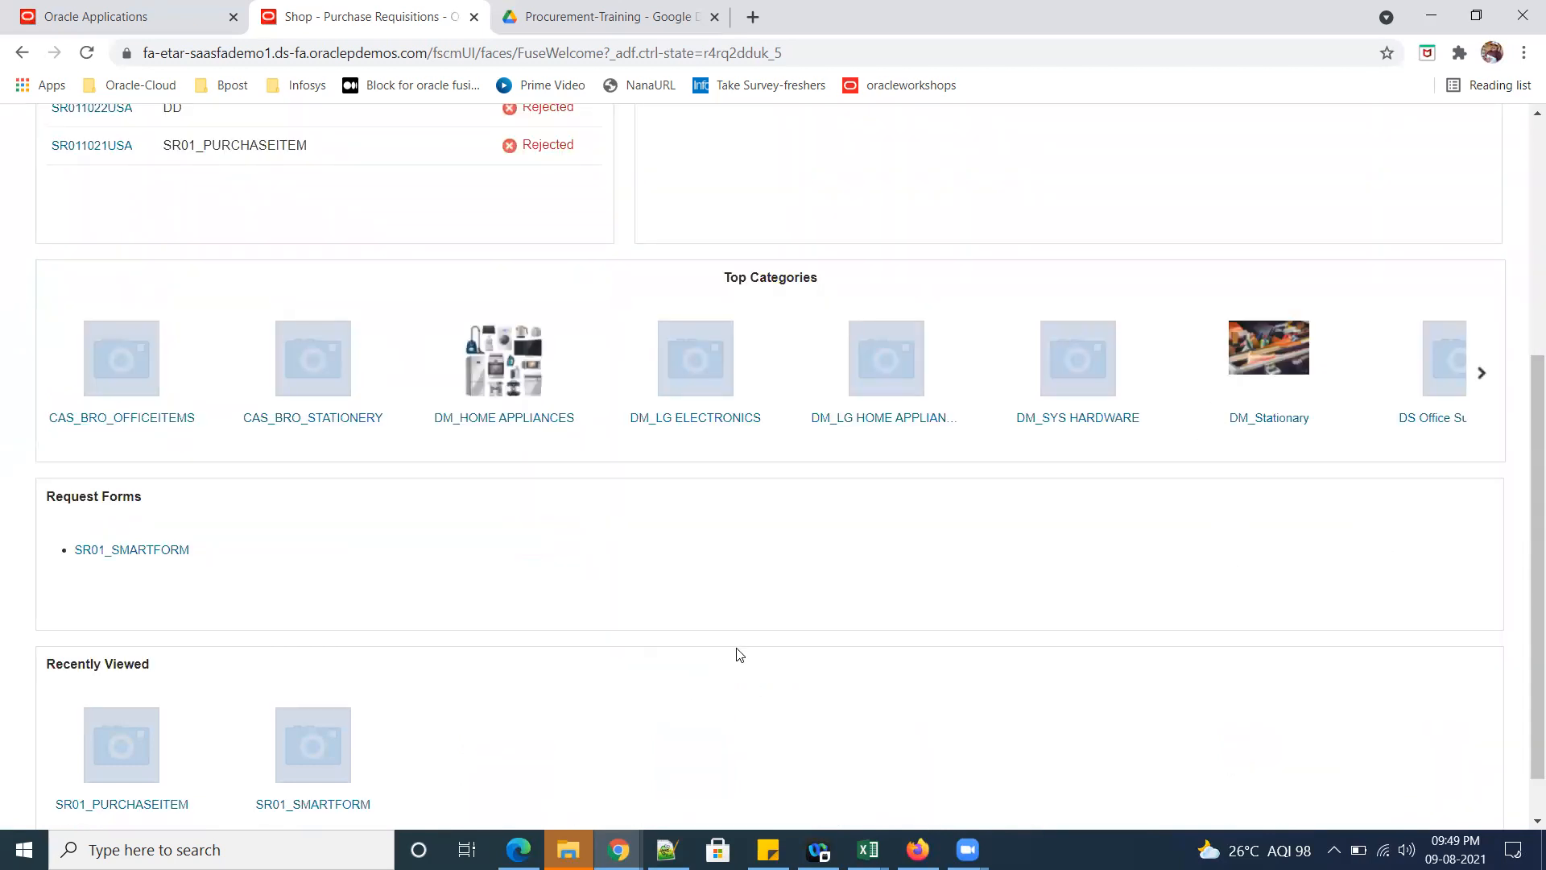
pyautogui.click(133, 559)
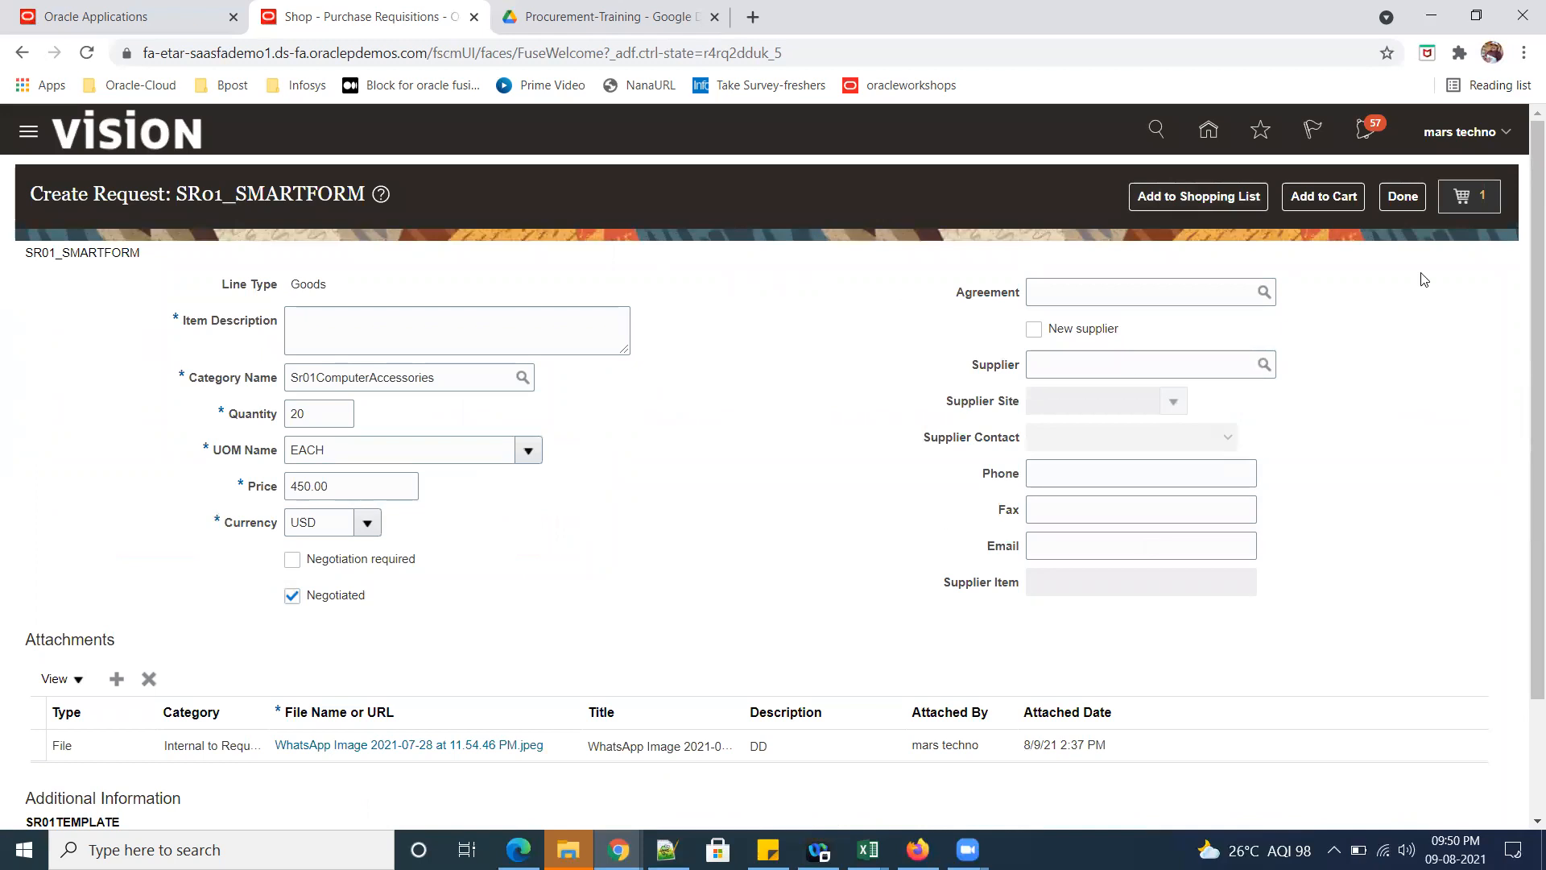
pyautogui.click(1221, 200)
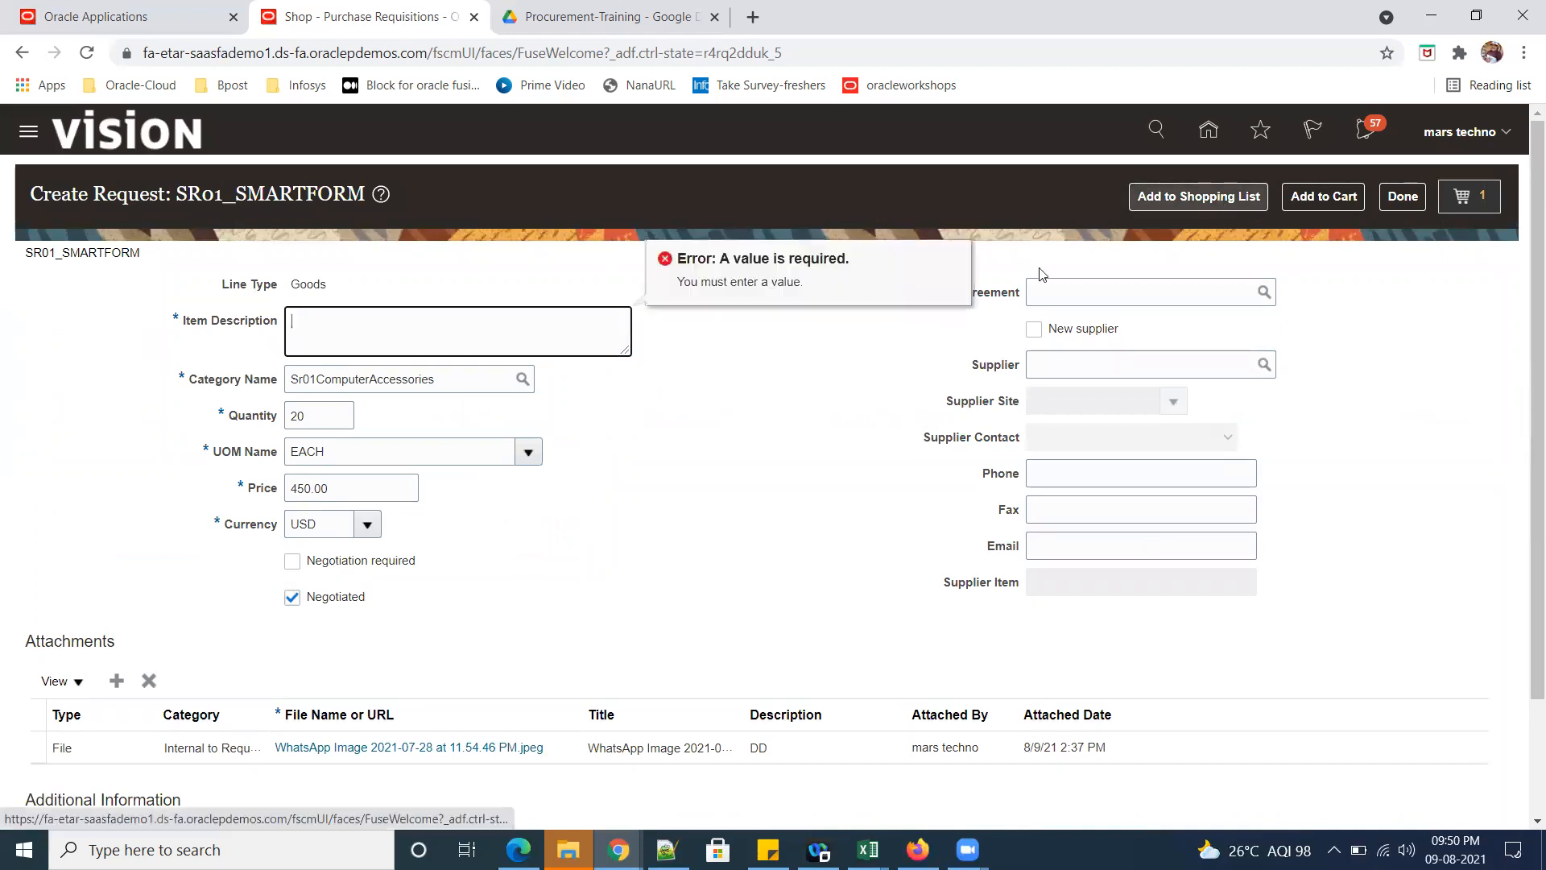
pyautogui.write('wer')
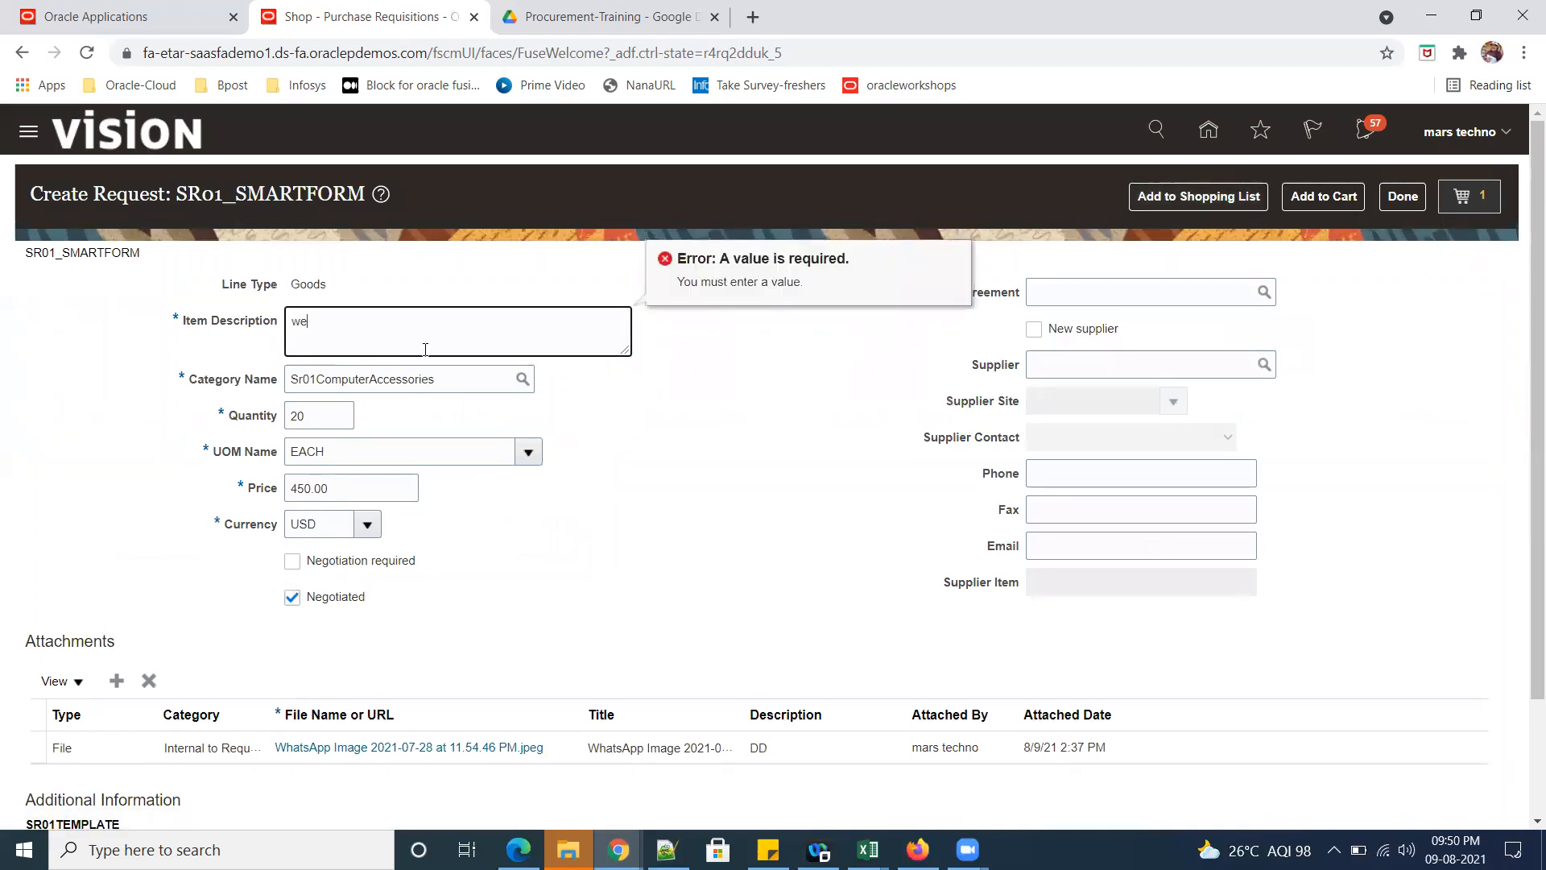
# Add the smart form request to the ElectronicGoods shopping list and close the request form.
pyautogui.click(1177, 199)
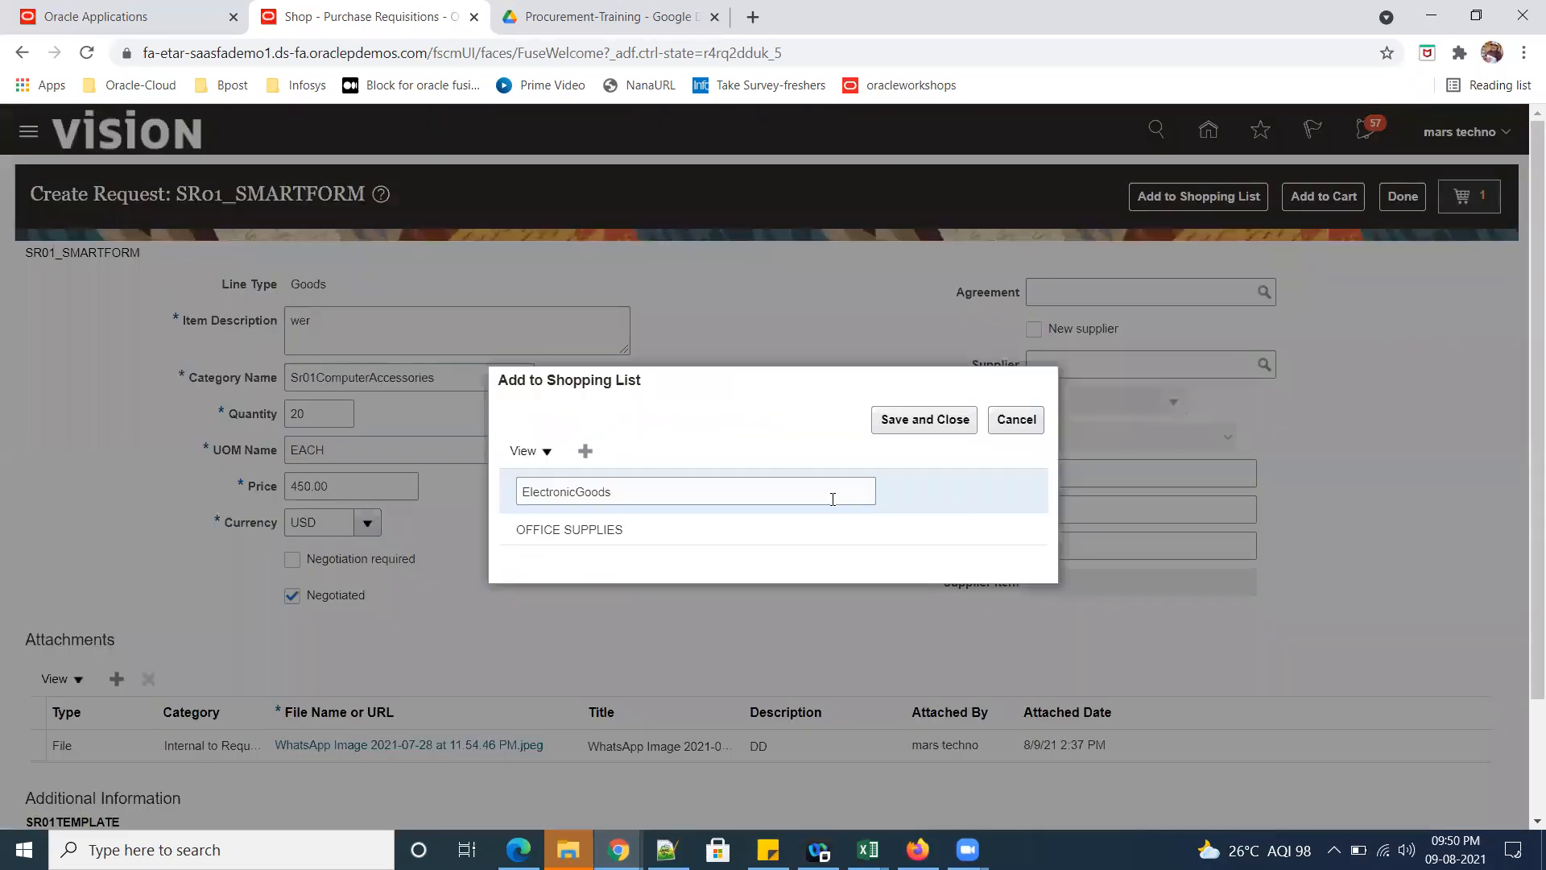
pyautogui.click(547, 452)
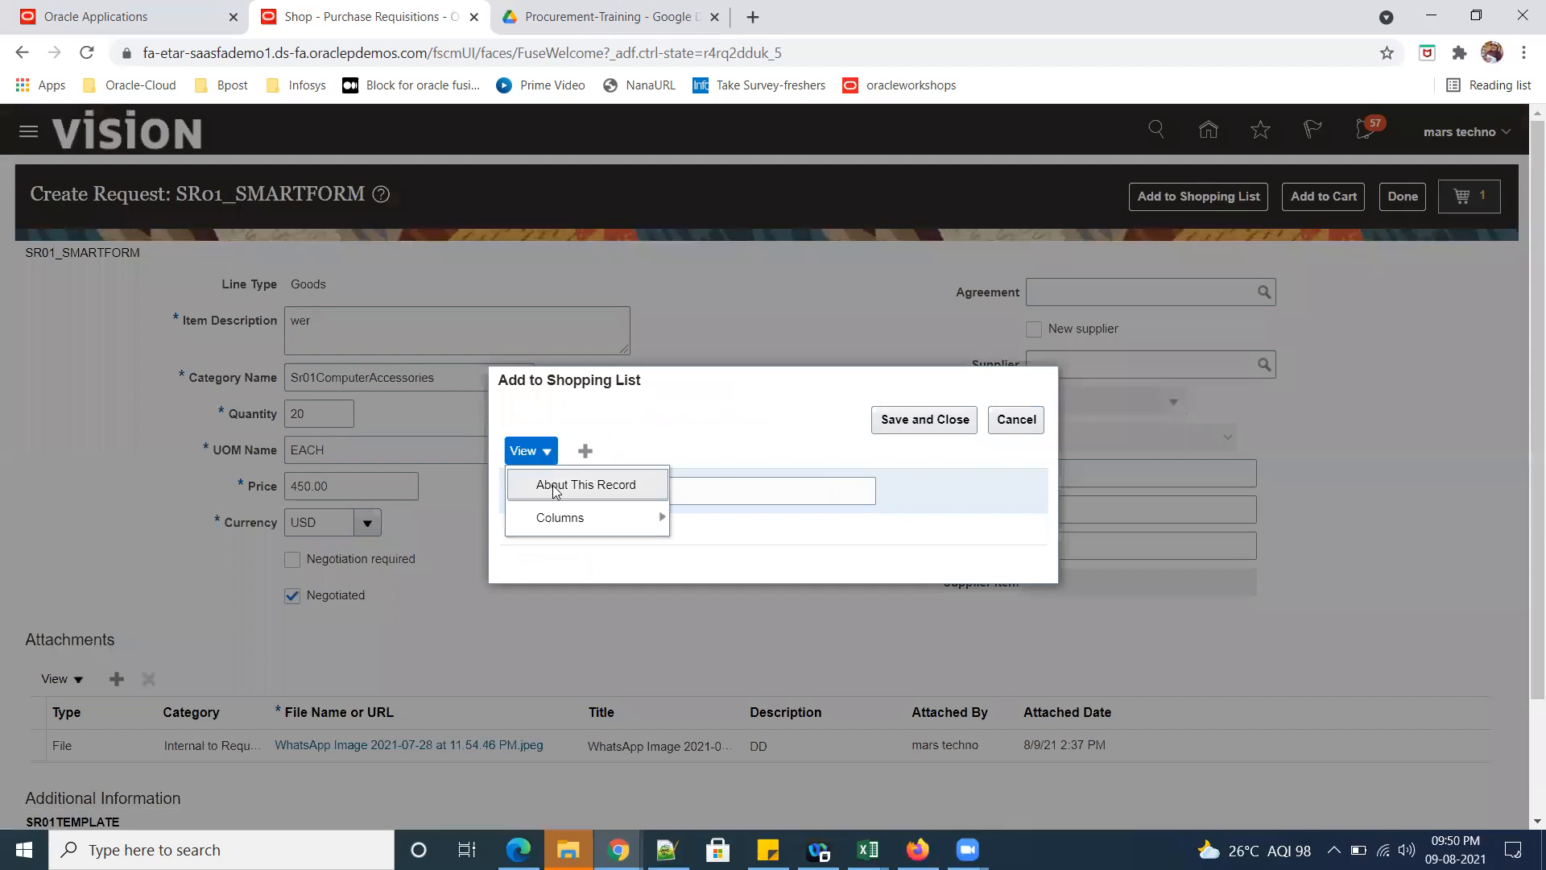
pyautogui.click(704, 400)
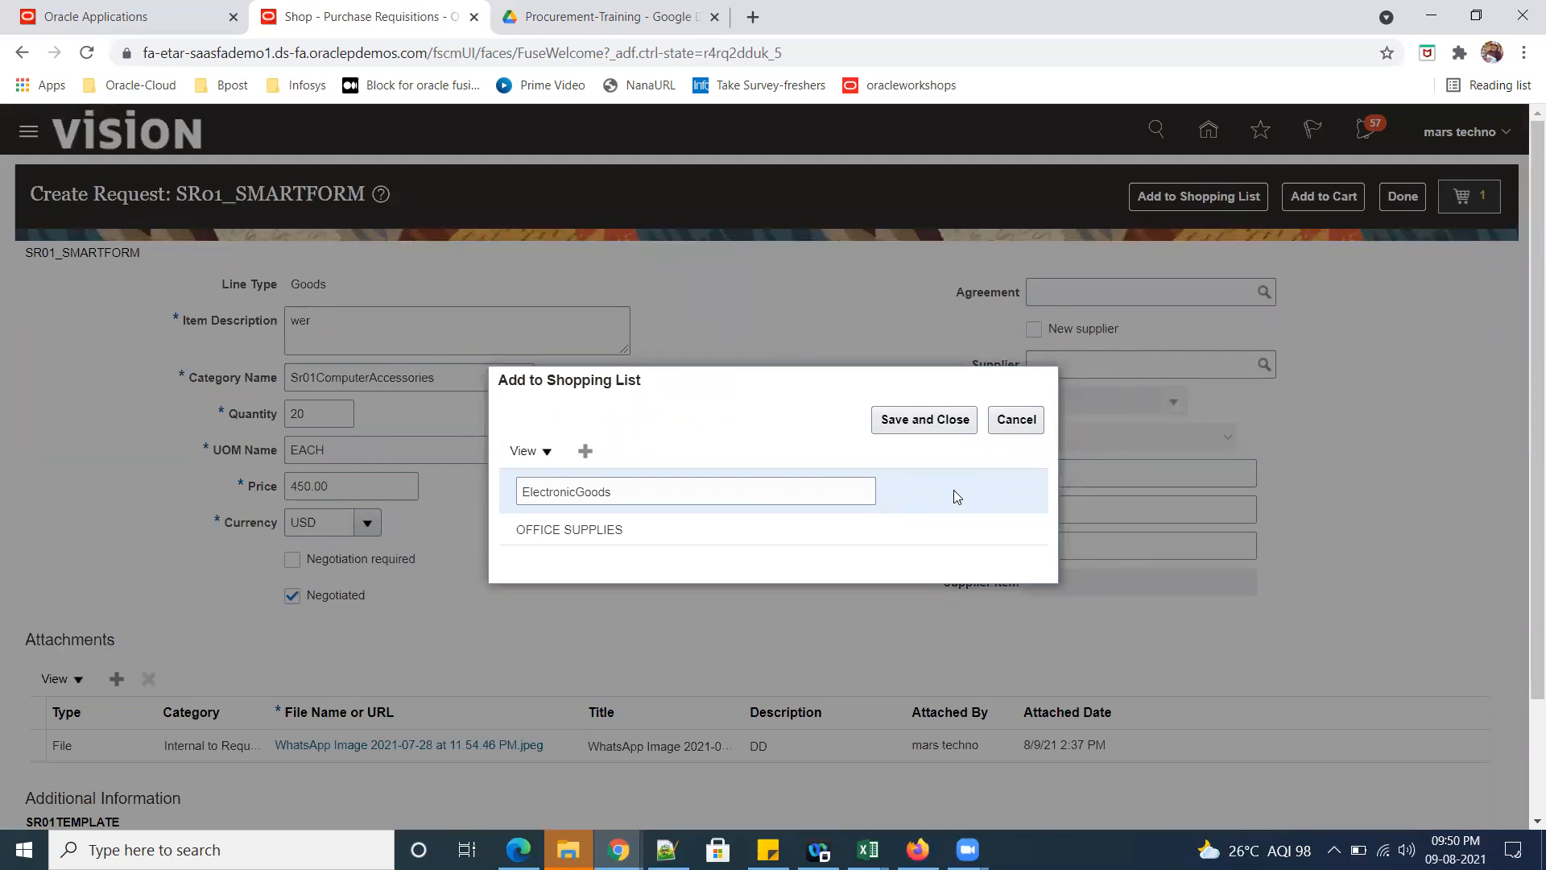
pyautogui.click(928, 419)
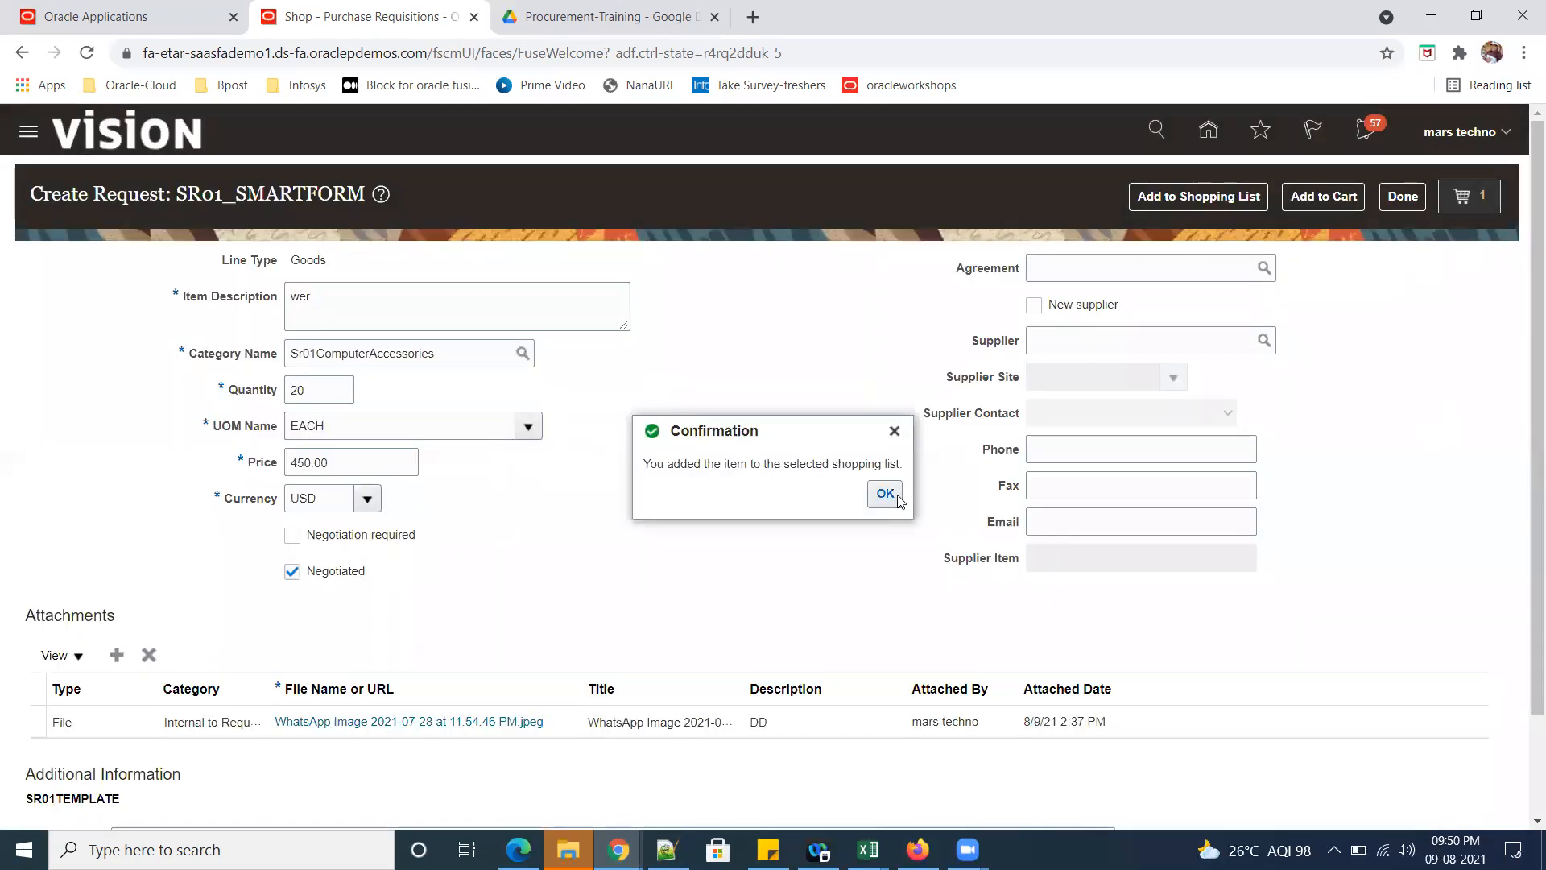
pyautogui.click(883, 494)
pyautogui.click(1403, 197)
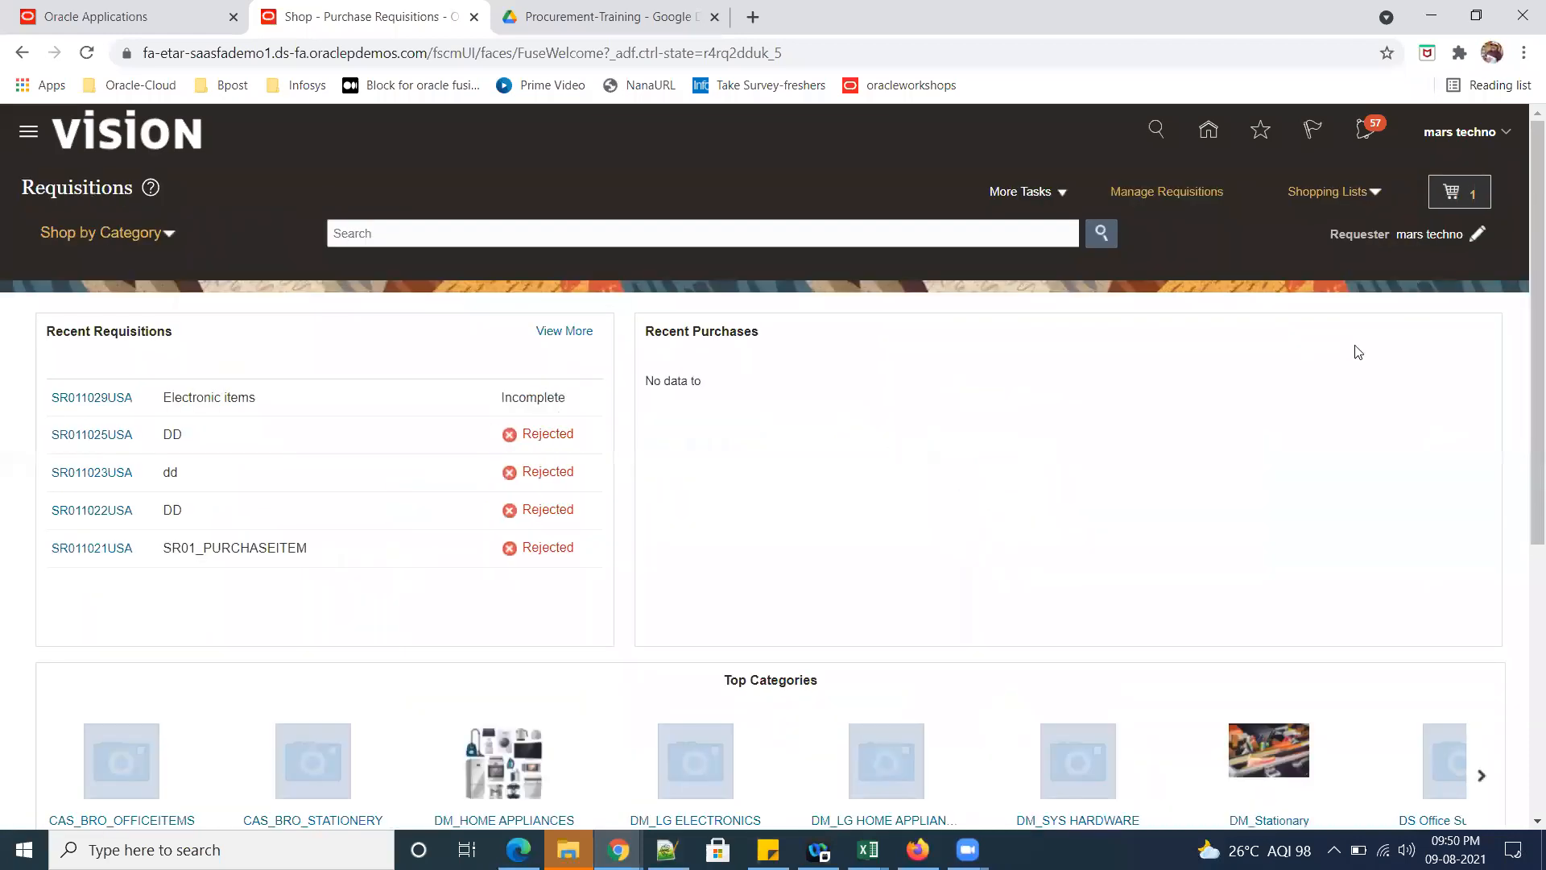
# Review the OFFICE SUPPLIES and ElectronicGoods shopping lists, check the product details of DD, and return to the Requisitions page.
pyautogui.click(1379, 193)
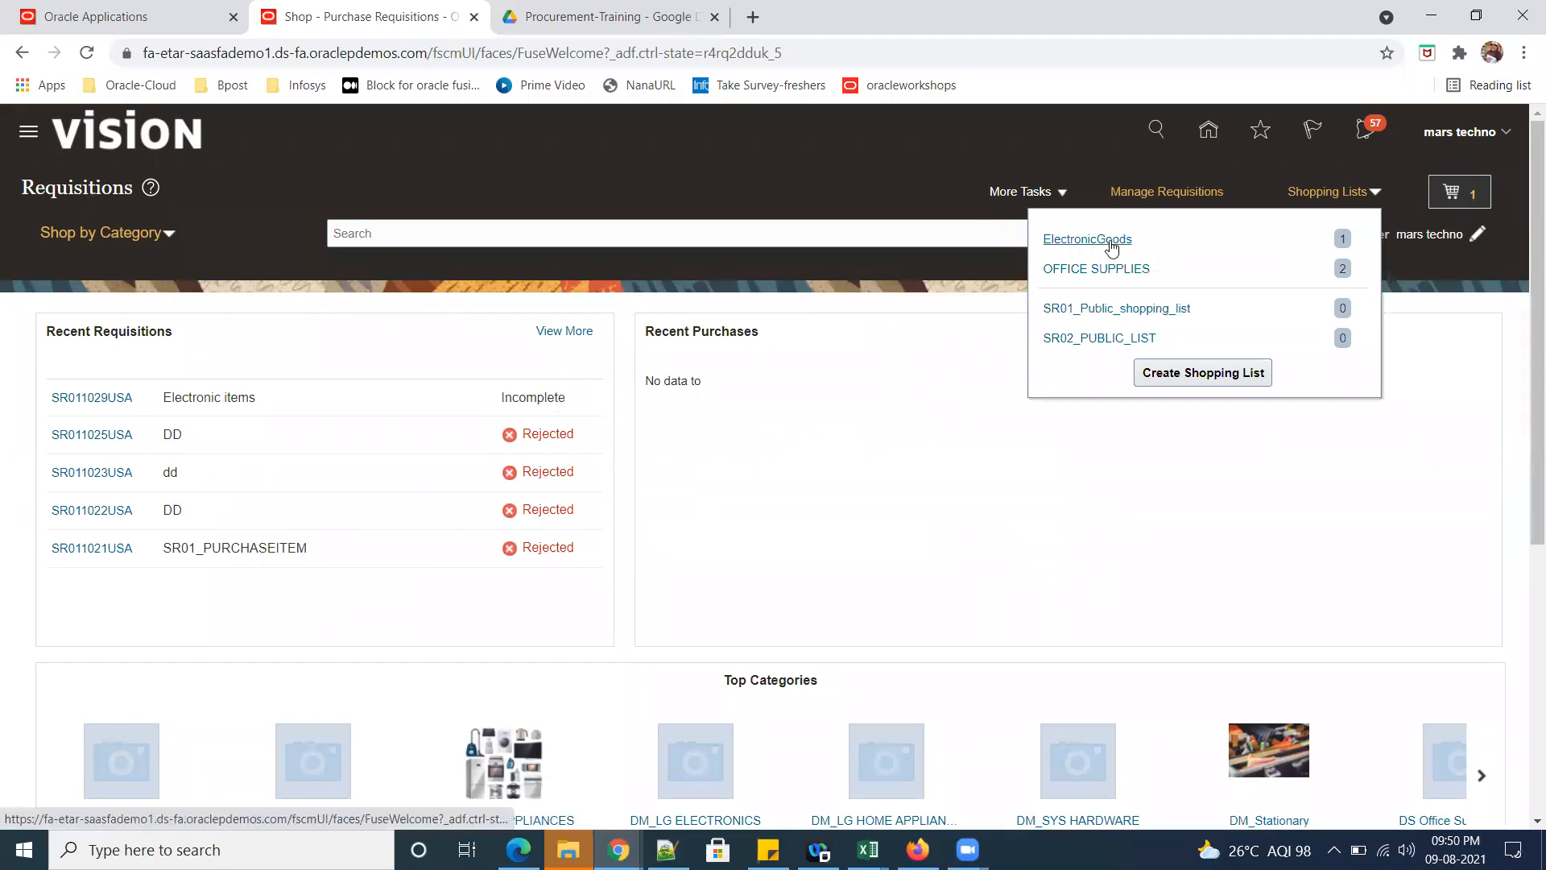
pyautogui.click(1102, 271)
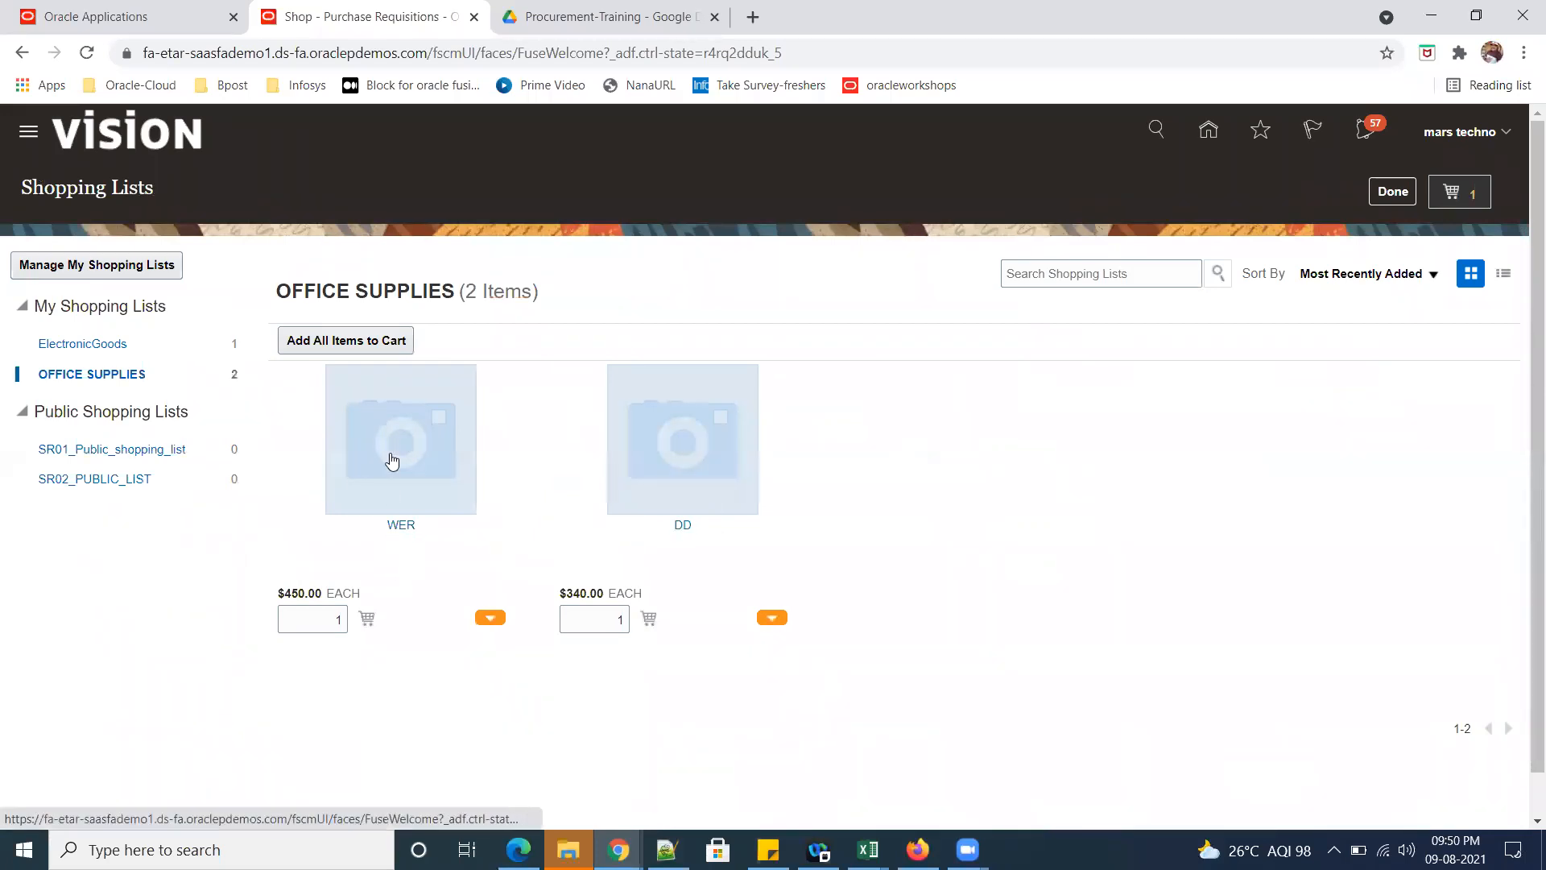
pyautogui.click(103, 344)
pyautogui.click(112, 377)
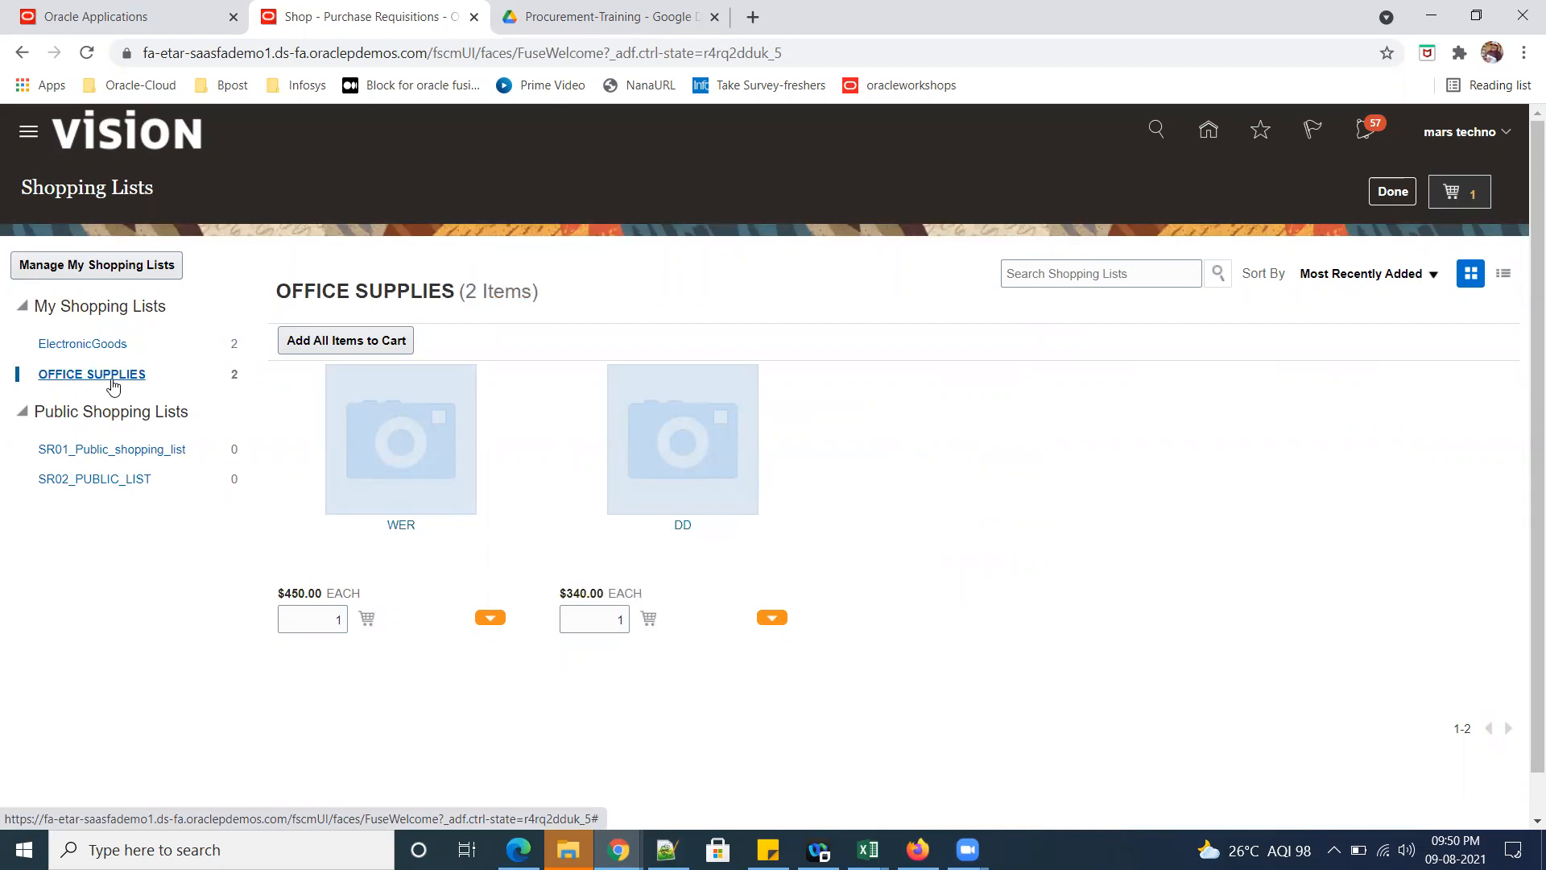
pyautogui.click(698, 475)
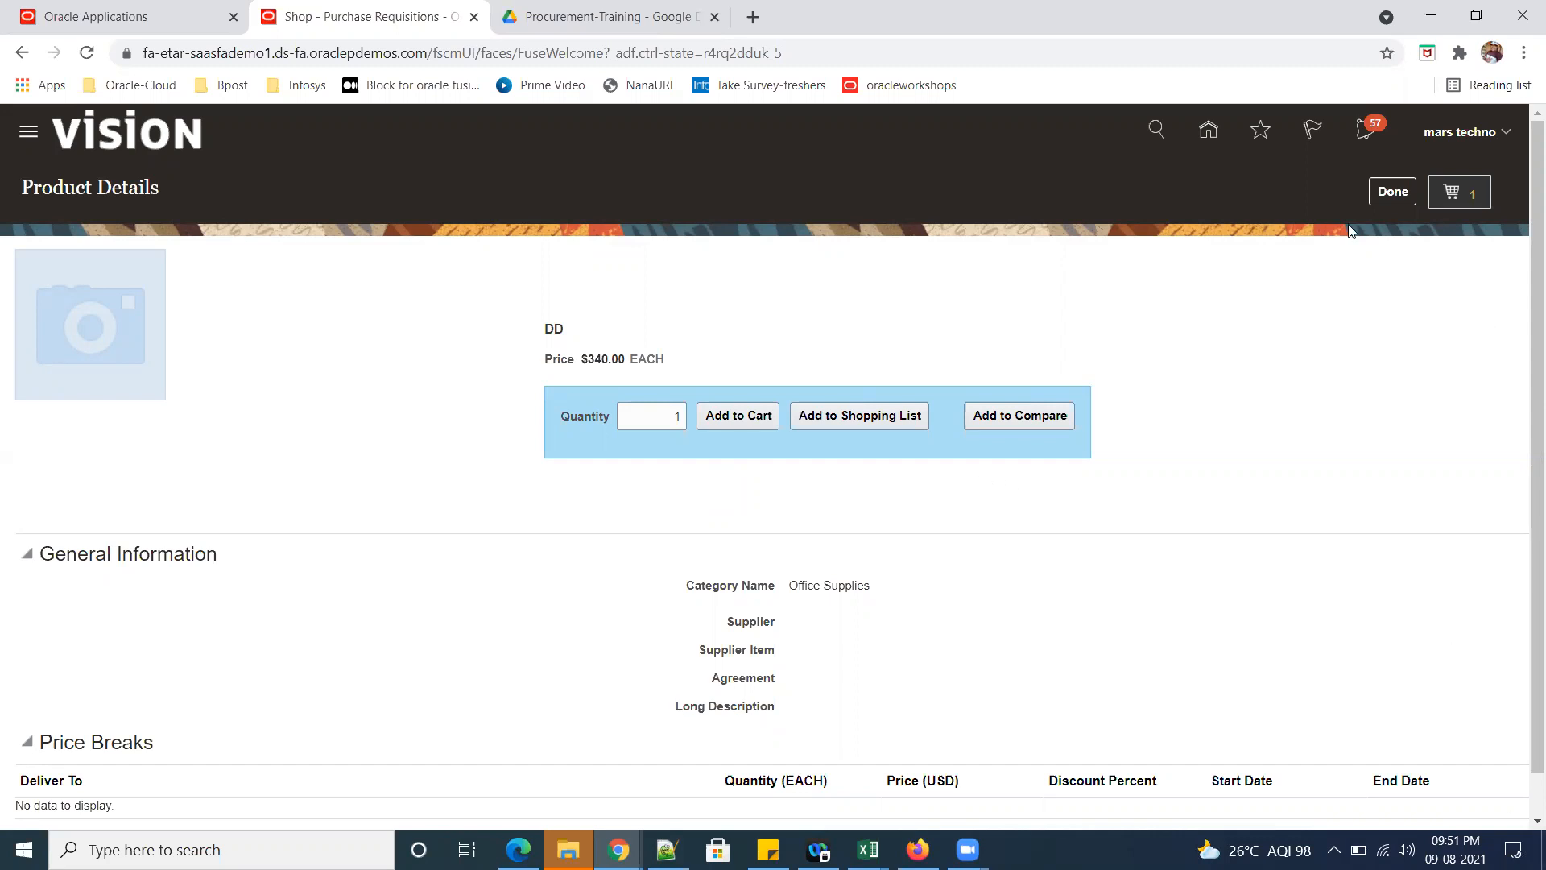
pyautogui.click(1210, 141)
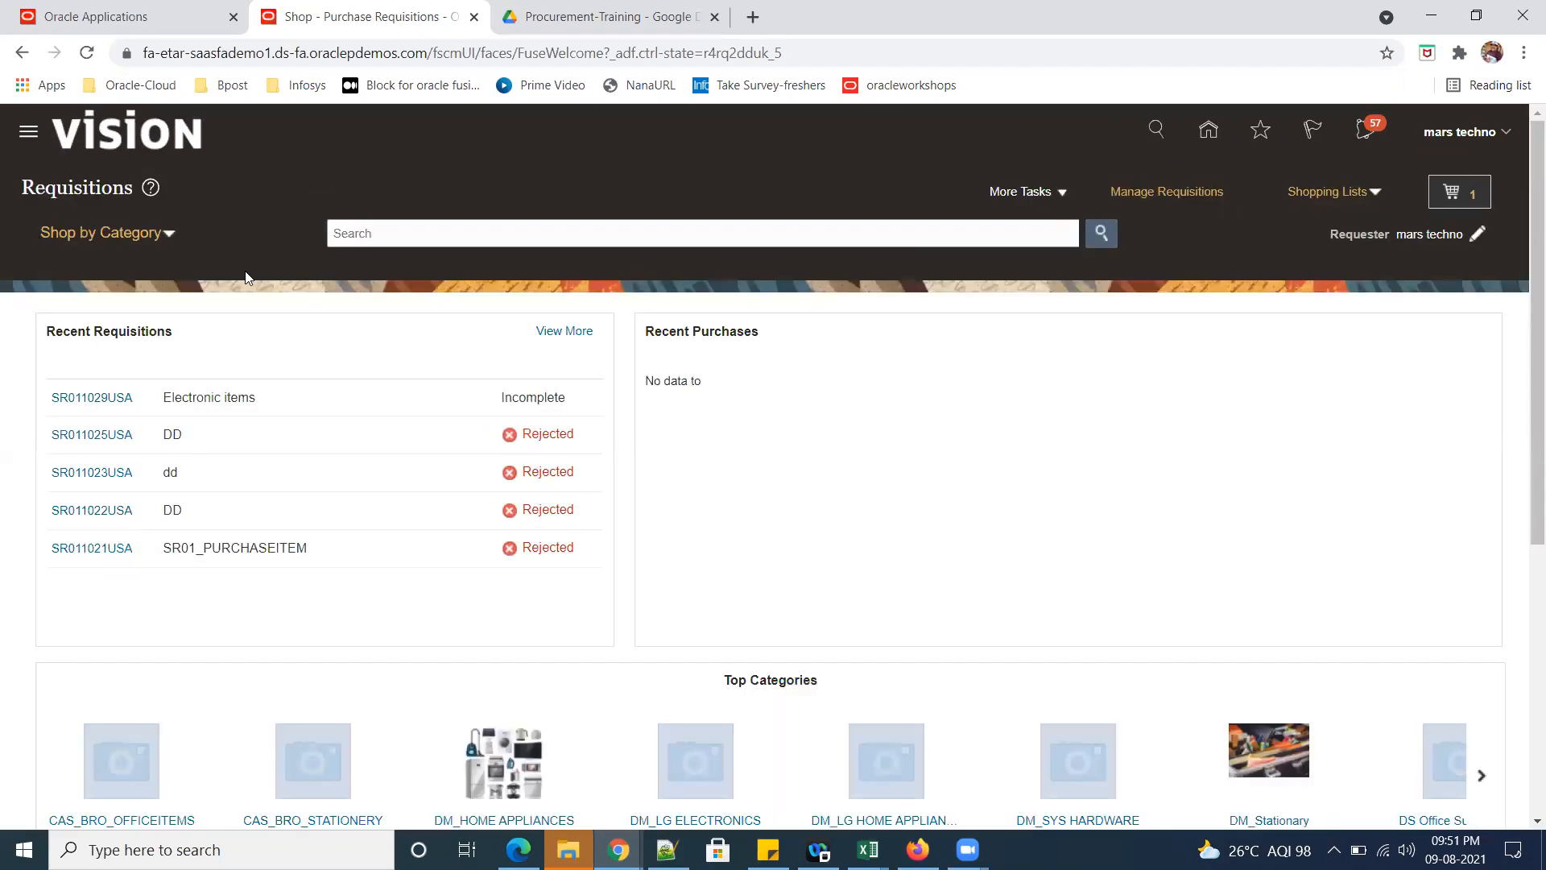
# Remove the Electronic items line from the shopping cart.
pyautogui.click(167, 242)
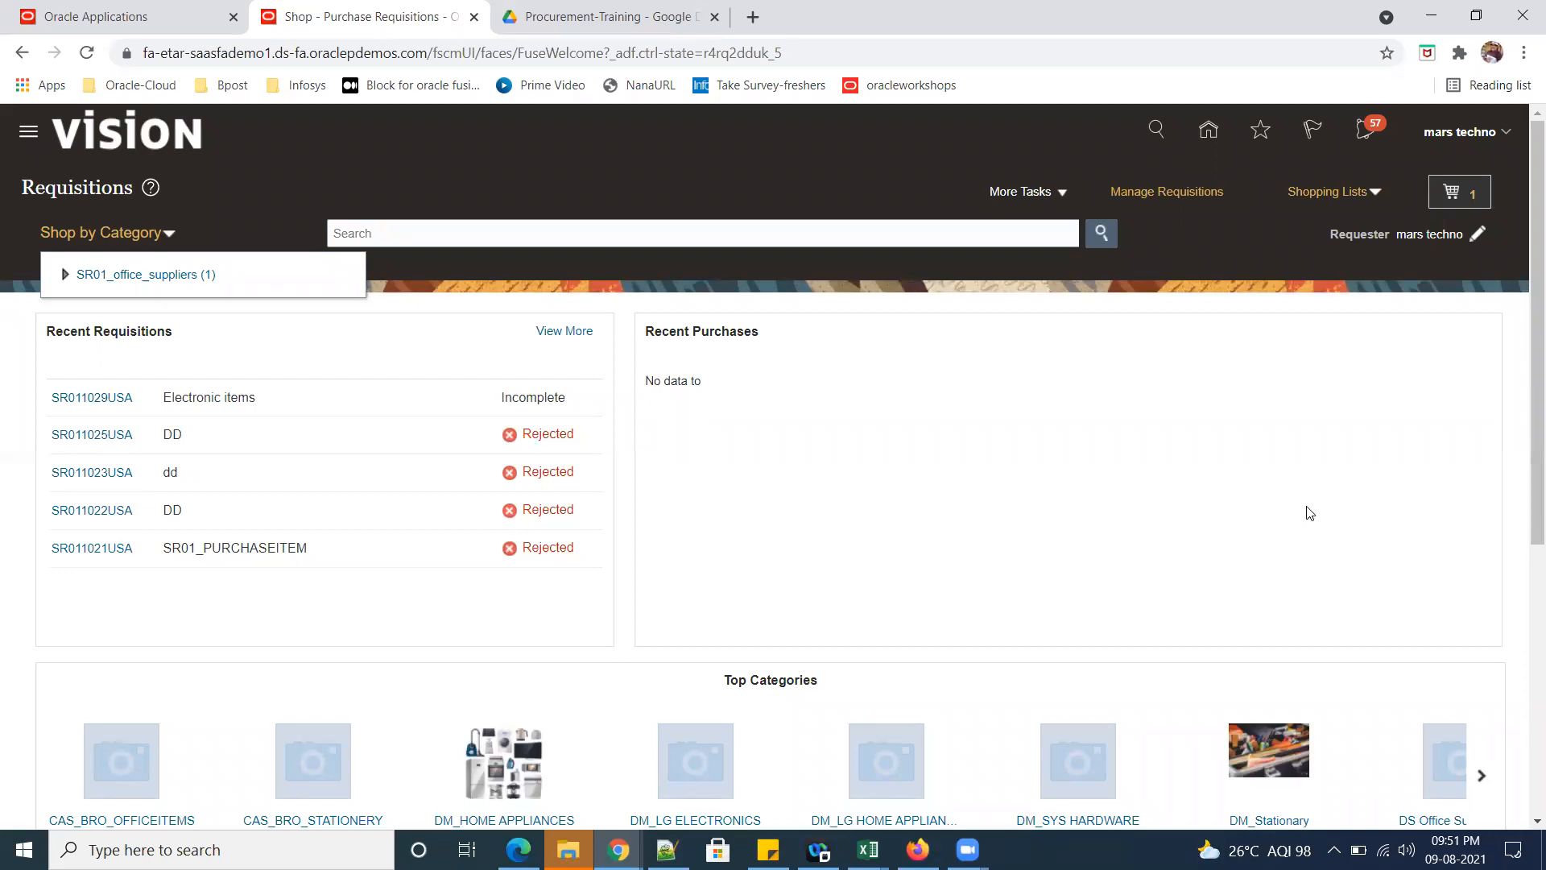
pyautogui.click(1454, 196)
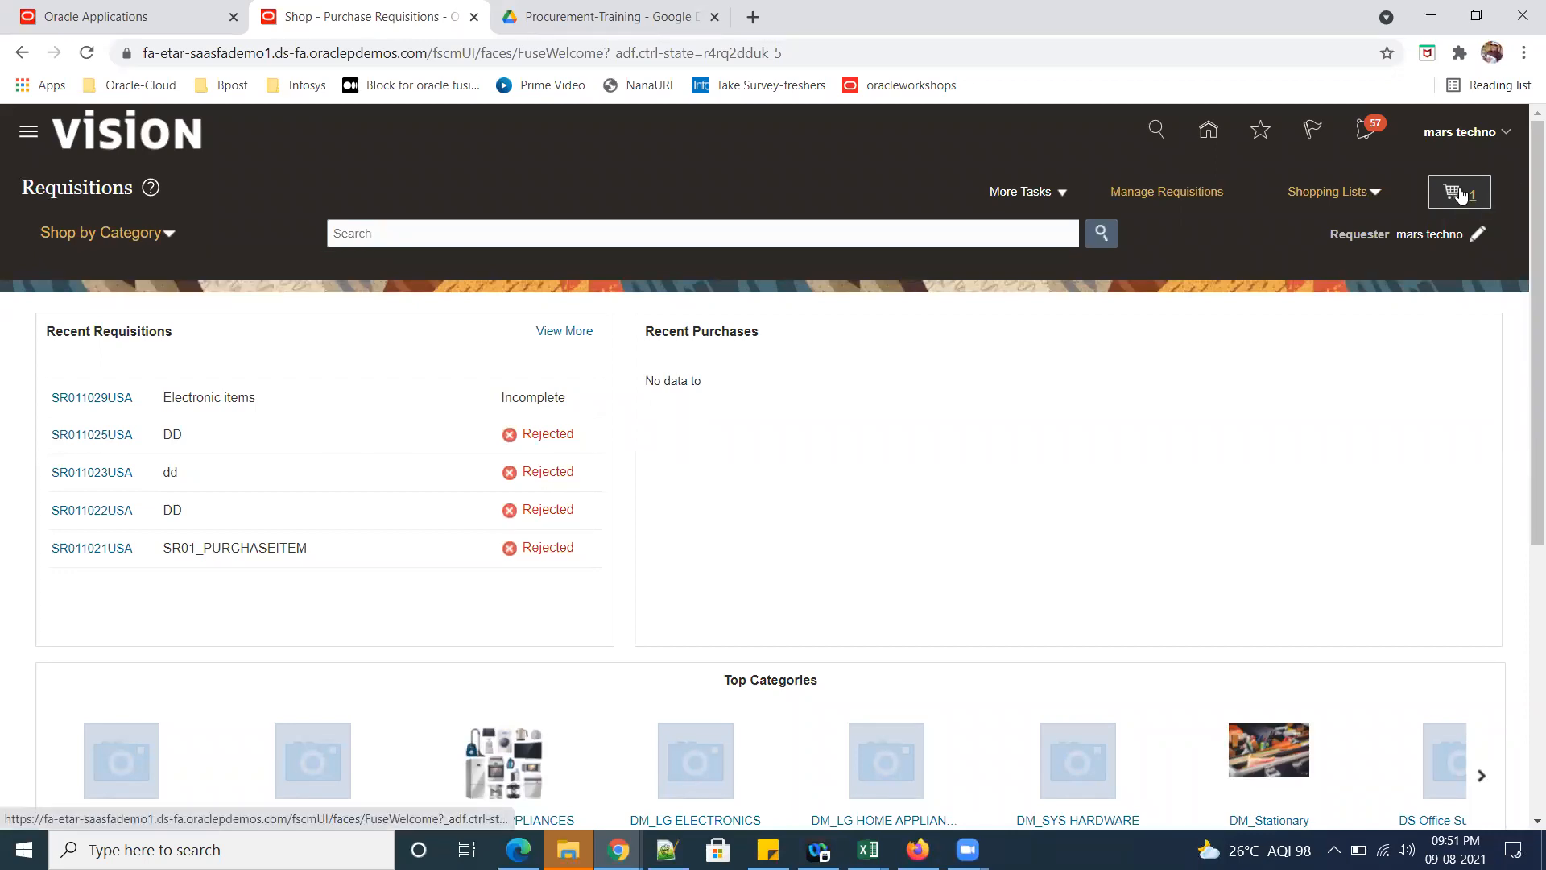
pyautogui.click(1447, 252)
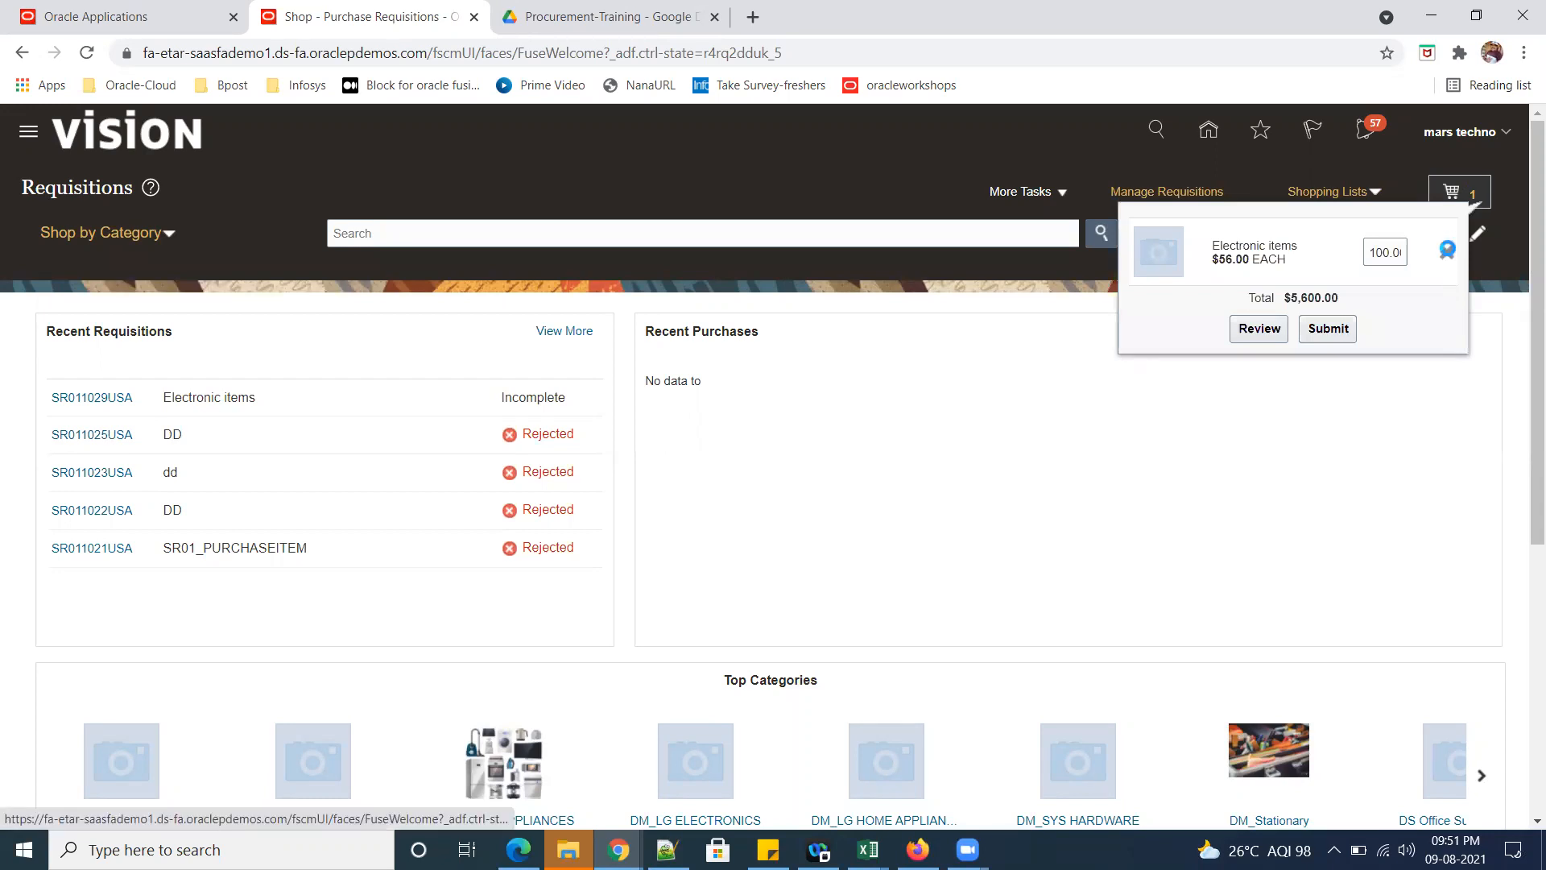
pyautogui.click(1377, 480)
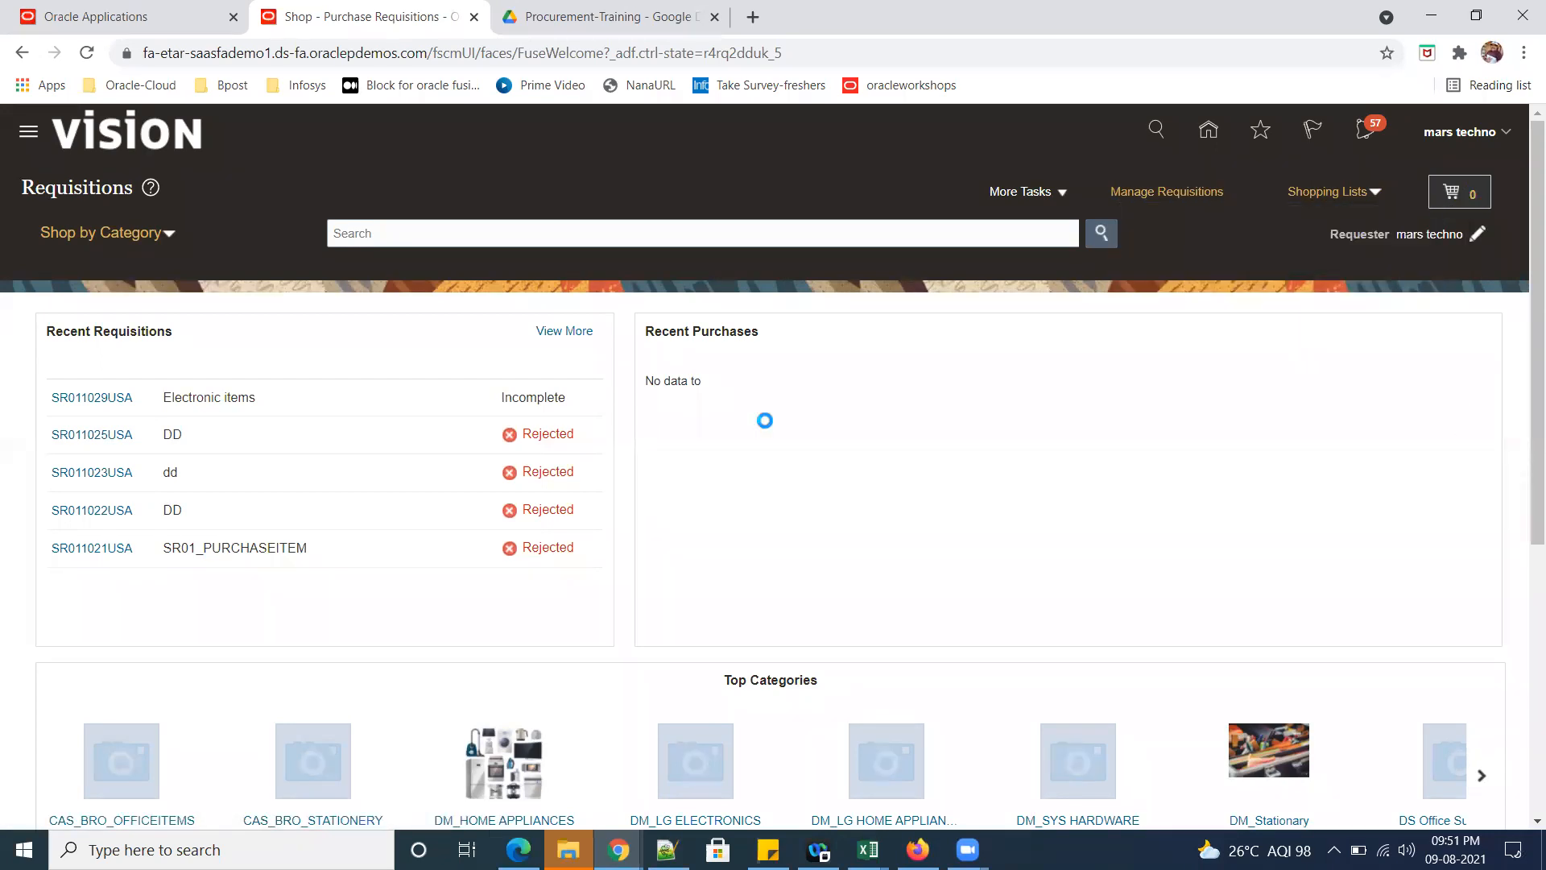
# Expand the SR01_office_suppliers shopping category to view its subcategories.
pyautogui.click(169, 237)
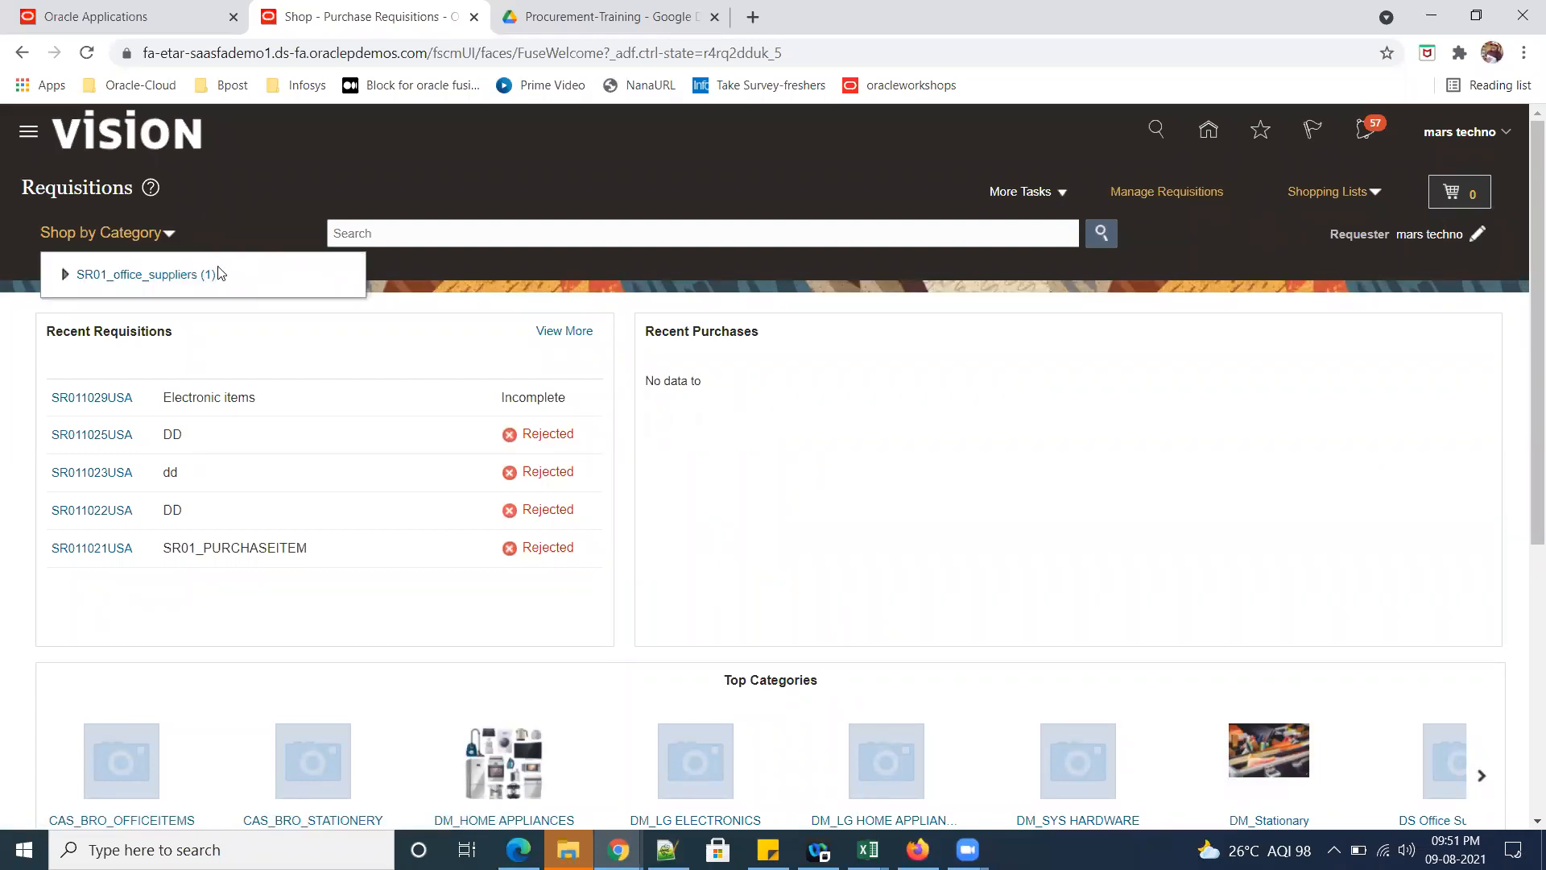
pyautogui.click(64, 274)
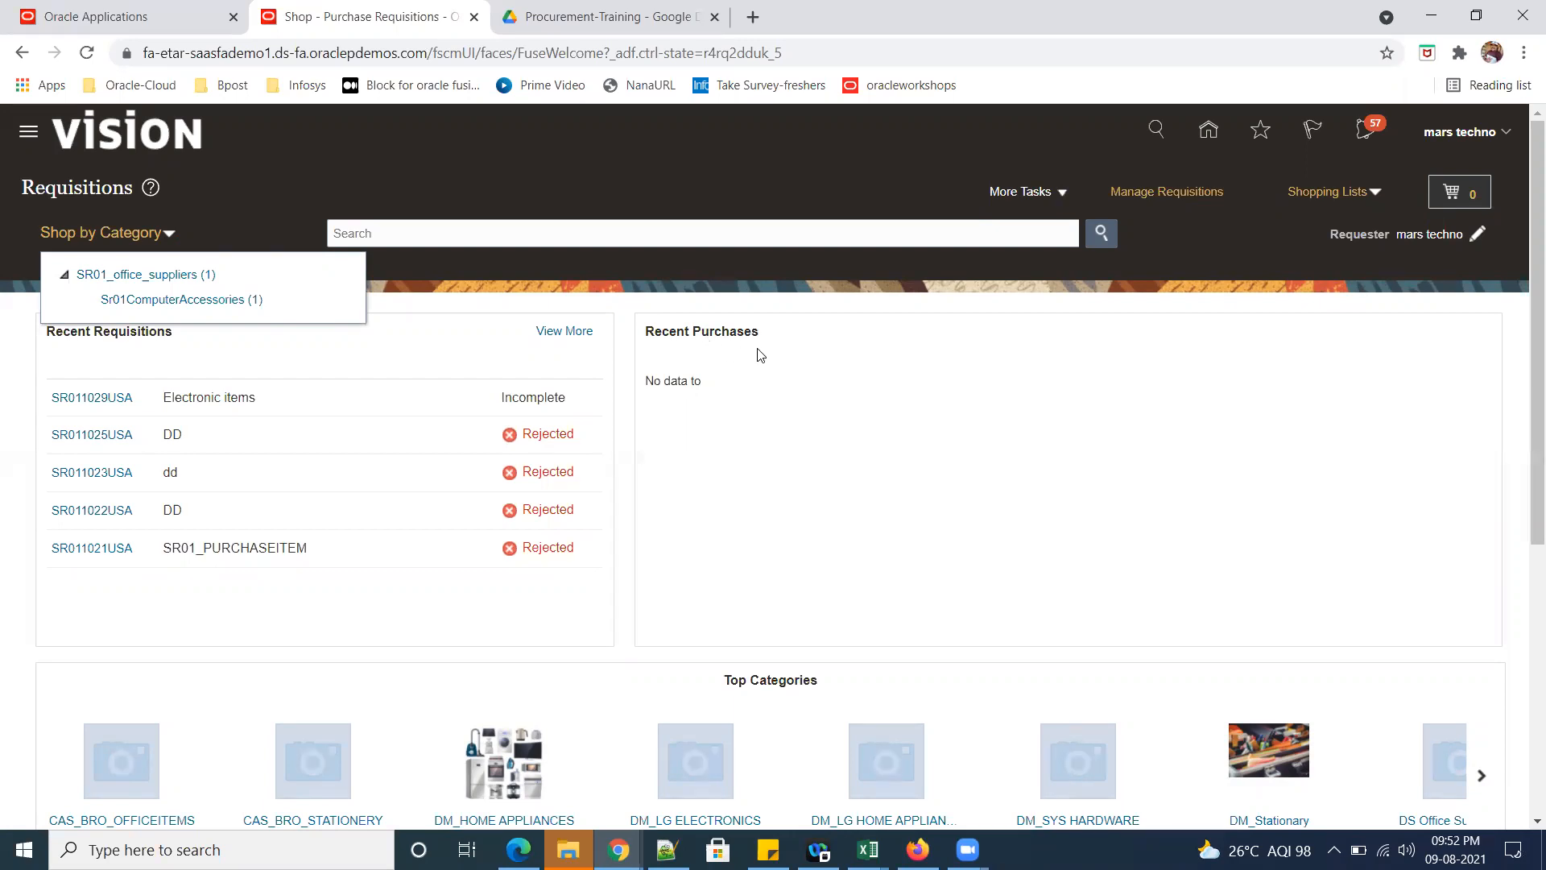
pyautogui.click(1011, 447)
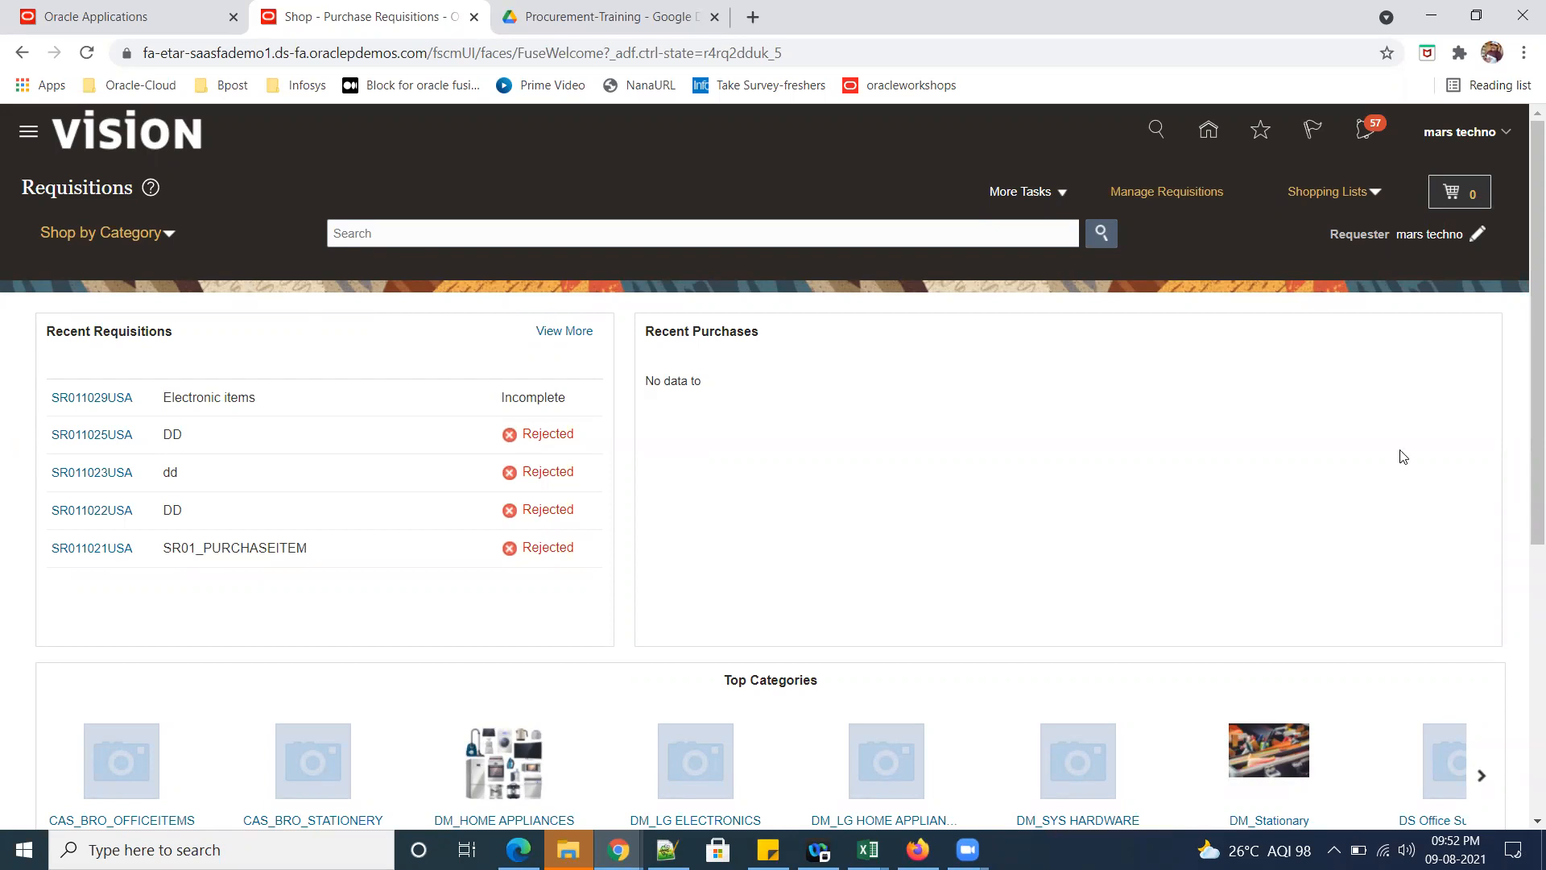
# Go to Catalogs from the home page, open Manage Smart Forms, and start a new smart form.
pyautogui.click(1208, 139)
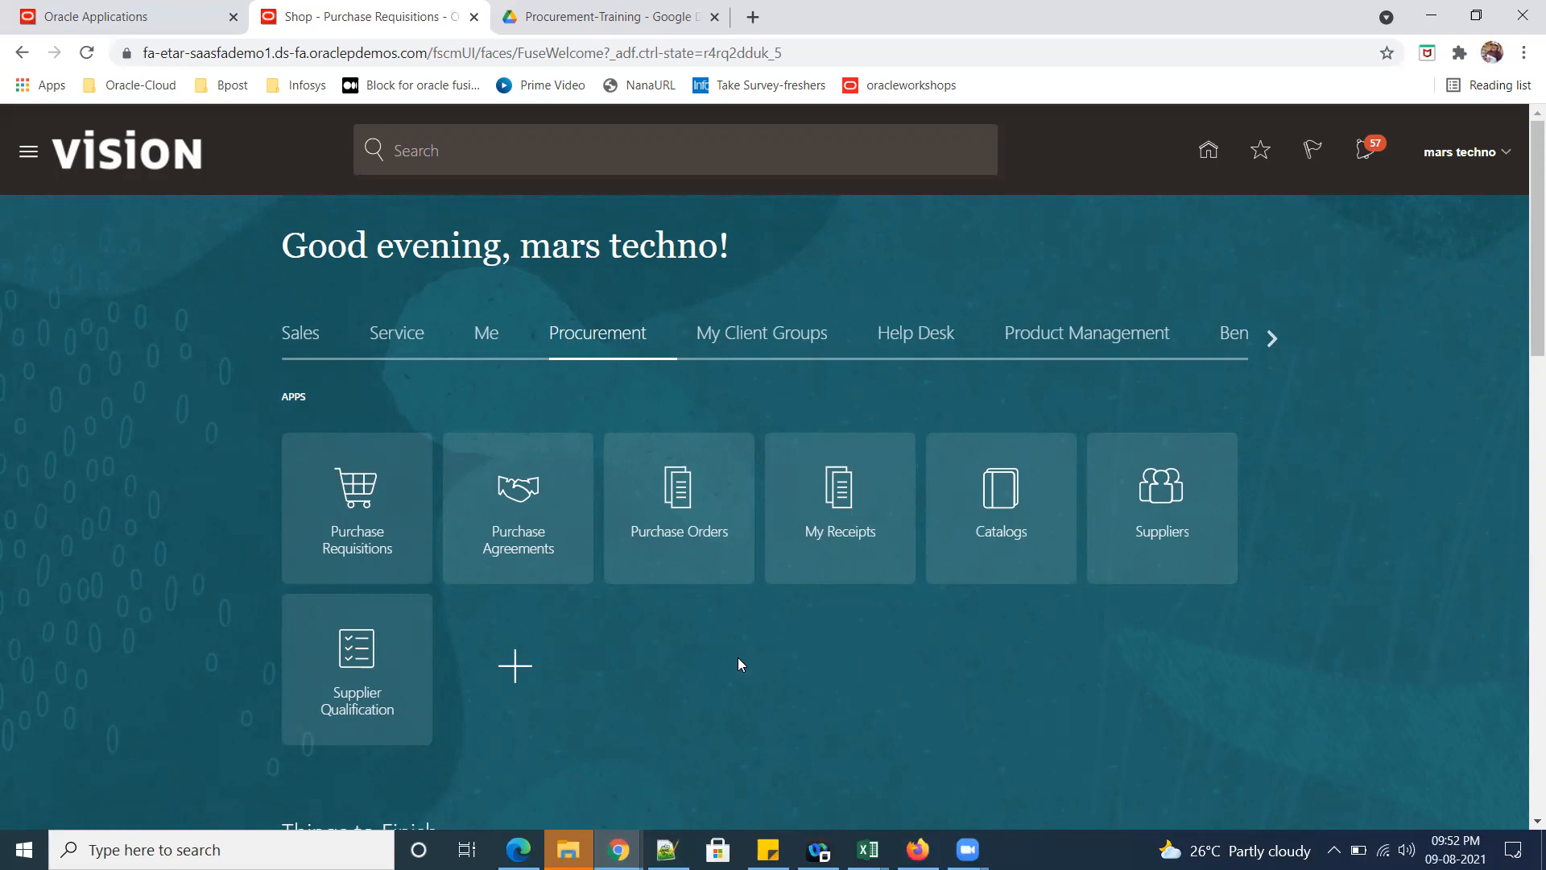
pyautogui.click(1001, 503)
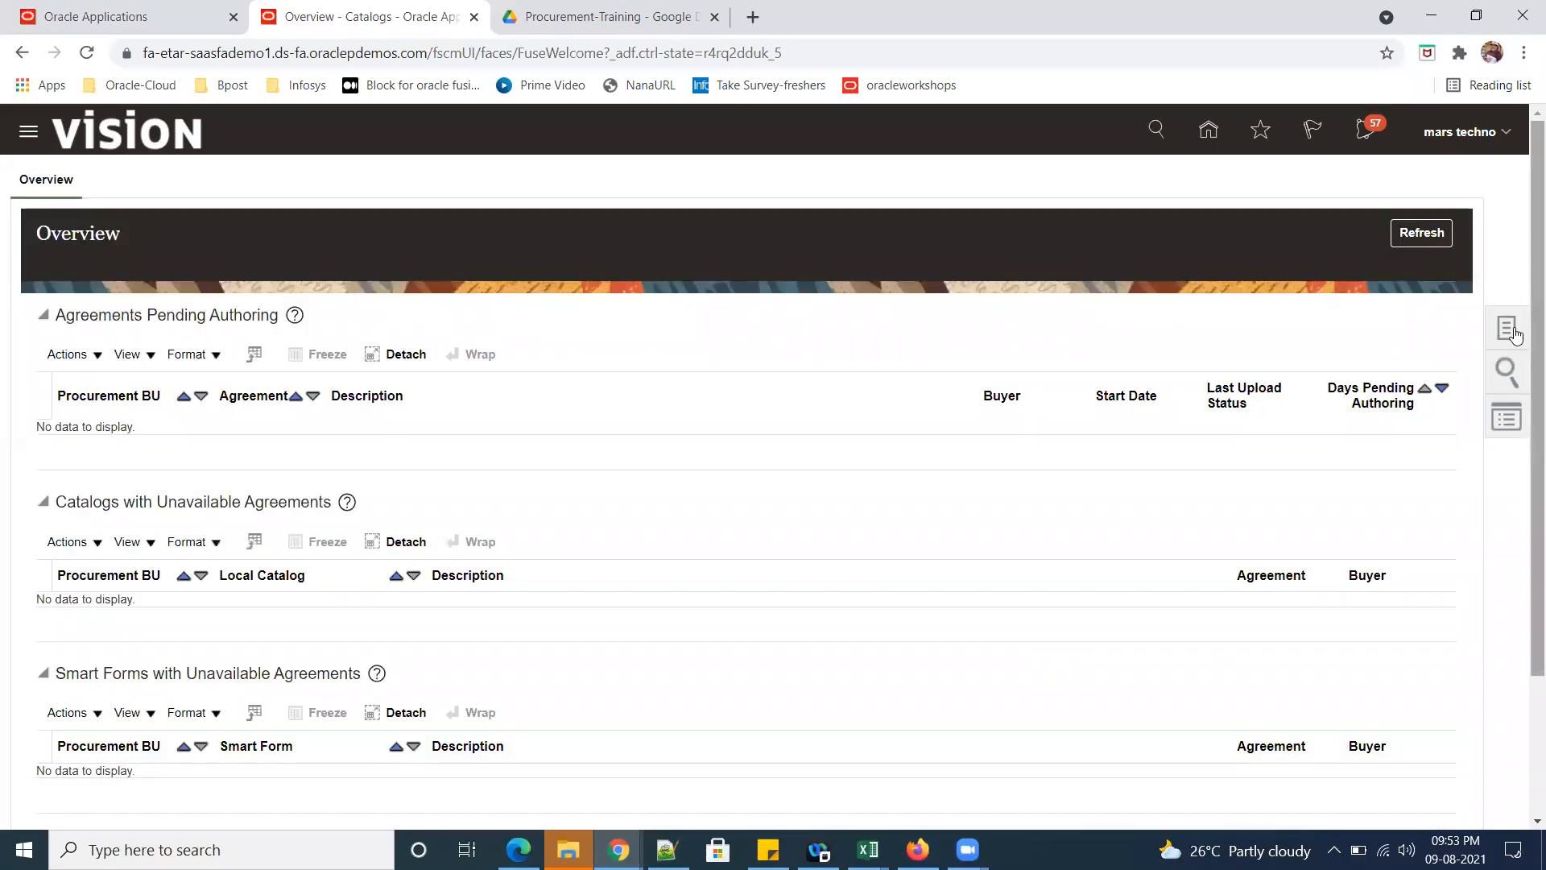
pyautogui.click(1506, 328)
pyautogui.click(1363, 344)
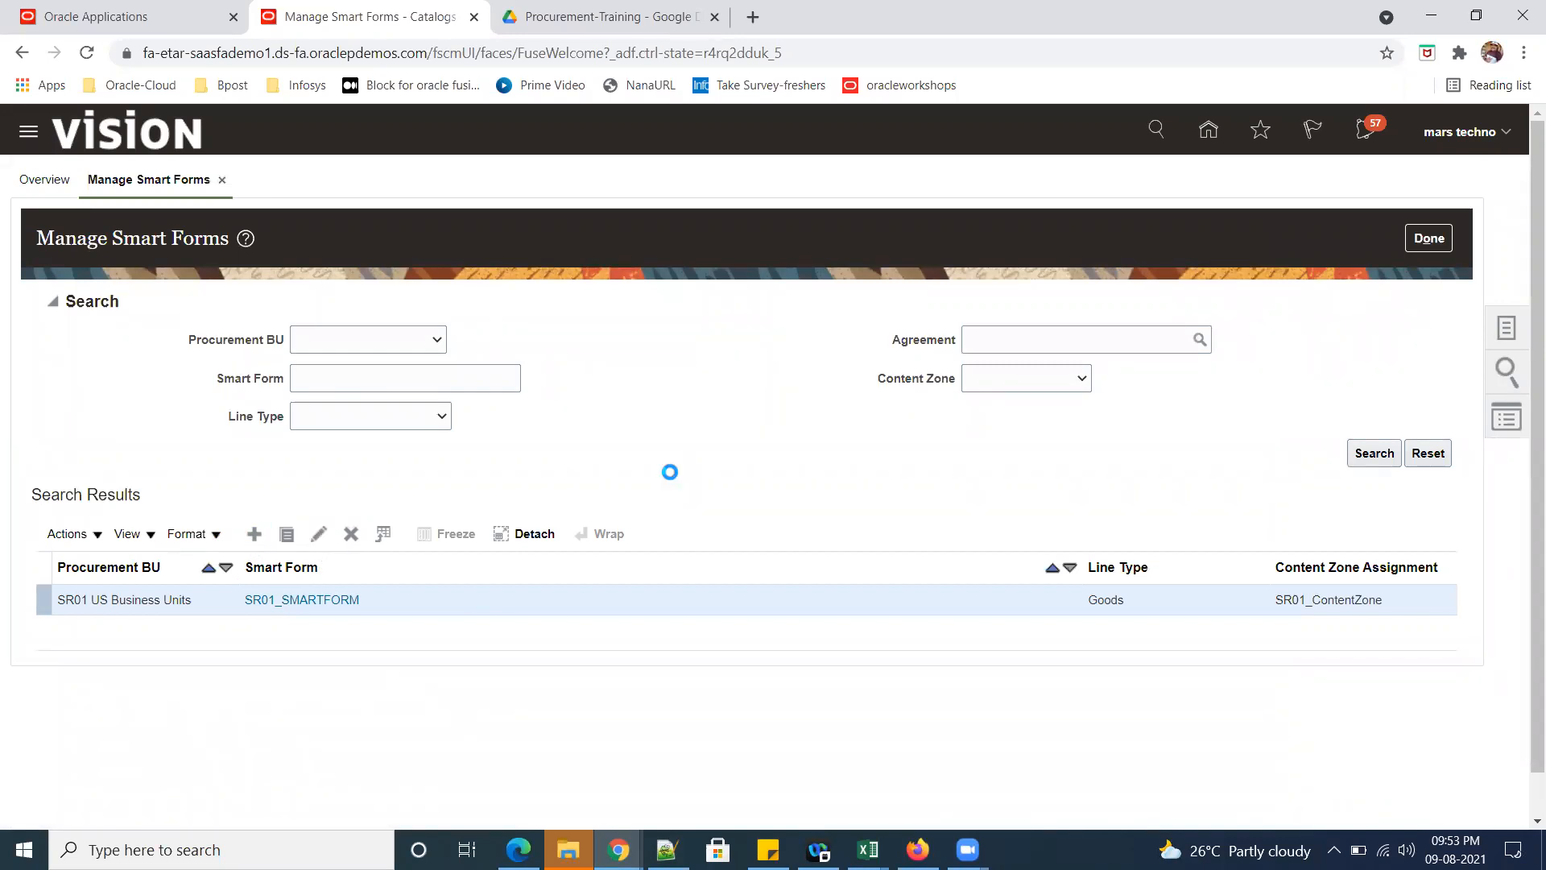
# Name the smart form sr02_smartform and enter smartformsr2 as its keyword.
pyautogui.click(386, 342)
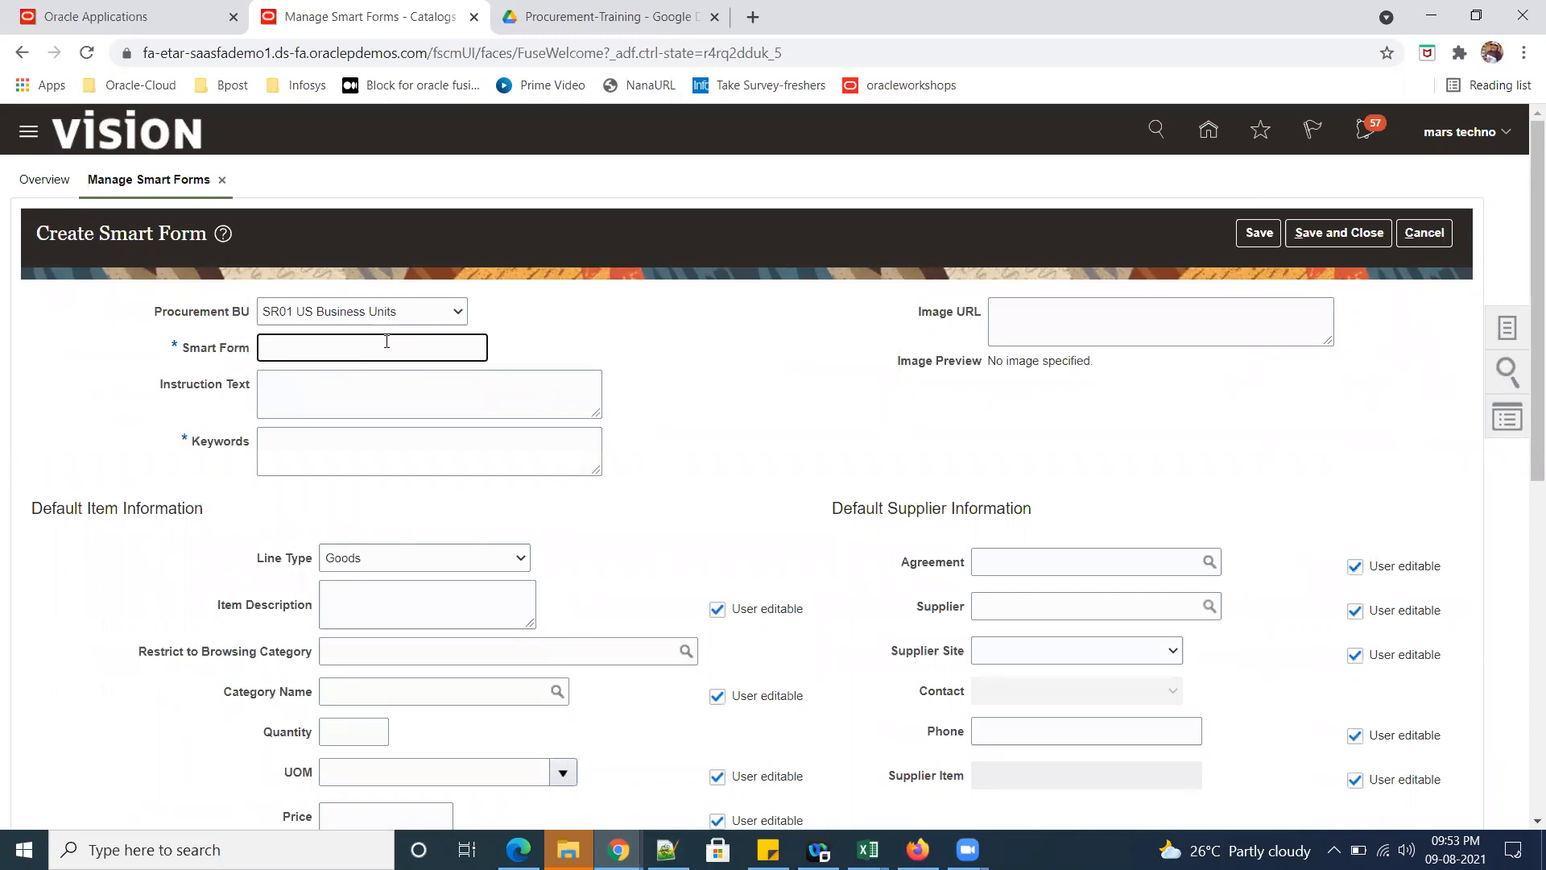
pyautogui.write('sr02_smartform')
pyautogui.click(486, 426)
pyautogui.click(420, 452)
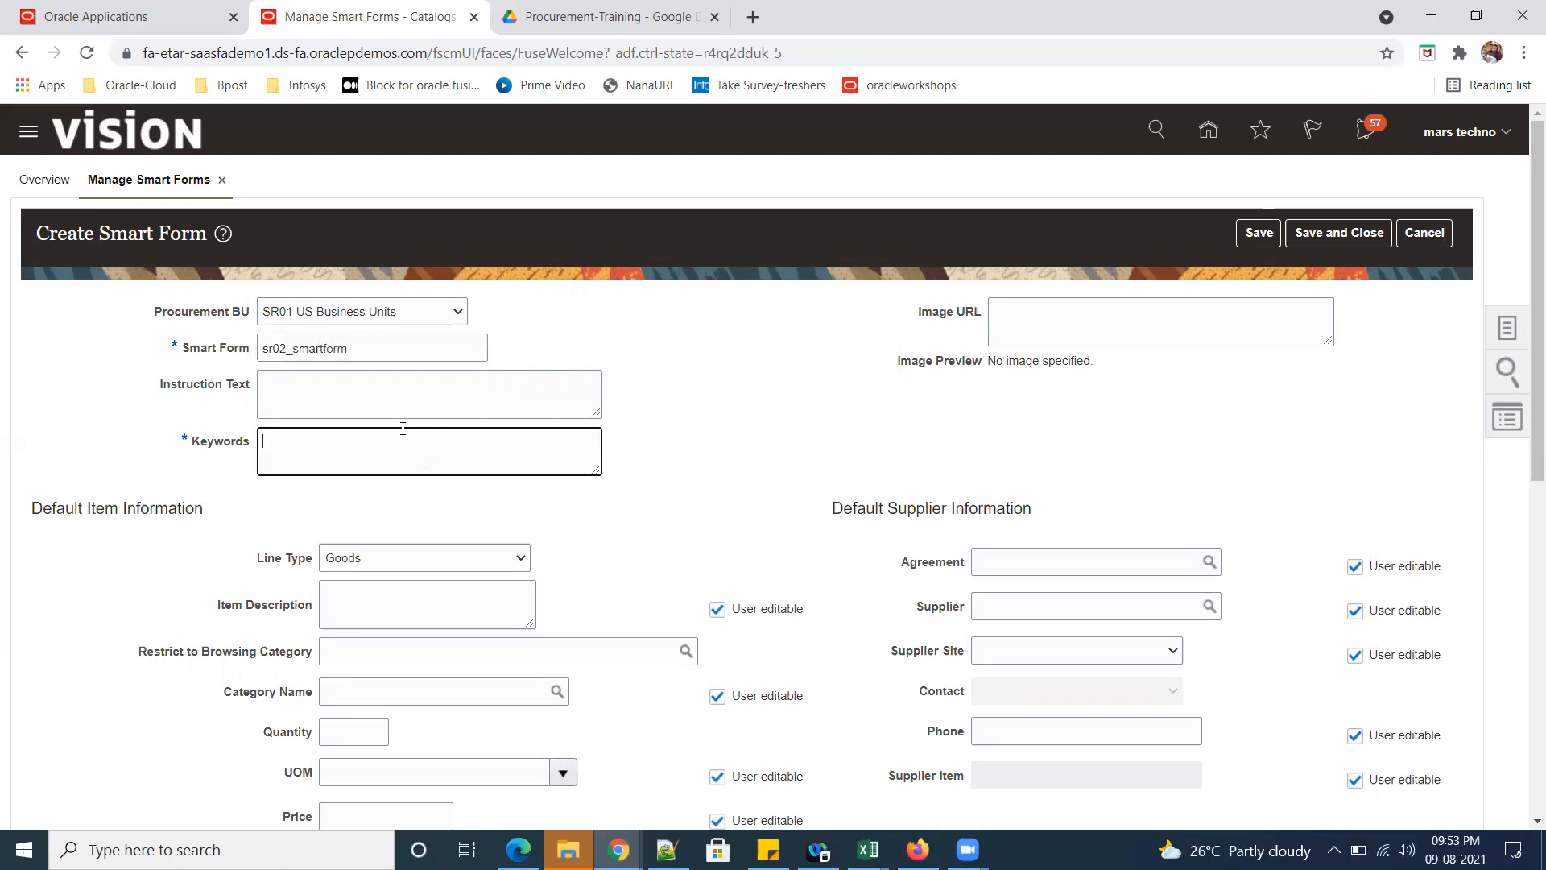
pyautogui.write('s')
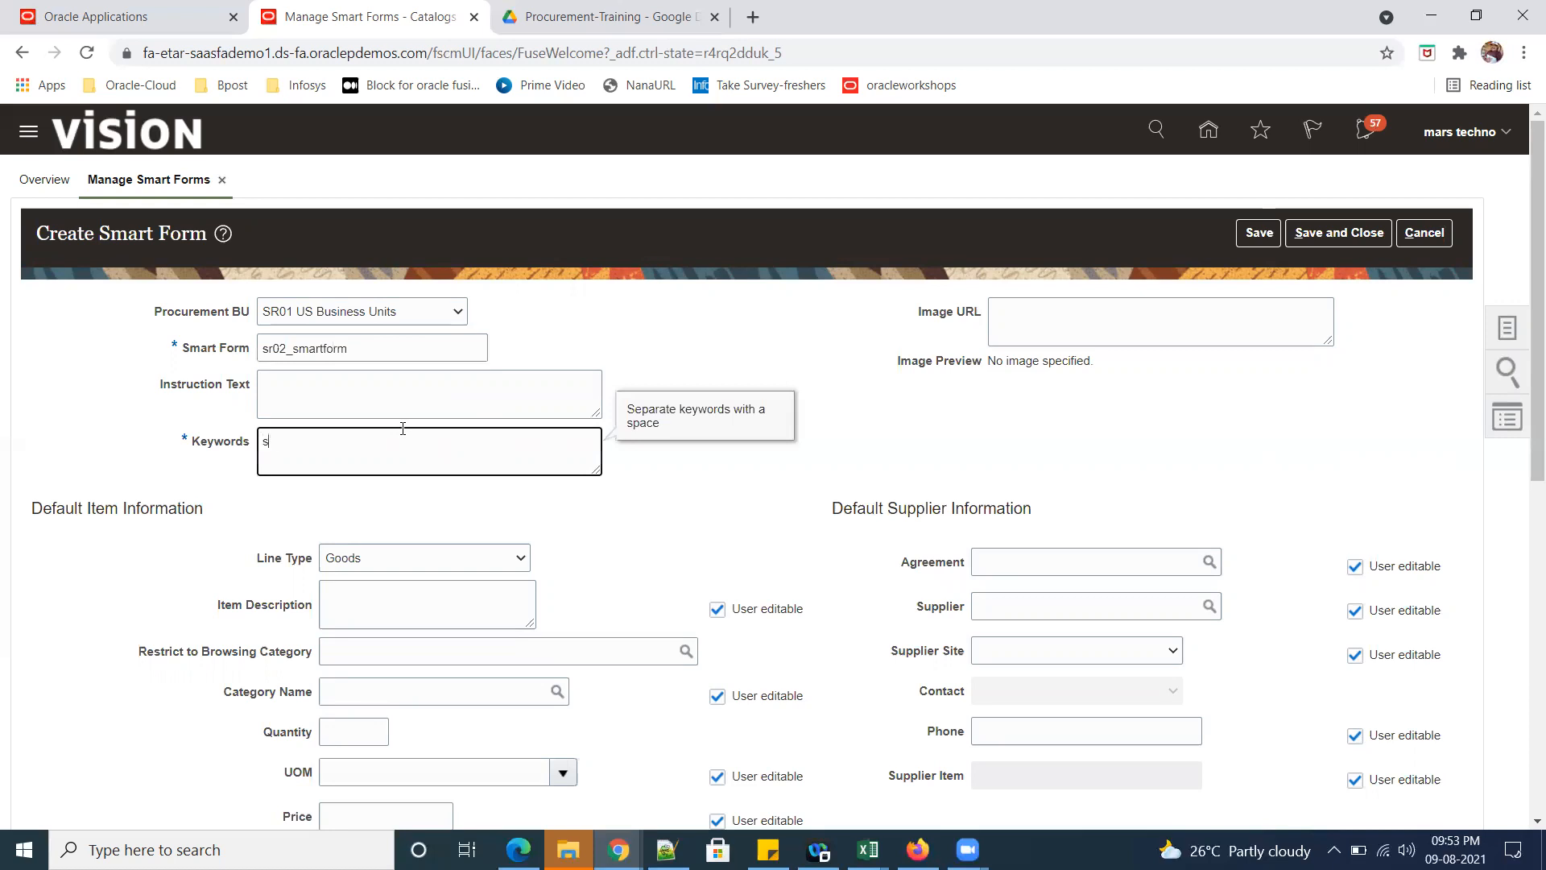
pyautogui.write('martformsr2')
pyautogui.click(596, 549)
# In the default item information, enter Electronic as the item description and choose Electronics as the category name.
pyautogui.scroll(-1, 625, 545)
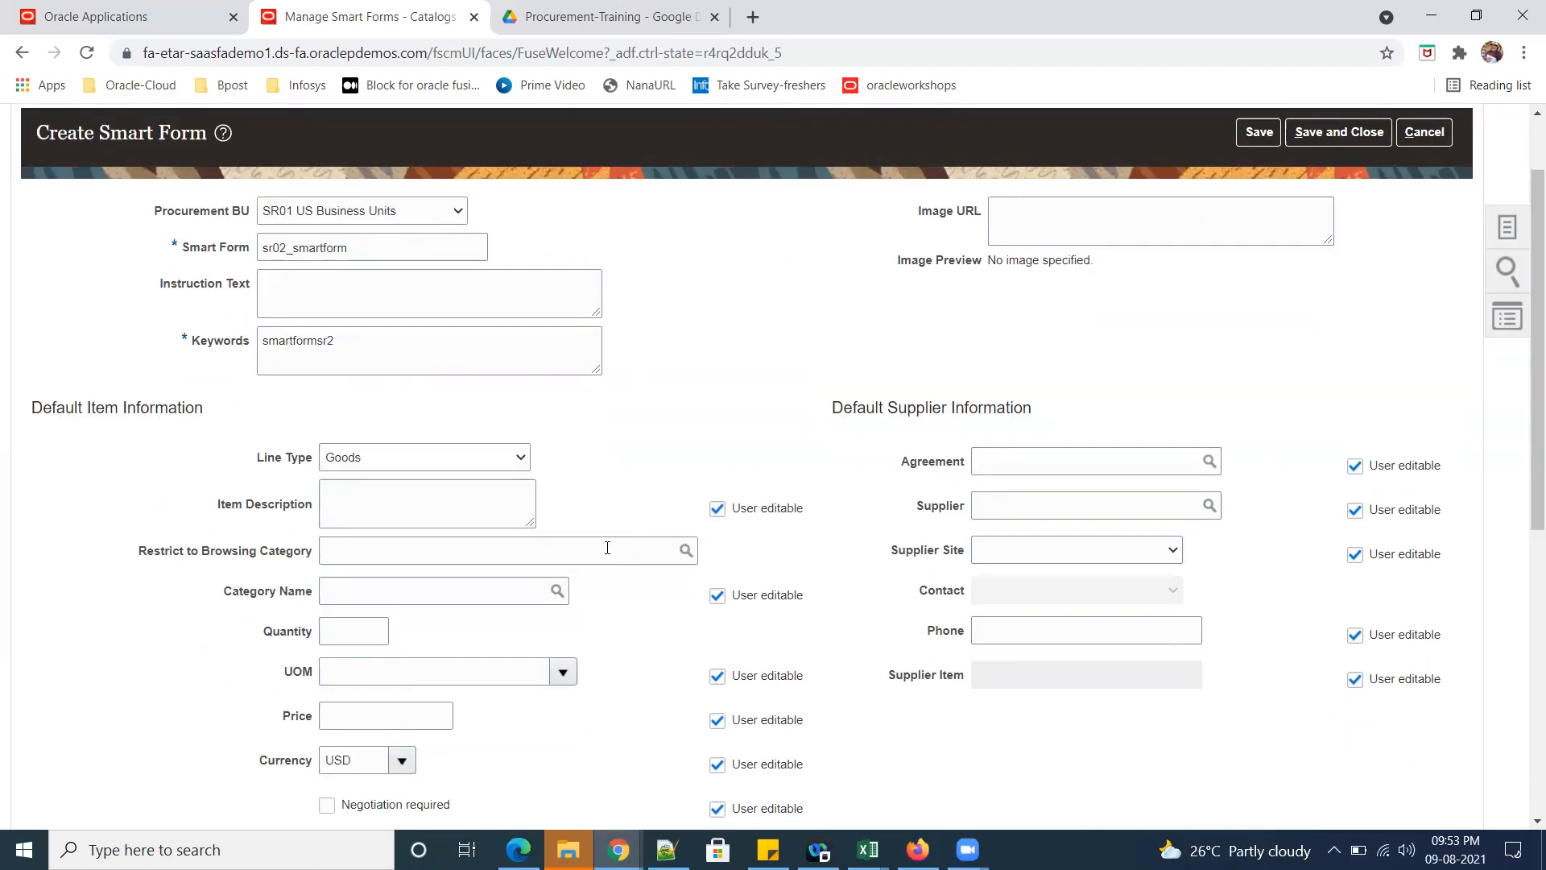
pyautogui.moveTo(42, 407); pyautogui.dragTo(186, 409)
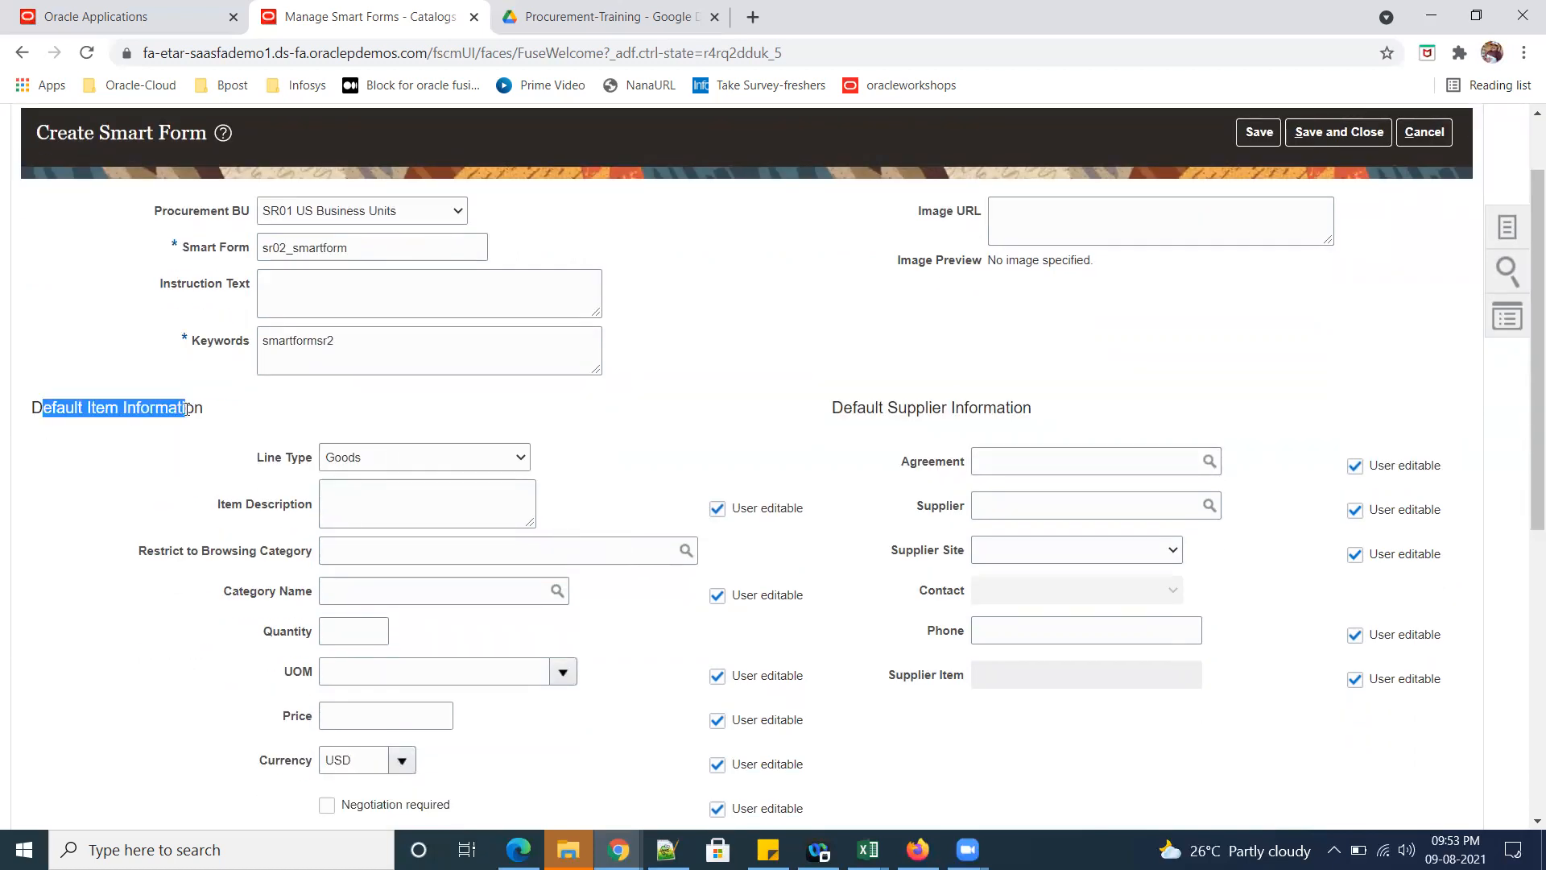
pyautogui.moveTo(832, 414); pyautogui.dragTo(1021, 410)
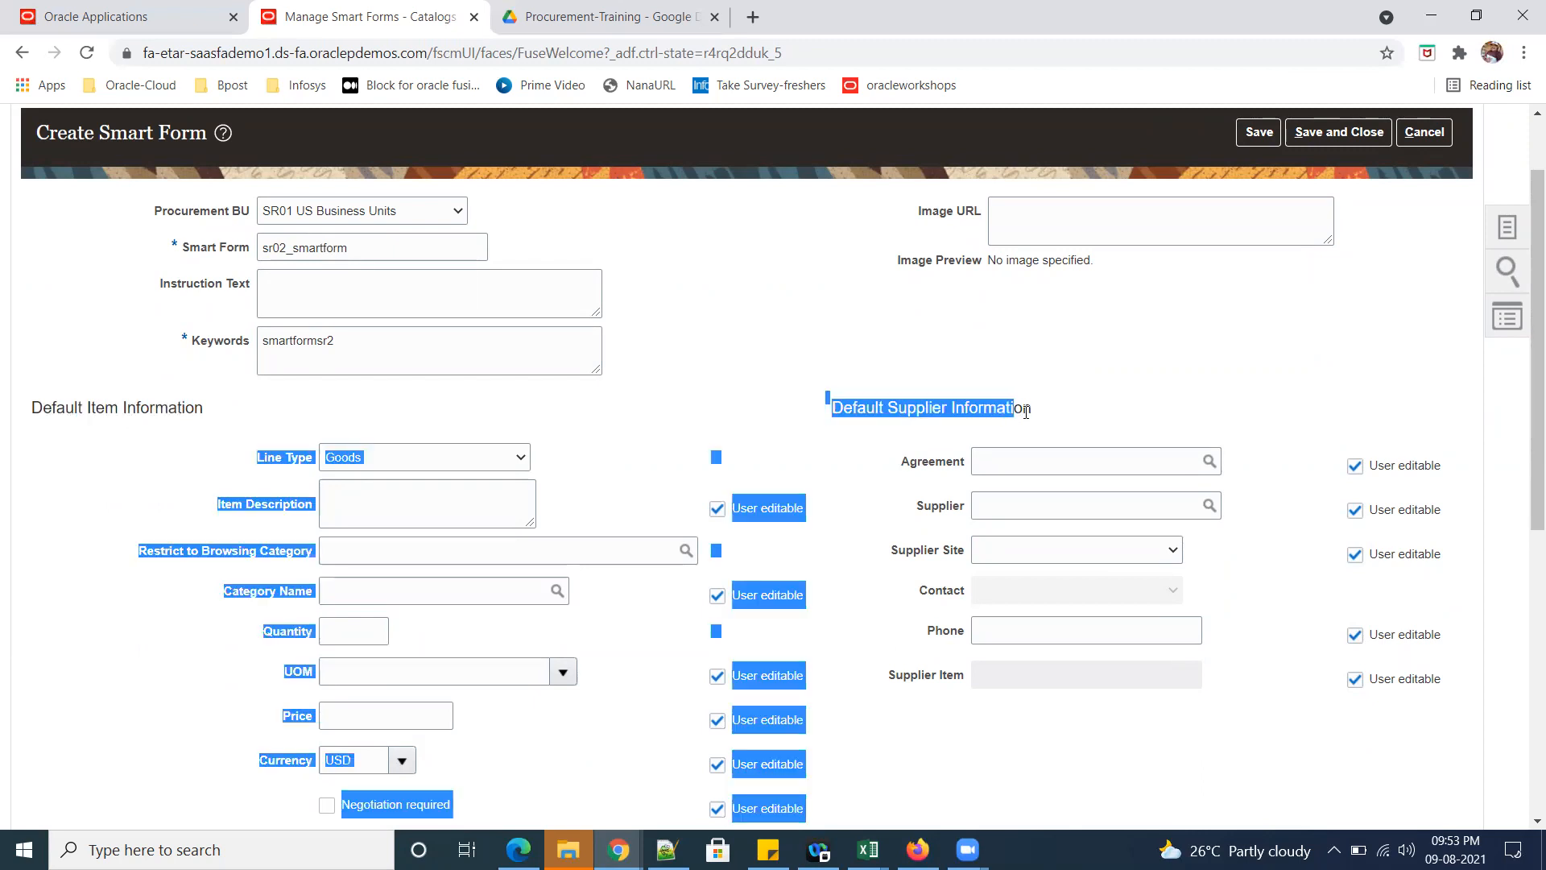
pyautogui.click(1126, 416)
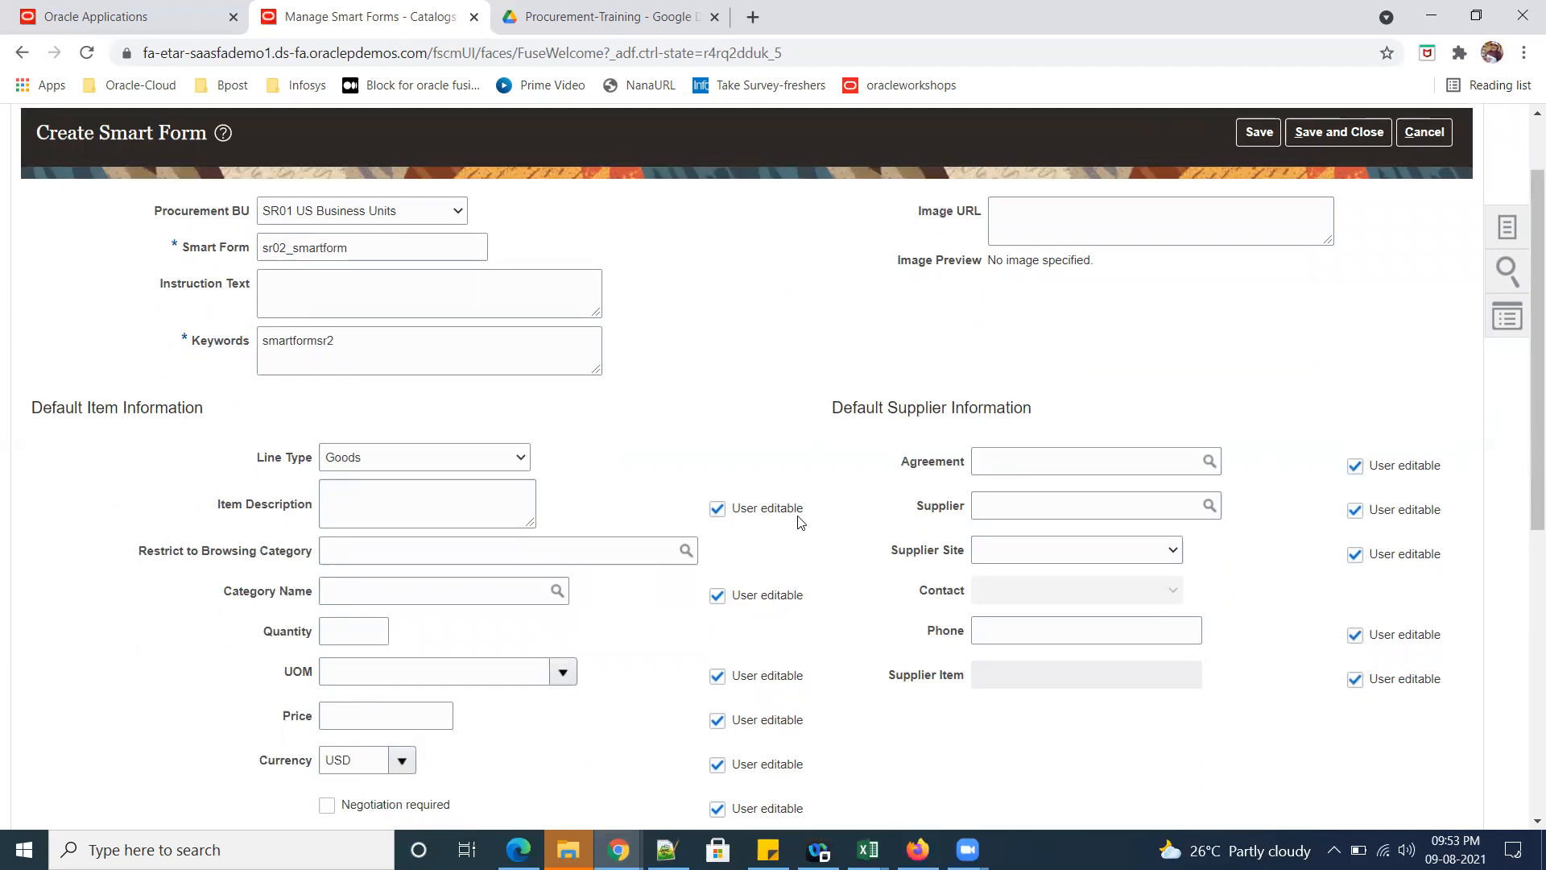
pyautogui.click(403, 504)
pyautogui.write('Electronic')
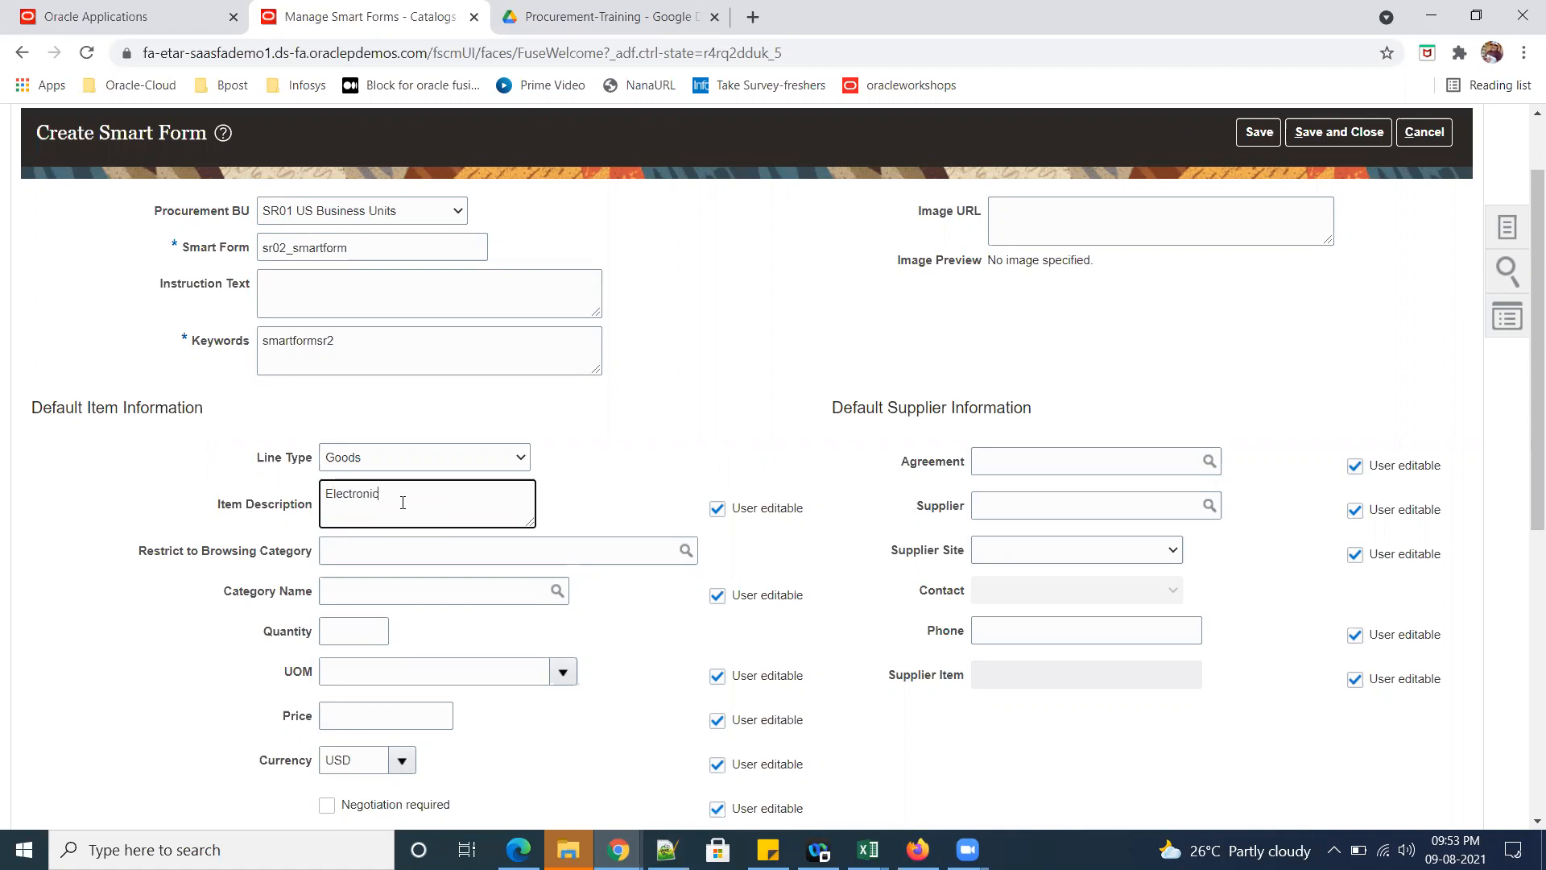
pyautogui.click(424, 552)
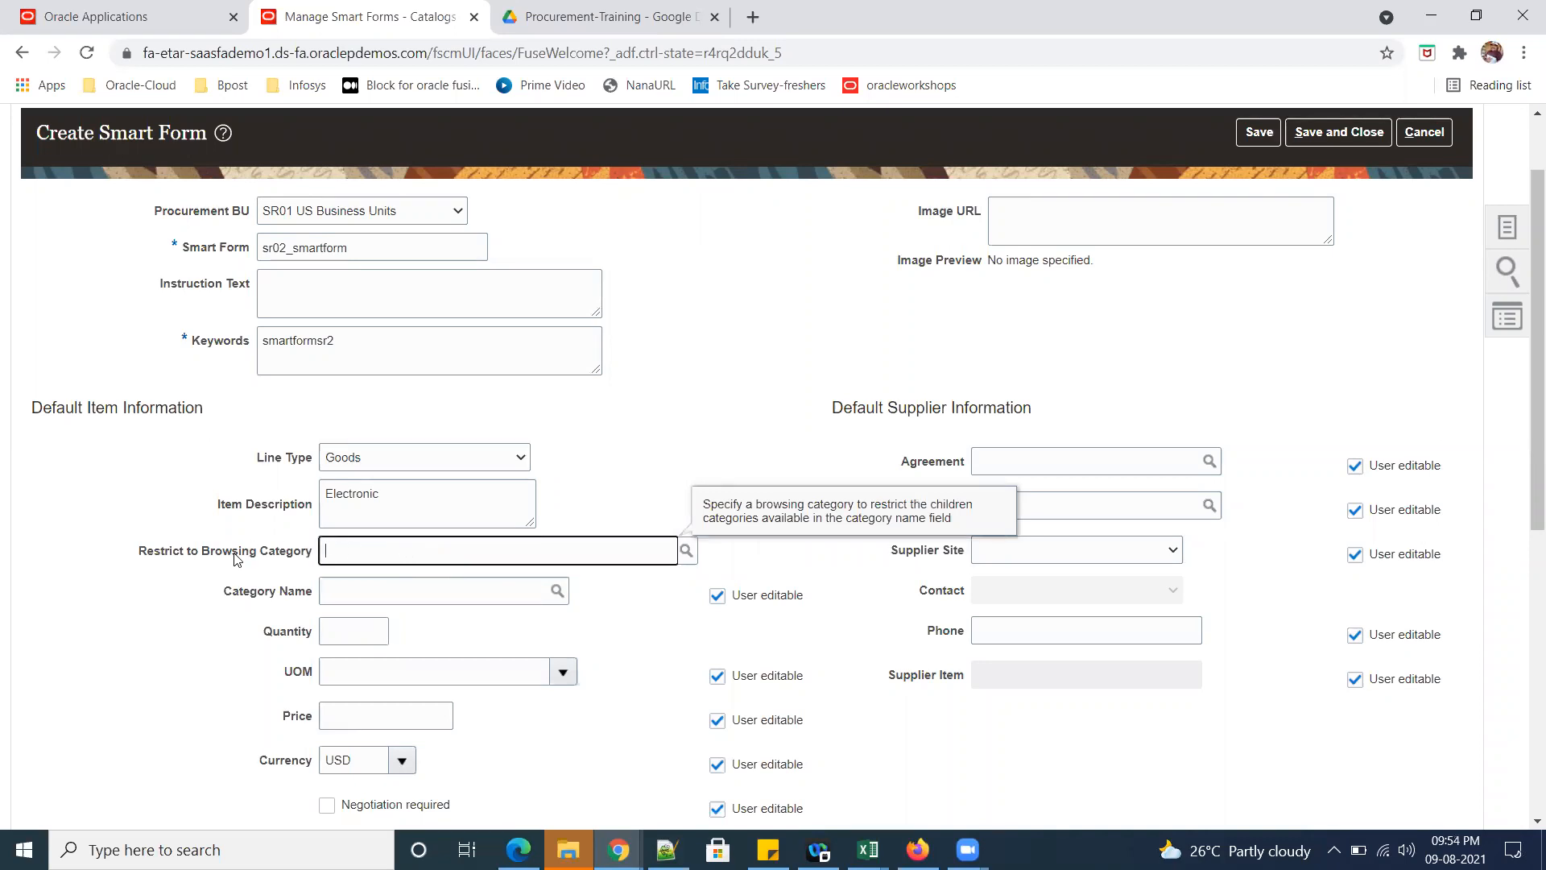
pyautogui.click(401, 588)
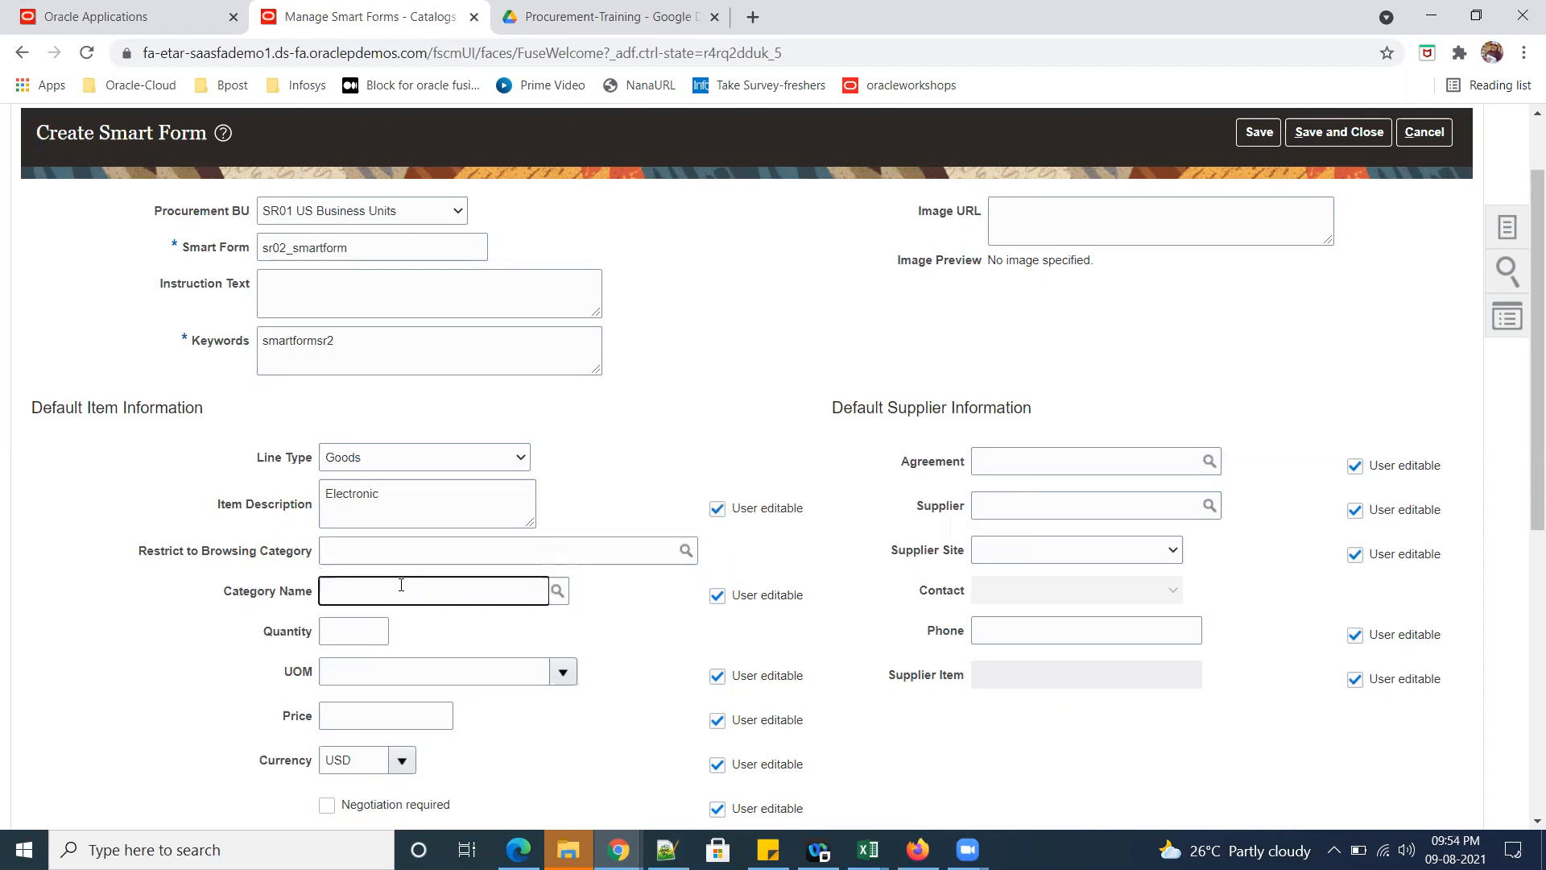
pyautogui.write('elect')
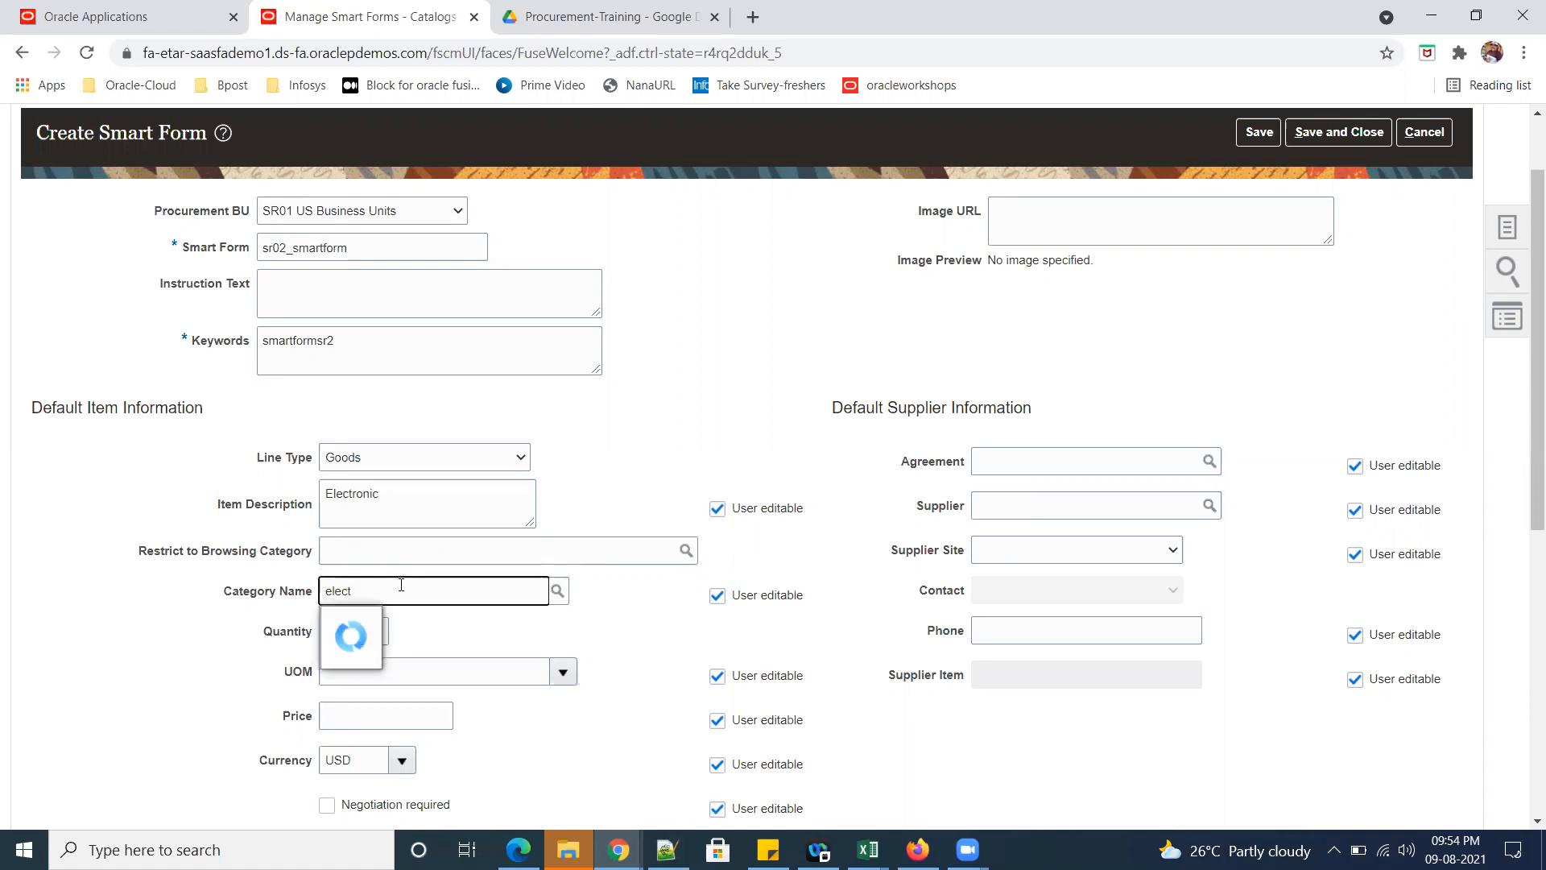
pyautogui.click(451, 653)
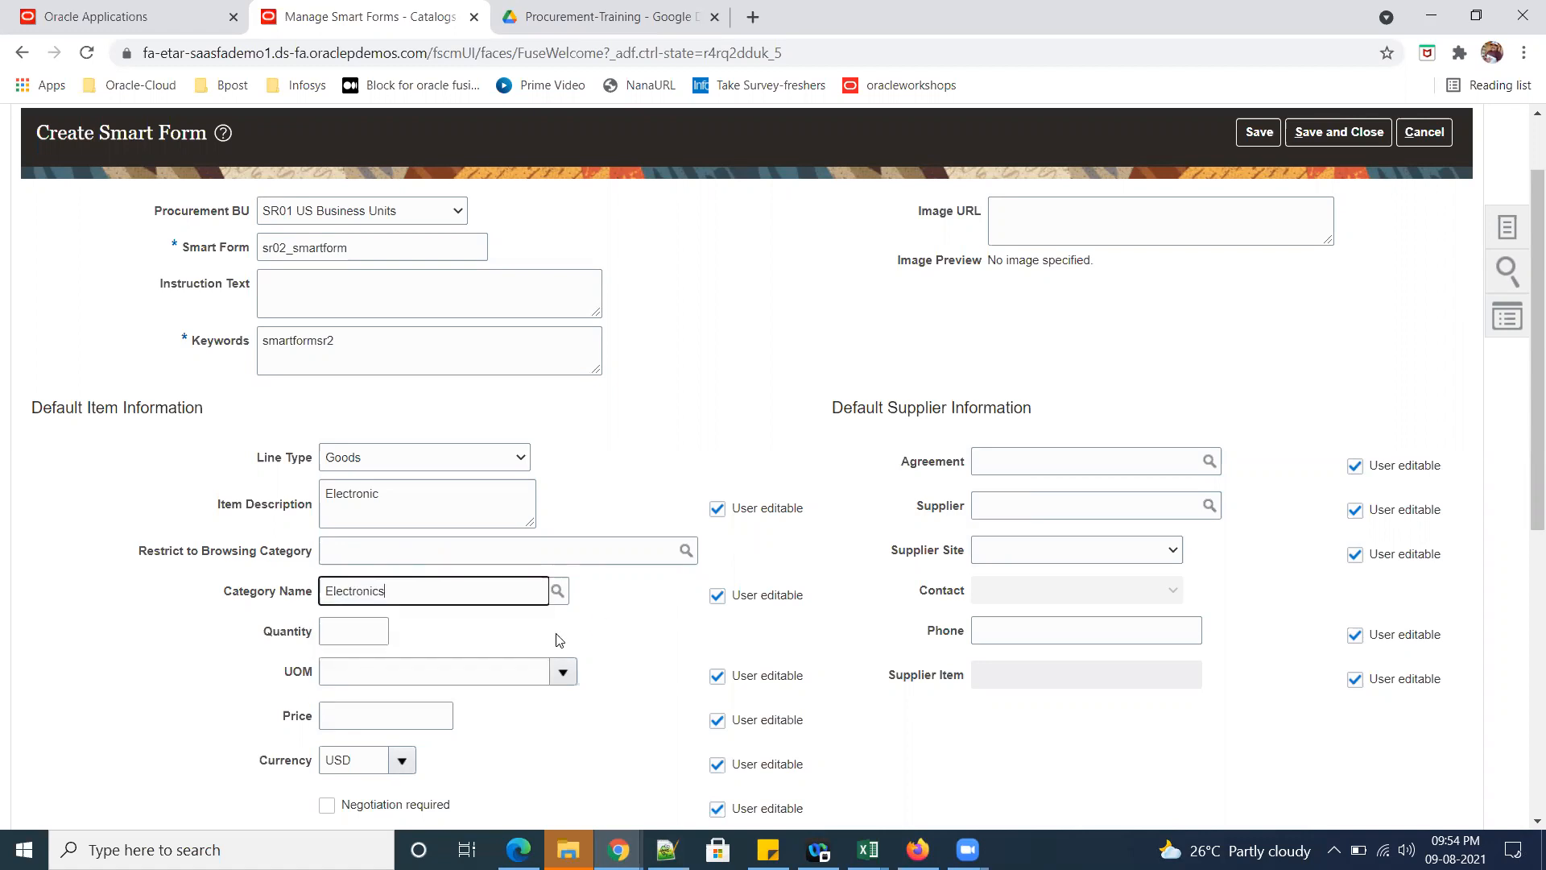
# Set the default item quantity to 5,600, the unit of measure to EACH, and the price to 45.
pyautogui.click(355, 636)
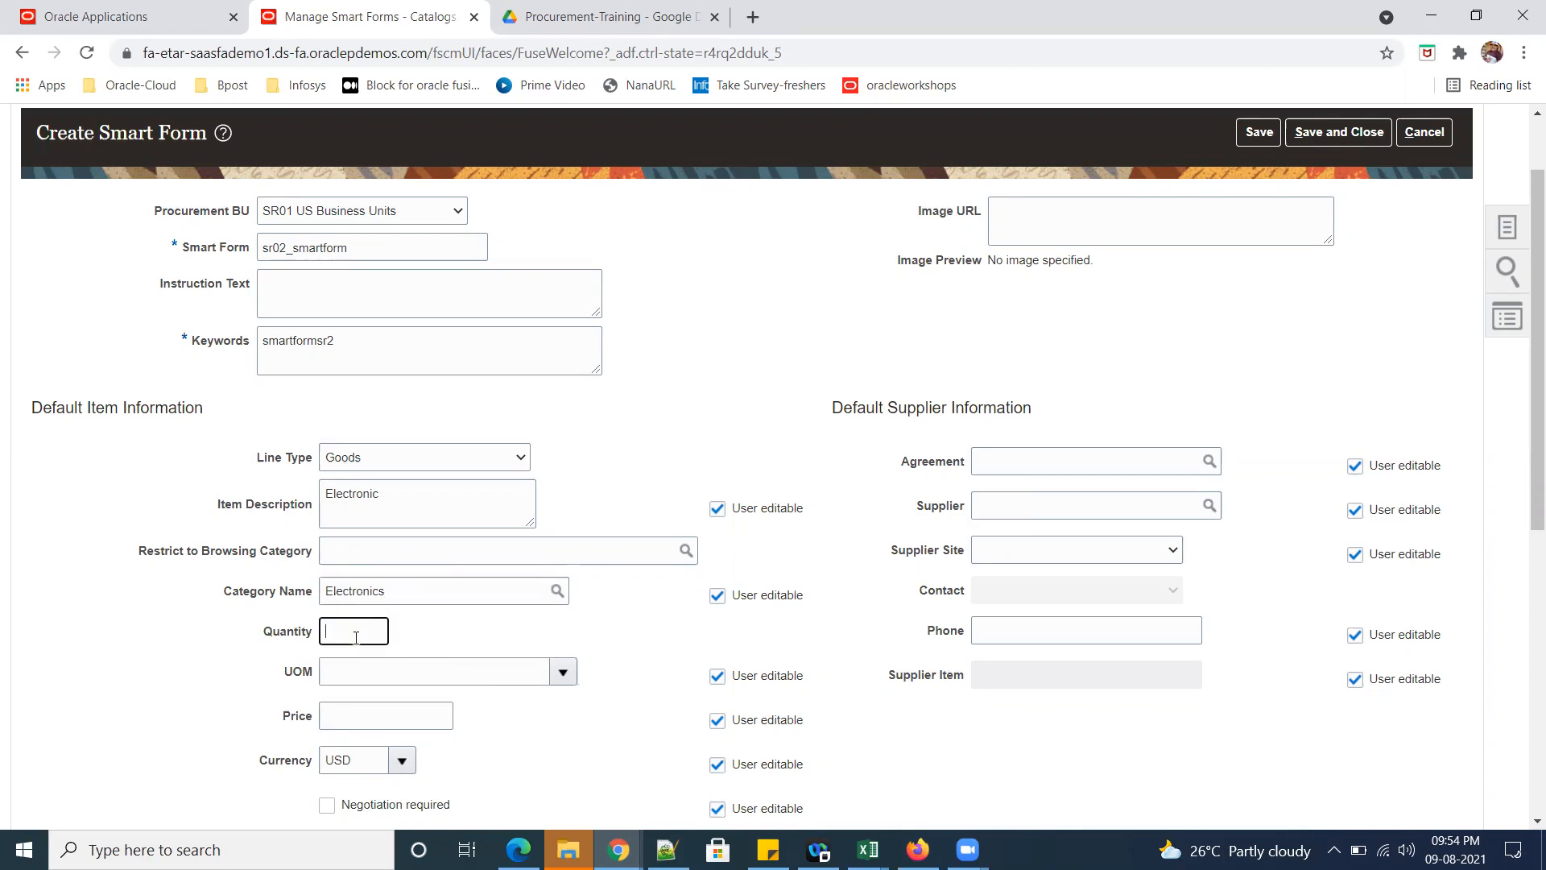
pyautogui.write('5600')
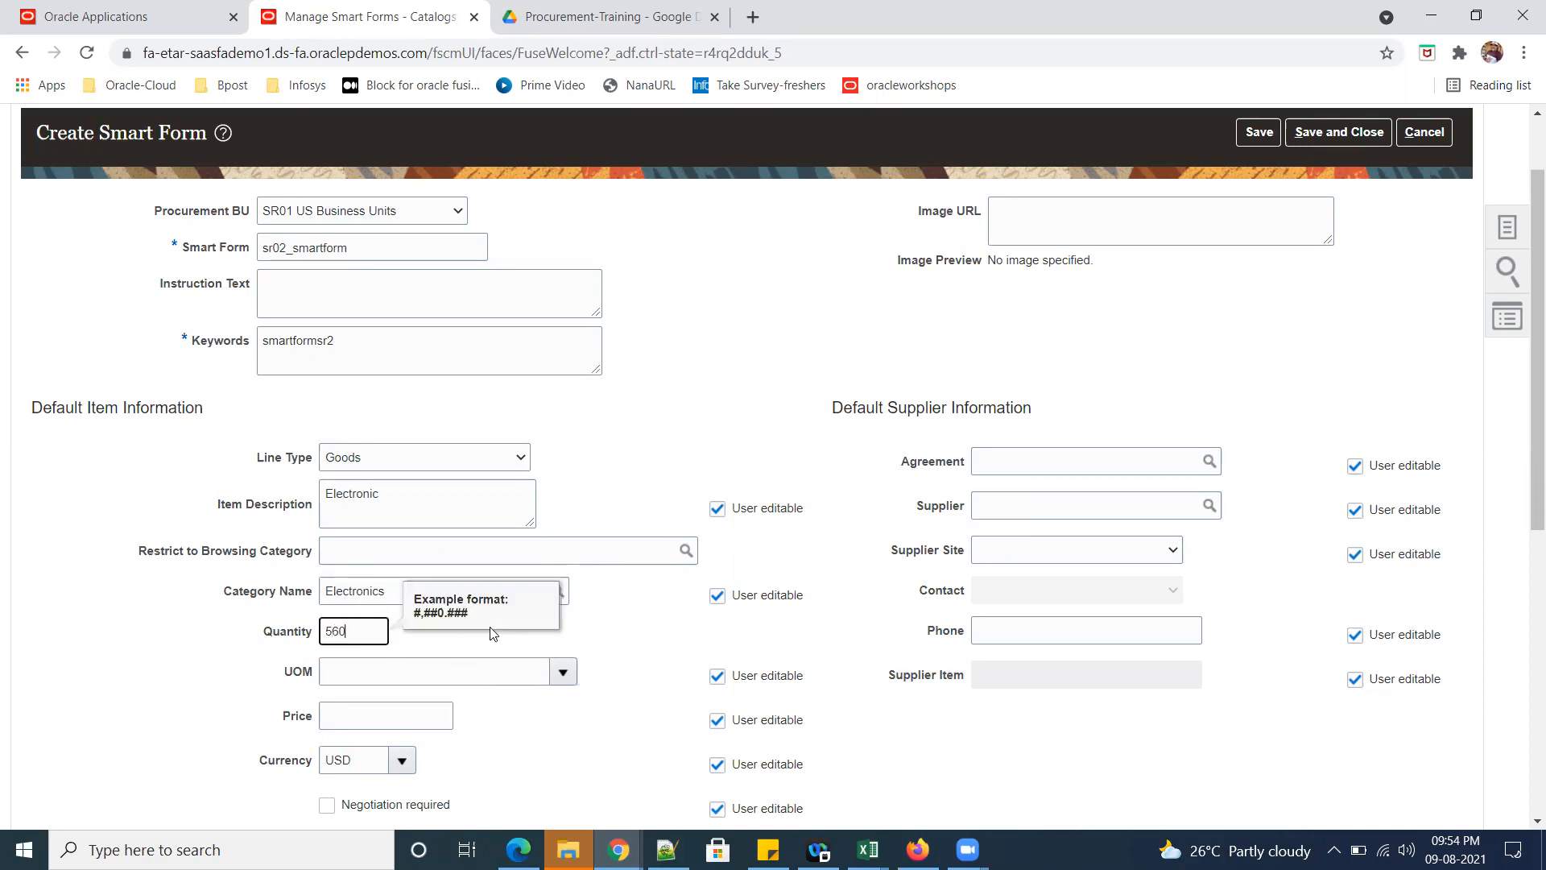
pyautogui.press('Tab')
pyautogui.write('each')
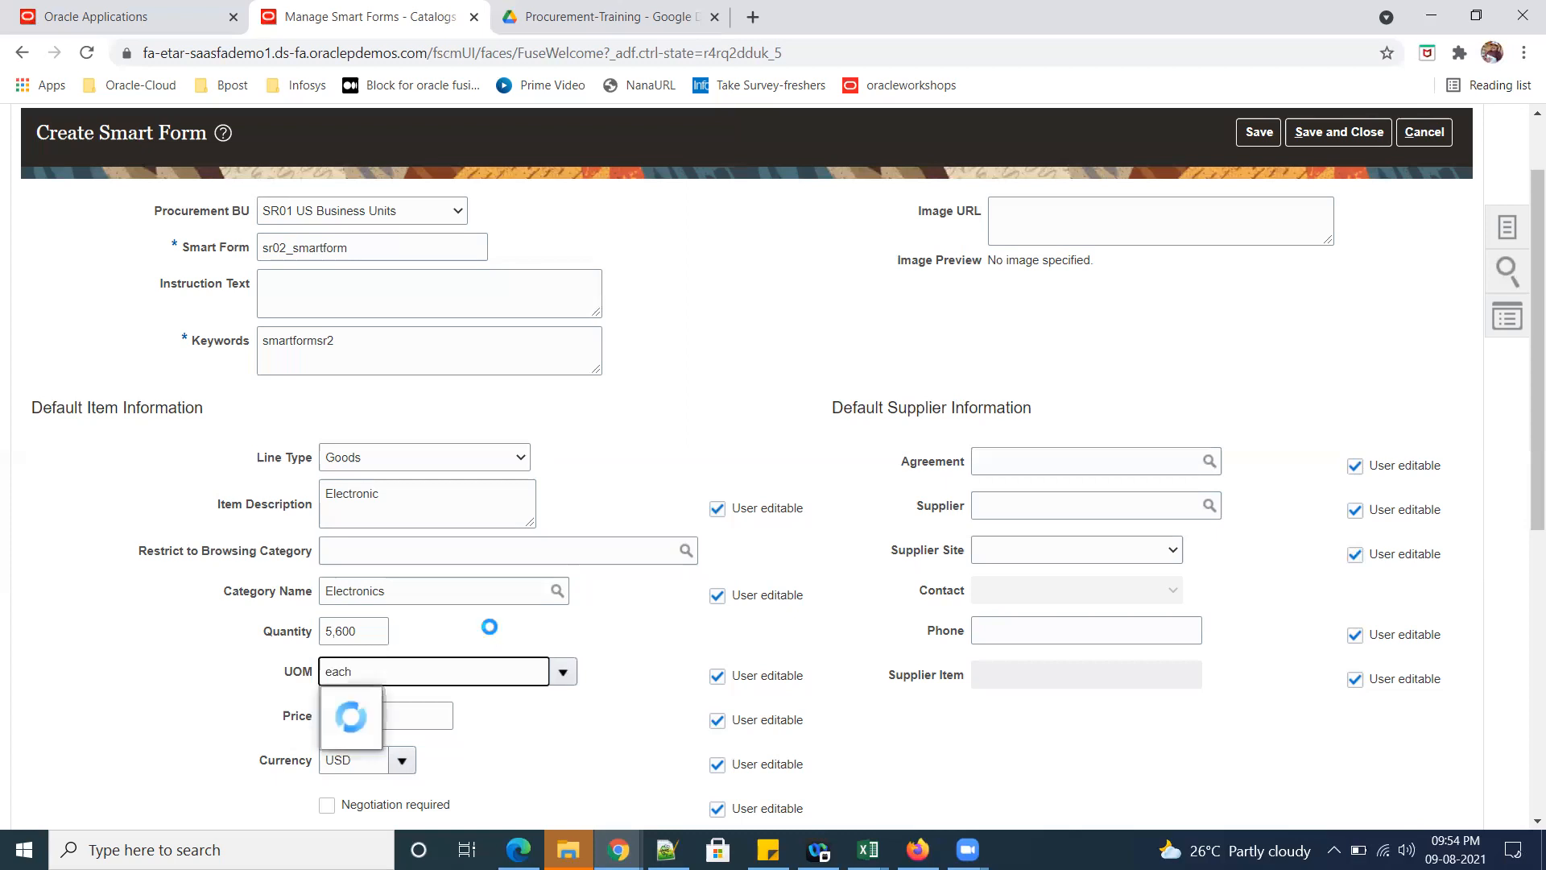
pyautogui.click(387, 711)
pyautogui.click(387, 710)
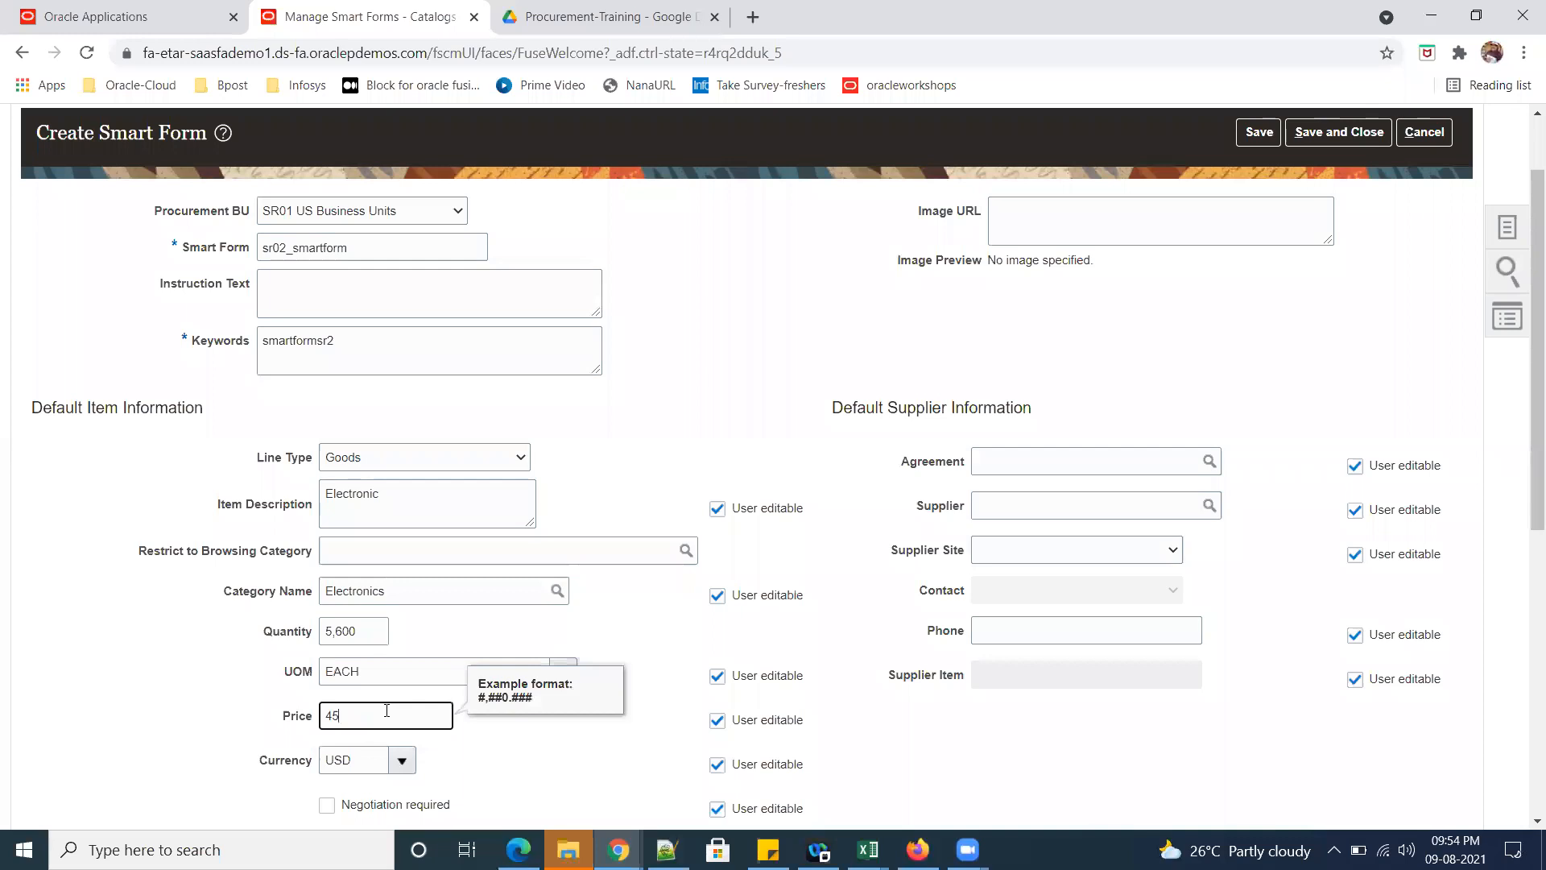
pyautogui.press('Tab')
pyautogui.scroll(-2, 959, 705)
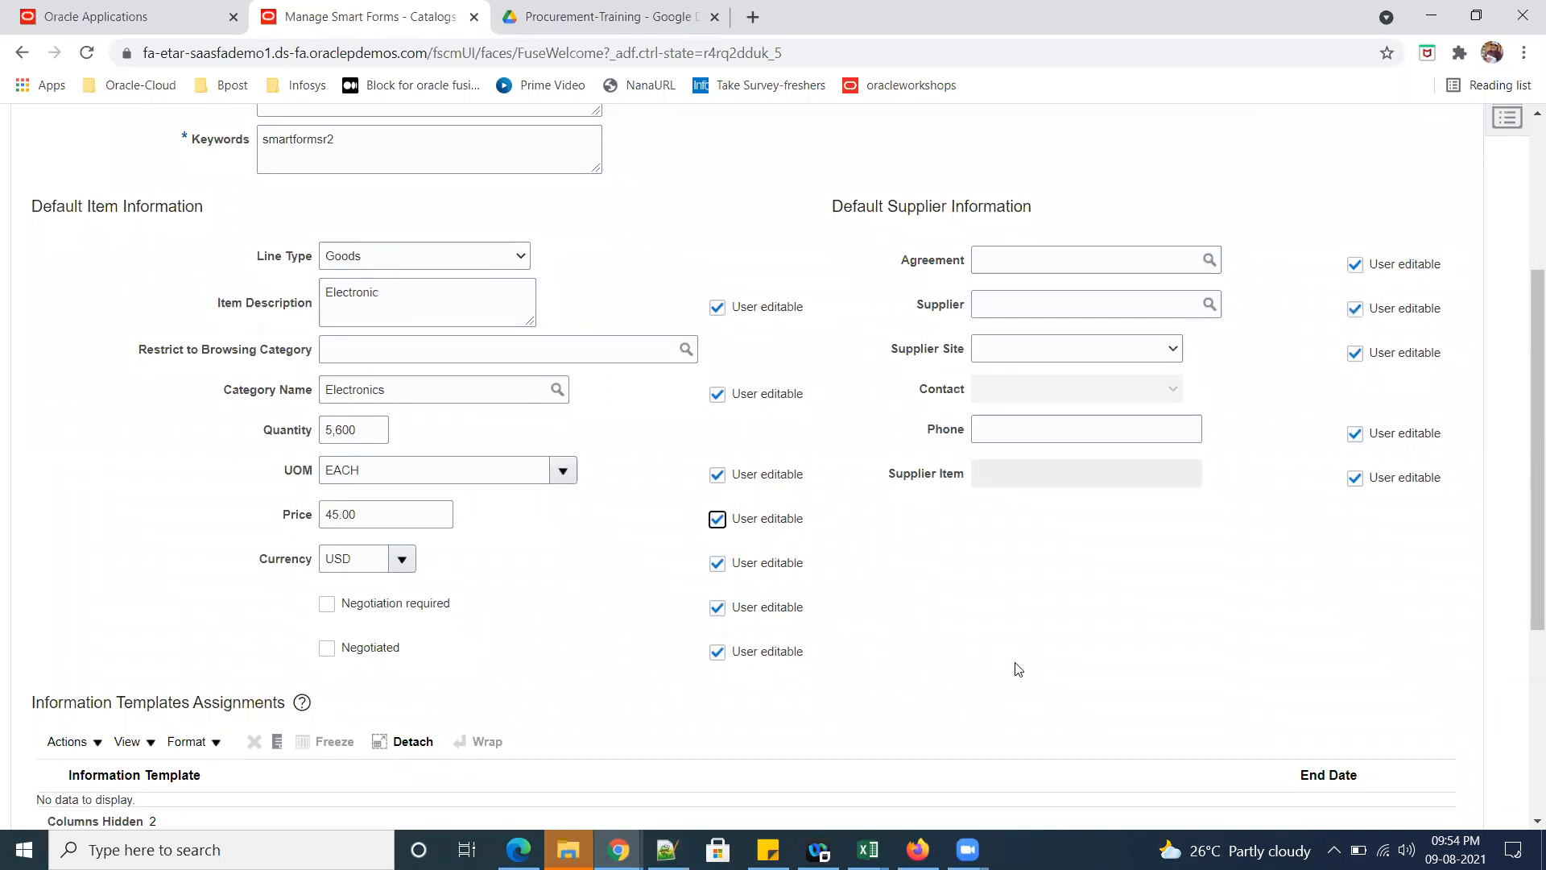
# In the default supplier information, choose sr01_company1 as the supplier and mars1234 as the supplier site.
pyautogui.scroll(1, 862, 383)
pyautogui.moveTo(827, 318); pyautogui.dragTo(1056, 317)
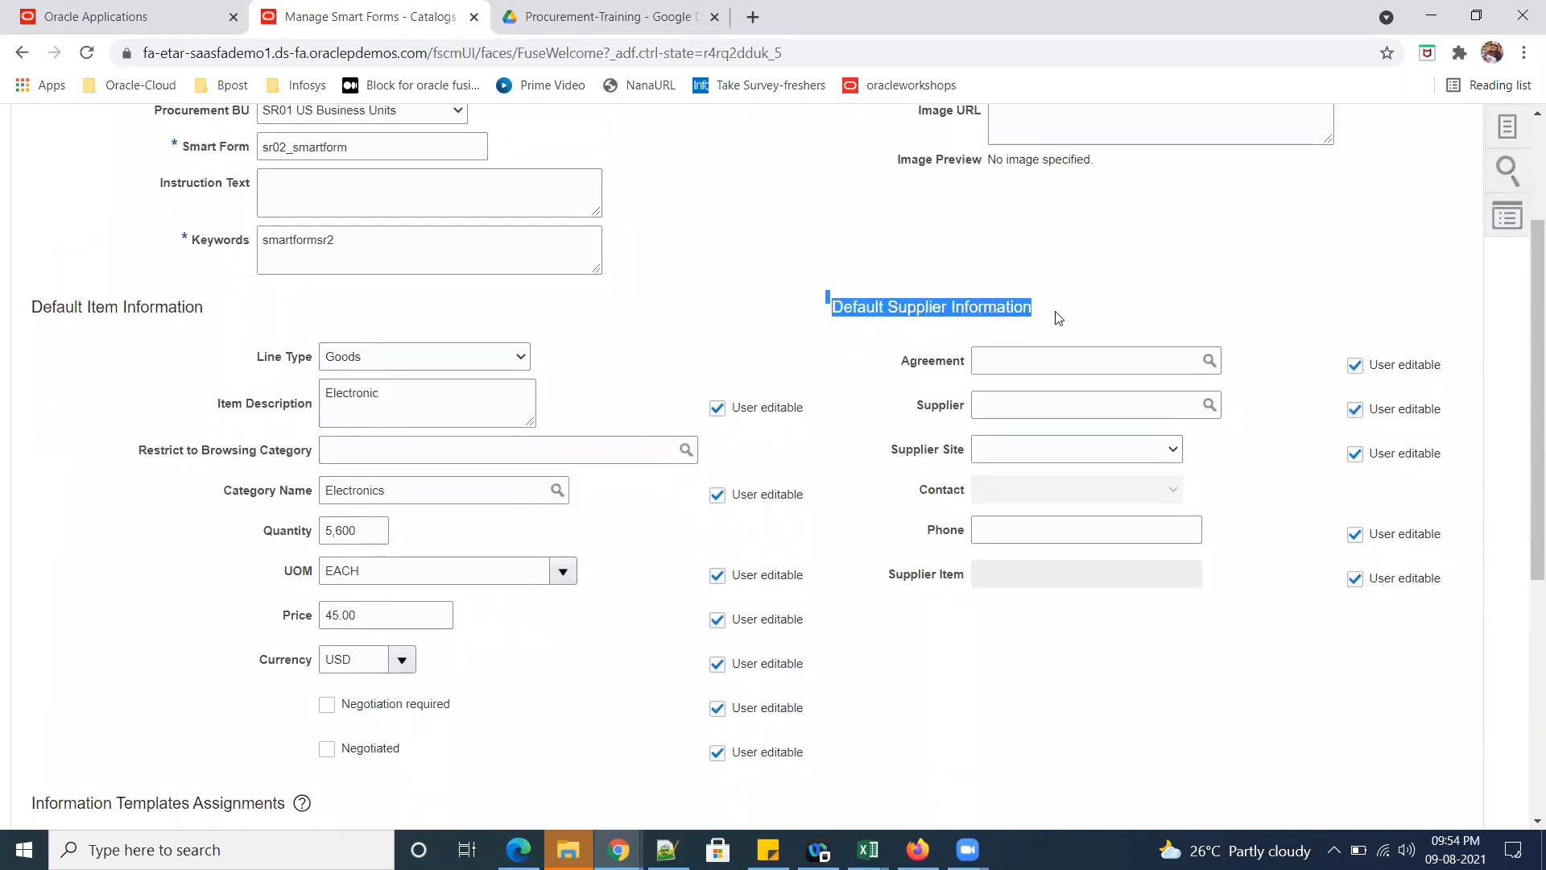
pyautogui.click(1157, 316)
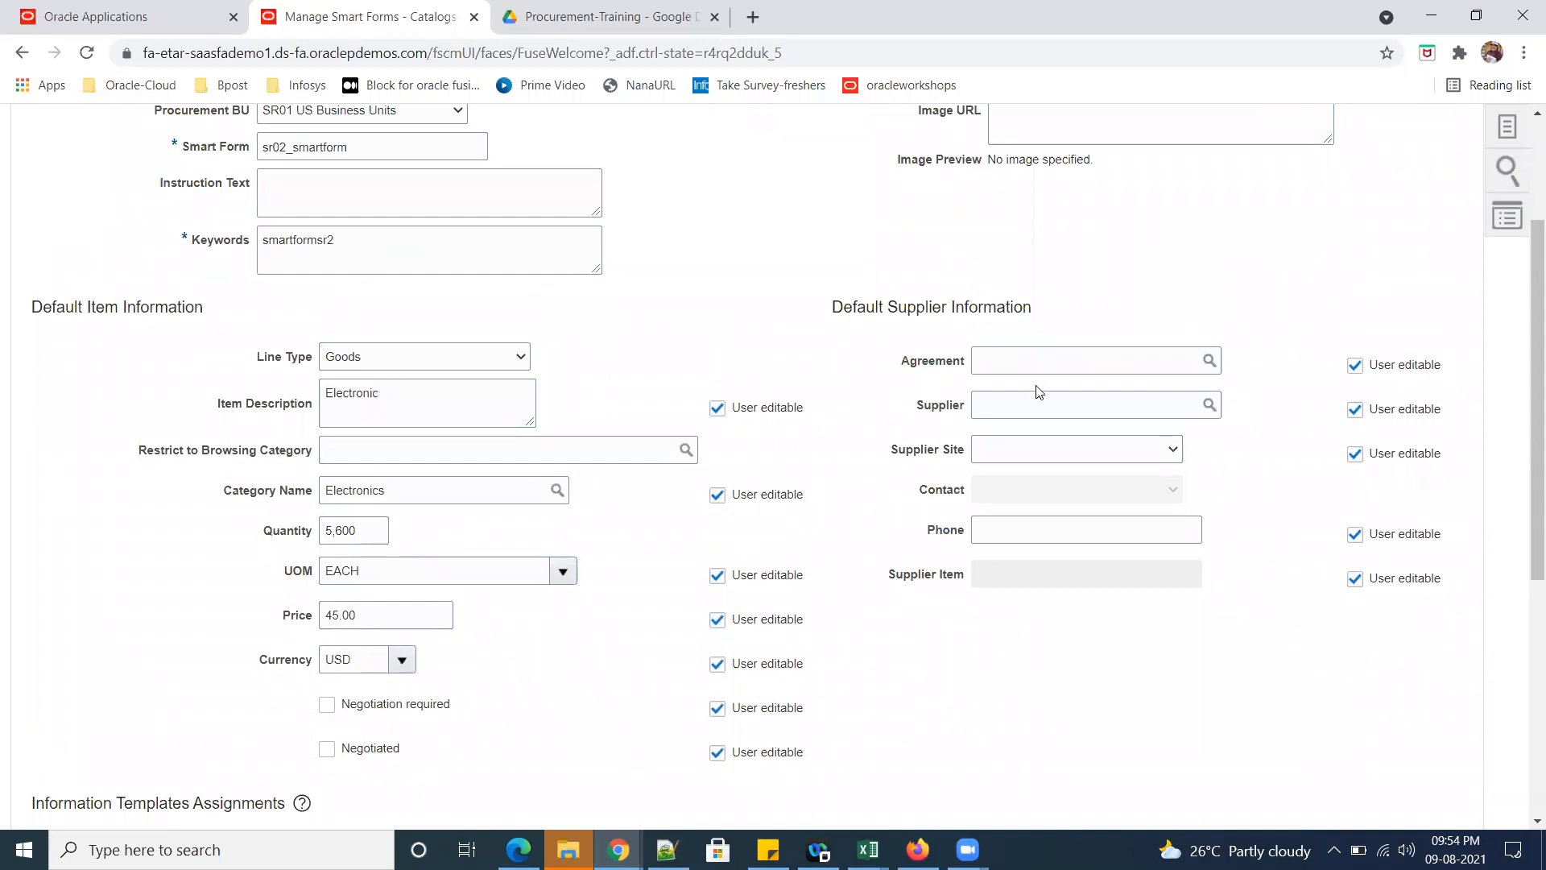
pyautogui.click(993, 410)
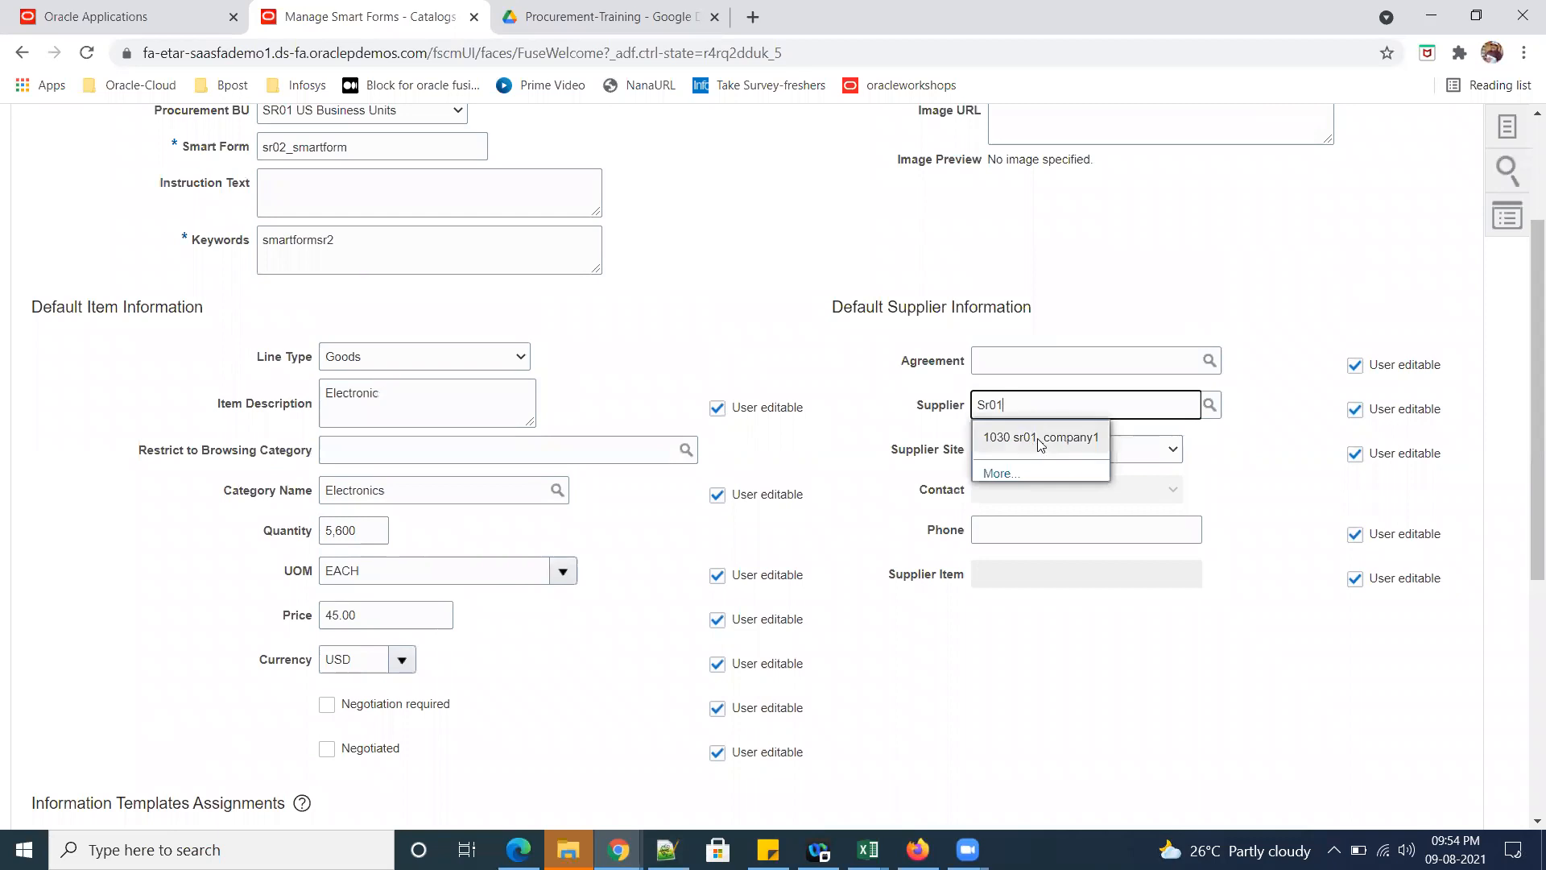
pyautogui.click(1040, 439)
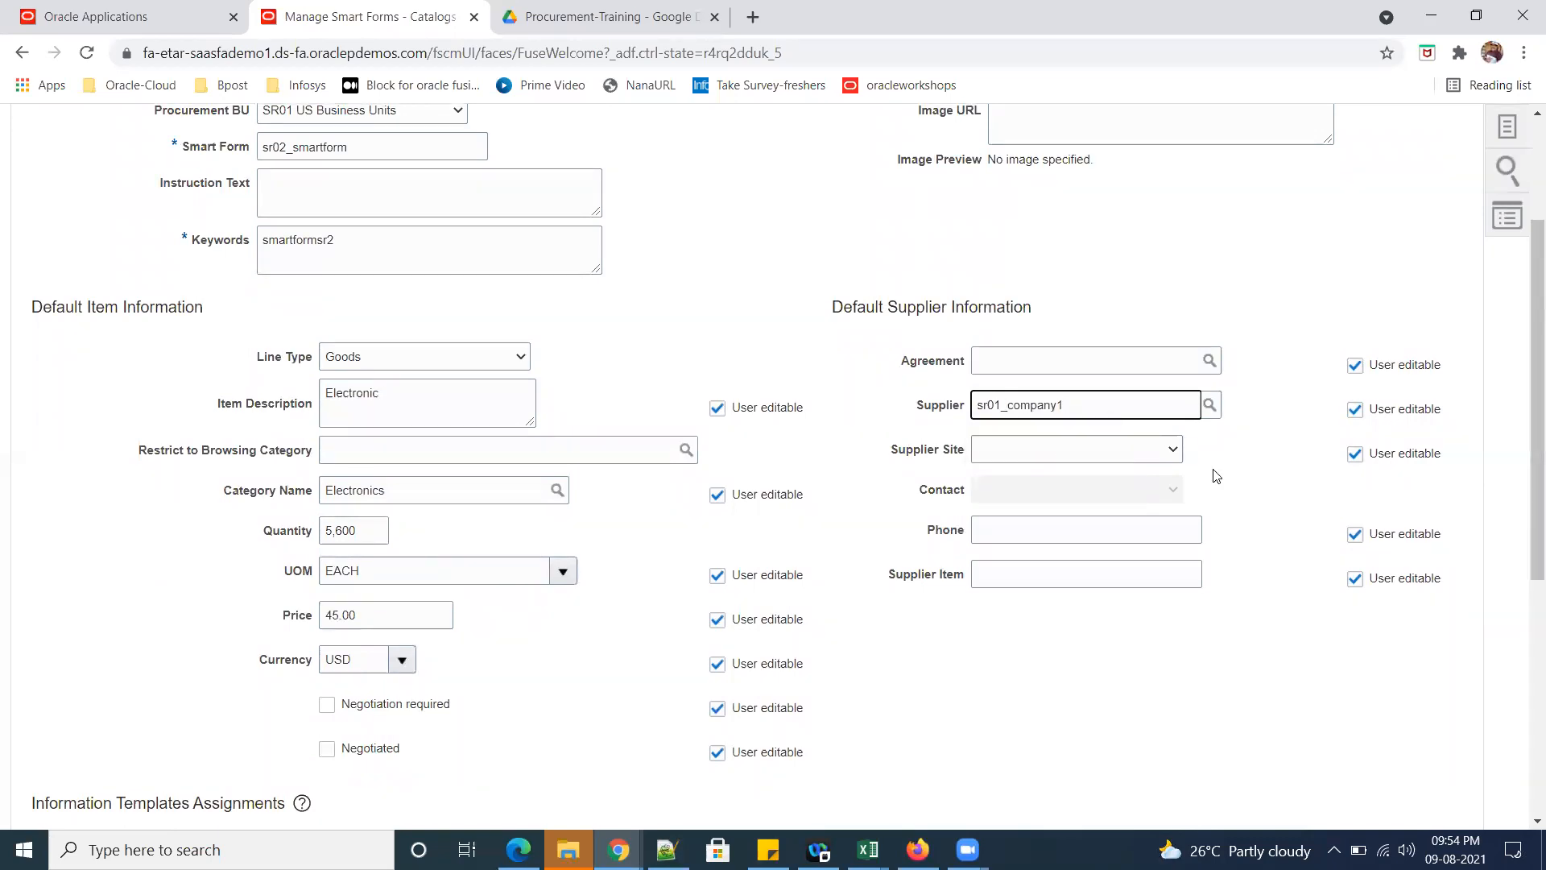
pyautogui.click(1163, 453)
pyautogui.click(1121, 486)
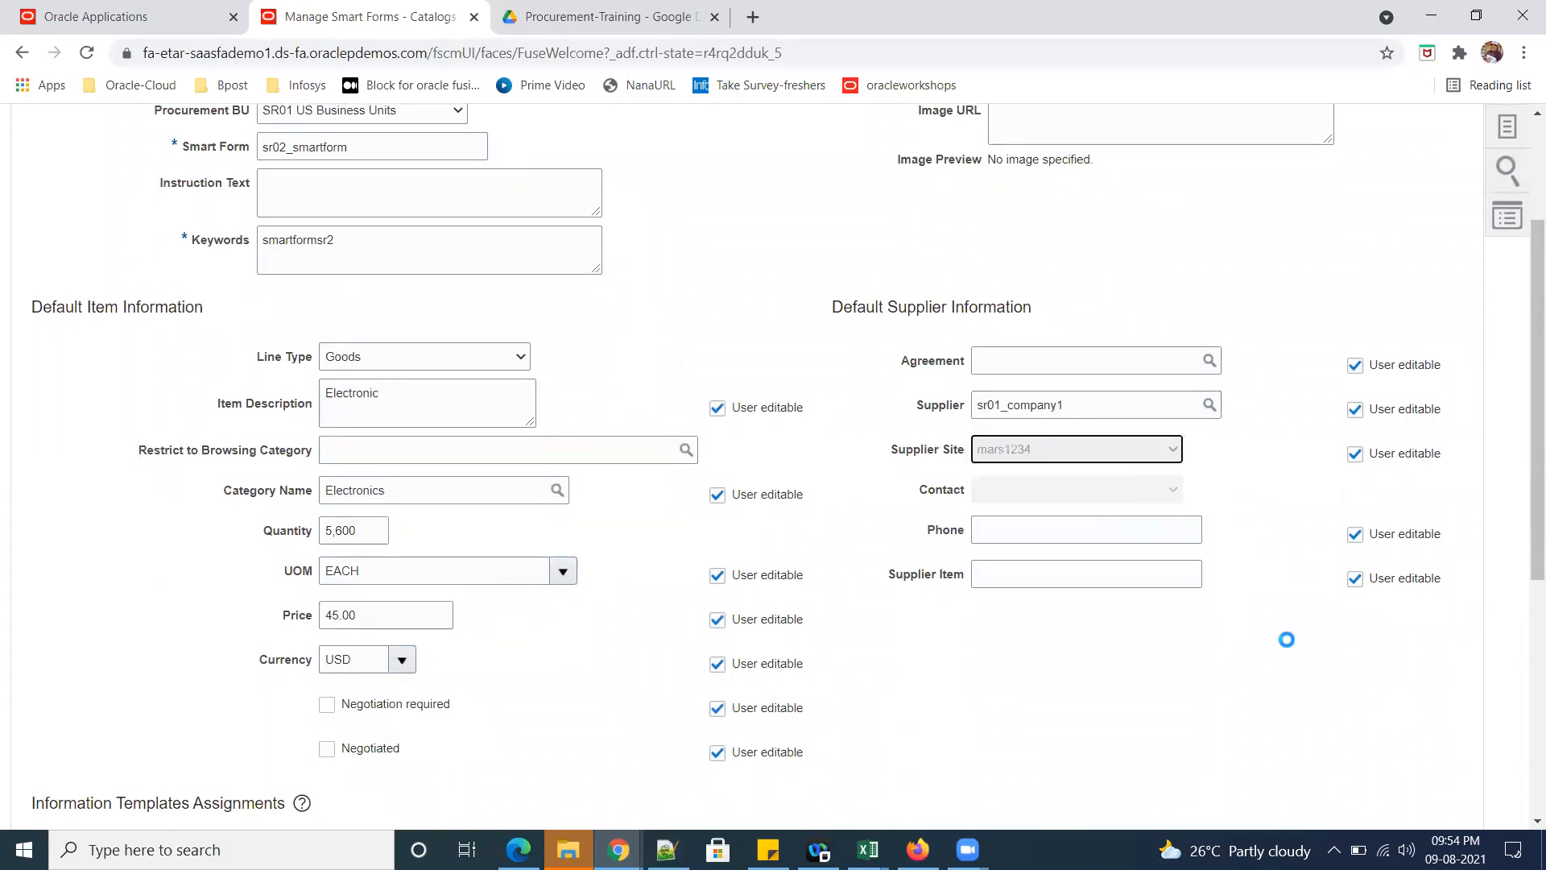
# Choose the supplier's contact and enter 556565 as the supplier item.
pyautogui.click(1173, 494)
pyautogui.click(1107, 530)
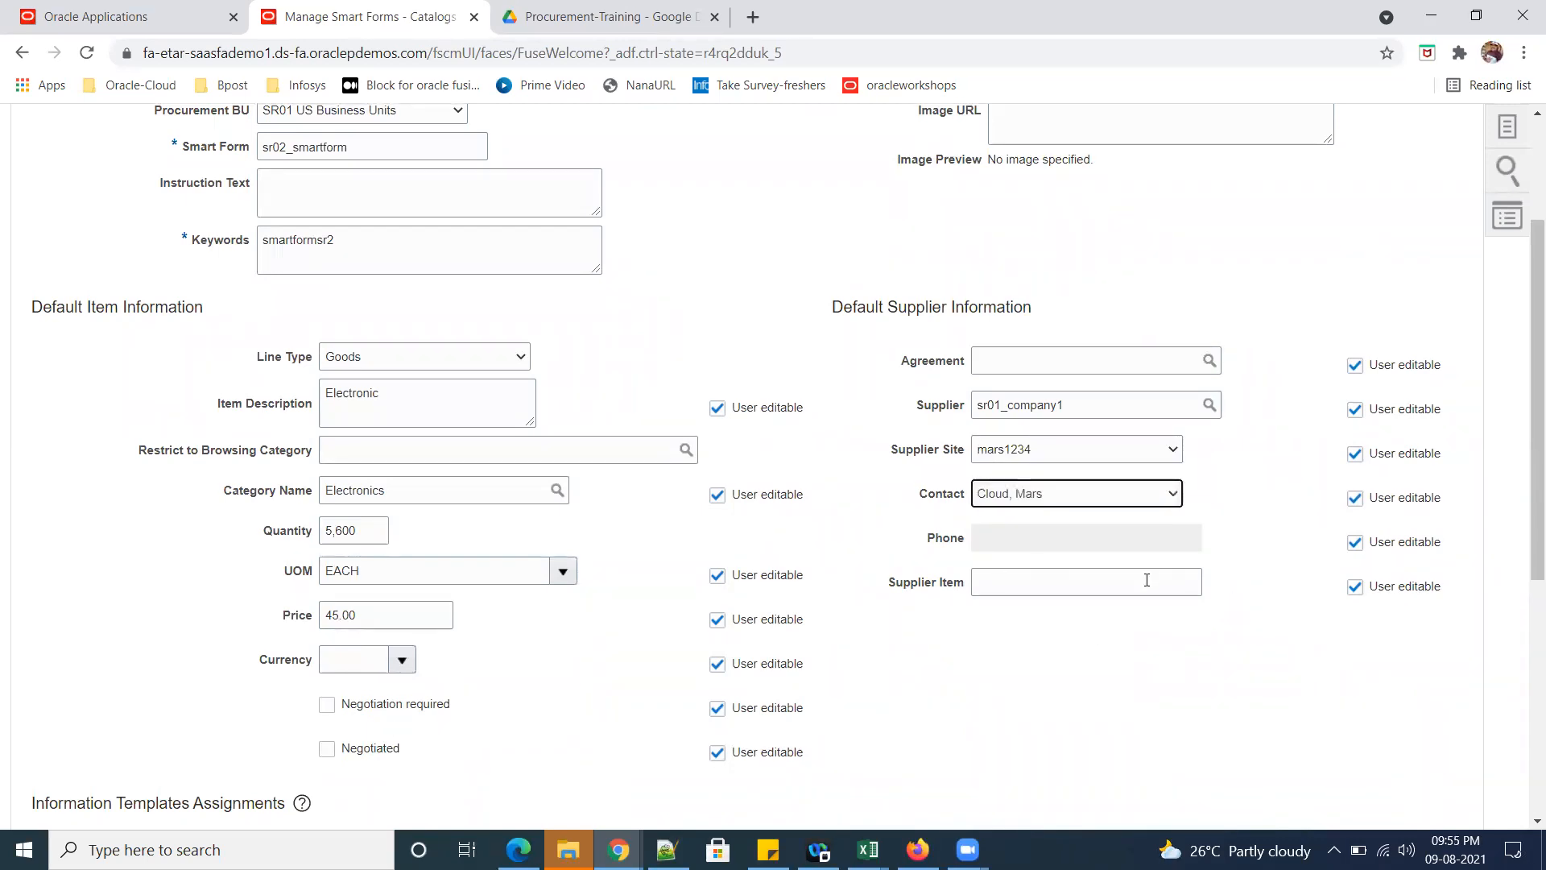
pyautogui.click(1062, 587)
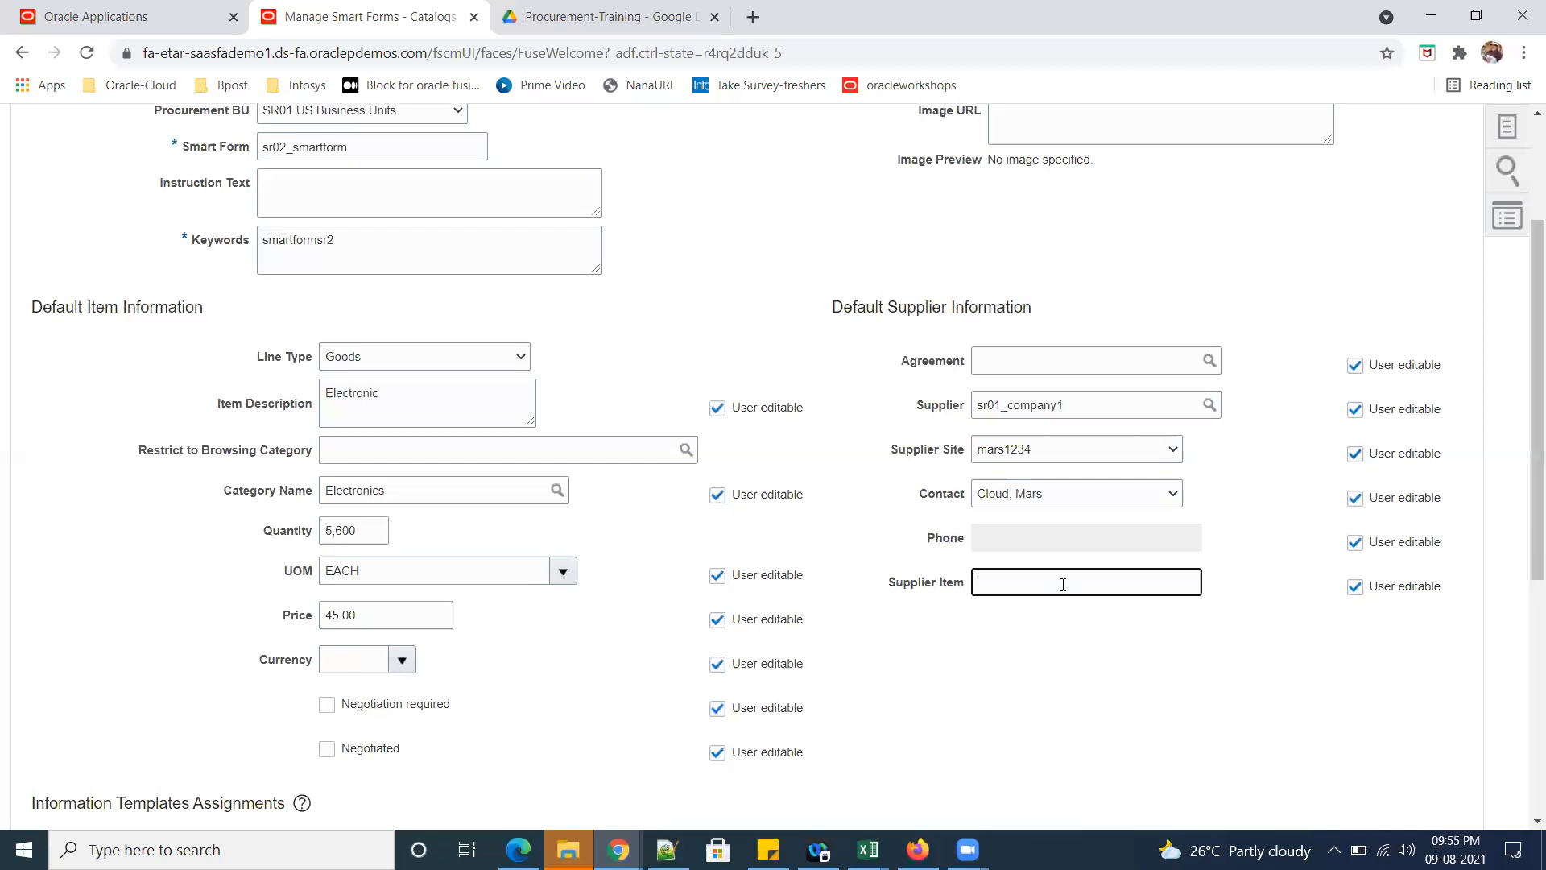
pyautogui.write('556565')
pyautogui.press('Tab')
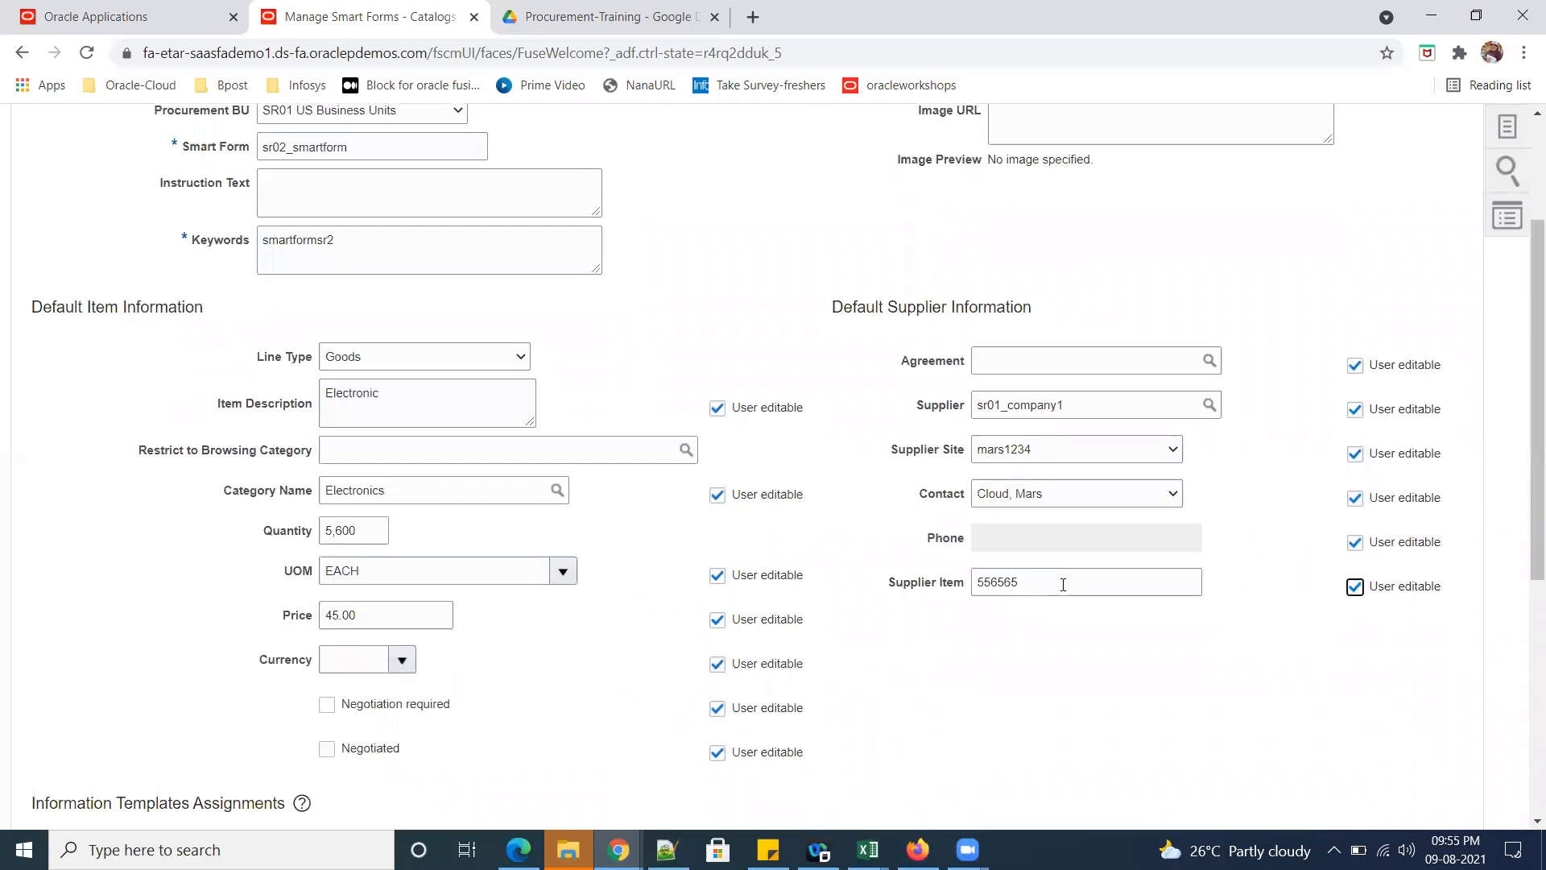
# Assign the Laptops, Servers, Desktops and Monitors categories to the smart form for catalog browsing.
pyautogui.scroll(-3, 1105, 659)
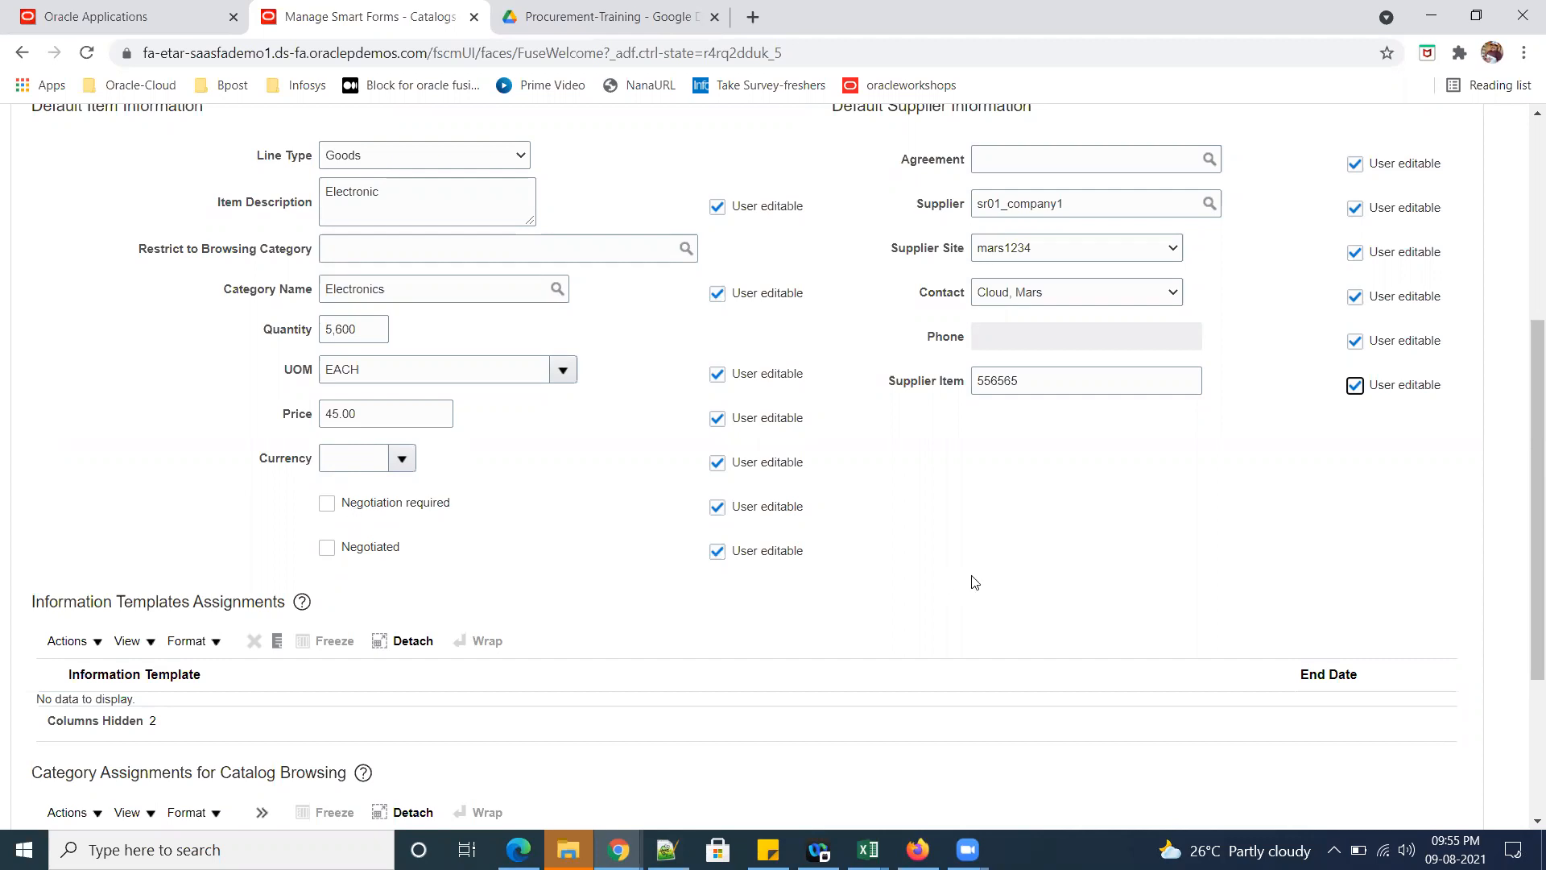
pyautogui.scroll(-3, 963, 540)
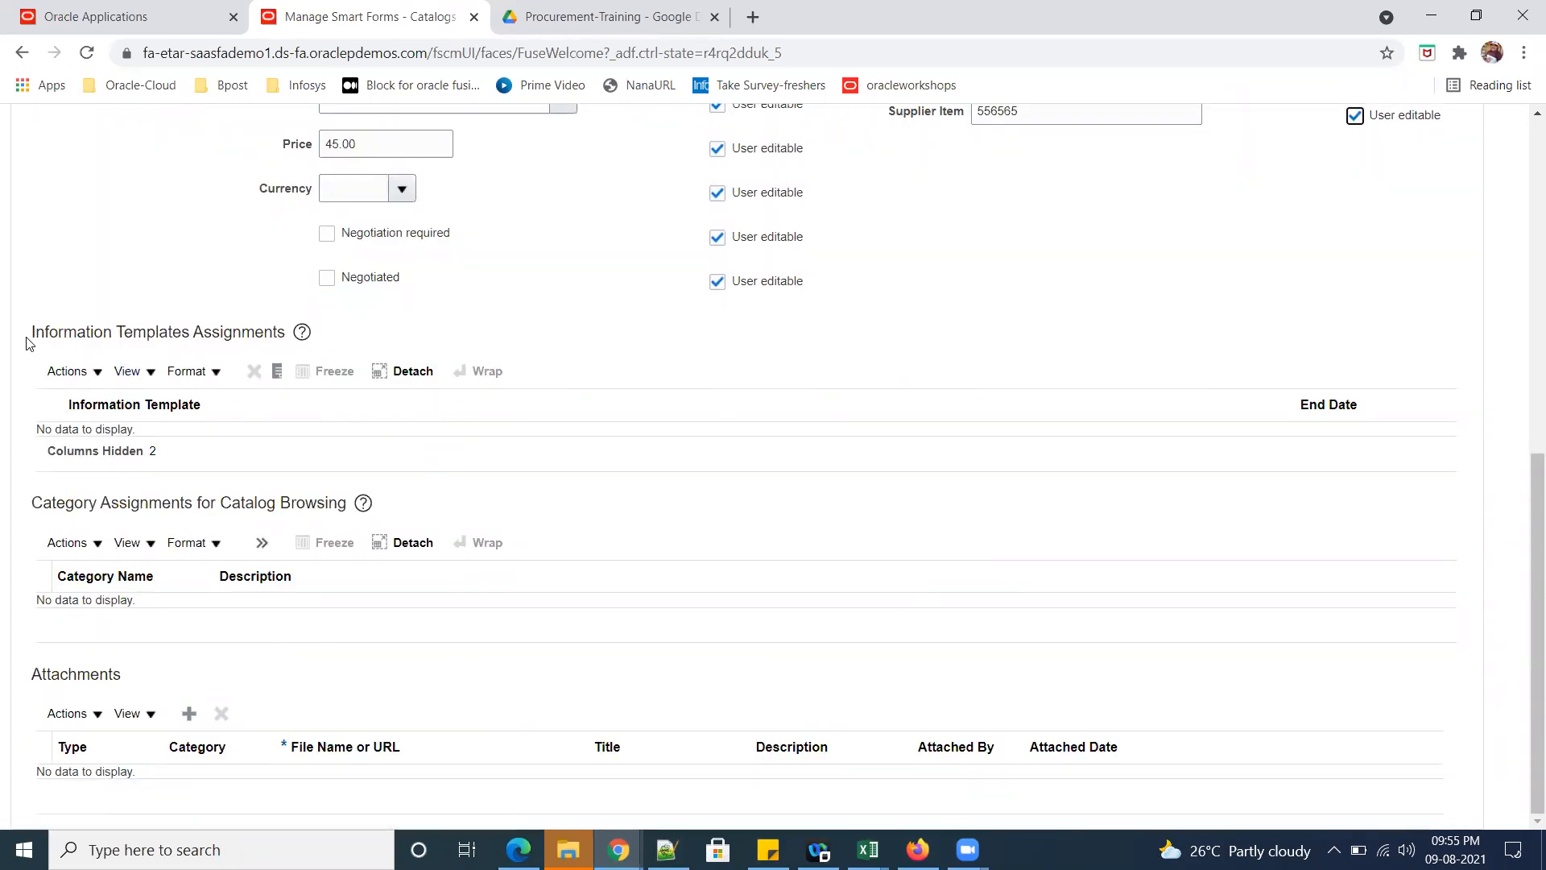
pyautogui.moveTo(30, 337); pyautogui.dragTo(284, 337)
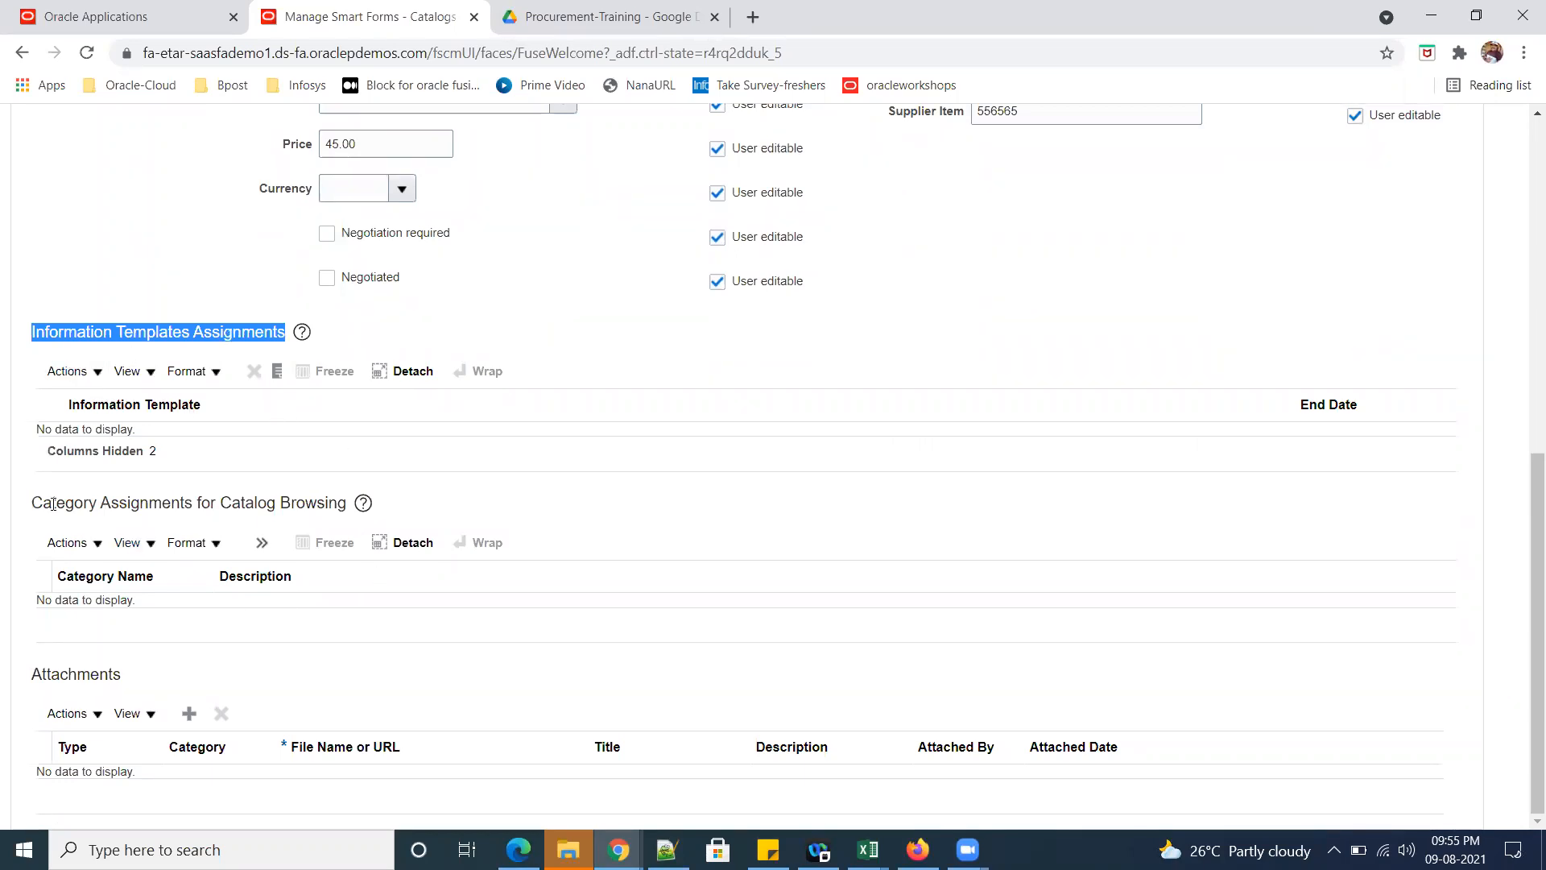
pyautogui.moveTo(32, 506); pyautogui.dragTo(337, 504)
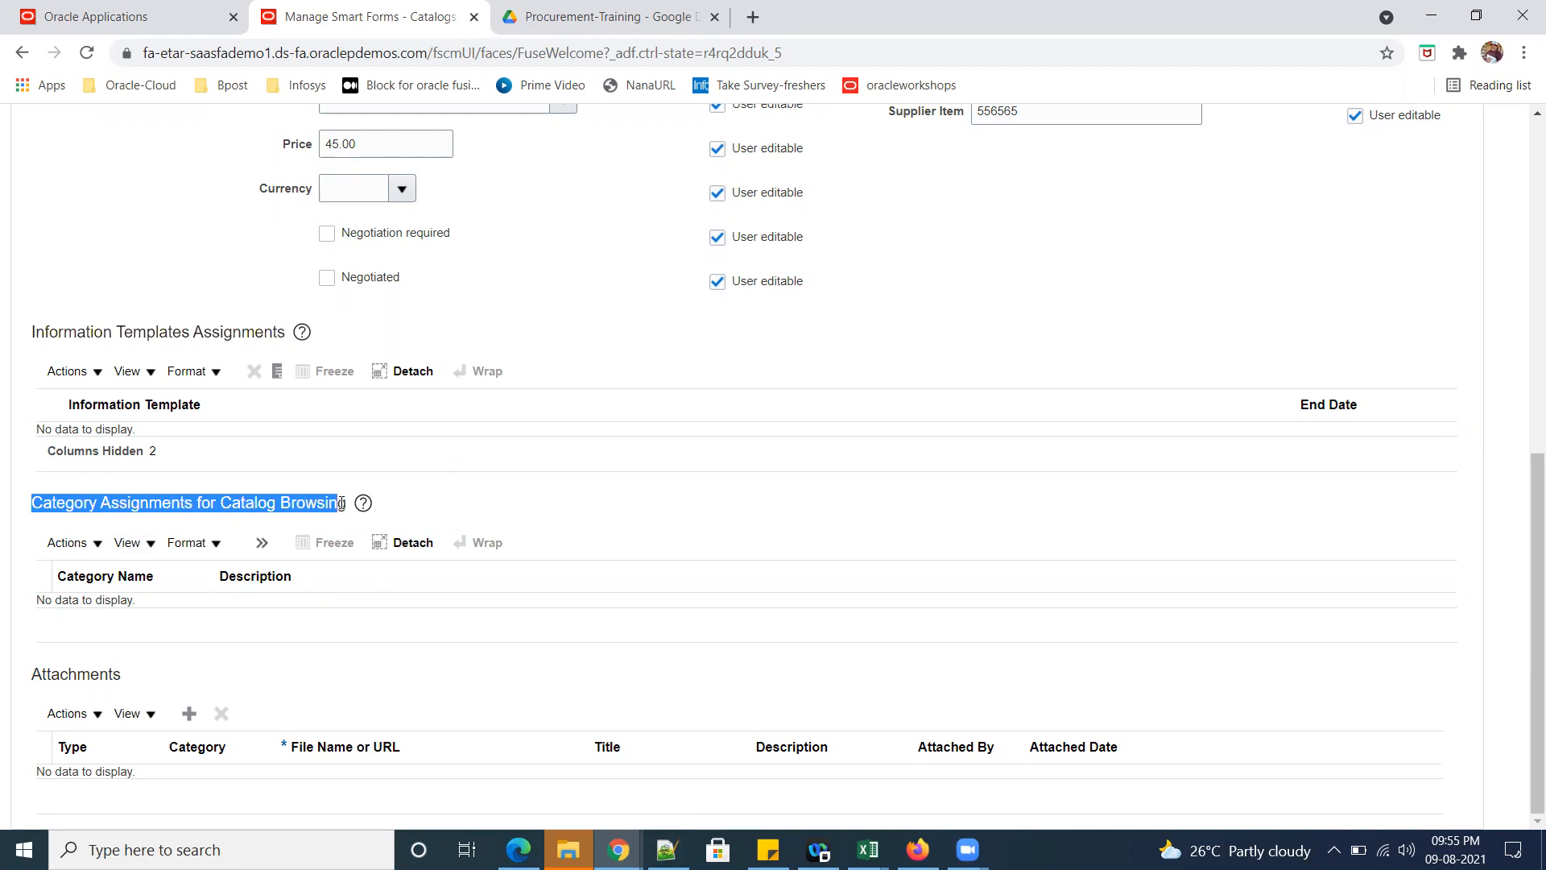
pyautogui.scroll(5, 577, 556)
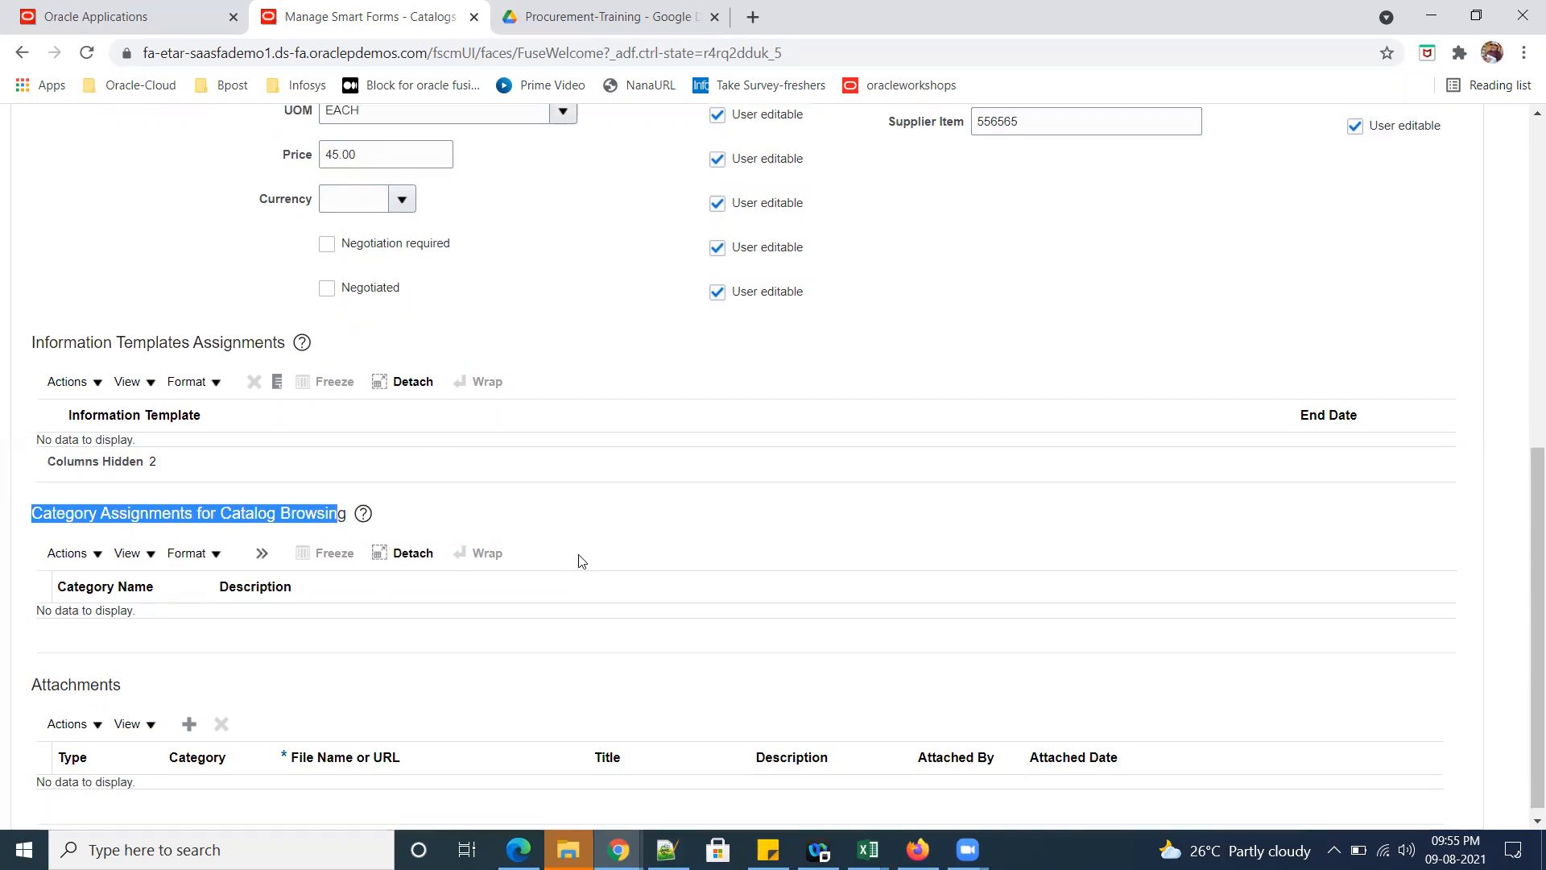
pyautogui.scroll(-5, 1269, 520)
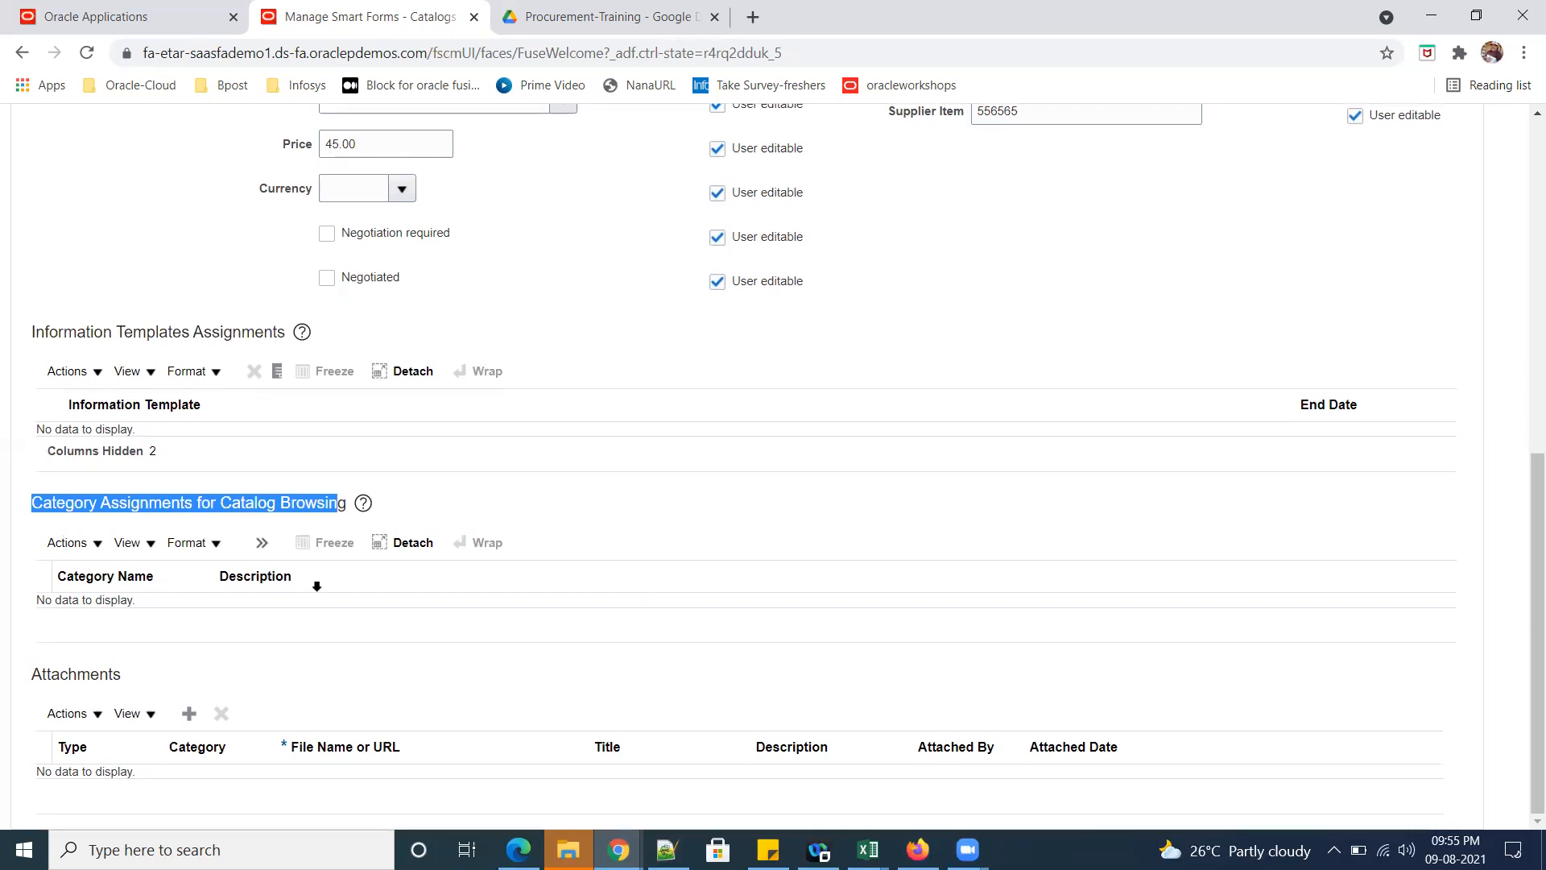
pyautogui.click(262, 543)
pyautogui.click(246, 603)
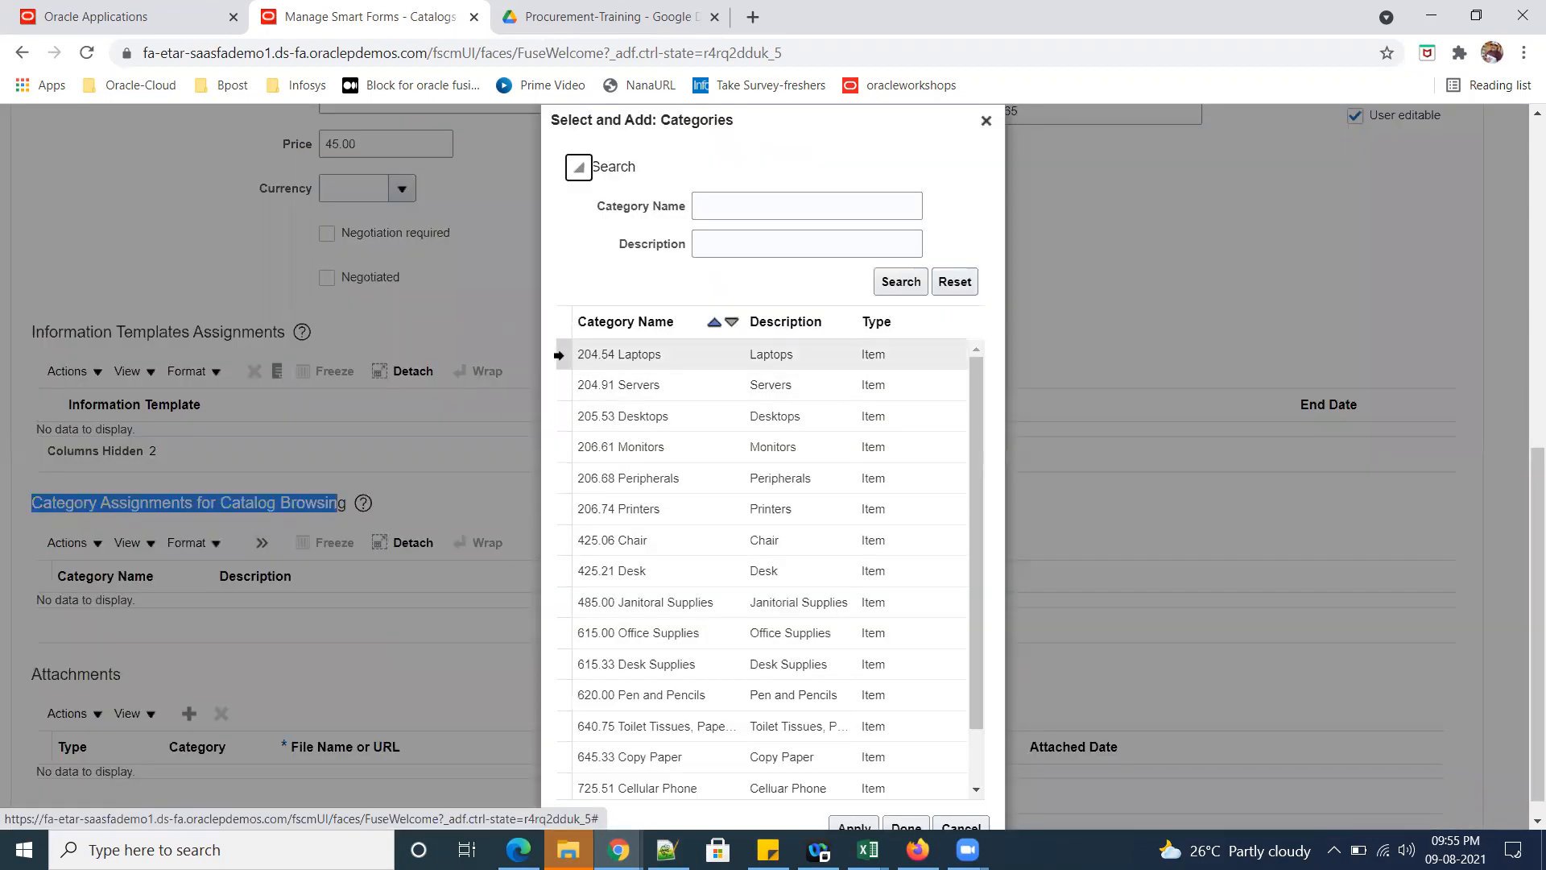
pyautogui.click(560, 355)
pyautogui.keyDown('ctrl'); pyautogui.click(565, 383); pyautogui.keyUp('ctrl')
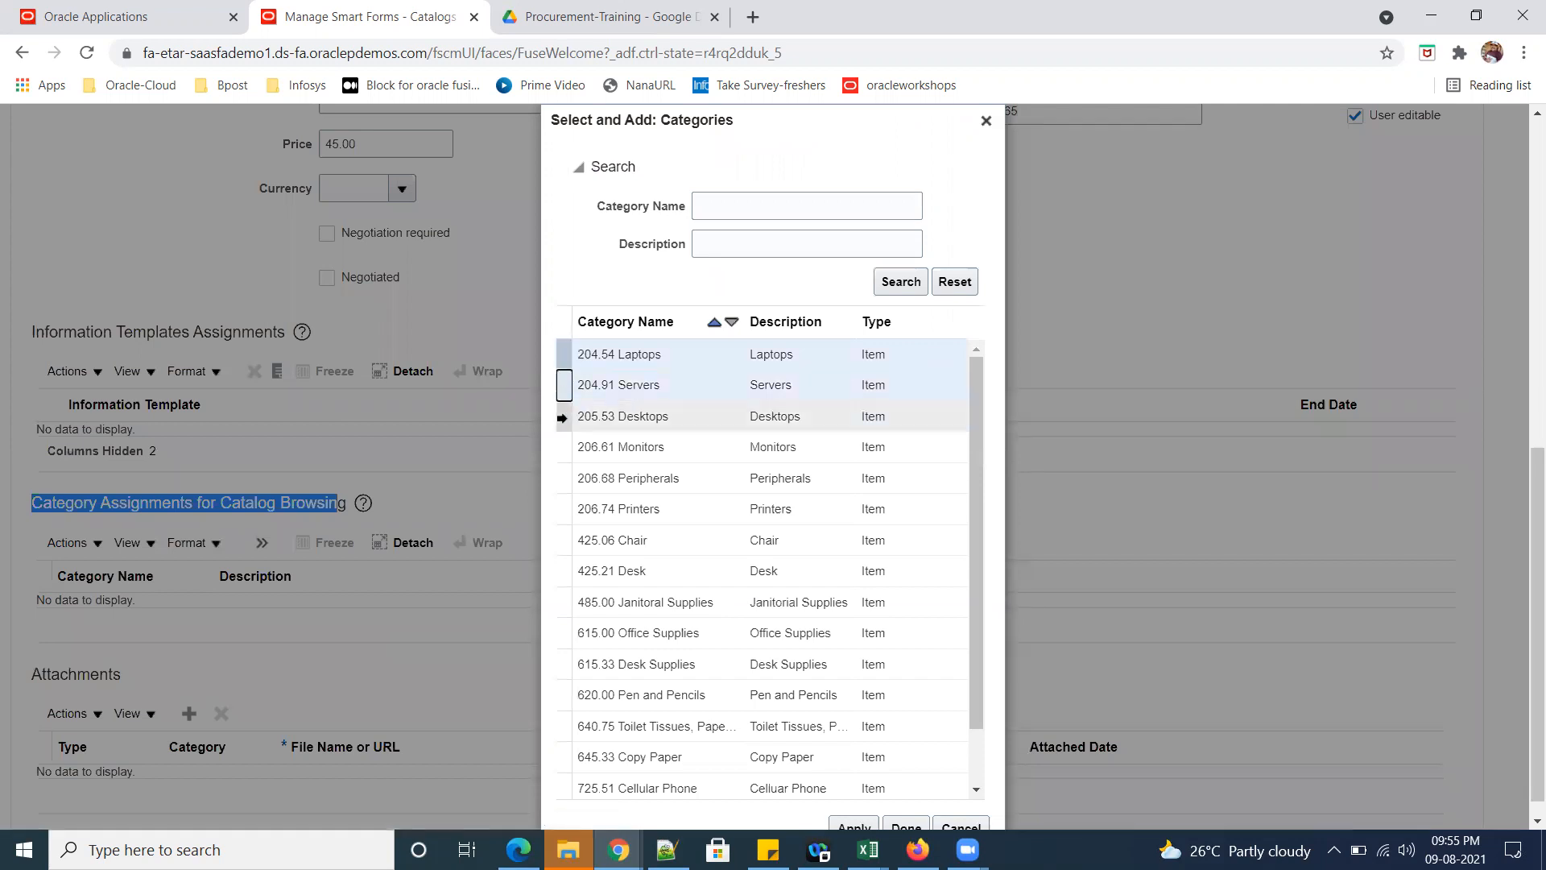
pyautogui.keyDown('ctrl'); pyautogui.click(563, 418); pyautogui.keyUp('ctrl')
pyautogui.keyDown('ctrl'); pyautogui.click(563, 447); pyautogui.keyUp('ctrl')
pyautogui.scroll(-1, 830, 817)
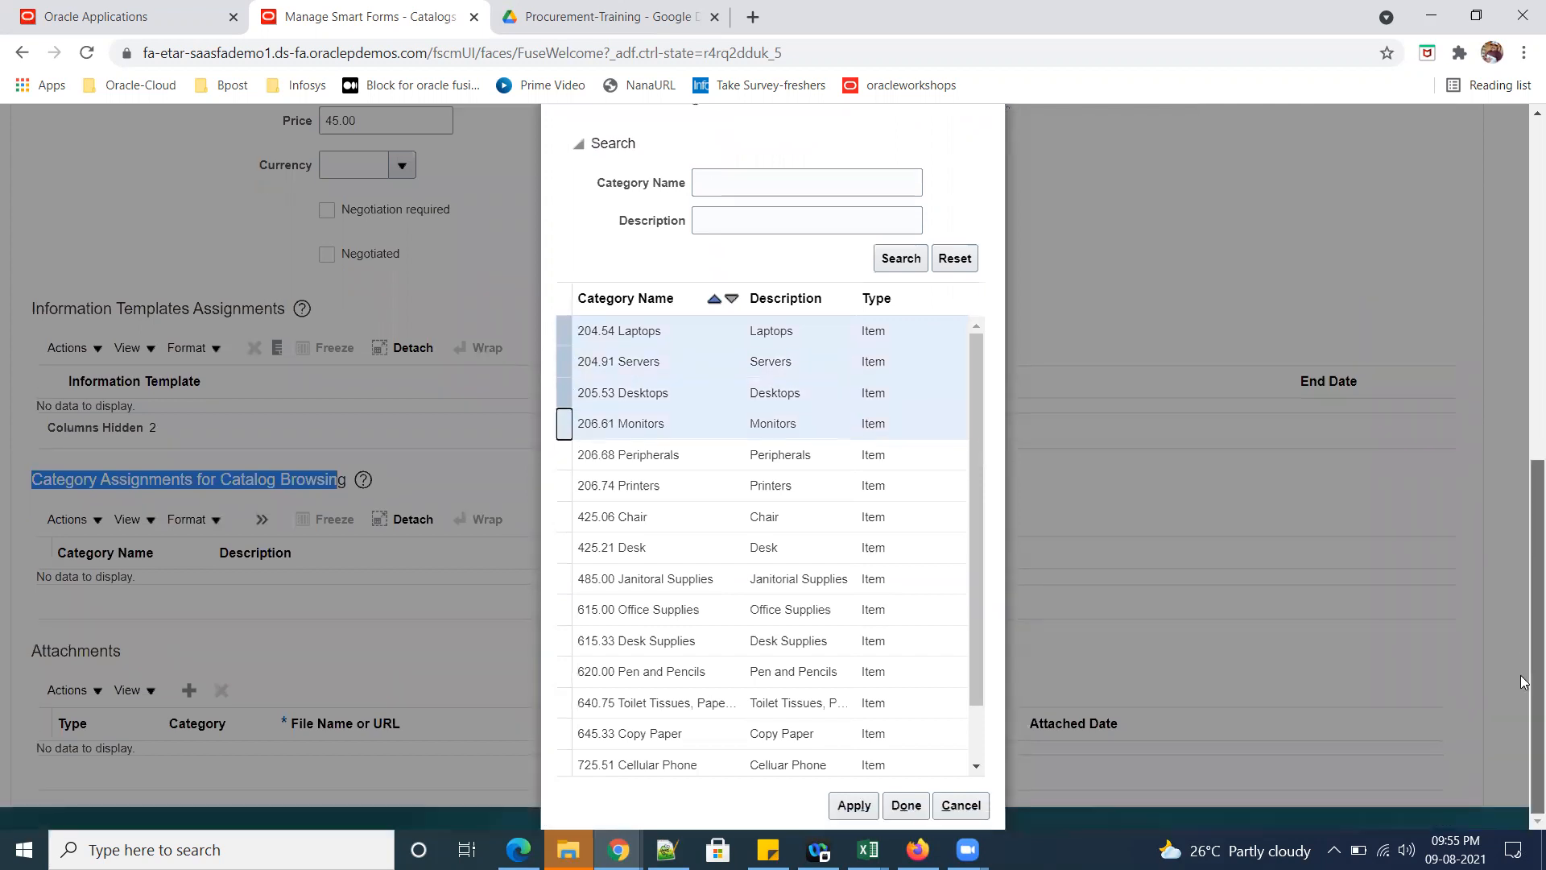
pyautogui.click(852, 804)
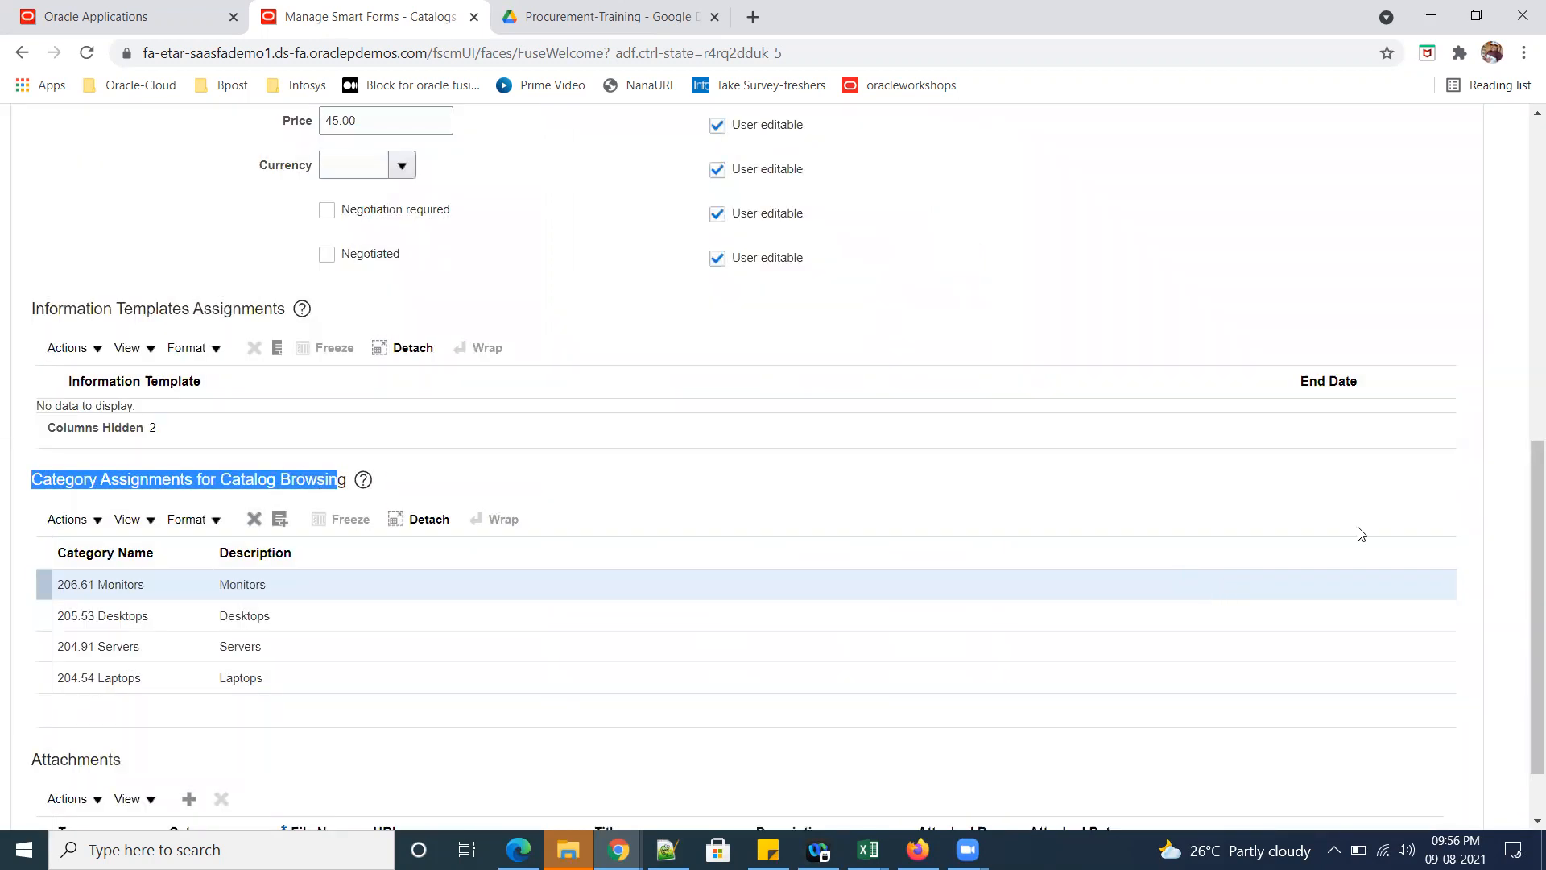
# Save and close the smart form, acknowledge the confirmation, and run an unfiltered search of the smart forms.
pyautogui.scroll(-1, 1522, 507)
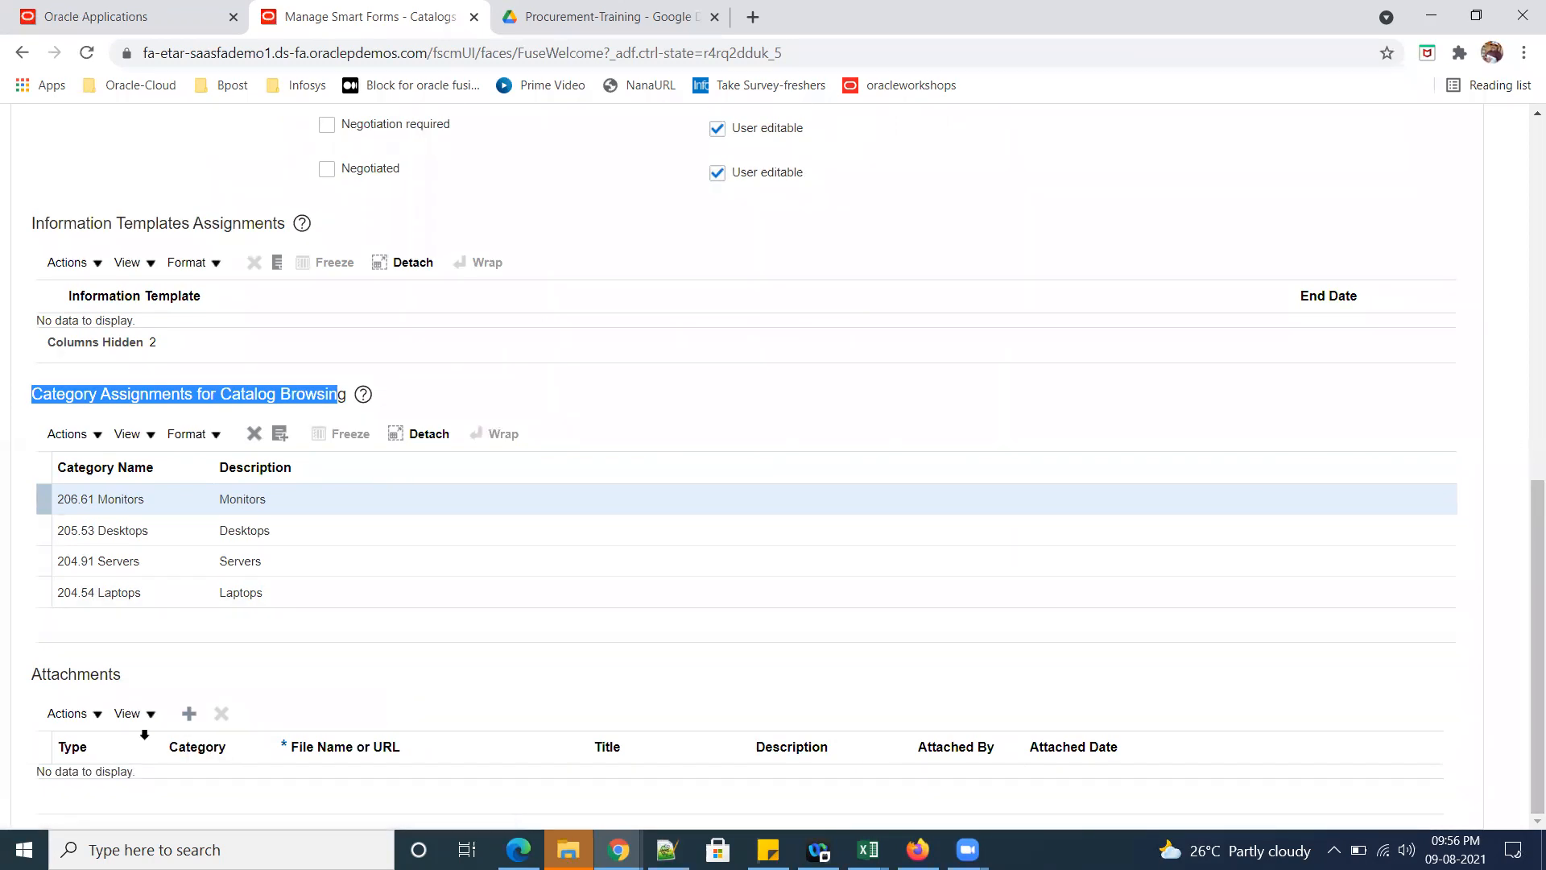
pyautogui.scroll(7, 1125, 433)
pyautogui.scroll(3, 1126, 433)
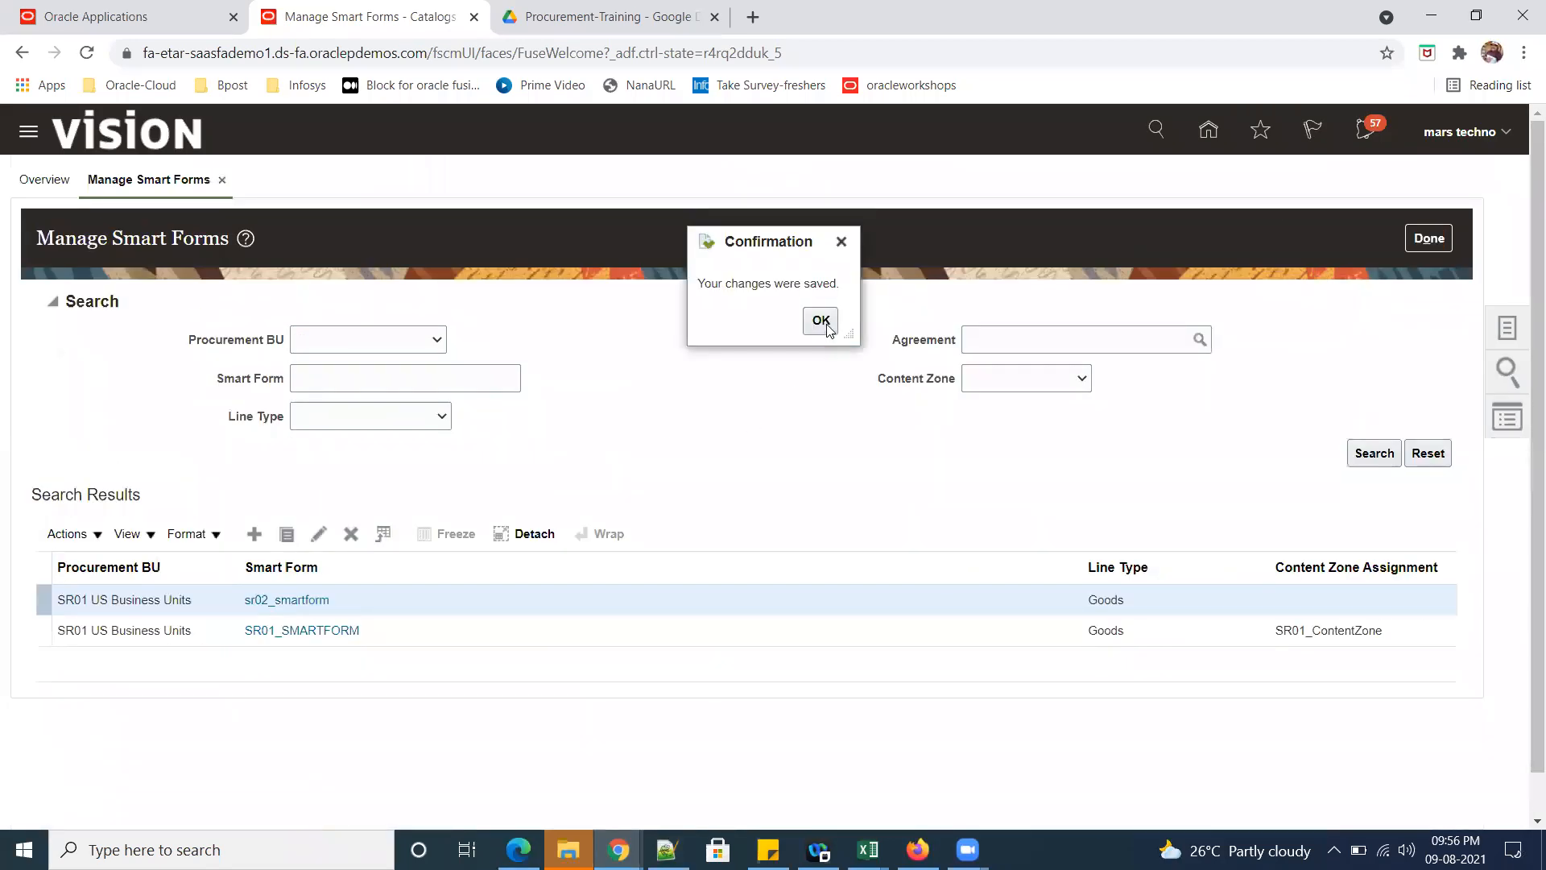
pyautogui.click(820, 319)
pyautogui.click(1371, 455)
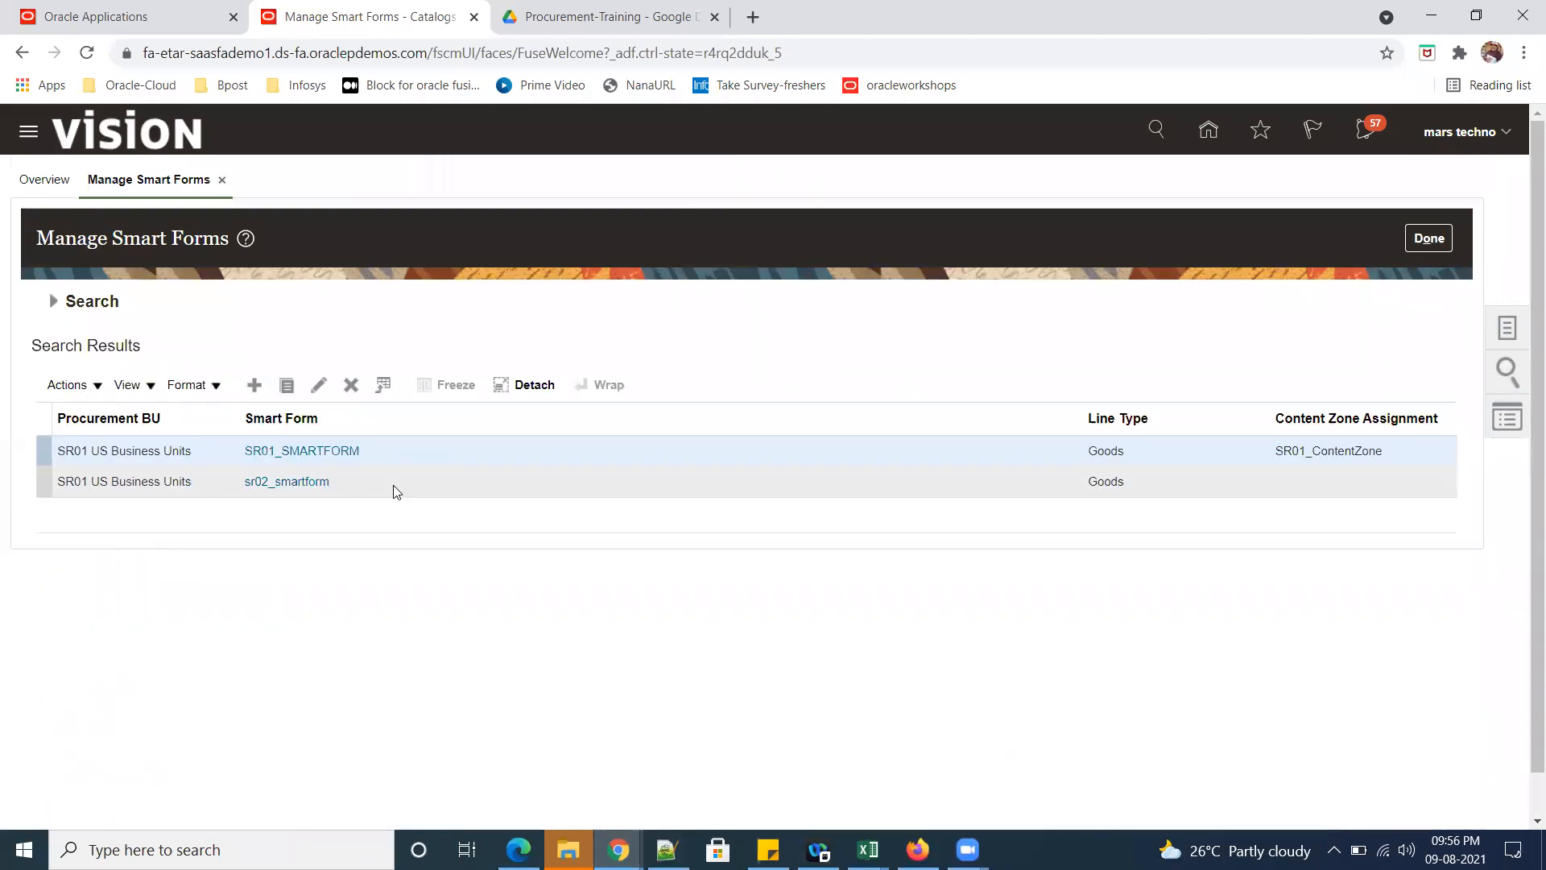
# Leave the smart forms list and open SR01_ContentZone for editing from the content zone management page.
pyautogui.click(422, 483)
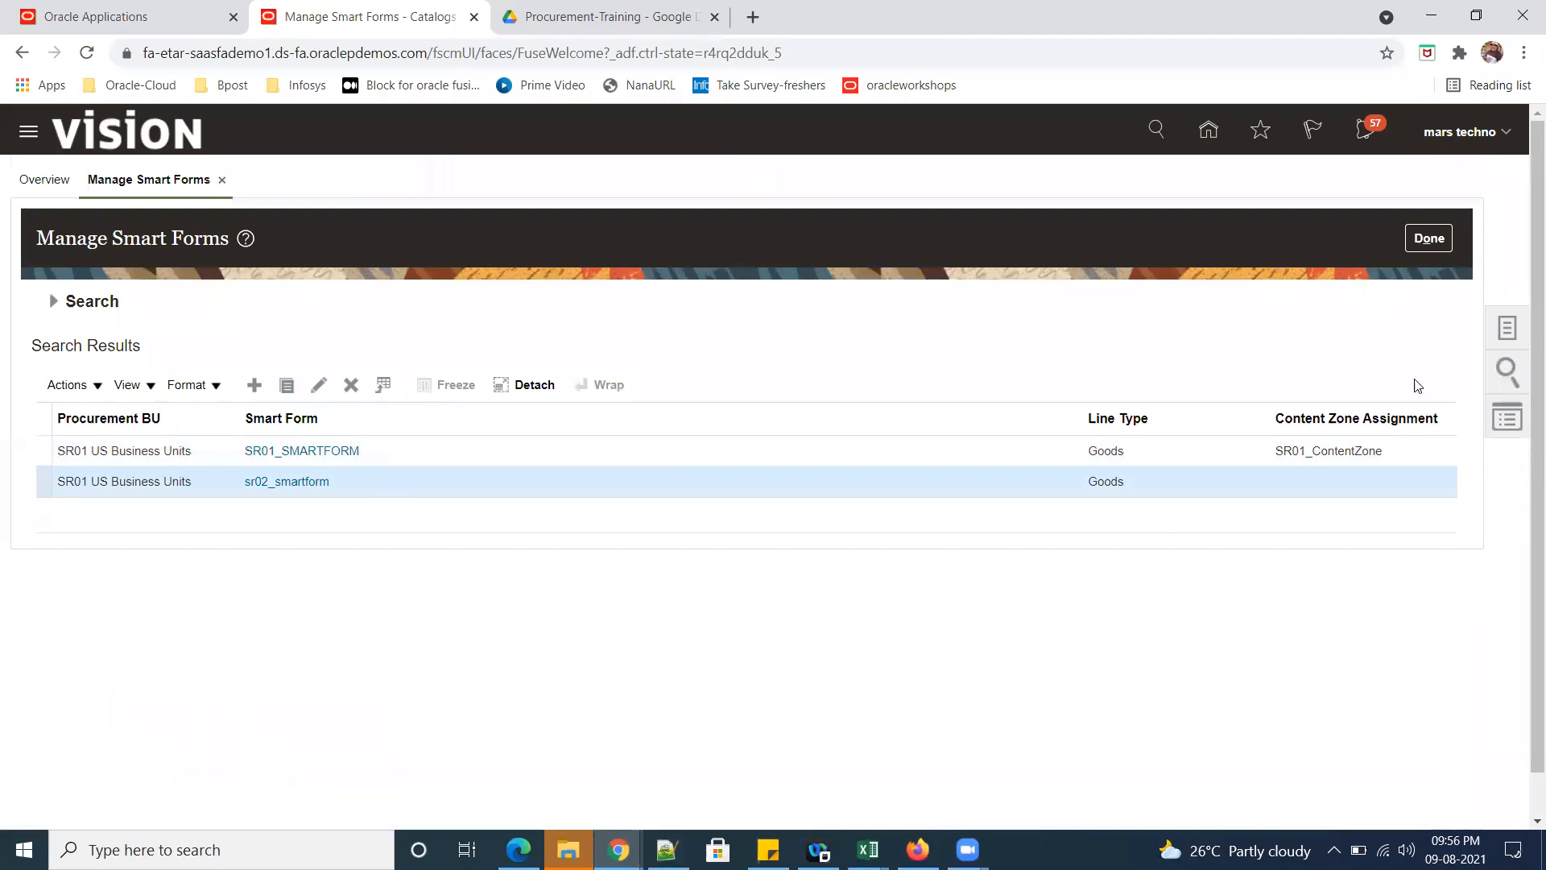
pyautogui.click(1429, 239)
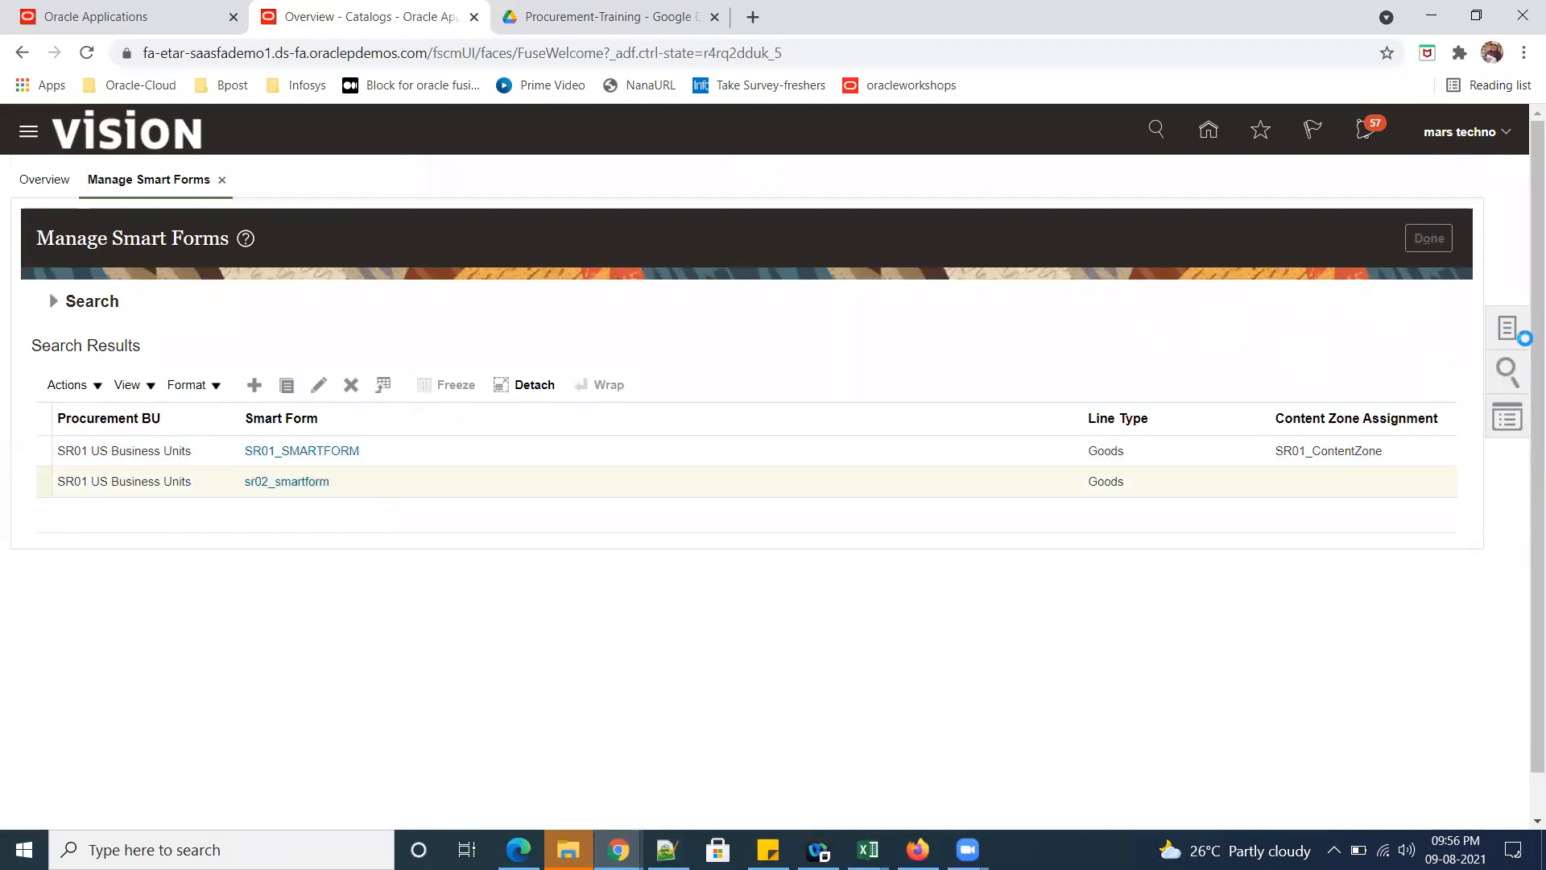
pyautogui.click(1507, 330)
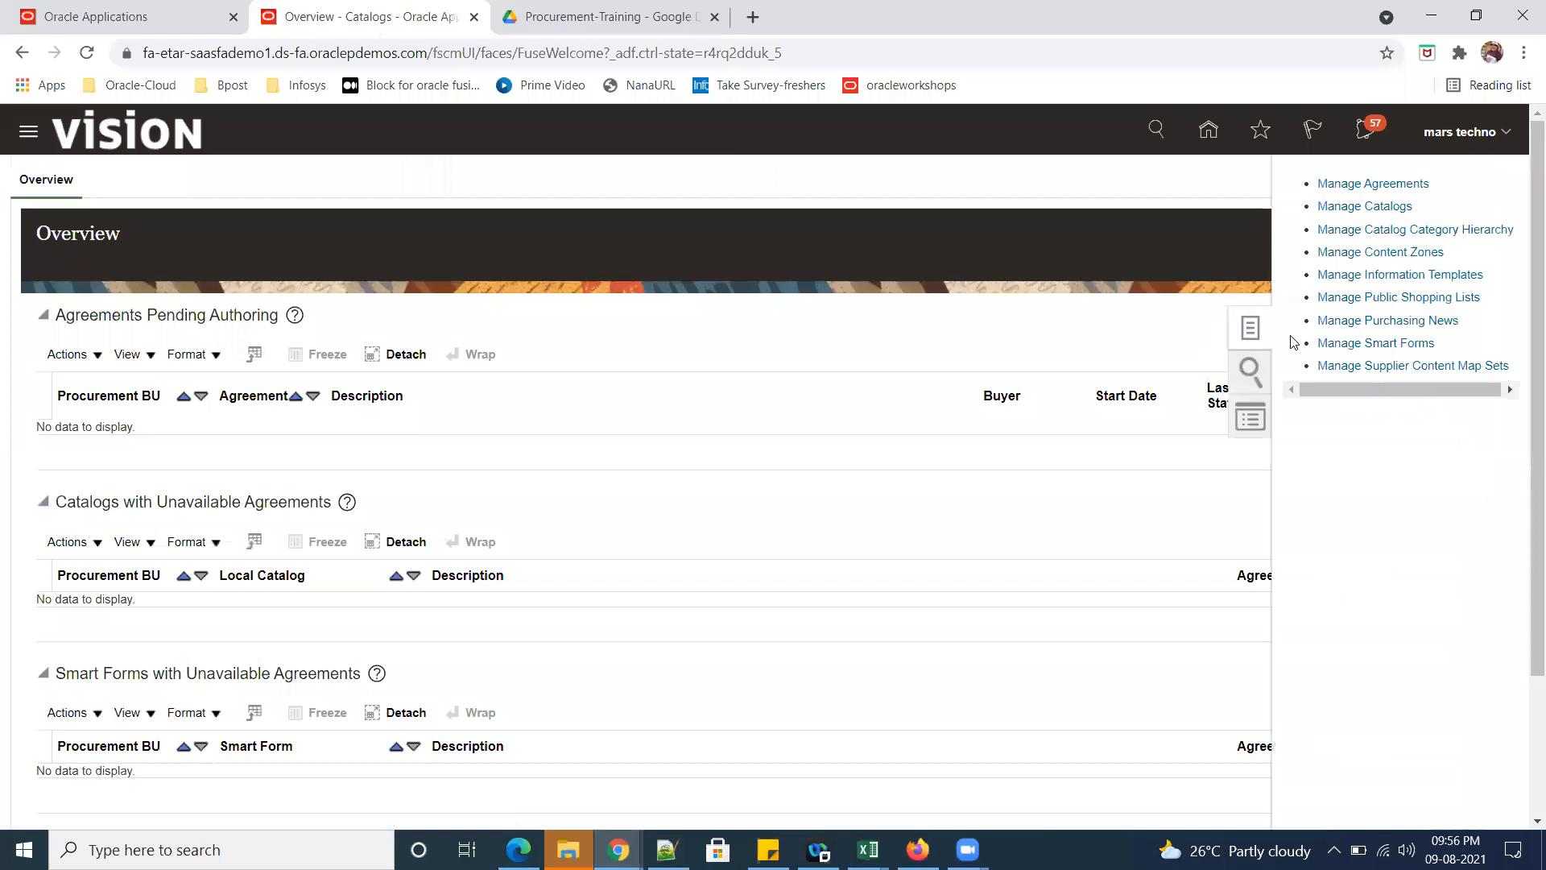
pyautogui.click(1380, 252)
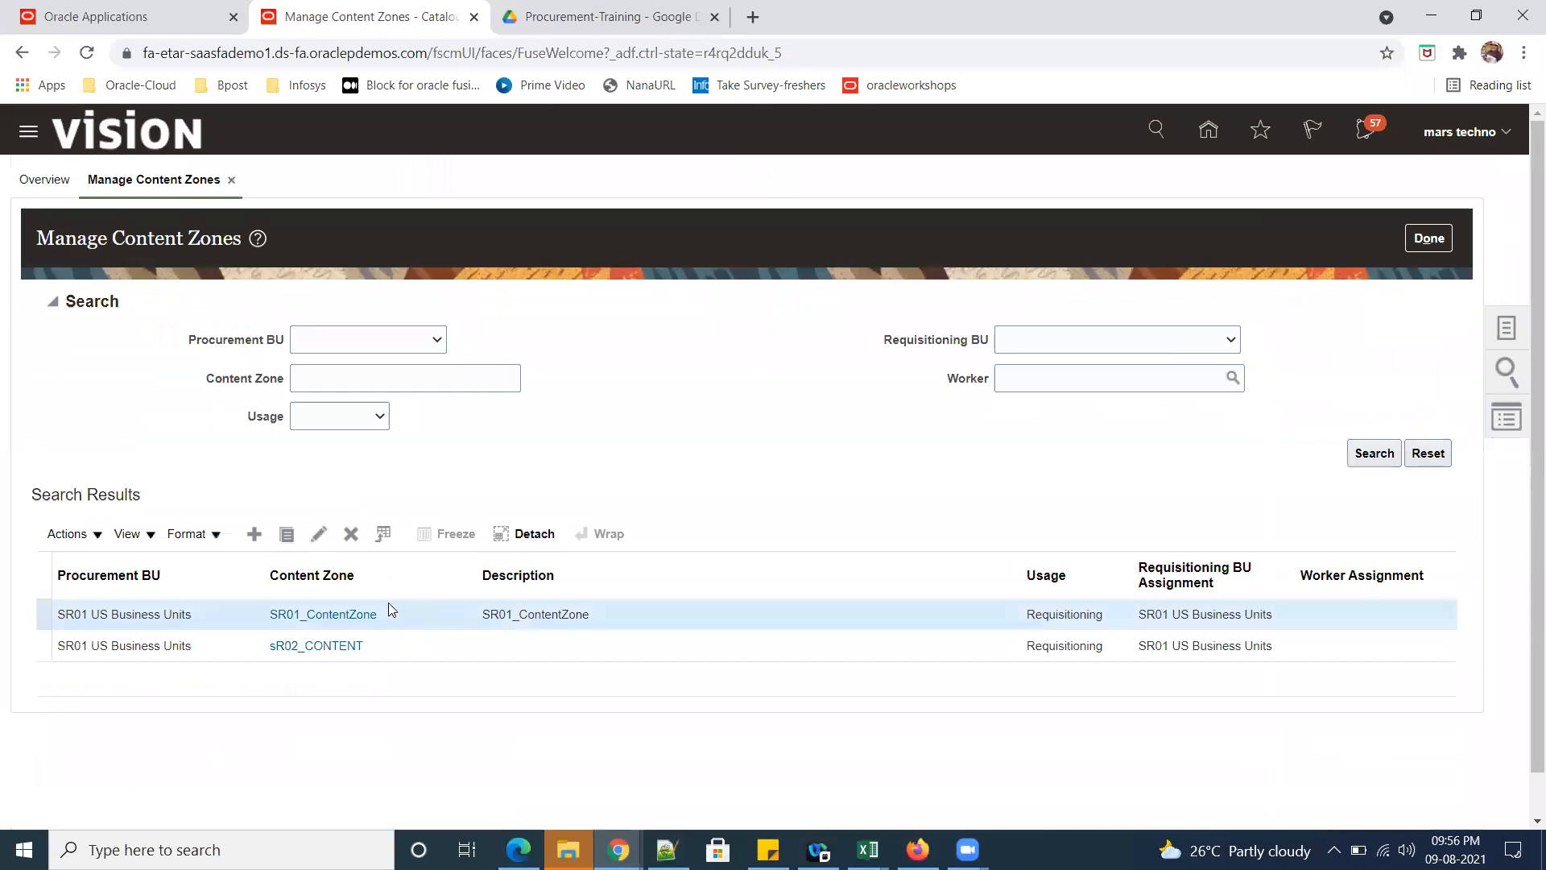
pyautogui.click(335, 621)
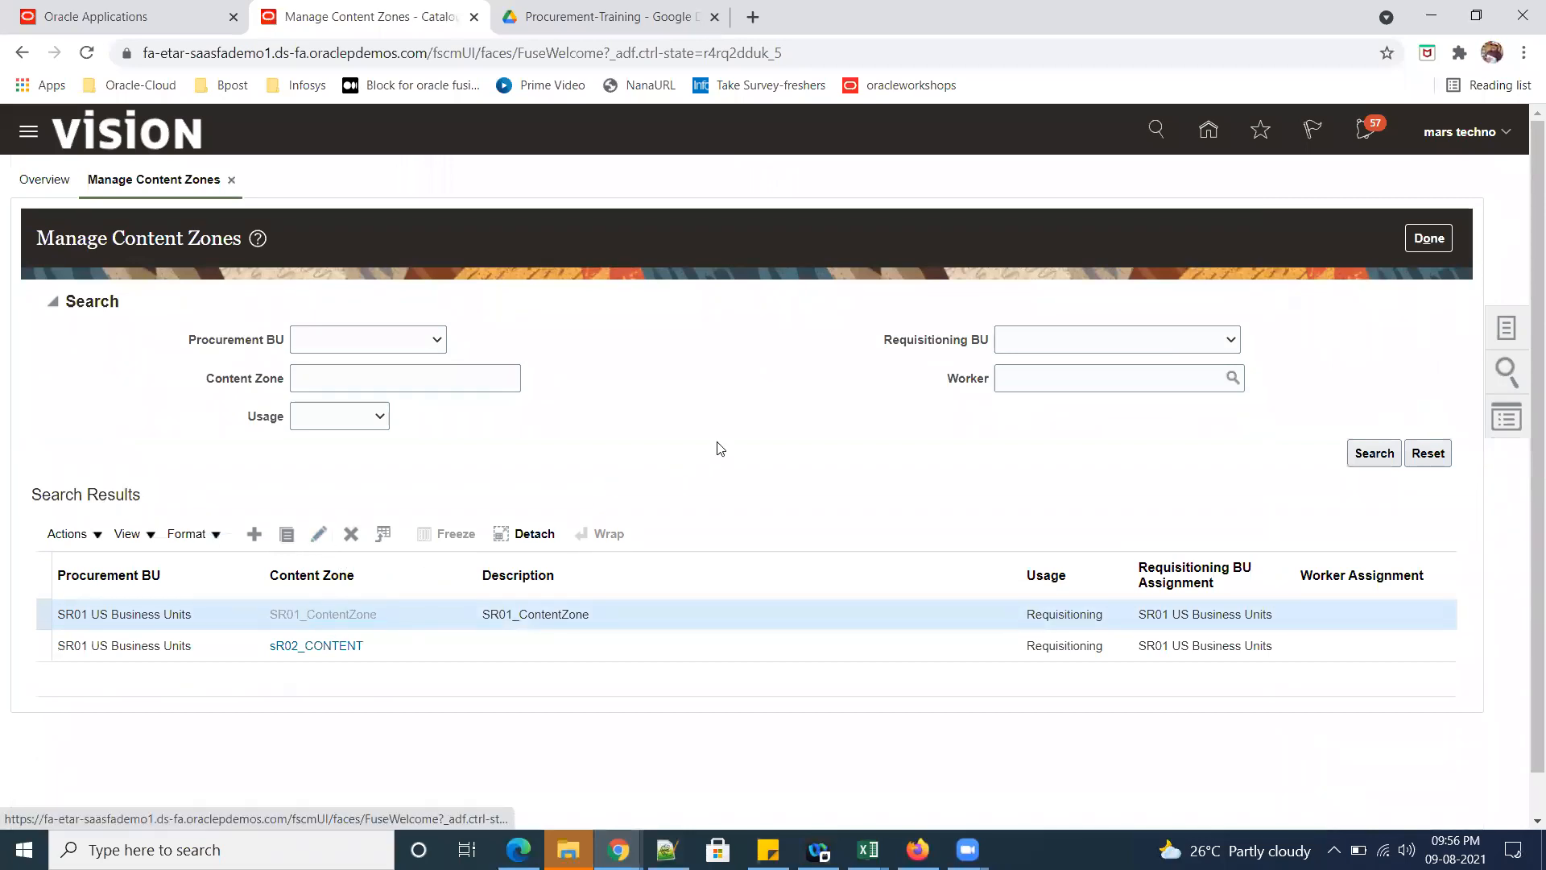
# Add sr02_smartform to the content zone's smart forms.
pyautogui.scroll(-6, 743, 530)
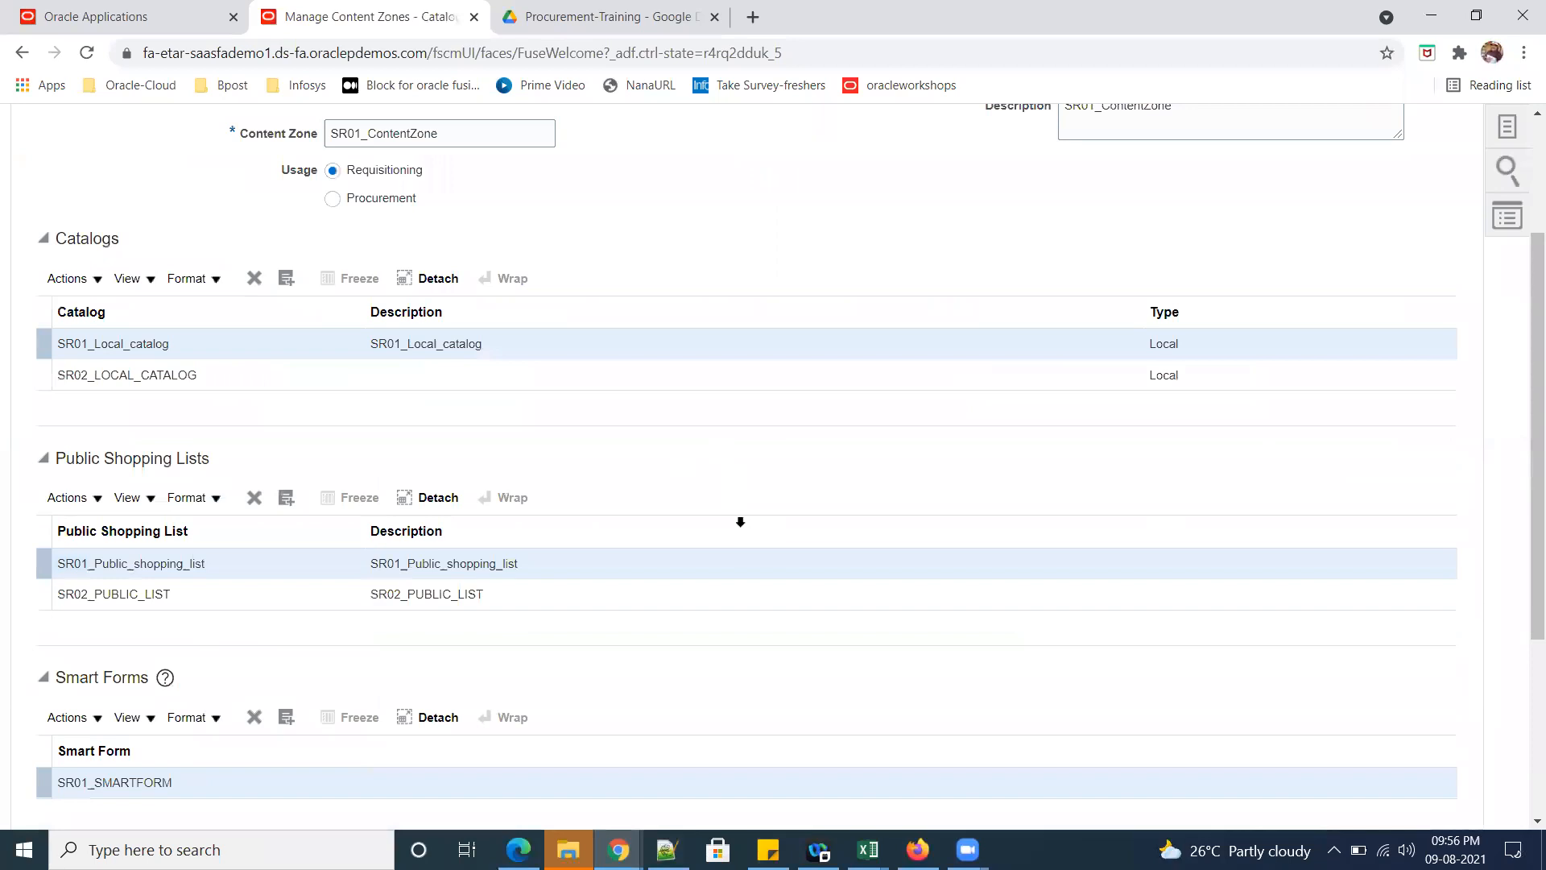
pyautogui.click(287, 416)
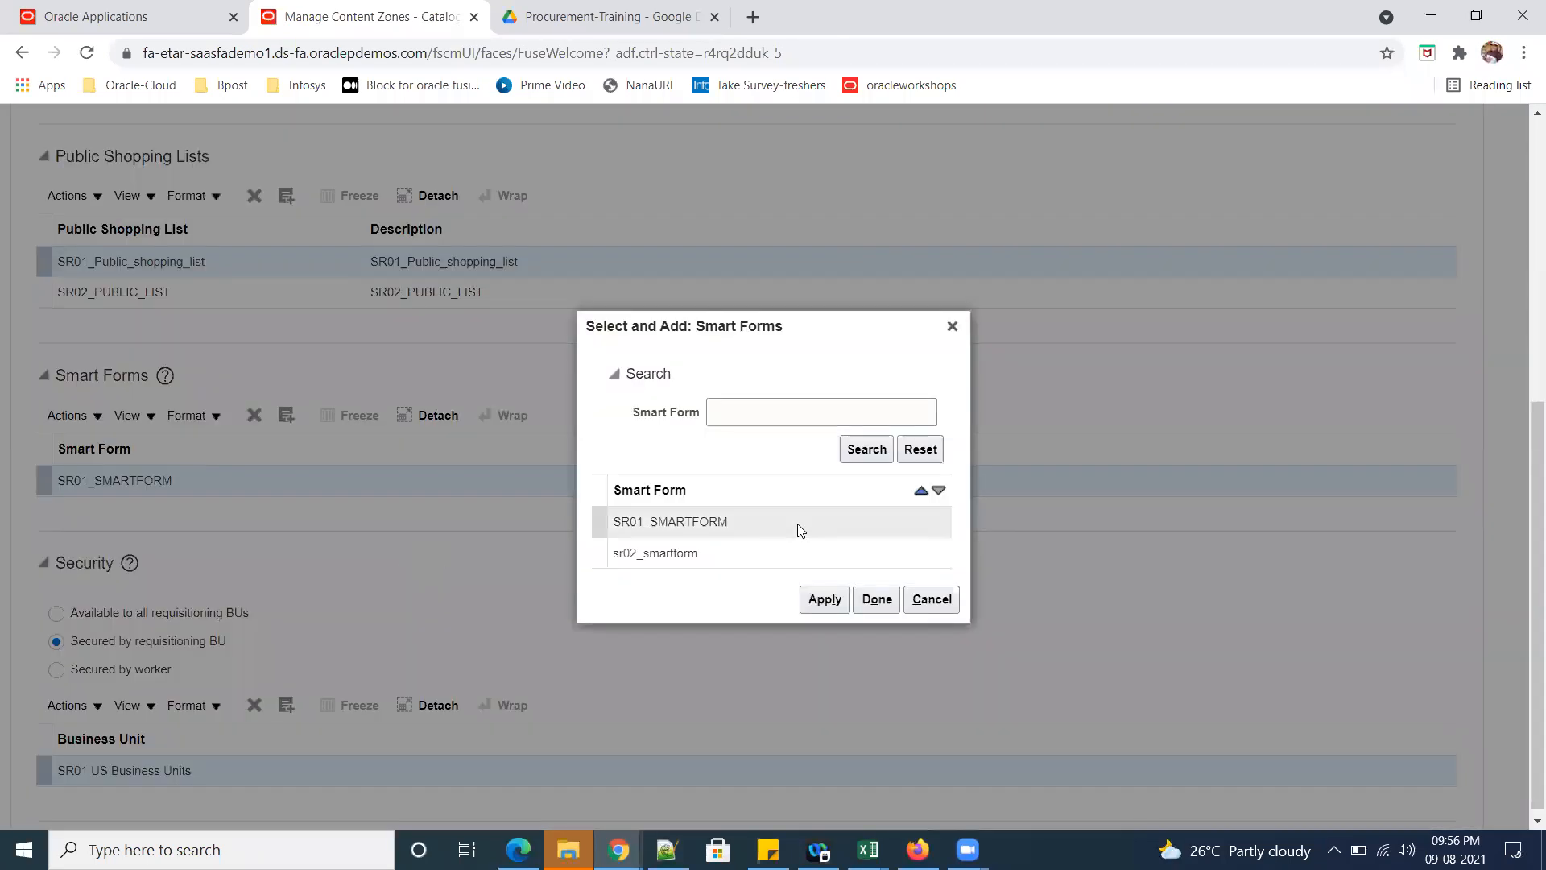
pyautogui.click(773, 562)
pyautogui.click(825, 599)
pyautogui.click(877, 599)
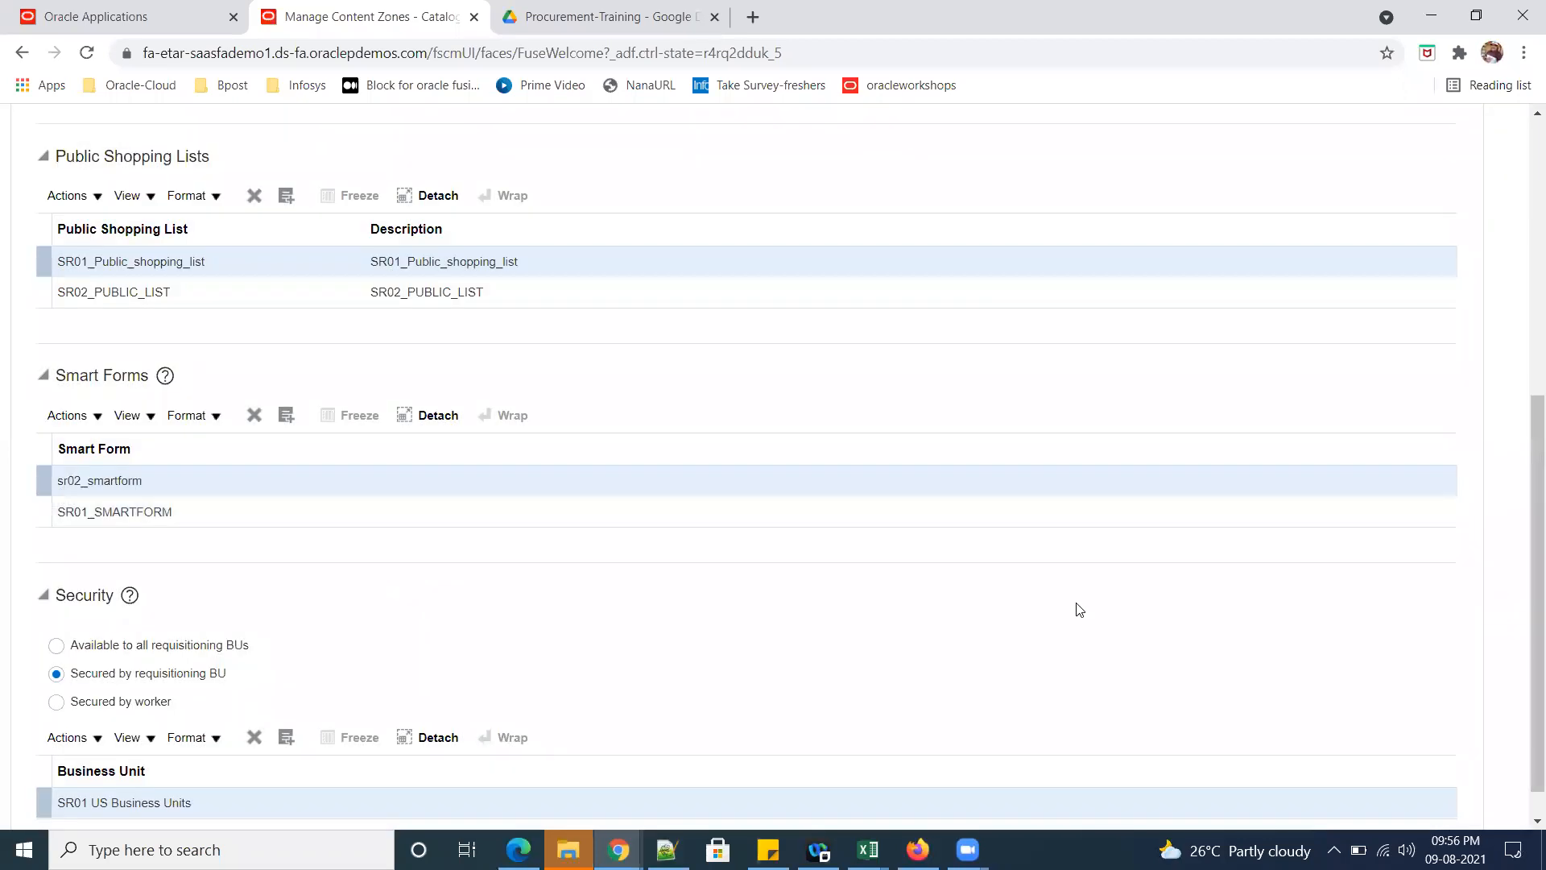
# Save and close the content zone, acknowledge the confirmation, and finish managing content zones.
pyautogui.scroll(6, 1079, 609)
pyautogui.click(1338, 233)
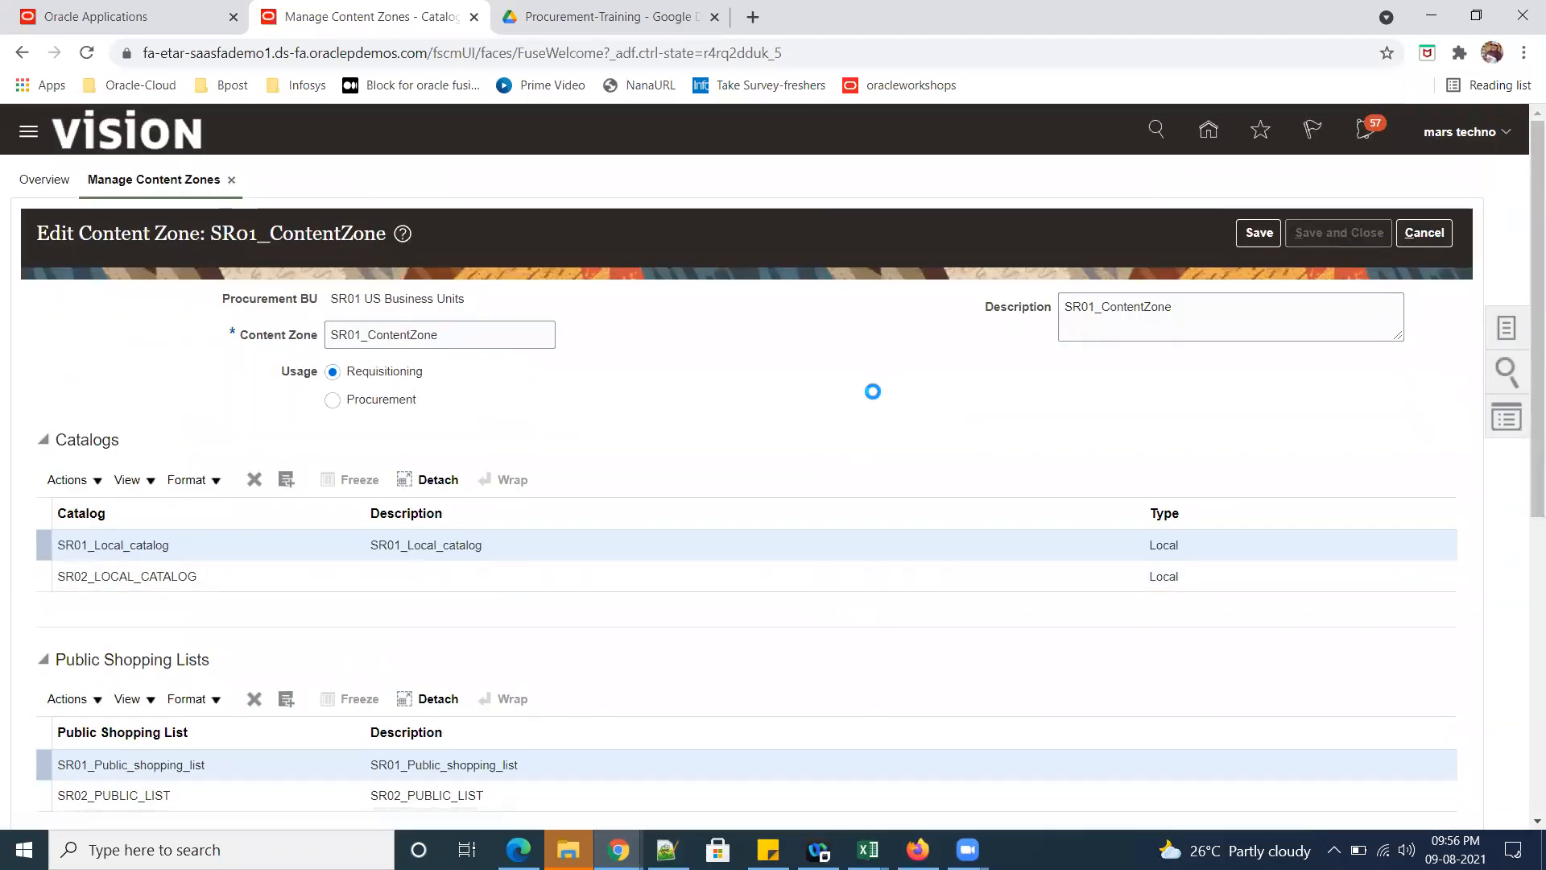
pyautogui.click(819, 320)
pyautogui.click(1430, 238)
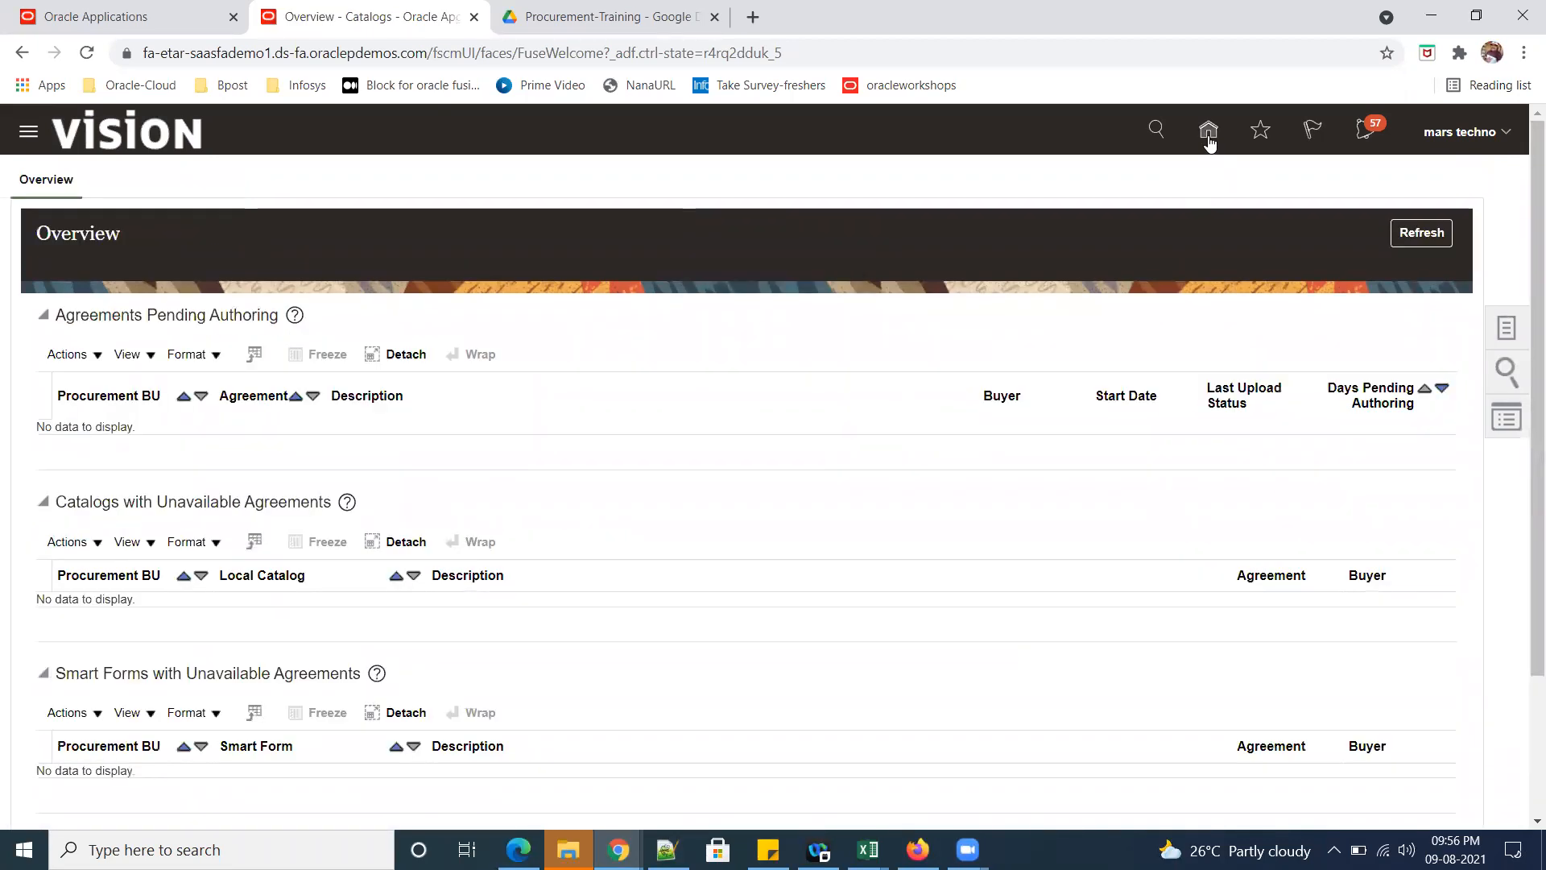
# Go to the requisition shop and open sr02_smartform from the request forms.
pyautogui.click(1208, 137)
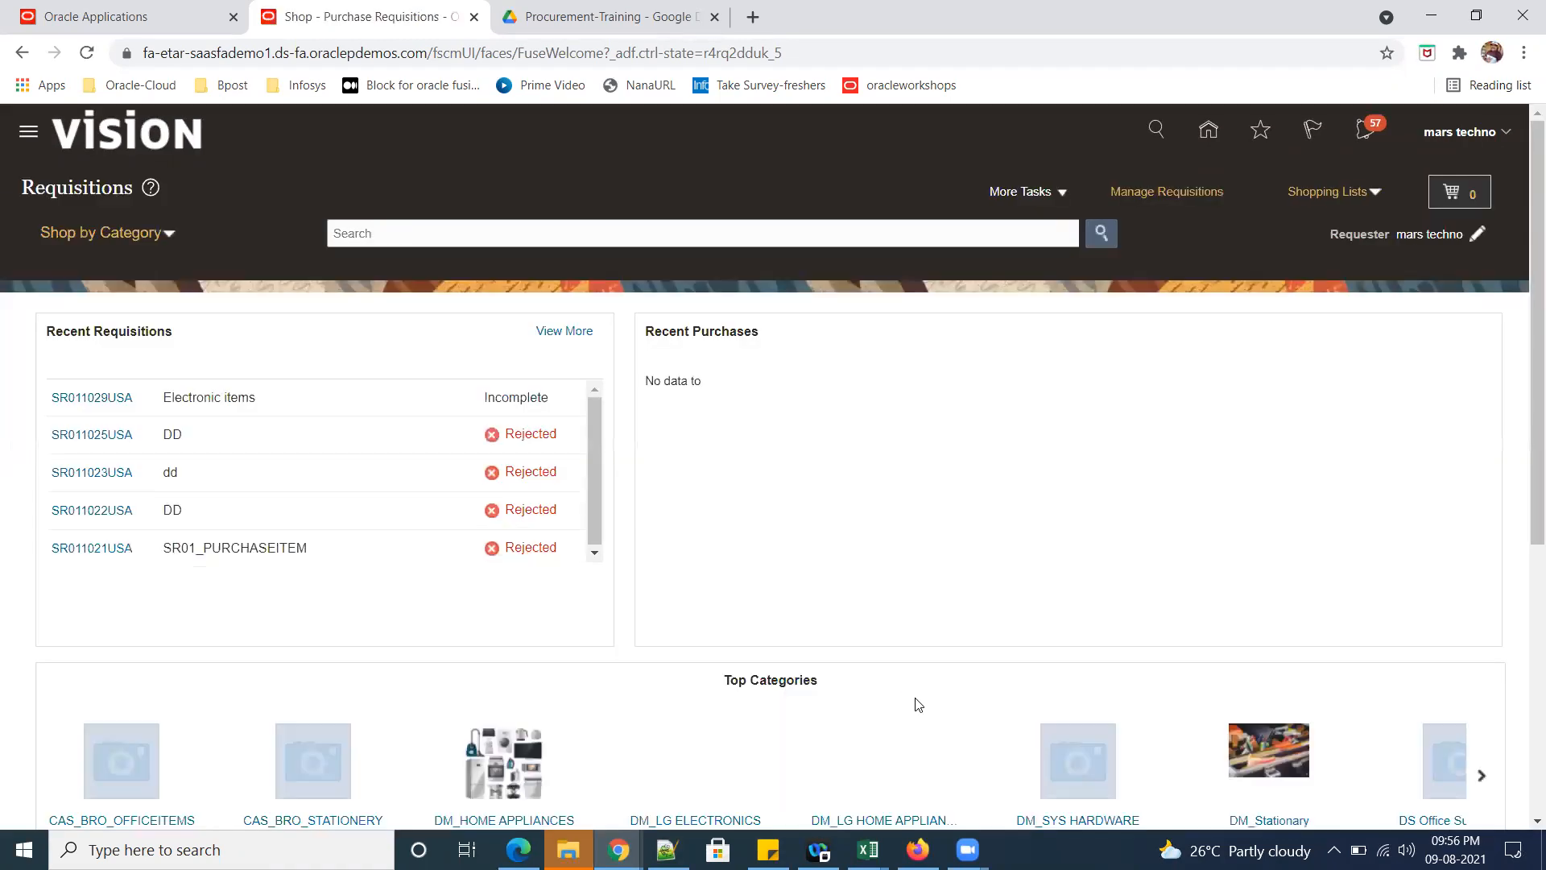
pyautogui.scroll(-5, 1029, 586)
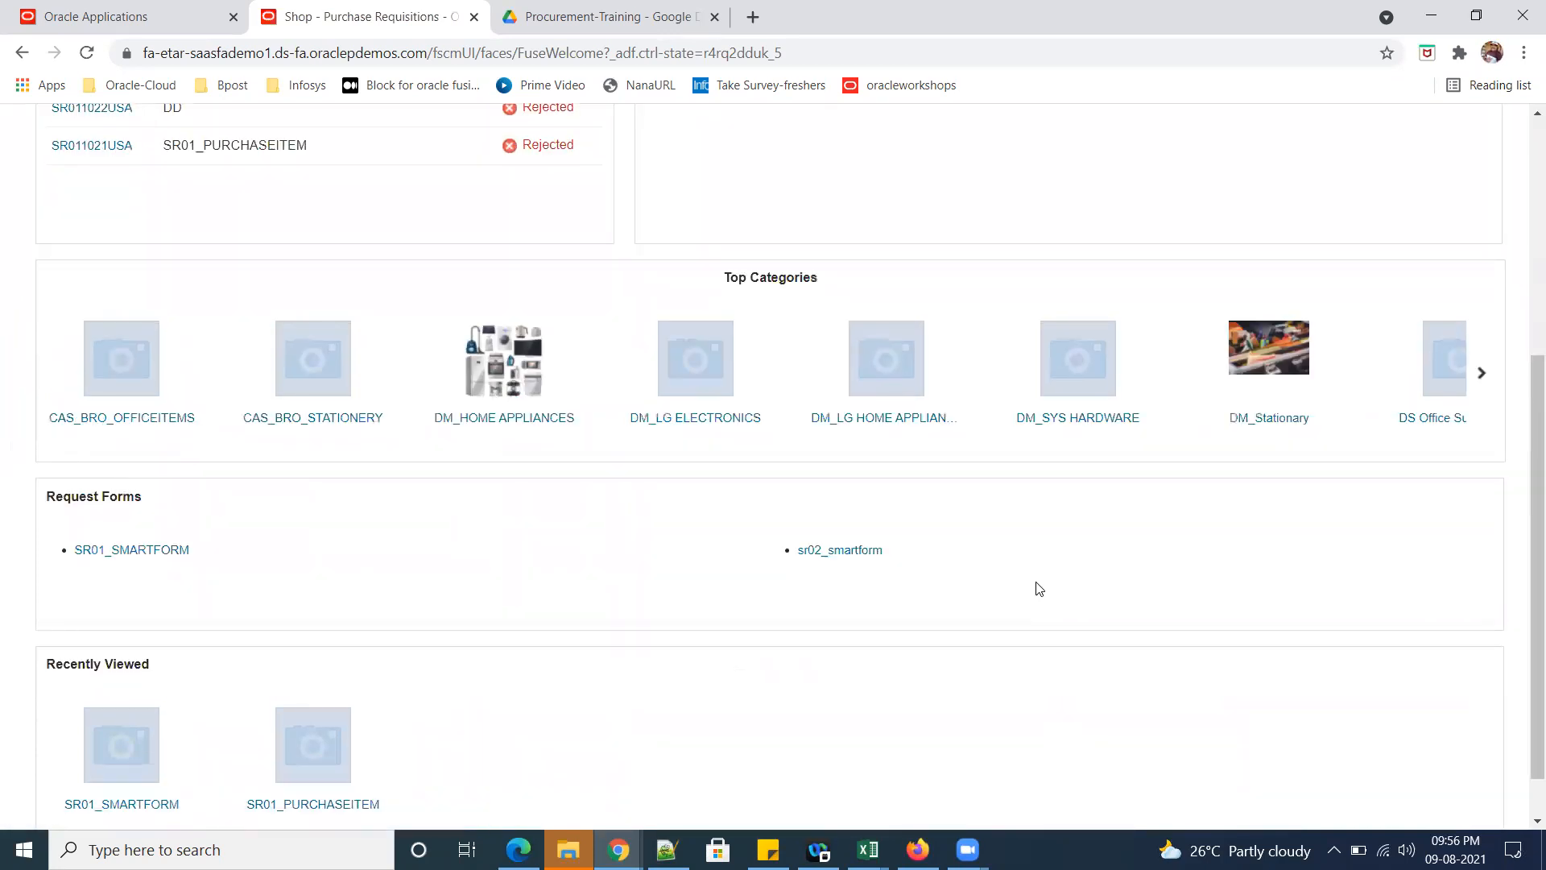
pyautogui.moveTo(47, 497); pyautogui.dragTo(159, 492)
pyautogui.click(159, 492)
pyautogui.moveTo(56, 497); pyautogui.dragTo(154, 500)
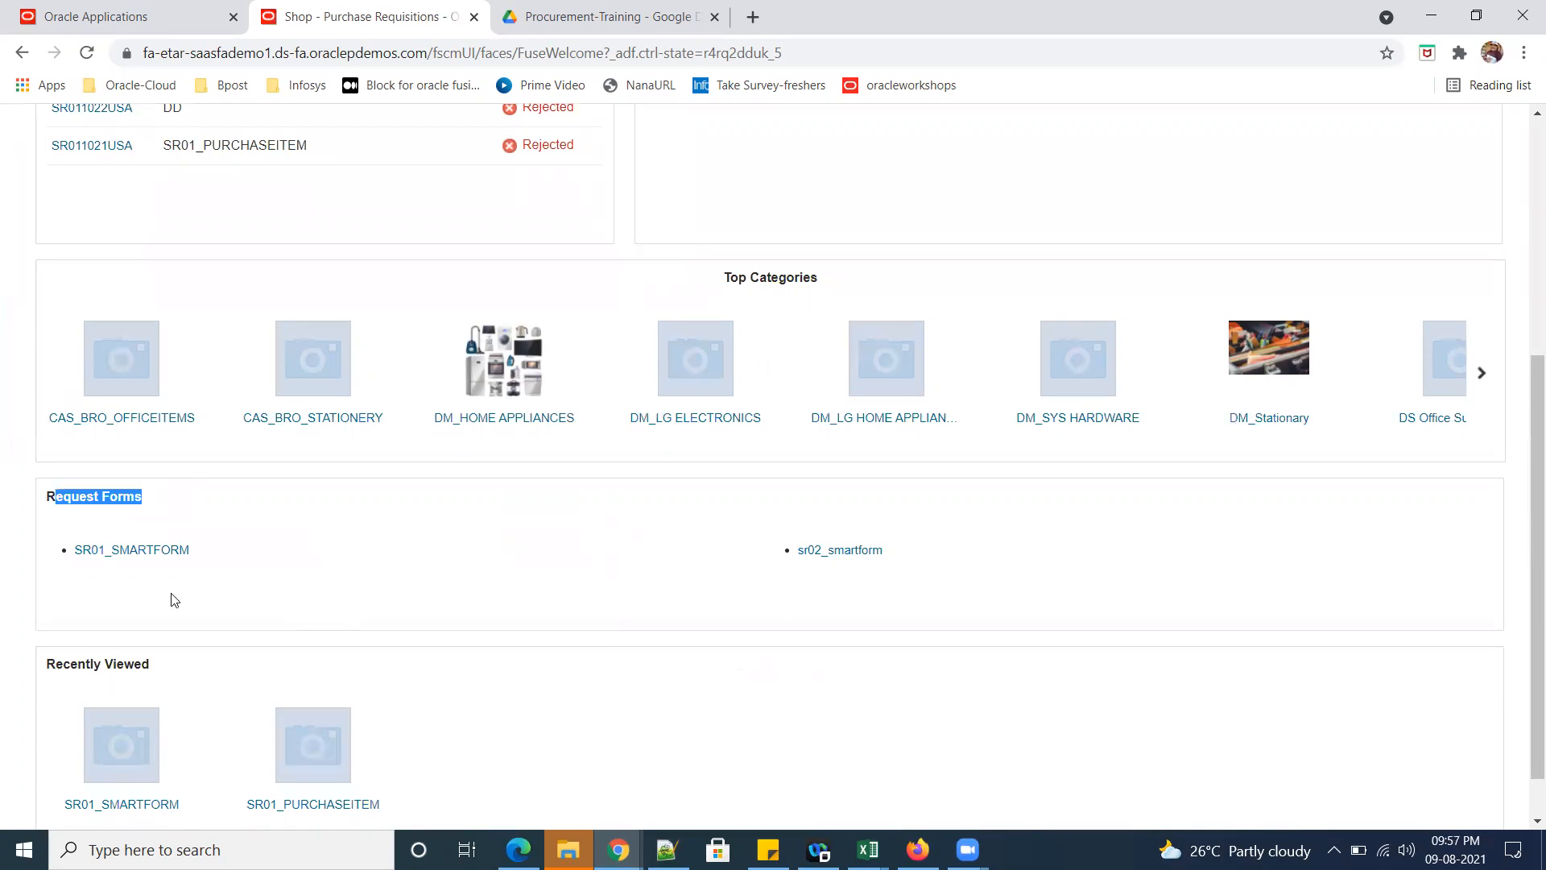
pyautogui.click(842, 554)
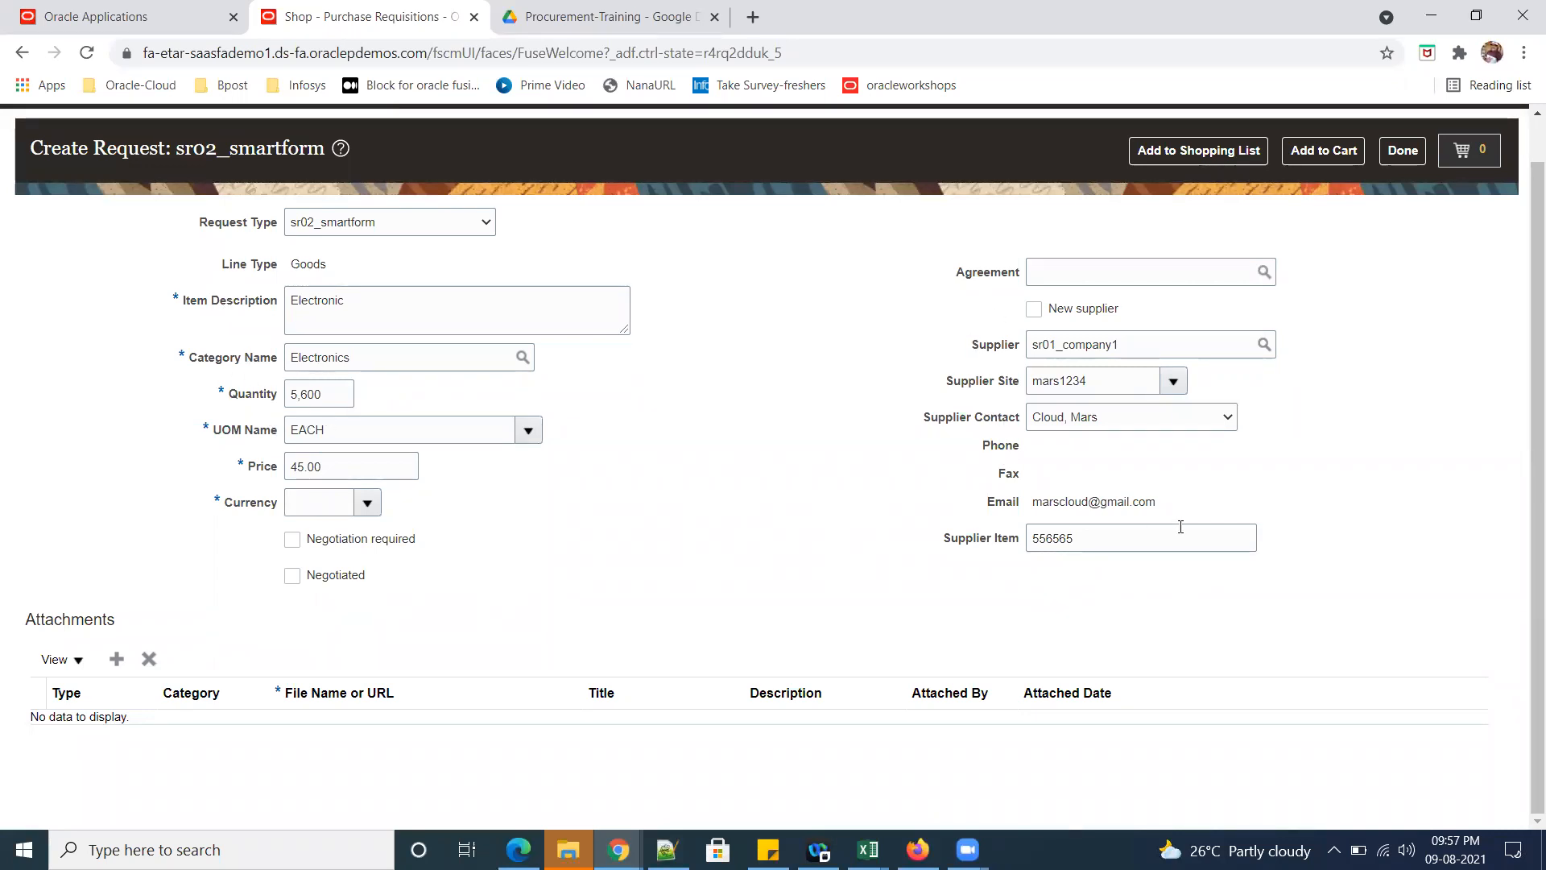
# Set the request's currency to USD and add the smart form item to the cart.
pyautogui.click(1312, 151)
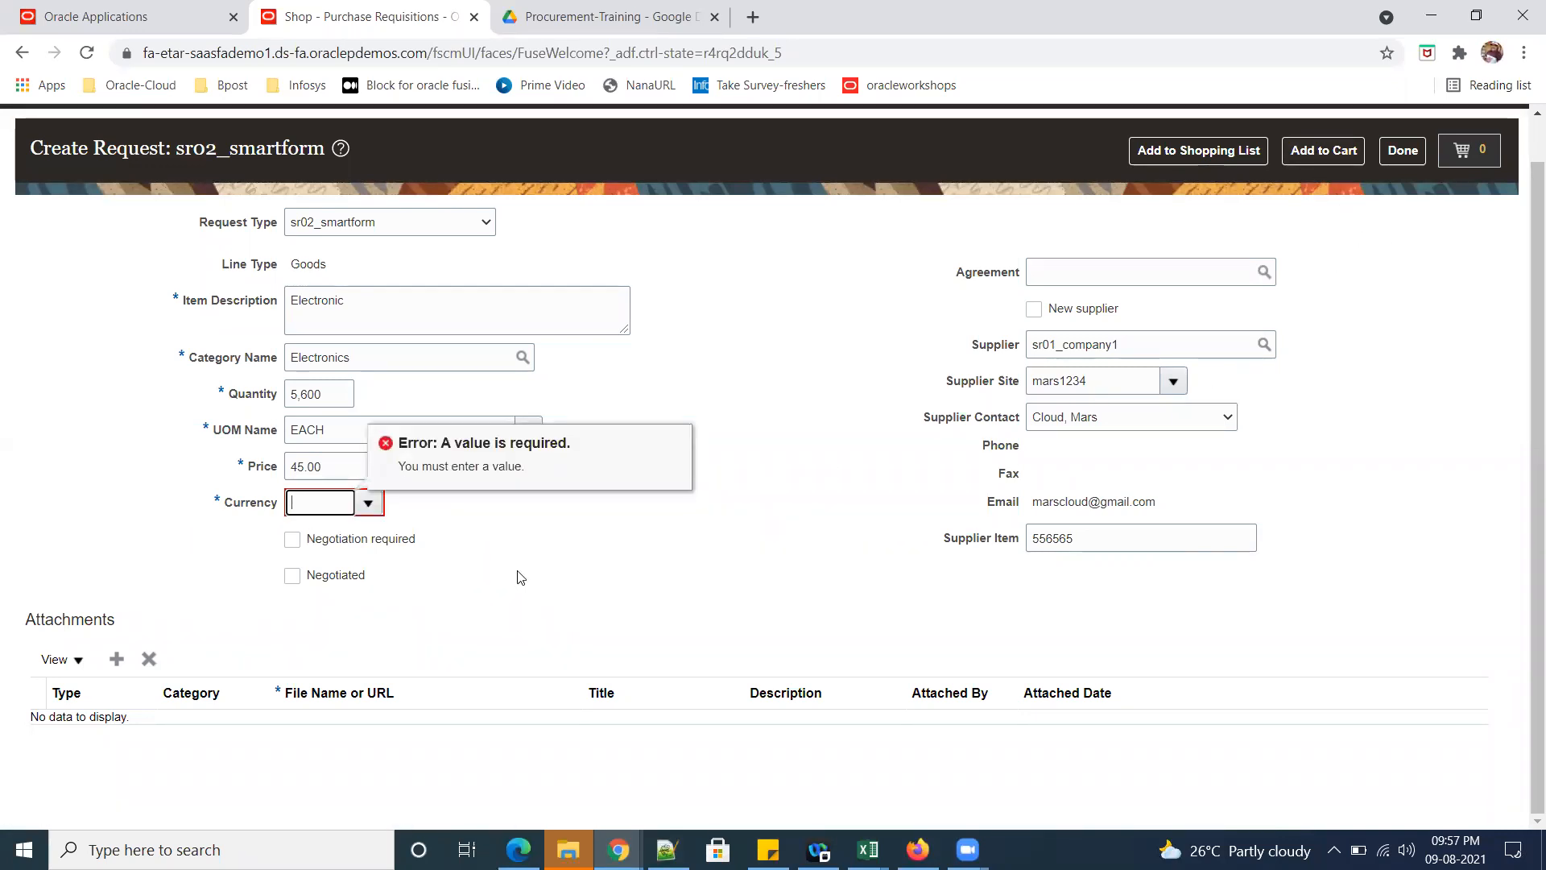
pyautogui.click(368, 503)
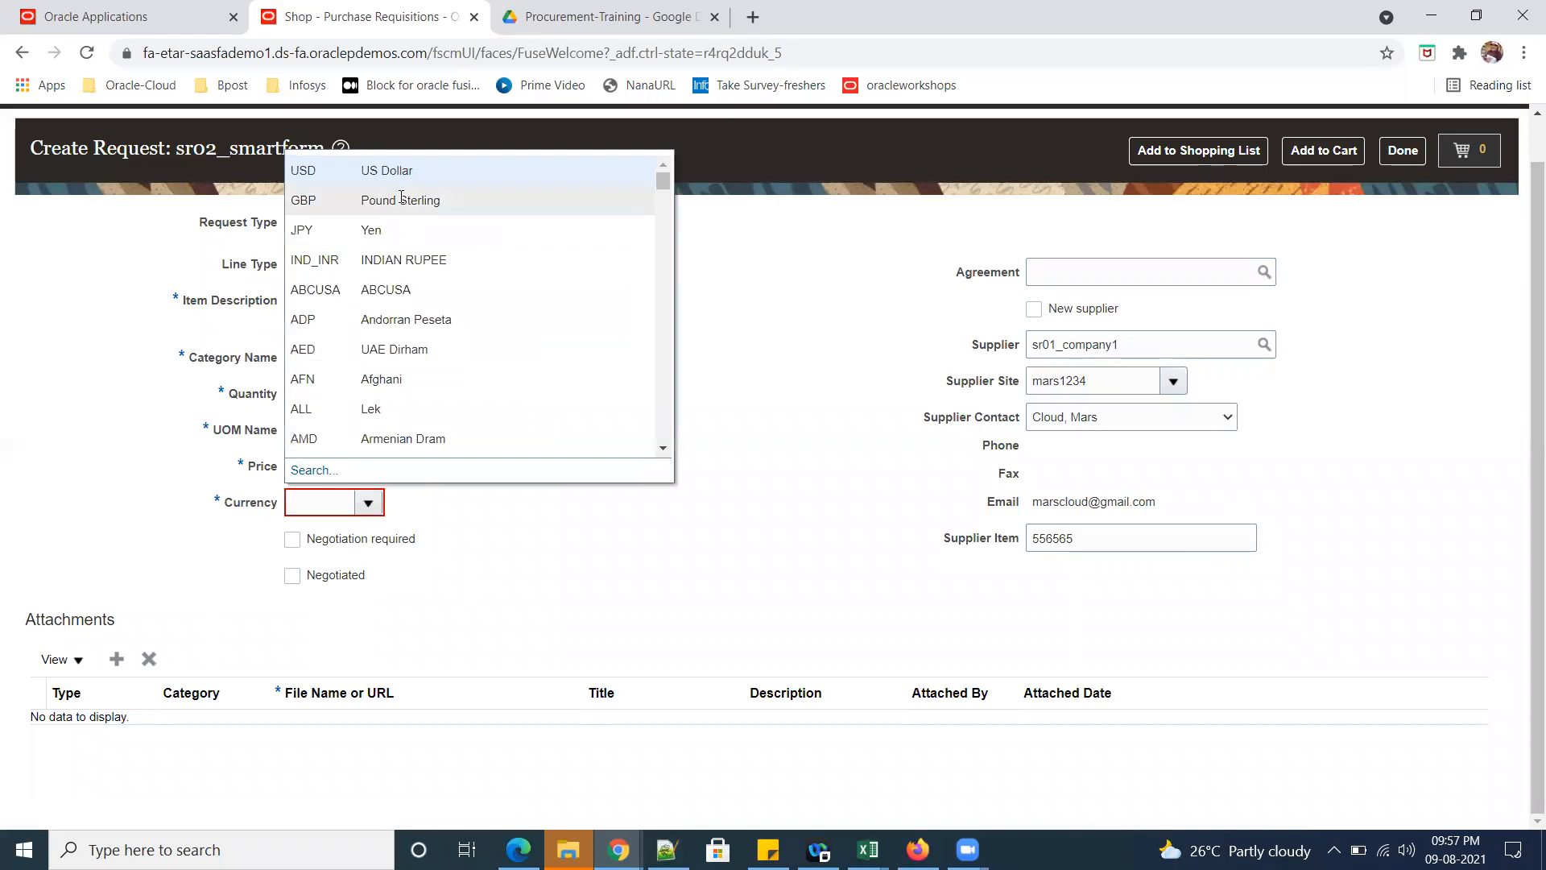
pyautogui.click(390, 171)
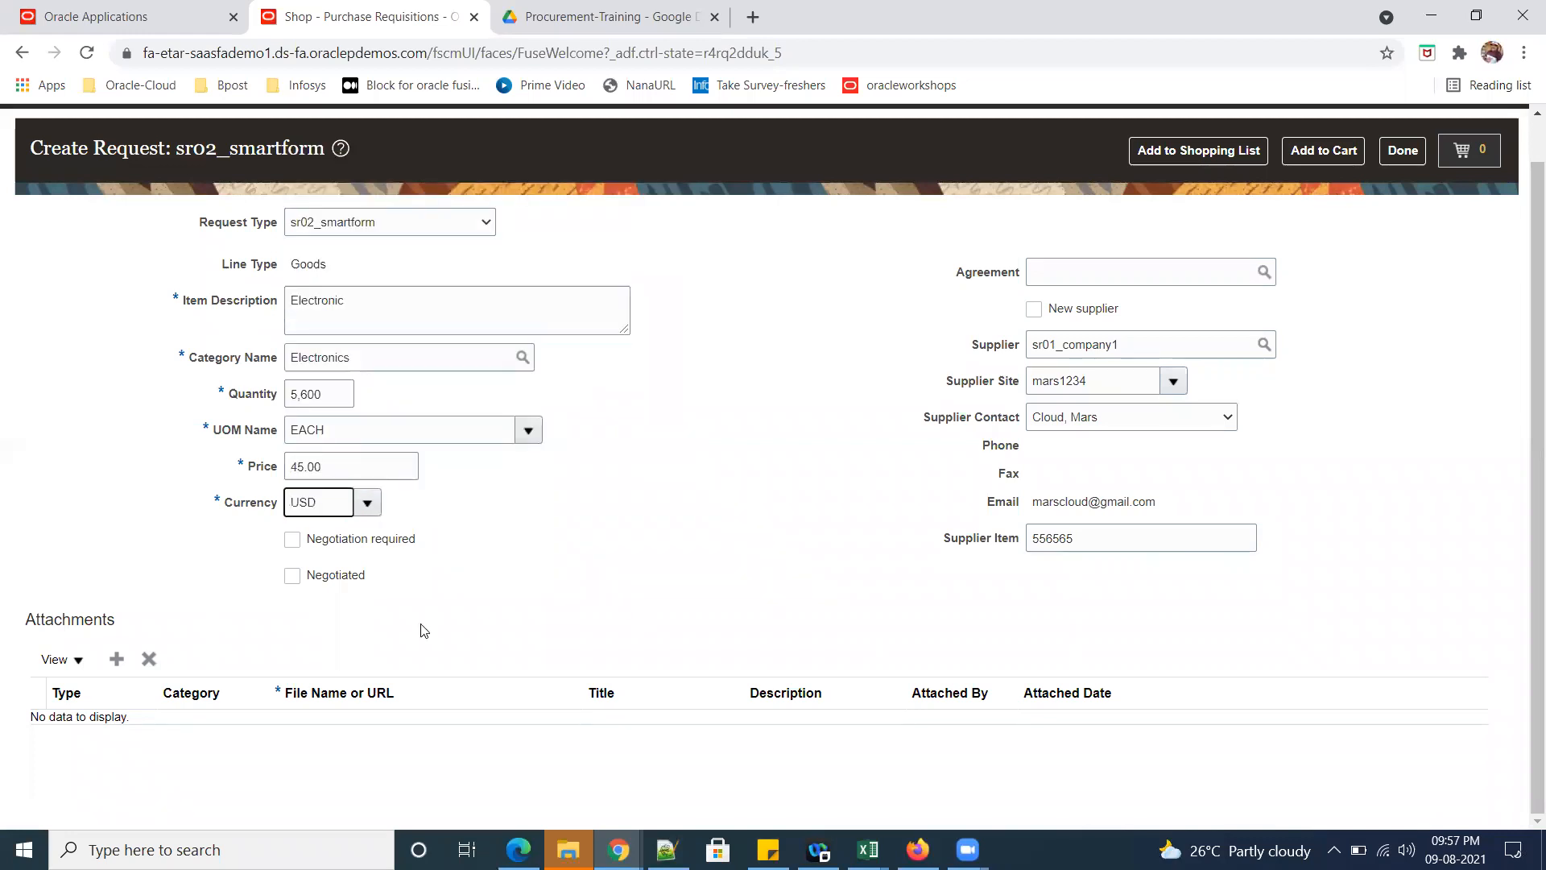
pyautogui.click(1320, 151)
# Return to the requisition shop through the home page and browse the Laptops category under Office Technology.
pyautogui.scroll(2, 1268, 260)
pyautogui.click(1209, 135)
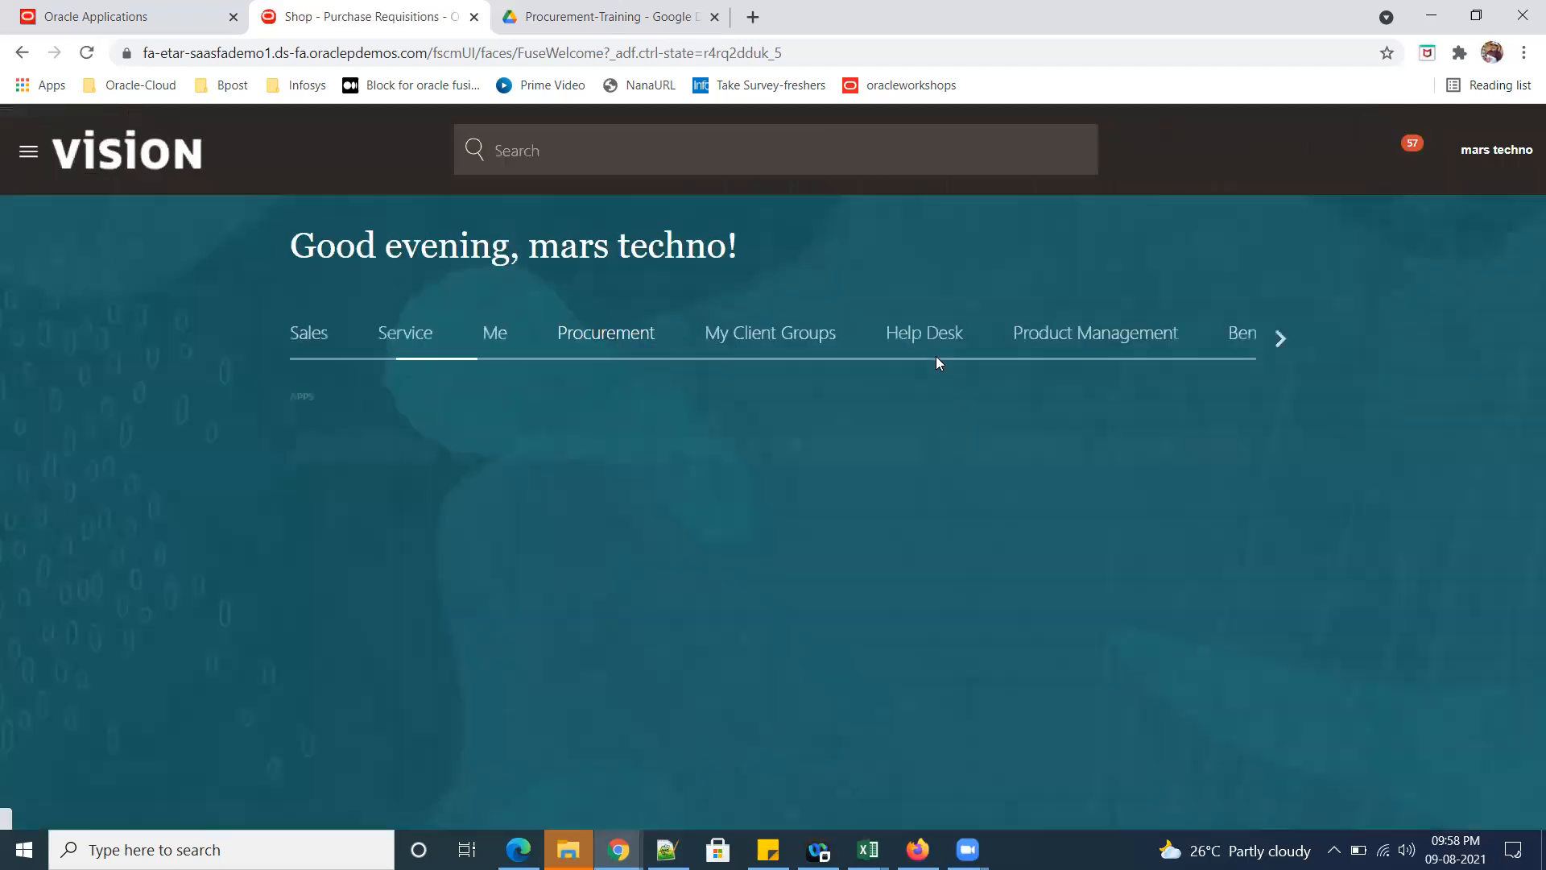
pyautogui.click(390, 514)
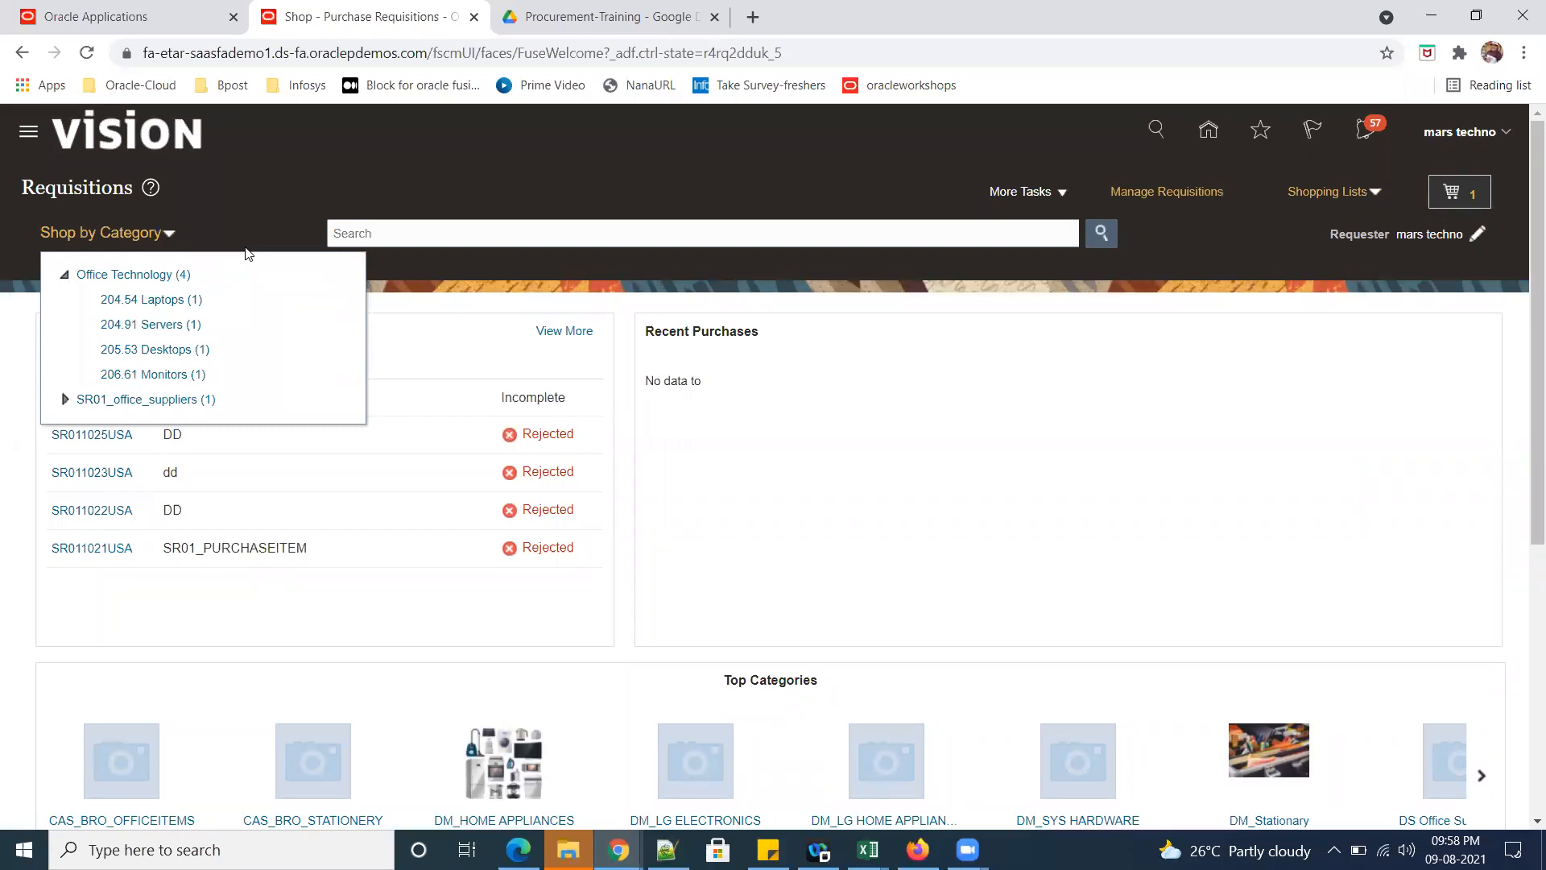
pyautogui.click(176, 307)
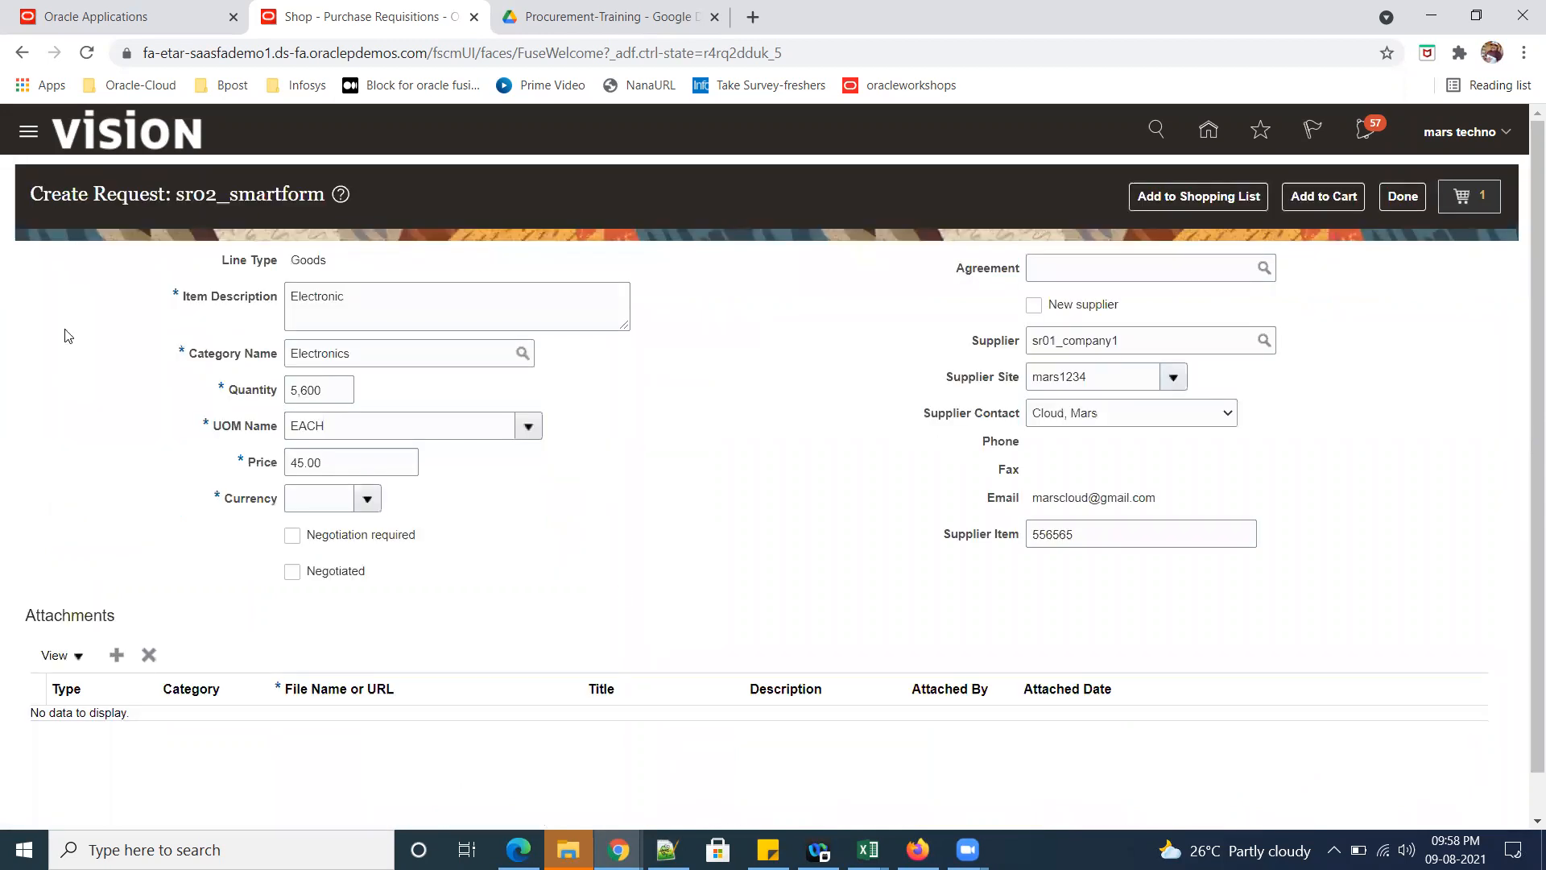
# Close the smart form request, review the shop's category hierarchy with Office Technology collapsed, and dismiss it.
pyautogui.click(1400, 199)
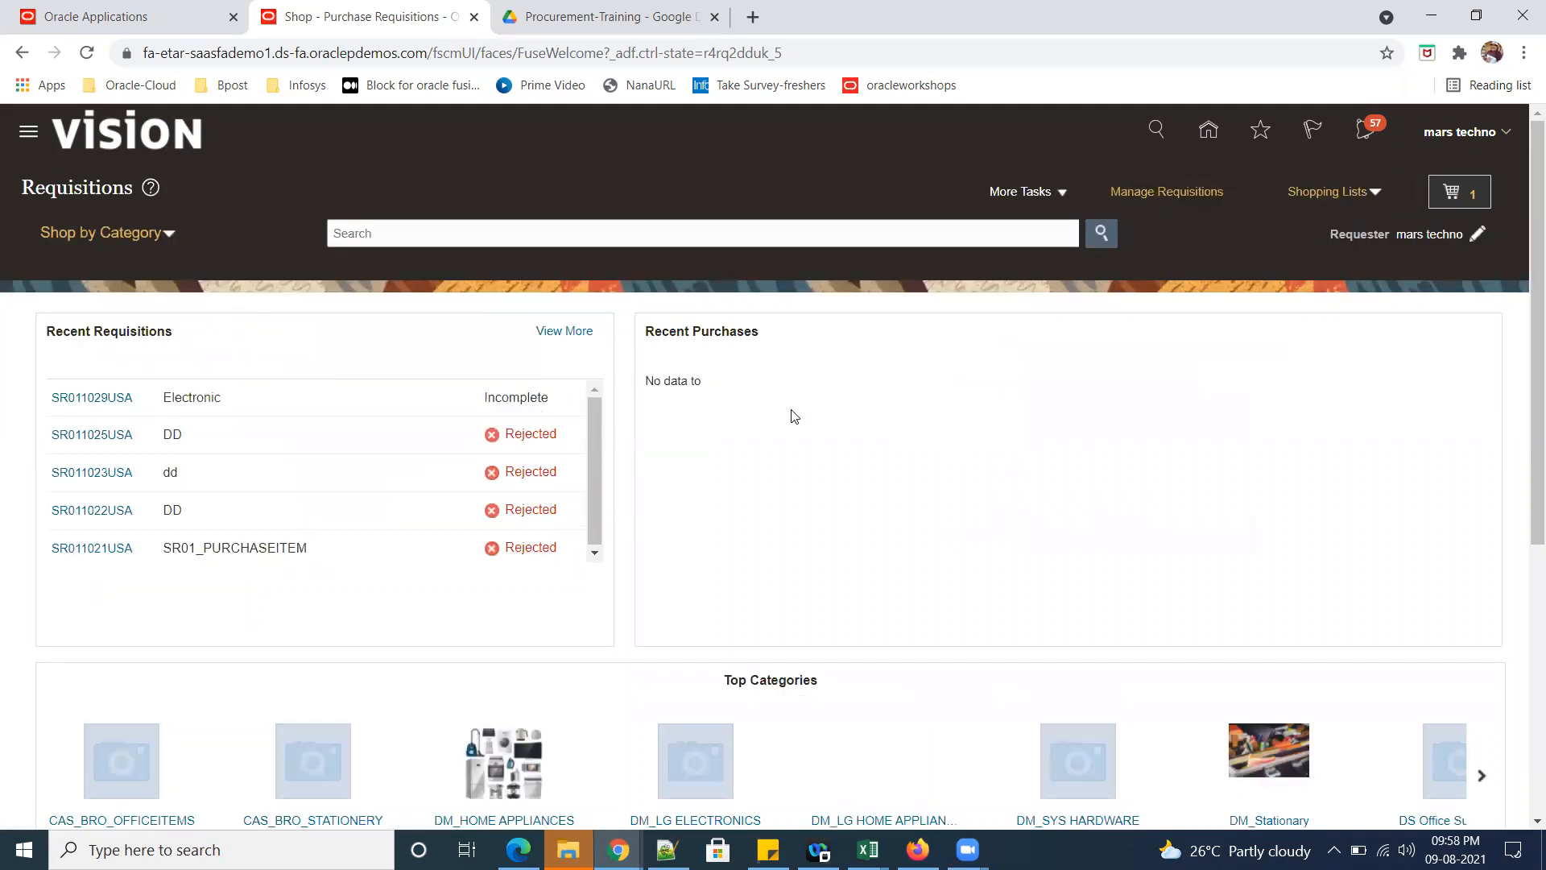
pyautogui.click(169, 237)
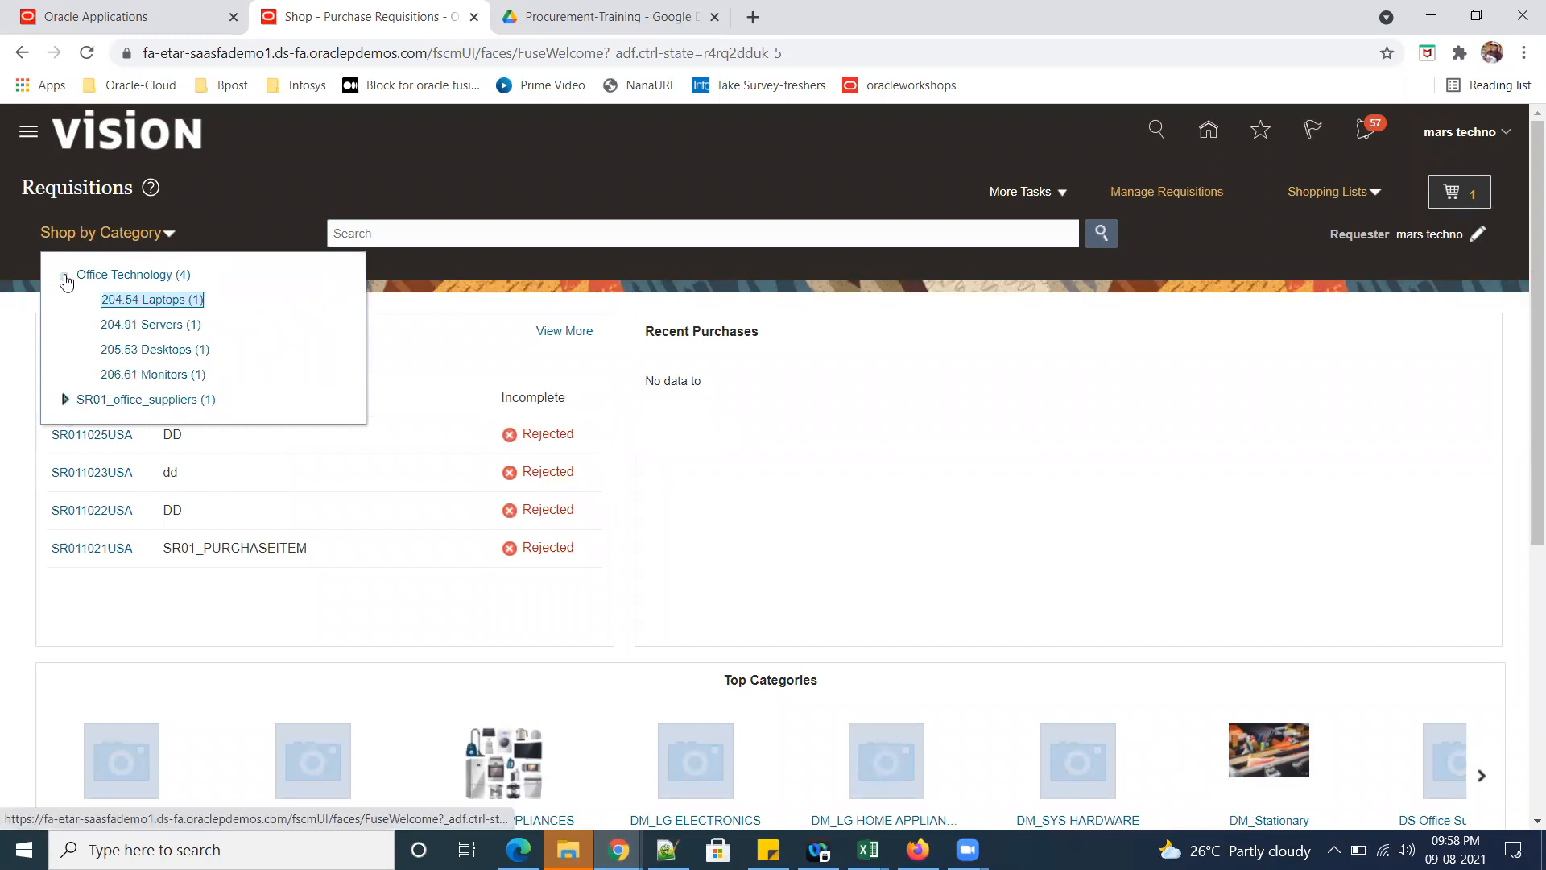
pyautogui.click(64, 275)
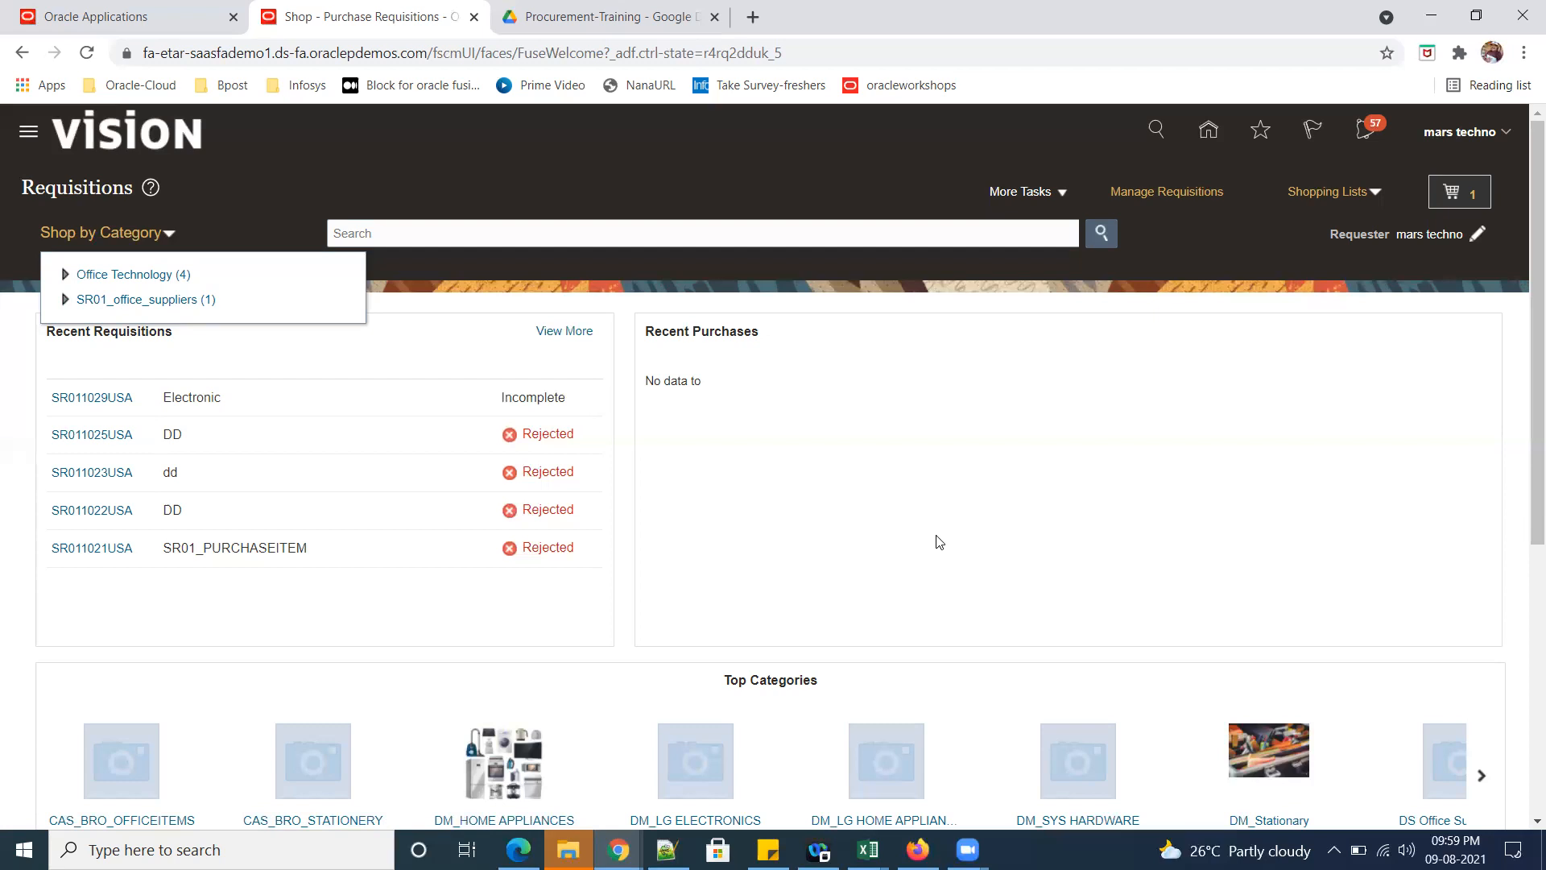
pyautogui.click(1003, 496)
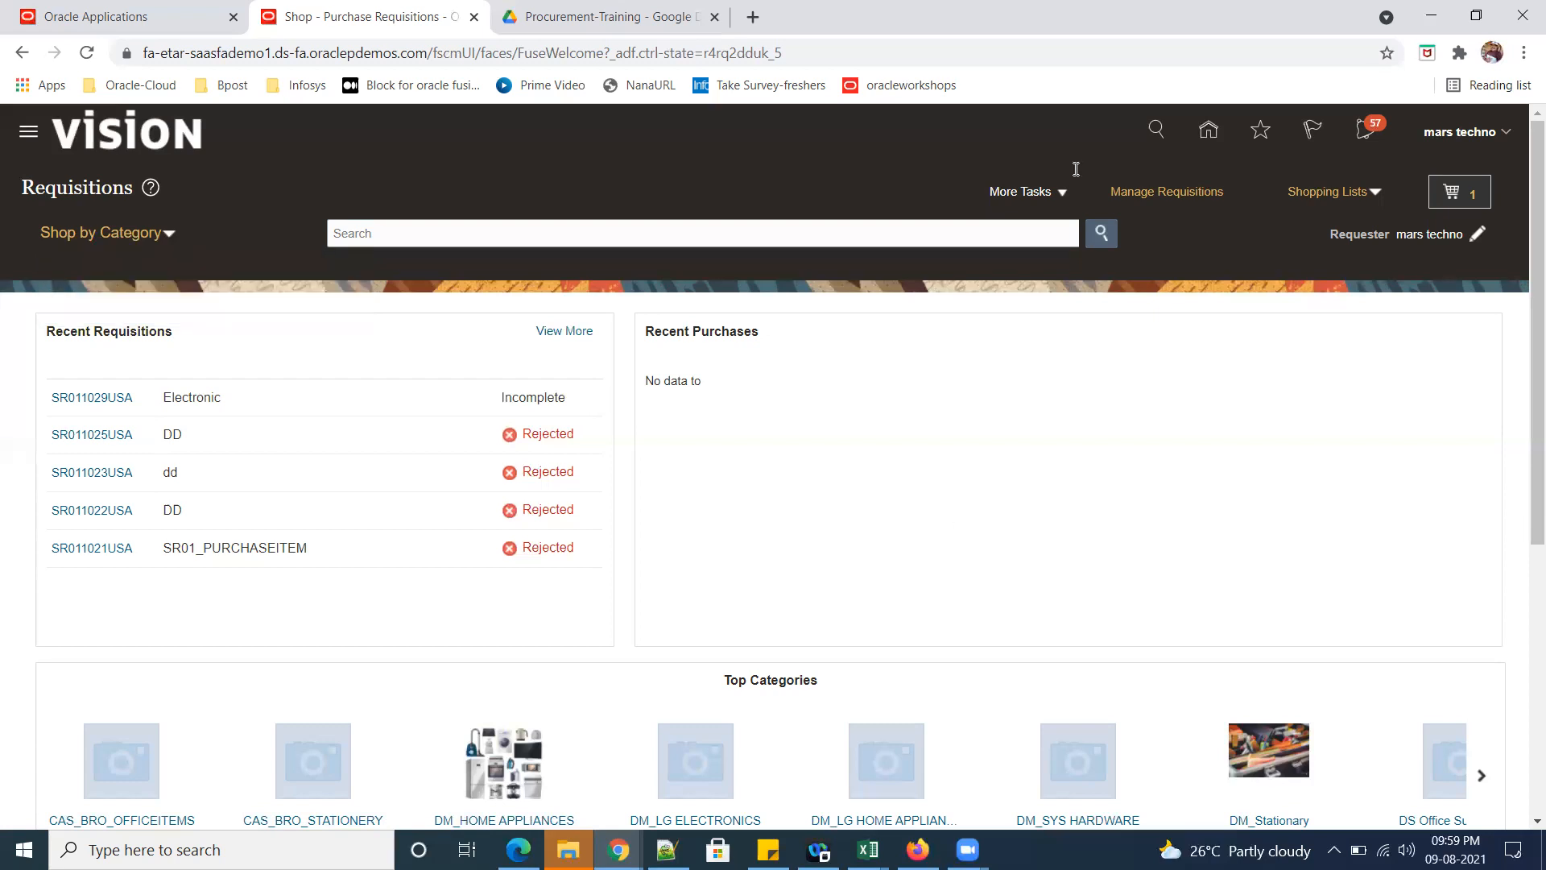